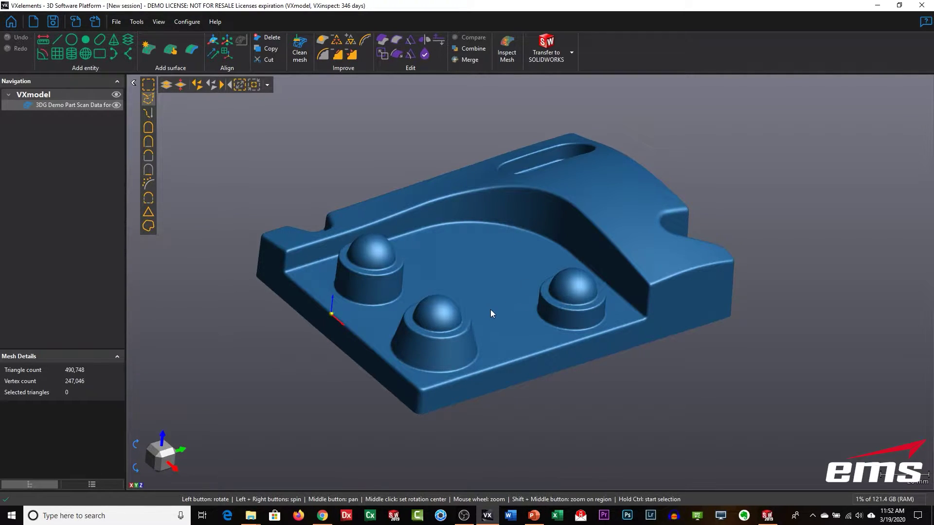
{"action": "mouse_move", "coordinate": [492, 299]}
{"action": "left_mouse_down"}
{"action": "mouse_move", "coordinate": [486, 288]}
{"action": "mouse_move", "coordinate": [492, 299]}
{"action": "mouse_move", "coordinate": [496, 282]}
{"action": "mouse_move", "coordinate": [557, 298]}
{"action": "mouse_move", "coordinate": [558, 323]}
{"action": "mouse_move", "coordinate": [571, 285]}
{"action": "mouse_move", "coordinate": [499, 296]}
{"action": "mouse_move", "coordinate": [513, 326]}
{"action": "mouse_move", "coordinate": [510, 257]}
{"action": "mouse_move", "coordinate": [512, 315]}
{"action": "mouse_move", "coordinate": [509, 298]}
{"action": "left_mouse_up"}
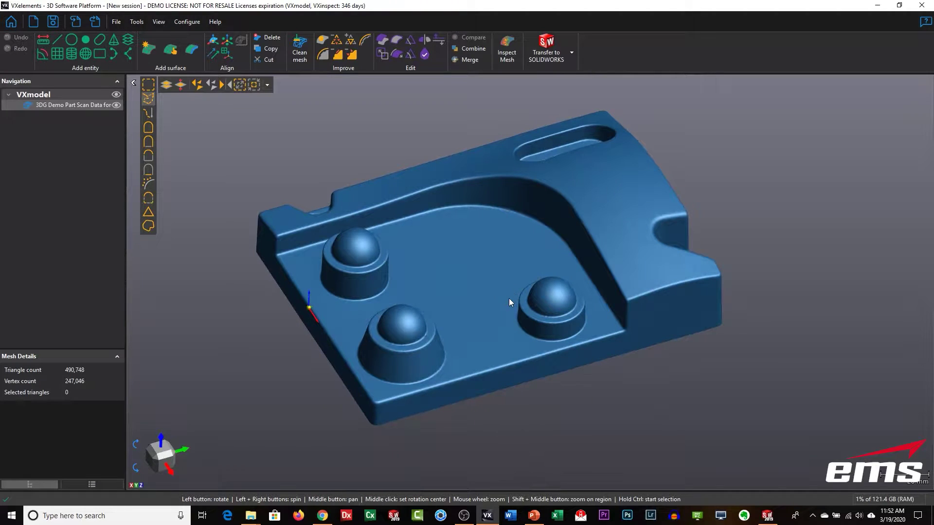
{"action": "middle_click_drag", "start_coordinate": [495, 307], "coordinate": [495, 313]}
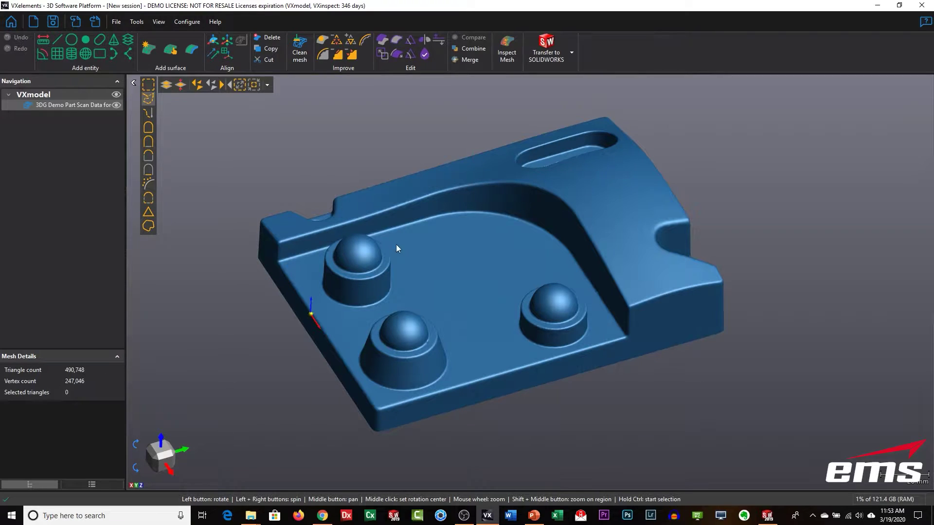
{"action": "mouse_move", "coordinate": [474, 267]}
{"action": "middle_mouse_down"}
{"action": "mouse_move", "coordinate": [506, 267]}
{"action": "mouse_move", "coordinate": [493, 268]}
{"action": "middle_mouse_up"}
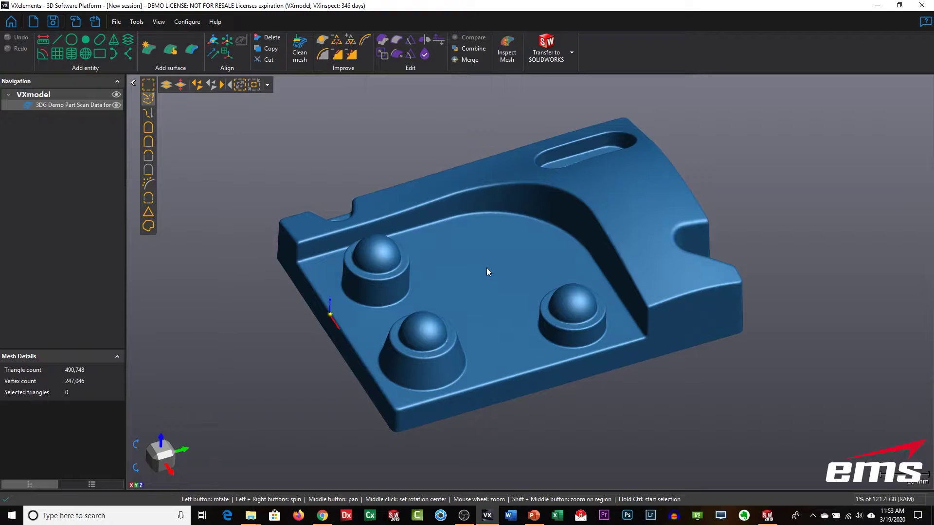
{"action": "middle_click_drag", "start_coordinate": [515, 282], "coordinate": [496, 280]}
{"action": "mouse_move", "coordinate": [497, 297]}
{"action": "left_mouse_down"}
{"action": "mouse_move", "coordinate": [482, 309]}
{"action": "mouse_move", "coordinate": [490, 329]}
{"action": "mouse_move", "coordinate": [486, 257]}
{"action": "mouse_move", "coordinate": [492, 316]}
{"action": "left_mouse_up"}
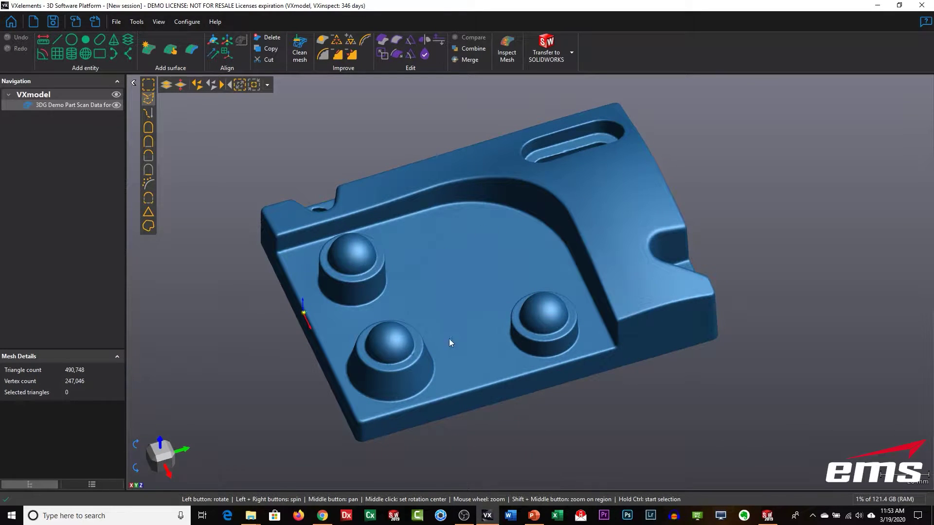
{"action": "left_click_drag", "start_coordinate": [496, 319], "coordinate": [665, 319]}
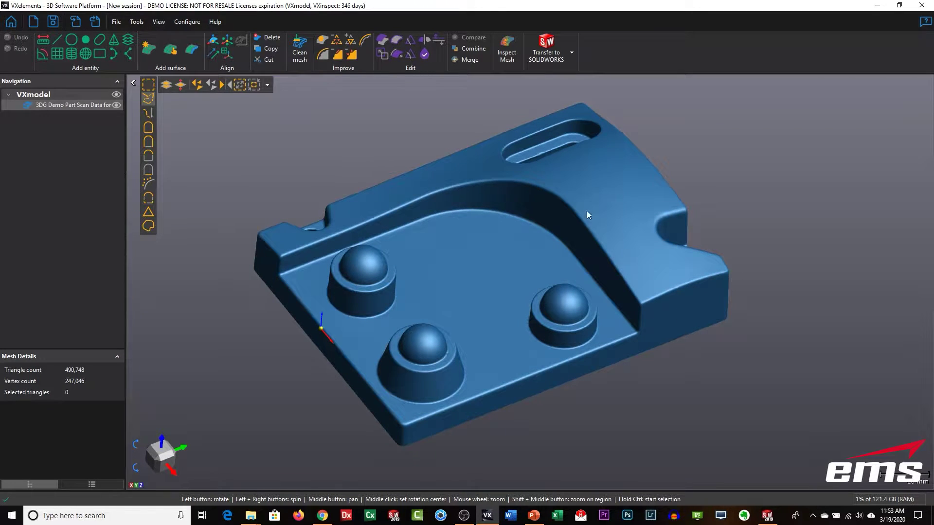
{"action": "left_click_drag", "start_coordinate": [538, 280], "coordinate": [475, 240]}
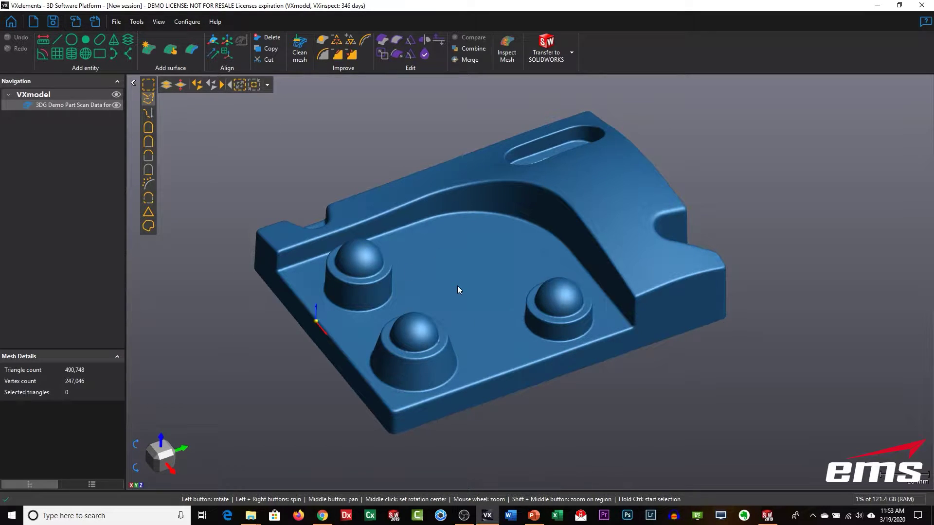
- Flood-fill select the flat recessed floor around the three bosses and create a plane from the selected triangles
{"action": "left_click", "coordinate": [149, 155]}
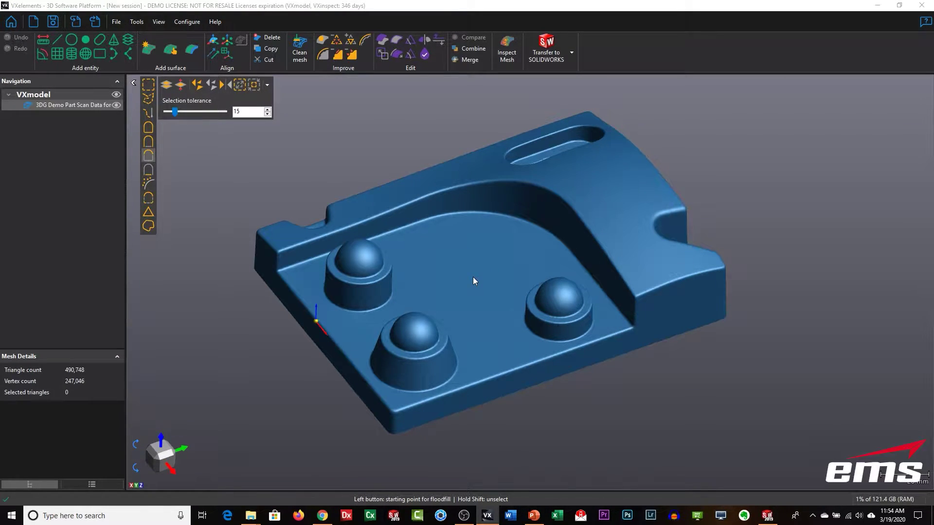
{"action": "left_click", "coordinate": [474, 277]}
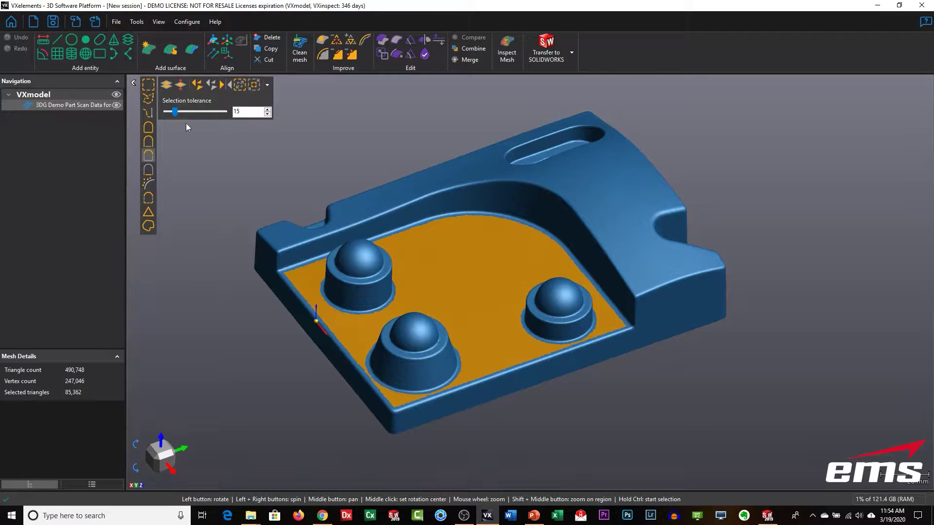
{"action": "left_click", "coordinate": [58, 54]}
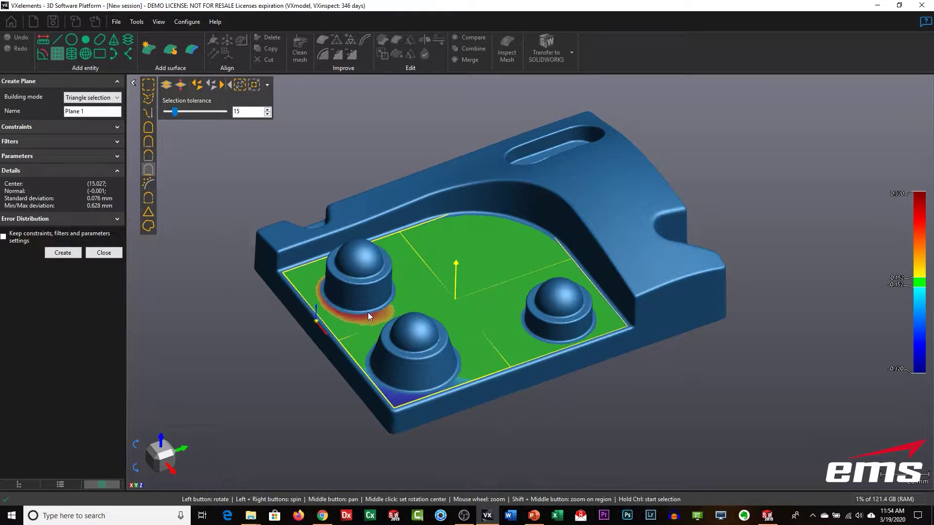
{"action": "left_click", "coordinate": [62, 252]}
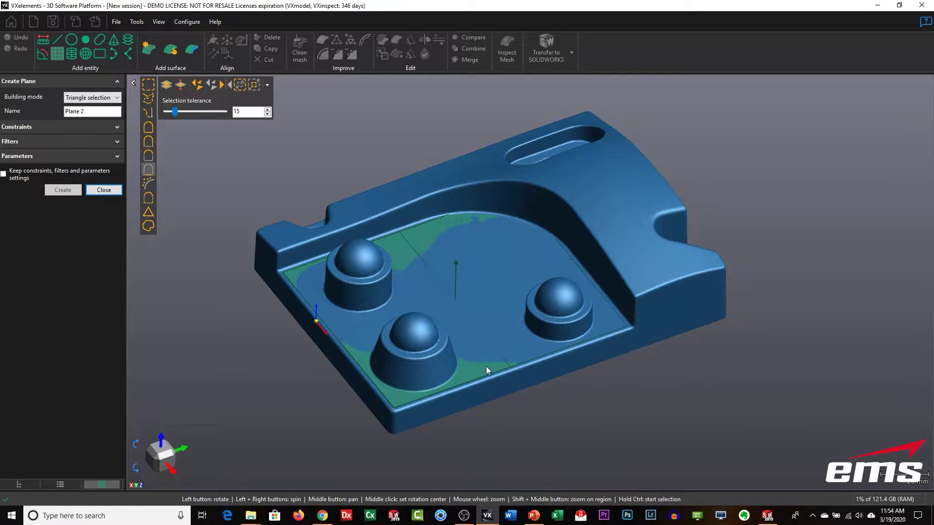
- Create a second plane offset -12.5 mm from Plane 1, matching it to the part's bottom edge in the X+ view
{"action": "mouse_move", "coordinate": [477, 357]}
{"action": "left_mouse_down"}
{"action": "mouse_move", "coordinate": [467, 331]}
{"action": "mouse_move", "coordinate": [496, 331]}
{"action": "mouse_move", "coordinate": [465, 338]}
{"action": "mouse_move", "coordinate": [472, 316]}
{"action": "mouse_move", "coordinate": [475, 340]}
{"action": "left_mouse_up"}
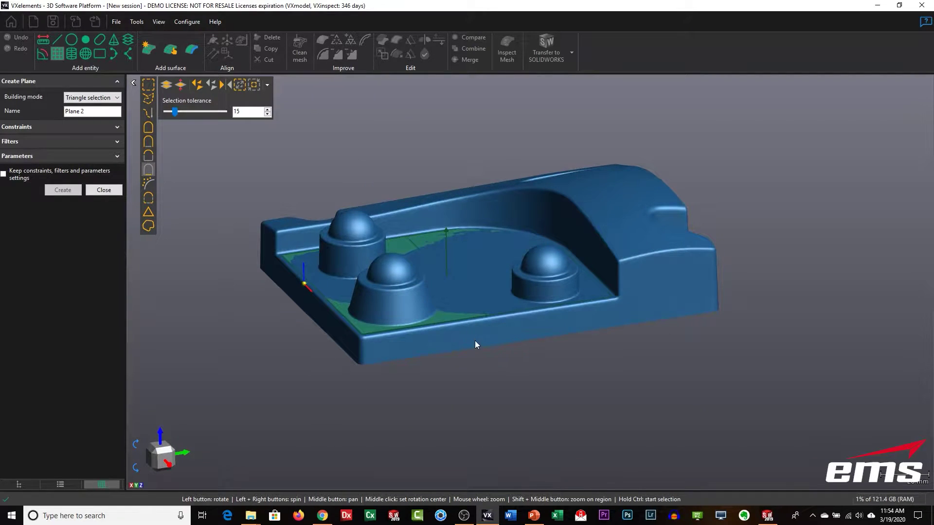
{"action": "left_click", "coordinate": [110, 98]}
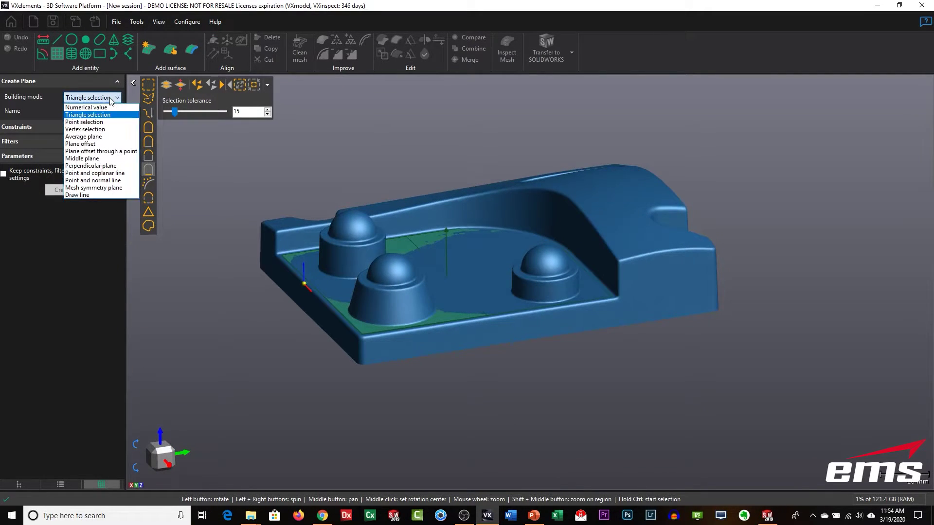
{"action": "left_click", "coordinate": [93, 143]}
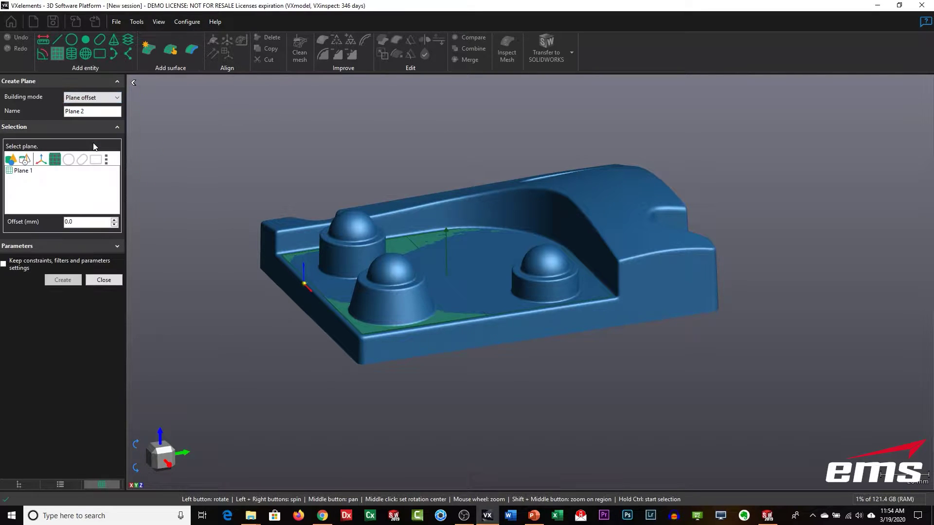
{"action": "left_click", "coordinate": [22, 172]}
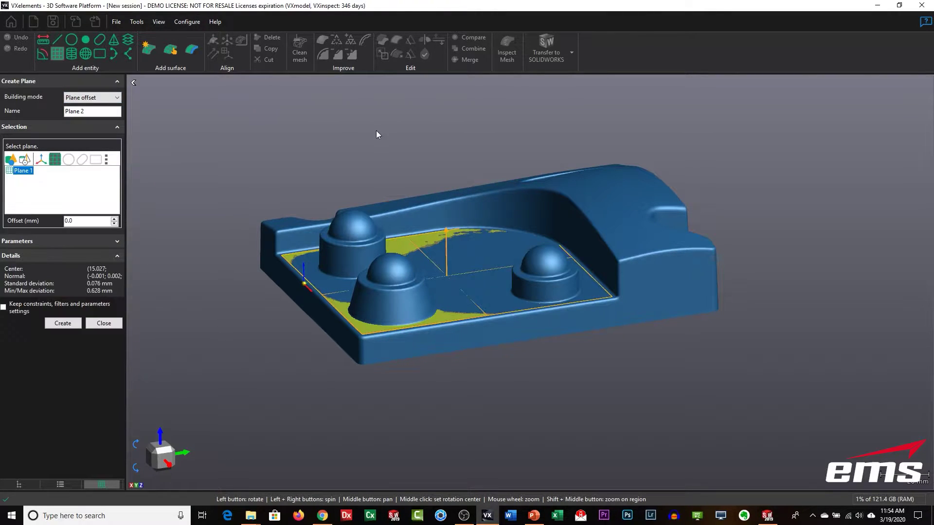
{"action": "right_click", "coordinate": [394, 115]}
{"action": "mouse_move", "coordinate": [457, 141]}
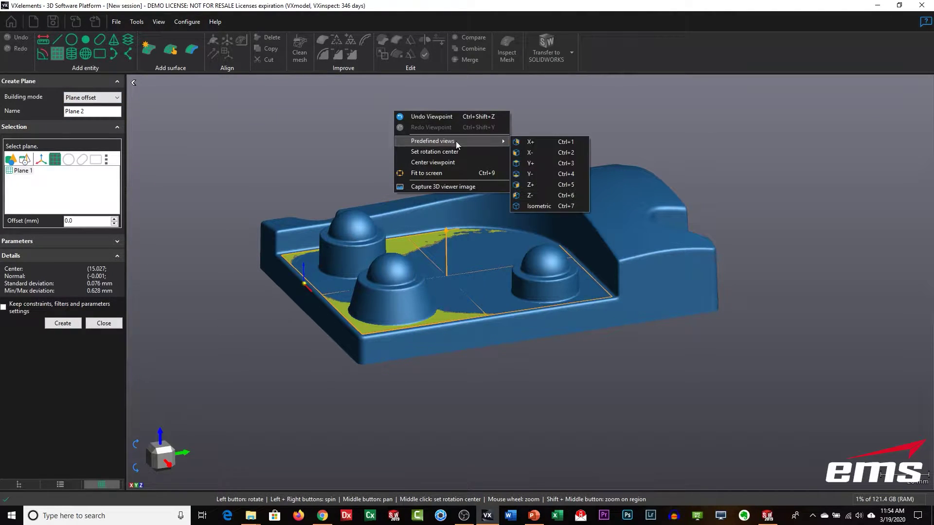
{"action": "left_click", "coordinate": [543, 138]}
{"action": "scroll", "coordinate": [424, 248], "scroll_direction": "down", "scroll_amount": 1}
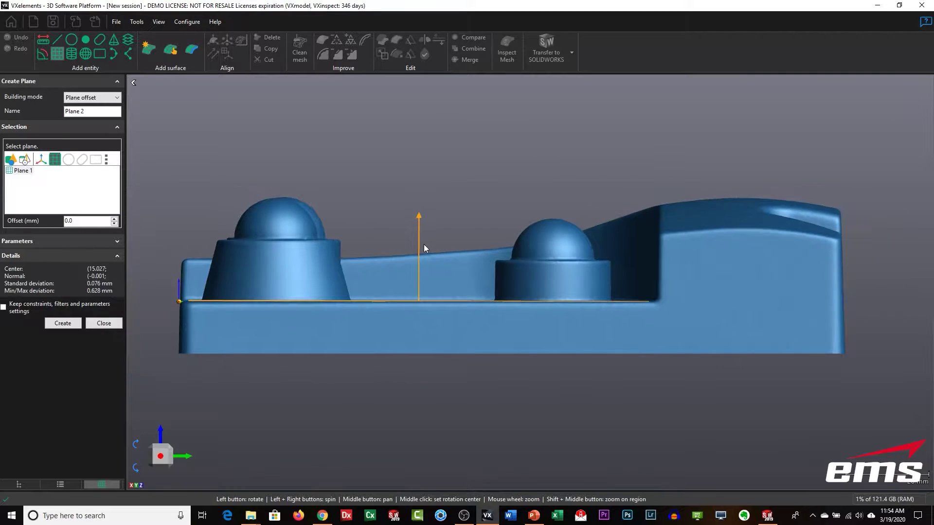
{"action": "left_click", "coordinate": [115, 224]}
{"action": "left_click", "coordinate": [115, 224]}
{"action": "left_click", "coordinate": [115, 224]}
{"action": "left_click", "coordinate": [115, 224]}
{"action": "left_click", "coordinate": [115, 224]}
{"action": "left_click", "coordinate": [115, 223]}
{"action": "left_click", "coordinate": [115, 224]}
{"action": "left_click", "coordinate": [115, 224]}
{"action": "left_click", "coordinate": [115, 224]}
{"action": "left_click", "coordinate": [115, 224]}
{"action": "left_click", "coordinate": [115, 223]}
{"action": "left_click", "coordinate": [115, 224]}
{"action": "left_click", "coordinate": [114, 224]}
{"action": "left_click", "coordinate": [115, 219]}
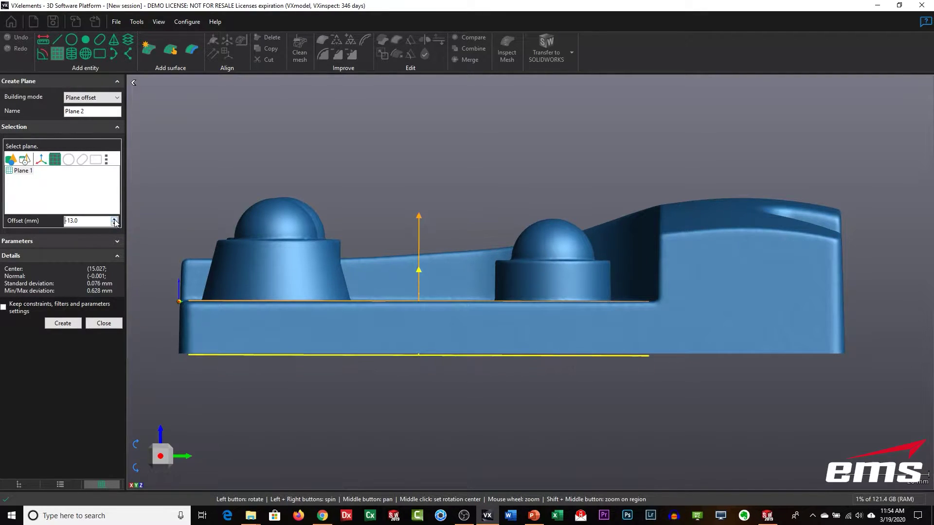
{"action": "left_click_drag", "start_coordinate": [81, 221], "coordinate": [69, 220]}
{"action": "type", "text": "12.5"}
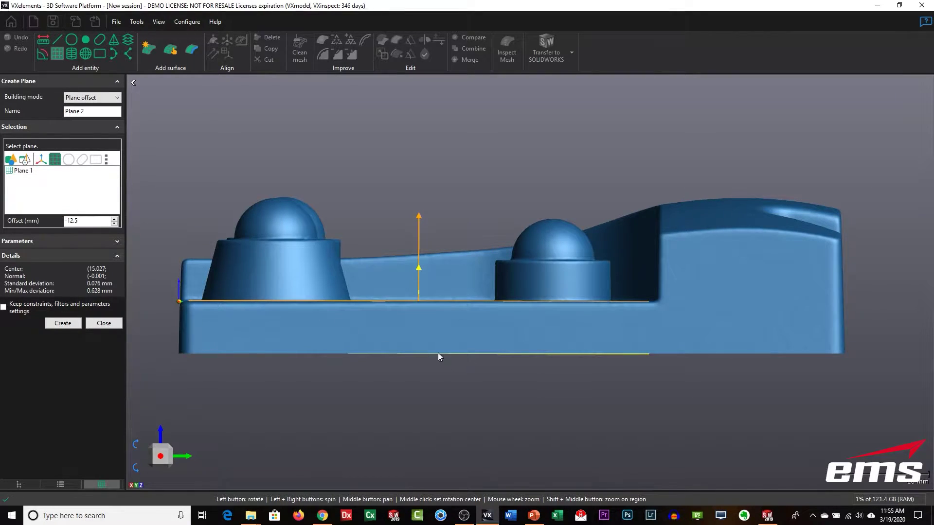
{"action": "left_click", "coordinate": [62, 323]}
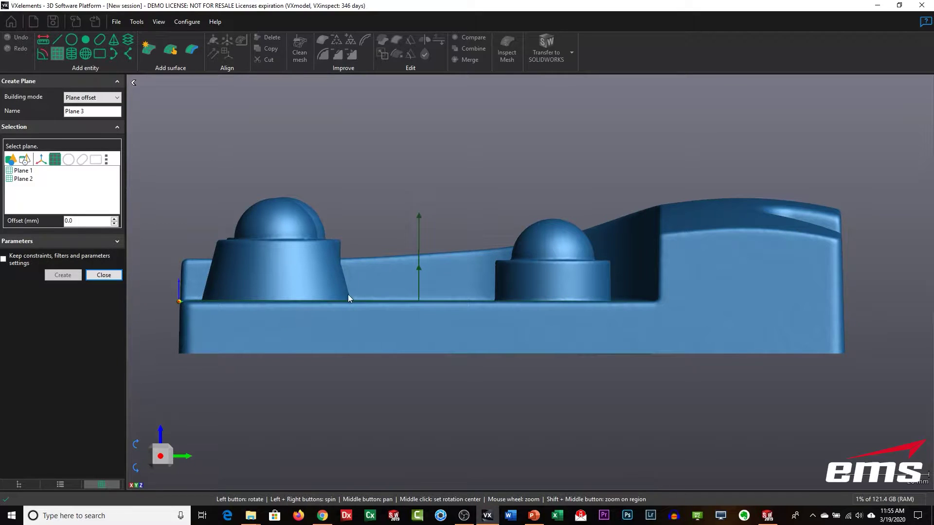
{"action": "left_click_drag", "start_coordinate": [382, 343], "coordinate": [463, 306]}
{"action": "left_click_drag", "start_coordinate": [543, 243], "coordinate": [498, 330]}
{"action": "left_click_drag", "start_coordinate": [499, 349], "coordinate": [705, 228]}
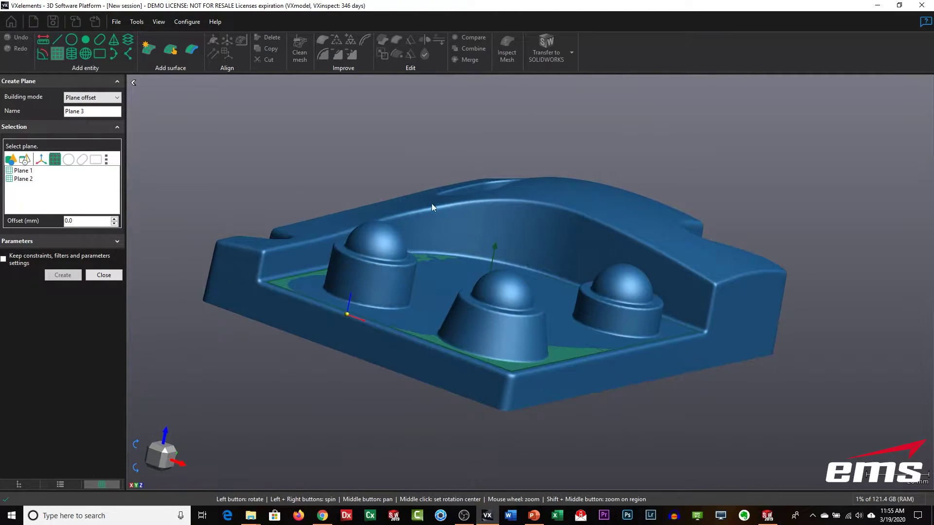
{"action": "left_click_drag", "start_coordinate": [632, 257], "coordinate": [517, 287]}
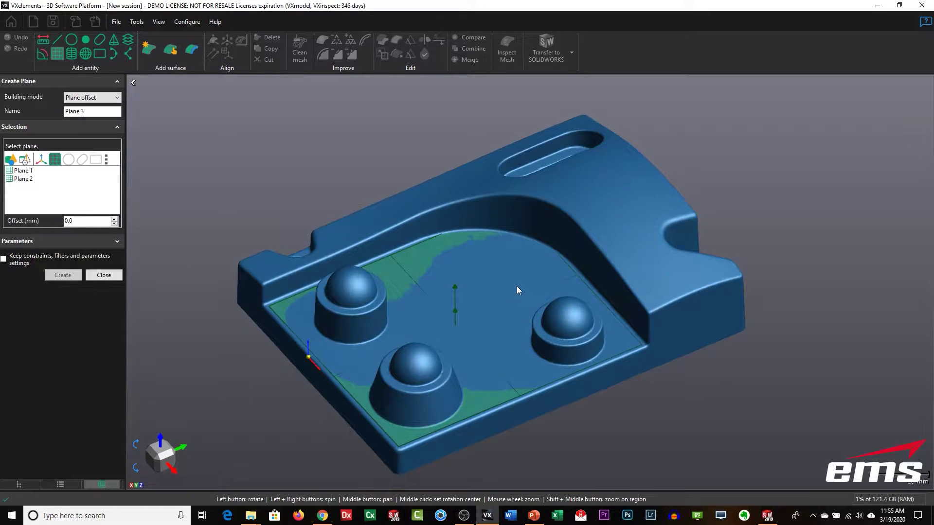
{"action": "left_click_drag", "start_coordinate": [459, 297], "coordinate": [460, 293]}
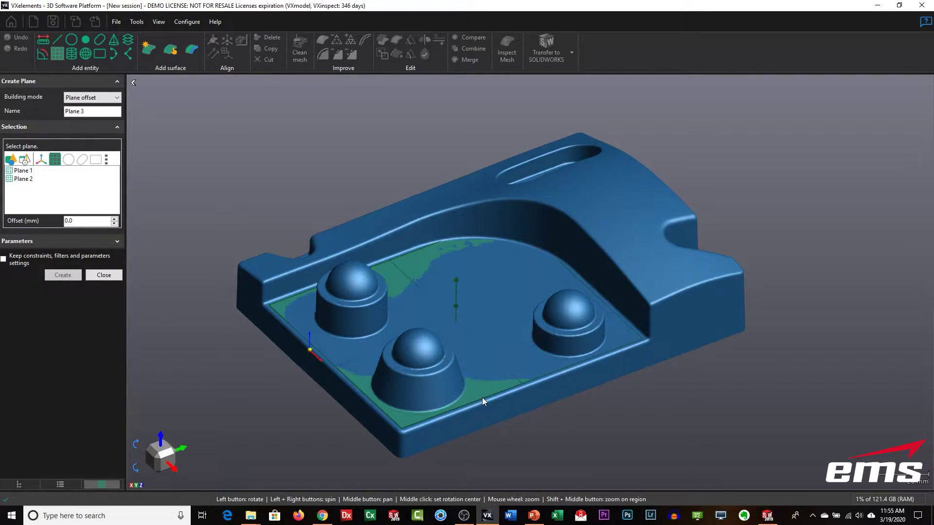
{"action": "left_click_drag", "start_coordinate": [480, 322], "coordinate": [479, 319]}
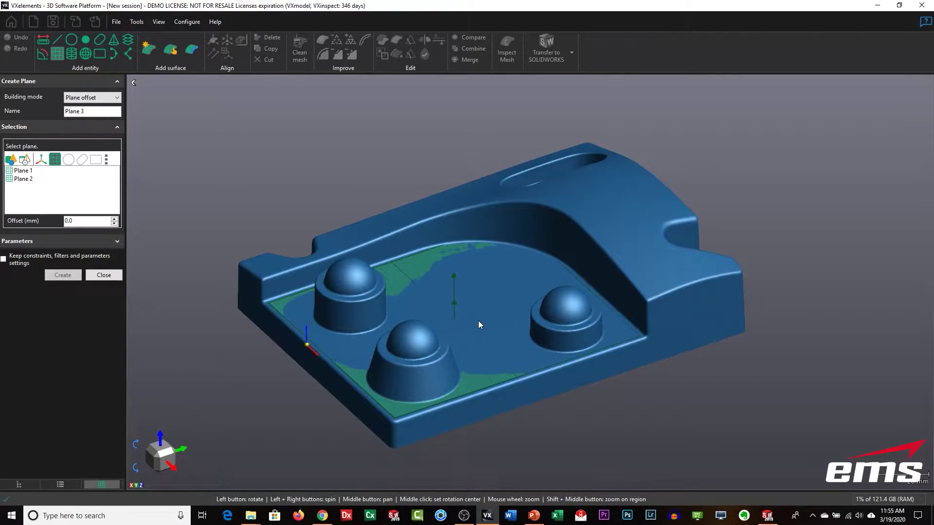
- Finish plane creation and create a linear cross-section of the mesh on Plane 2 with a 0.2 mm offset
{"action": "left_click", "coordinate": [103, 275]}
{"action": "left_click_drag", "start_coordinate": [520, 293], "coordinate": [453, 278]}
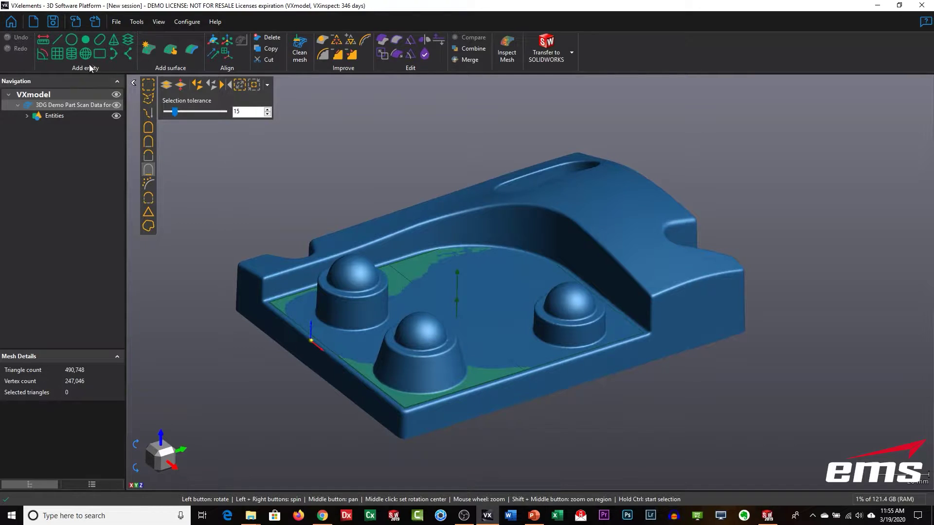
{"action": "left_click", "coordinate": [128, 40]}
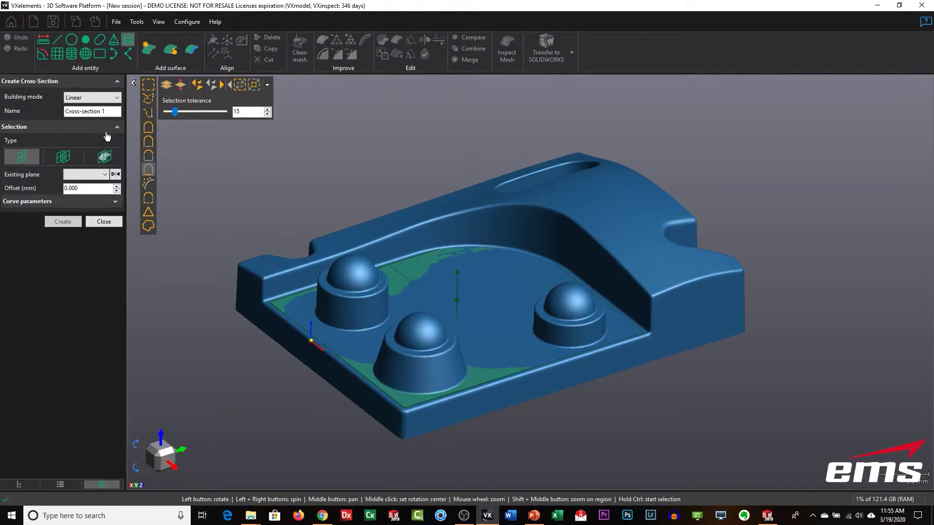
{"action": "left_click", "coordinate": [105, 175]}
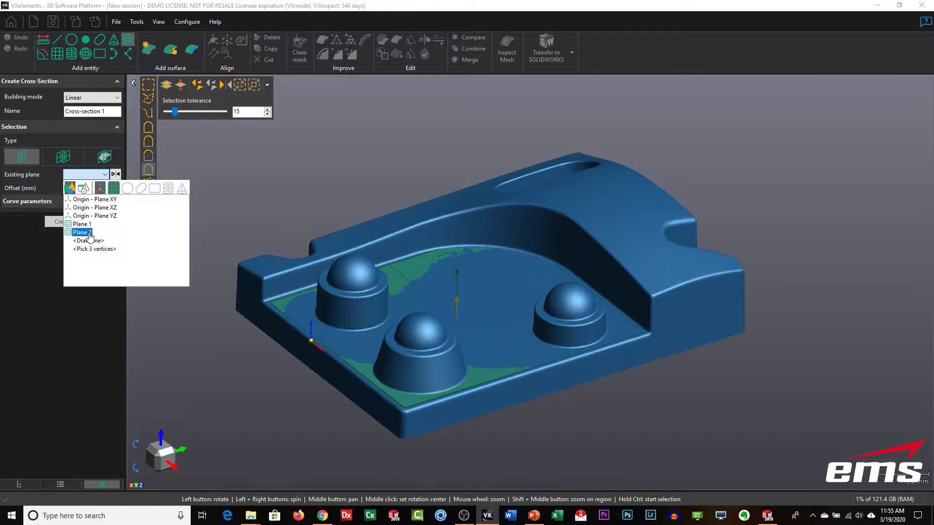
{"action": "left_click", "coordinate": [90, 234]}
{"action": "left_click", "coordinate": [65, 222]}
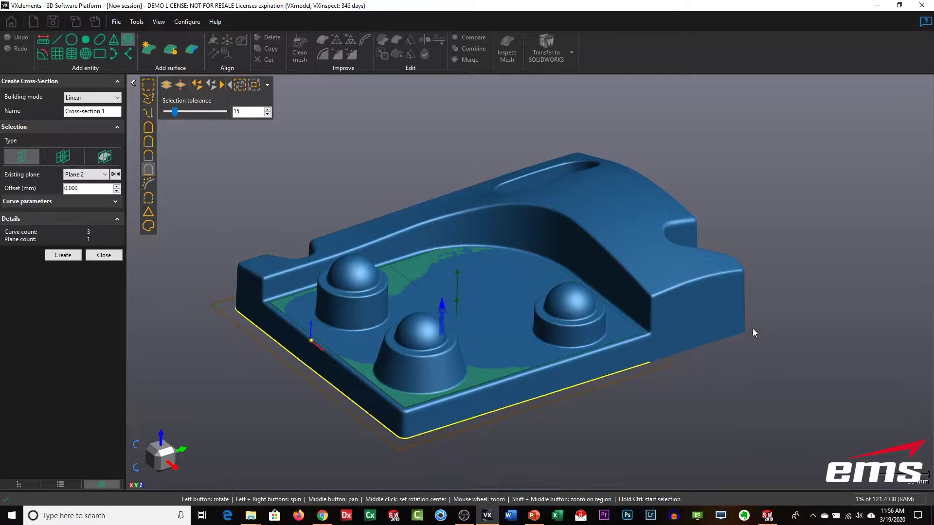
{"action": "double_click", "coordinate": [71, 189]}
{"action": "type", "text": "1"}
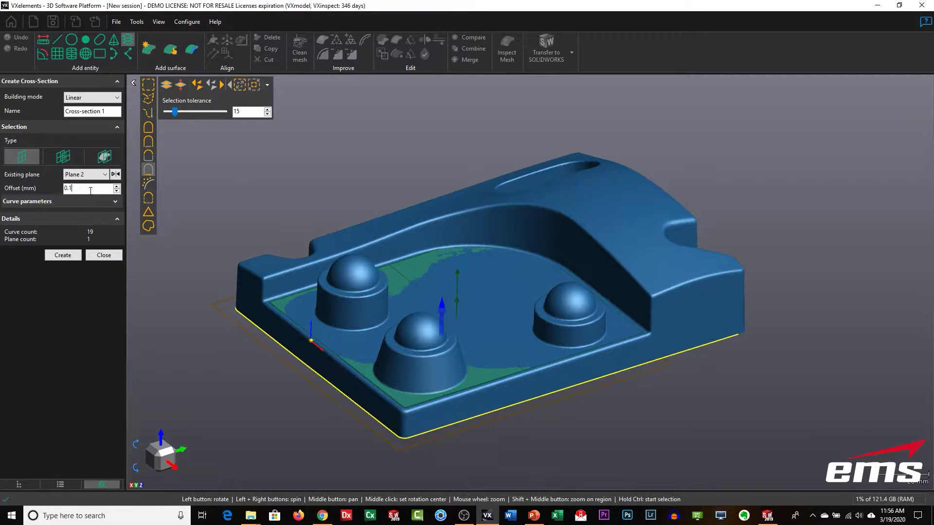
{"action": "key", "text": "BackSpace"}
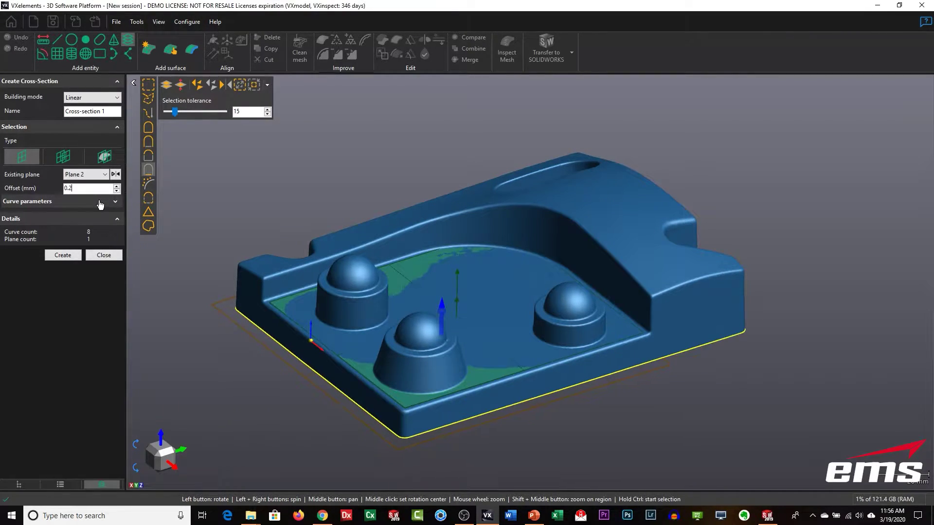
{"action": "left_click_drag", "start_coordinate": [591, 328], "coordinate": [615, 360]}
{"action": "scroll", "coordinate": [464, 280], "scroll_direction": "down", "scroll_amount": 2}
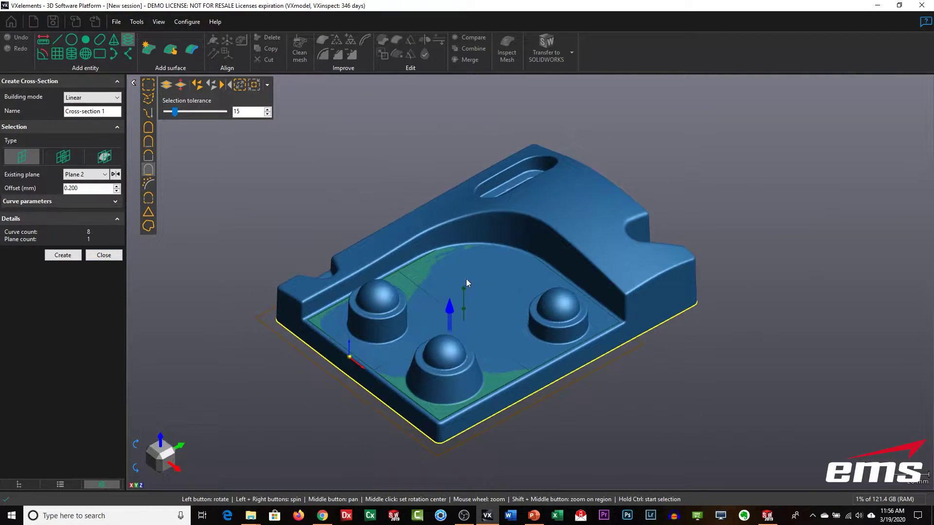
{"action": "left_click", "coordinate": [64, 256]}
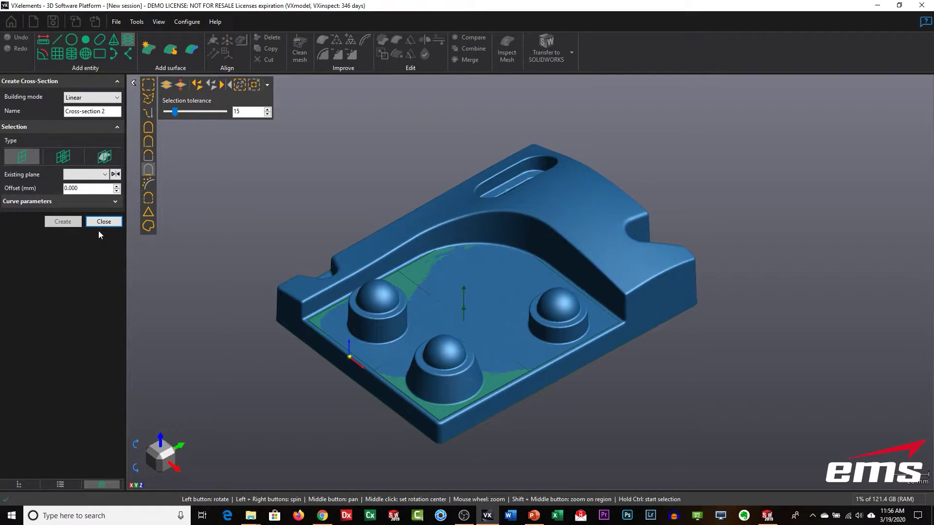
- Create a linear cross-section of the mesh on Plane 1 with a 1.25 mm offset
{"action": "left_click", "coordinate": [104, 176]}
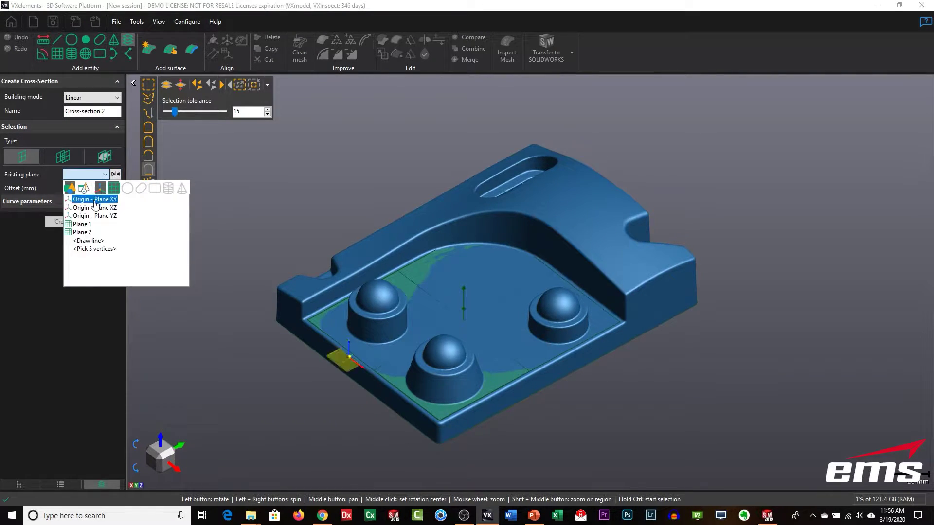
{"action": "left_click", "coordinate": [81, 219]}
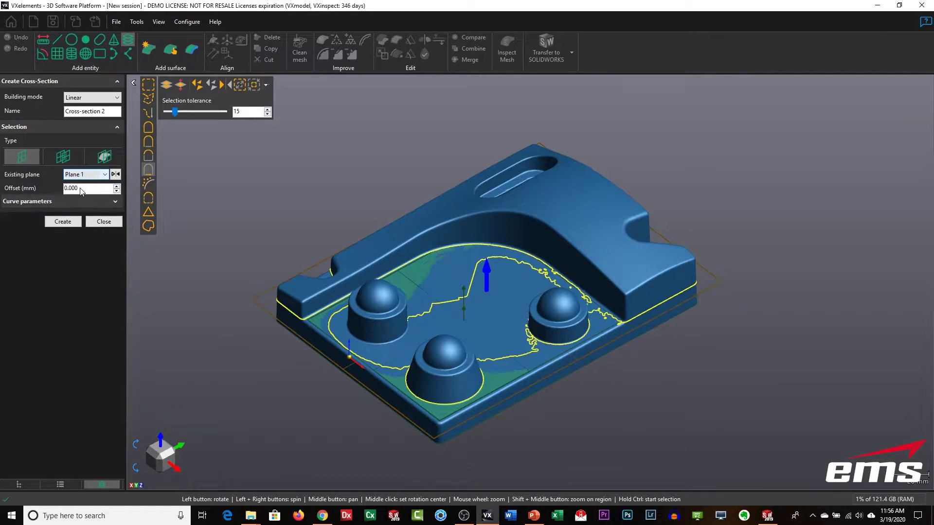
{"action": "left_click", "coordinate": [117, 186]}
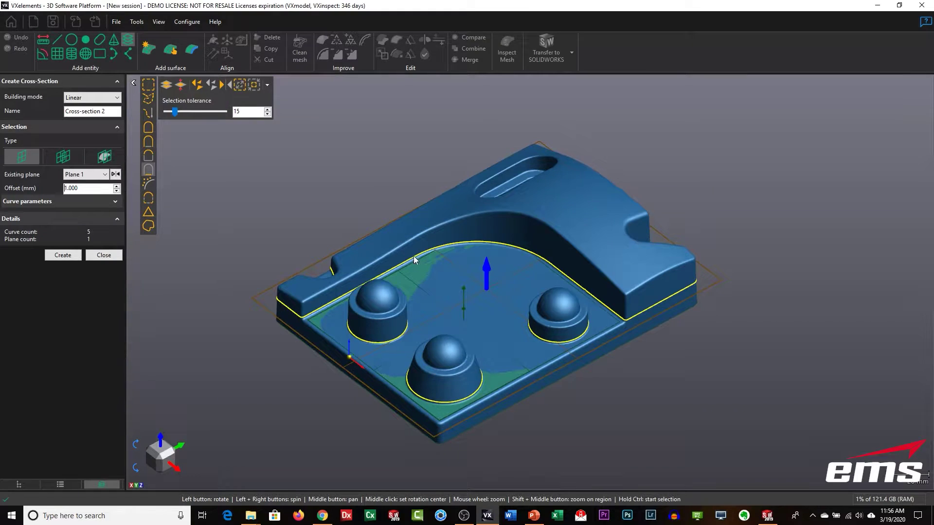
{"action": "scroll", "coordinate": [439, 253], "scroll_direction": "up", "scroll_amount": 2}
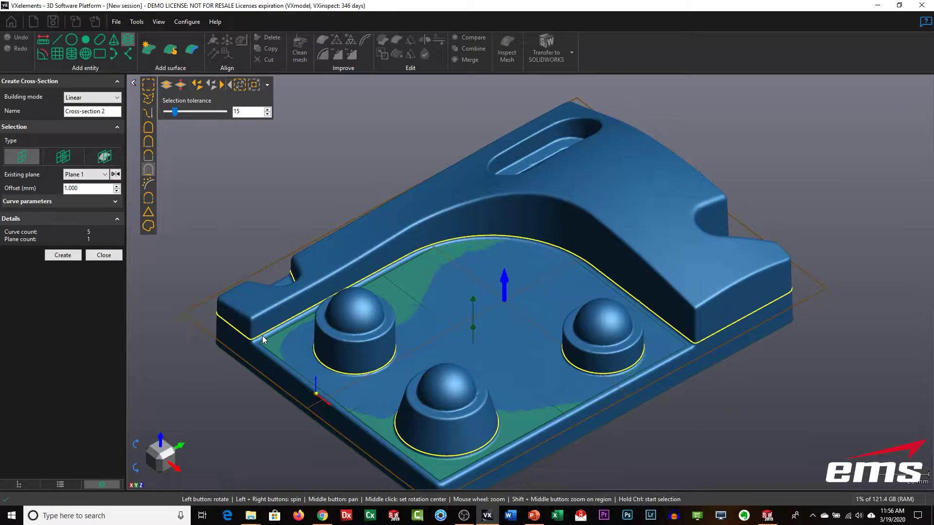
{"action": "left_click_drag", "start_coordinate": [78, 189], "coordinate": [70, 187]}
{"action": "type", "text": "25"}
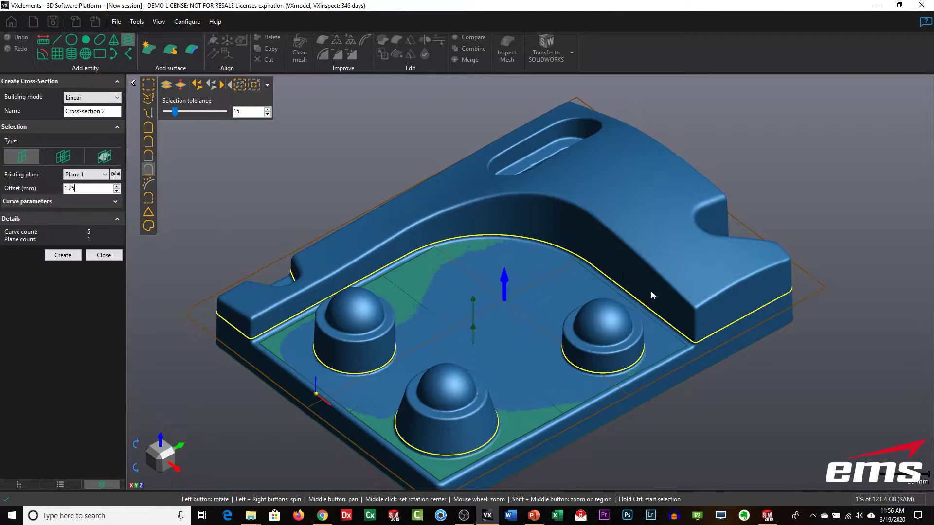
{"action": "left_click_drag", "start_coordinate": [499, 313], "coordinate": [498, 309]}
{"action": "scroll", "coordinate": [493, 321], "scroll_direction": "down", "scroll_amount": 2}
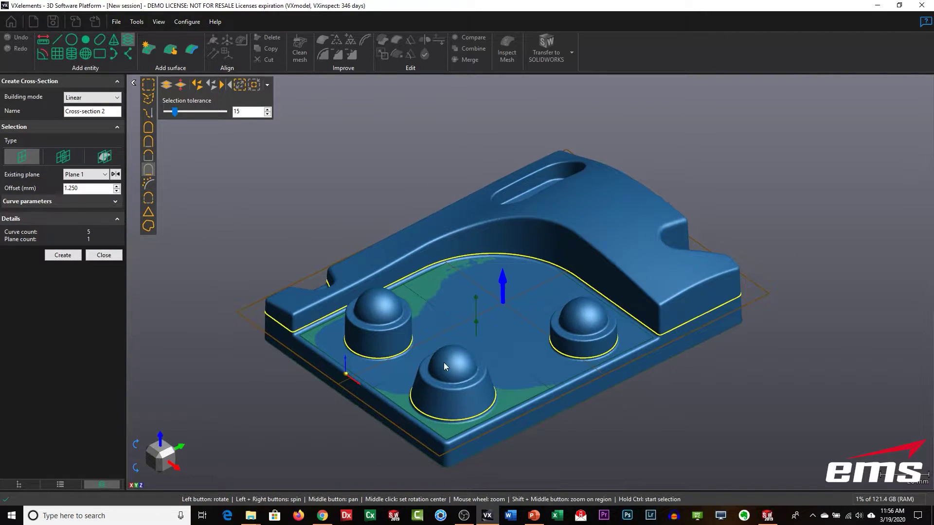
{"action": "left_click", "coordinate": [63, 255]}
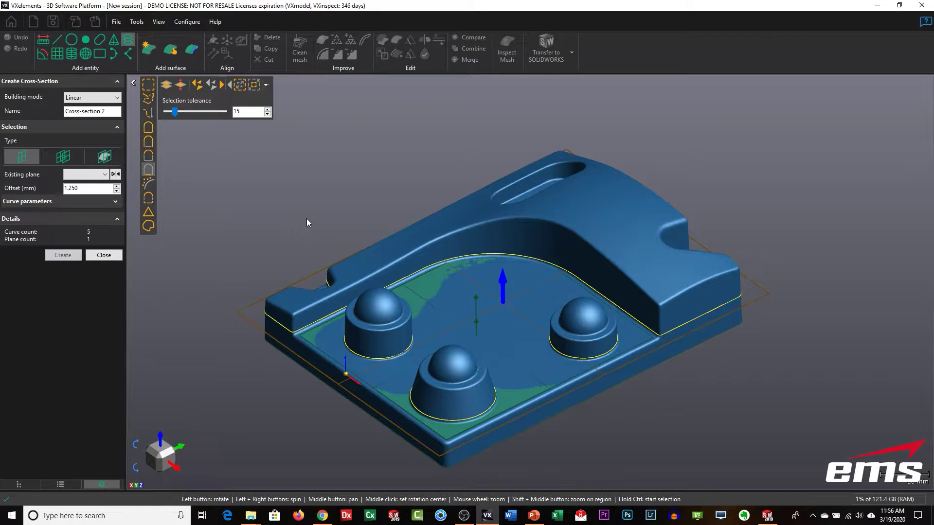
{"action": "left_click_drag", "start_coordinate": [471, 311], "coordinate": [459, 301]}
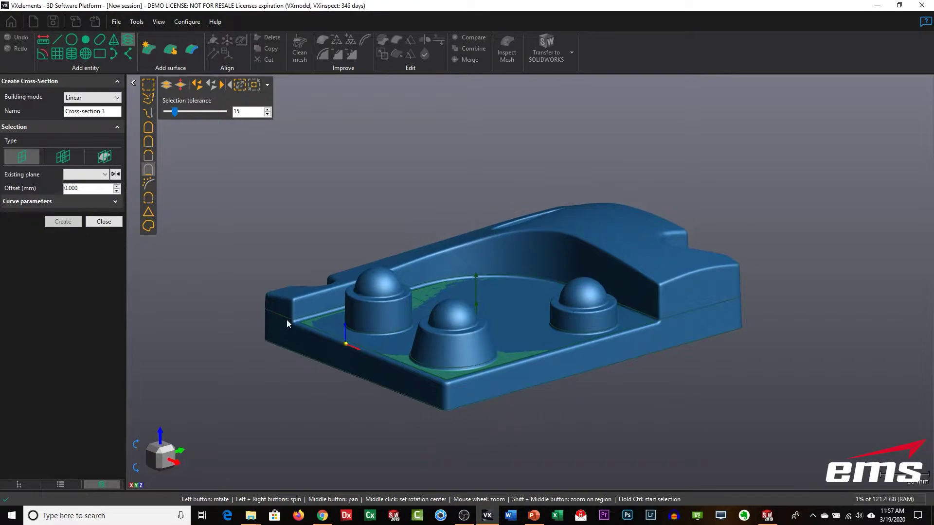
{"action": "left_click_drag", "start_coordinate": [575, 298], "coordinate": [497, 307]}
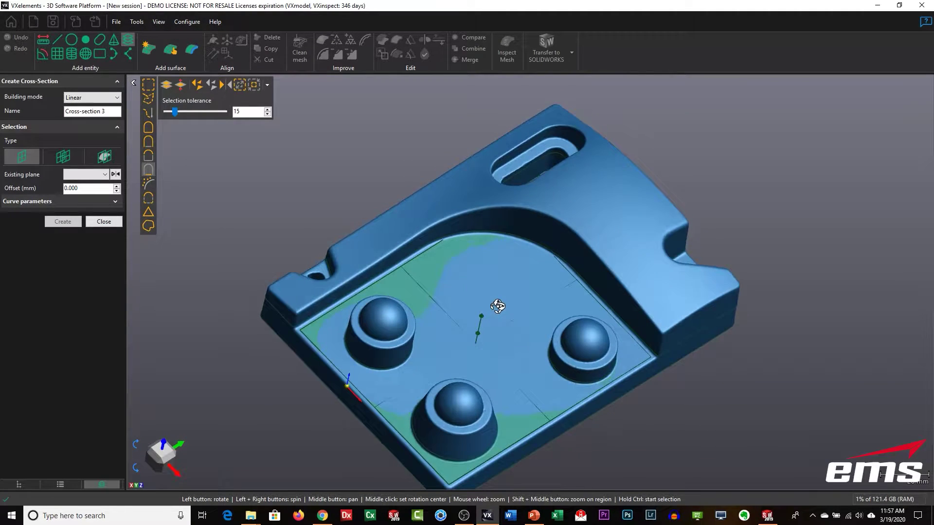
{"action": "middle_click_drag", "start_coordinate": [523, 298], "coordinate": [525, 266]}
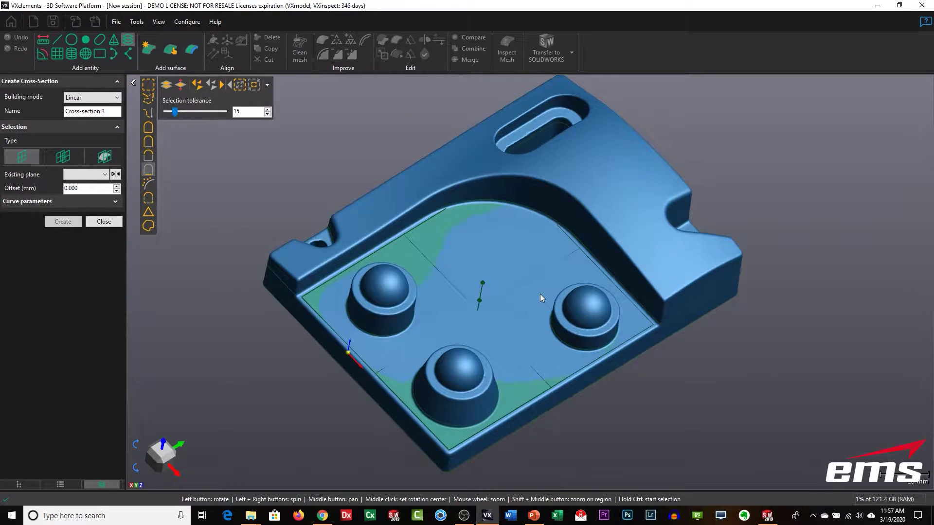
{"action": "left_click_drag", "start_coordinate": [506, 306], "coordinate": [547, 294]}
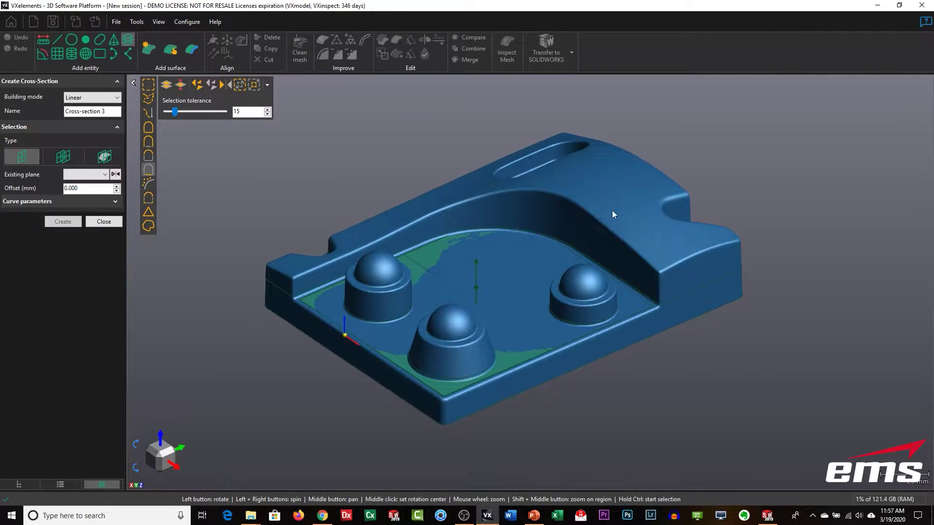
{"action": "left_click_drag", "start_coordinate": [504, 318], "coordinate": [497, 315]}
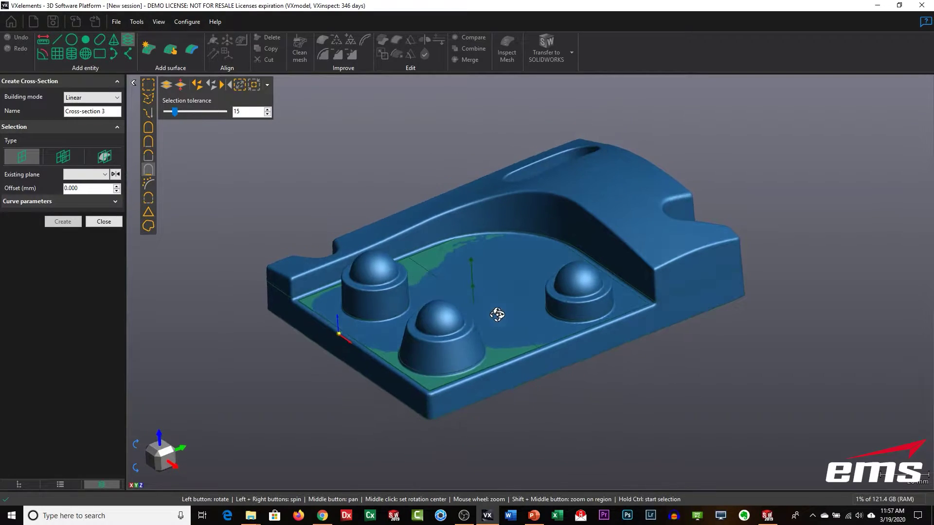
{"action": "left_click_drag", "start_coordinate": [487, 221], "coordinate": [496, 250]}
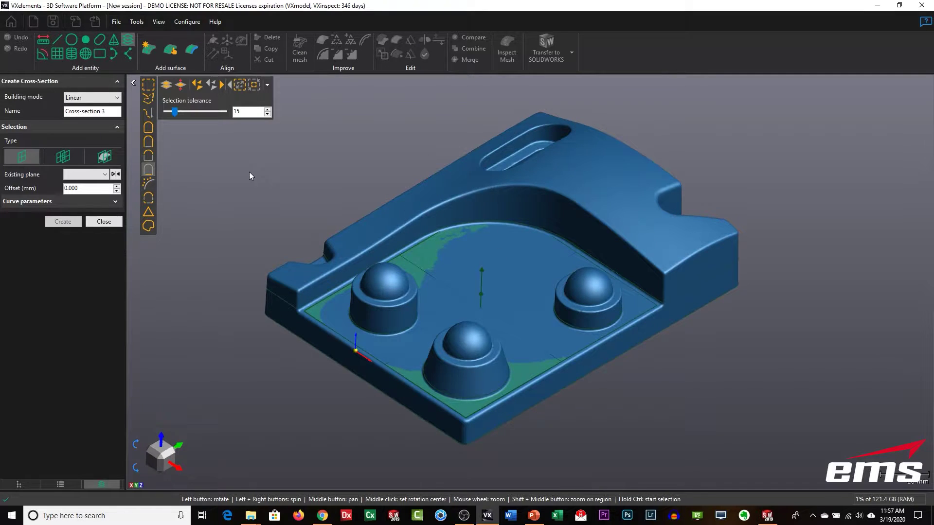
- Flood-fill select the curved upper face around the slot and preview an automatic surface fitted to it
{"action": "left_click", "coordinate": [193, 49]}
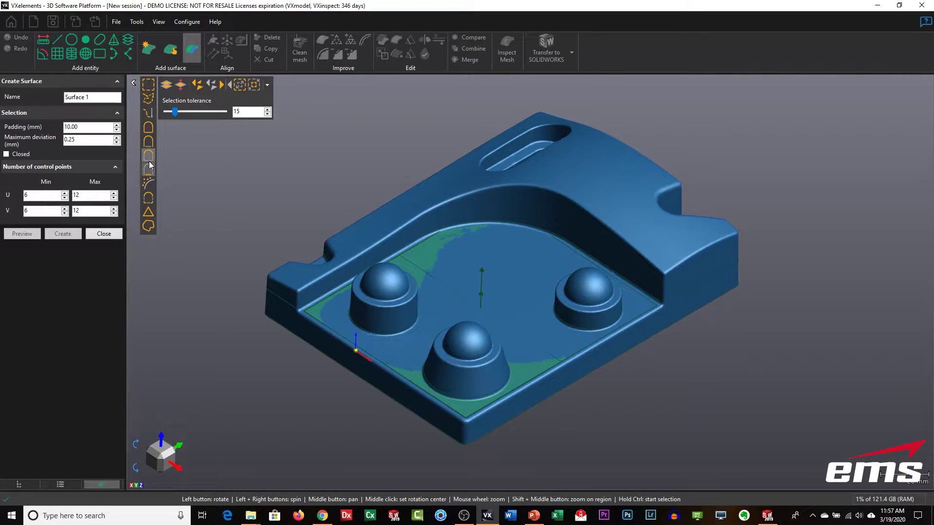
{"action": "left_click", "coordinate": [579, 176], "text": "ctrl"}
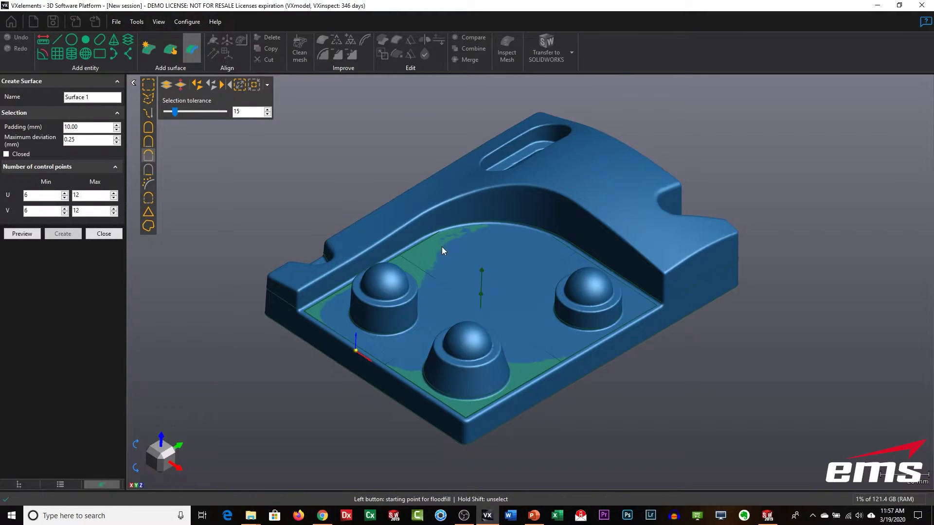
{"action": "left_click_drag", "start_coordinate": [455, 288], "coordinate": [485, 284]}
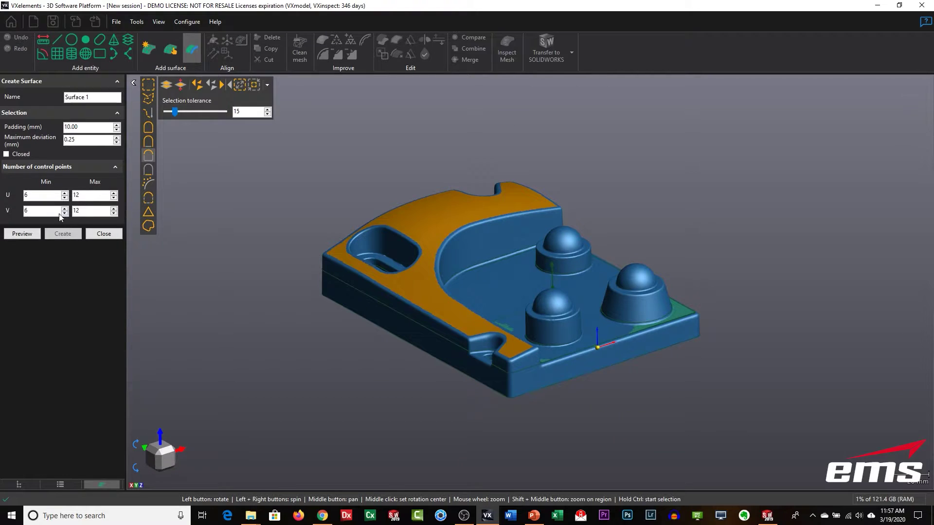
{"action": "left_click", "coordinate": [30, 235]}
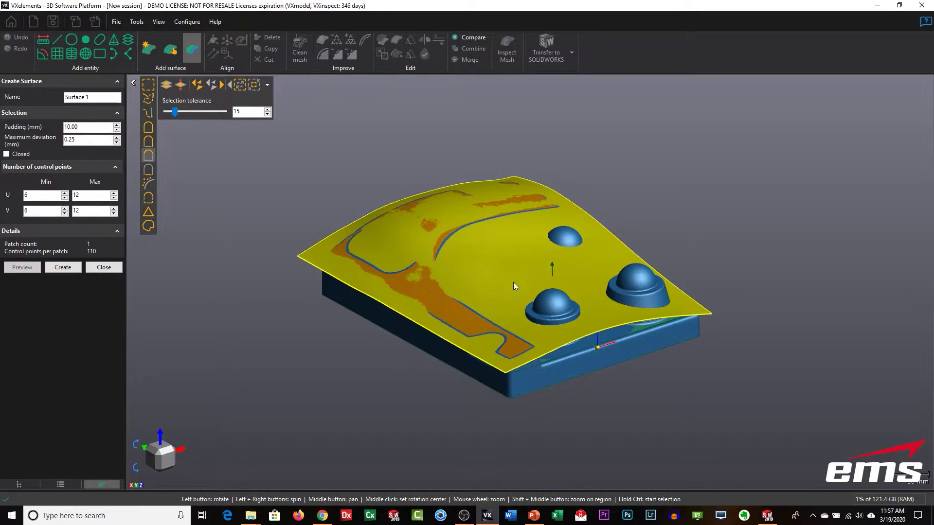
{"action": "left_click_drag", "start_coordinate": [514, 282], "coordinate": [509, 281]}
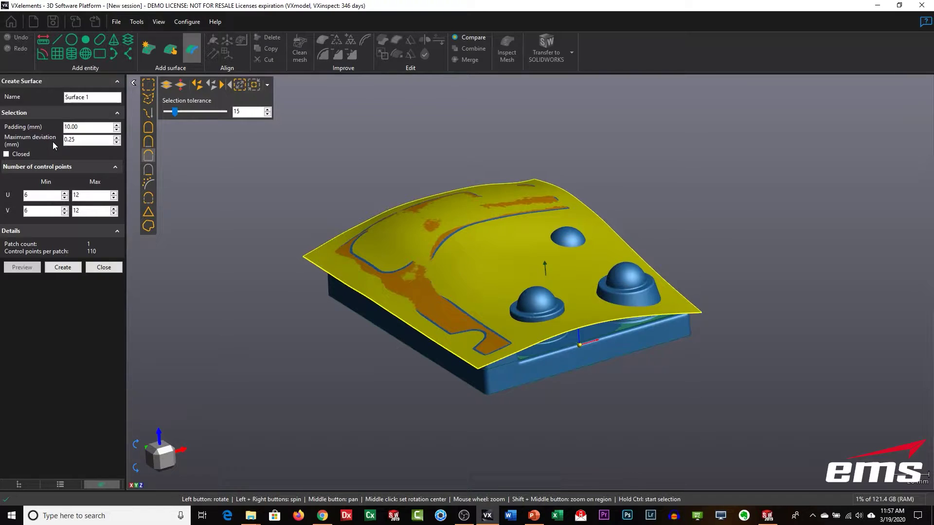
{"action": "left_click_drag", "start_coordinate": [441, 270], "coordinate": [488, 281]}
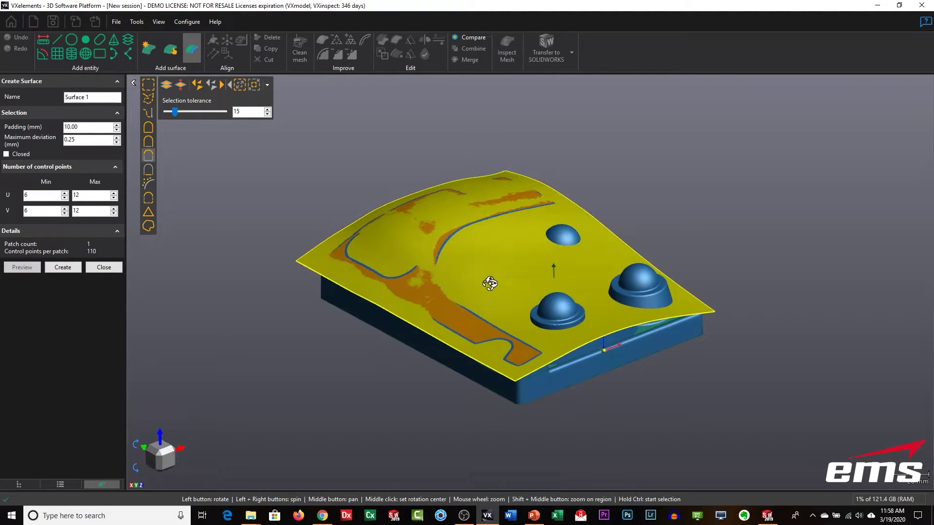
- Set the surface's maximum deviation to 0.1 mm, preview it again, and create the surface over the curved upper face
{"action": "double_click", "coordinate": [68, 140]}
{"action": "type", "text": ".1"}
{"action": "left_click", "coordinate": [48, 267]}
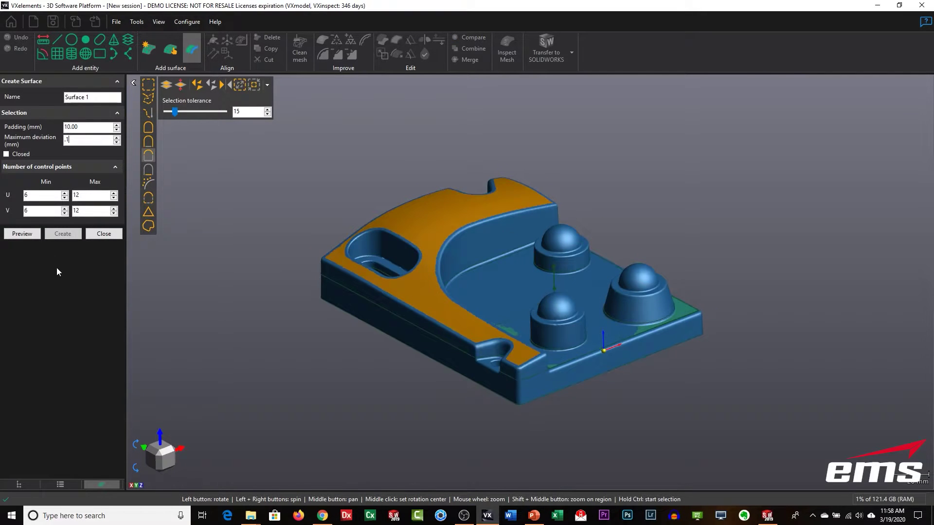
{"action": "left_click", "coordinate": [22, 234]}
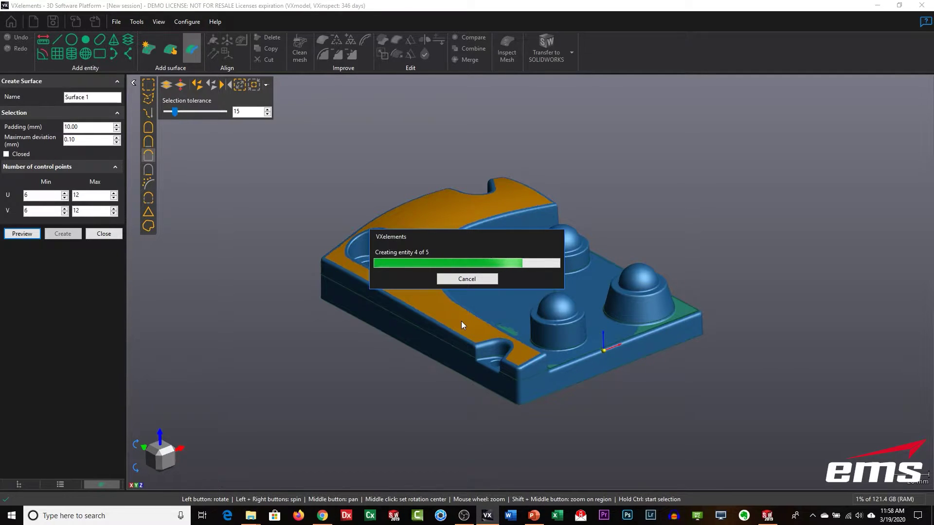
{"action": "left_click_drag", "start_coordinate": [465, 293], "coordinate": [452, 285]}
{"action": "left_click_drag", "start_coordinate": [510, 267], "coordinate": [486, 273]}
{"action": "left_click", "coordinate": [60, 267]}
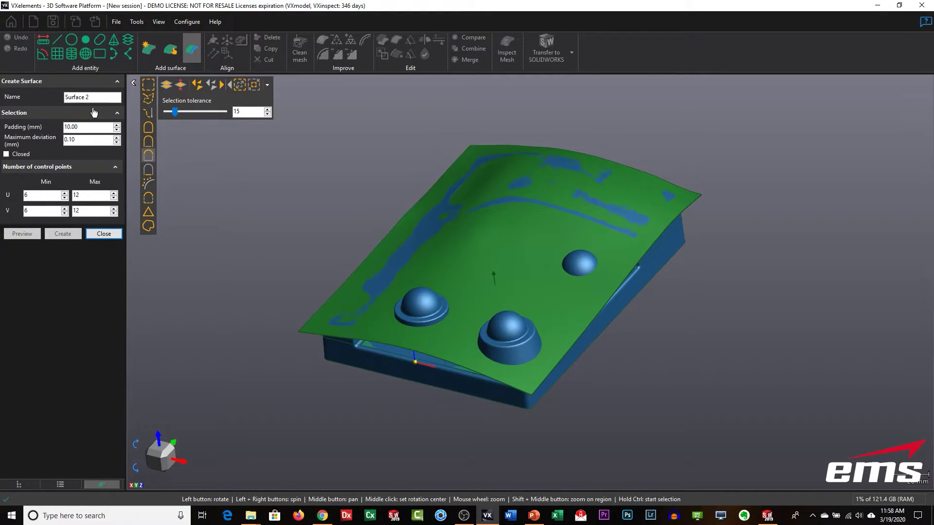
{"action": "left_click", "coordinate": [104, 233]}
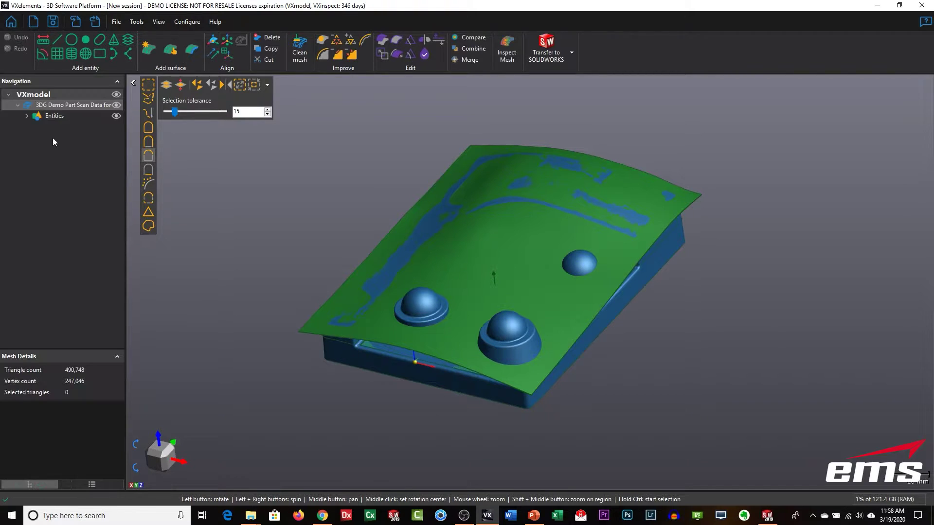
- List the mesh's extracted entities and check which CAD transfer and export options are available
{"action": "left_click", "coordinate": [28, 116]}
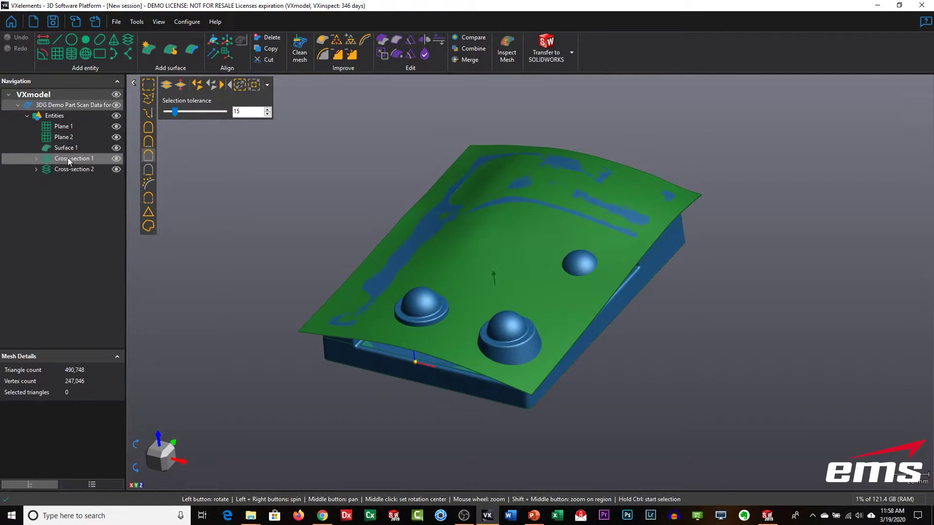
{"action": "left_click_drag", "start_coordinate": [431, 256], "coordinate": [443, 309]}
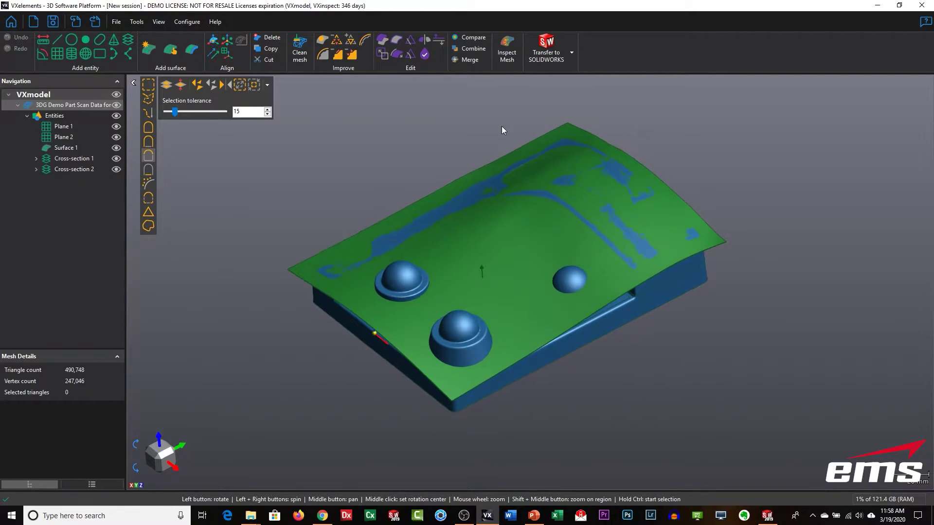
{"action": "left_click", "coordinate": [572, 52]}
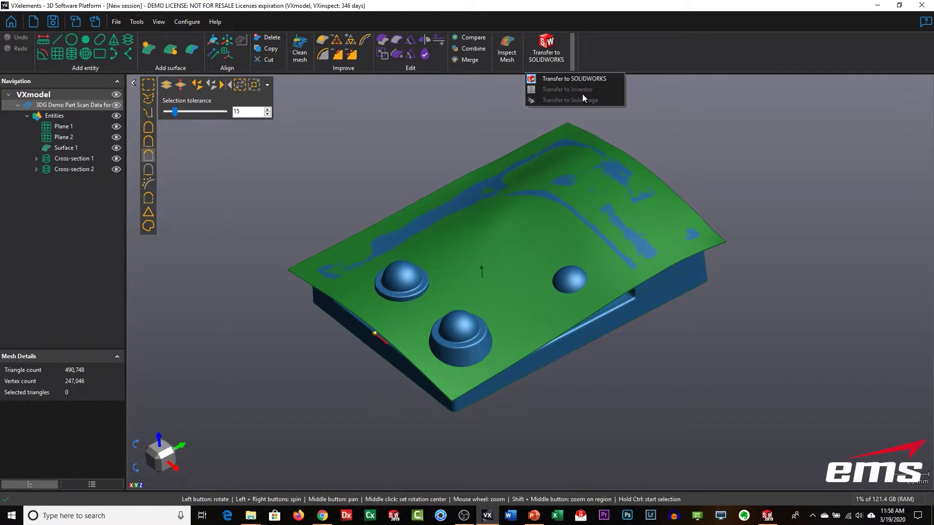
{"action": "left_click", "coordinate": [676, 114]}
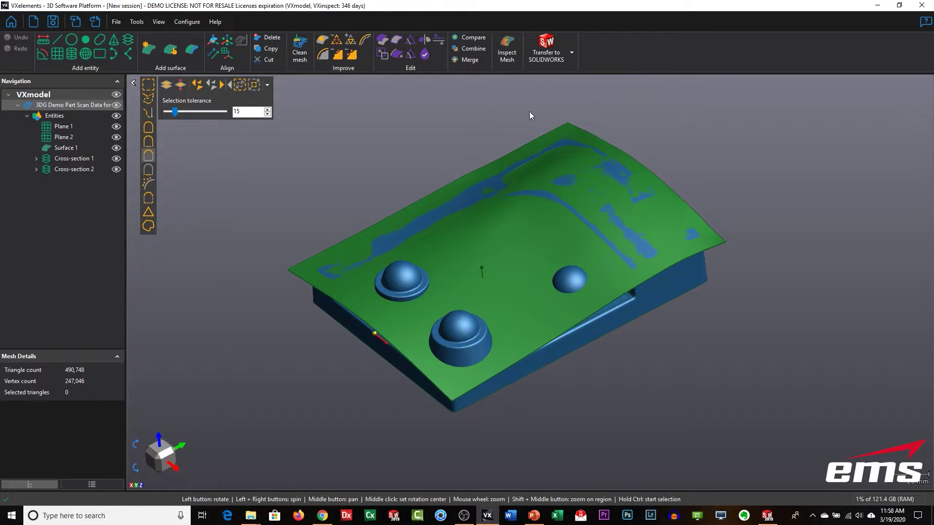
{"action": "left_click", "coordinate": [117, 21]}
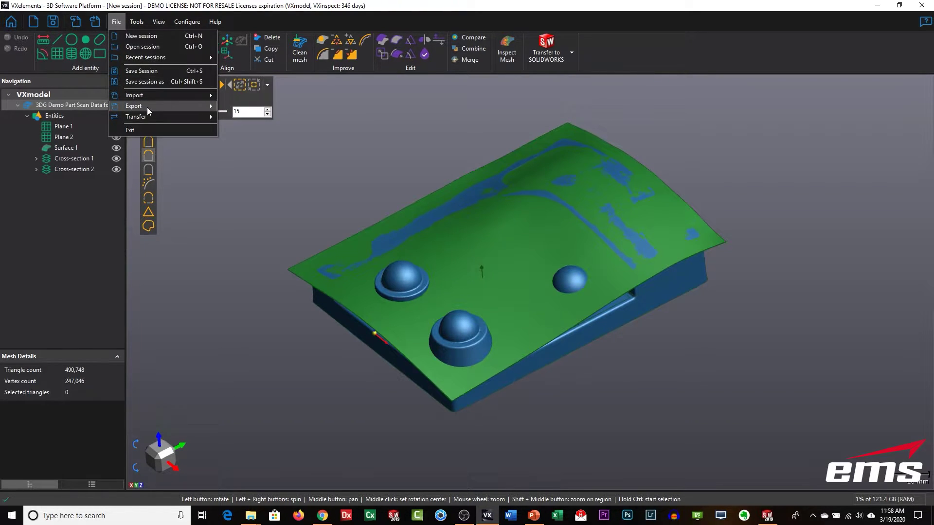
{"action": "mouse_move", "coordinate": [147, 107]}
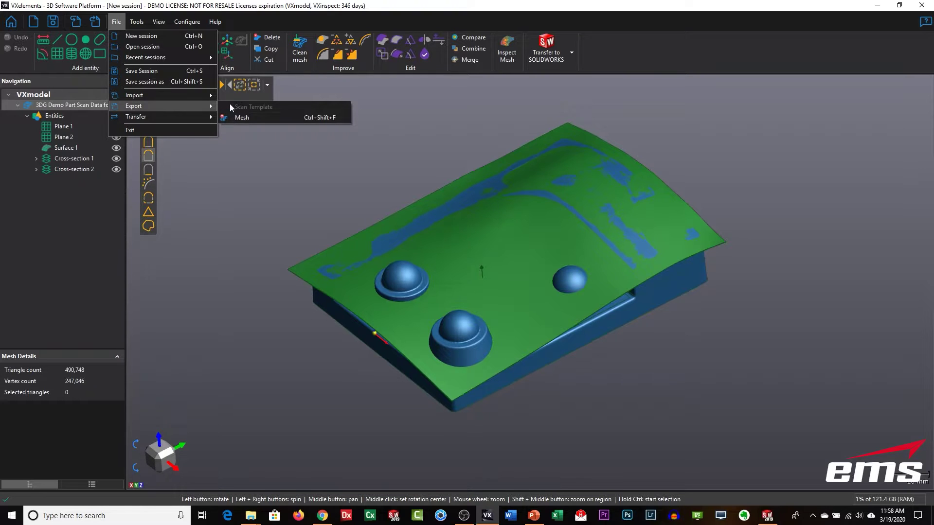
{"action": "left_click", "coordinate": [229, 215]}
- Select all entities from Plane 1 through Cross-section 2 and open the export of the selected entities
{"action": "left_click", "coordinate": [68, 127]}
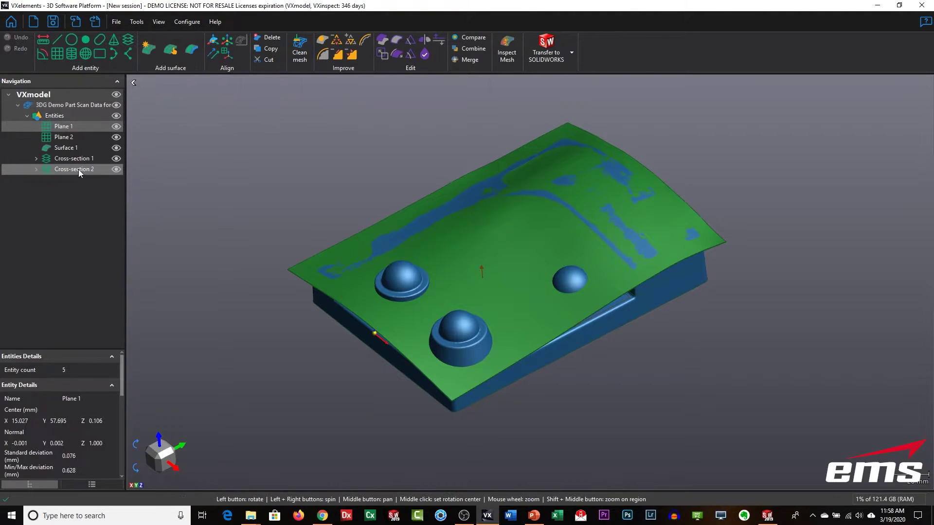
{"action": "left_click", "coordinate": [76, 169], "text": "shift"}
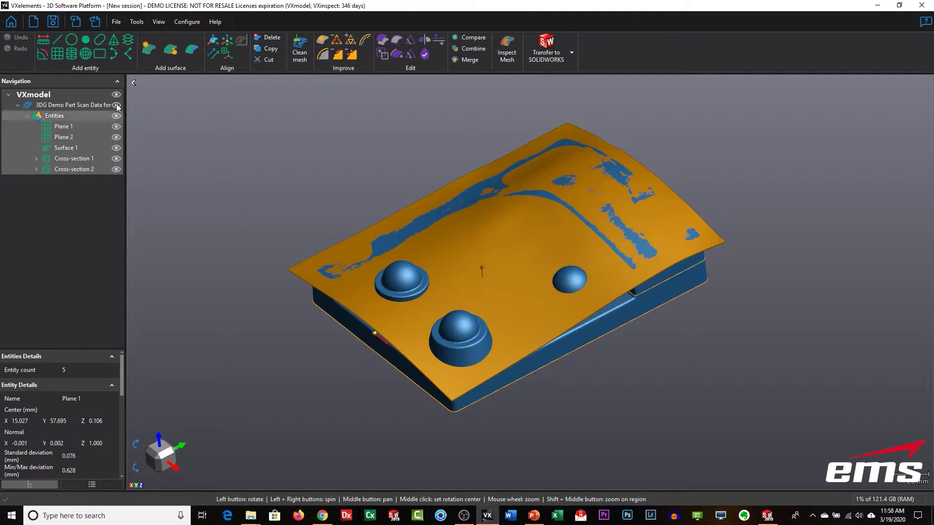
{"action": "left_click", "coordinate": [115, 22]}
{"action": "mouse_move", "coordinate": [133, 107]}
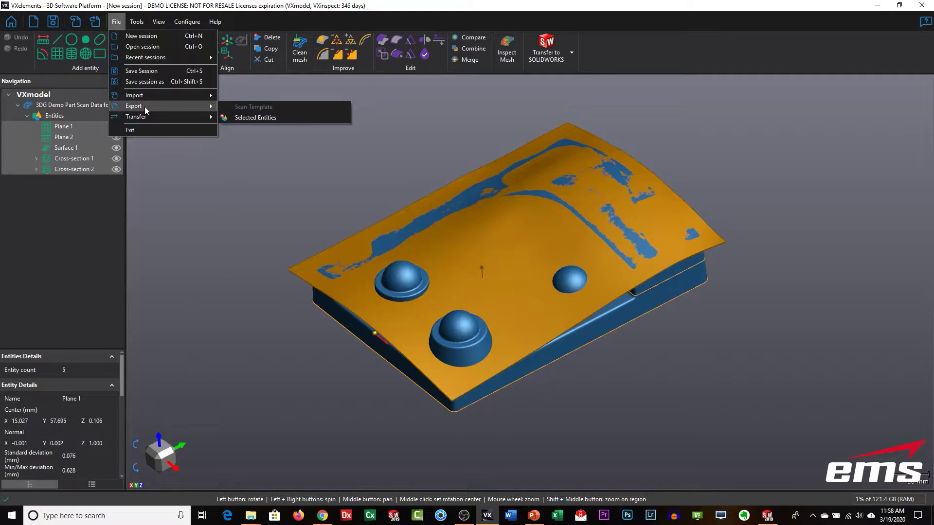
{"action": "left_click", "coordinate": [258, 119]}
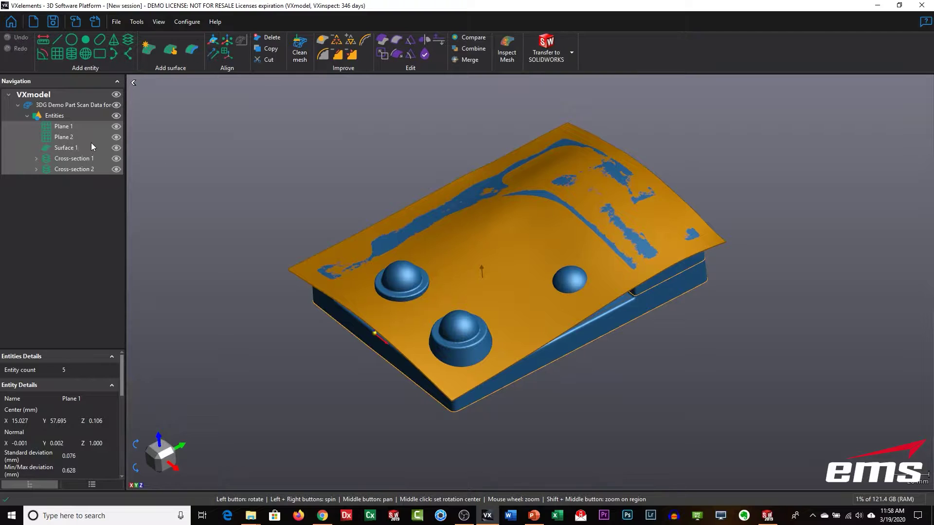
- Transfer the selected planes, surface and cross-sections to SOLIDWORKS and orbit to inspect them in the part
{"action": "left_click", "coordinate": [545, 59]}
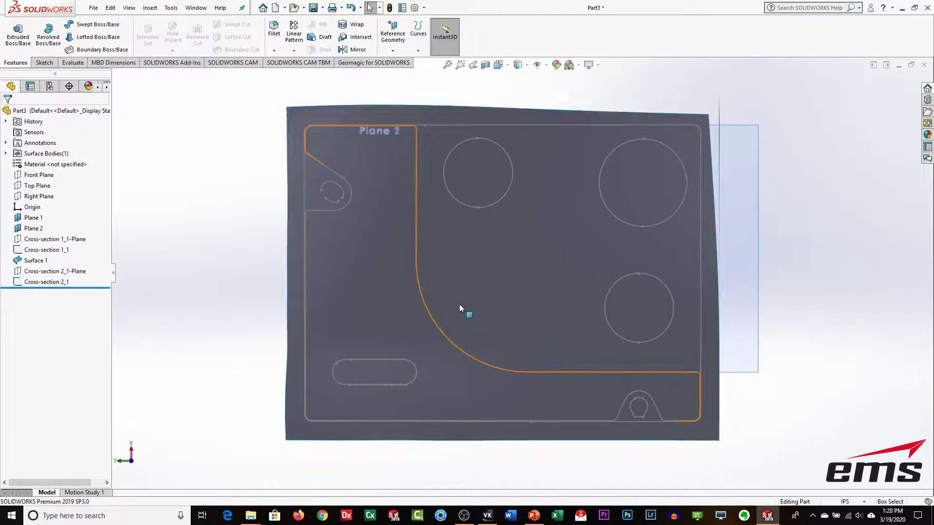
{"action": "middle_click_drag", "start_coordinate": [509, 327], "coordinate": [560, 366]}
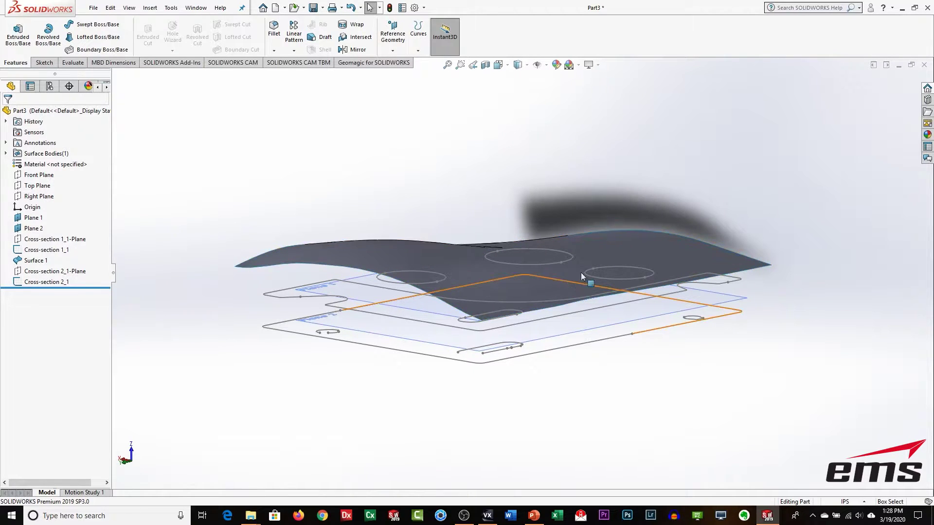
- Hide Surface 1, Plane 1 and the Cross-section 2_1 sketch, leaving Plane 2 and Cross-section 1_1 shown
{"action": "middle_click_drag", "start_coordinate": [524, 334], "coordinate": [501, 375]}
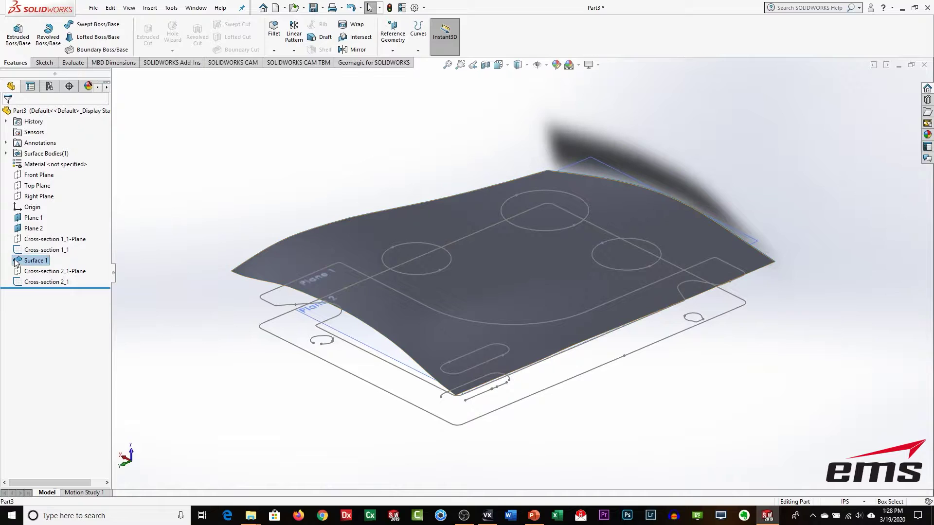
{"action": "left_click", "coordinate": [17, 261]}
{"action": "left_click", "coordinate": [52, 230]}
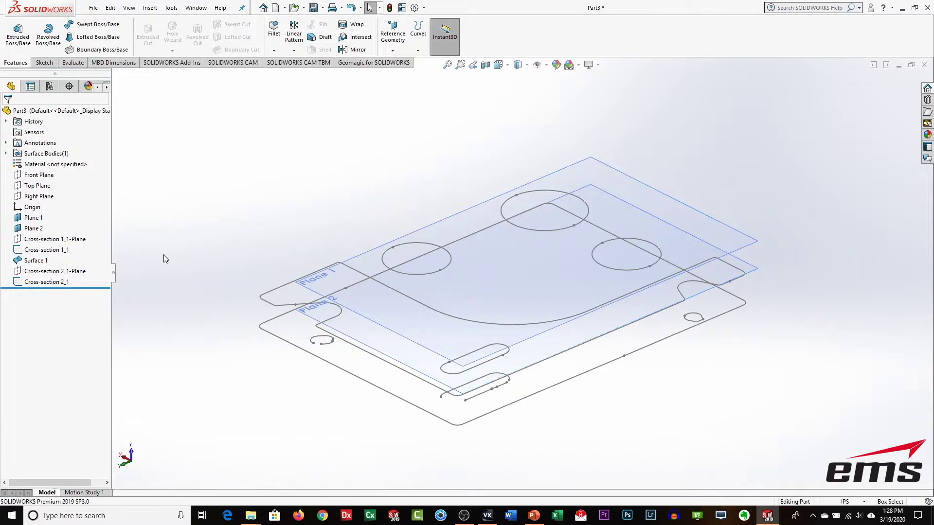
{"action": "left_click", "coordinate": [20, 219]}
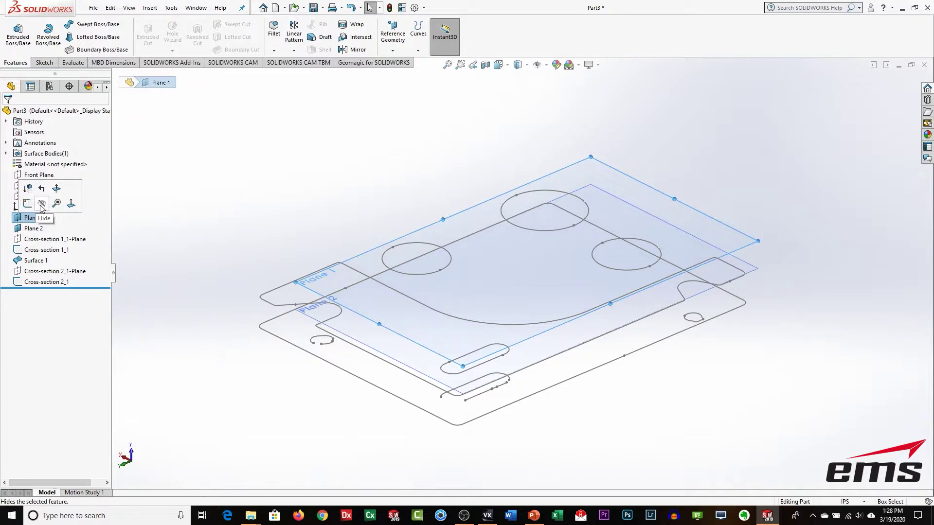
{"action": "left_click", "coordinate": [41, 205]}
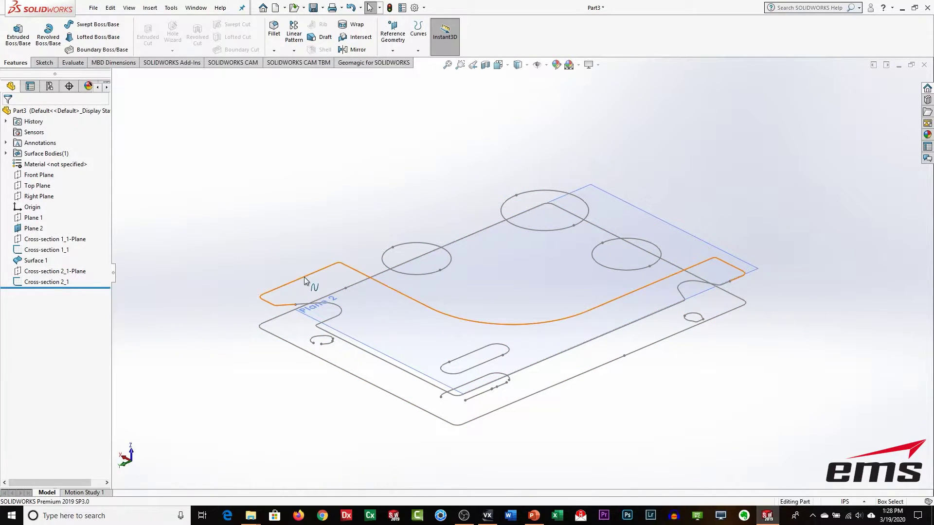
{"action": "left_click", "coordinate": [22, 283]}
{"action": "left_click", "coordinate": [25, 267]}
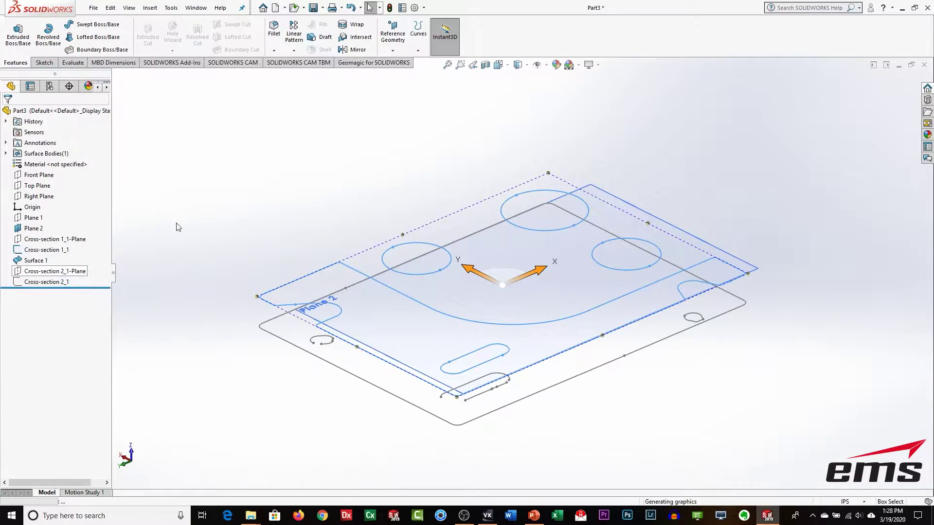
- Start a new sketch on Plane 2 and turn the view to face it squarely
{"action": "middle_click_drag", "start_coordinate": [417, 225], "coordinate": [449, 273]}
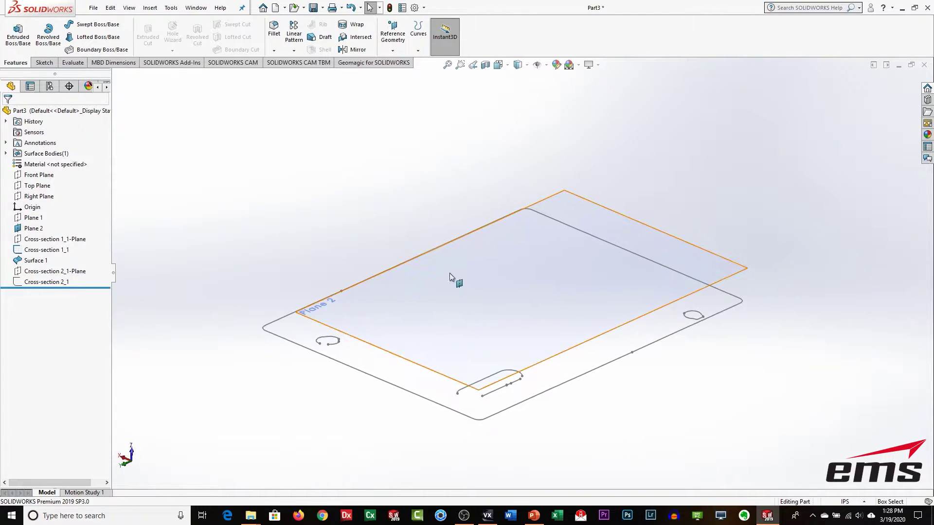
{"action": "middle_click_drag", "start_coordinate": [507, 340], "coordinate": [525, 365]}
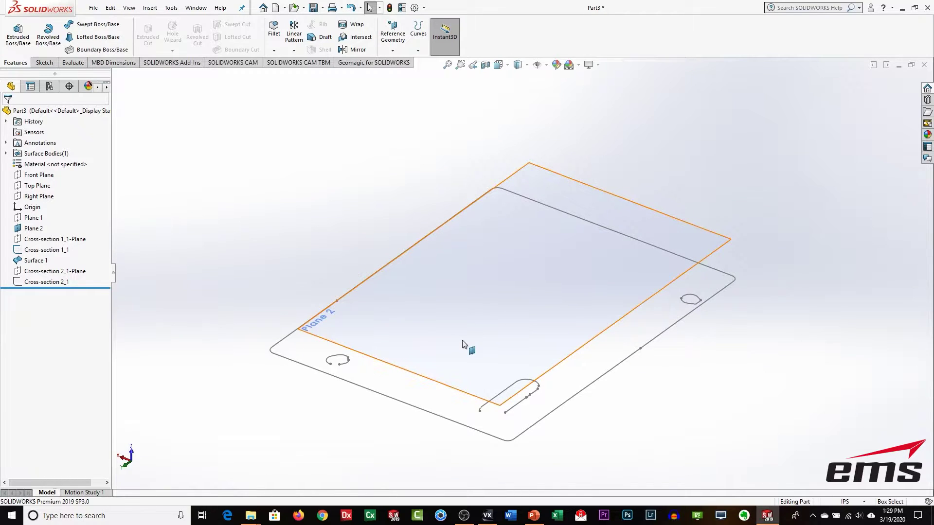
{"action": "middle_click_drag", "start_coordinate": [471, 355], "coordinate": [451, 313], "text": "ctrl"}
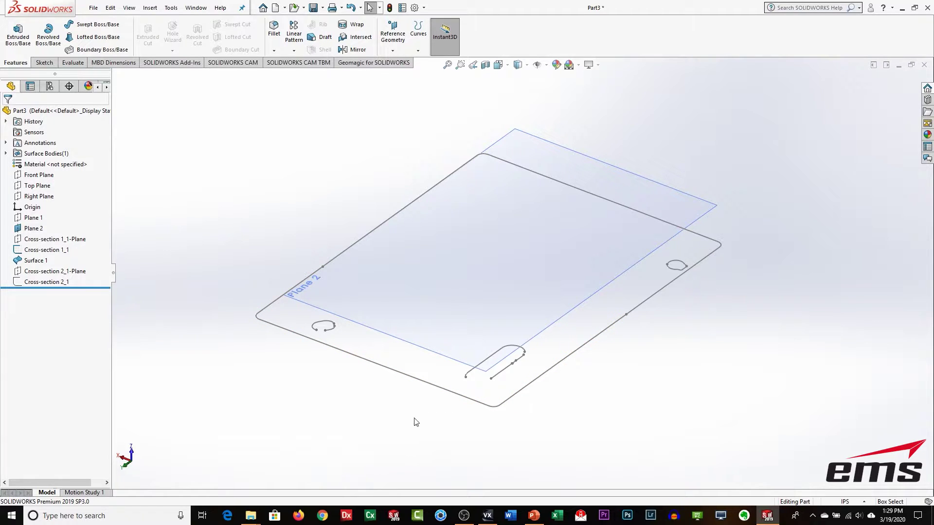
{"action": "middle_click_drag", "start_coordinate": [399, 408], "coordinate": [383, 392]}
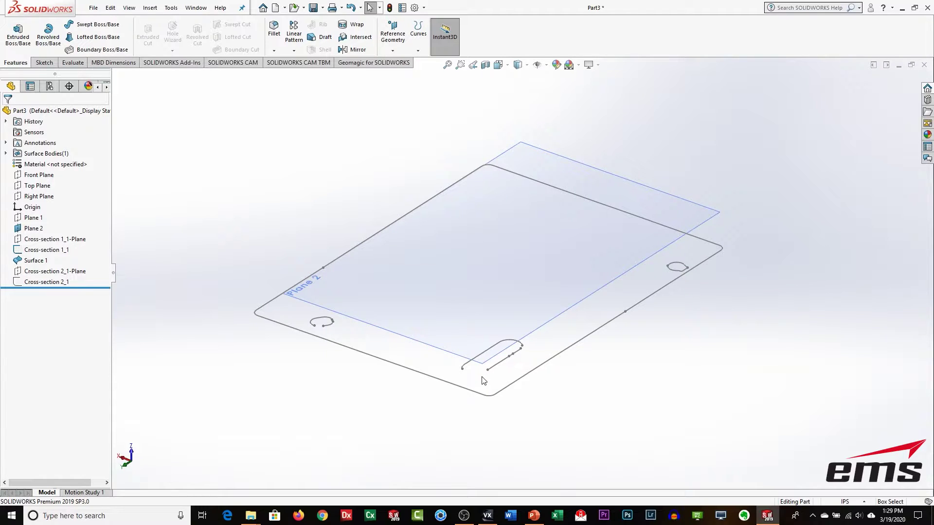
{"action": "middle_click_drag", "start_coordinate": [514, 365], "coordinate": [558, 365]}
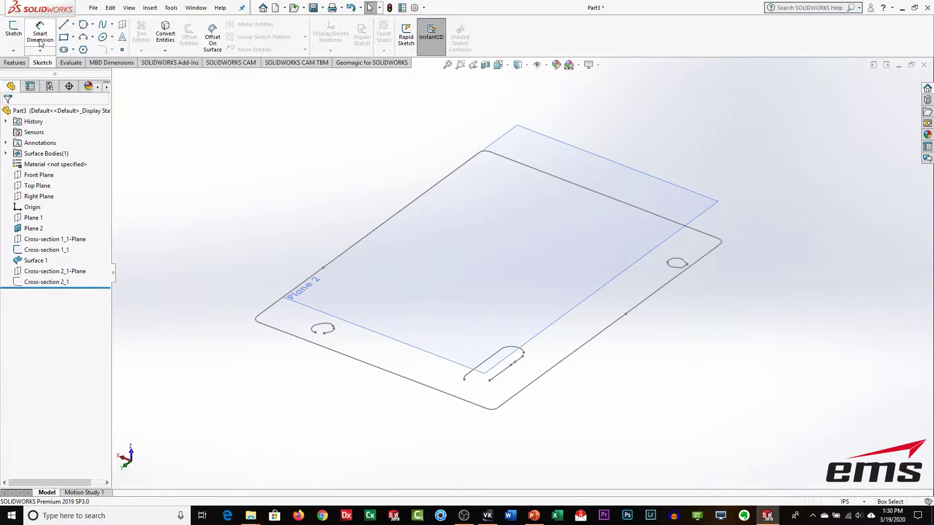
{"action": "left_click", "coordinate": [14, 32]}
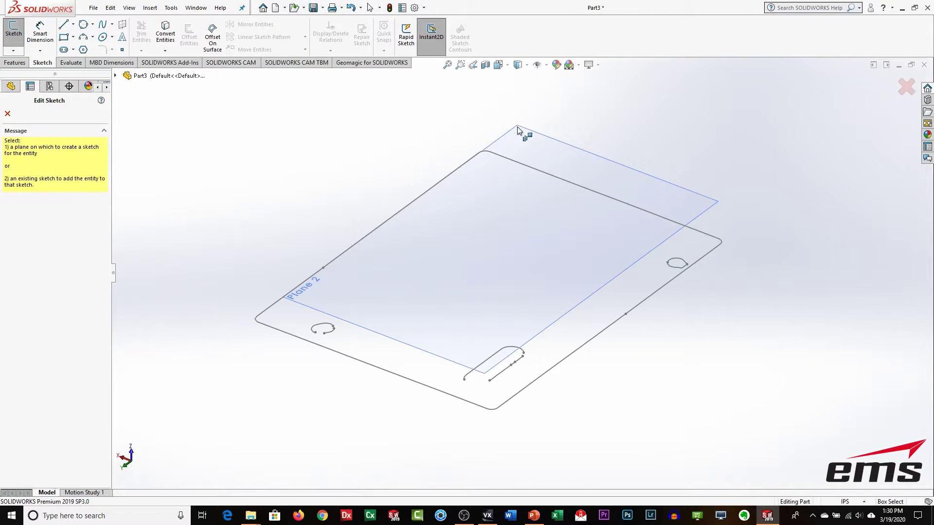
{"action": "left_click", "coordinate": [526, 146]}
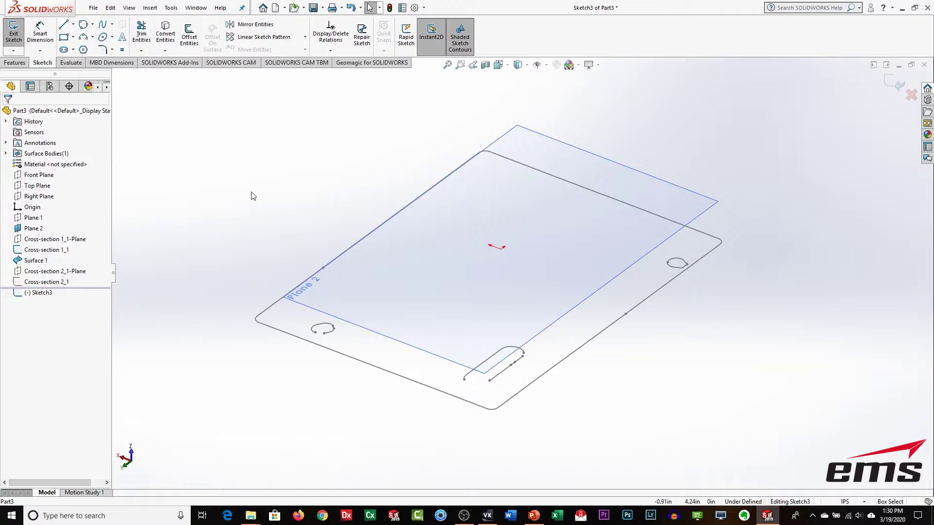
{"action": "left_click", "coordinate": [507, 68]}
{"action": "left_click", "coordinate": [393, 252]}
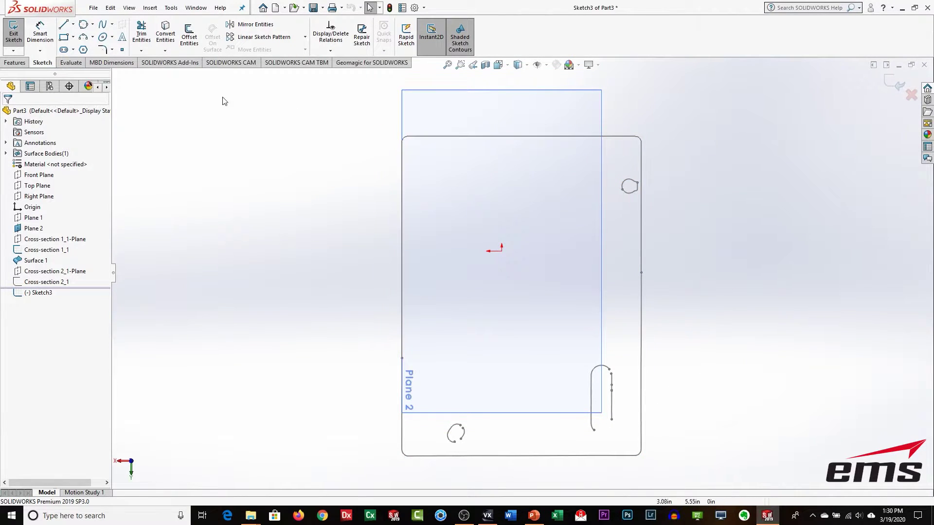
- Sketch a corner rectangle, about 6.30 by 4.73 in, over the outer outline of Cross-section 1_1, and exit the sketch
{"action": "left_click", "coordinate": [64, 36]}
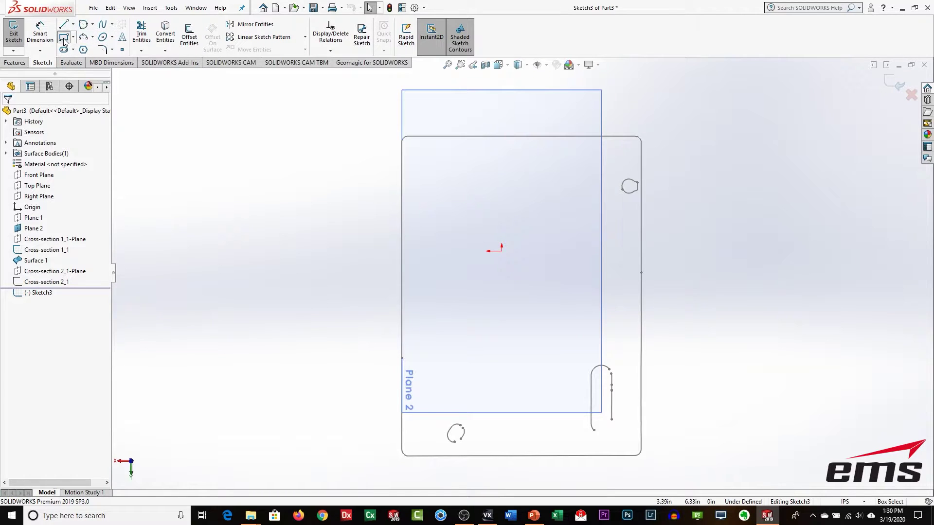
{"action": "left_click", "coordinate": [402, 138]}
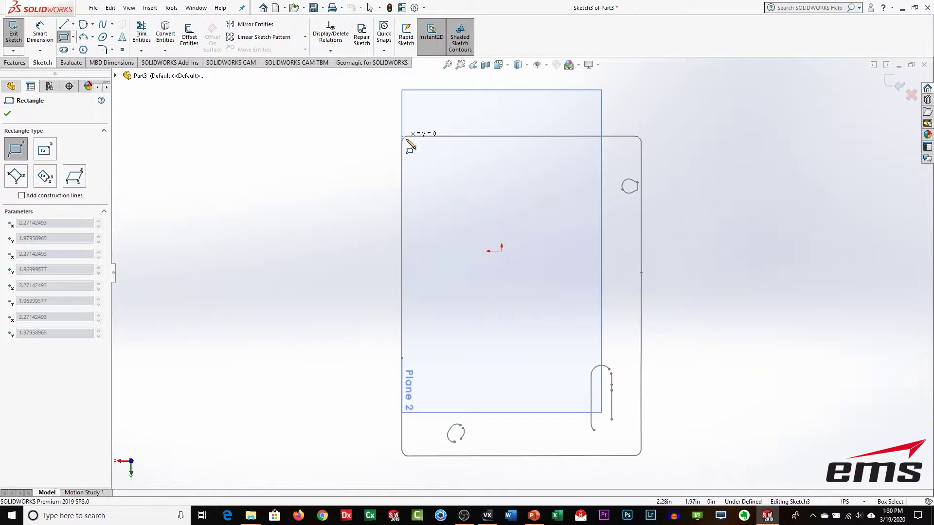
{"action": "left_click", "coordinate": [641, 456]}
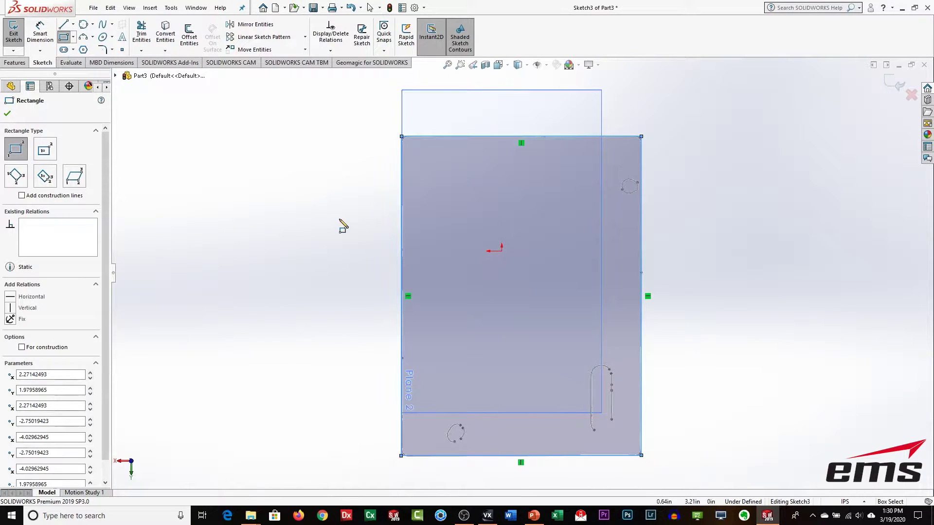
{"action": "left_click", "coordinate": [7, 113]}
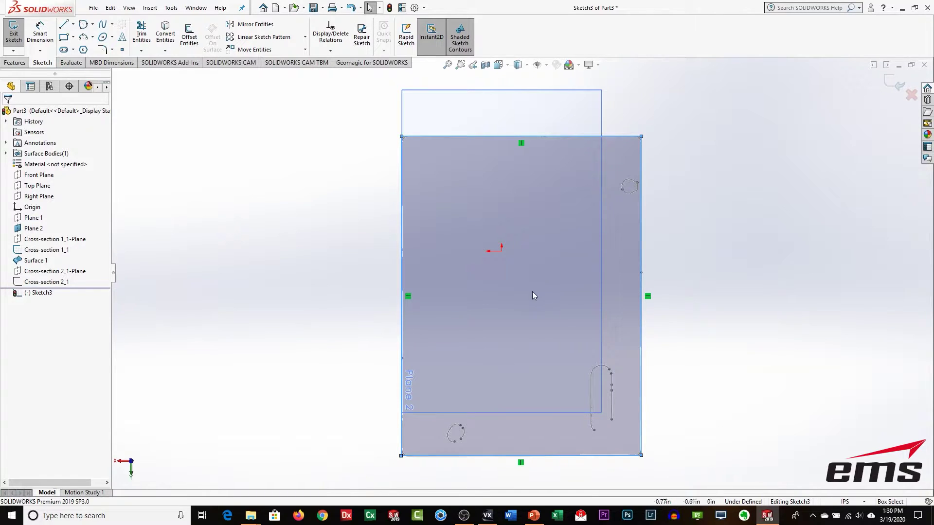
{"action": "mouse_move", "coordinate": [508, 355]}
{"action": "middle_mouse_down"}
{"action": "mouse_move", "coordinate": [521, 247]}
{"action": "mouse_move", "coordinate": [446, 187]}
{"action": "mouse_move", "coordinate": [482, 214]}
{"action": "middle_mouse_up"}
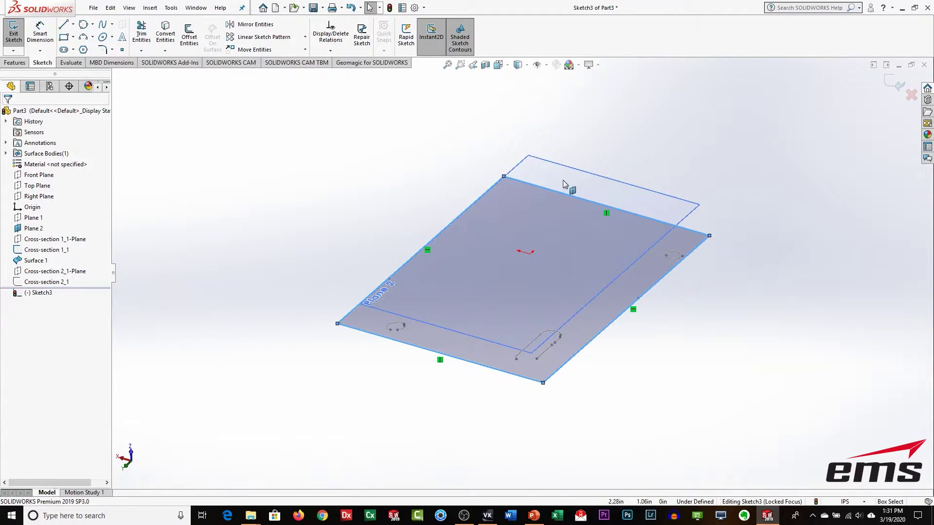
{"action": "mouse_move", "coordinate": [507, 284]}
{"action": "middle_mouse_down"}
{"action": "mouse_move", "coordinate": [505, 271]}
{"action": "mouse_move", "coordinate": [498, 276]}
{"action": "middle_mouse_up"}
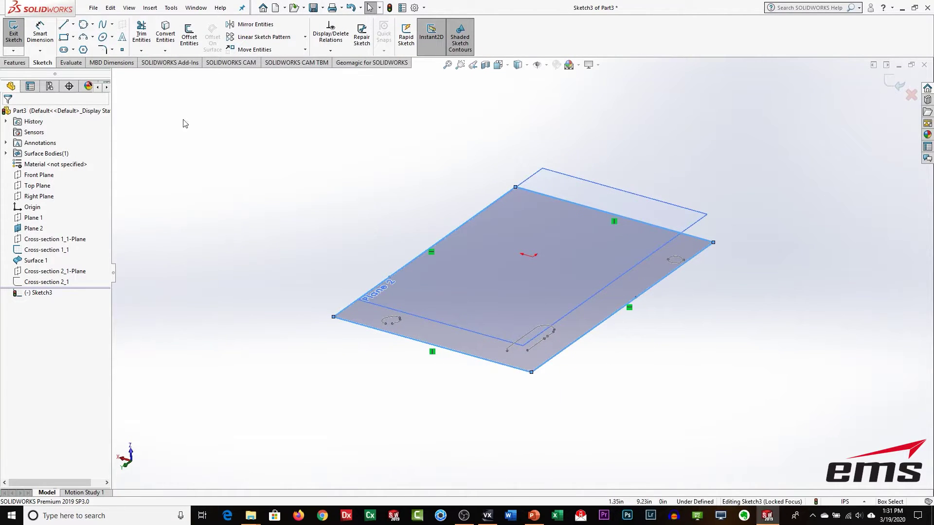
{"action": "left_click", "coordinate": [14, 33]}
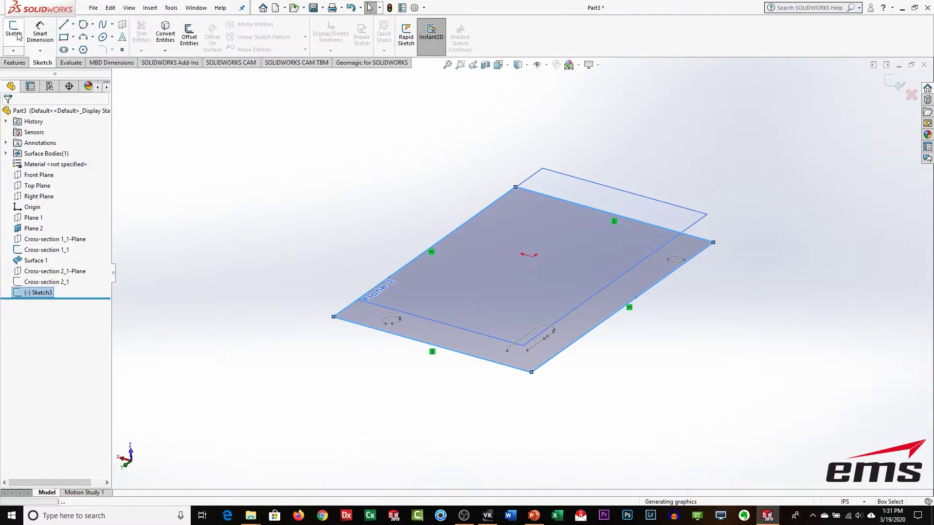
- Show Surface 1 again above the rectangle sketch
{"action": "left_click", "coordinate": [21, 259]}
{"action": "left_click", "coordinate": [25, 246]}
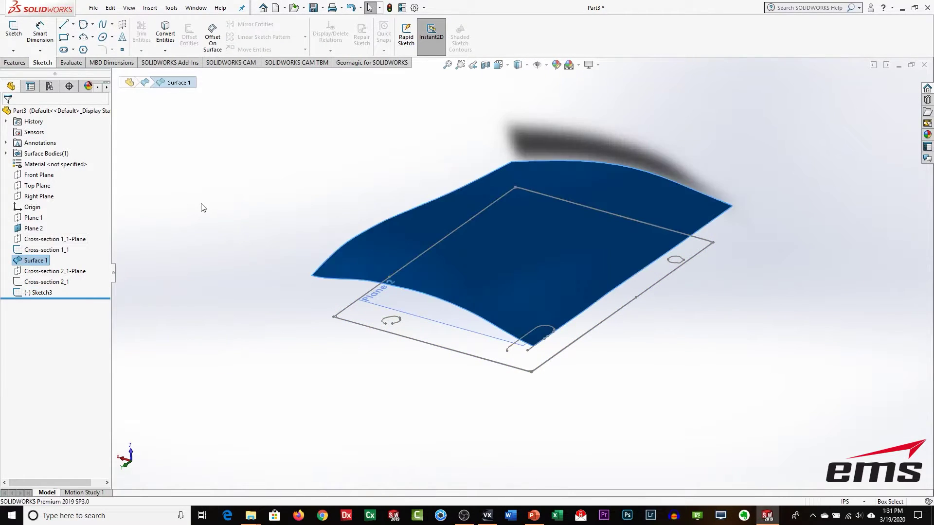
{"action": "left_click", "coordinate": [161, 159]}
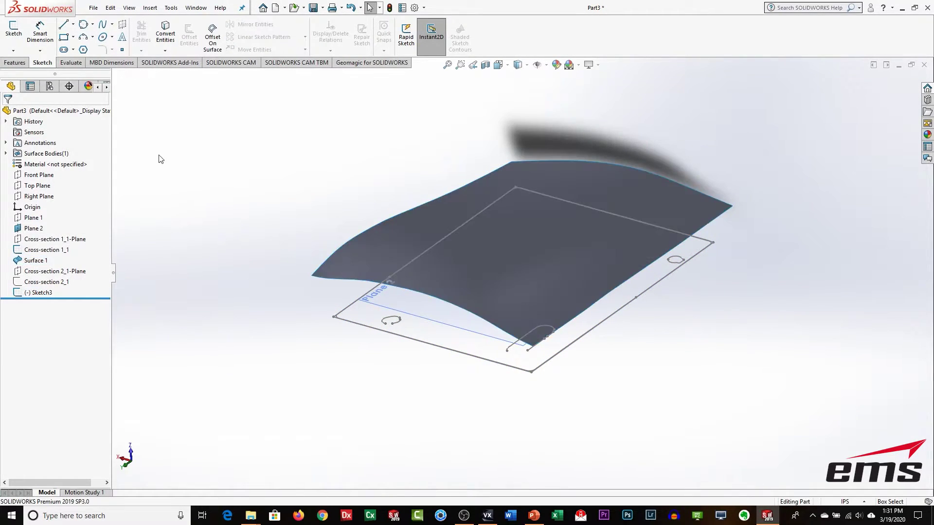
- Set up a boss extrusion of the rectangle sketch with the Up To Surface end condition, ending at Surface 1
{"action": "left_click", "coordinate": [21, 64]}
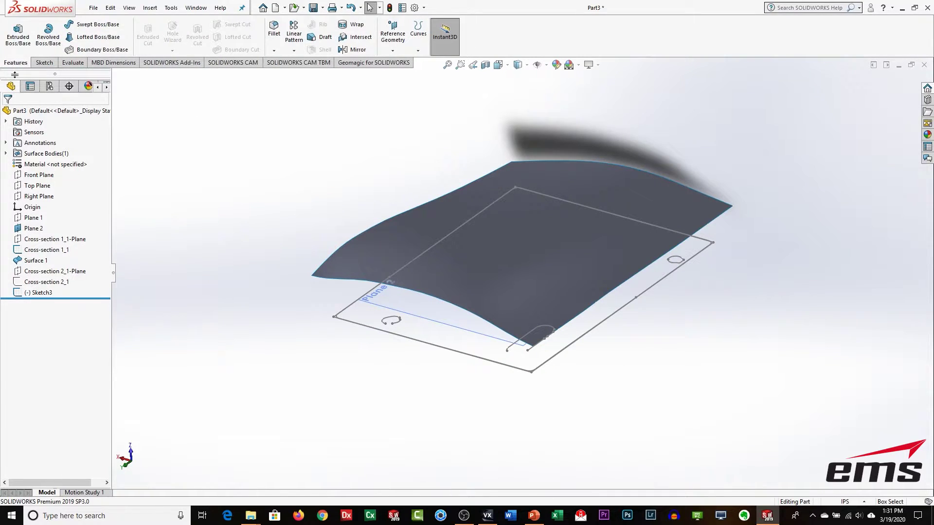
{"action": "left_click", "coordinate": [18, 37]}
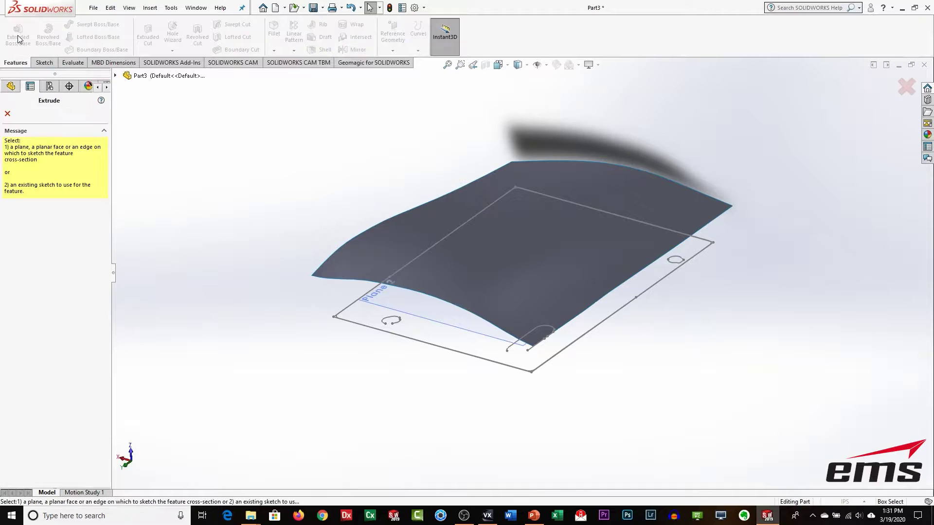
{"action": "left_click", "coordinate": [116, 76]}
{"action": "left_click", "coordinate": [157, 258]}
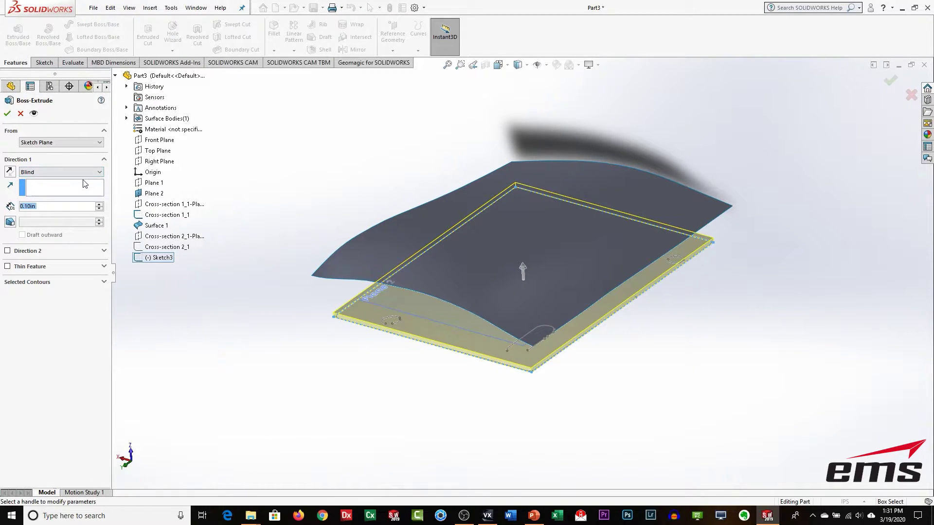
{"action": "left_click", "coordinate": [81, 173]}
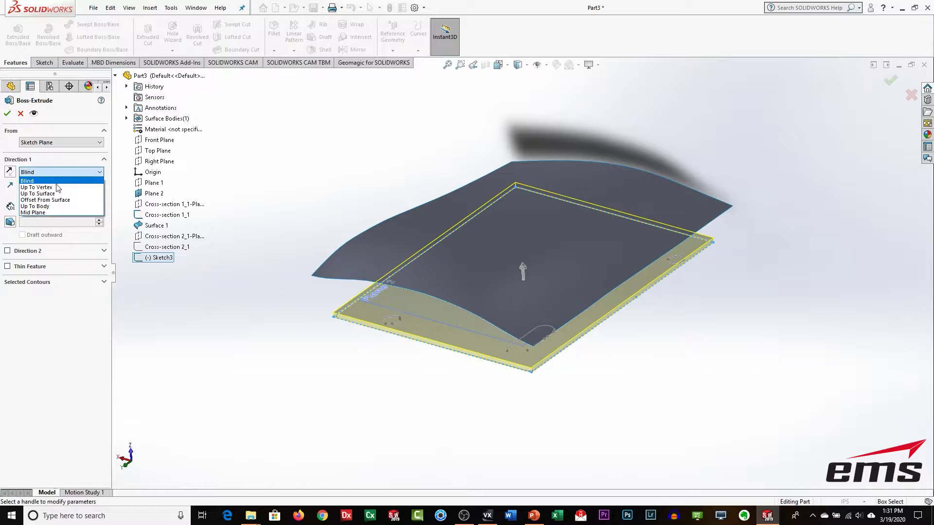
{"action": "left_click", "coordinate": [51, 193]}
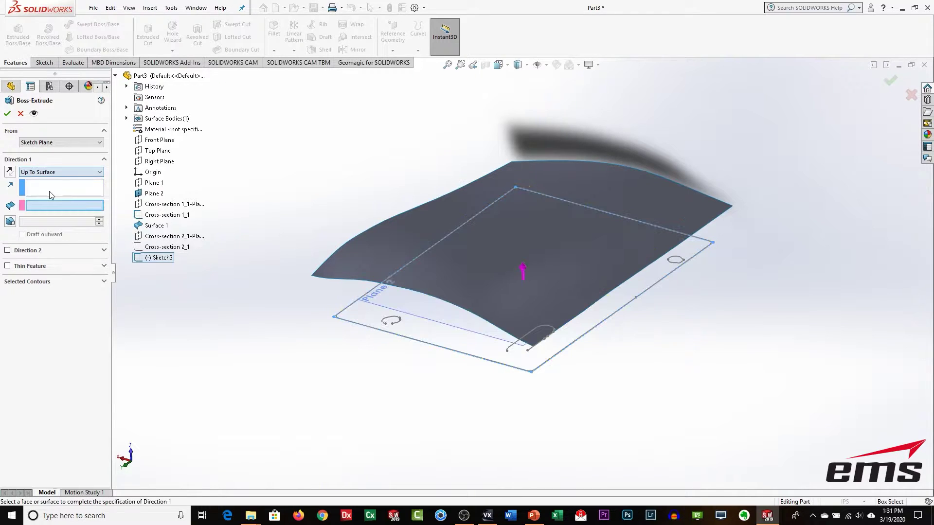
{"action": "left_click", "coordinate": [393, 243]}
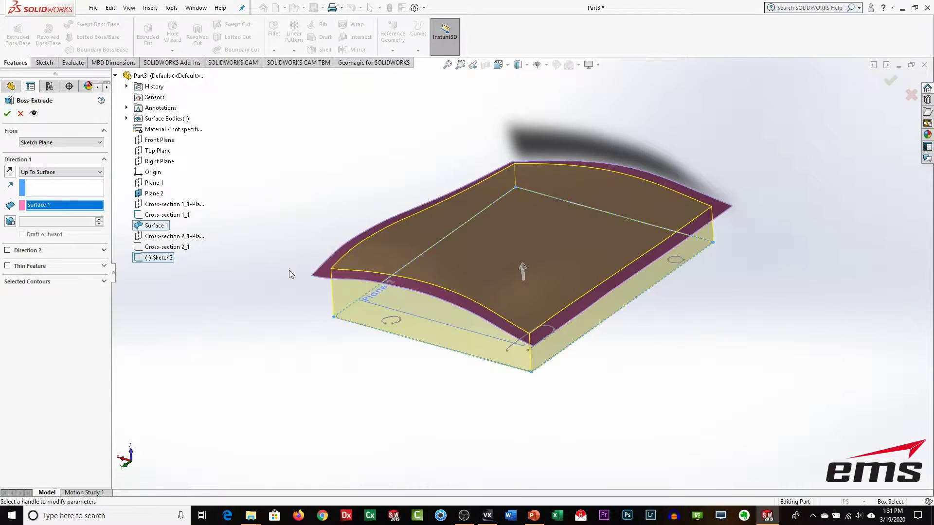
- Add a 2° inward draft to the extrusion's side walls and create the solid body
{"action": "middle_click_drag", "start_coordinate": [494, 329], "coordinate": [452, 340]}
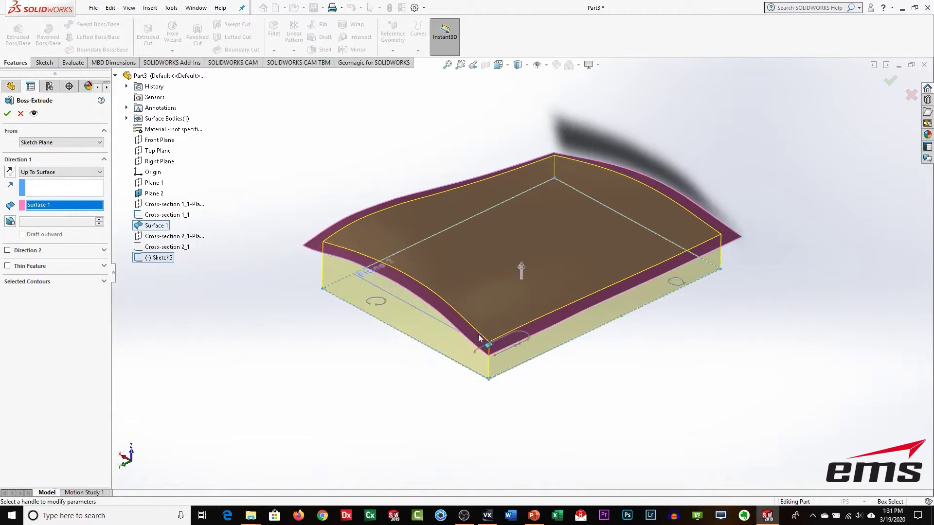
{"action": "left_click", "coordinate": [10, 223]}
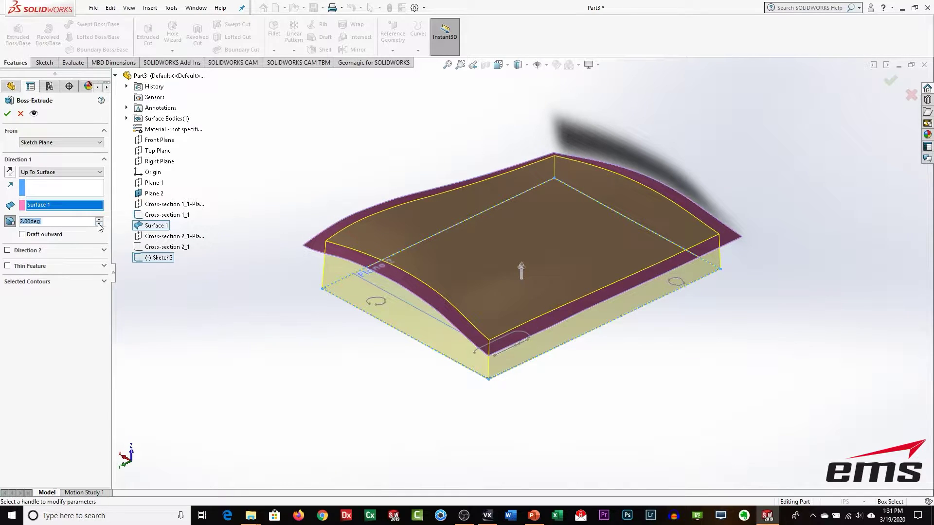
{"action": "left_click", "coordinate": [99, 224]}
{"action": "left_click", "coordinate": [99, 219]}
{"action": "middle_click_drag", "start_coordinate": [518, 321], "coordinate": [487, 301]}
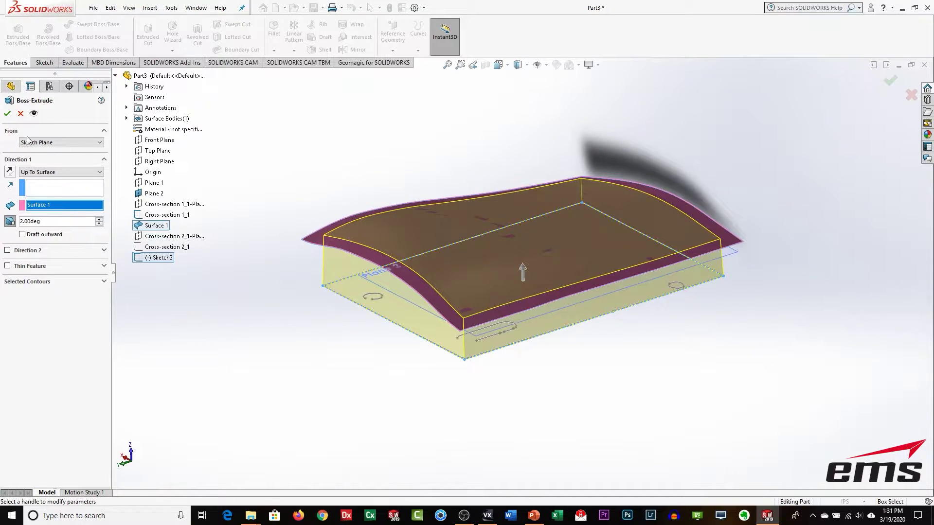
{"action": "left_click", "coordinate": [8, 113]}
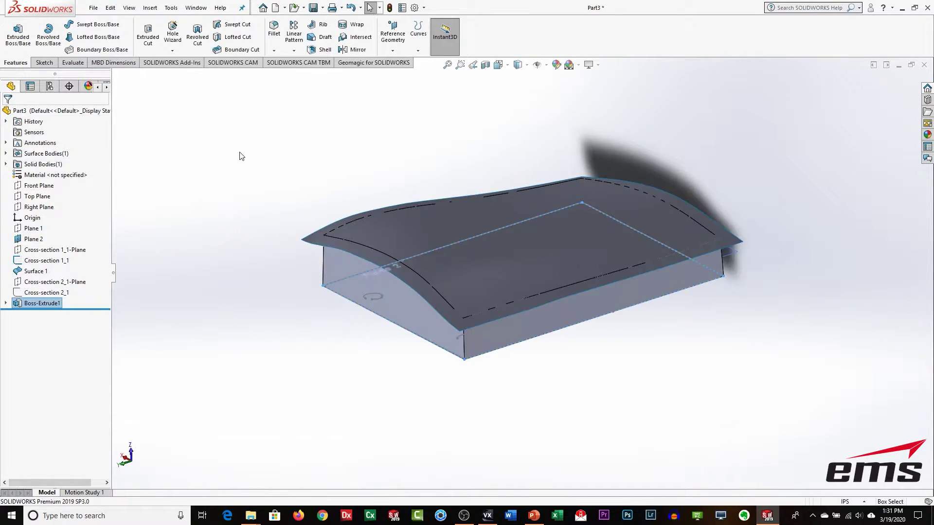
- Hide Surface 1 and orbit around the extruded block to inspect its curved upper face
{"action": "left_click", "coordinate": [34, 271]}
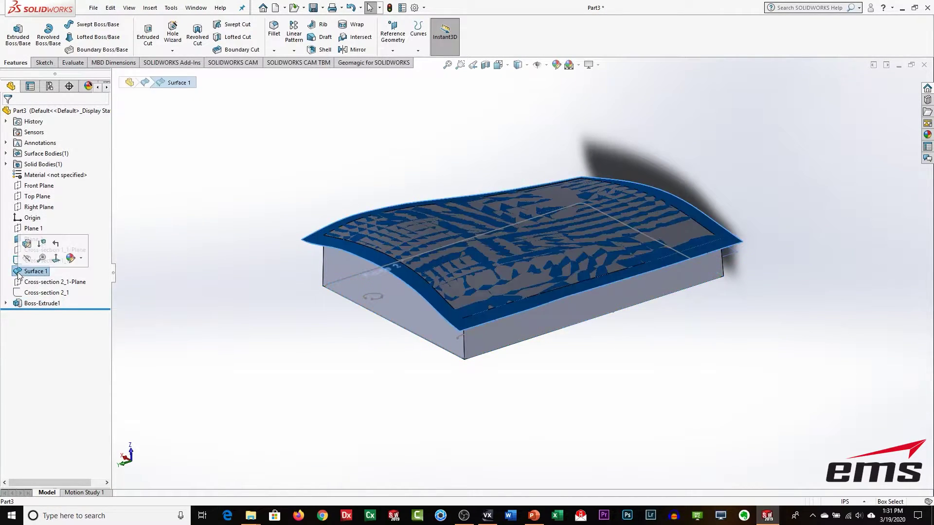
{"action": "left_click", "coordinate": [27, 258]}
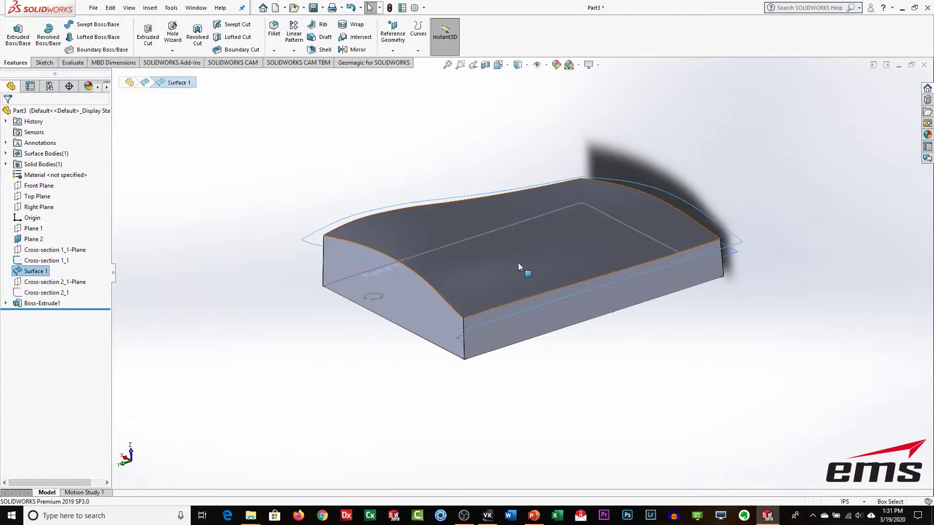
{"action": "middle_click_drag", "start_coordinate": [493, 283], "coordinate": [590, 376]}
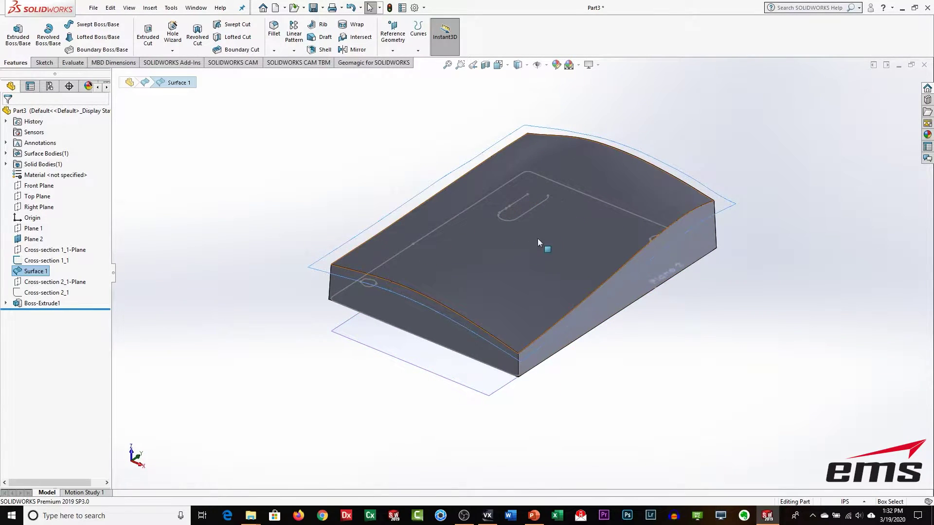
- Show Cross-section 2_1 and Plane 1, and hide Plane 2 and Cross-section 1_1
{"action": "left_click", "coordinate": [15, 293]}
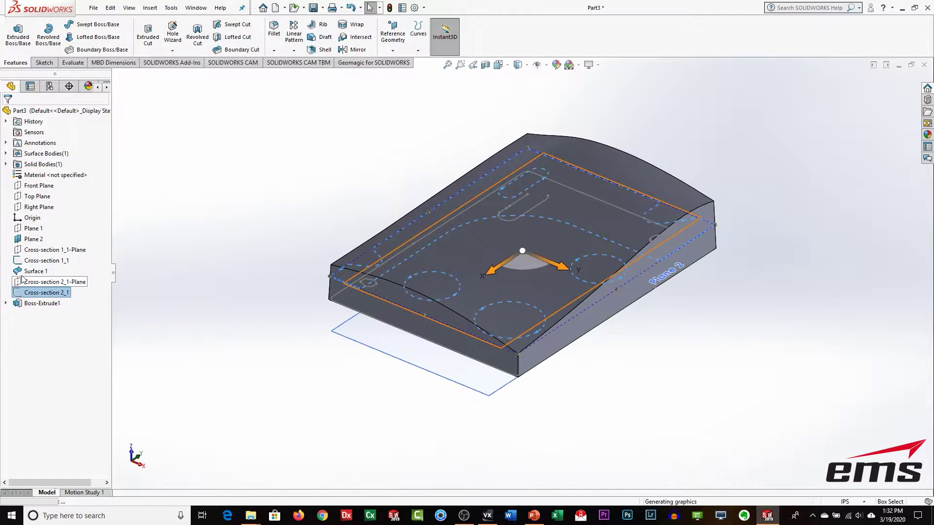
{"action": "left_click", "coordinate": [20, 228]}
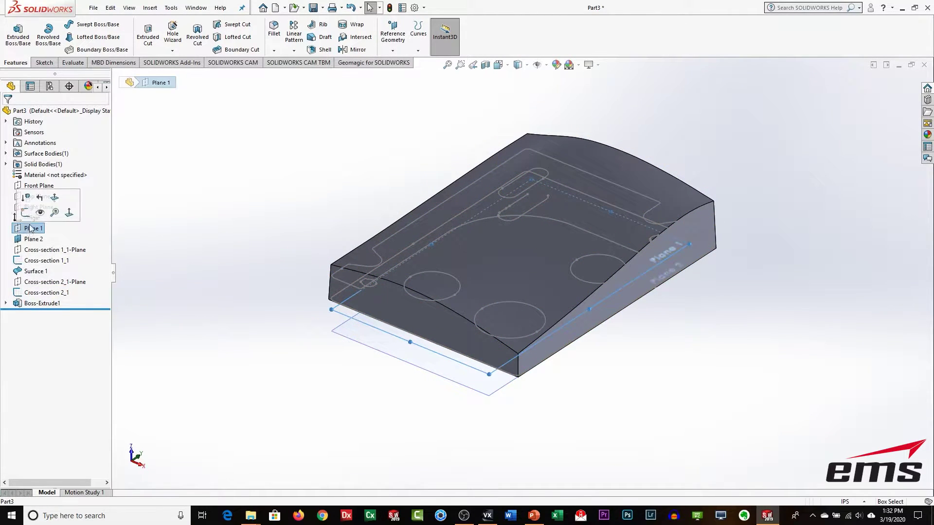
{"action": "left_click", "coordinate": [39, 214]}
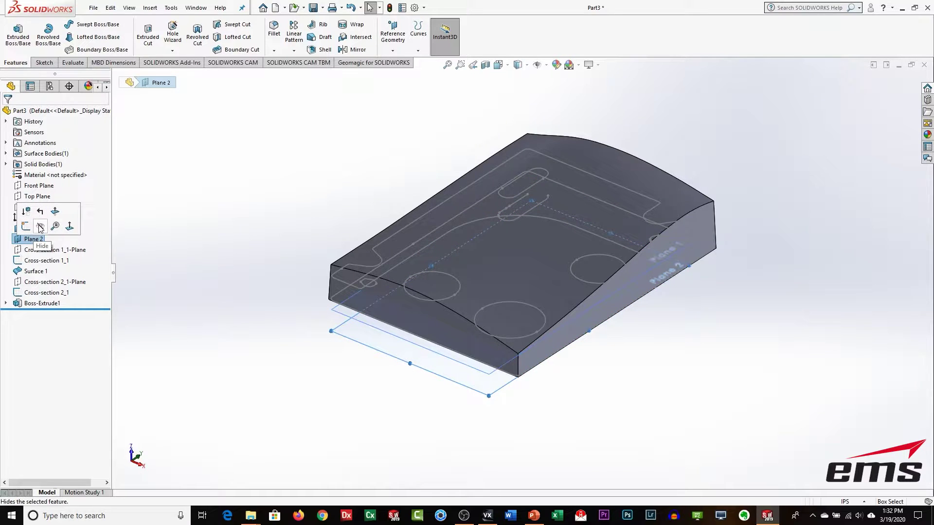
{"action": "left_click", "coordinate": [30, 262]}
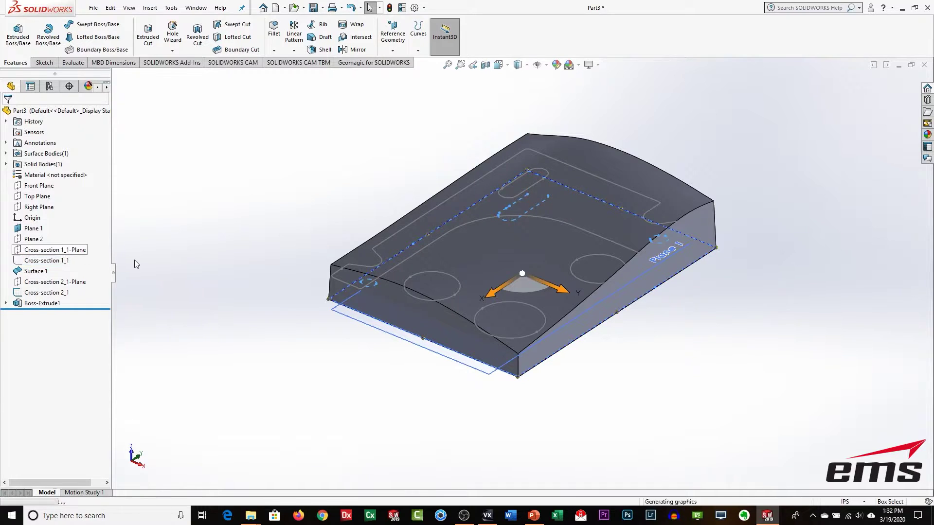
{"action": "left_click", "coordinate": [287, 255]}
{"action": "mouse_move", "coordinate": [362, 331]}
{"action": "middle_mouse_down"}
{"action": "mouse_move", "coordinate": [375, 294]}
{"action": "mouse_move", "coordinate": [364, 294]}
{"action": "mouse_move", "coordinate": [359, 382]}
{"action": "middle_mouse_up"}
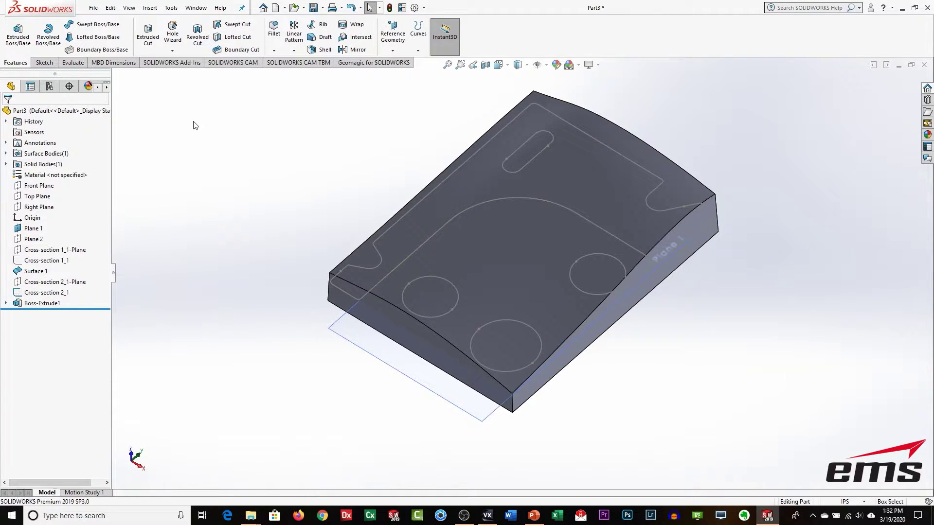
- Start a new sketch on Plane 1 and view it from the front
{"action": "left_click", "coordinate": [44, 62]}
{"action": "left_click", "coordinate": [13, 30]}
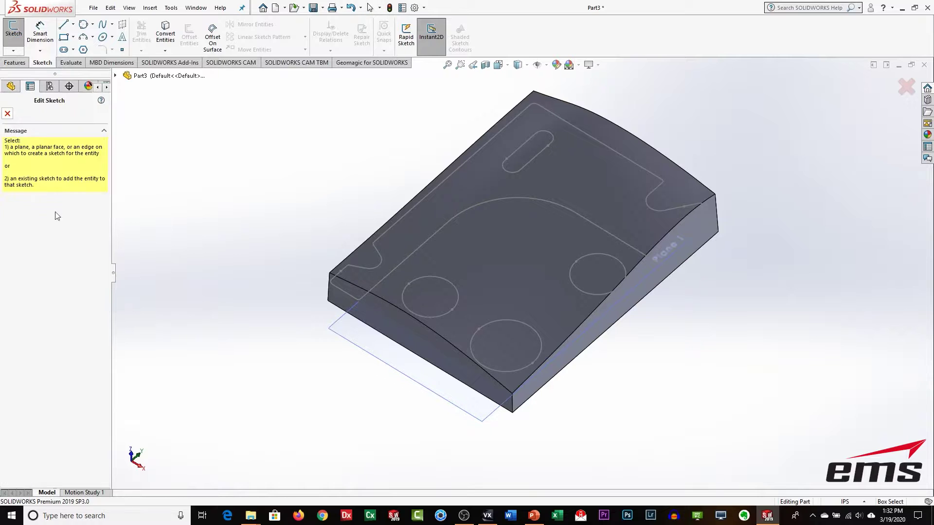
{"action": "left_click", "coordinate": [344, 328]}
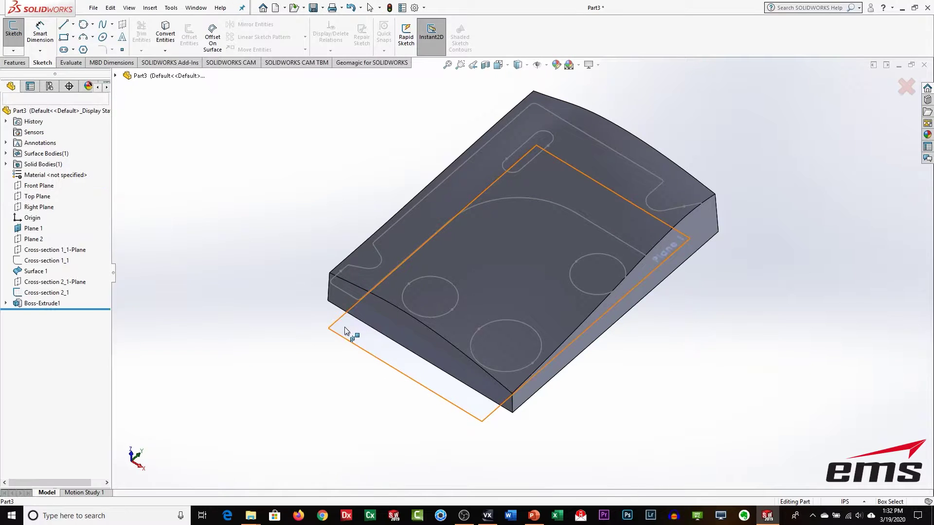
{"action": "left_click", "coordinate": [509, 69]}
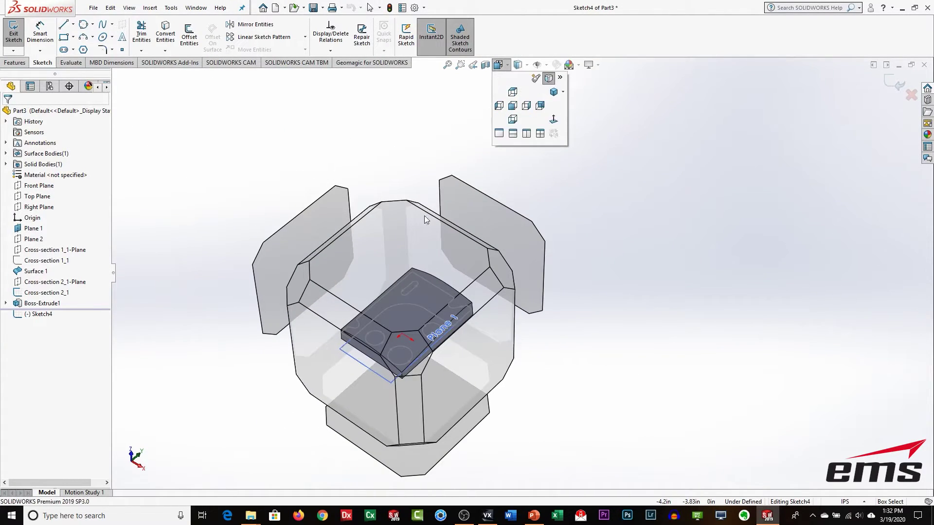
{"action": "left_click", "coordinate": [385, 255]}
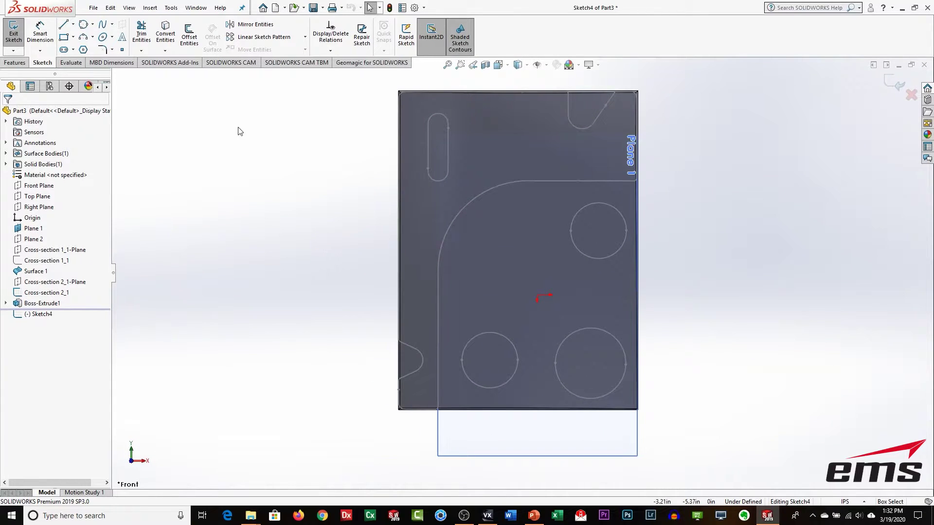
- Sketch a horizontal line about 3.68 in long from the upper end of the cross-section's large arc, extending past the block's side
{"action": "left_click", "coordinate": [64, 25]}
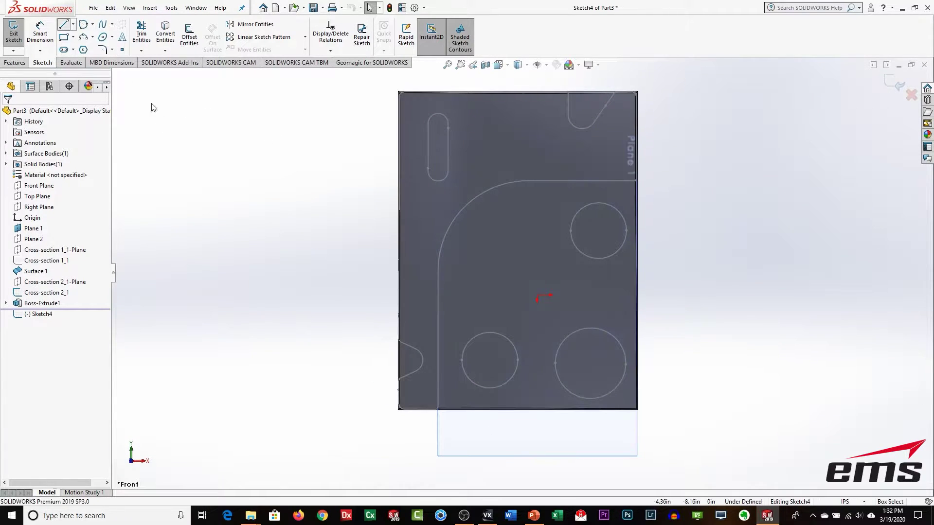
{"action": "left_click", "coordinate": [530, 181]}
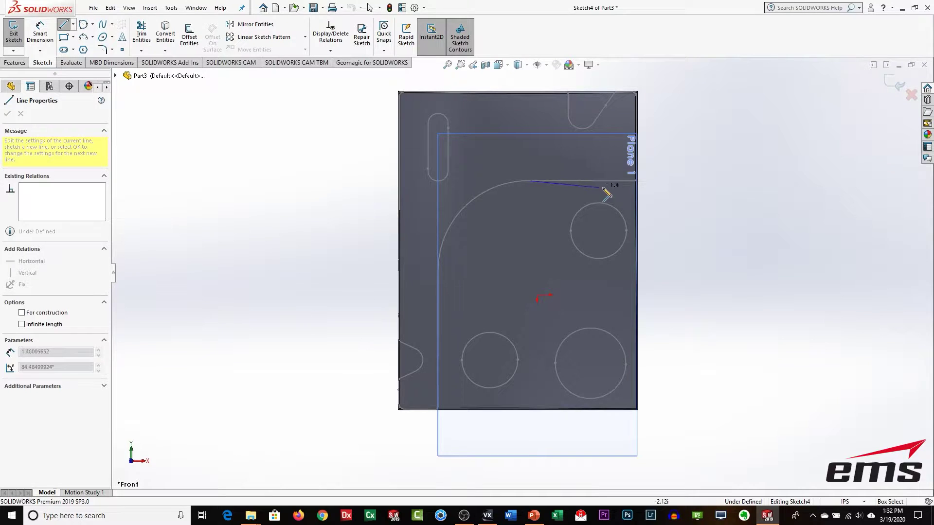
{"action": "left_click", "coordinate": [716, 181]}
{"action": "key", "text": "Escape"}
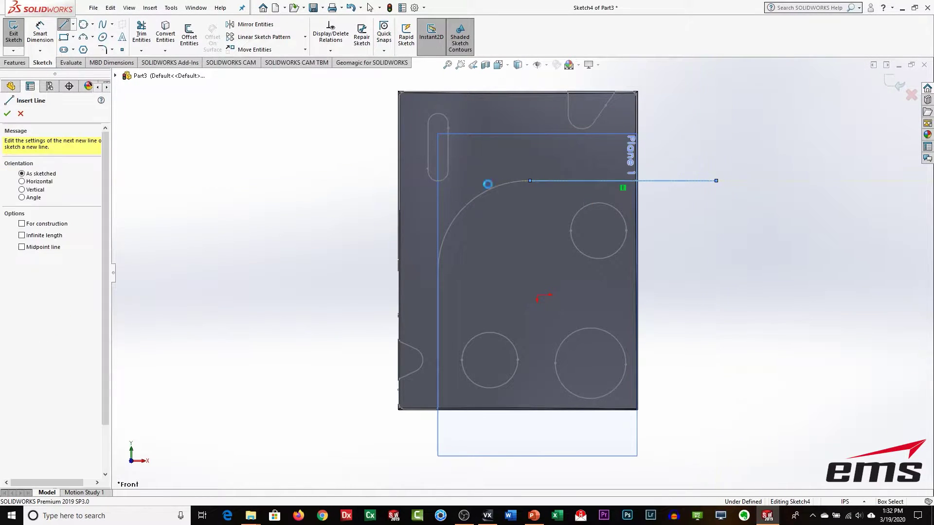
{"action": "key", "text": "Escape"}
- From the arc's lower end, sketch a vertical line about 4.12 in long past the block, a horizontal line, and a vertical line up to the first line's end
{"action": "left_click", "coordinate": [64, 24]}
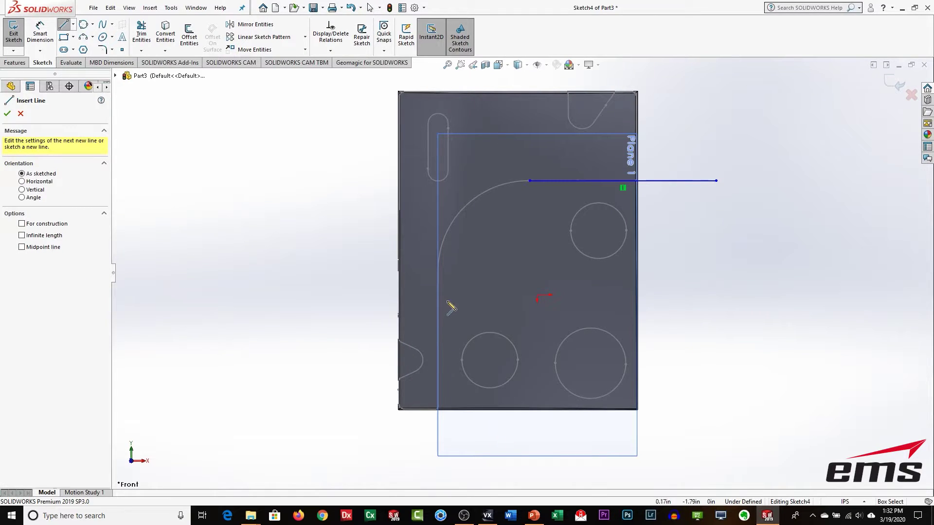
{"action": "left_click", "coordinate": [438, 266]}
{"action": "left_click", "coordinate": [438, 473]}
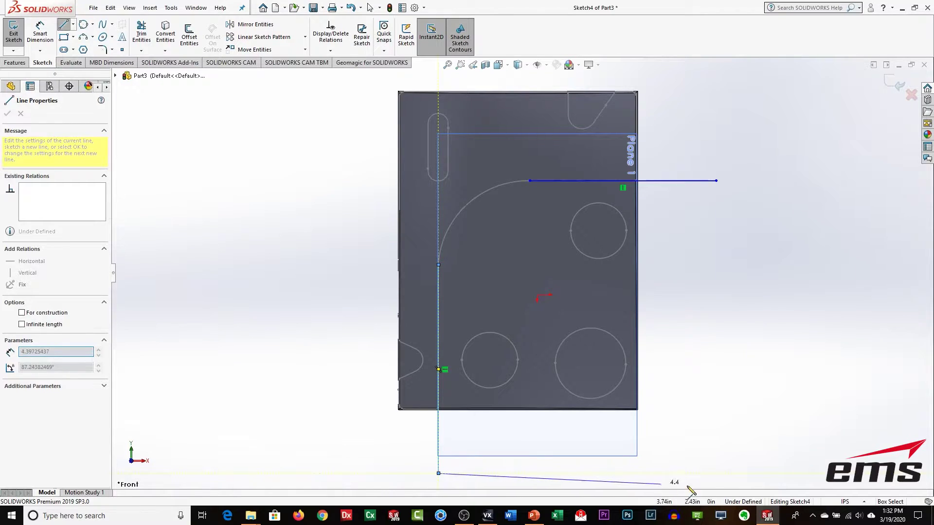
{"action": "left_click", "coordinate": [717, 473]}
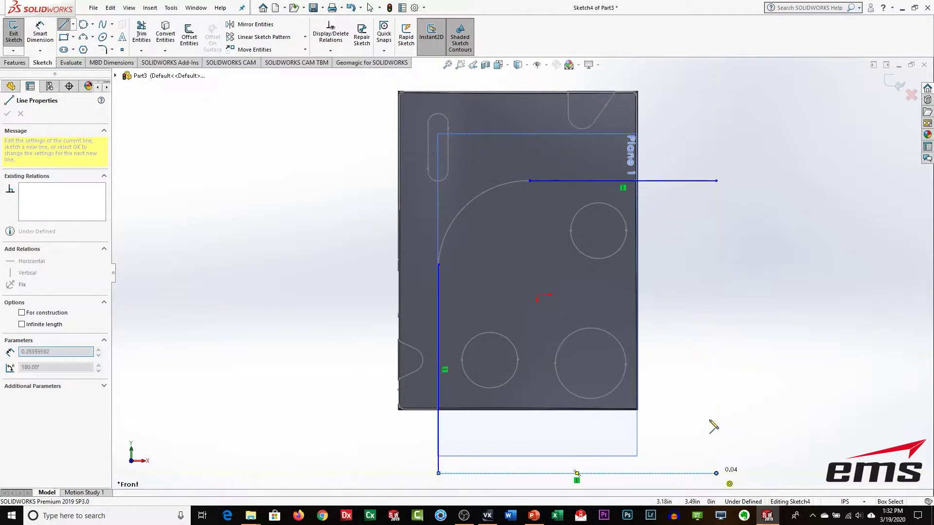
{"action": "left_click", "coordinate": [717, 181]}
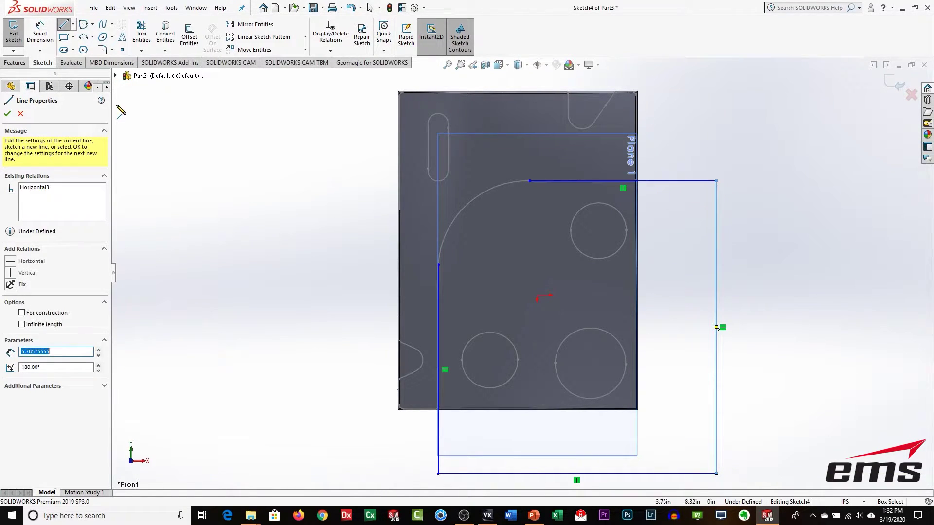
{"action": "left_click", "coordinate": [102, 49]}
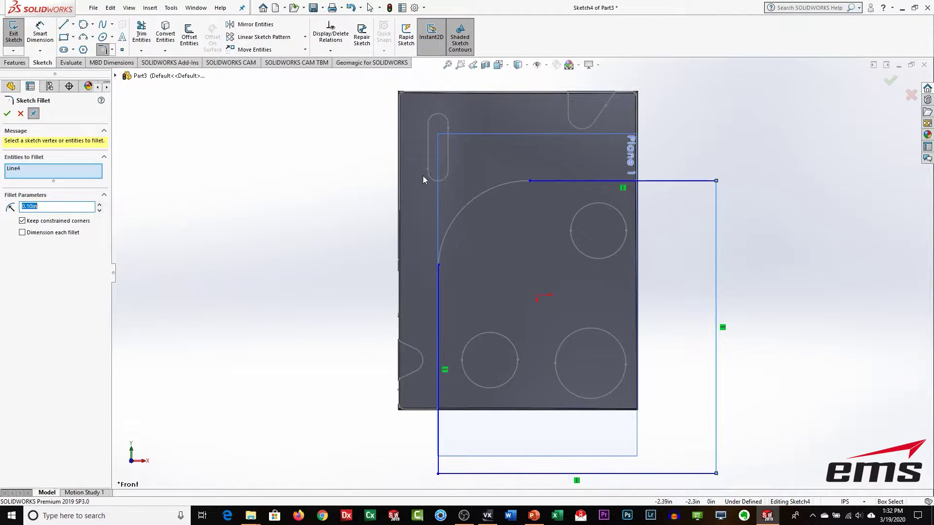
{"action": "left_click", "coordinate": [534, 181]}
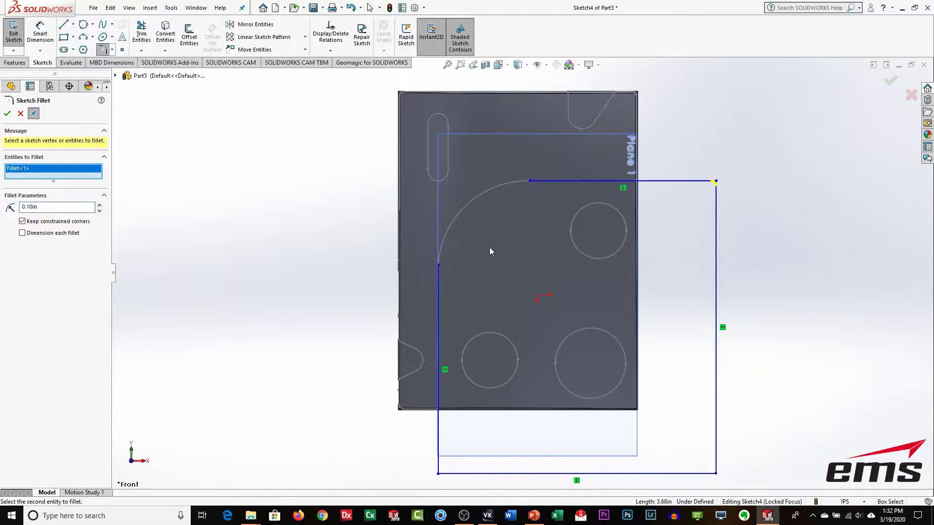
{"action": "left_click", "coordinate": [439, 276]}
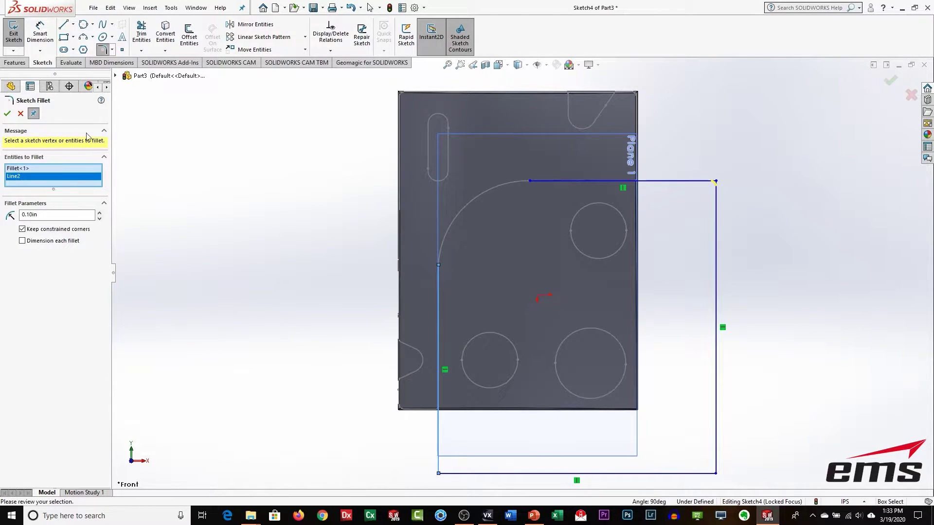
{"action": "left_click", "coordinate": [20, 114]}
- Set up a 1.5 in sketch fillet joining the first horizontal line and the vertical line at the cross-section's large arc
{"action": "left_click", "coordinate": [102, 49]}
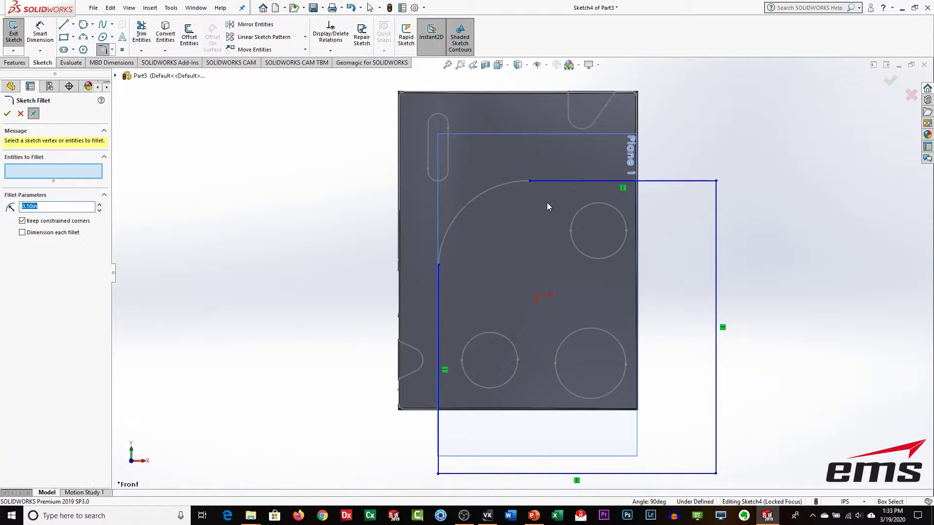
{"action": "left_click", "coordinate": [539, 181]}
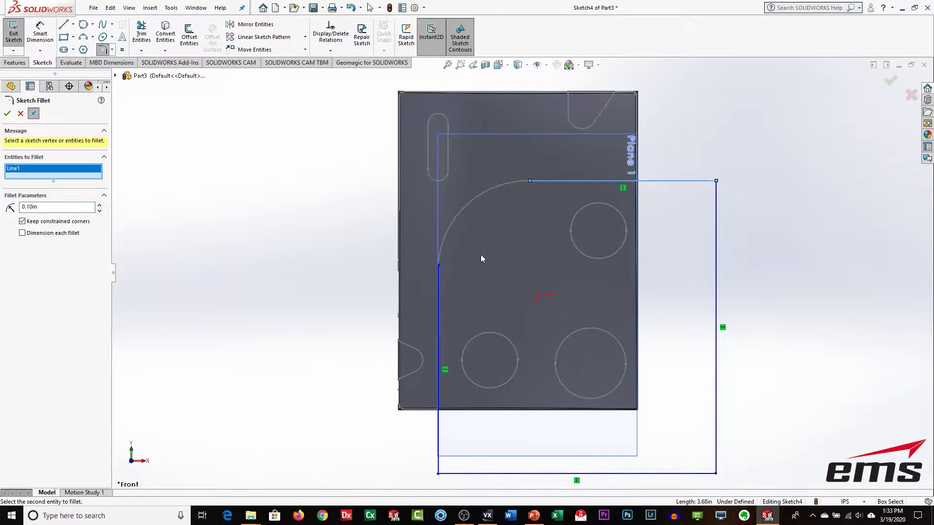
{"action": "left_click", "coordinate": [438, 272]}
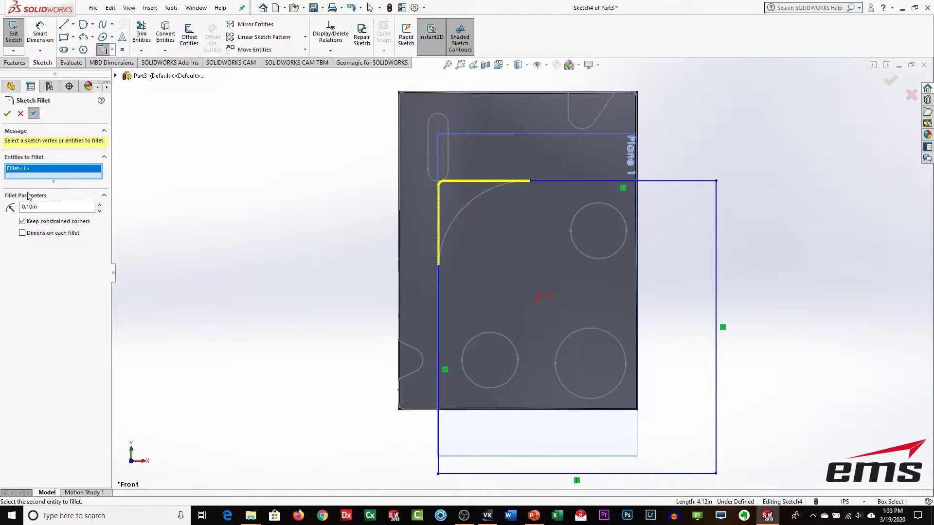
{"action": "left_click_drag", "start_coordinate": [42, 207], "coordinate": [2, 210]}
{"action": "type", "text": "1.5"}
{"action": "key", "text": "Return"}
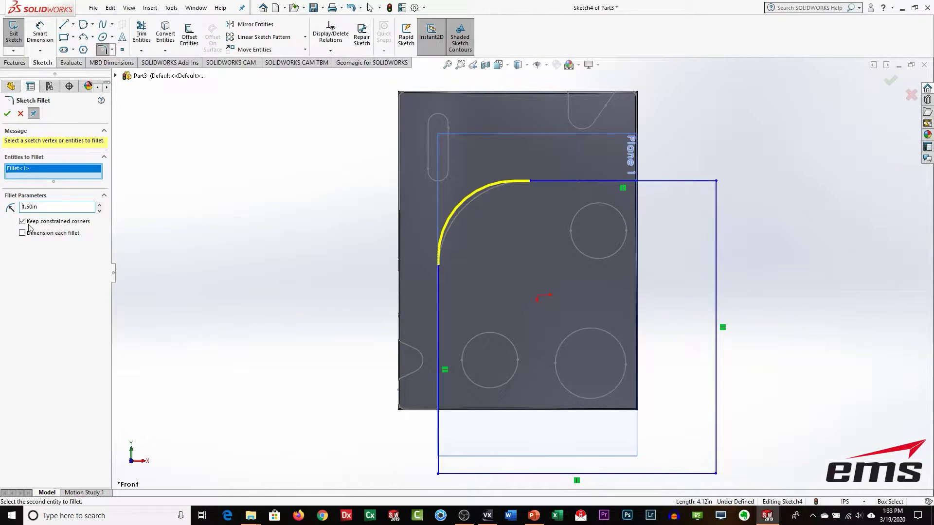
- Set the sketch fillet's radius to 1.75 in, apply it, and exit the sketch
{"action": "left_click_drag", "start_coordinate": [43, 207], "coordinate": [2, 213]}
{"action": "type", "text": "1.75"}
{"action": "key", "text": "Return"}
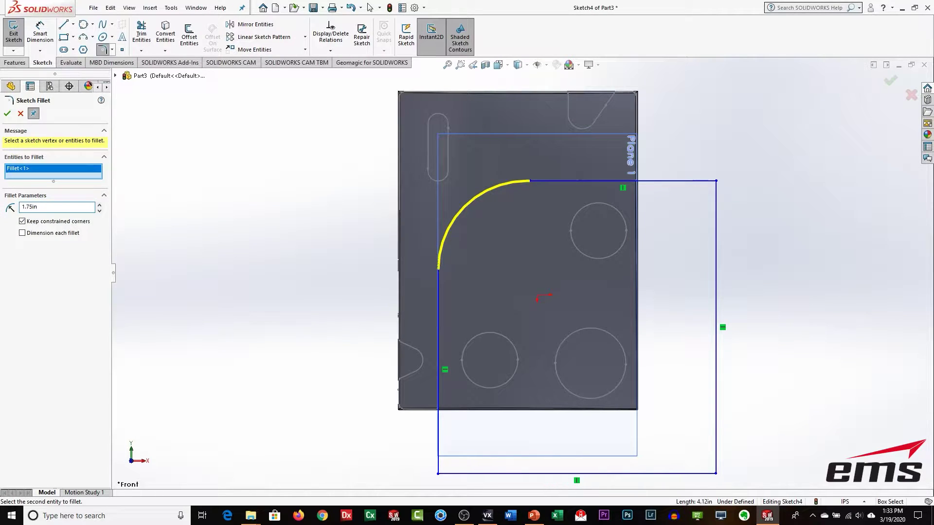
{"action": "left_click", "coordinate": [7, 113]}
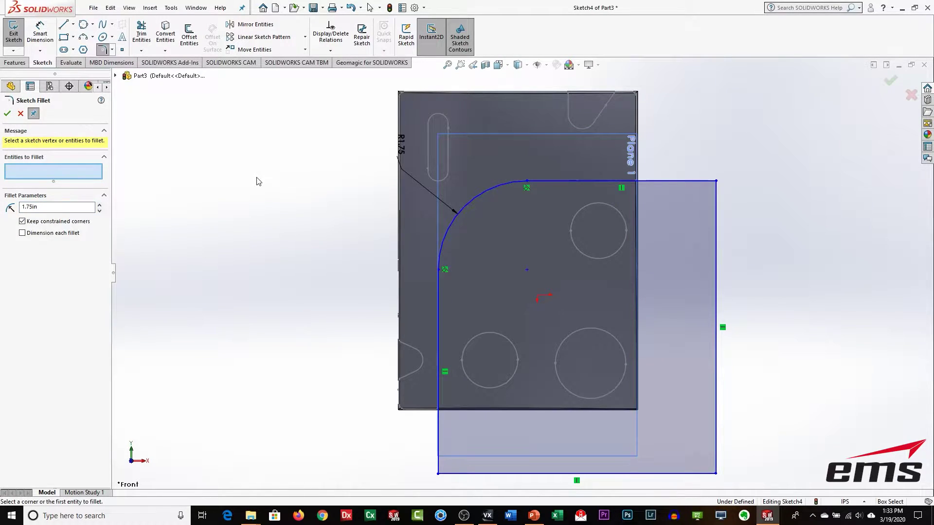
{"action": "left_click", "coordinate": [14, 31]}
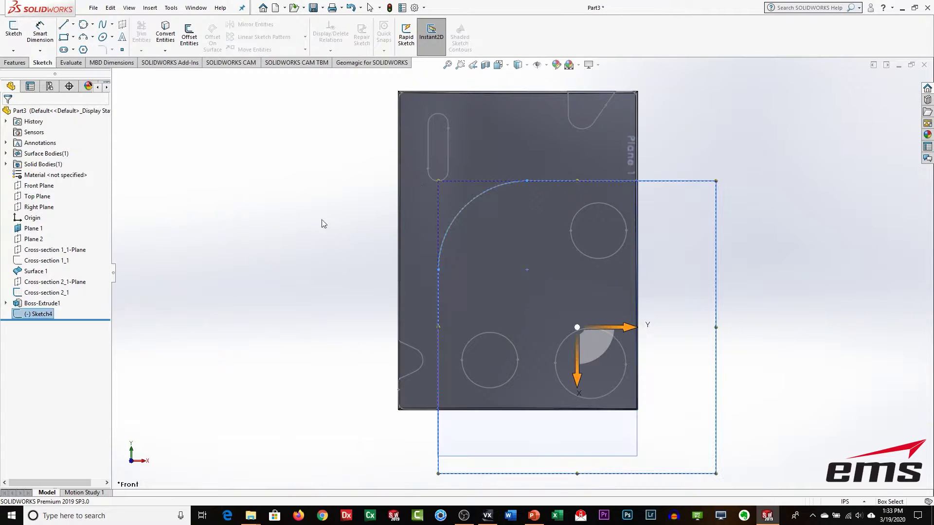
- Set up an extruded cut of Sketch4 running upward through the block's curved top, with a blind depth of about 1.96 in
{"action": "mouse_move", "coordinate": [567, 339]}
{"action": "middle_mouse_down"}
{"action": "mouse_move", "coordinate": [488, 162]}
{"action": "mouse_move", "coordinate": [523, 170]}
{"action": "mouse_move", "coordinate": [511, 148]}
{"action": "mouse_move", "coordinate": [465, 165]}
{"action": "middle_mouse_up"}
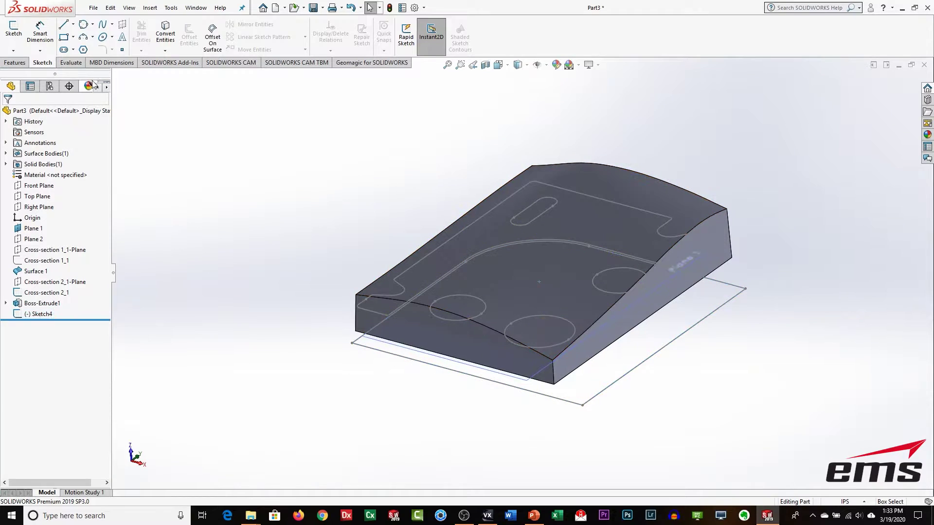
{"action": "left_click", "coordinate": [15, 62]}
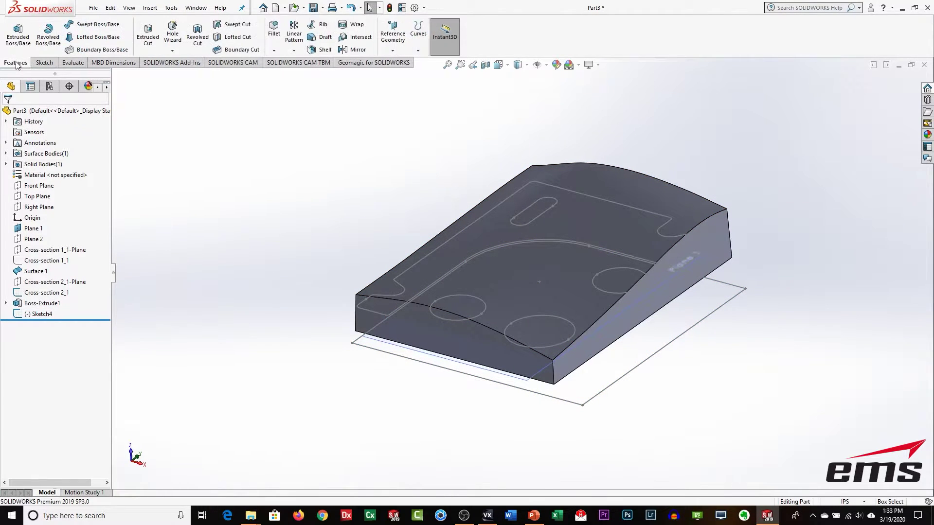
{"action": "left_click", "coordinate": [150, 37]}
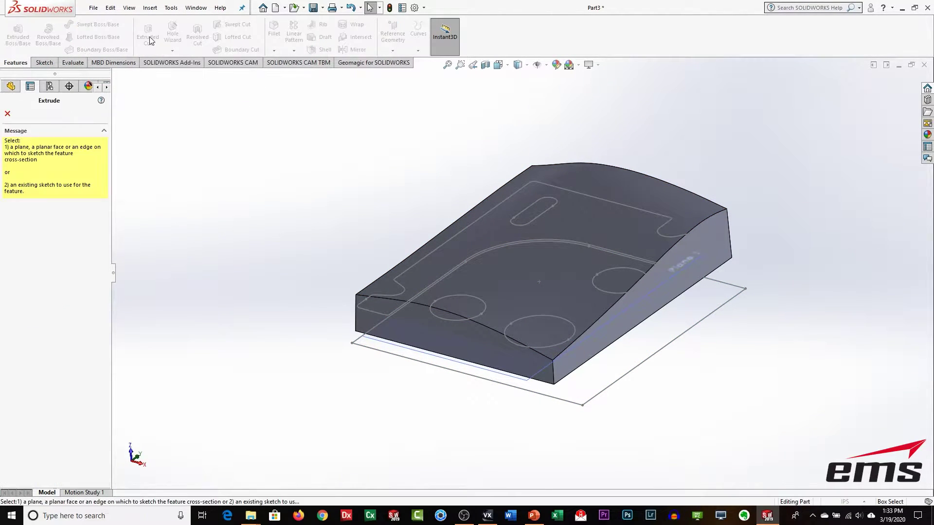
{"action": "left_click", "coordinate": [116, 75]}
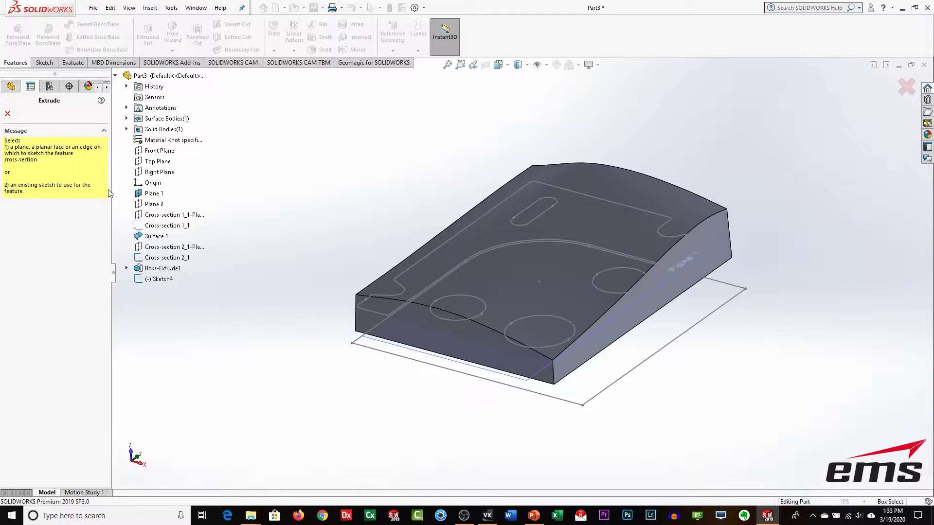
{"action": "left_click", "coordinate": [157, 279]}
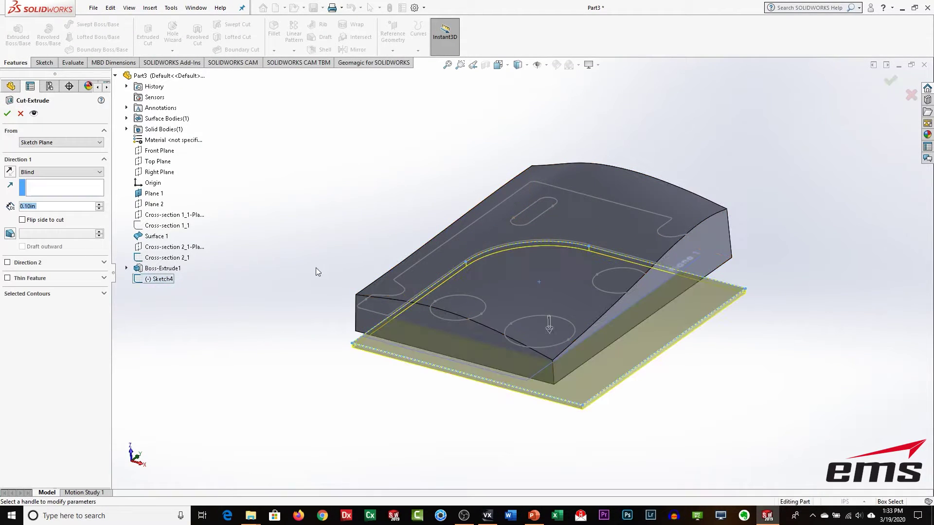
{"action": "left_click_drag", "start_coordinate": [551, 330], "coordinate": [545, 220]}
{"action": "middle_click_drag", "start_coordinate": [439, 352], "coordinate": [401, 306]}
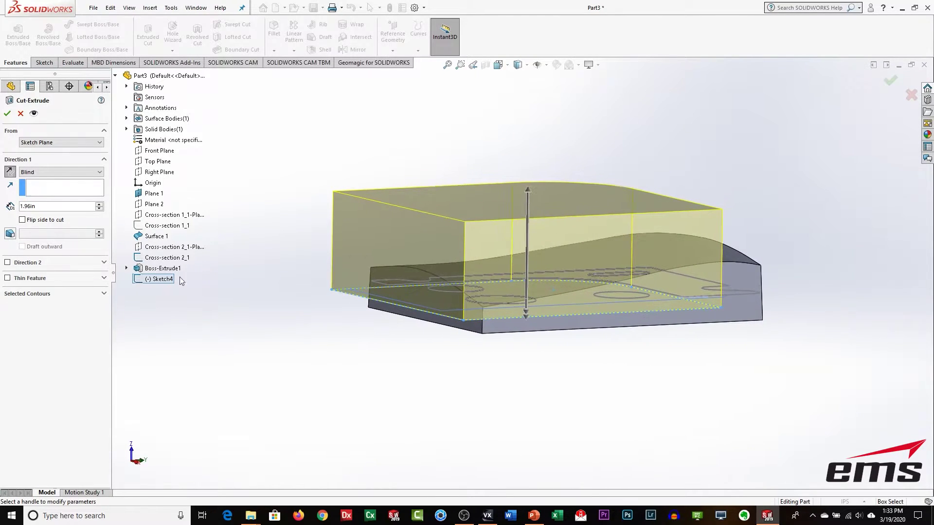
- Add a 2° outward draft to the extruded cut, finish the cut, and inspect the resulting pocket
{"action": "left_click", "coordinate": [10, 235]}
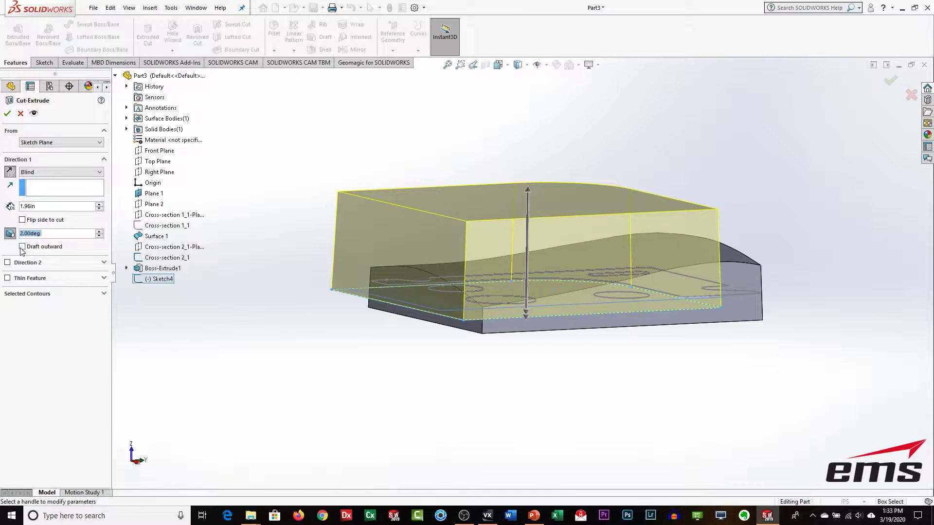
{"action": "left_click", "coordinate": [22, 246]}
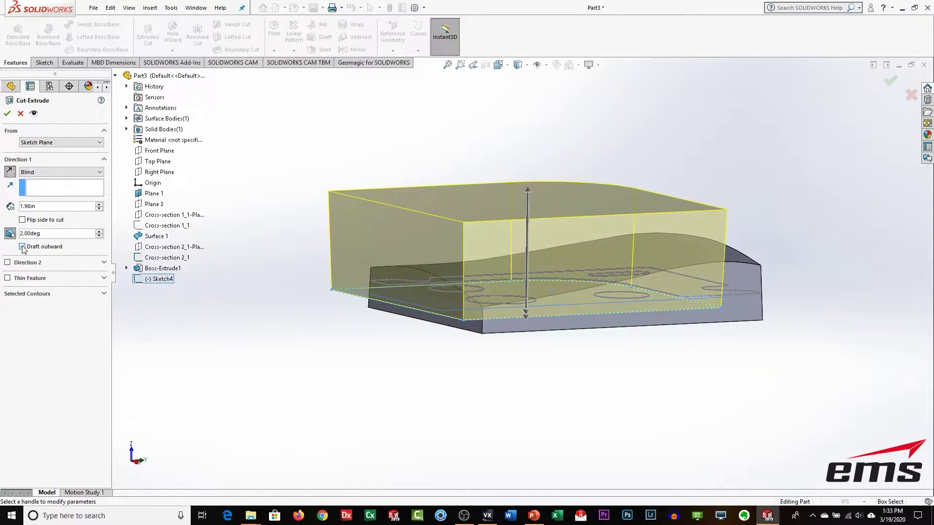
{"action": "mouse_move", "coordinate": [572, 302]}
{"action": "middle_mouse_down"}
{"action": "mouse_move", "coordinate": [561, 275]}
{"action": "mouse_move", "coordinate": [548, 305]}
{"action": "mouse_move", "coordinate": [560, 300]}
{"action": "middle_mouse_up"}
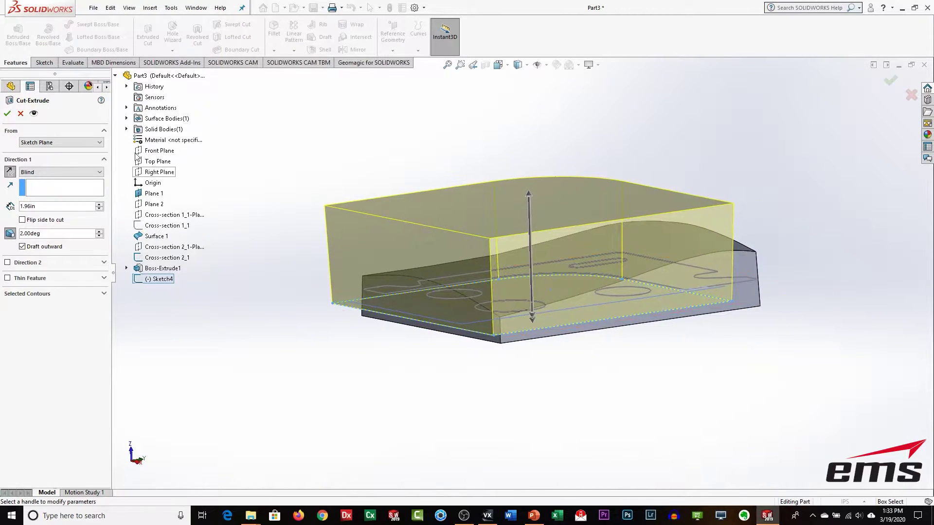
{"action": "left_click", "coordinate": [7, 113]}
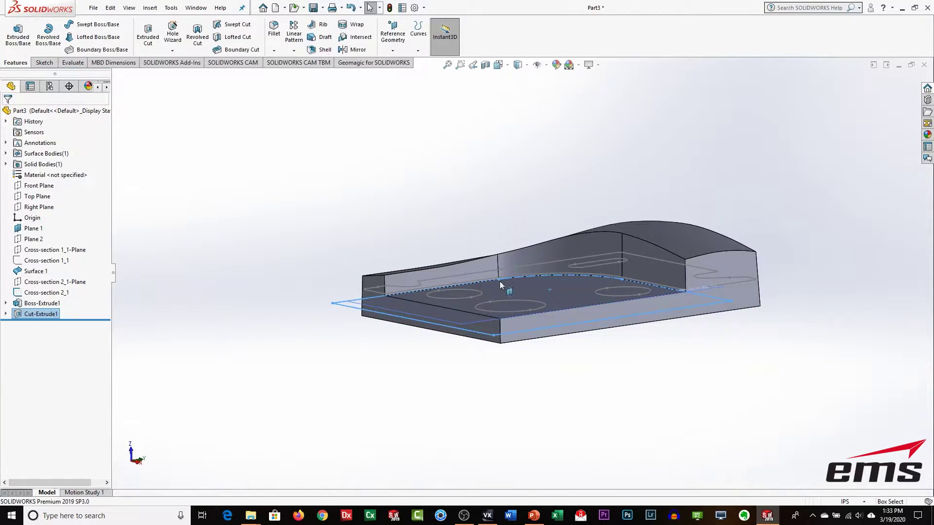
{"action": "middle_click_drag", "start_coordinate": [527, 292], "coordinate": [544, 367]}
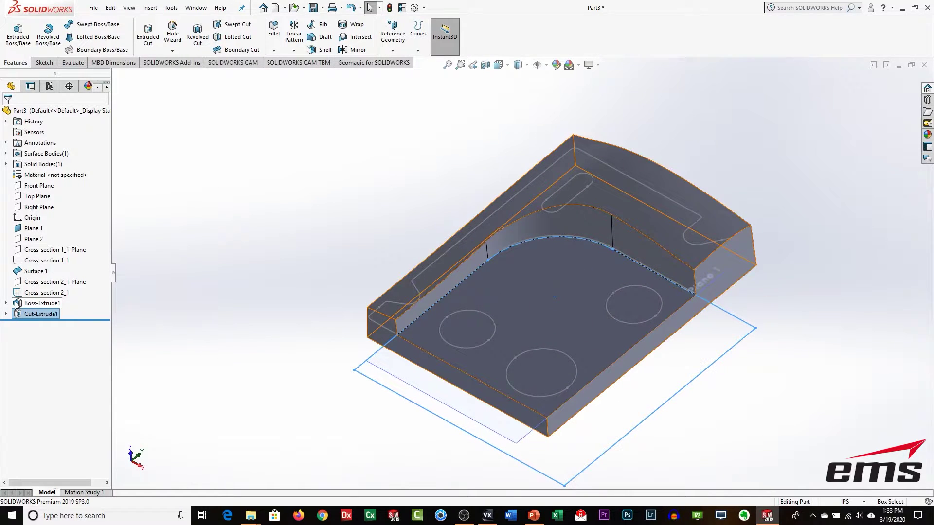
{"action": "left_click", "coordinate": [185, 311]}
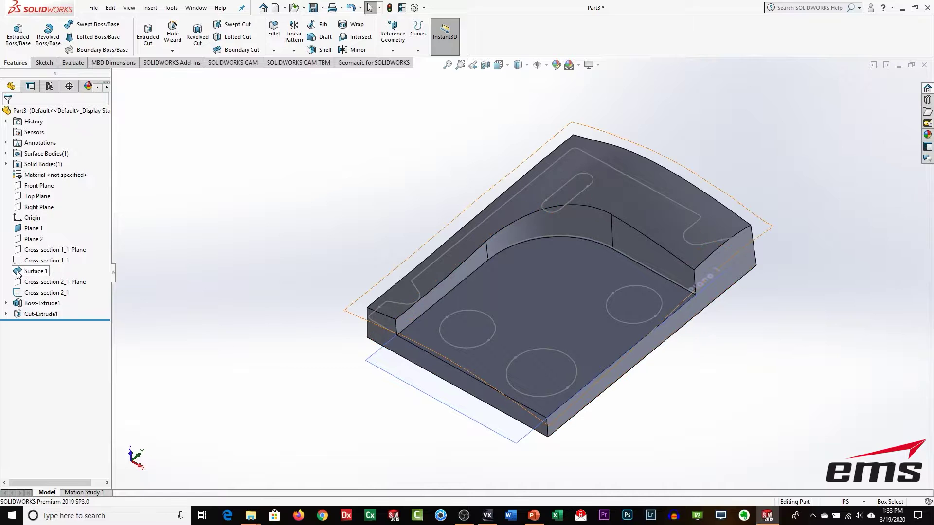
{"action": "middle_click_drag", "start_coordinate": [483, 314], "coordinate": [526, 288]}
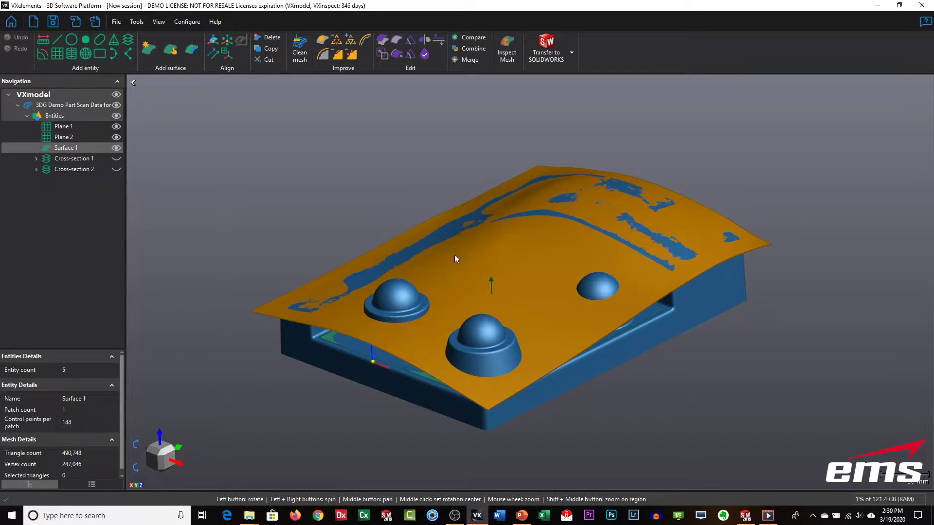
- Switch to the VXelements scan session and hide Surface 1, Plane 2 and Plane 1, leaving the bare mesh
{"action": "left_click_drag", "start_coordinate": [455, 258], "coordinate": [458, 292]}
{"action": "left_click", "coordinate": [117, 148]}
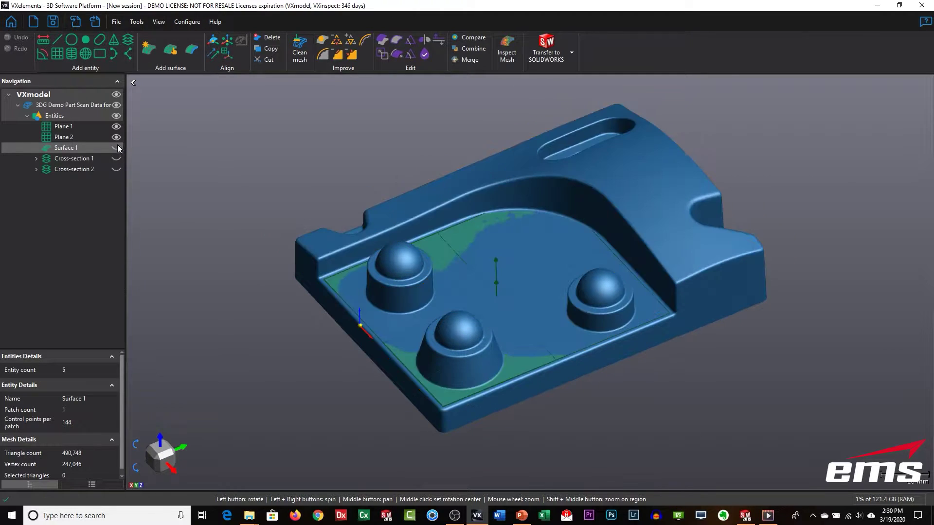
{"action": "left_click", "coordinate": [117, 137]}
{"action": "left_click", "coordinate": [117, 127]}
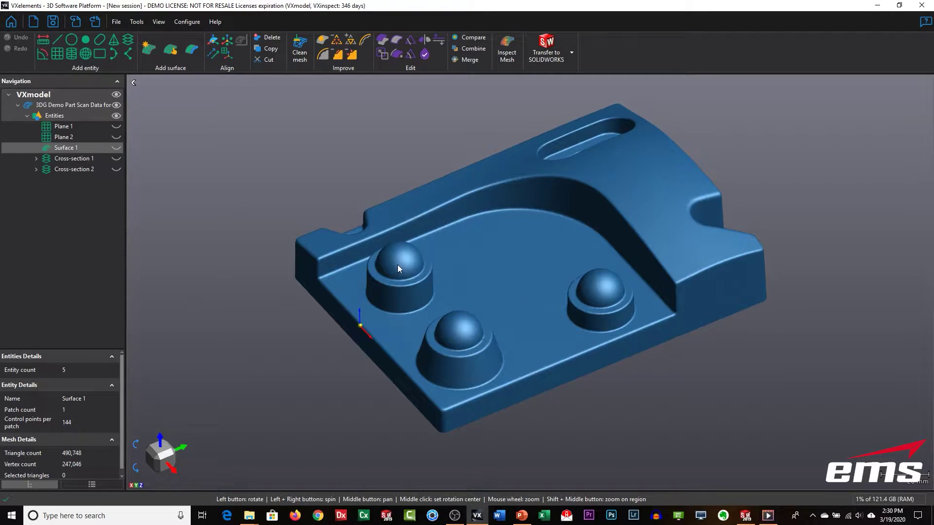
{"action": "left_click_drag", "start_coordinate": [465, 317], "coordinate": [475, 308]}
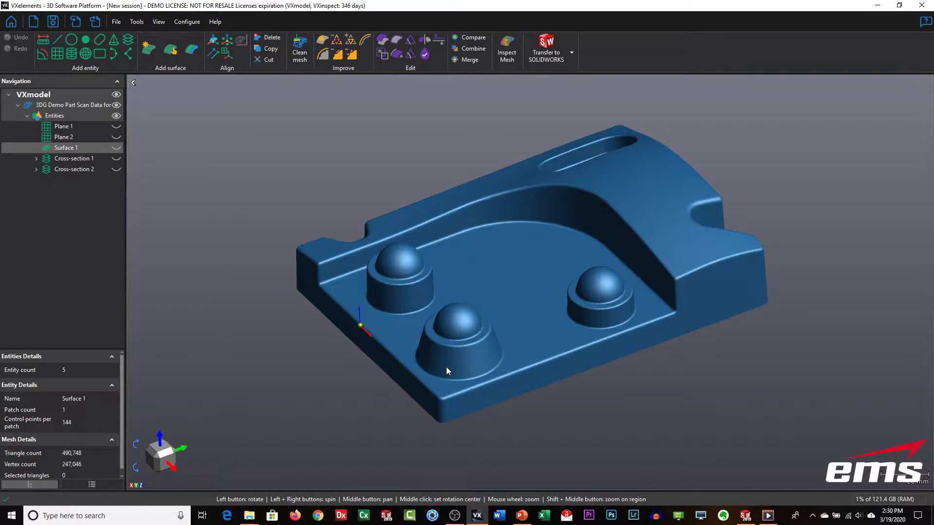
{"action": "left_click_drag", "start_coordinate": [465, 316], "coordinate": [465, 317]}
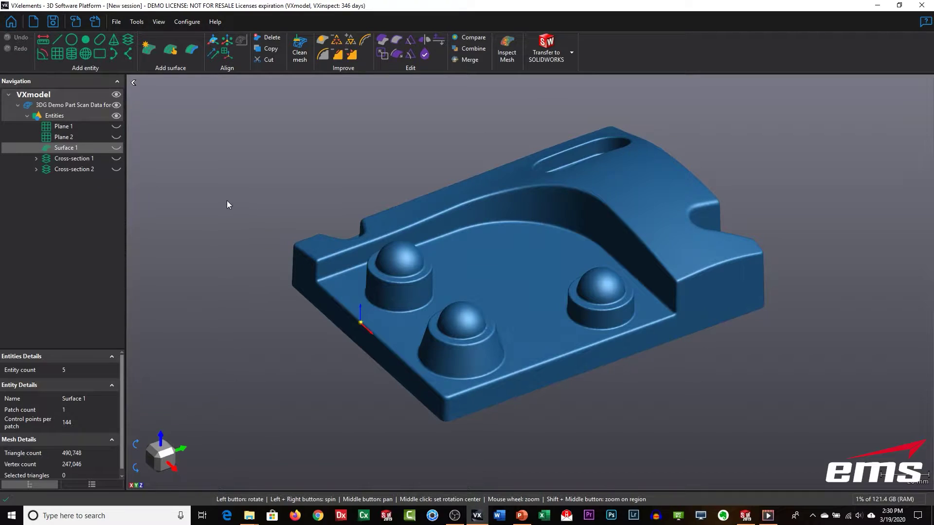
- Fit and create a sphere on each of the three domes on top of the bosses
{"action": "left_click", "coordinate": [85, 54]}
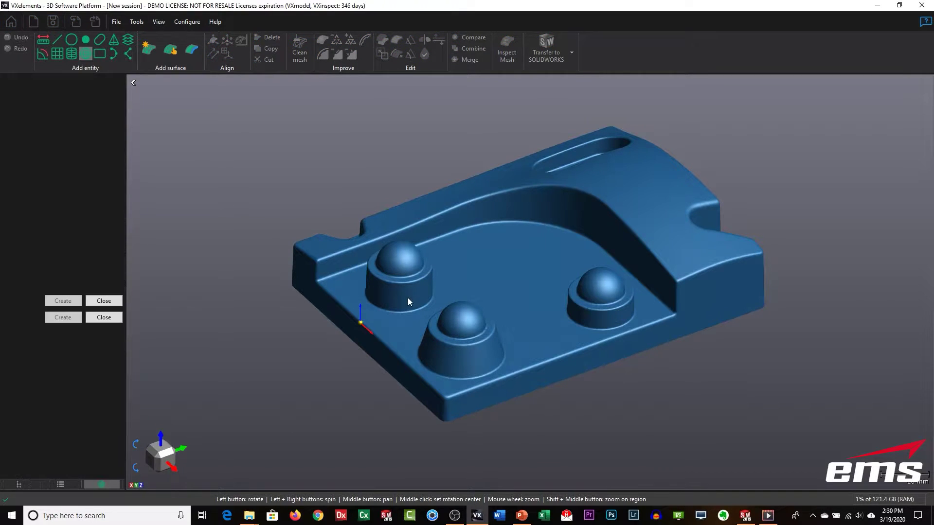
{"action": "left_click", "coordinate": [414, 255]}
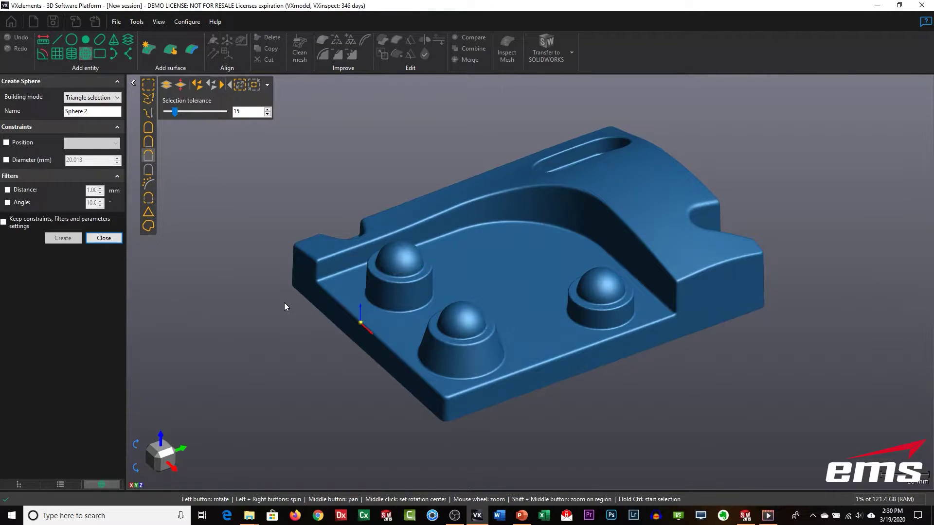
{"action": "left_click", "coordinate": [460, 322]}
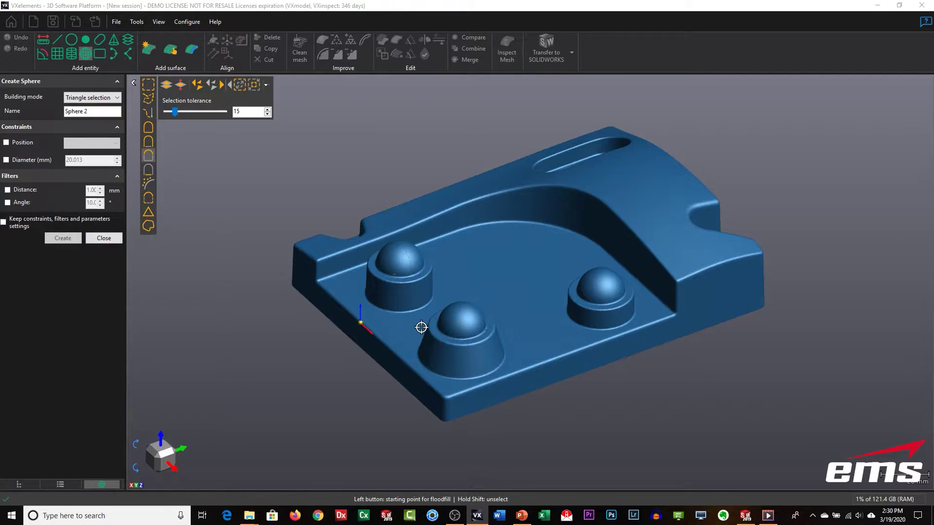
{"action": "left_click", "coordinate": [63, 300]}
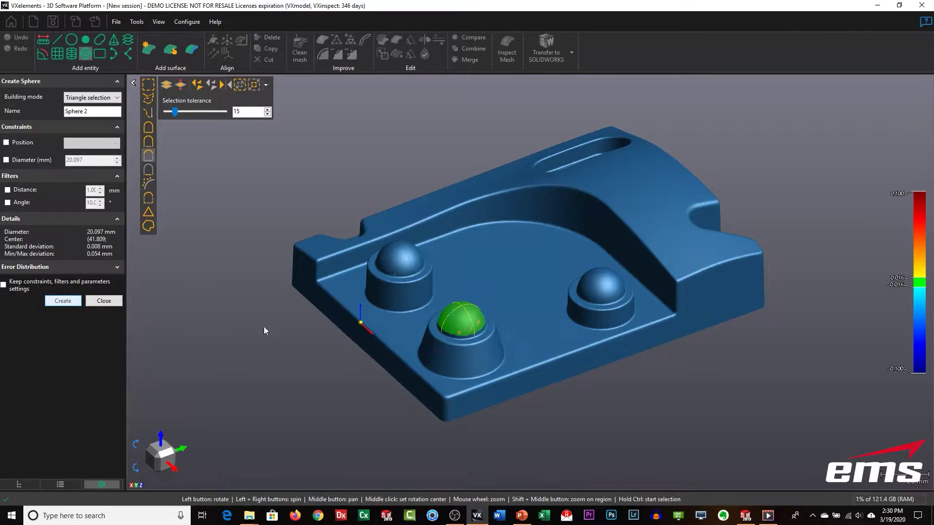
{"action": "left_click", "coordinate": [603, 287]}
{"action": "left_click", "coordinate": [71, 307]}
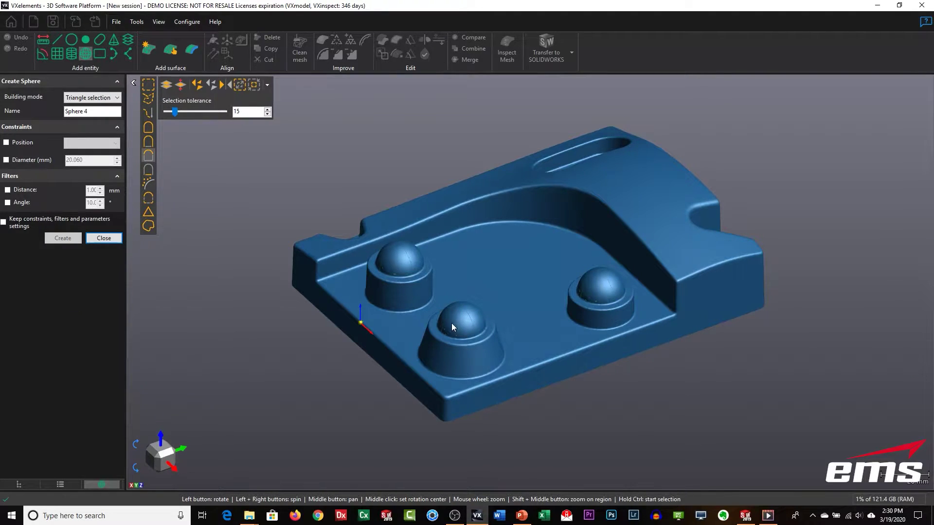
{"action": "left_click", "coordinate": [104, 238]}
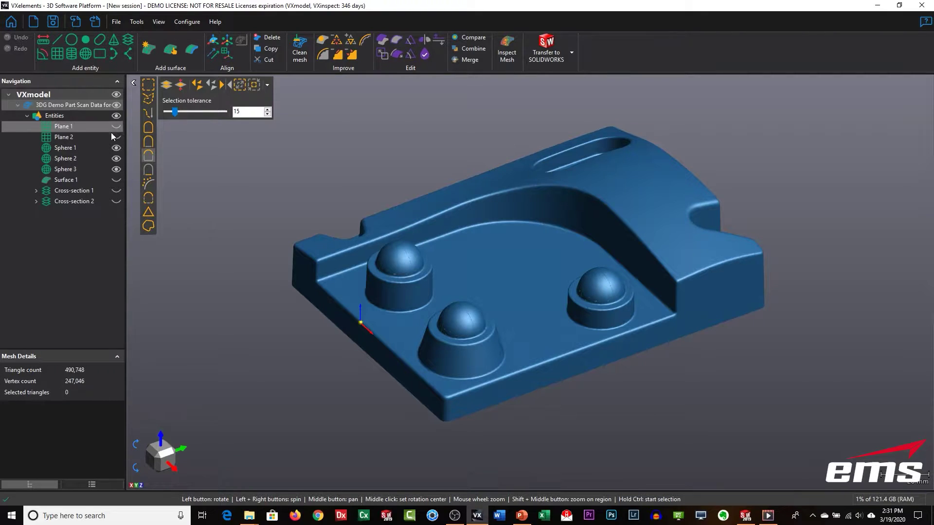
- Fit a cone to the side wall of the strongly tapered boss at the part's front corner
{"action": "left_click", "coordinate": [113, 39]}
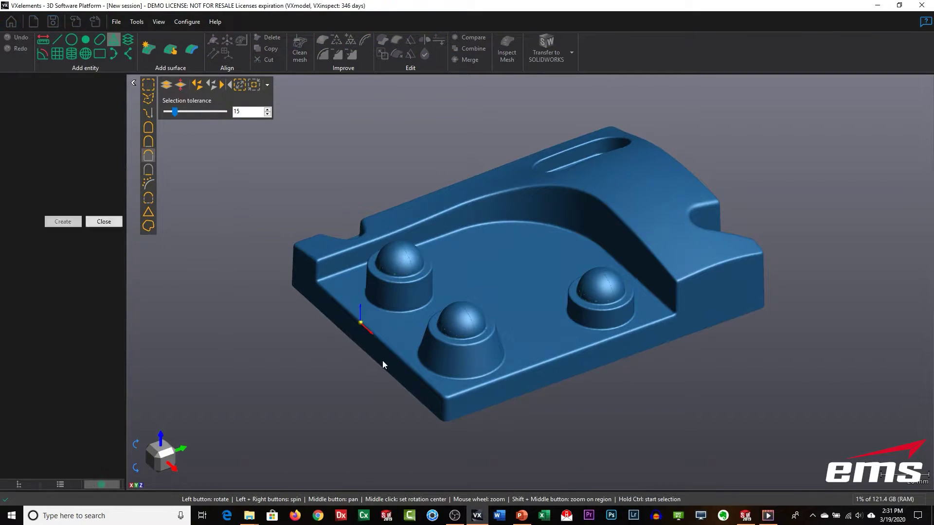
{"action": "left_click", "coordinate": [464, 361]}
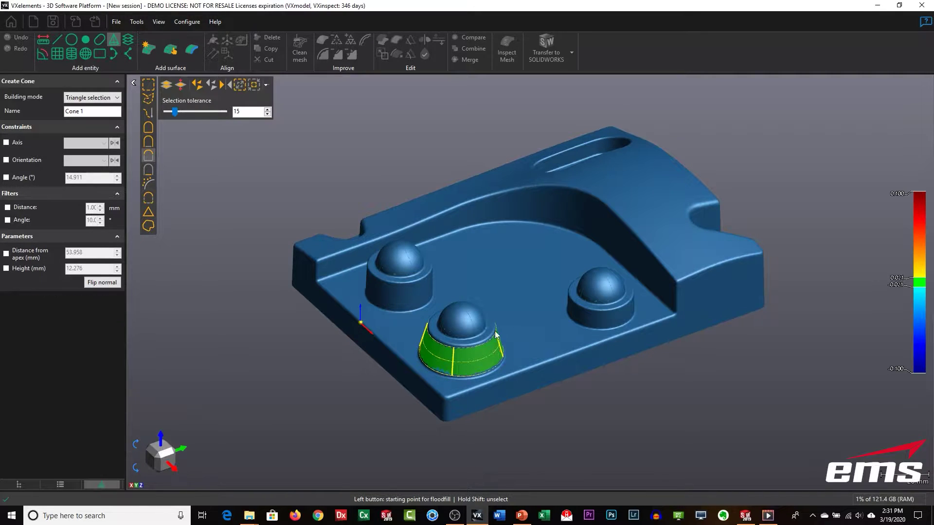
{"action": "left_click_drag", "start_coordinate": [514, 334], "coordinate": [446, 308]}
{"action": "scroll", "coordinate": [436, 290], "scroll_direction": "up", "scroll_amount": 2}
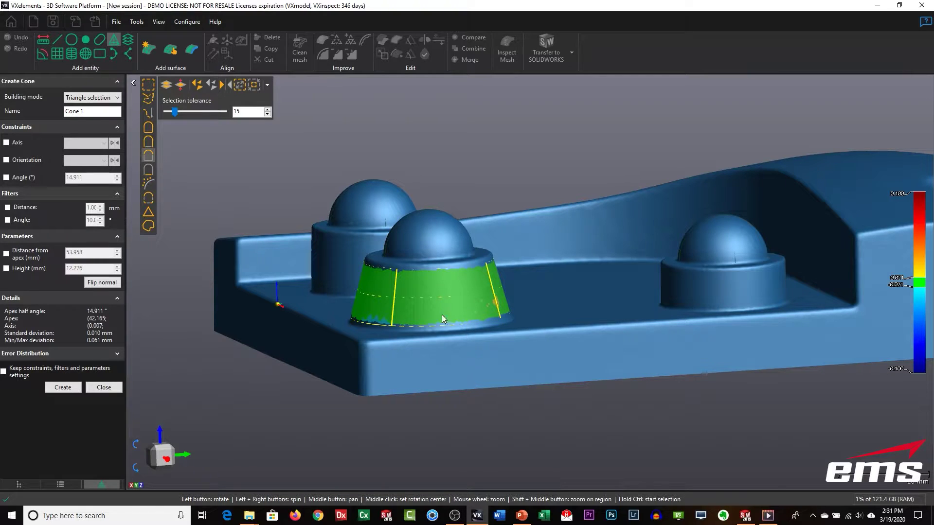
{"action": "mouse_move", "coordinate": [430, 317]}
{"action": "left_mouse_down"}
{"action": "mouse_move", "coordinate": [428, 252]}
{"action": "mouse_move", "coordinate": [430, 319]}
{"action": "left_mouse_up"}
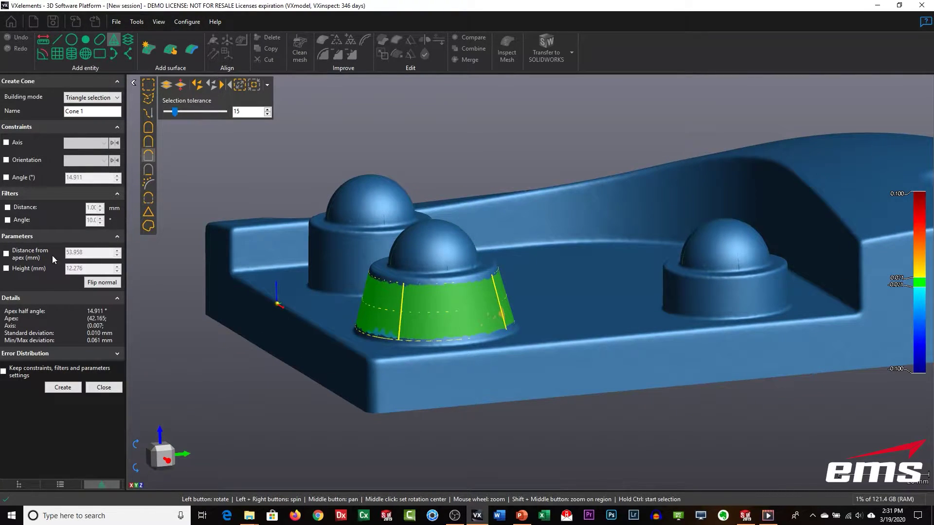
- Fix the cone's distance from apex at 53.958 mm, extend its height to 15.276 mm, and create it
{"action": "left_click", "coordinate": [6, 254]}
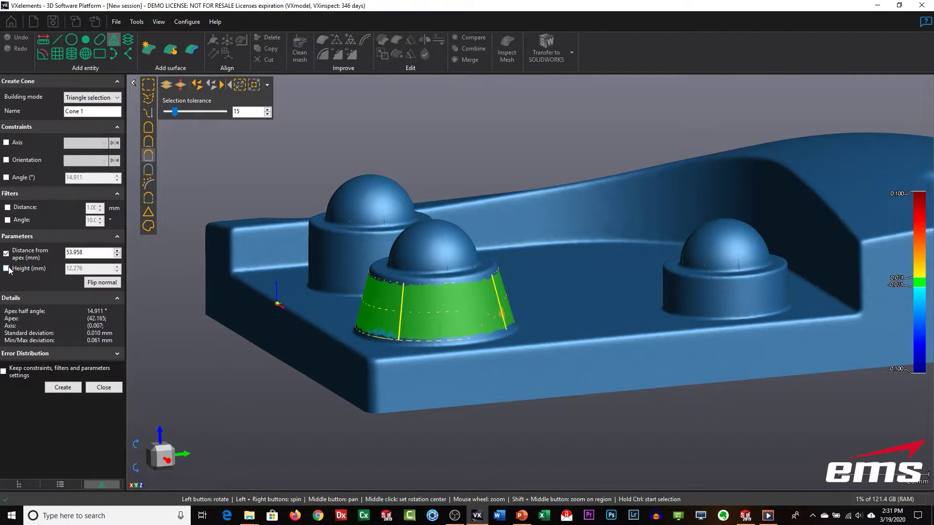
{"action": "left_click", "coordinate": [6, 269]}
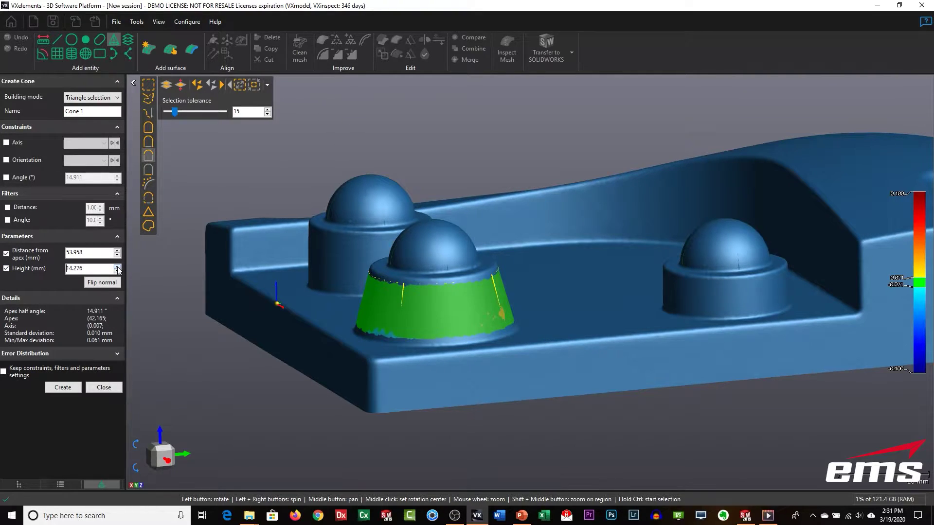
{"action": "left_click_drag", "start_coordinate": [482, 288], "coordinate": [463, 211]}
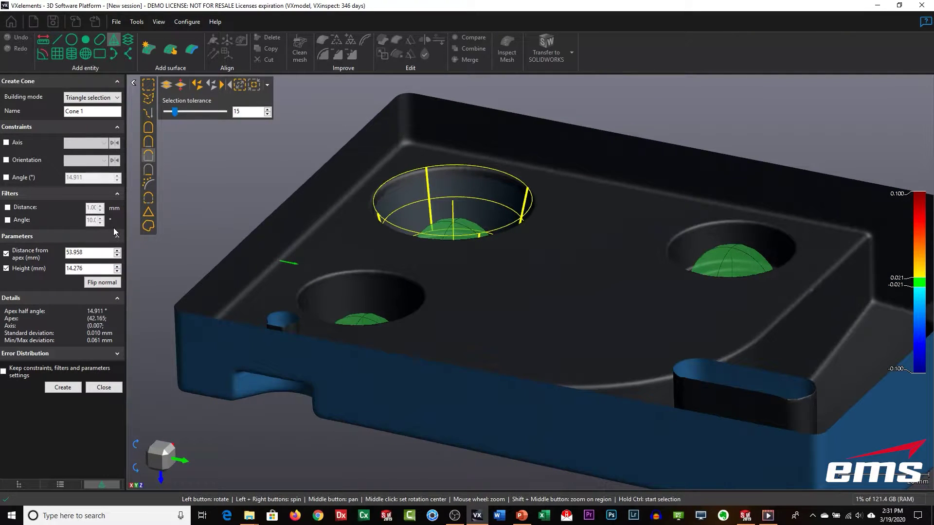
{"action": "left_click", "coordinate": [118, 266]}
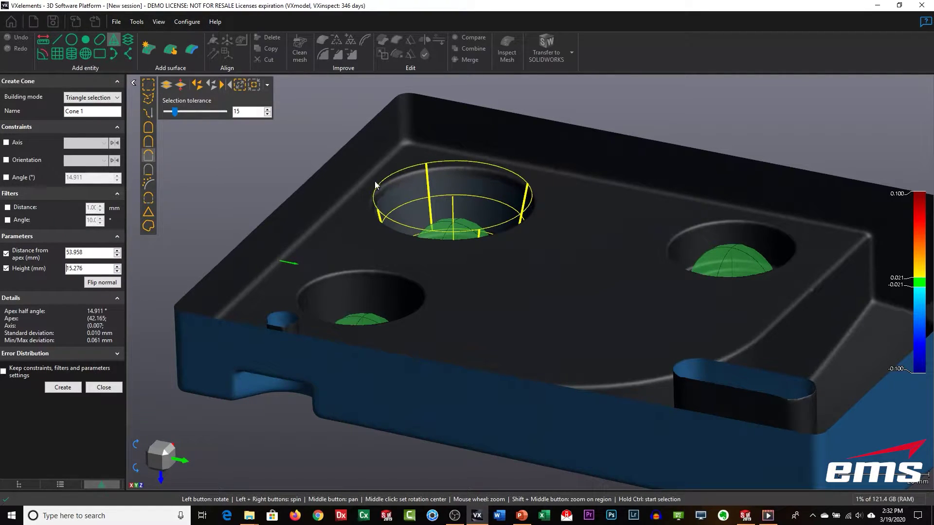
{"action": "left_click_drag", "start_coordinate": [492, 152], "coordinate": [490, 219]}
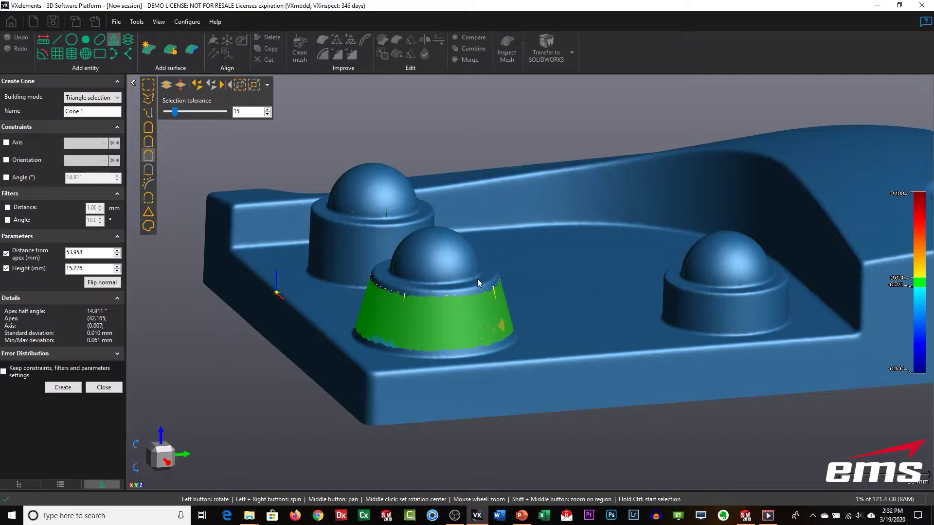
{"action": "left_click_drag", "start_coordinate": [462, 343], "coordinate": [476, 285]}
{"action": "left_click_drag", "start_coordinate": [459, 203], "coordinate": [502, 210]}
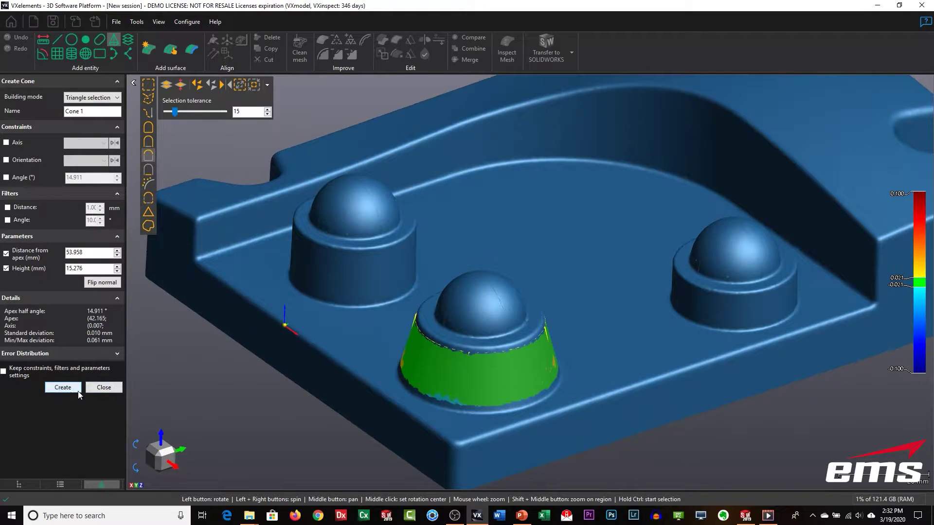
{"action": "left_click", "coordinate": [68, 389]}
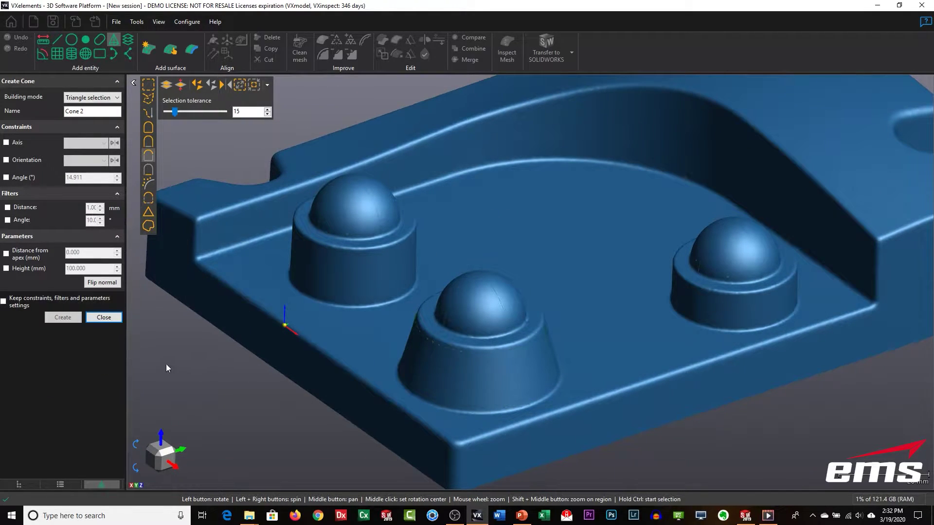
- Fit a cone to the tall, nearly cylindrical boss, extend its height past 15 mm, and create it
{"action": "left_click", "coordinate": [343, 294]}
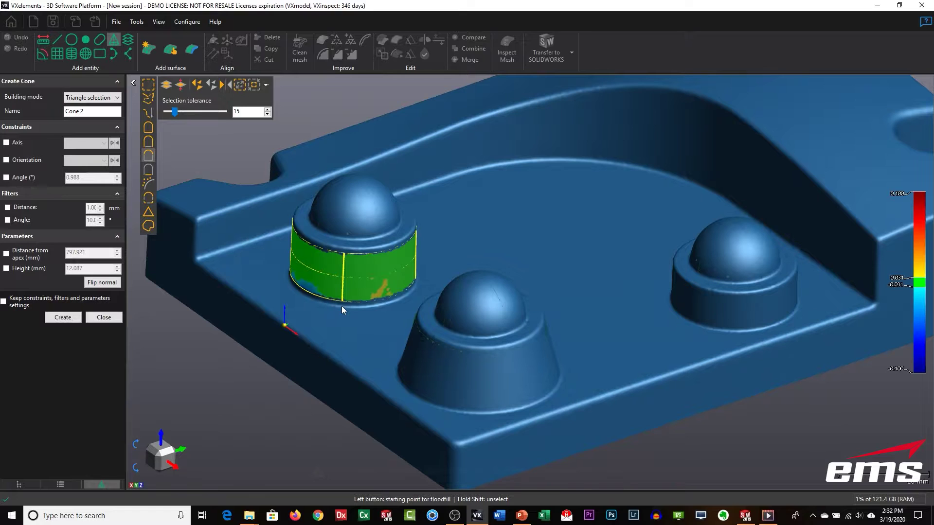
{"action": "left_click", "coordinate": [7, 269]}
{"action": "left_click_drag", "start_coordinate": [353, 366], "coordinate": [372, 285]}
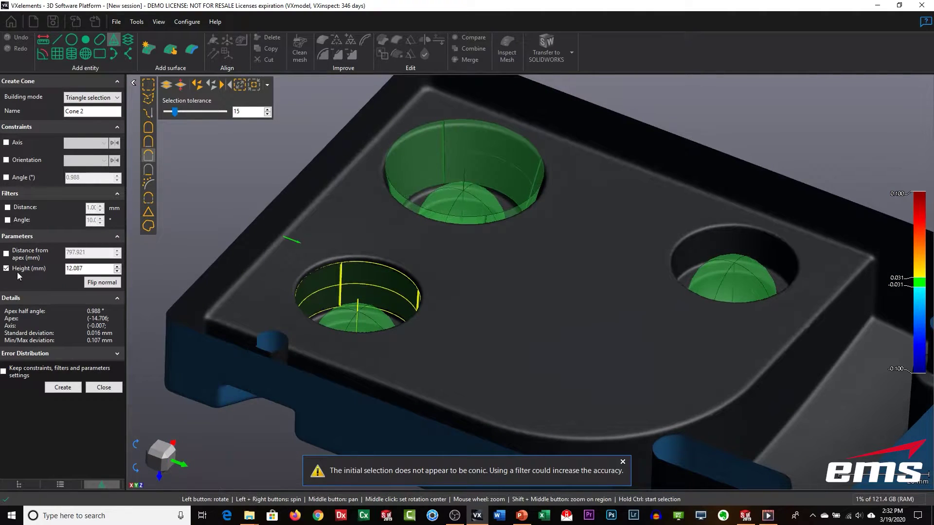
{"action": "left_click", "coordinate": [118, 267]}
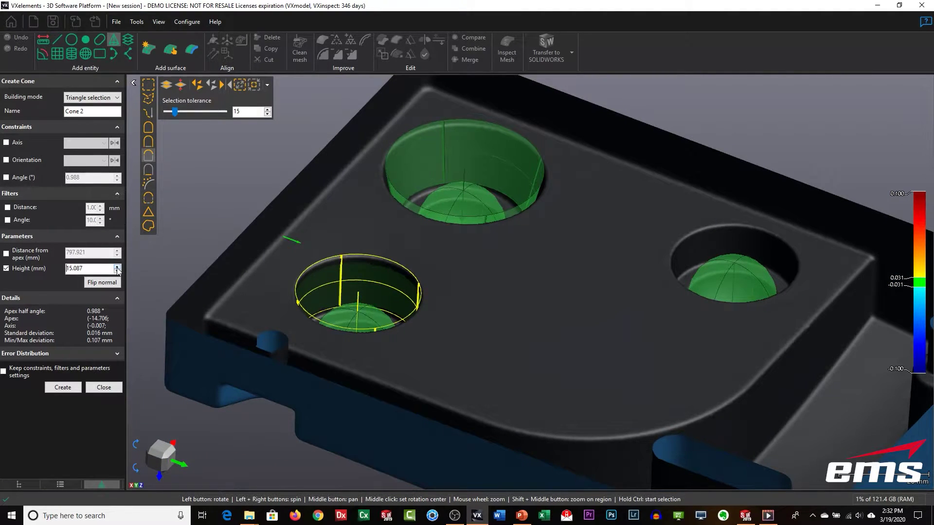
{"action": "left_click", "coordinate": [62, 387]}
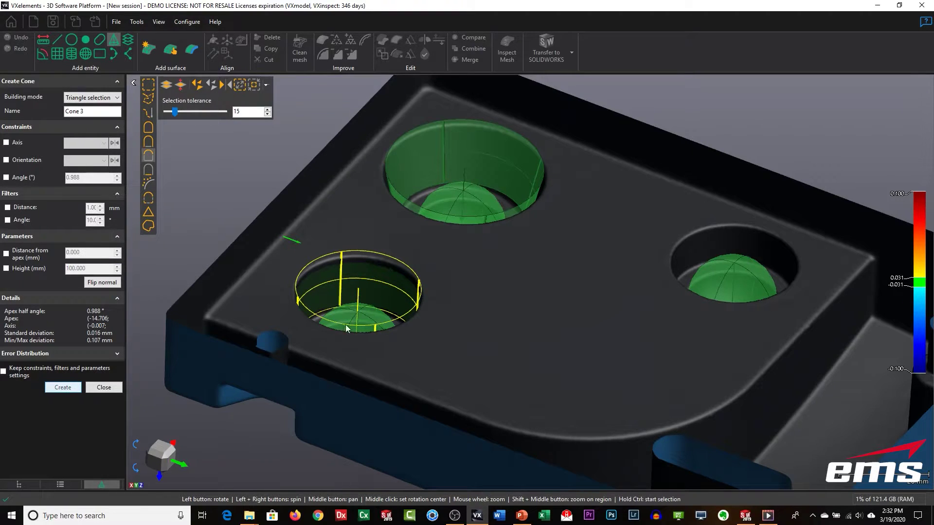
- Fit a cone to the side wall of the shortest of the three domed bosses
{"action": "left_click_drag", "start_coordinate": [449, 182], "coordinate": [662, 289]}
{"action": "left_click", "coordinate": [737, 321], "text": "ctrl"}
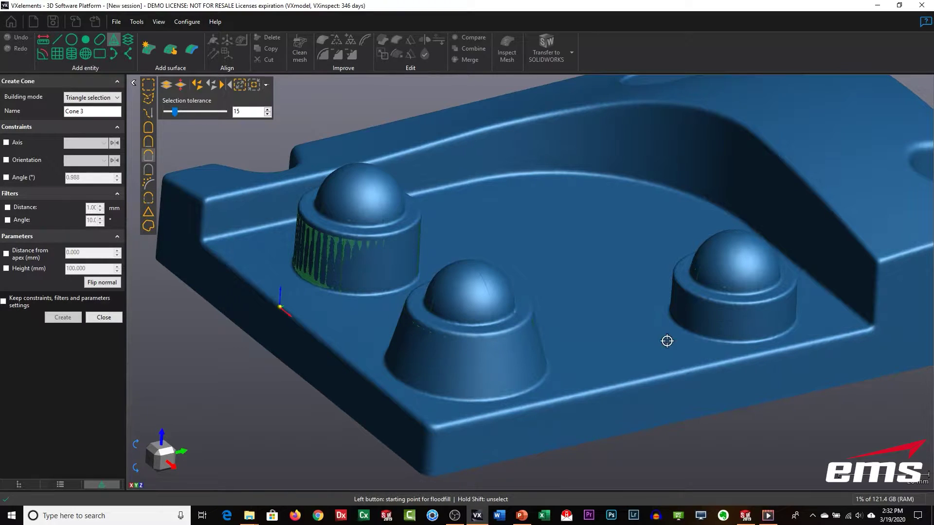
{"action": "left_click_drag", "start_coordinate": [634, 348], "coordinate": [609, 306]}
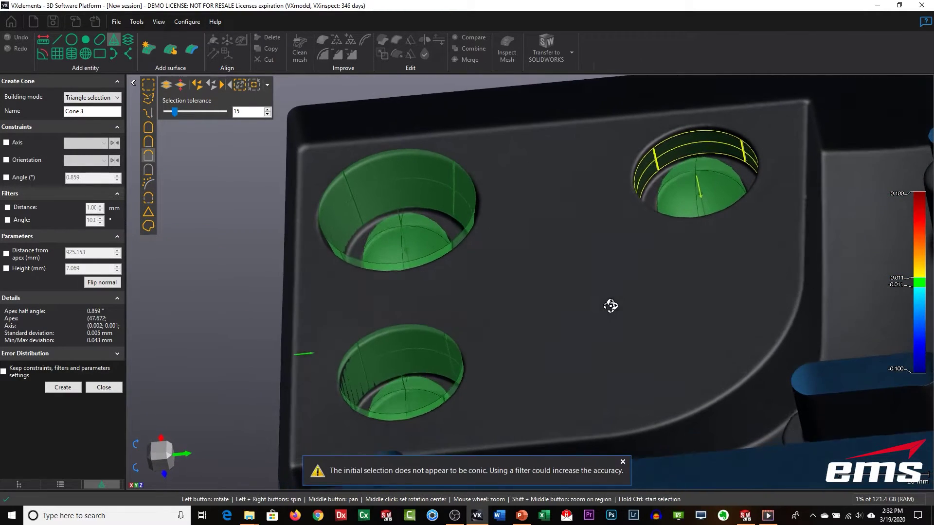
- Extend the short boss cone's height to 11.069 mm, create it, and finish cone creation
{"action": "left_click", "coordinate": [24, 268]}
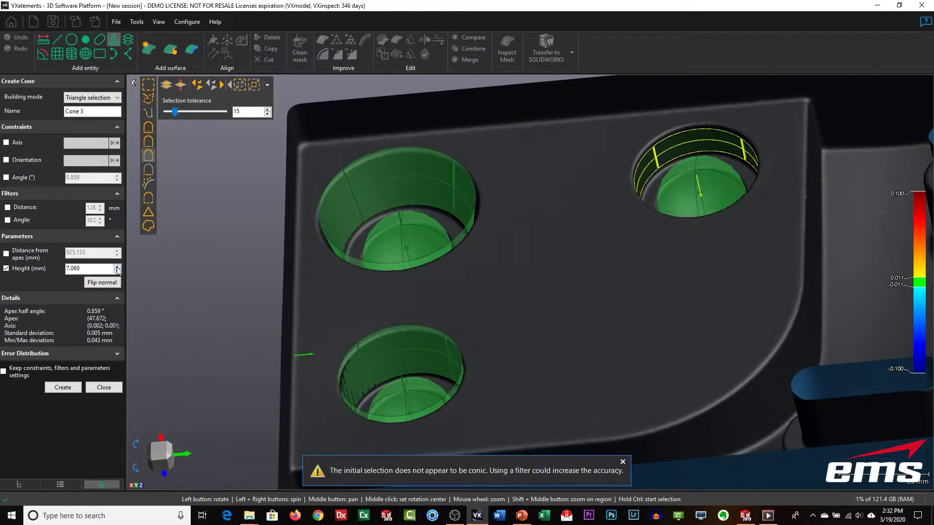
{"action": "left_click", "coordinate": [117, 267]}
{"action": "left_click", "coordinate": [117, 267]}
{"action": "left_click", "coordinate": [117, 267]}
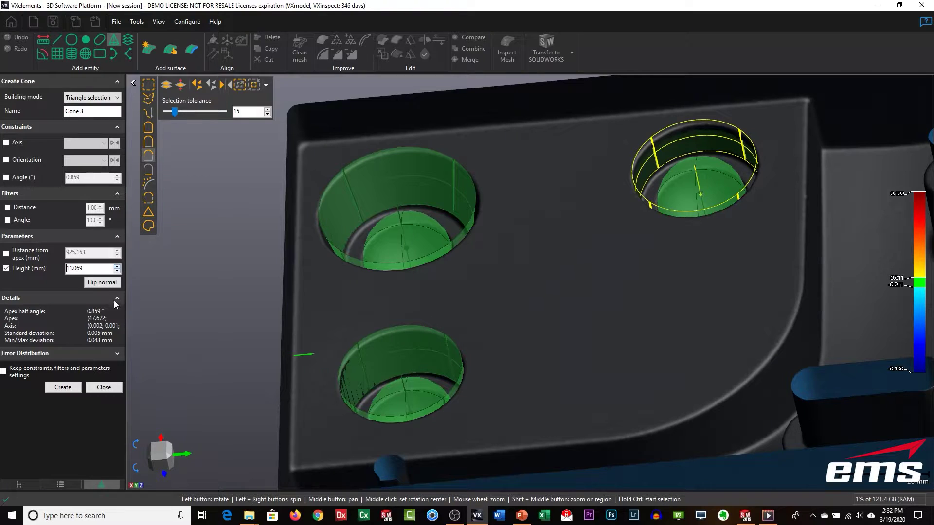
{"action": "left_click", "coordinate": [65, 388]}
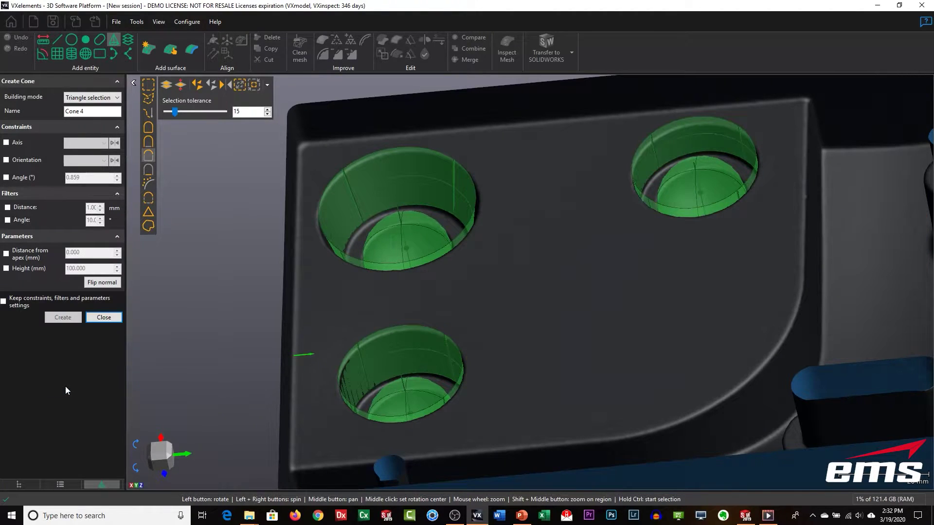
{"action": "left_click_drag", "start_coordinate": [422, 146], "coordinate": [440, 302]}
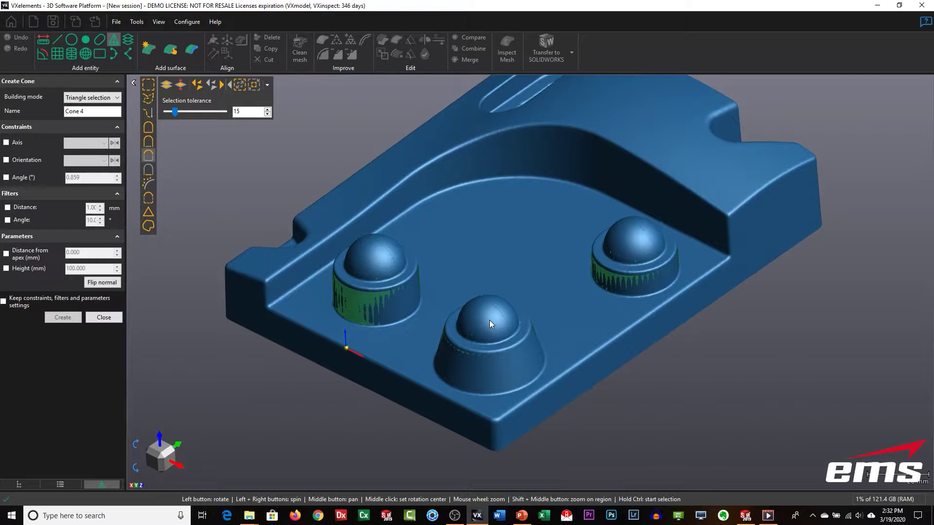
{"action": "left_click_drag", "start_coordinate": [463, 338], "coordinate": [506, 310]}
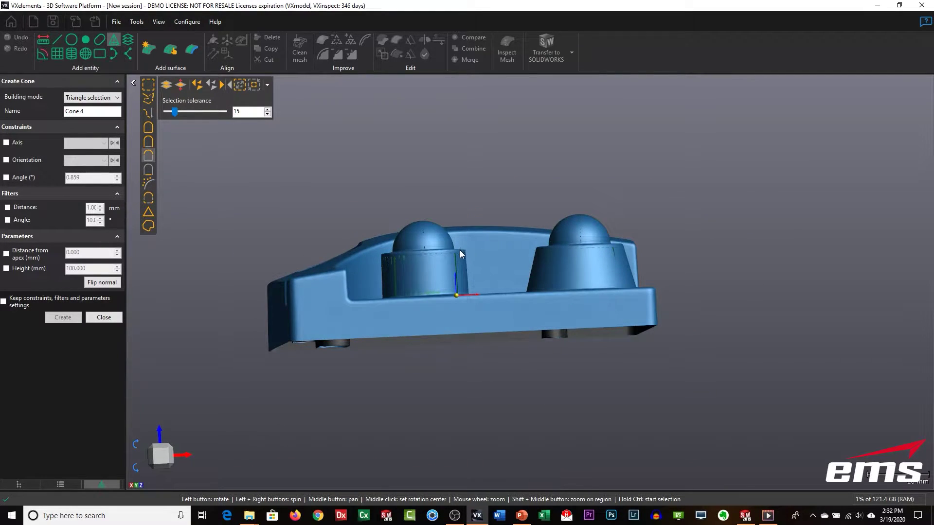
{"action": "left_click_drag", "start_coordinate": [643, 277], "coordinate": [556, 327]}
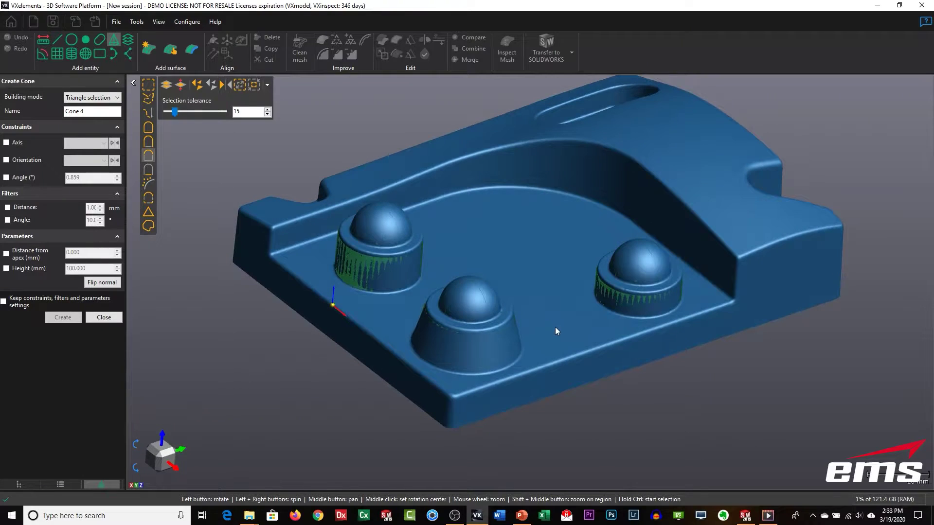
{"action": "left_click", "coordinate": [100, 318]}
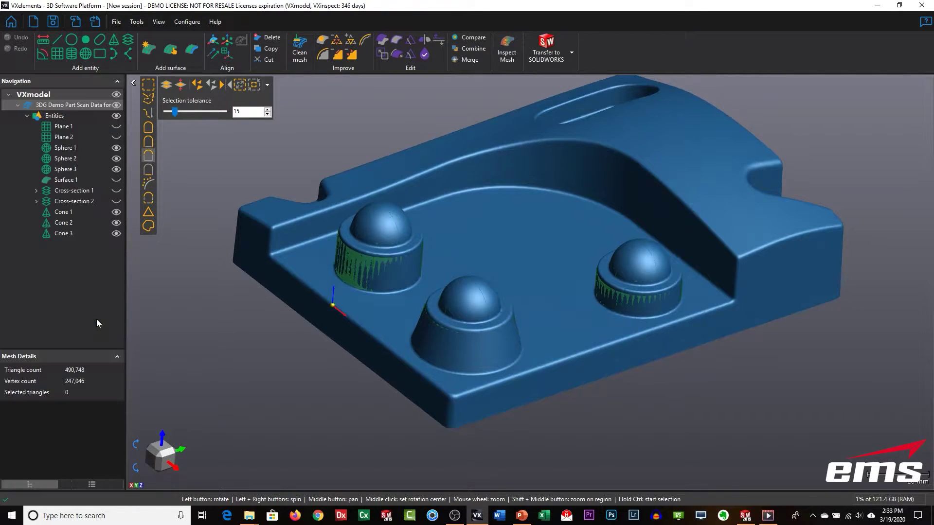
- Fit and create one plane through the flat rings around the domes of the two taller bosses
{"action": "left_click", "coordinate": [54, 57]}
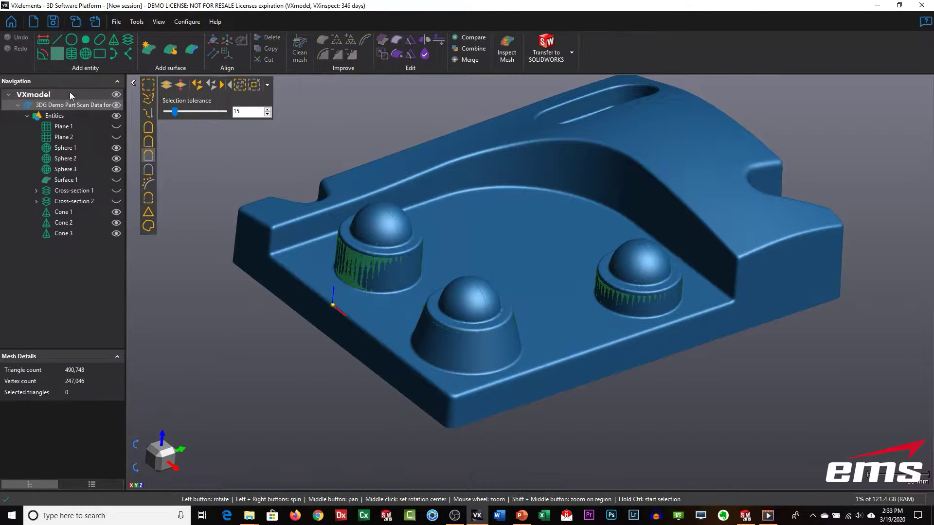
{"action": "left_click", "coordinate": [348, 237], "text": "ctrl"}
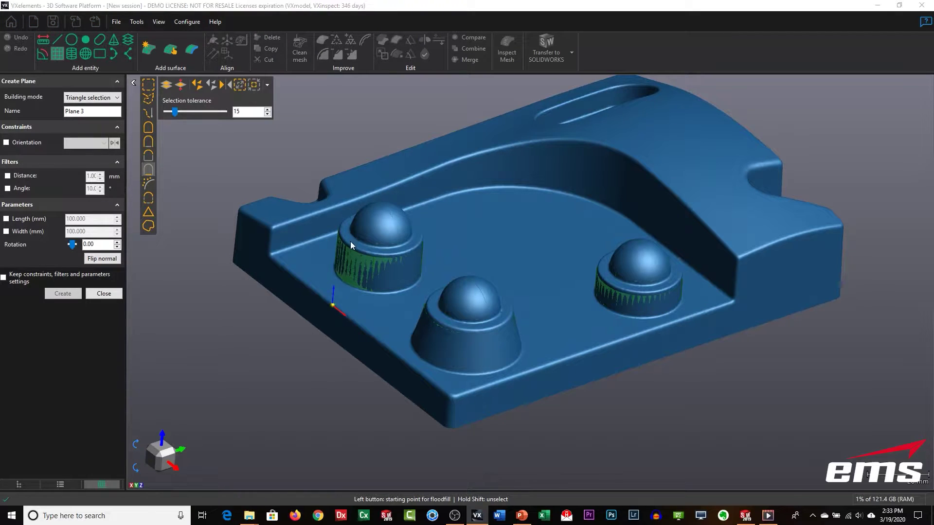
{"action": "left_click", "coordinate": [436, 319], "text": "ctrl"}
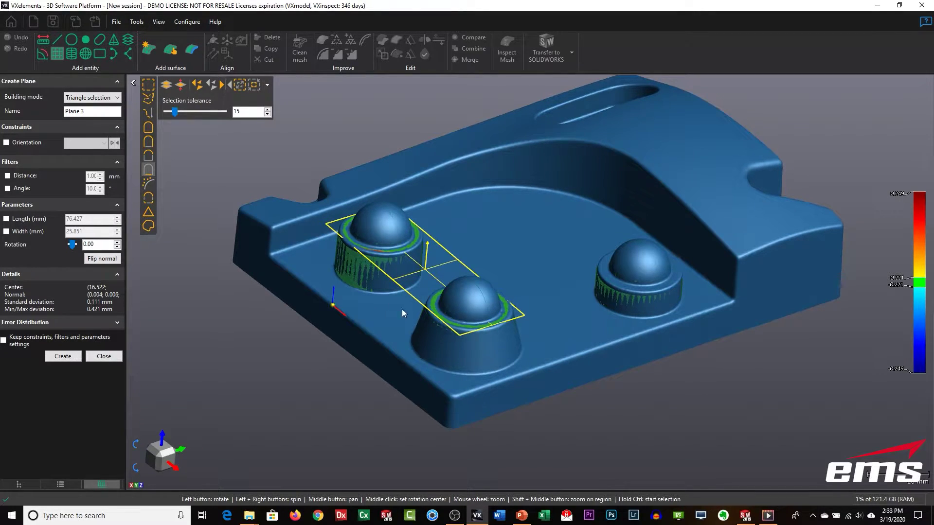
{"action": "left_click", "coordinate": [63, 359]}
- Fit and create a separate plane on the flat ring around the dome of the short boss
{"action": "left_click", "coordinate": [662, 285], "text": "ctrl"}
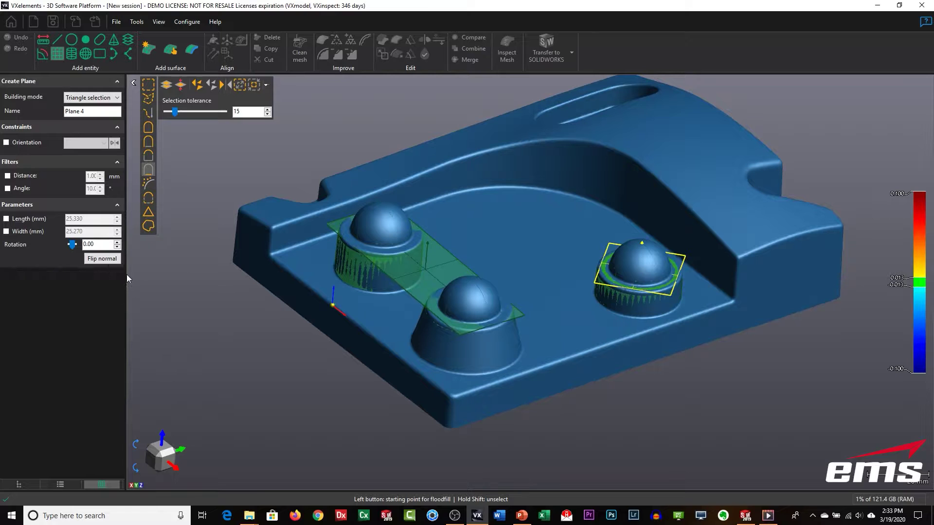
{"action": "left_click", "coordinate": [62, 357]}
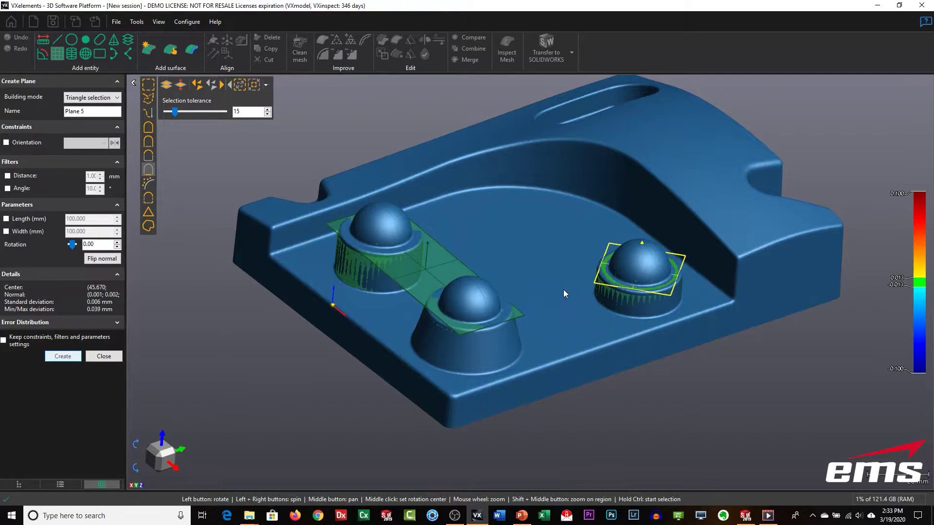
{"action": "left_click_drag", "start_coordinate": [622, 311], "coordinate": [601, 344]}
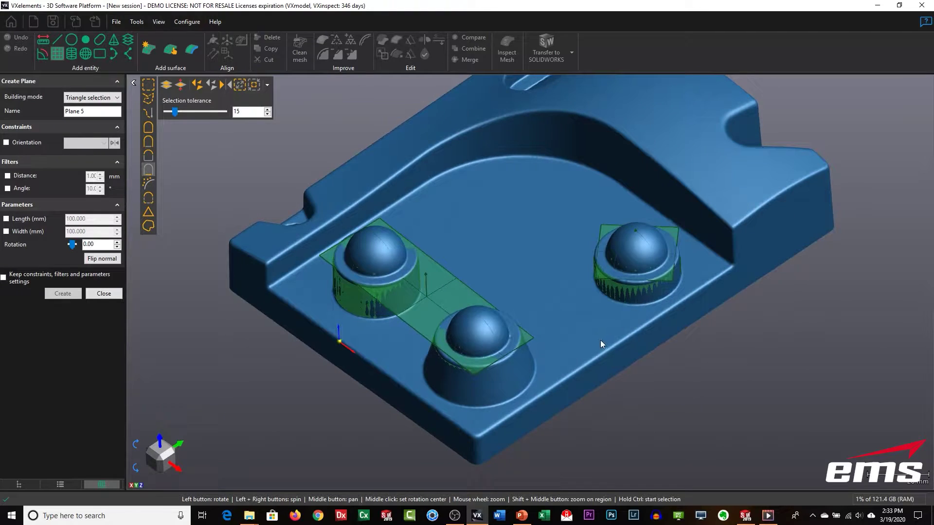
{"action": "left_click", "coordinate": [101, 296]}
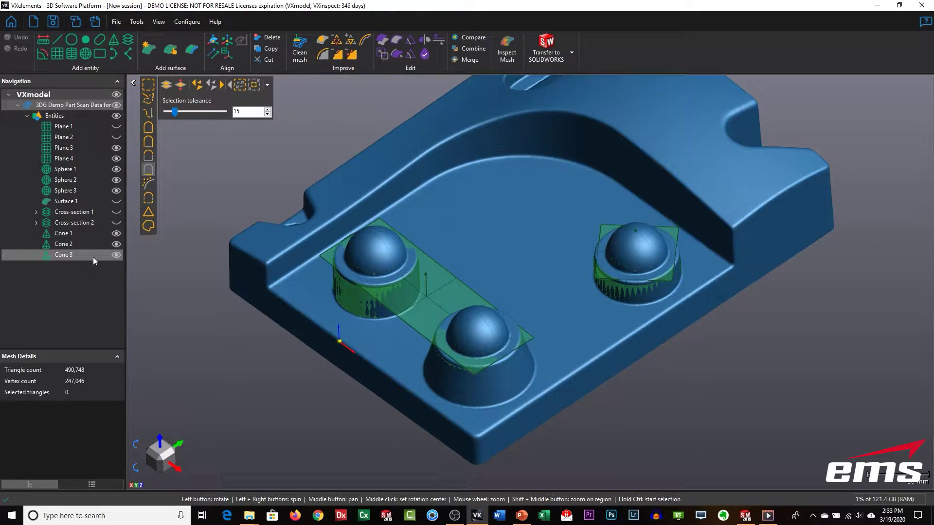
- Transfer Plane 3, Plane 4, Spheres 1 to 3 and Cones 1 to 3 to SOLIDWORKS
{"action": "left_click", "coordinate": [70, 150]}
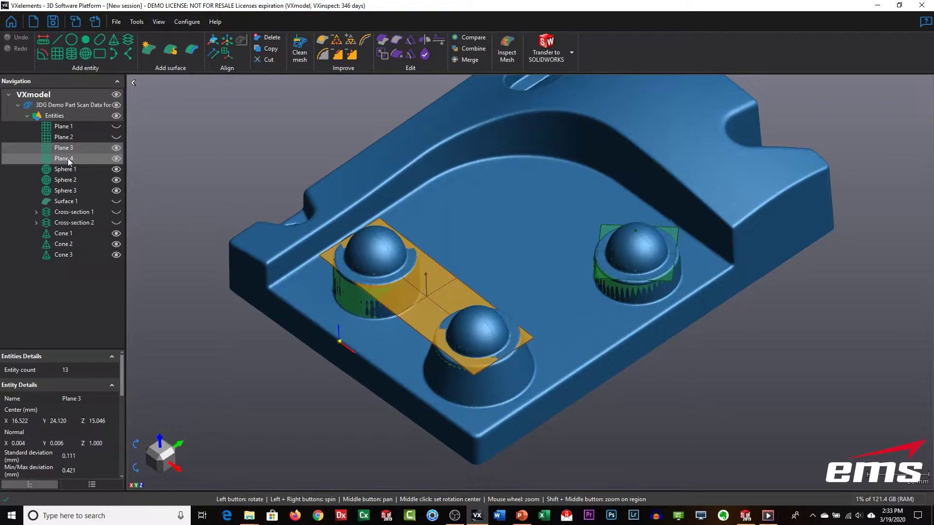
{"action": "left_click", "coordinate": [68, 159], "text": "ctrl"}
{"action": "left_click", "coordinate": [67, 169], "text": "ctrl"}
{"action": "left_click", "coordinate": [66, 183], "text": "ctrl"}
{"action": "left_click", "coordinate": [66, 192], "text": "ctrl"}
{"action": "left_click", "coordinate": [66, 233], "text": "ctrl"}
{"action": "left_click", "coordinate": [65, 244], "text": "ctrl"}
{"action": "left_click", "coordinate": [64, 256], "text": "ctrl"}
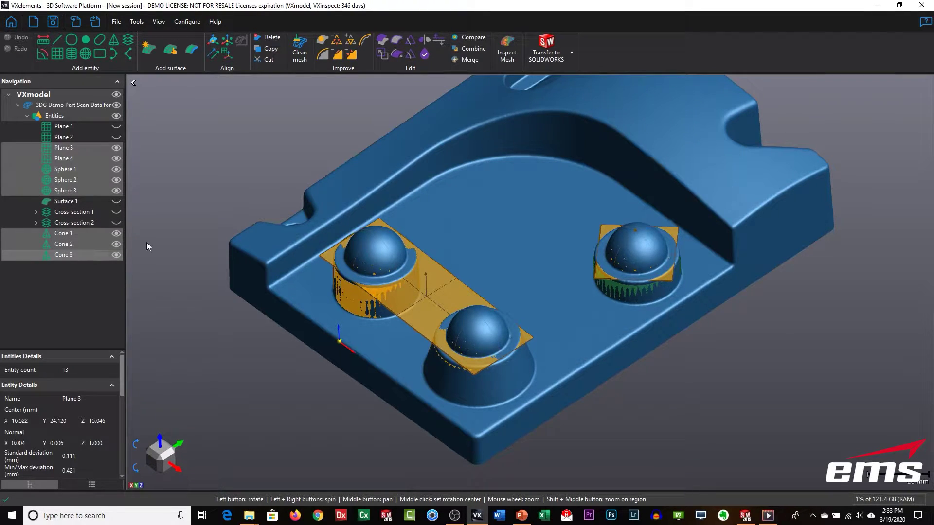
{"action": "left_click", "coordinate": [547, 59]}
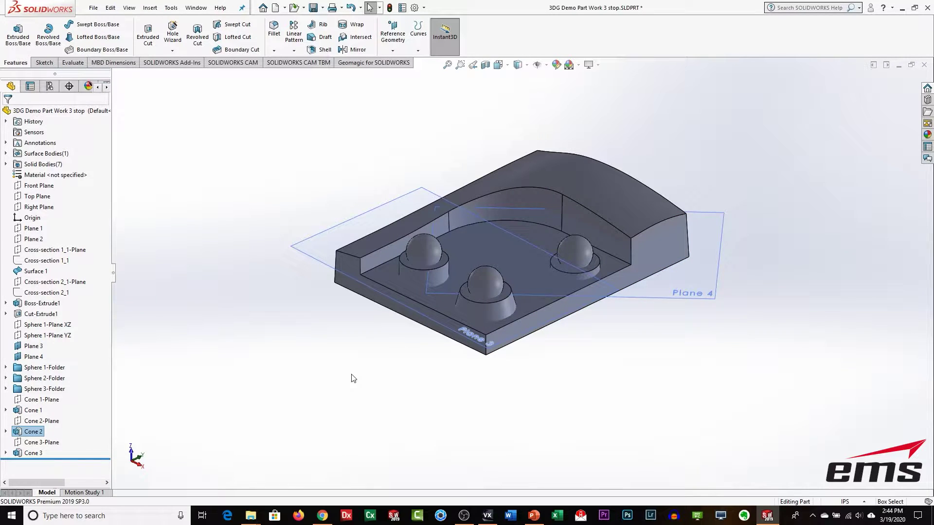
- Edit the Cone 2 extrusion of the tall, nearly cylindrical boss to end Up To Surface at Plane 3
{"action": "mouse_move", "coordinate": [506, 366]}
{"action": "middle_mouse_down"}
{"action": "mouse_move", "coordinate": [505, 305]}
{"action": "mouse_move", "coordinate": [500, 375]}
{"action": "middle_mouse_up"}
{"action": "scroll", "coordinate": [514, 322], "scroll_direction": "down", "scroll_amount": 4}
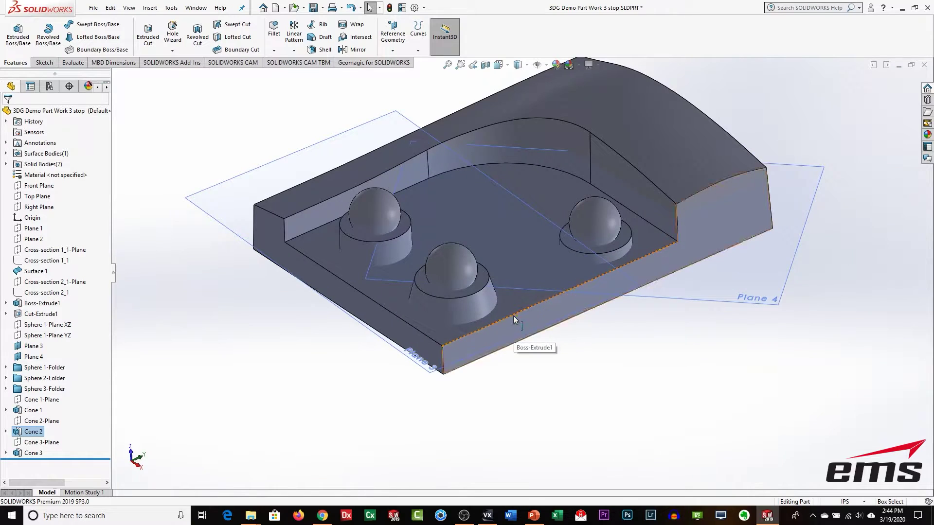
{"action": "middle_click_drag", "start_coordinate": [515, 285], "coordinate": [538, 314], "text": "ctrl"}
{"action": "mouse_move", "coordinate": [554, 366]}
{"action": "middle_mouse_down"}
{"action": "mouse_move", "coordinate": [564, 337]}
{"action": "mouse_move", "coordinate": [559, 364]}
{"action": "middle_mouse_up"}
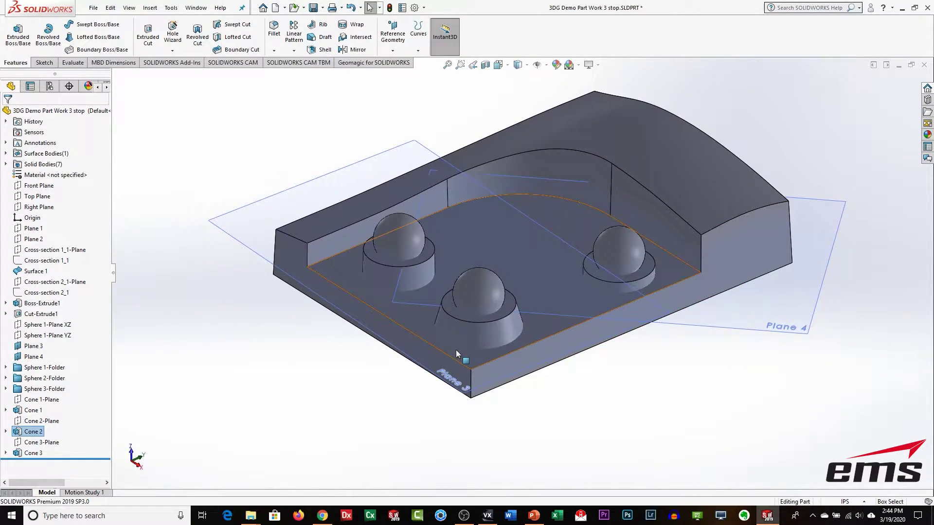
{"action": "left_click", "coordinate": [380, 277]}
{"action": "left_click", "coordinate": [408, 233]}
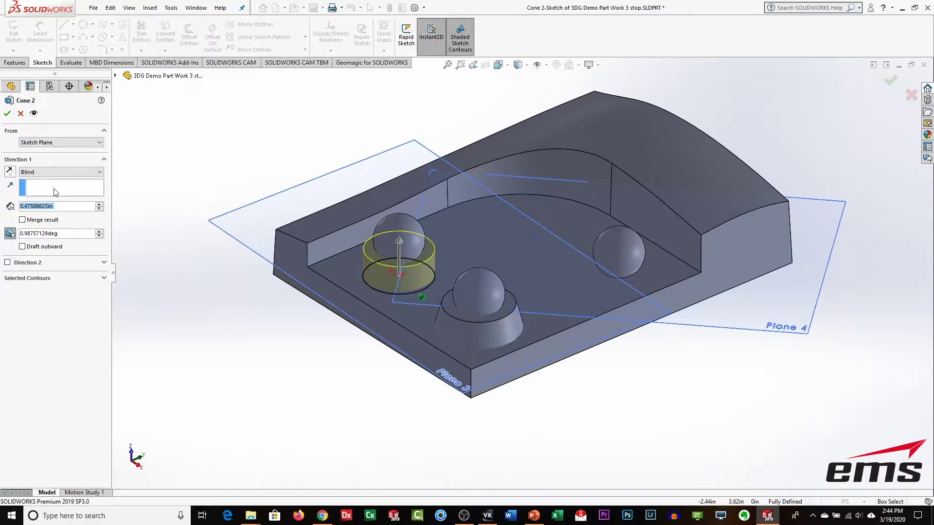
{"action": "left_click", "coordinate": [52, 171]}
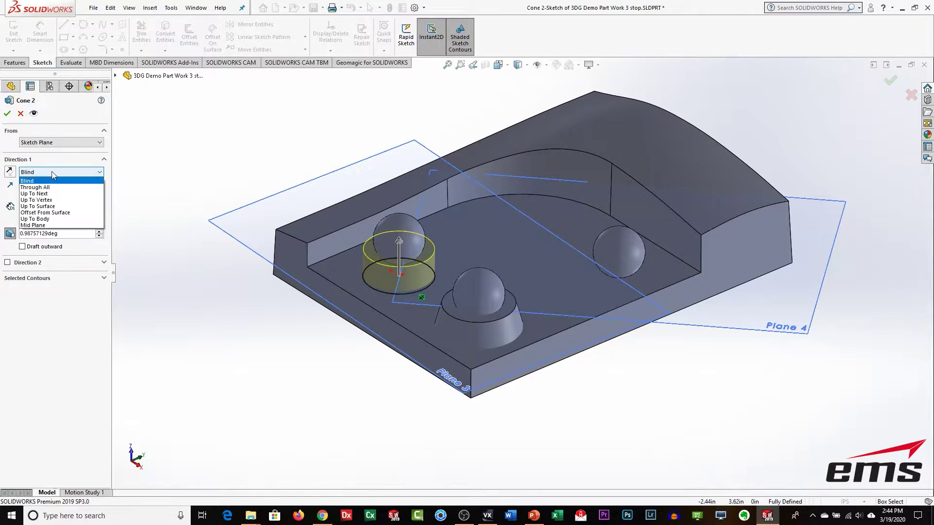
{"action": "left_click", "coordinate": [57, 207]}
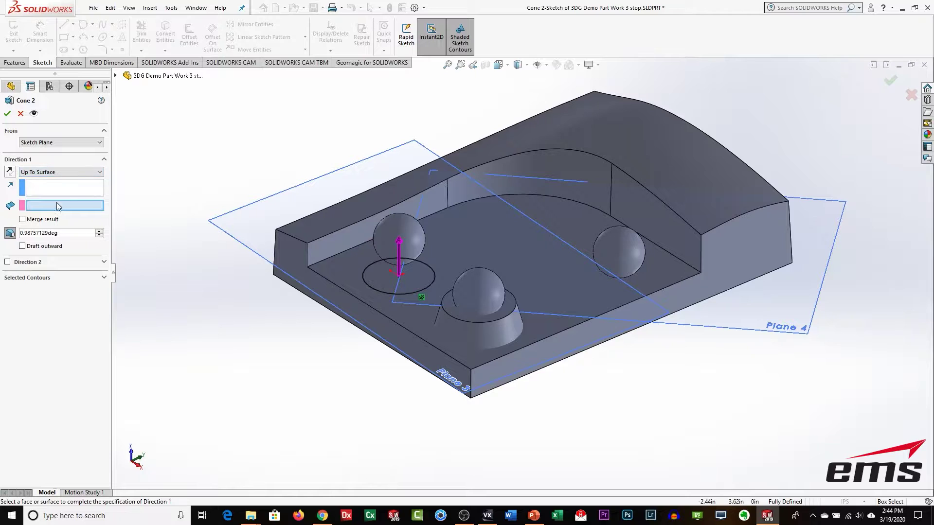
{"action": "left_click", "coordinate": [285, 202]}
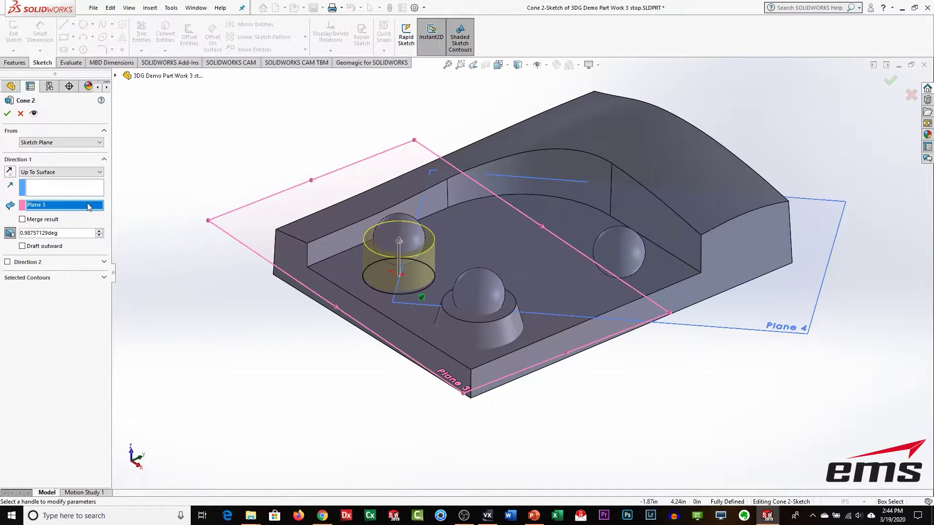
{"action": "left_click", "coordinate": [7, 114]}
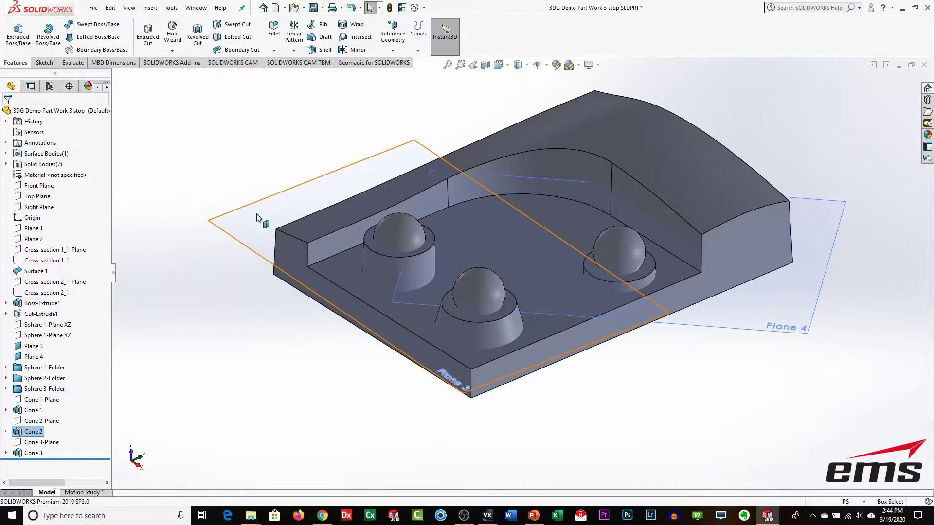
- Edit the Cone 1 extrusion of the strongly tapered front boss to end Up To Surface at Plane 3
{"action": "left_click", "coordinate": [477, 331]}
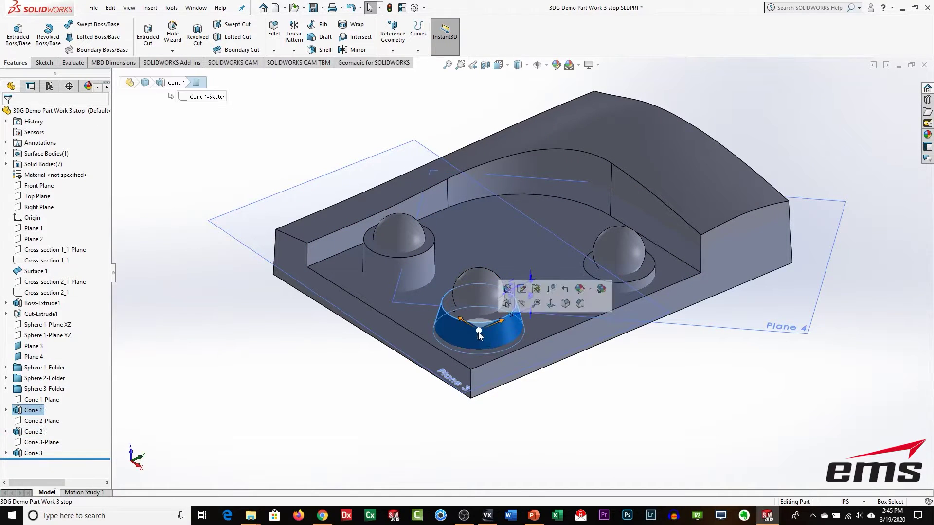
{"action": "left_click", "coordinate": [507, 290]}
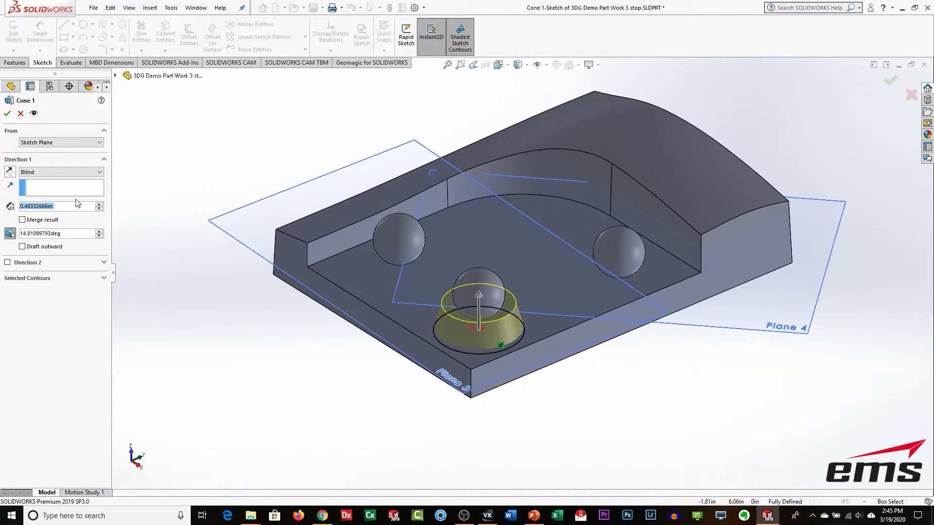
{"action": "left_click", "coordinate": [60, 176]}
{"action": "left_click", "coordinate": [60, 205]}
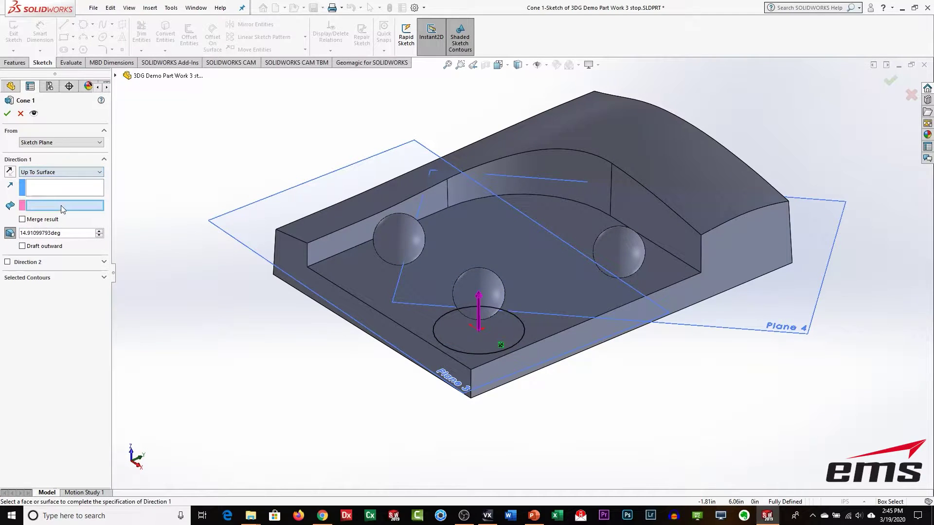
{"action": "left_click", "coordinate": [270, 210]}
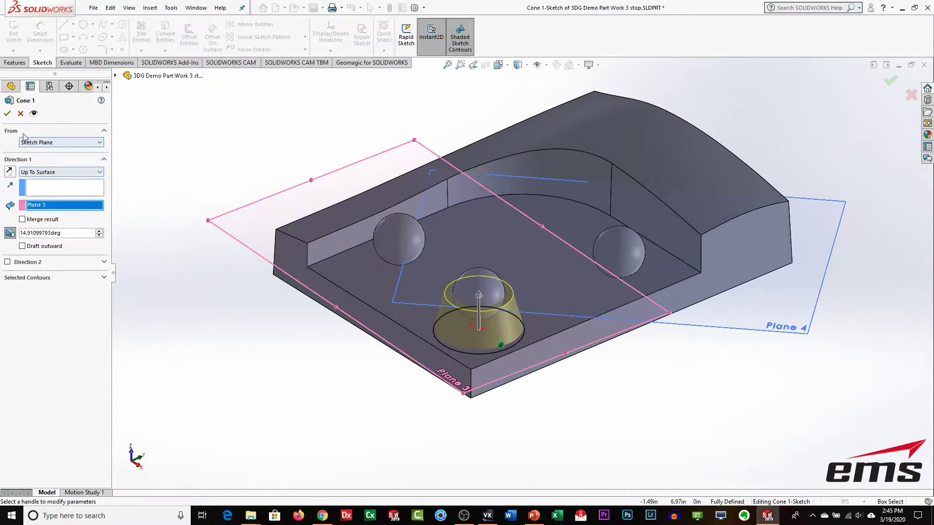
{"action": "left_click", "coordinate": [7, 115]}
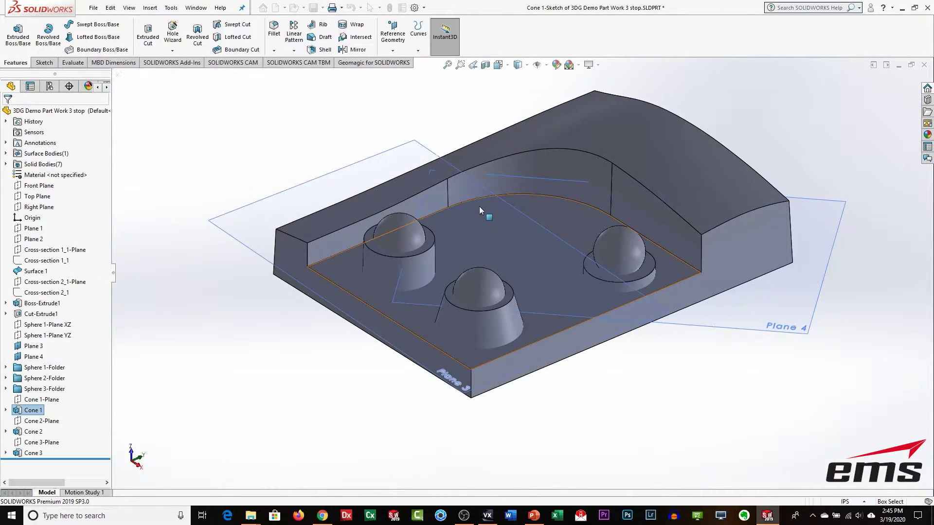
- Edit the Cone 3 extrusion of the short boss to end Up To Surface at Plane 4
{"action": "left_click", "coordinate": [645, 280]}
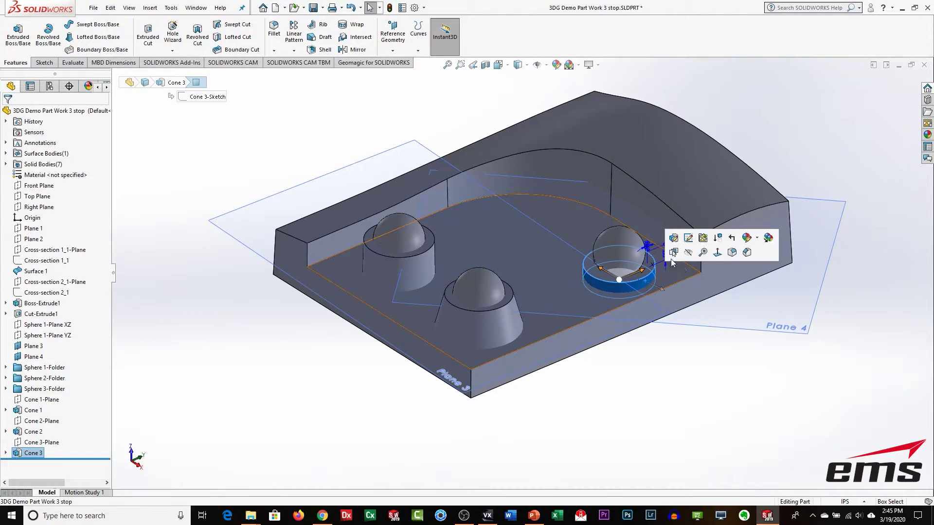
{"action": "left_click", "coordinate": [673, 238]}
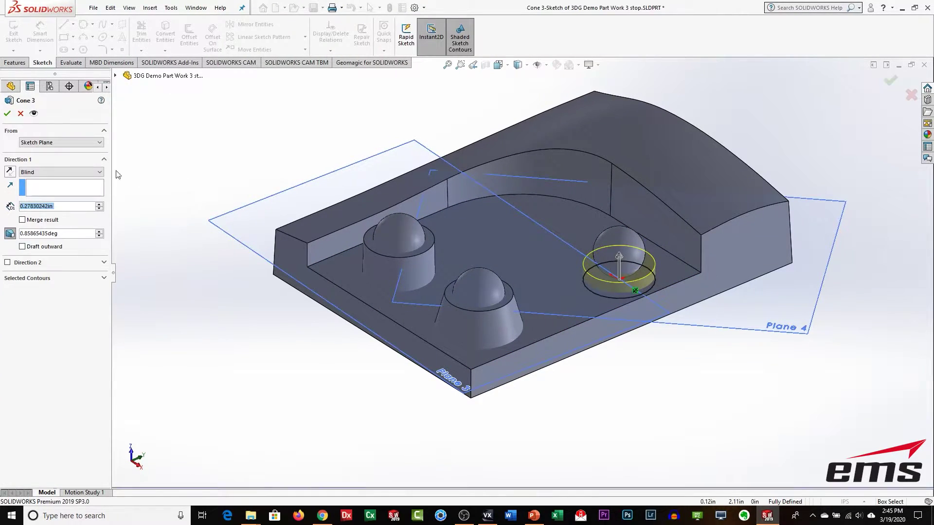
{"action": "left_click", "coordinate": [52, 172]}
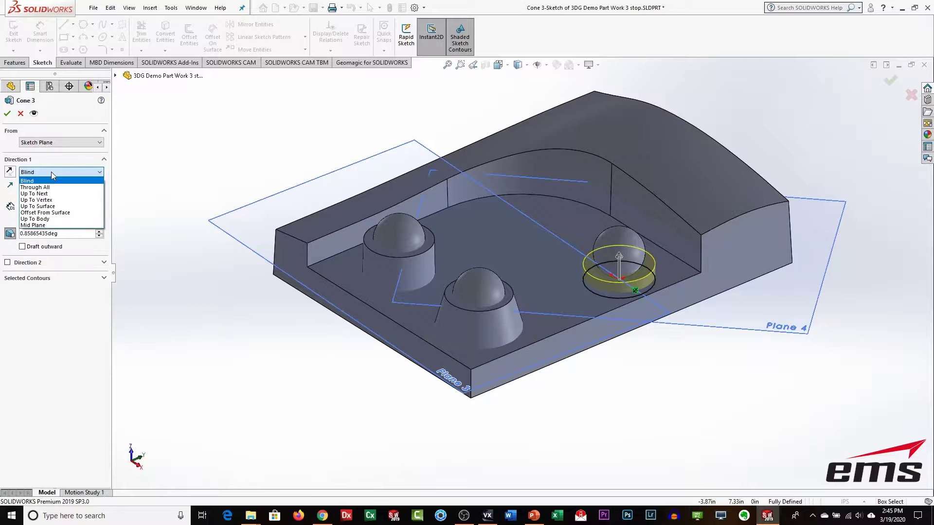
{"action": "left_click", "coordinate": [46, 213]}
{"action": "left_click", "coordinate": [801, 289]}
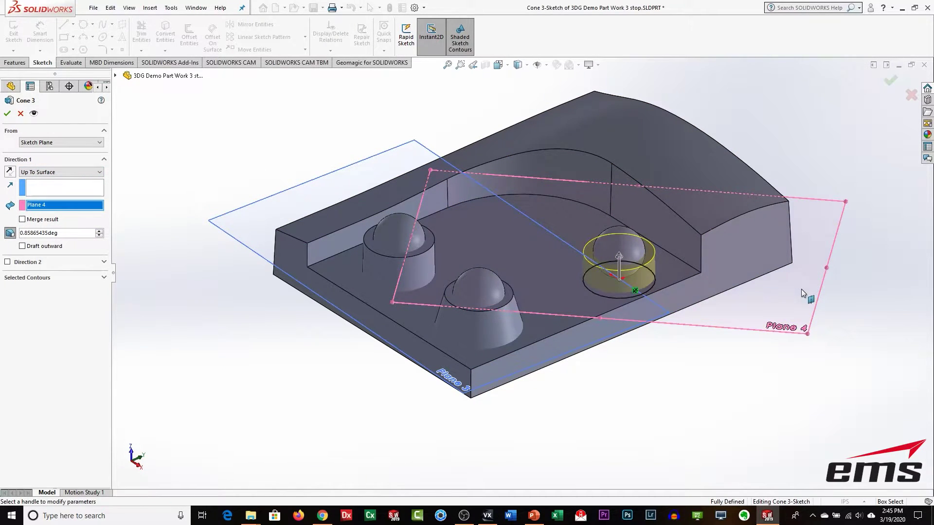
{"action": "left_click", "coordinate": [7, 113]}
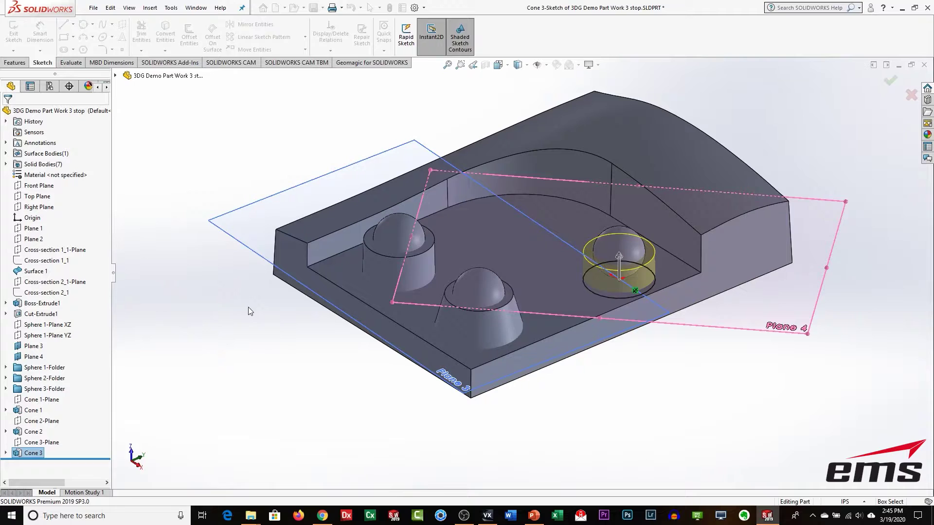
- Combine the main body, Cones 1 to 3 and Spheres 1 to 3 into one solid with the Add operation
{"action": "middle_click_drag", "start_coordinate": [607, 396], "coordinate": [638, 287]}
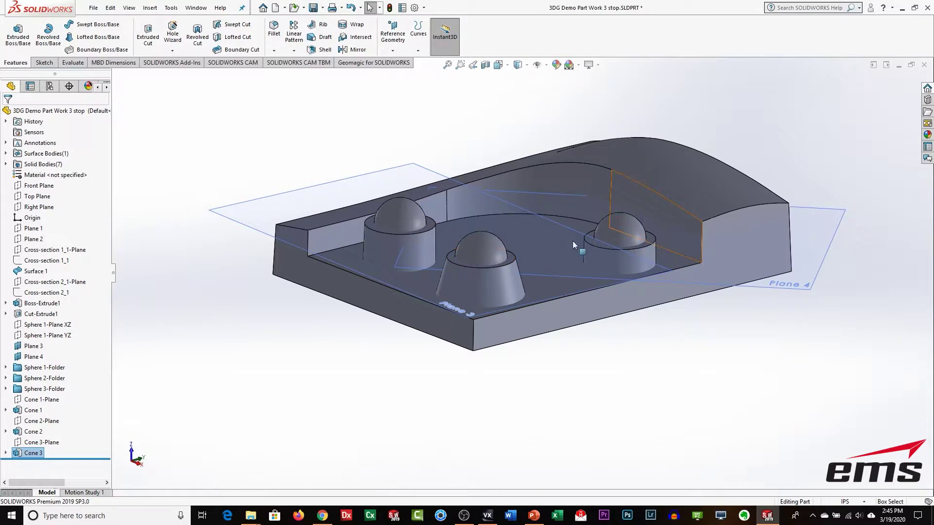
{"action": "mouse_move", "coordinate": [561, 316]}
{"action": "middle_mouse_down"}
{"action": "mouse_move", "coordinate": [568, 440]}
{"action": "mouse_move", "coordinate": [567, 297]}
{"action": "mouse_move", "coordinate": [568, 318]}
{"action": "middle_mouse_up"}
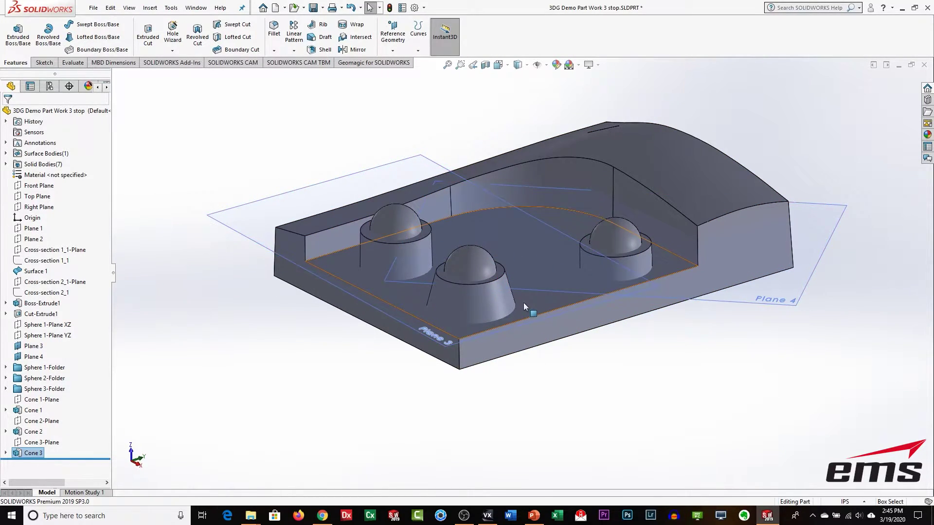
{"action": "middle_click_drag", "start_coordinate": [524, 303], "coordinate": [491, 300]}
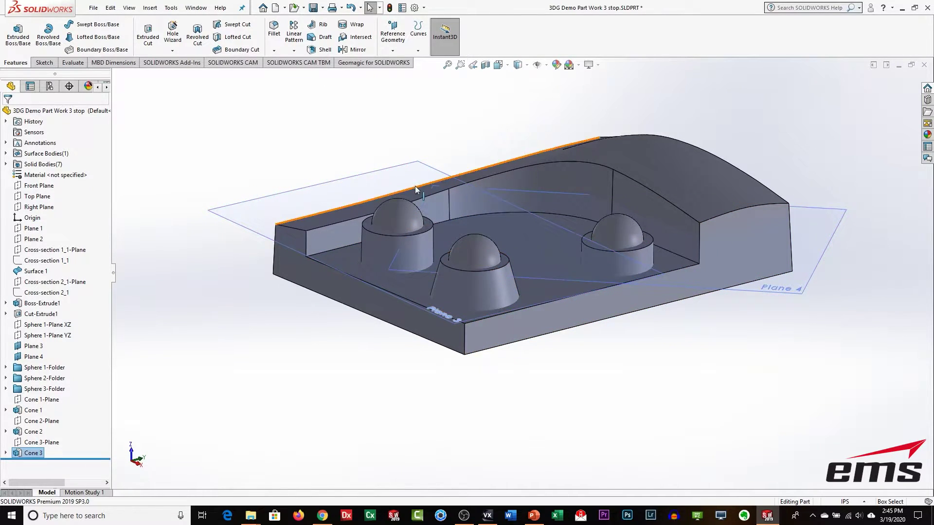
{"action": "left_click", "coordinate": [171, 9]}
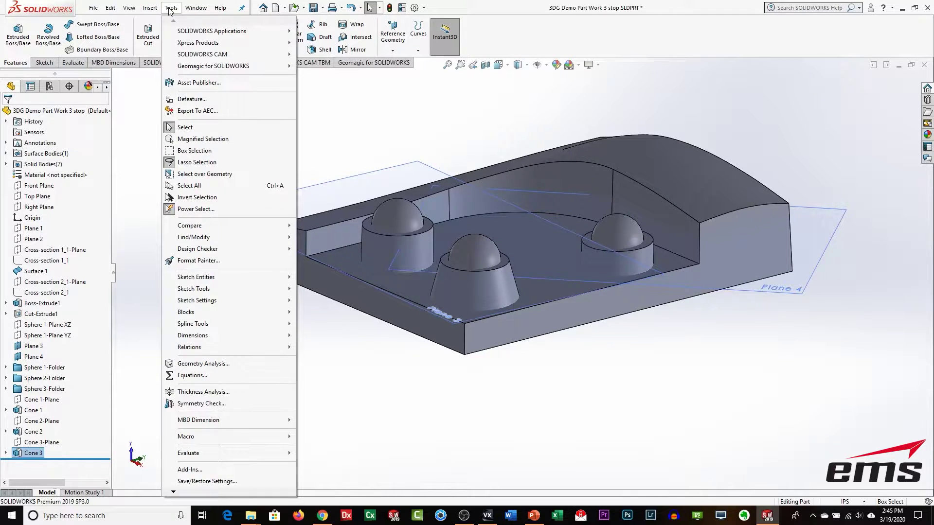
{"action": "mouse_move", "coordinate": [150, 8]}
{"action": "mouse_move", "coordinate": [175, 46]}
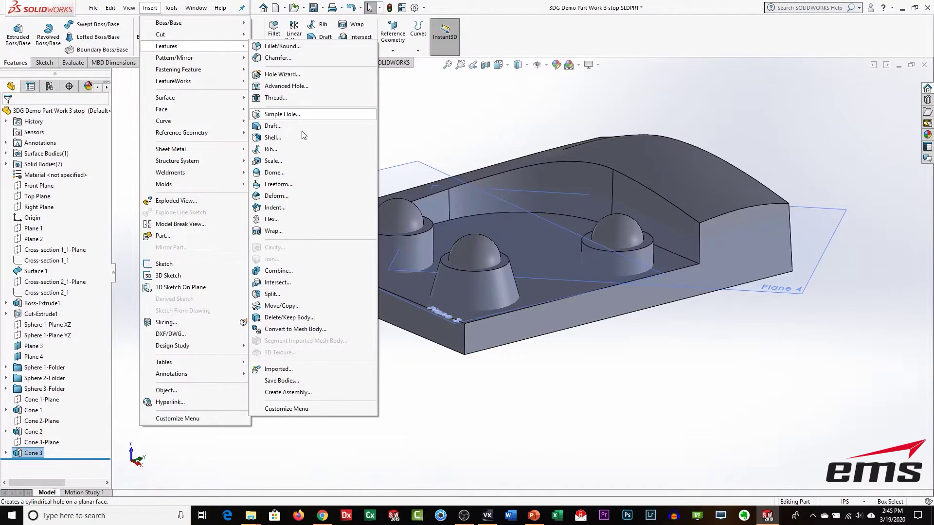
{"action": "left_click", "coordinate": [298, 270]}
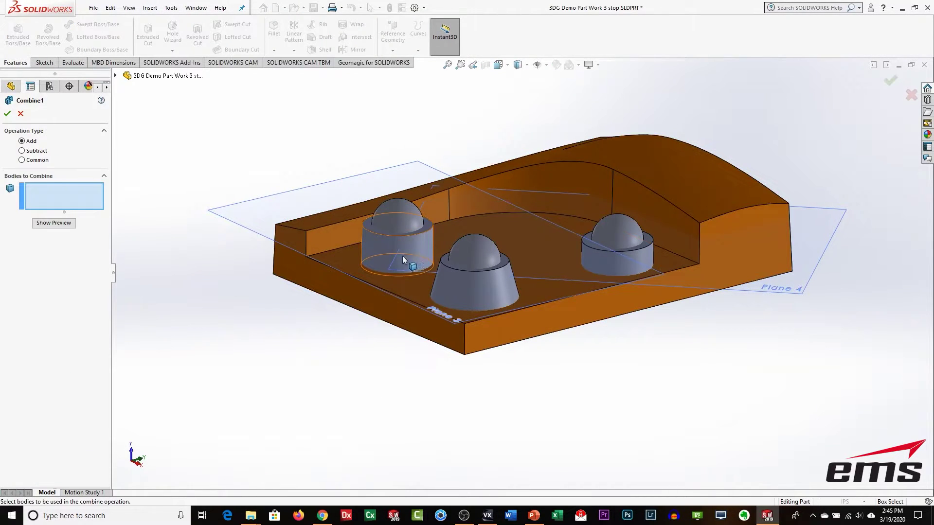
{"action": "key", "text": "ctrl+a"}
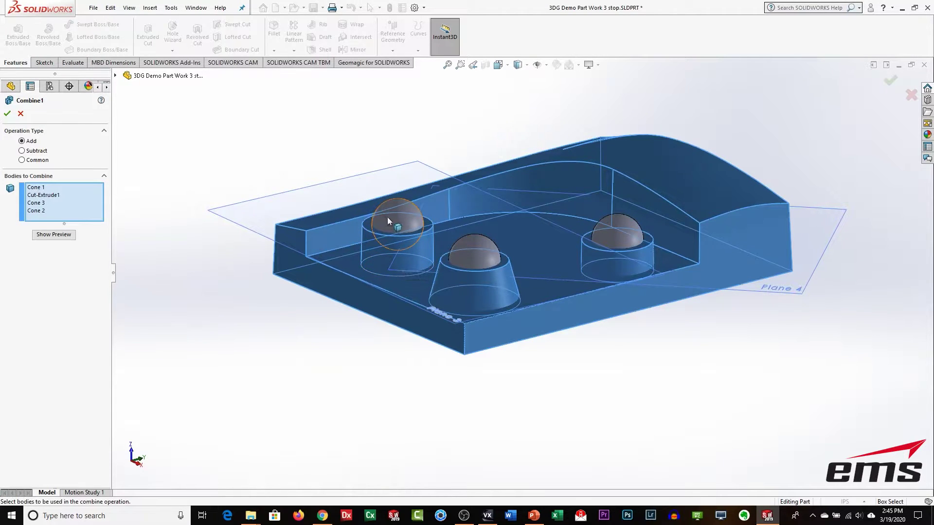
{"action": "left_click", "coordinate": [388, 217]}
{"action": "left_click", "coordinate": [477, 262]}
{"action": "left_click", "coordinate": [617, 239]}
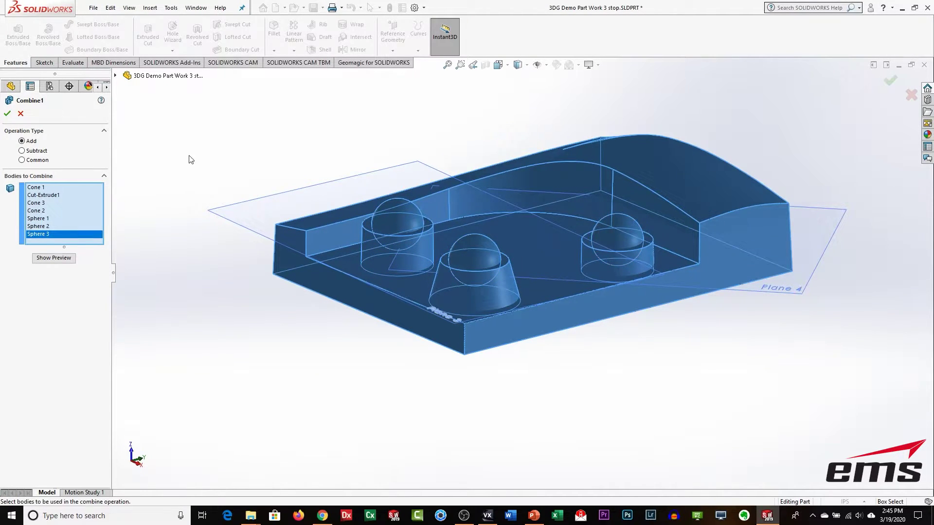
{"action": "left_click", "coordinate": [7, 114]}
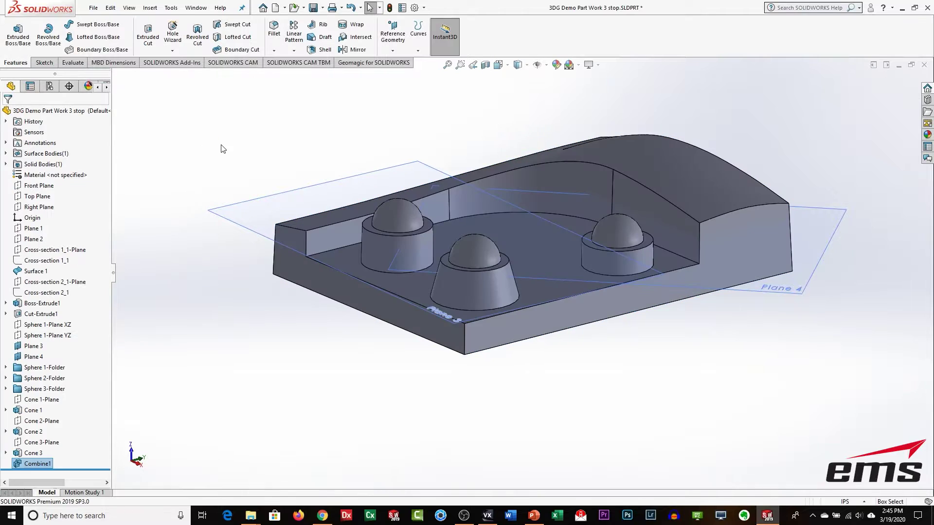
- Examine the combined solid from several angles and switch to VXelements to check the scan's slot and corner holes against it
{"action": "middle_click_drag", "start_coordinate": [527, 235], "coordinate": [485, 261]}
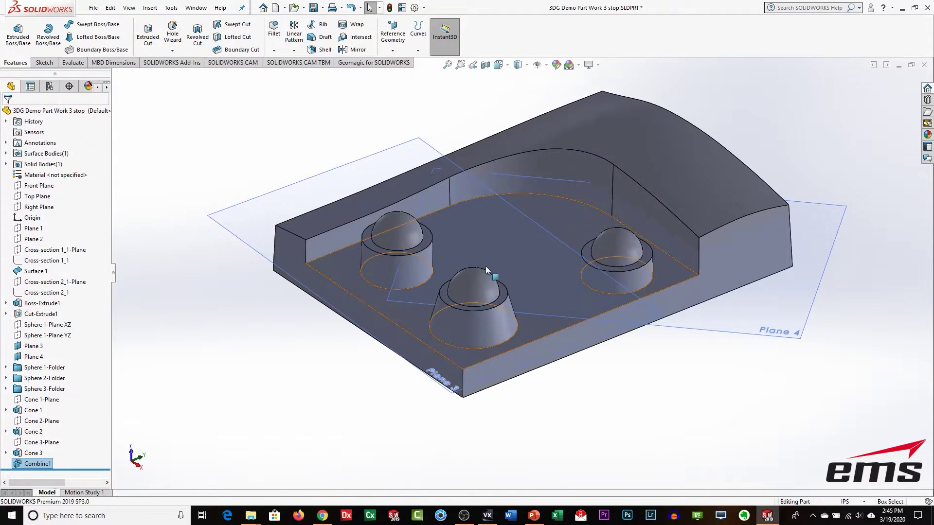
{"action": "middle_click_drag", "start_coordinate": [523, 257], "coordinate": [416, 286]}
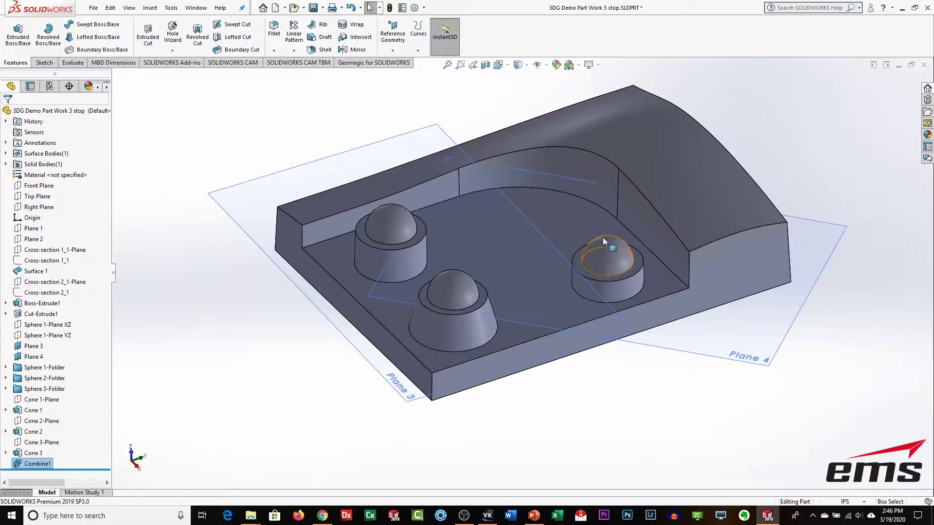
{"action": "middle_click_drag", "start_coordinate": [649, 236], "coordinate": [687, 189]}
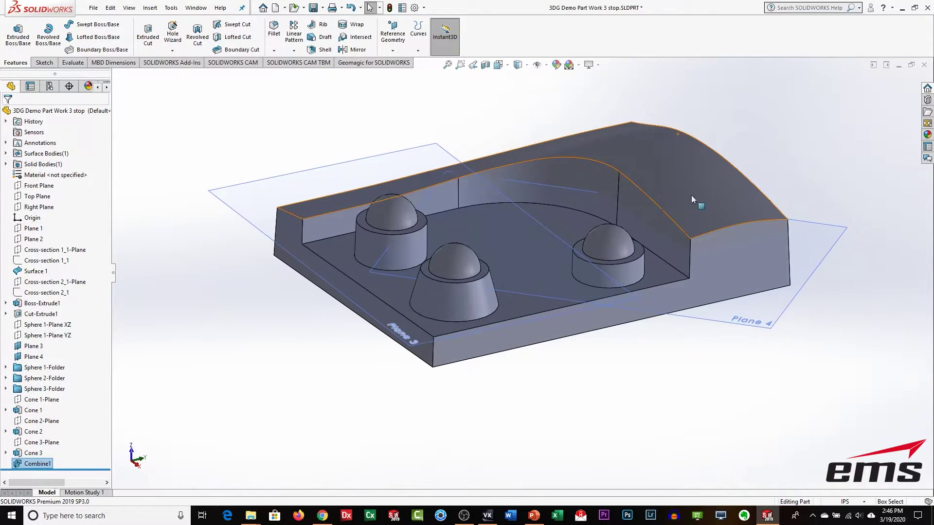
{"action": "mouse_move", "coordinate": [530, 243]}
{"action": "middle_mouse_down"}
{"action": "mouse_move", "coordinate": [527, 325]}
{"action": "mouse_move", "coordinate": [519, 256]}
{"action": "middle_mouse_up"}
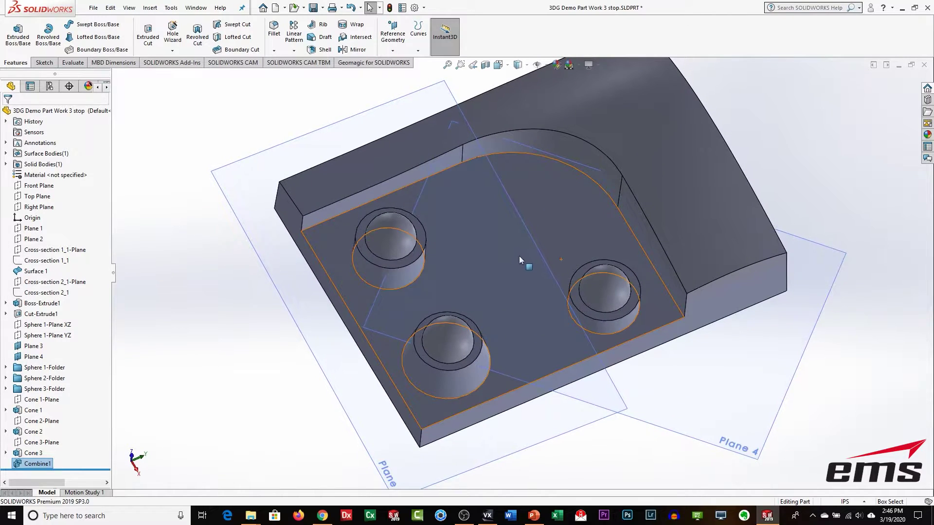
{"action": "scroll", "coordinate": [519, 260], "scroll_direction": "down", "scroll_amount": 1}
{"action": "left_click", "coordinate": [485, 515]}
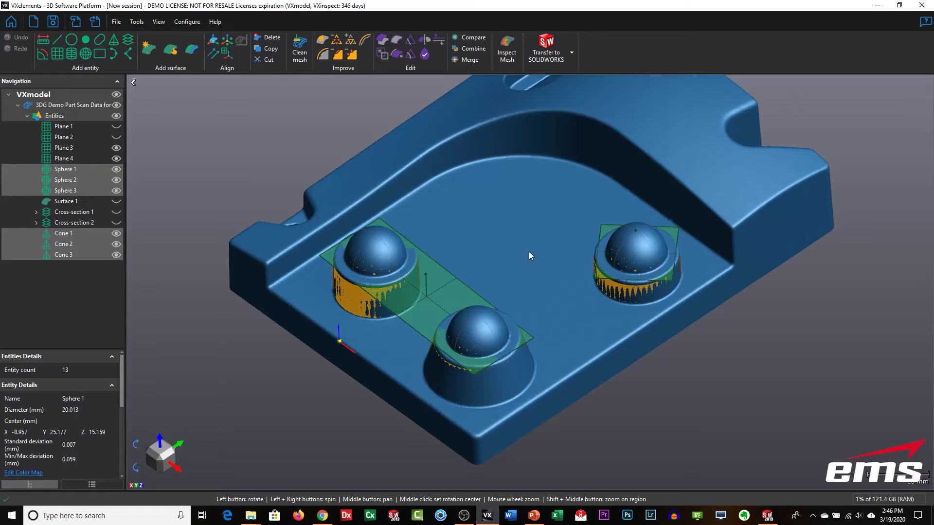
{"action": "left_click_drag", "start_coordinate": [544, 236], "coordinate": [519, 257]}
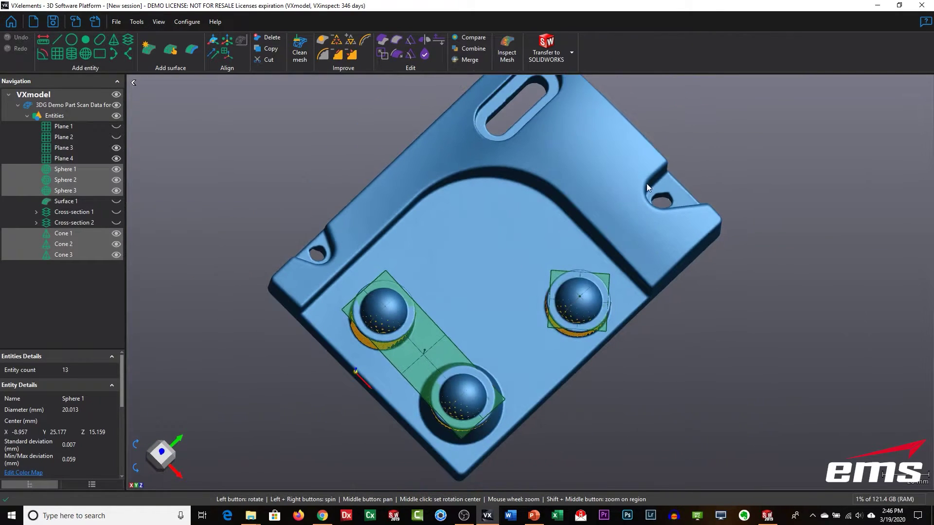
{"action": "left_click_drag", "start_coordinate": [330, 244], "coordinate": [500, 304]}
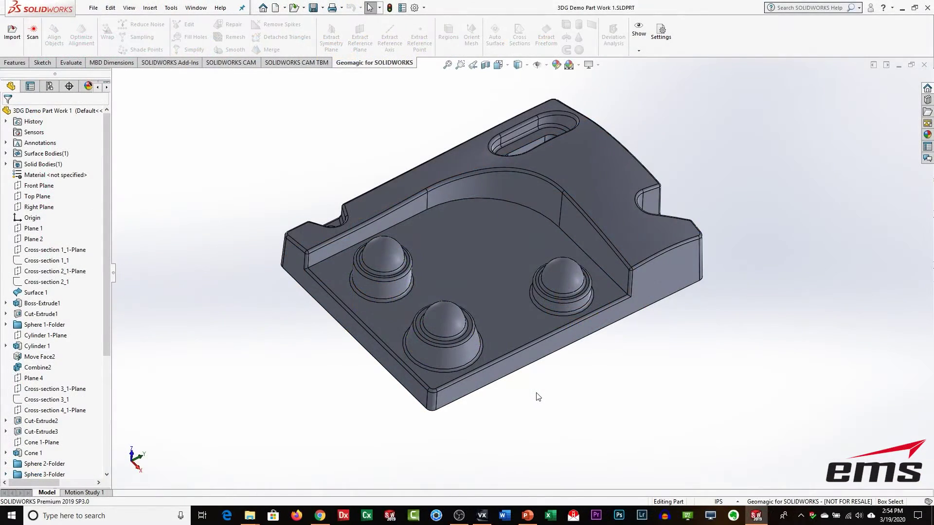
- Examine the finished 3DG Demo Part Work 1 model in SOLIDWORKS, including its slot, corner notches, fillets and feature history
{"action": "middle_click_drag", "start_coordinate": [492, 231], "coordinate": [496, 336]}
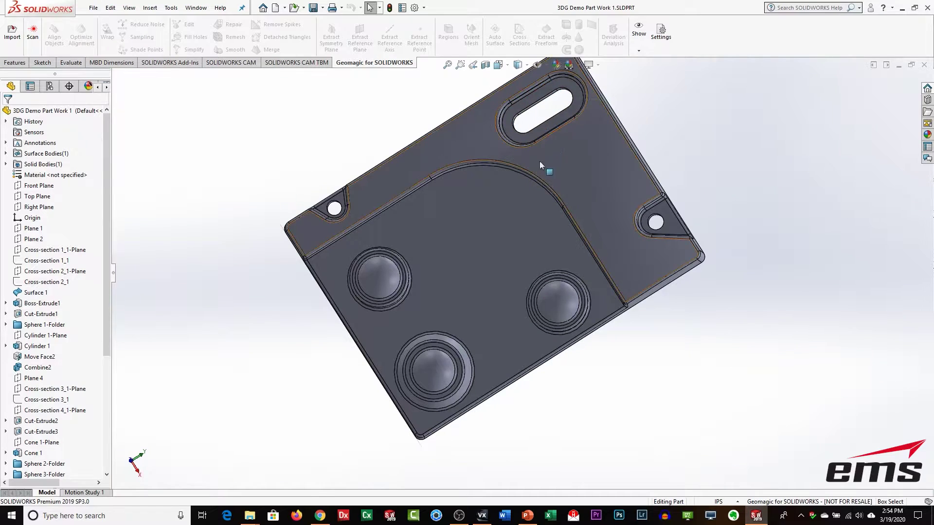
{"action": "middle_click_drag", "start_coordinate": [462, 285], "coordinate": [473, 236]}
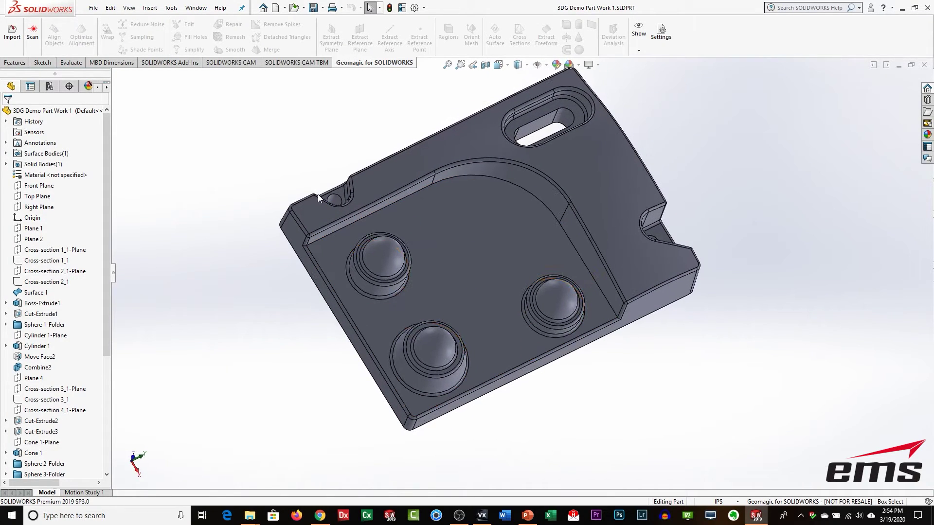
{"action": "middle_click_drag", "start_coordinate": [508, 287], "coordinate": [622, 235]}
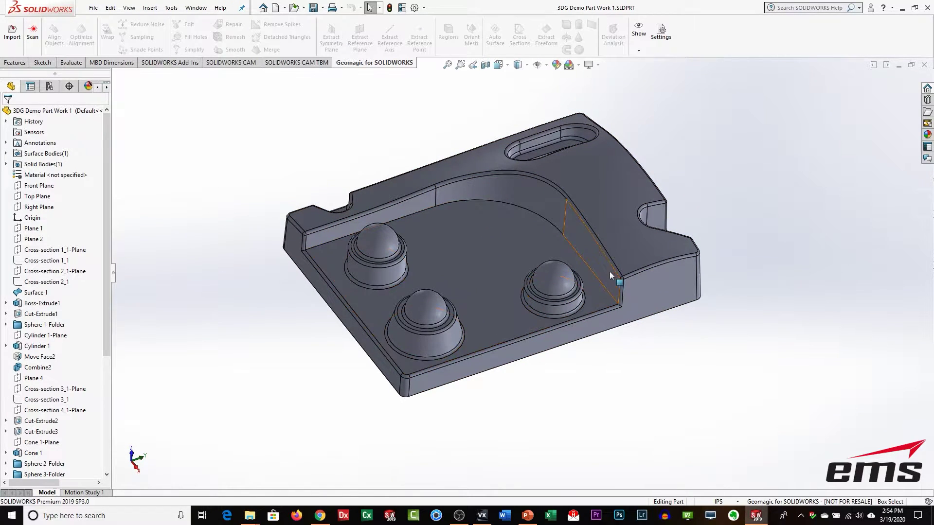
{"action": "middle_click_drag", "start_coordinate": [512, 201], "coordinate": [475, 187]}
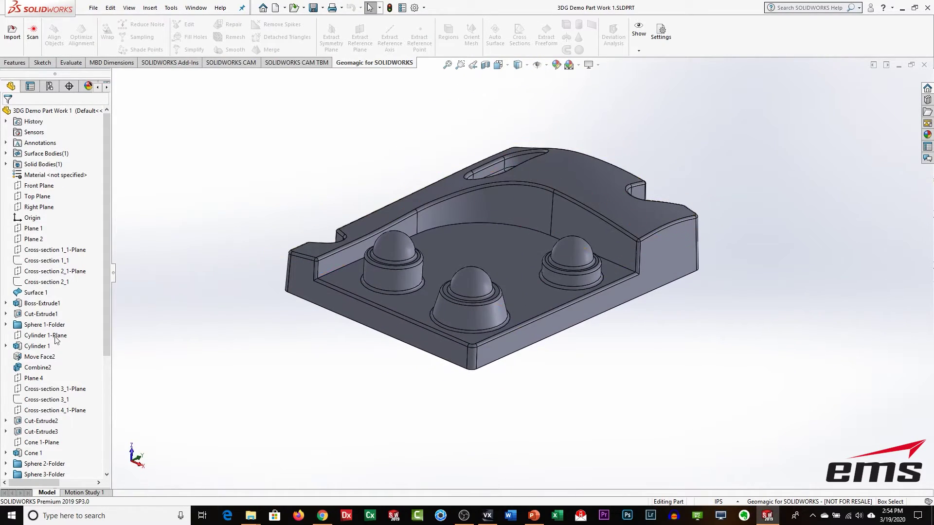
{"action": "mouse_move", "coordinate": [105, 340]}
{"action": "left_mouse_down"}
{"action": "mouse_move", "coordinate": [100, 422]}
{"action": "mouse_move", "coordinate": [104, 337]}
{"action": "left_mouse_up"}
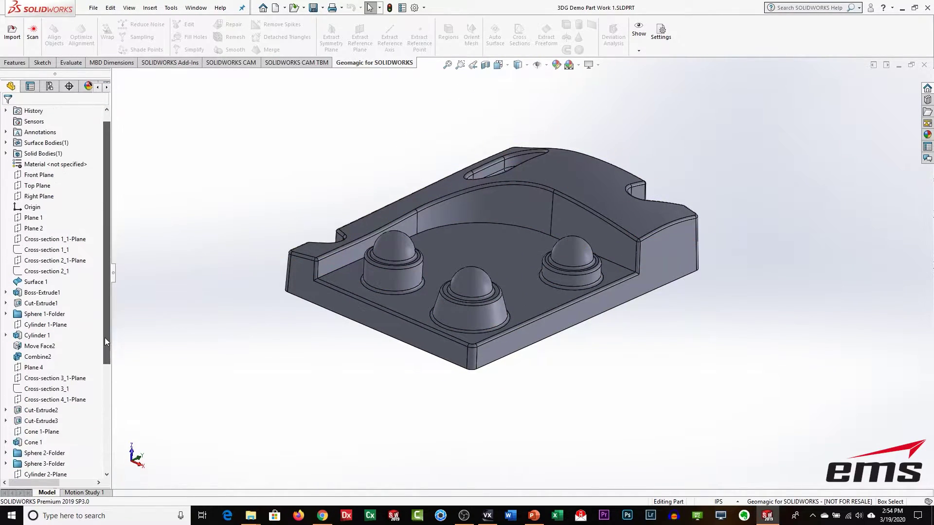
{"action": "middle_click_drag", "start_coordinate": [558, 296], "coordinate": [553, 360]}
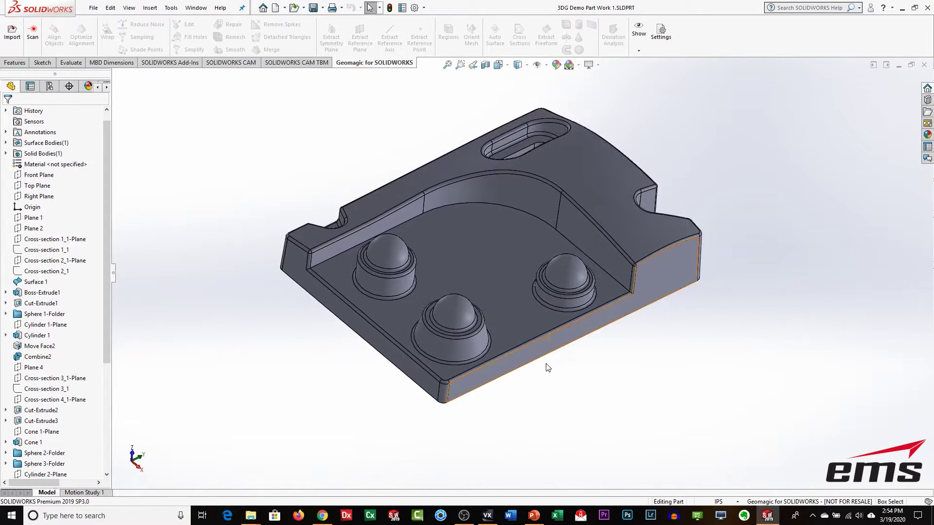
- Review the CAD transfer targets and the selected-entities export in VXelements, and return to the finished part in SOLIDWORKS
{"action": "left_click", "coordinate": [488, 516]}
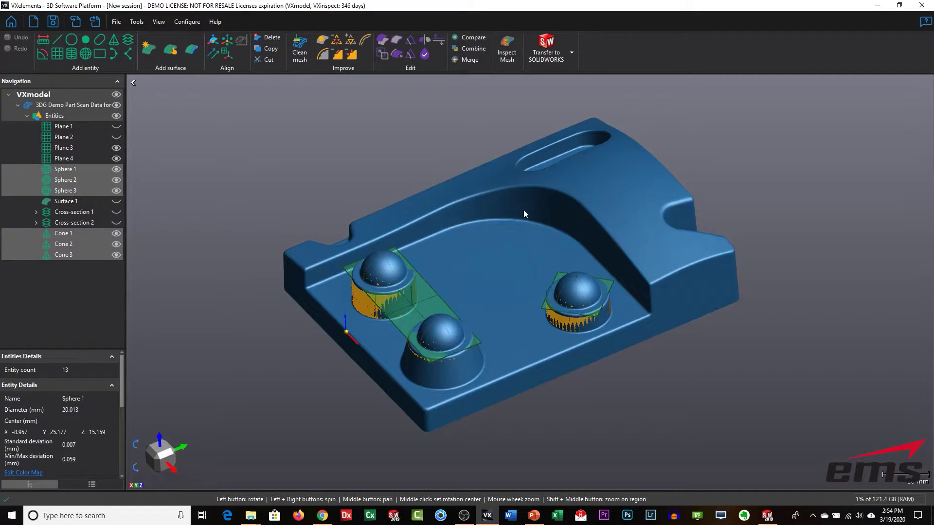
{"action": "left_click", "coordinate": [573, 51]}
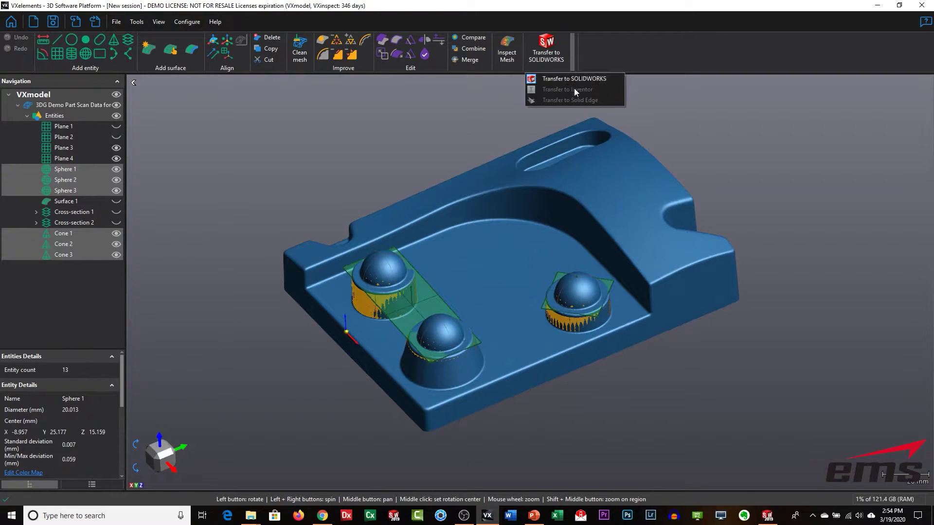
{"action": "left_click", "coordinate": [442, 112]}
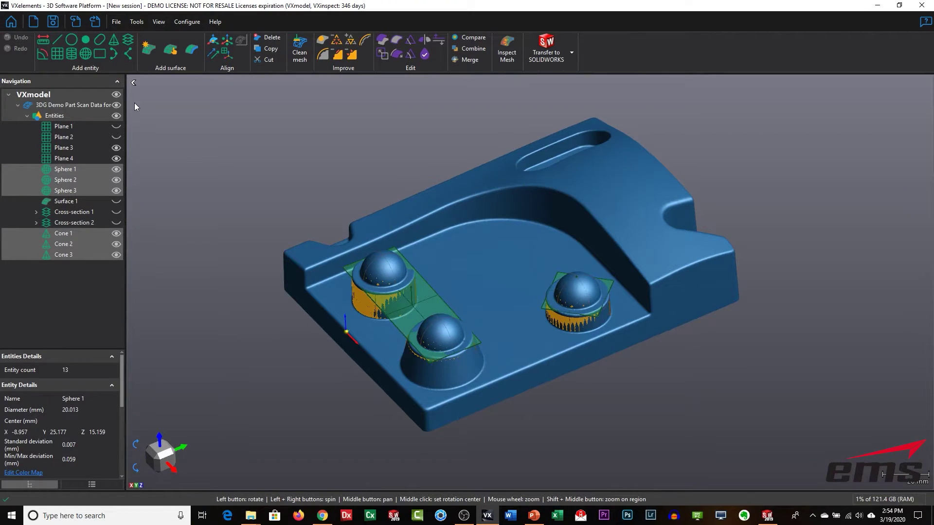
{"action": "left_click", "coordinate": [112, 24]}
{"action": "mouse_move", "coordinate": [140, 107]}
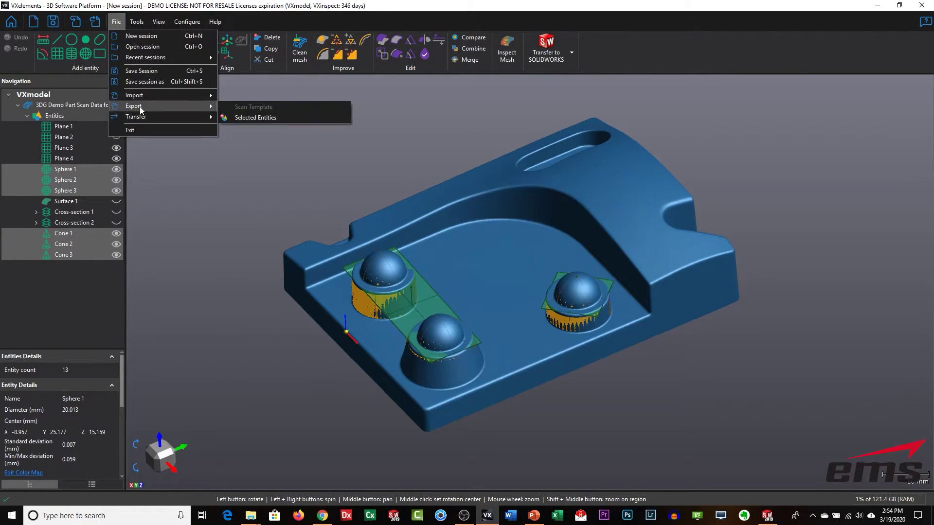
{"action": "left_click", "coordinate": [250, 118]}
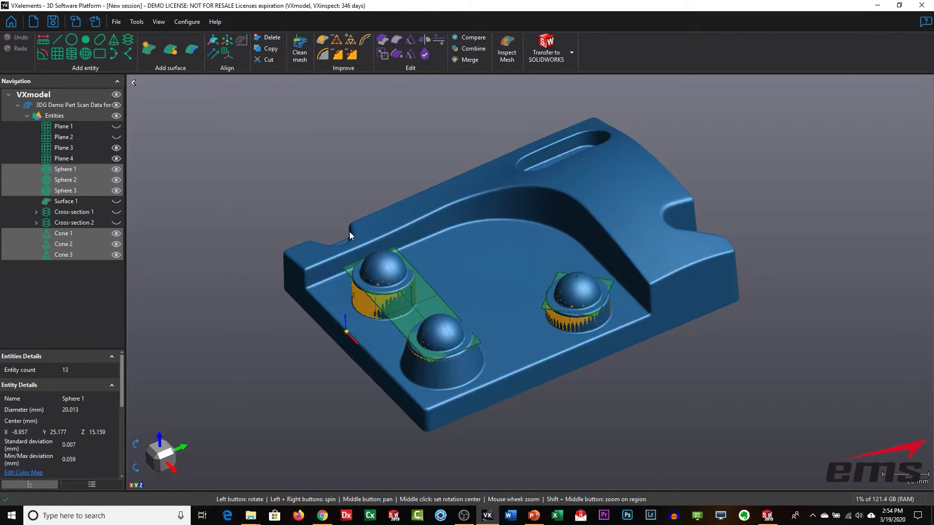
{"action": "left_click", "coordinate": [768, 516]}
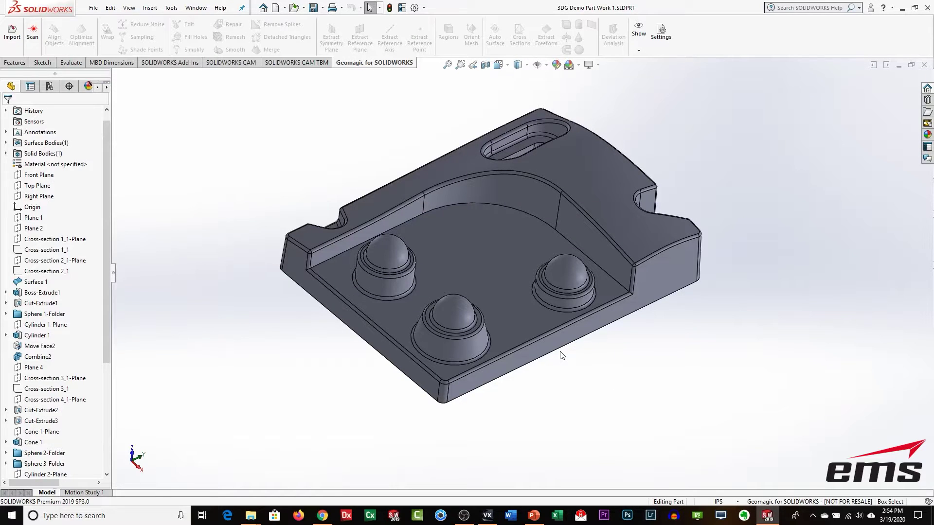
{"action": "mouse_move", "coordinate": [512, 362]}
{"action": "middle_mouse_down"}
{"action": "mouse_move", "coordinate": [512, 291]}
{"action": "mouse_move", "coordinate": [513, 395]}
{"action": "mouse_move", "coordinate": [500, 371]}
{"action": "middle_mouse_up"}
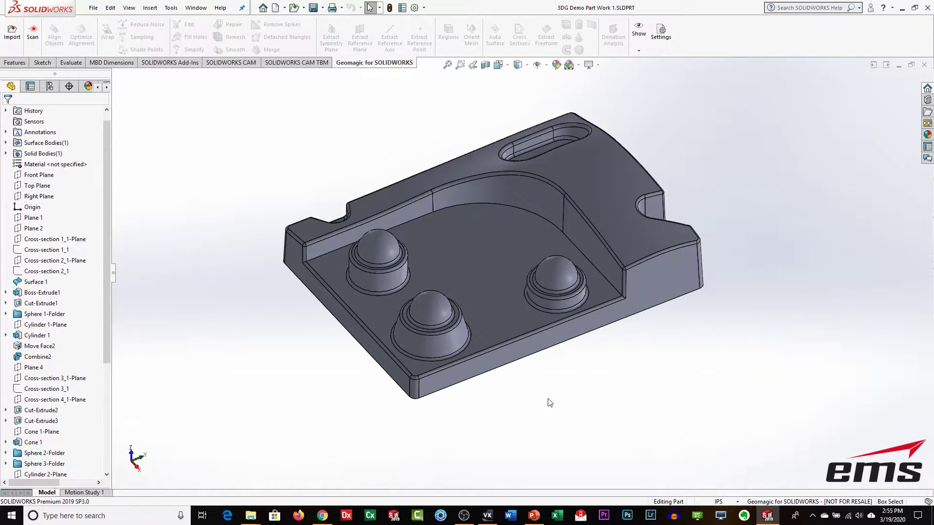
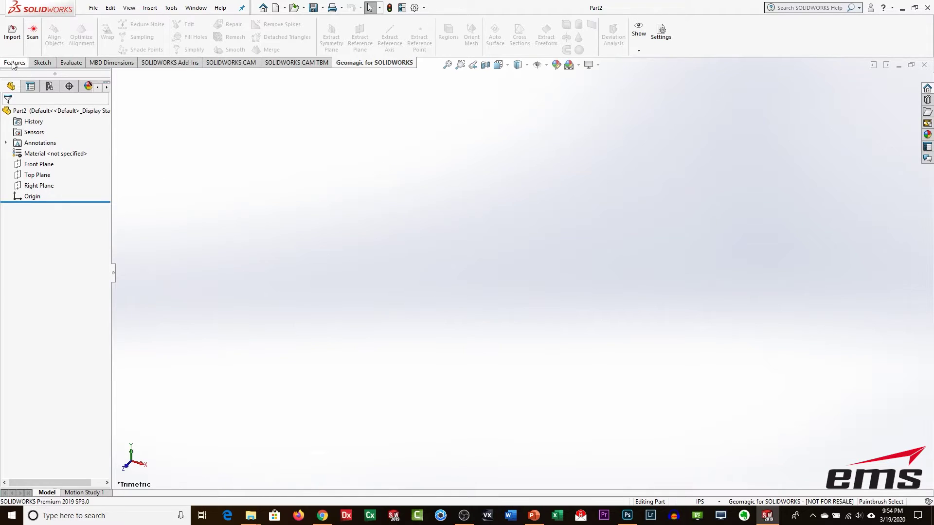
- Import the mesh file 3DG Demo Part Scan Data for modeling.stl in millimetres with Geomagic for SOLIDWORKS
{"action": "left_click", "coordinate": [43, 62]}
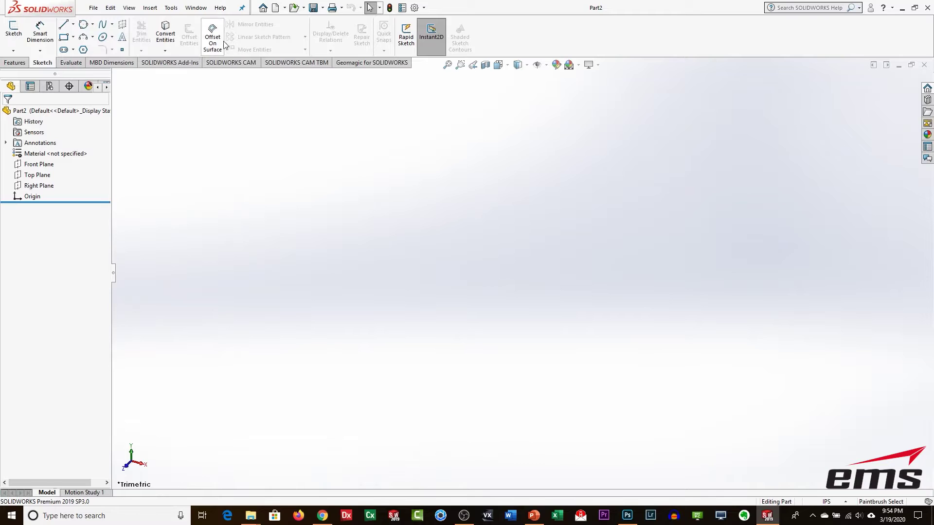
{"action": "left_click", "coordinate": [366, 67]}
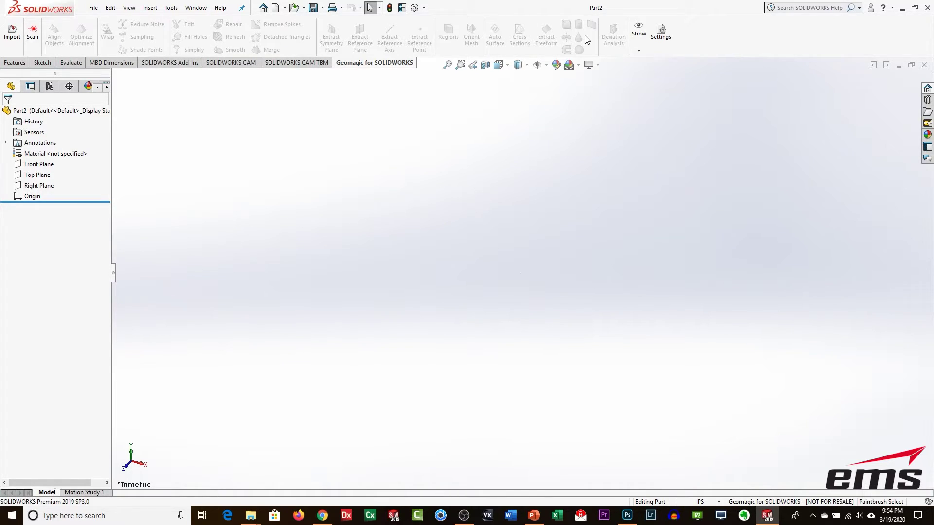
{"action": "left_click", "coordinate": [16, 39]}
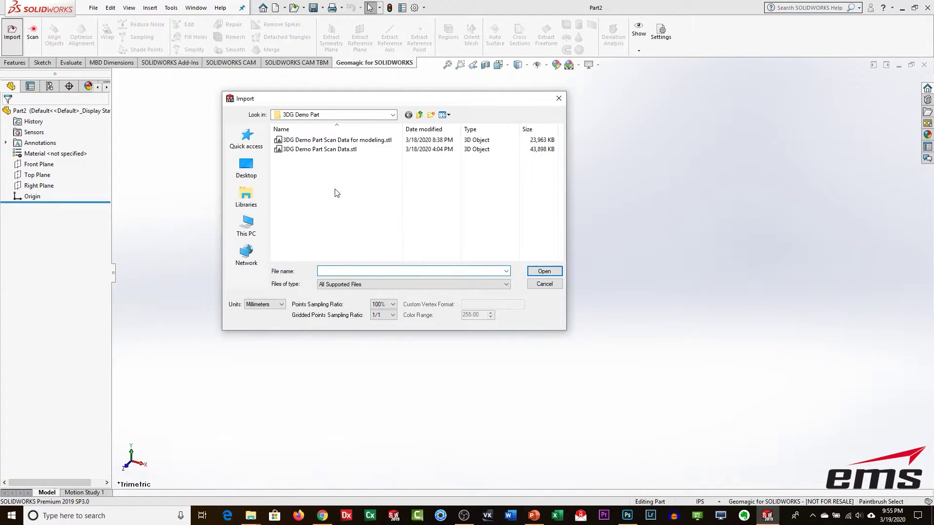
{"action": "left_click", "coordinate": [335, 140]}
{"action": "left_click", "coordinate": [544, 272]}
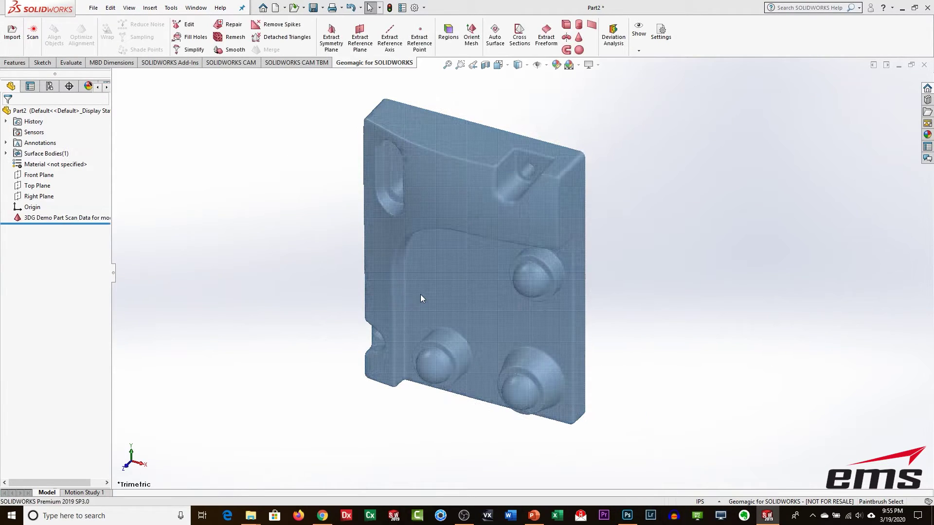
{"action": "middle_click_drag", "start_coordinate": [445, 399], "coordinate": [363, 329]}
{"action": "middle_click_drag", "start_coordinate": [494, 359], "coordinate": [462, 313]}
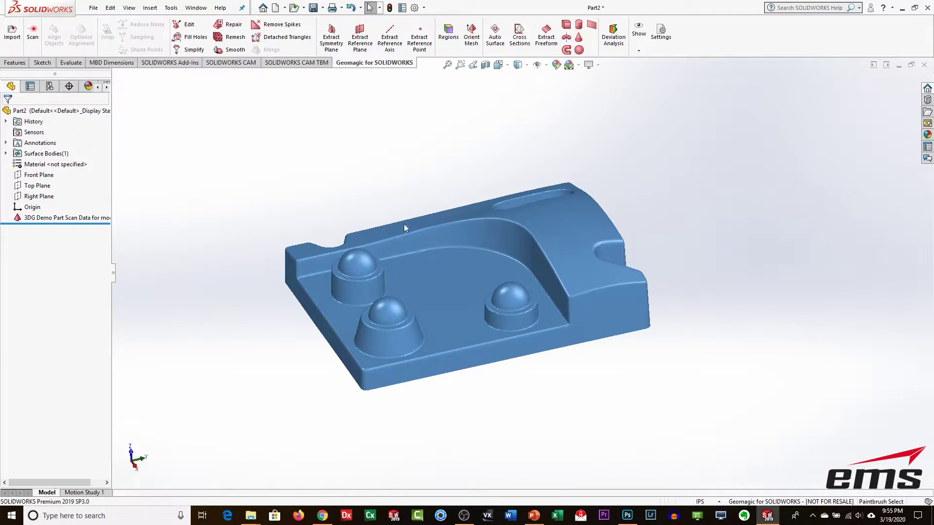
{"action": "mouse_move", "coordinate": [476, 244]}
{"action": "middle_mouse_down"}
{"action": "mouse_move", "coordinate": [481, 261]}
{"action": "mouse_move", "coordinate": [478, 239]}
{"action": "middle_mouse_up"}
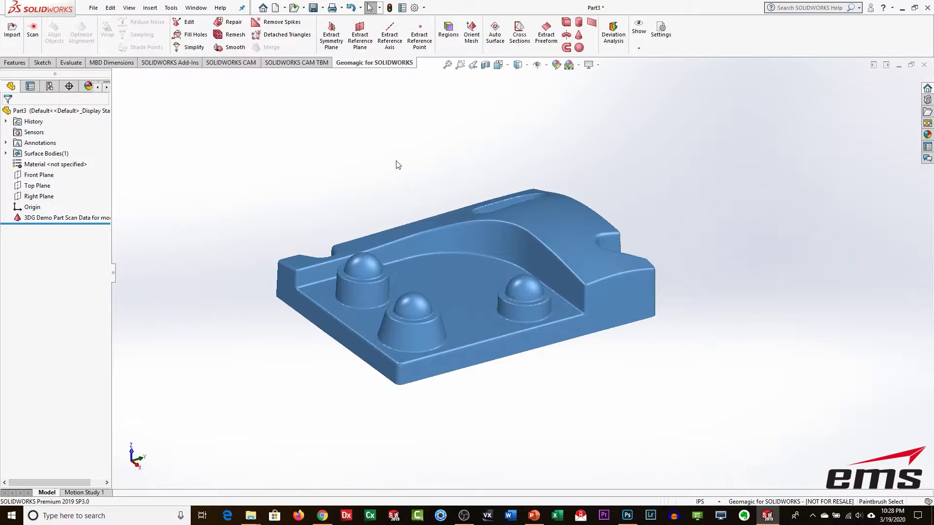
- Divide the scan mesh into regions with curvature sensitivity 70 and connecting region width 60
{"action": "left_click", "coordinate": [450, 30]}
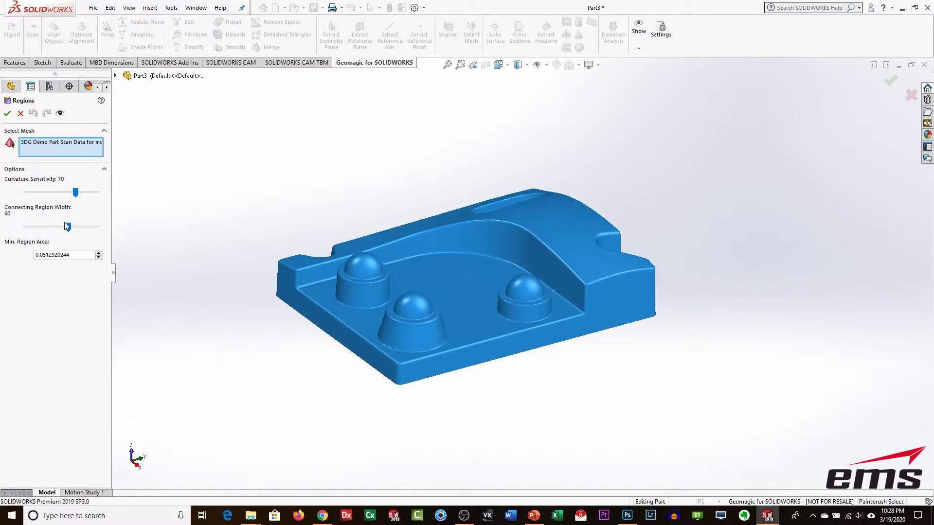
{"action": "left_click", "coordinate": [7, 113]}
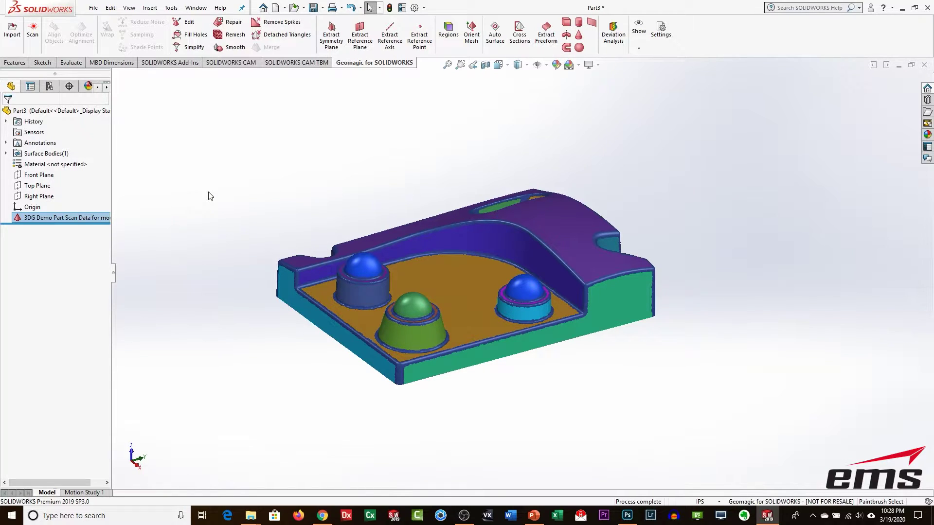
{"action": "middle_click_drag", "start_coordinate": [517, 109], "coordinate": [539, 192]}
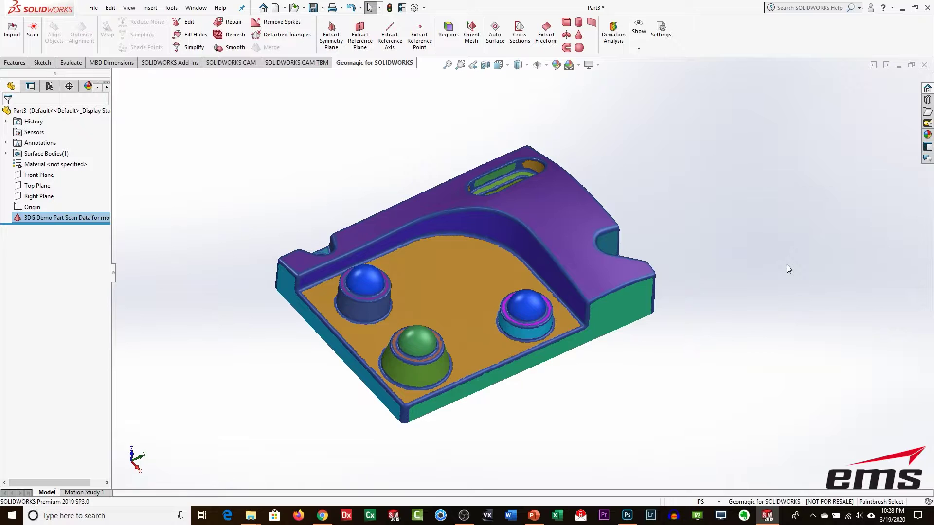
{"action": "mouse_move", "coordinate": [522, 430]}
{"action": "middle_mouse_down"}
{"action": "mouse_move", "coordinate": [521, 390]}
{"action": "mouse_move", "coordinate": [509, 430]}
{"action": "middle_mouse_up"}
{"action": "scroll", "coordinate": [510, 430], "scroll_direction": "down", "scroll_amount": 1}
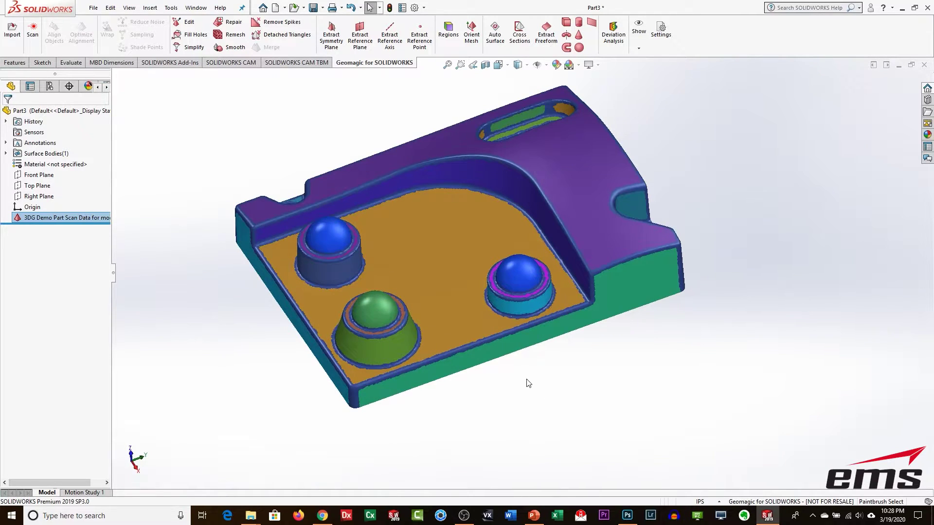
{"action": "middle_click_drag", "start_coordinate": [517, 375], "coordinate": [541, 408]}
{"action": "scroll", "coordinate": [542, 408], "scroll_direction": "up", "scroll_amount": 1}
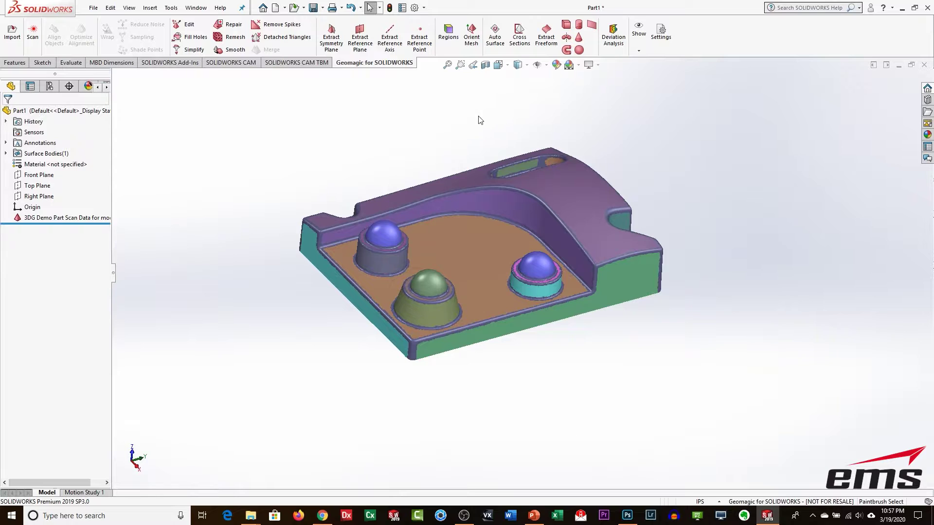
- Extract a reference plane from the flat pocket floor region around the three bosses
{"action": "left_click", "coordinate": [359, 41]}
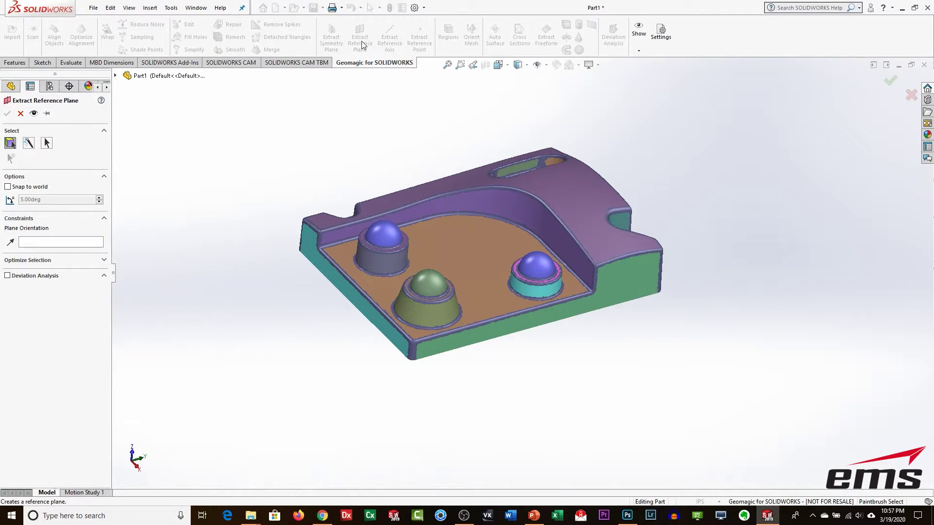
{"action": "left_click", "coordinate": [47, 148]}
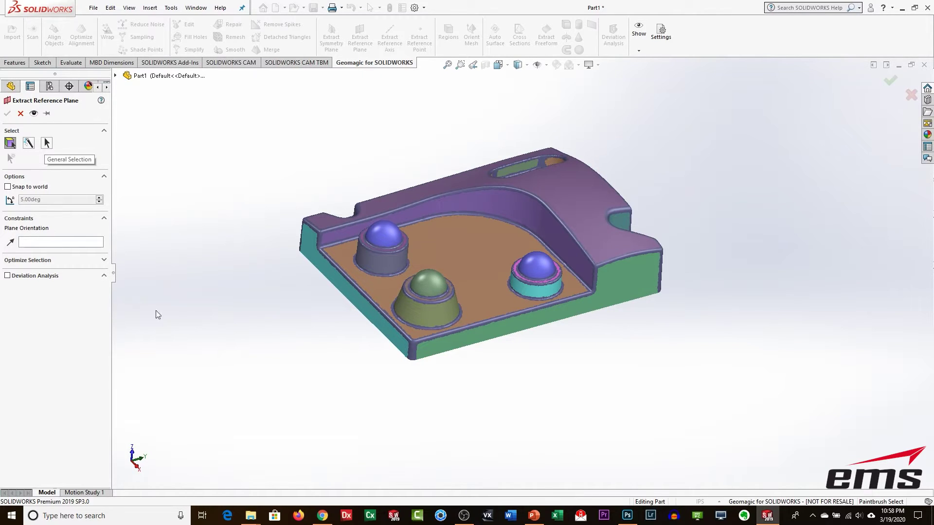
{"action": "left_click", "coordinate": [464, 238]}
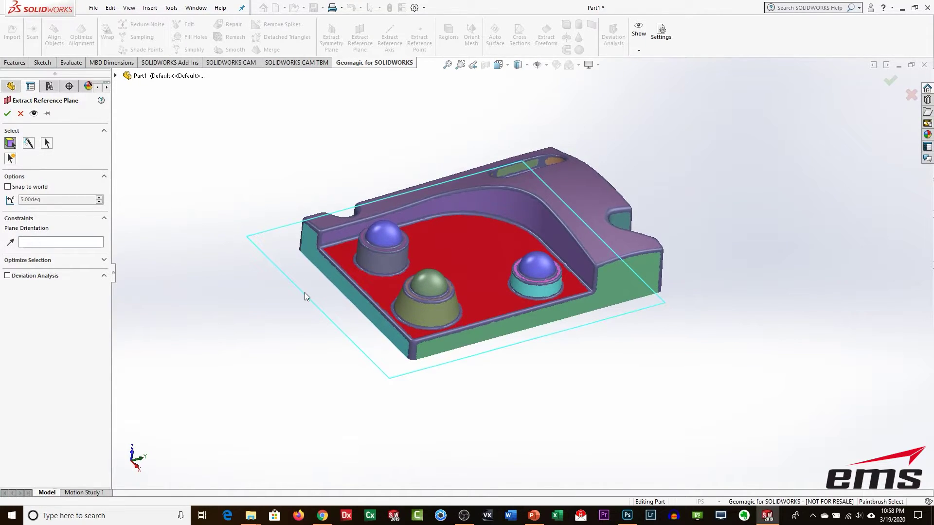
{"action": "left_click", "coordinate": [7, 115]}
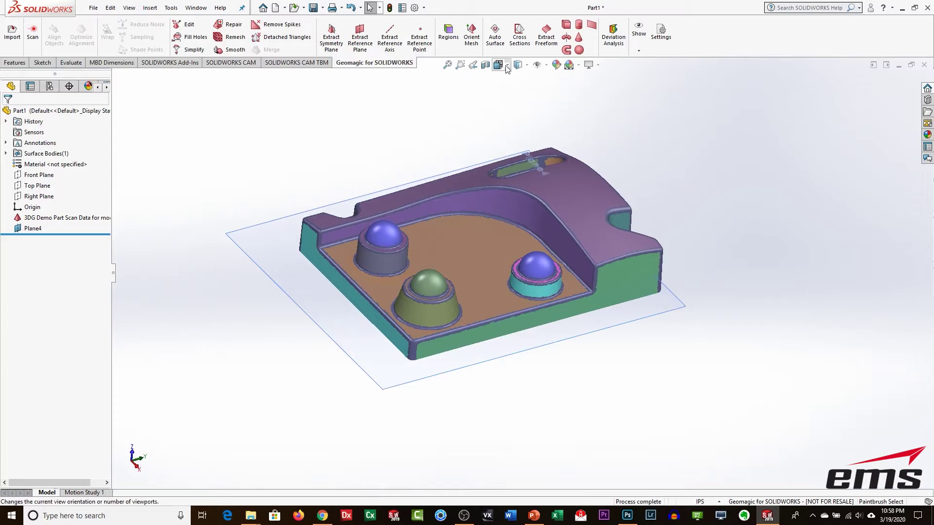
- Create a plane offset 0.5 in below the extracted pocket-floor plane, at the bottom of the part
{"action": "left_click", "coordinate": [506, 65]}
{"action": "left_click", "coordinate": [444, 352]}
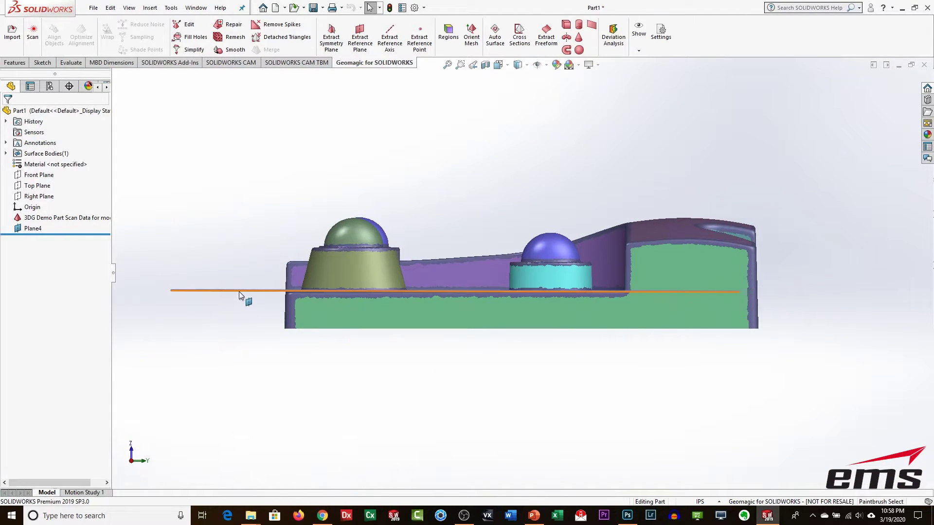
{"action": "left_click_drag", "start_coordinate": [238, 291], "coordinate": [244, 335], "text": "ctrl"}
{"action": "left_click", "coordinate": [66, 235]}
{"action": "left_click_drag", "start_coordinate": [68, 236], "coordinate": [2, 238]}
{"action": "key", "text": "BackSpace"}
{"action": "type", "text": ".5"}
{"action": "key", "text": "Return"}
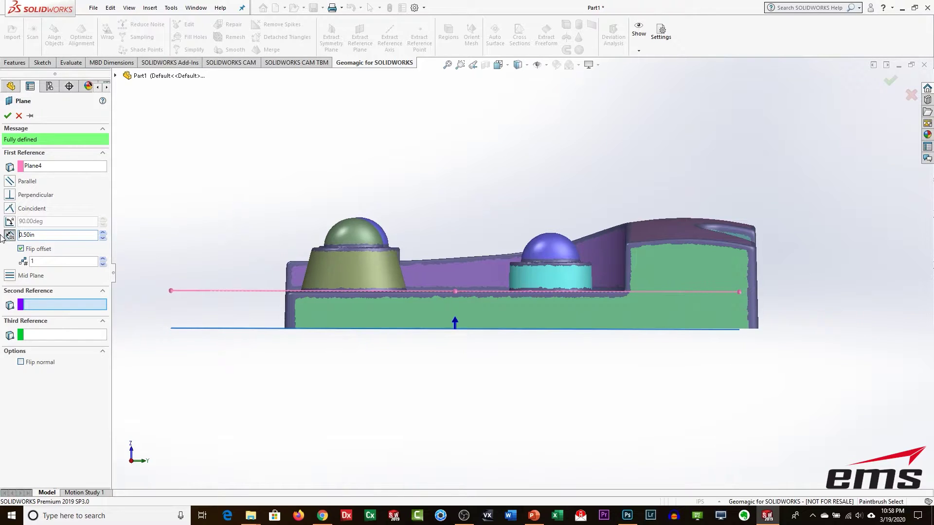
{"action": "left_click", "coordinate": [7, 115]}
{"action": "middle_click_drag", "start_coordinate": [380, 200], "coordinate": [422, 270]}
{"action": "scroll", "coordinate": [470, 292], "scroll_direction": "up", "scroll_amount": 1}
{"action": "middle_click_drag", "start_coordinate": [421, 182], "coordinate": [427, 183]}
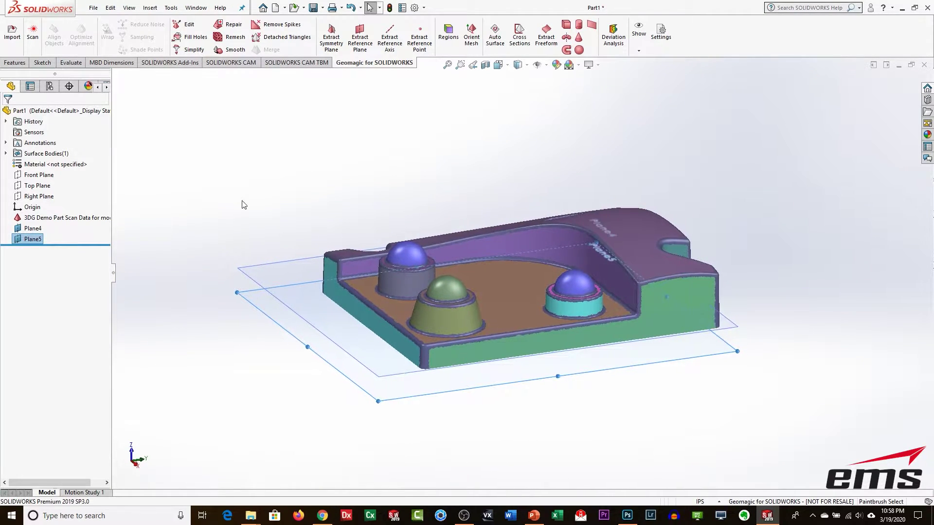
- Hide the pocket-floor plane and create a single cross section of the scan mesh at the lower offset plane
{"action": "left_click", "coordinate": [18, 231]}
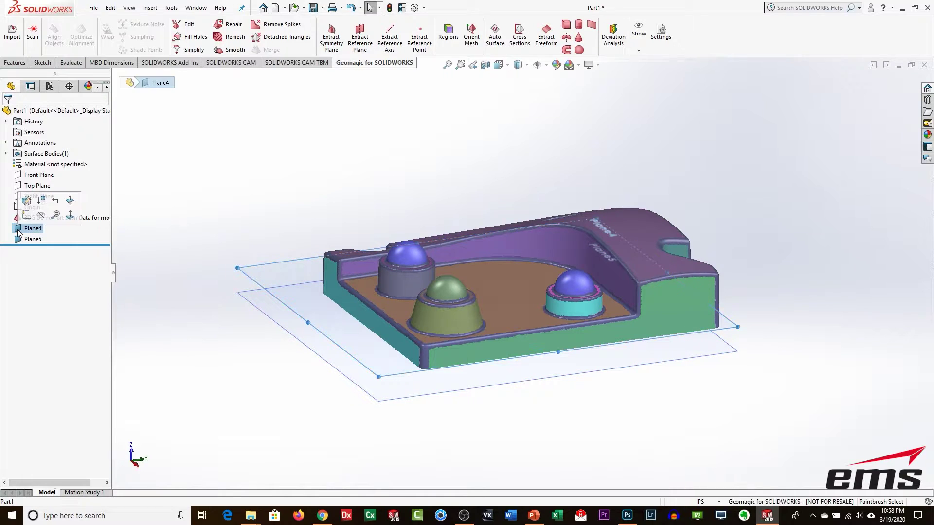
{"action": "left_click", "coordinate": [41, 215]}
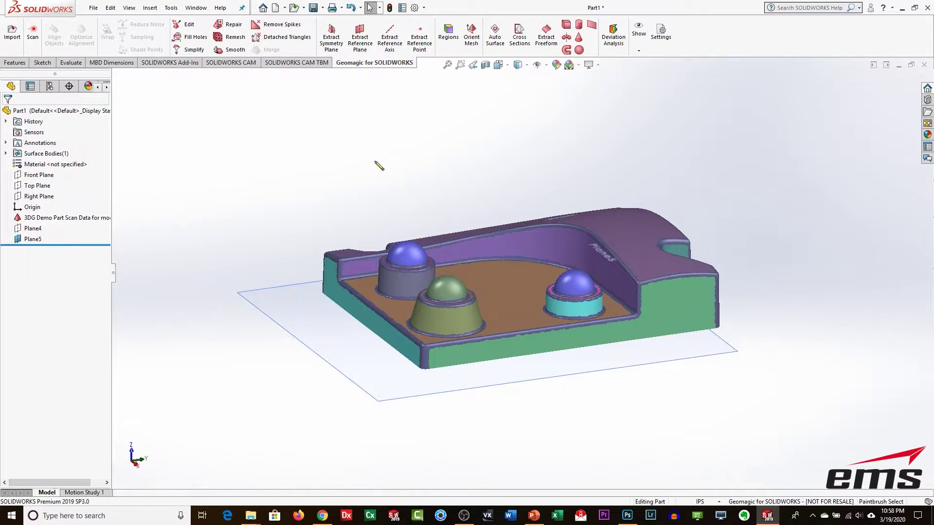
{"action": "left_click", "coordinate": [519, 40]}
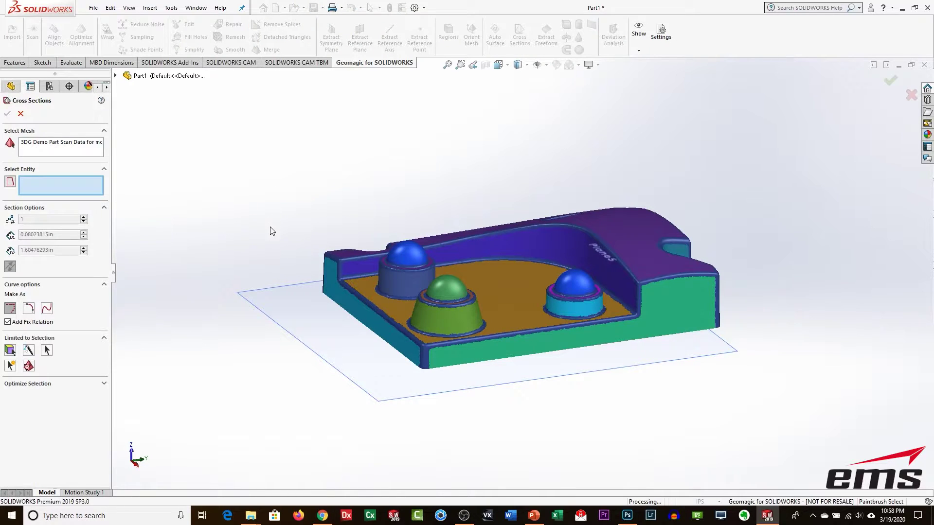
{"action": "left_click", "coordinate": [288, 298]}
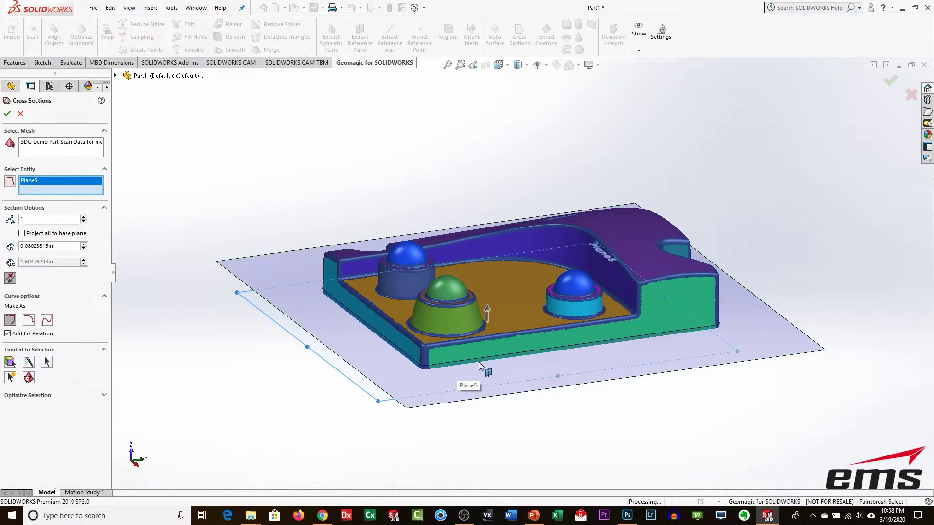
{"action": "left_click", "coordinate": [7, 113]}
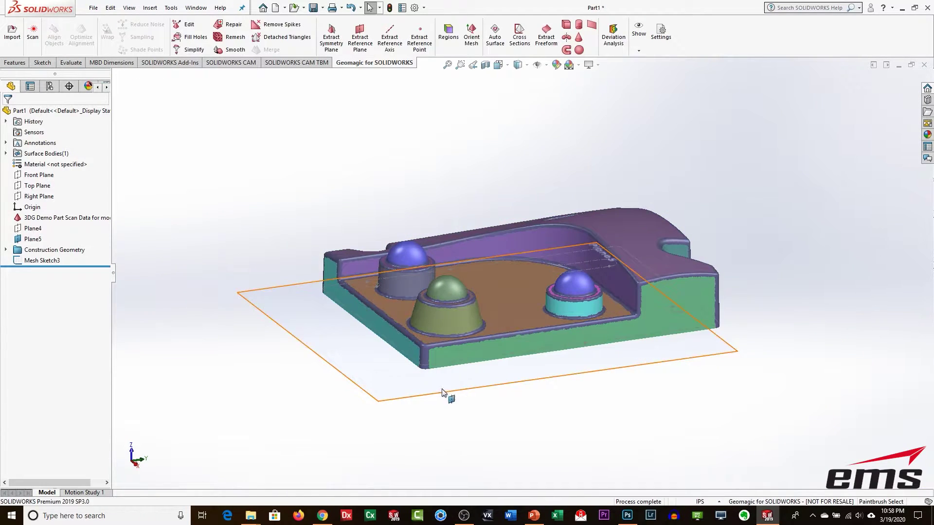
- Hide the scan mesh and view the cross-section curves straight on from above
{"action": "left_click", "coordinate": [16, 219]}
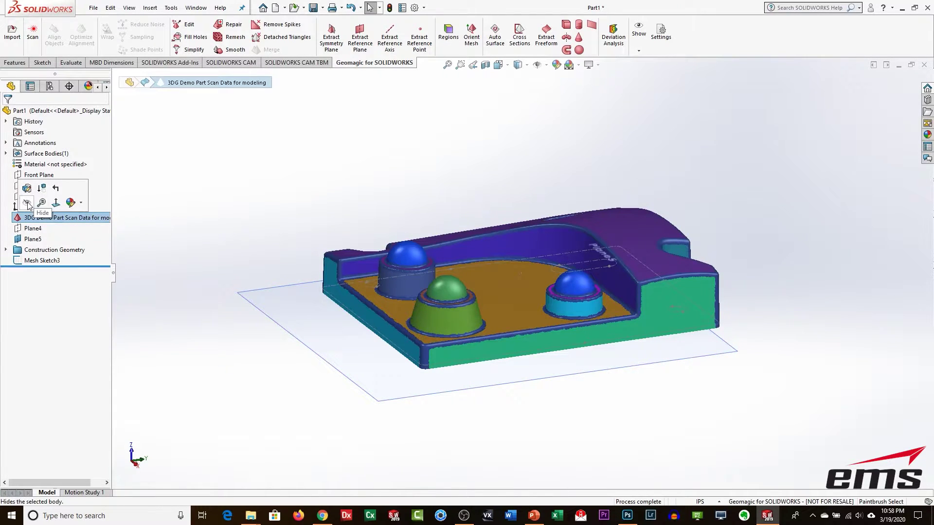
{"action": "left_click", "coordinate": [27, 202]}
{"action": "mouse_move", "coordinate": [423, 167]}
{"action": "middle_mouse_down"}
{"action": "mouse_move", "coordinate": [431, 300]}
{"action": "mouse_move", "coordinate": [421, 206]}
{"action": "mouse_move", "coordinate": [419, 312]}
{"action": "middle_mouse_up"}
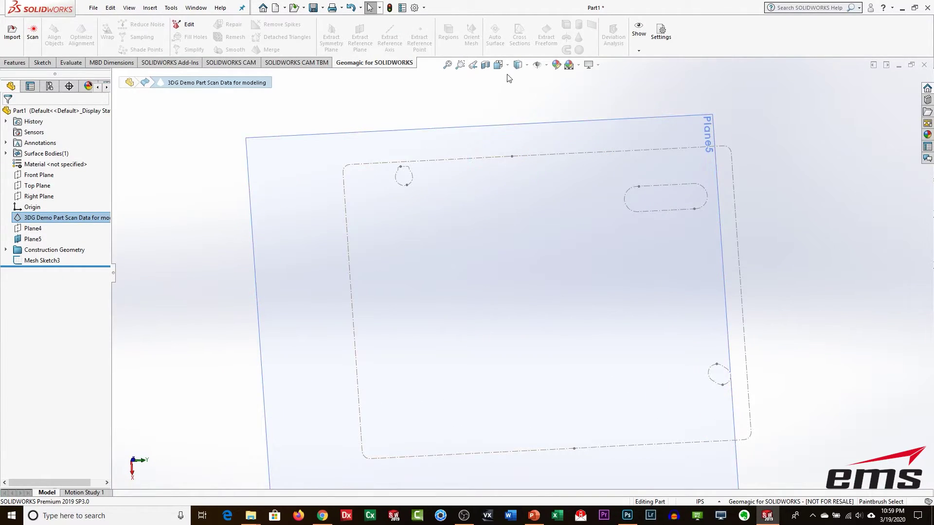
{"action": "left_click", "coordinate": [498, 65]}
{"action": "left_click", "coordinate": [406, 335]}
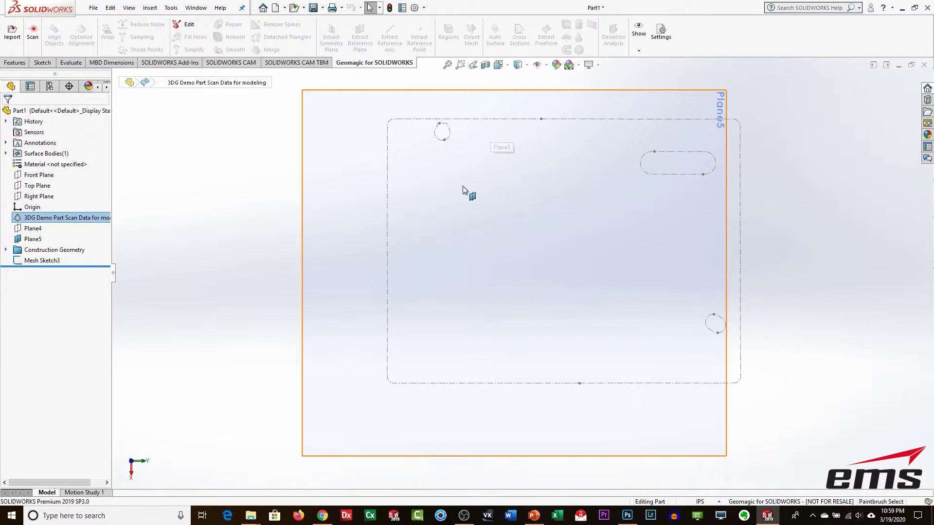
- Sketch a corner rectangle about 6.30 by 4.72 in on the lower offset plane, tracing the outer cross-section outline
{"action": "left_click", "coordinate": [43, 63]}
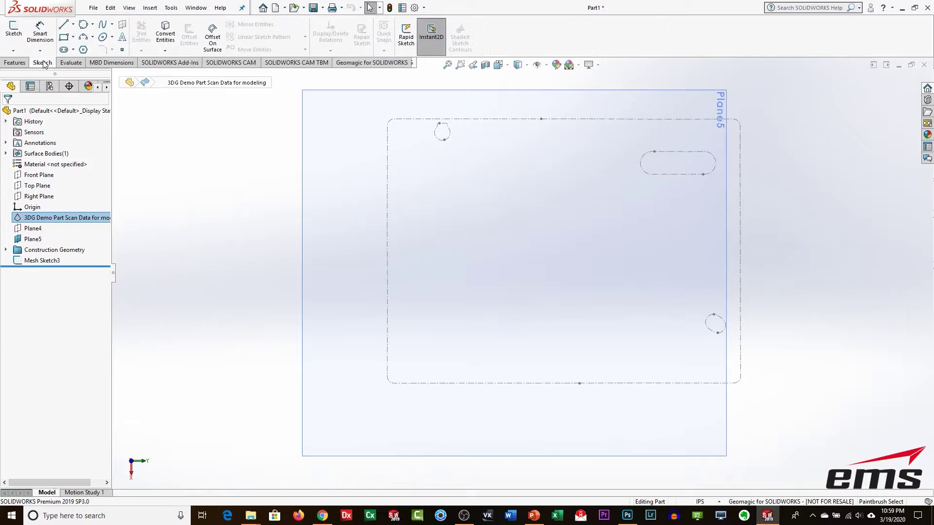
{"action": "left_click", "coordinate": [13, 29]}
{"action": "left_click", "coordinate": [334, 146]}
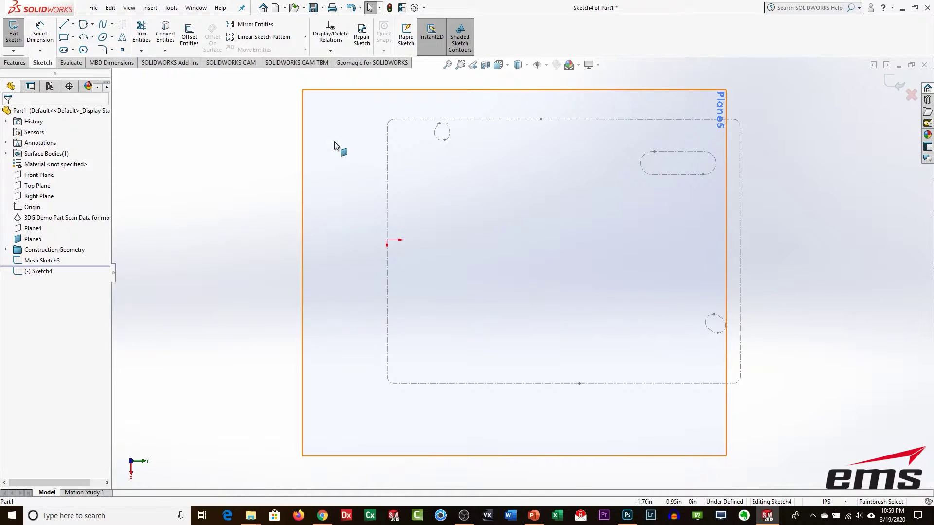
{"action": "left_click", "coordinate": [66, 38]}
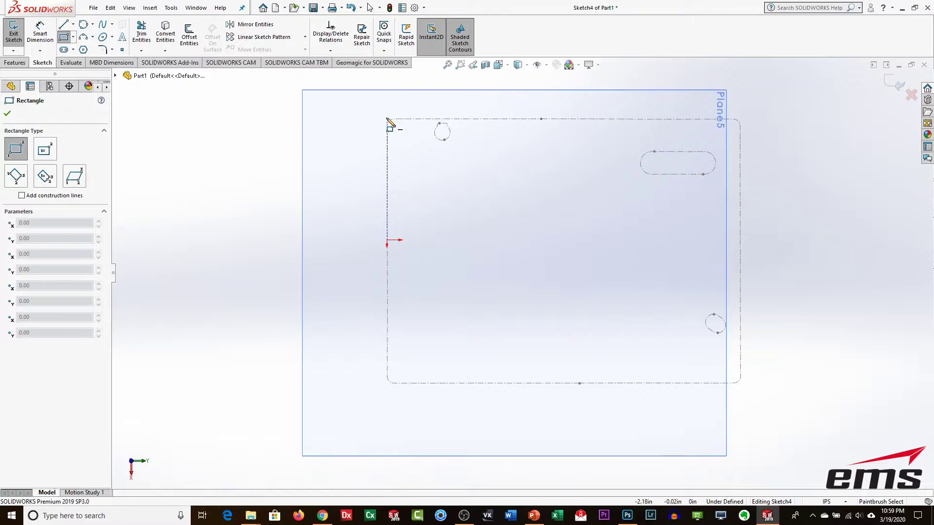
{"action": "left_click", "coordinate": [388, 119]}
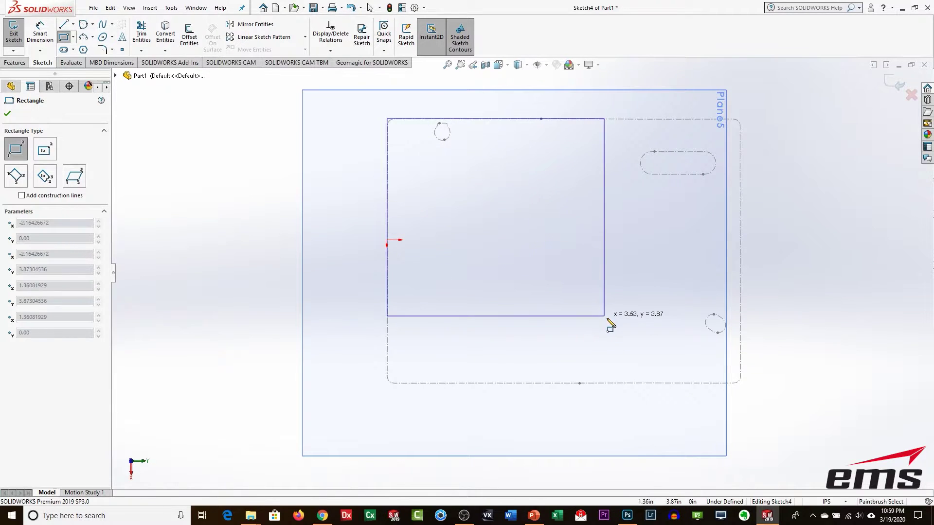
{"action": "left_click", "coordinate": [740, 383]}
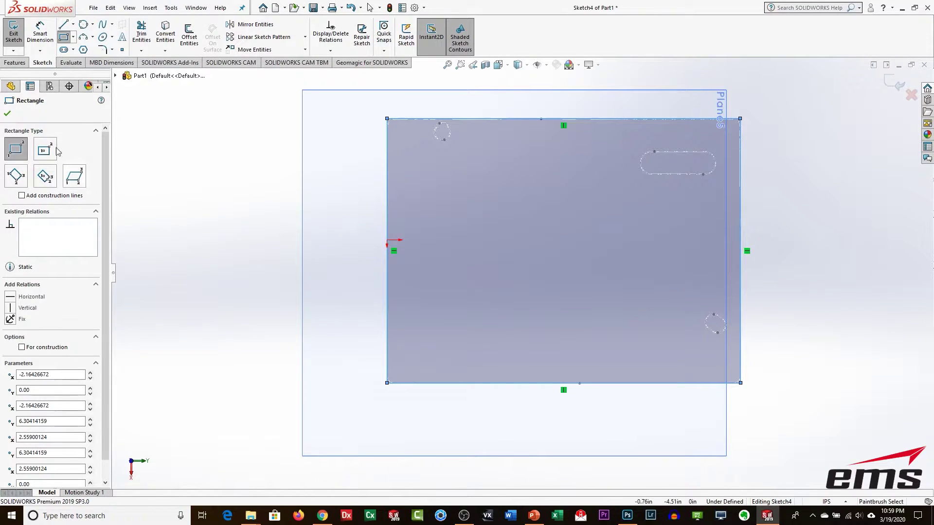
{"action": "left_click", "coordinate": [8, 113]}
{"action": "mouse_move", "coordinate": [513, 405]}
{"action": "middle_mouse_down"}
{"action": "mouse_move", "coordinate": [524, 229]}
{"action": "mouse_move", "coordinate": [548, 215]}
{"action": "mouse_move", "coordinate": [541, 252]}
{"action": "middle_mouse_up"}
{"action": "left_click", "coordinate": [14, 33]}
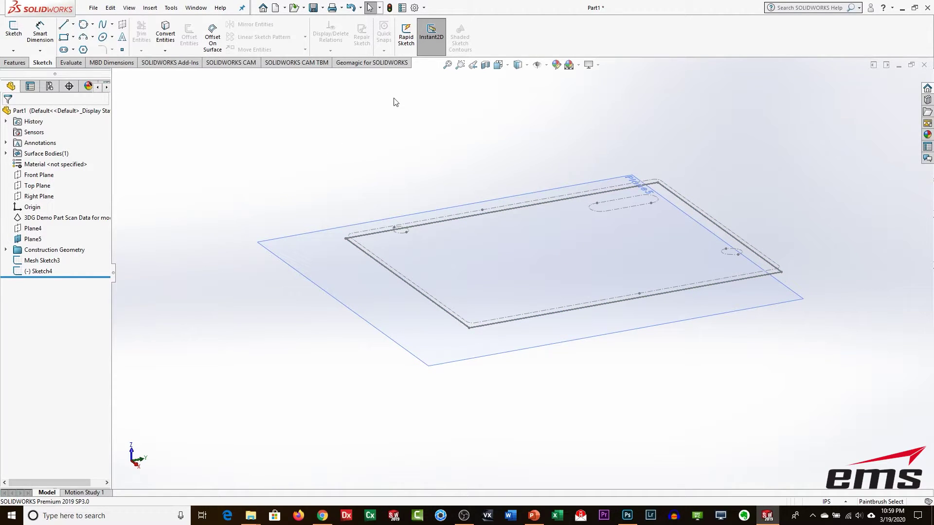
- Show the scan mesh and extract a new freeform surface from its curved top face region using the Projection method
{"action": "left_click", "coordinate": [18, 221]}
{"action": "left_click", "coordinate": [24, 204]}
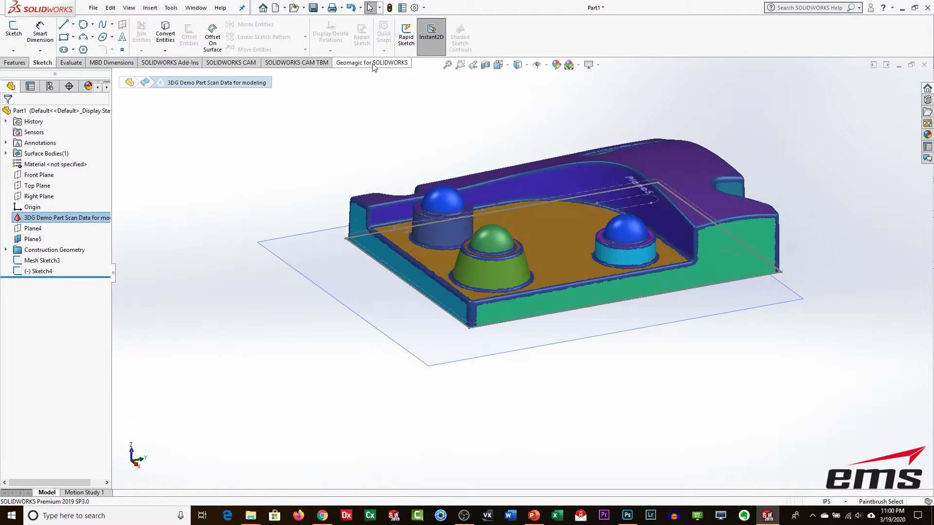
{"action": "left_click", "coordinate": [374, 64]}
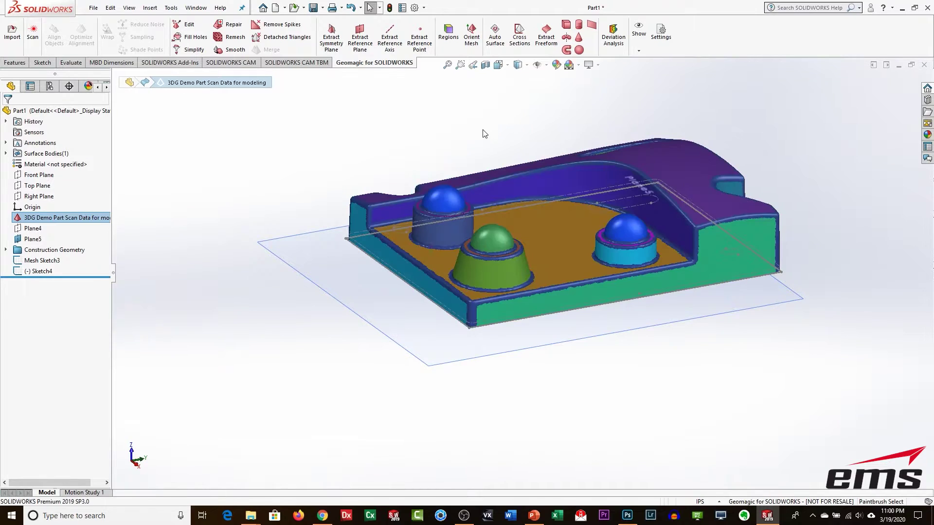
{"action": "left_click", "coordinate": [545, 39]}
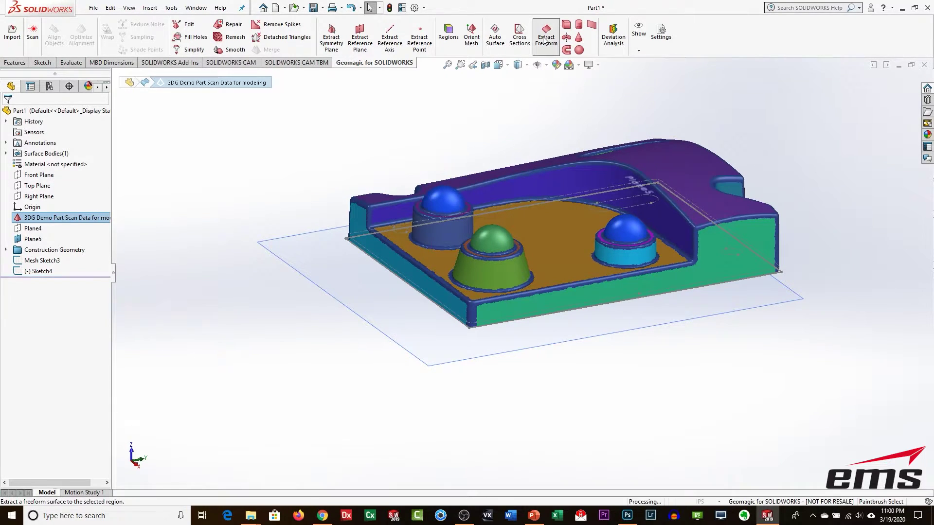
{"action": "left_click", "coordinate": [661, 164]}
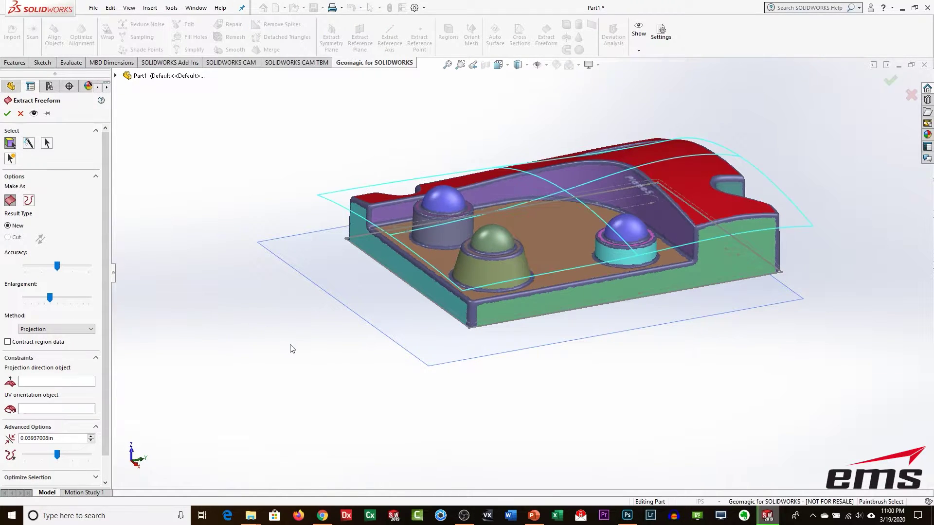
{"action": "middle_click_drag", "start_coordinate": [422, 367], "coordinate": [404, 411]}
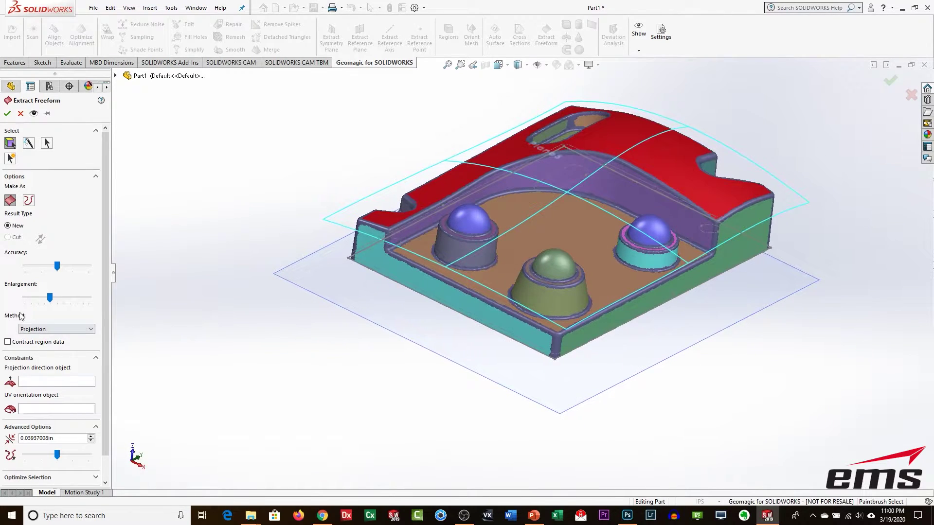
{"action": "mouse_move", "coordinate": [50, 303]}
{"action": "left_click", "coordinate": [7, 114]}
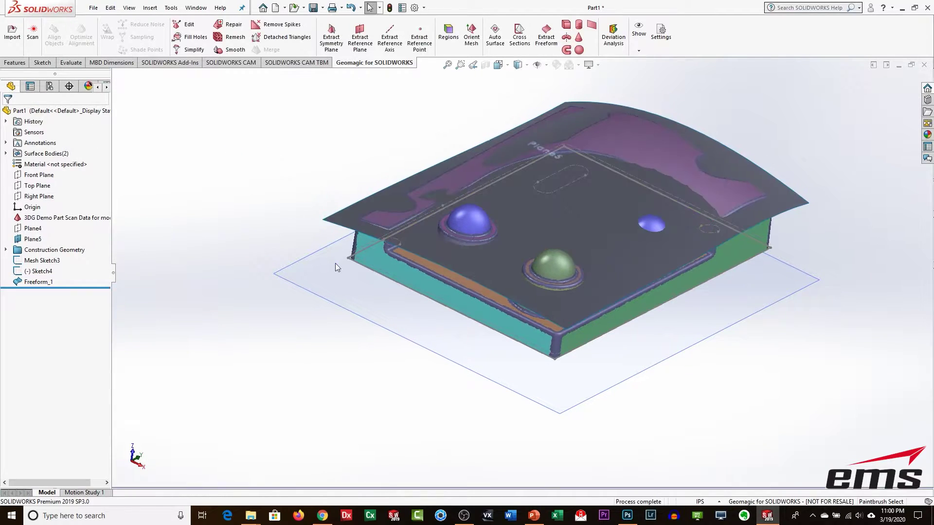
- Run a Deviation Analysis of the freeform surface against the scan mesh, and examine the color map from several angles
{"action": "middle_click_drag", "start_coordinate": [448, 339], "coordinate": [432, 328]}
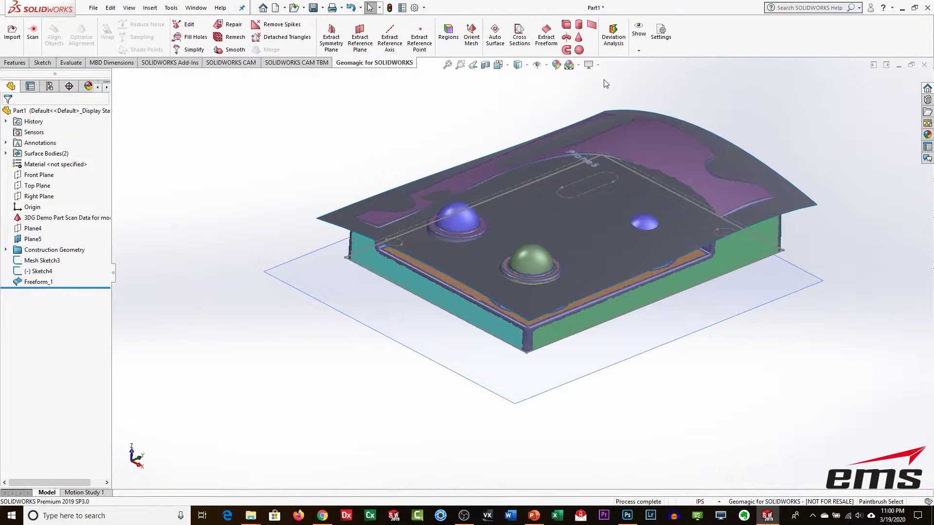
{"action": "left_click", "coordinate": [613, 38]}
{"action": "left_click", "coordinate": [71, 182]}
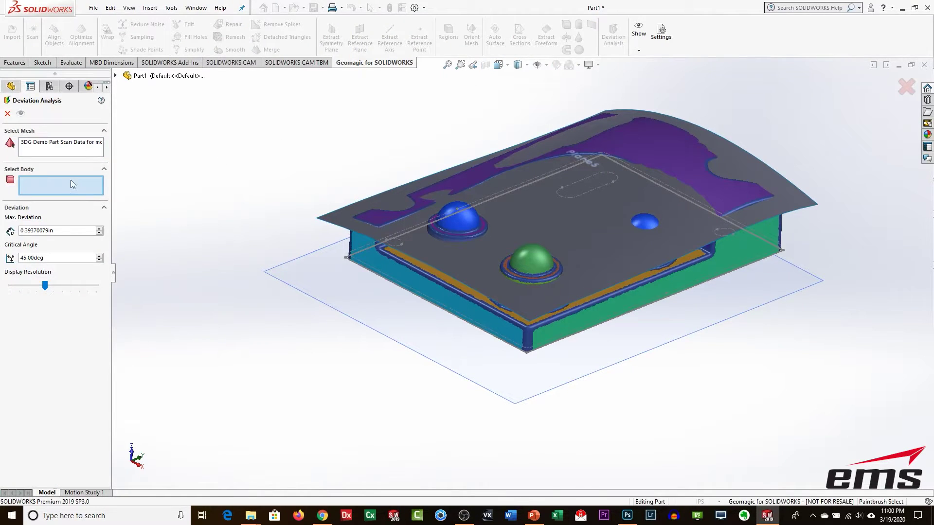
{"action": "left_click", "coordinate": [380, 199]}
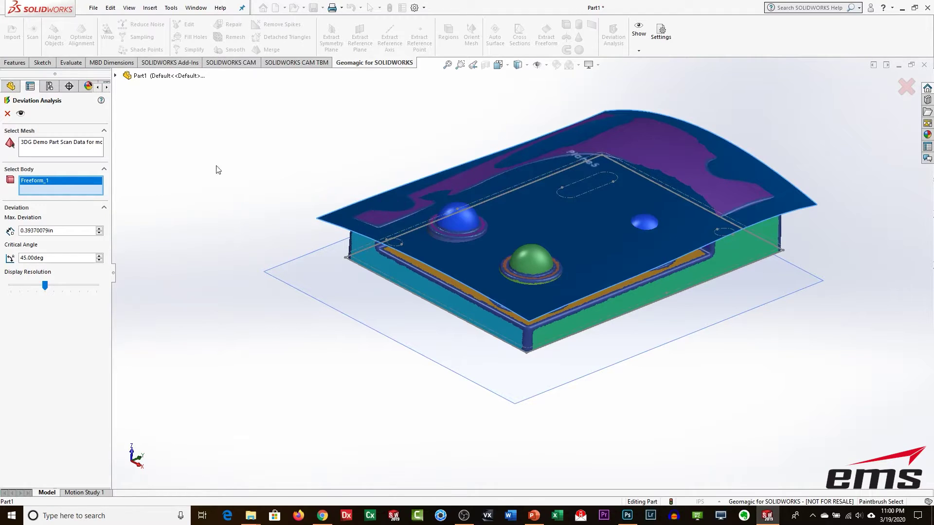
{"action": "left_click", "coordinate": [20, 114]}
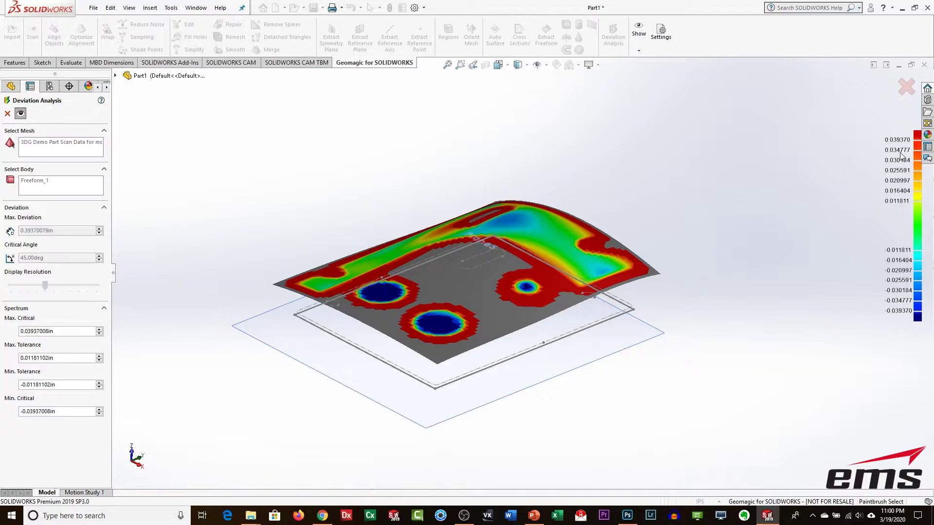
{"action": "middle_click_drag", "start_coordinate": [507, 261], "coordinate": [500, 300]}
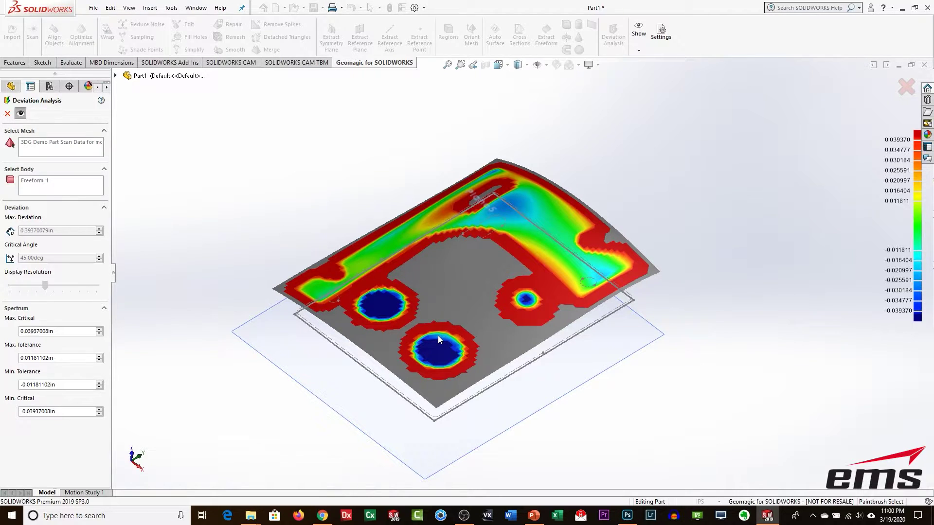
{"action": "middle_click_drag", "start_coordinate": [433, 299], "coordinate": [431, 258]}
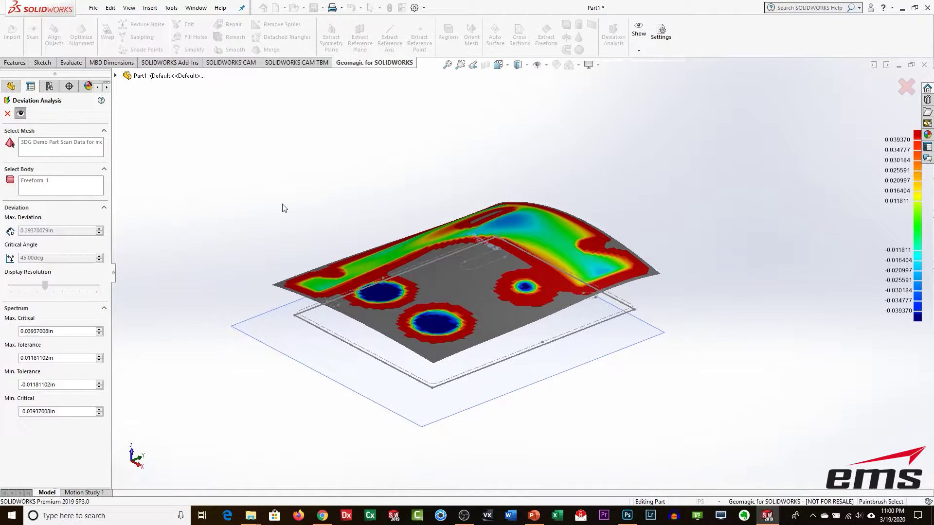
{"action": "left_click", "coordinate": [7, 115]}
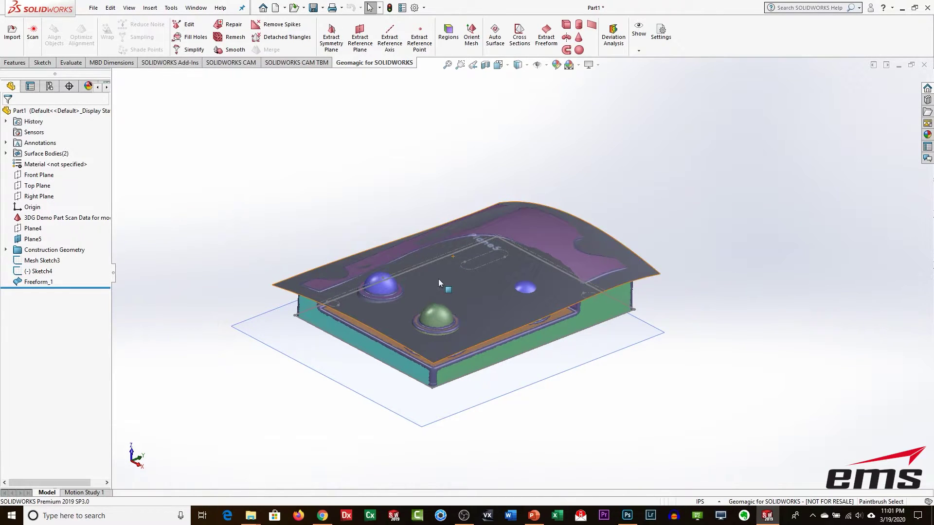
- Hide the scan mesh and extrude the rectangle sketch up to the freeform surface
{"action": "middle_click_drag", "start_coordinate": [439, 279], "coordinate": [471, 237], "text": "ctrl"}
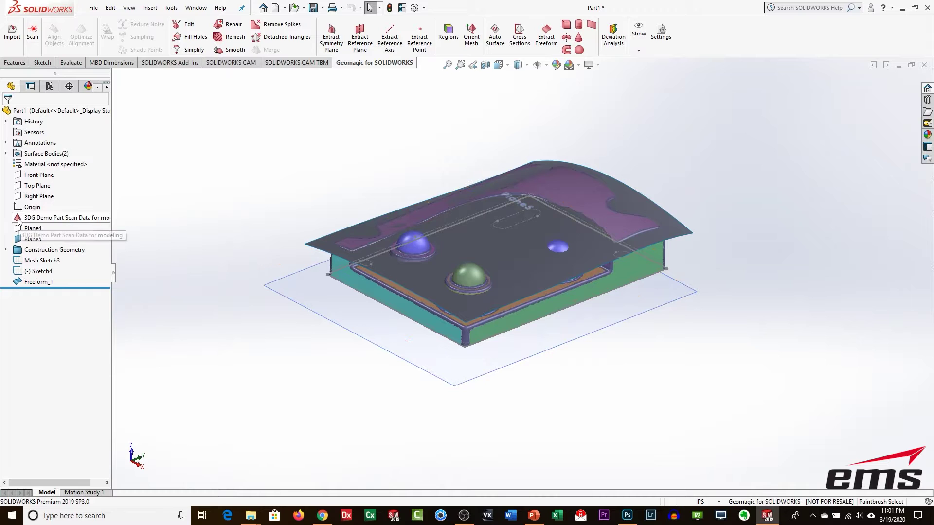
{"action": "left_click", "coordinate": [54, 218]}
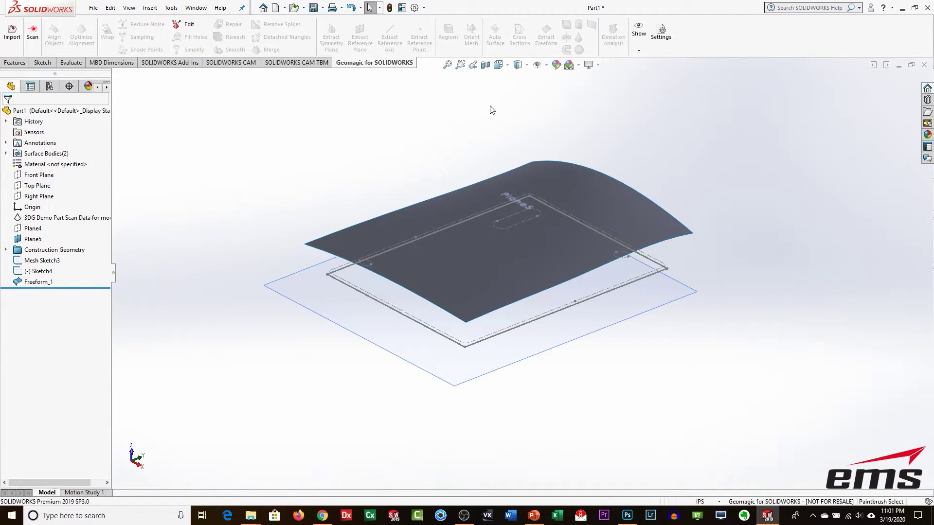
{"action": "left_click", "coordinate": [15, 63]}
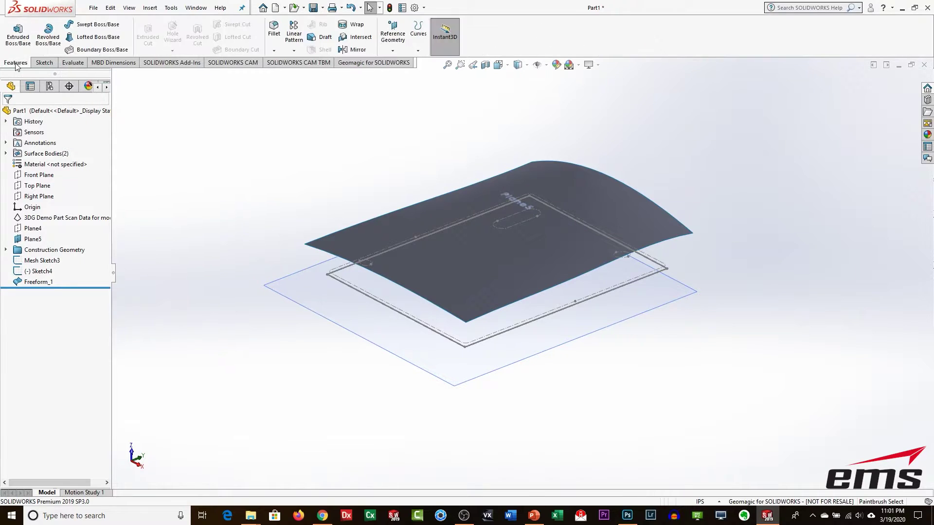
{"action": "left_click", "coordinate": [19, 39]}
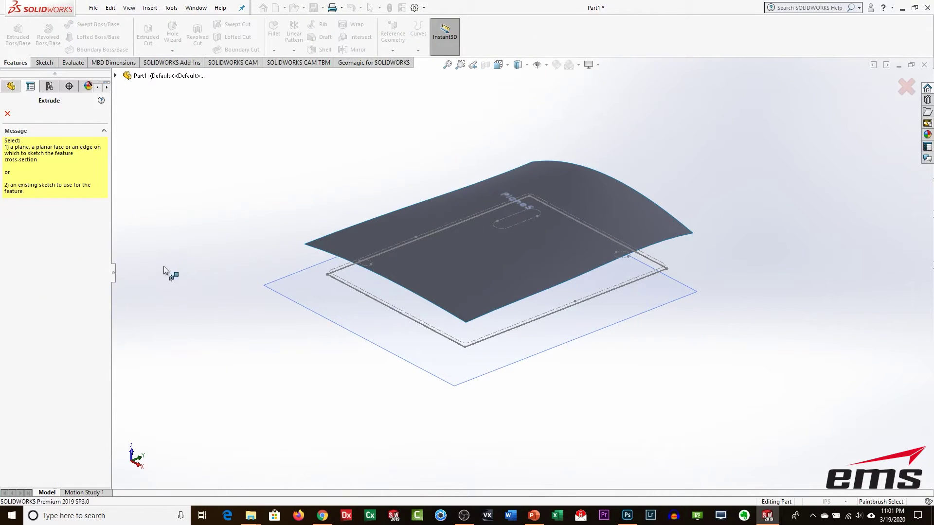
{"action": "left_click", "coordinate": [116, 76]}
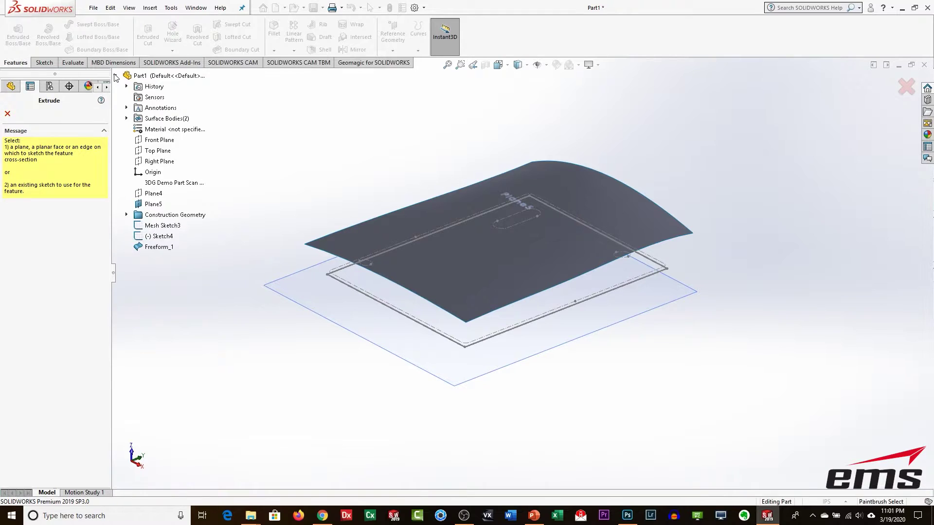
{"action": "left_click", "coordinate": [156, 236]}
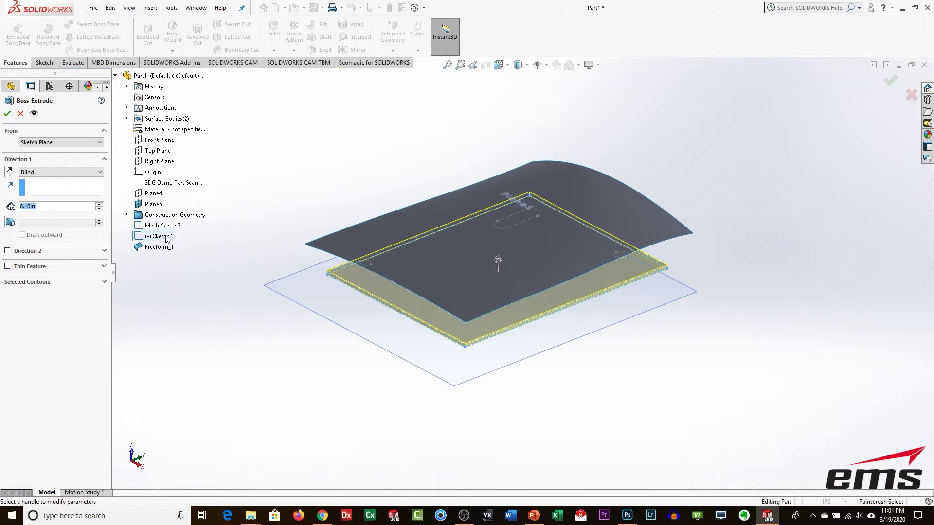
{"action": "left_click", "coordinate": [63, 172]}
{"action": "left_click", "coordinate": [38, 193]}
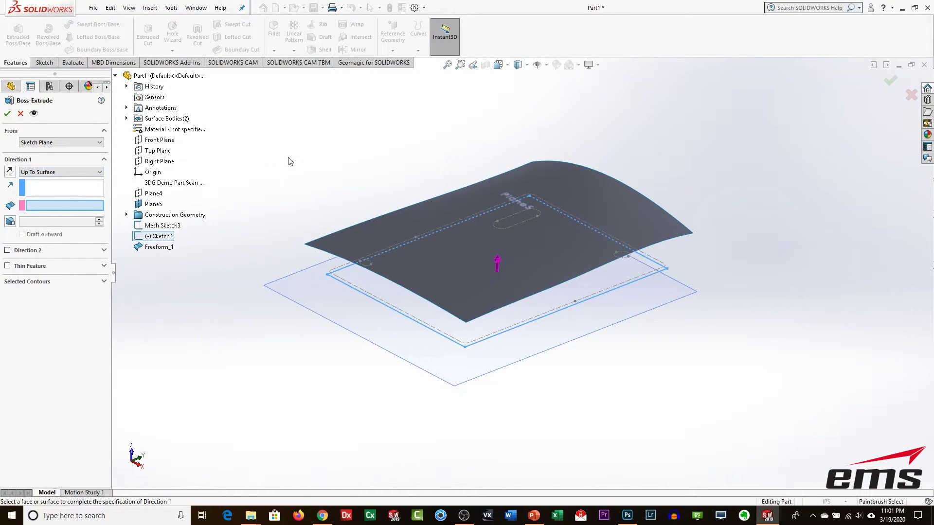
{"action": "left_click", "coordinate": [356, 234]}
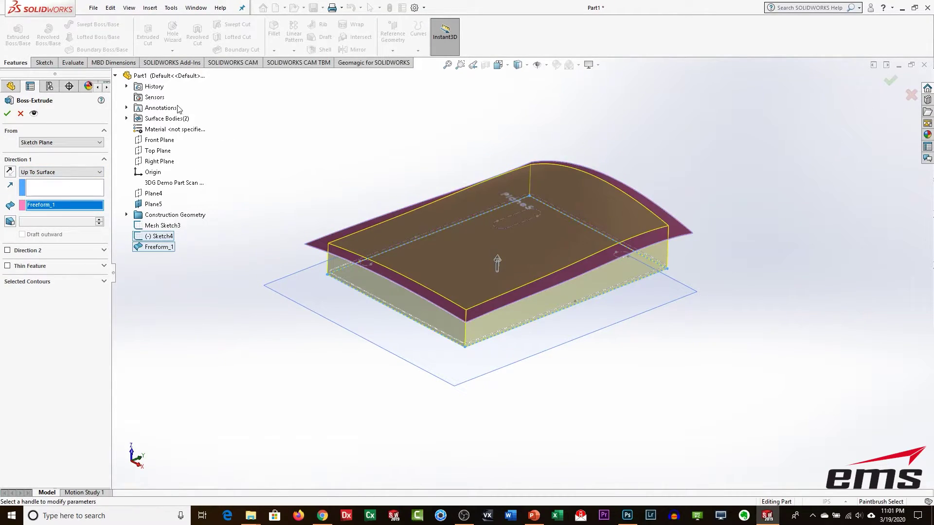
{"action": "left_click", "coordinate": [7, 114]}
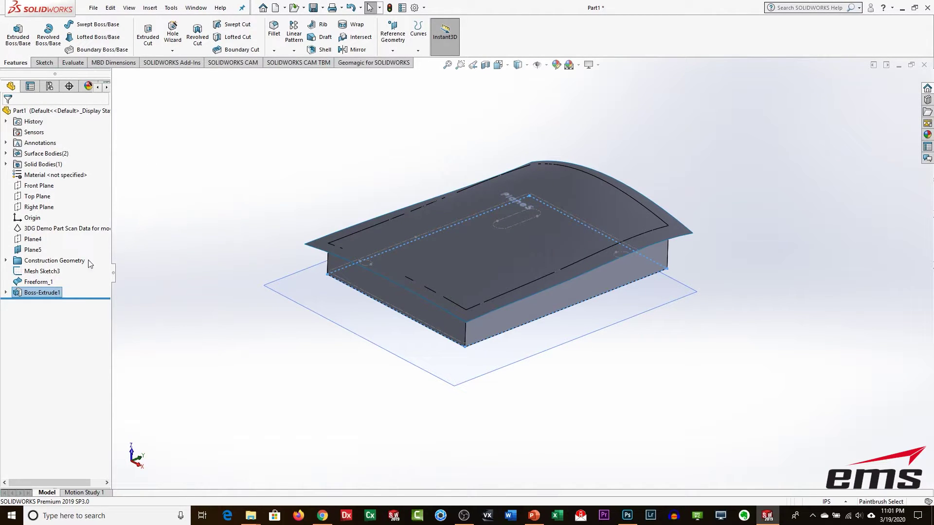
- Hide the freeform surface and check the extruded block with its curved top
{"action": "left_click", "coordinate": [22, 280]}
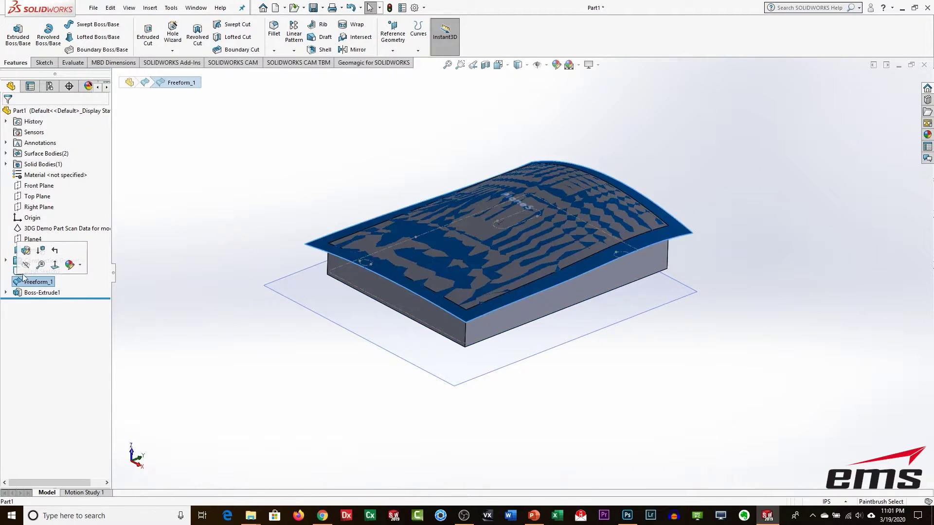
{"action": "left_click", "coordinate": [26, 264]}
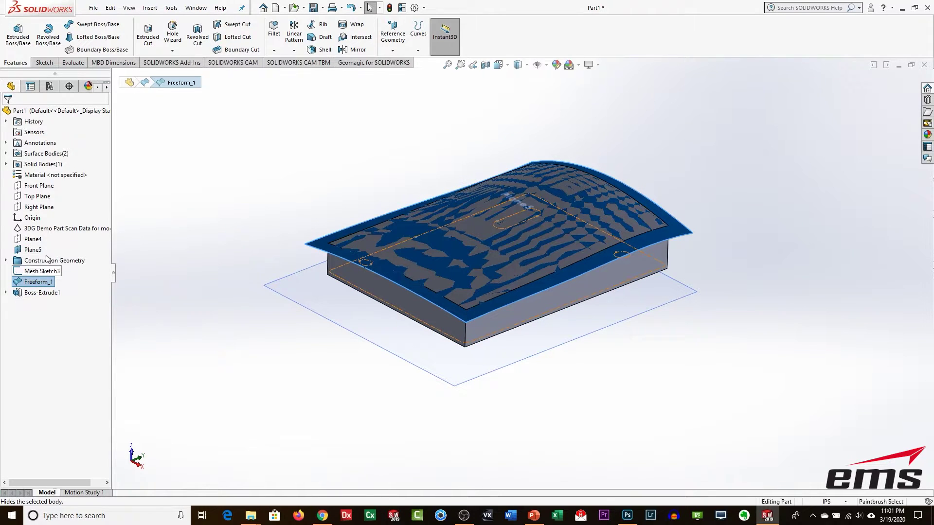
{"action": "left_click", "coordinate": [287, 167]}
{"action": "mouse_move", "coordinate": [567, 337]}
{"action": "middle_mouse_down"}
{"action": "mouse_move", "coordinate": [544, 218]}
{"action": "mouse_move", "coordinate": [546, 309]}
{"action": "mouse_move", "coordinate": [574, 335]}
{"action": "mouse_move", "coordinate": [565, 342]}
{"action": "middle_mouse_up"}
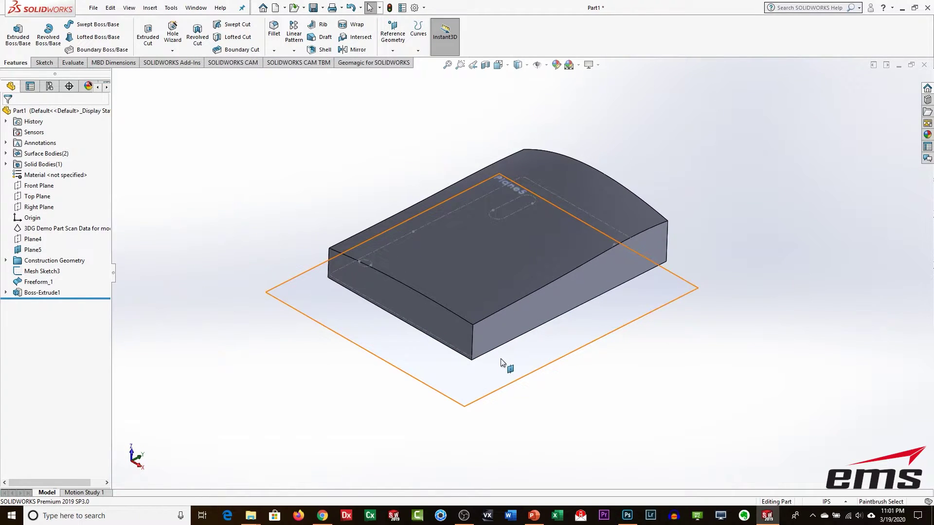
{"action": "mouse_move", "coordinate": [484, 273]}
{"action": "middle_mouse_down"}
{"action": "mouse_move", "coordinate": [446, 196]}
{"action": "mouse_move", "coordinate": [485, 273]}
{"action": "mouse_move", "coordinate": [479, 239]}
{"action": "mouse_move", "coordinate": [473, 257]}
{"action": "middle_mouse_up"}
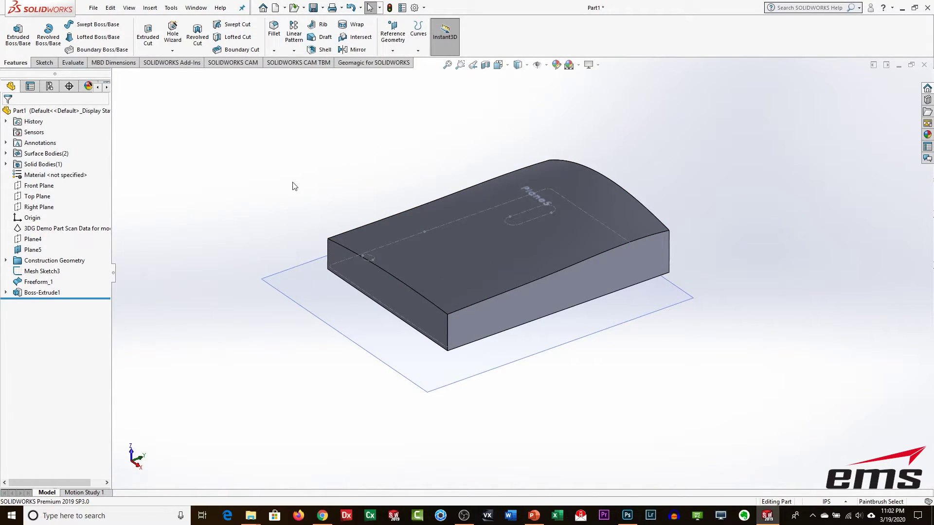
- Show the scan mesh again and hide the extruded block
{"action": "left_click", "coordinate": [49, 229]}
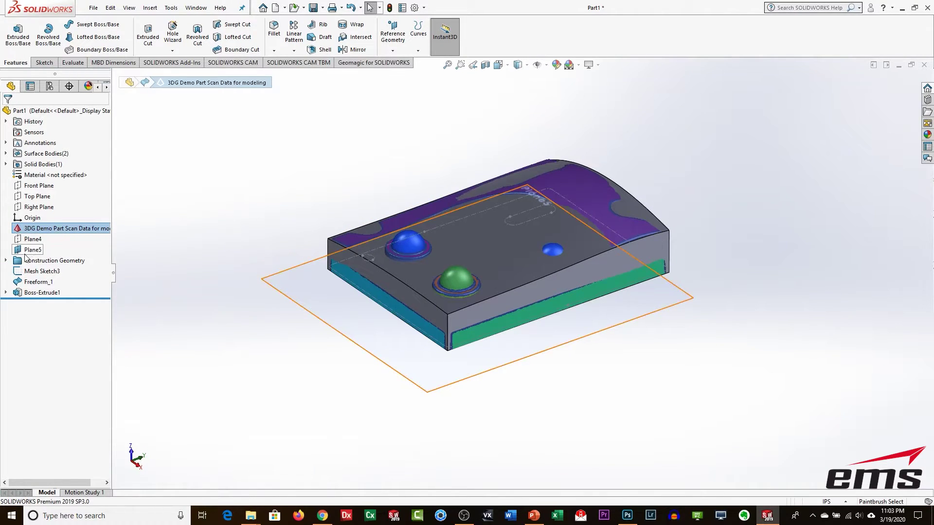
{"action": "left_click", "coordinate": [39, 293]}
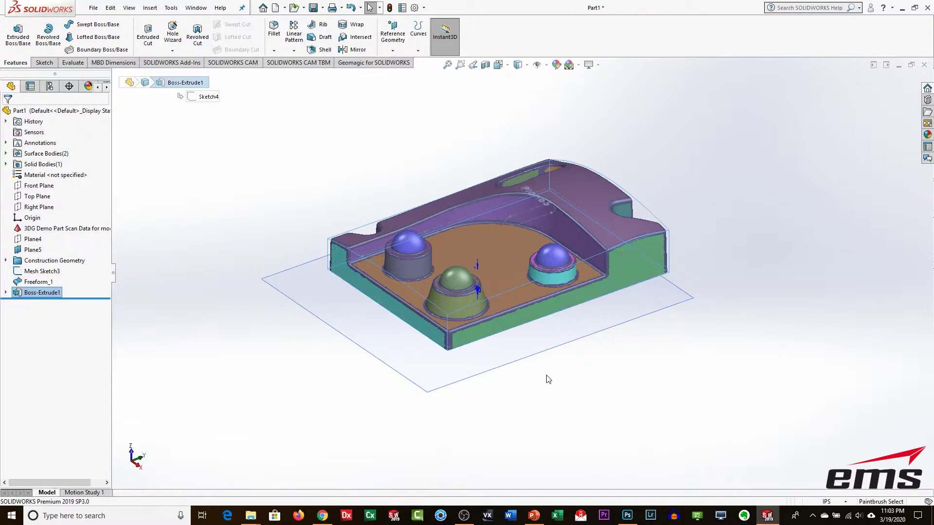
{"action": "mouse_move", "coordinate": [554, 370]}
{"action": "middle_mouse_down"}
{"action": "mouse_move", "coordinate": [548, 350]}
{"action": "mouse_move", "coordinate": [552, 385]}
{"action": "middle_mouse_up"}
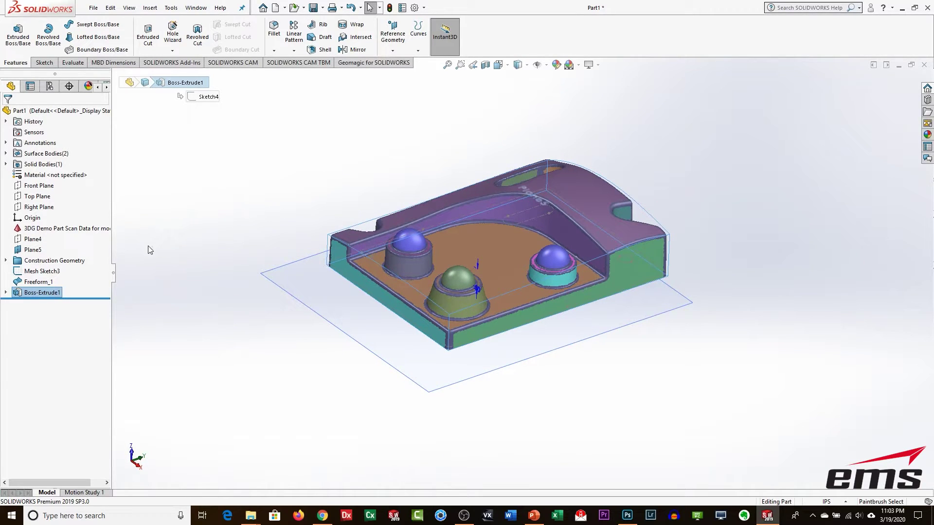
- Show the pocket-floor plane, and hide the lower offset plane and its cross-section sketch
{"action": "left_click", "coordinate": [31, 239]}
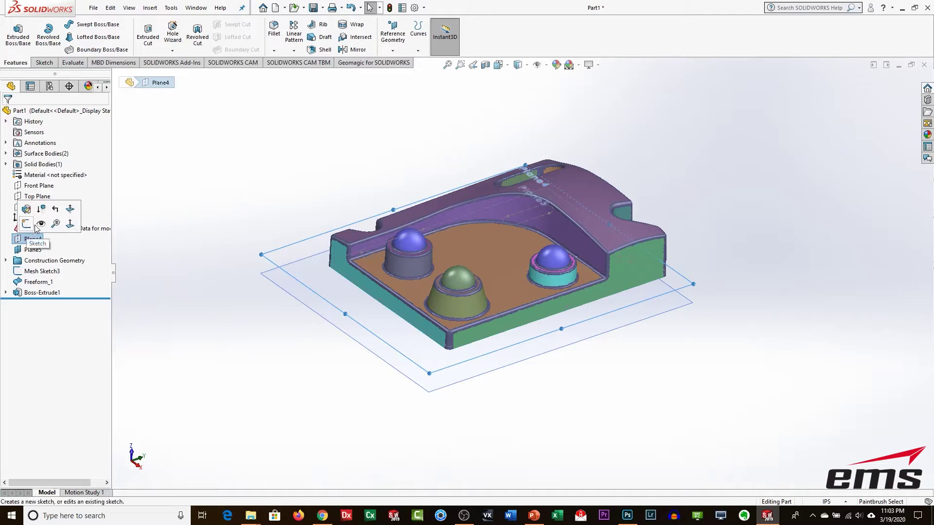
{"action": "left_click", "coordinate": [32, 249]}
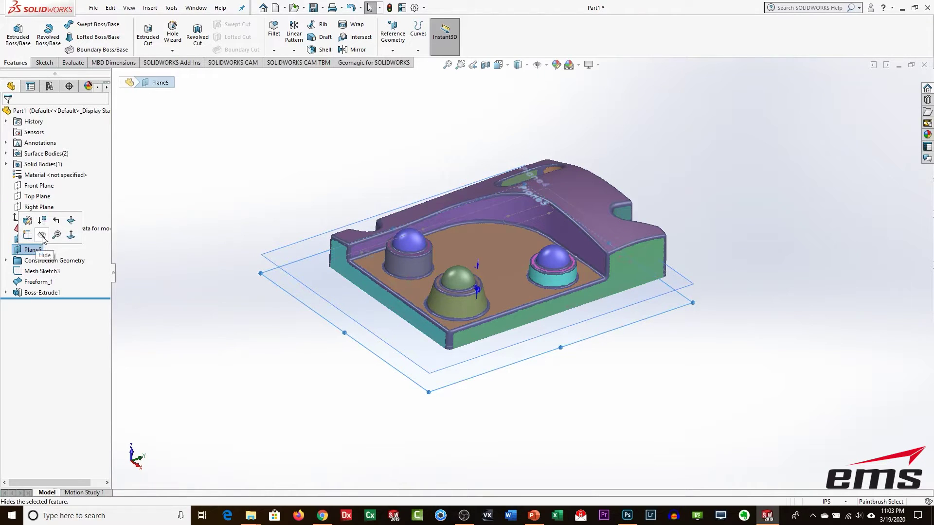
{"action": "left_click", "coordinate": [42, 236]}
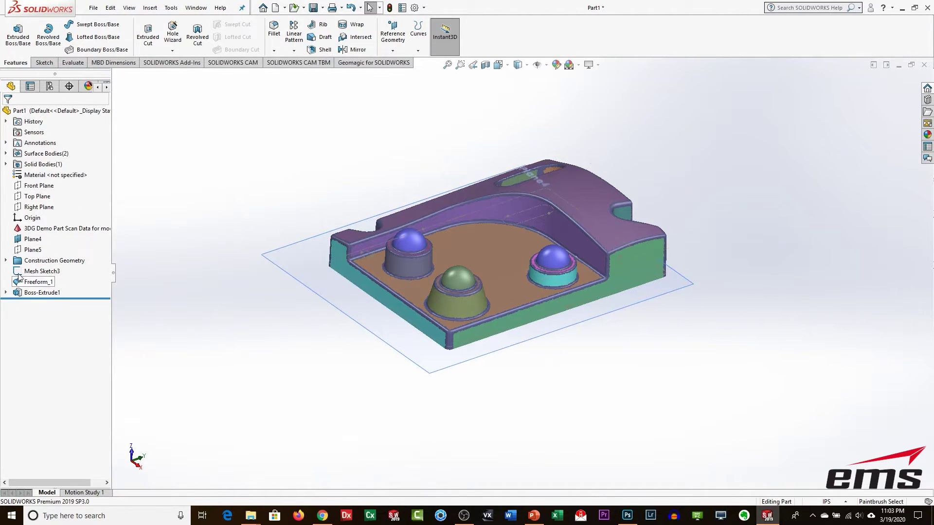
{"action": "left_click", "coordinate": [28, 261]}
{"action": "left_click", "coordinate": [42, 271]}
{"action": "left_click", "coordinate": [92, 246]}
{"action": "middle_click_drag", "start_coordinate": [321, 154], "coordinate": [486, 204]}
- Start a single cross section of the scan mesh based on the pocket-floor plane
{"action": "left_click", "coordinate": [374, 63]}
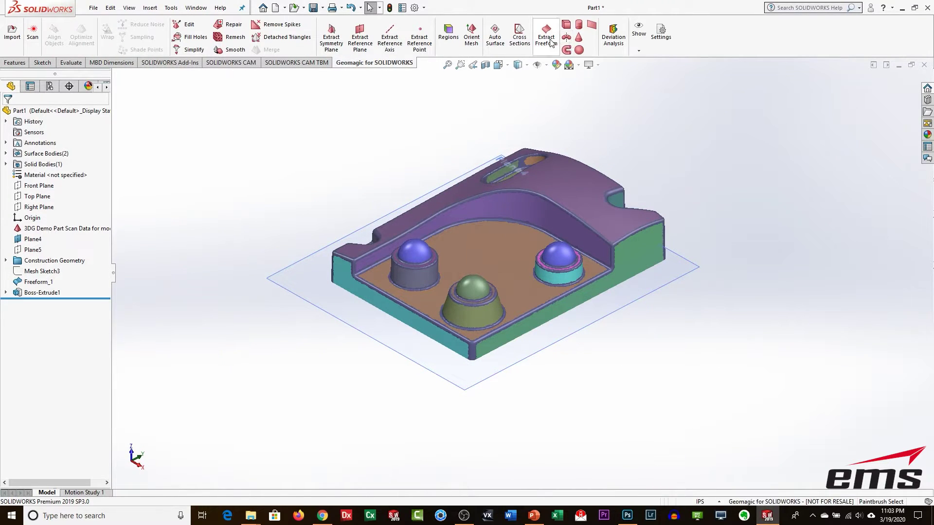
{"action": "left_click", "coordinate": [517, 40]}
{"action": "left_click", "coordinate": [294, 264]}
{"action": "middle_click_drag", "start_coordinate": [431, 382], "coordinate": [425, 351]}
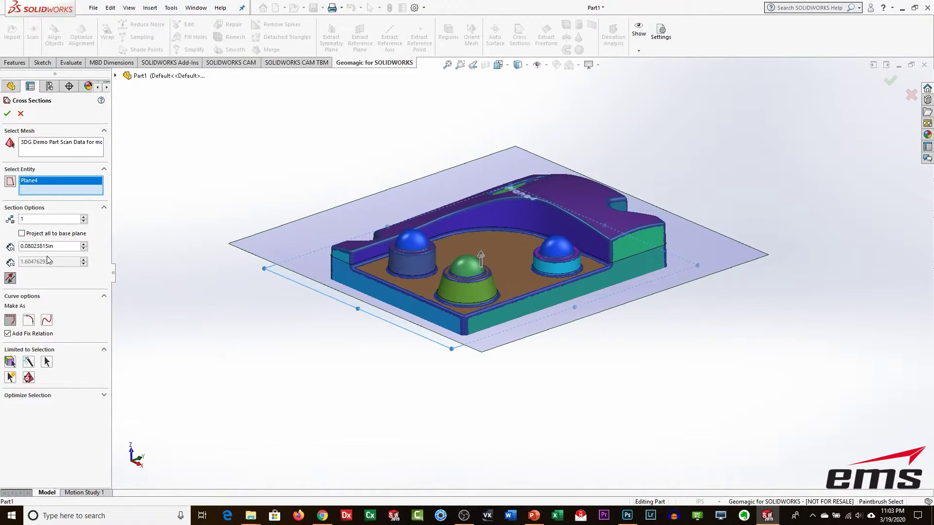
- Create the mesh cross-section sketch at Plane4 with one section, and hide the scan data mesh
{"action": "mouse_move", "coordinate": [494, 310]}
{"action": "middle_mouse_down"}
{"action": "mouse_move", "coordinate": [490, 284]}
{"action": "mouse_move", "coordinate": [487, 307]}
{"action": "middle_mouse_up"}
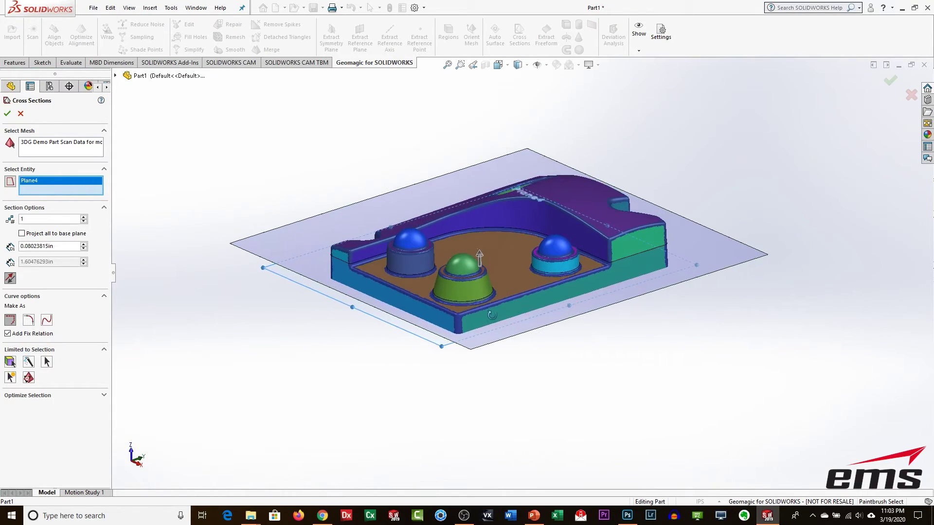
{"action": "left_click", "coordinate": [7, 114]}
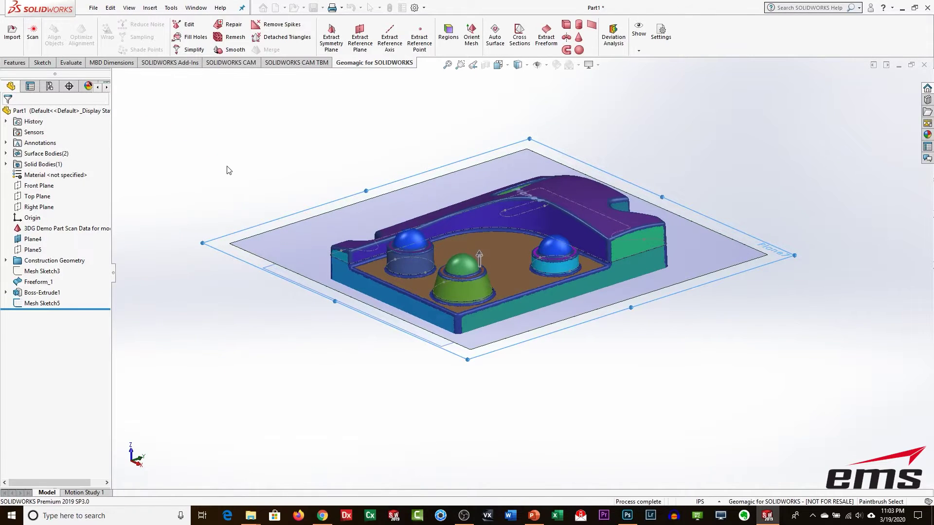
{"action": "left_click", "coordinate": [20, 228]}
{"action": "left_click", "coordinate": [57, 217]}
{"action": "mouse_move", "coordinate": [439, 189]}
{"action": "middle_mouse_down"}
{"action": "mouse_move", "coordinate": [486, 213]}
{"action": "mouse_move", "coordinate": [504, 319]}
{"action": "mouse_move", "coordinate": [503, 252]}
{"action": "mouse_move", "coordinate": [487, 196]}
{"action": "middle_mouse_up"}
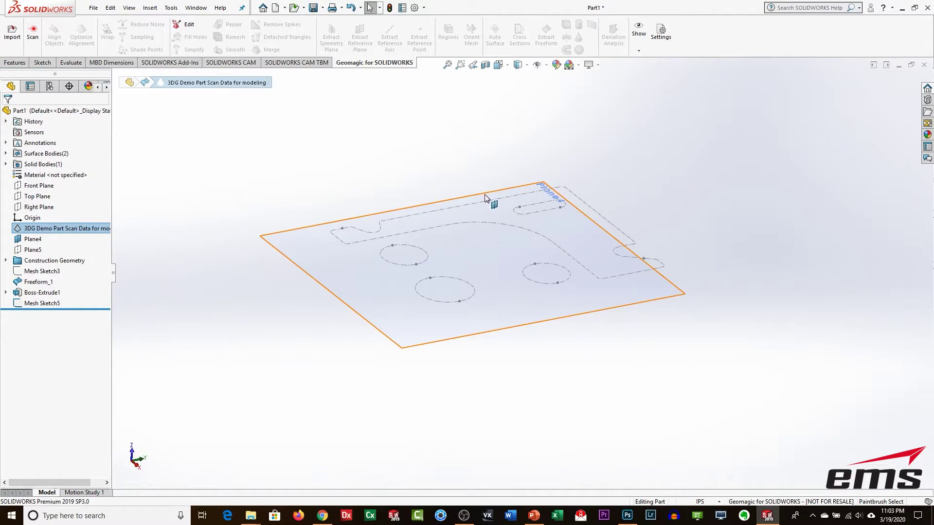
{"action": "left_click", "coordinate": [216, 197]}
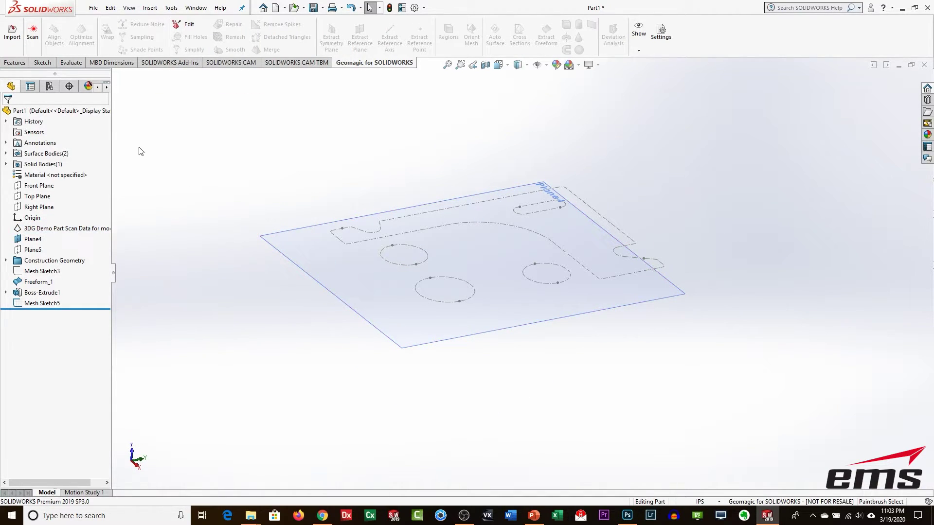
- Start a sketch on Plane4 and draw a horizontal line about 4.33 in long from the inner arc's upper end, extending past the section outline
{"action": "left_click", "coordinate": [43, 63]}
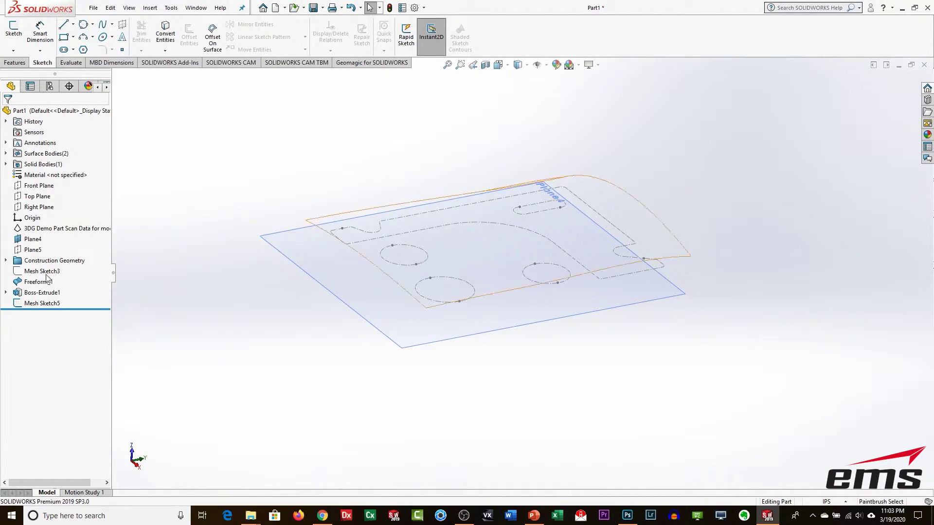
{"action": "right_click", "coordinate": [31, 240]}
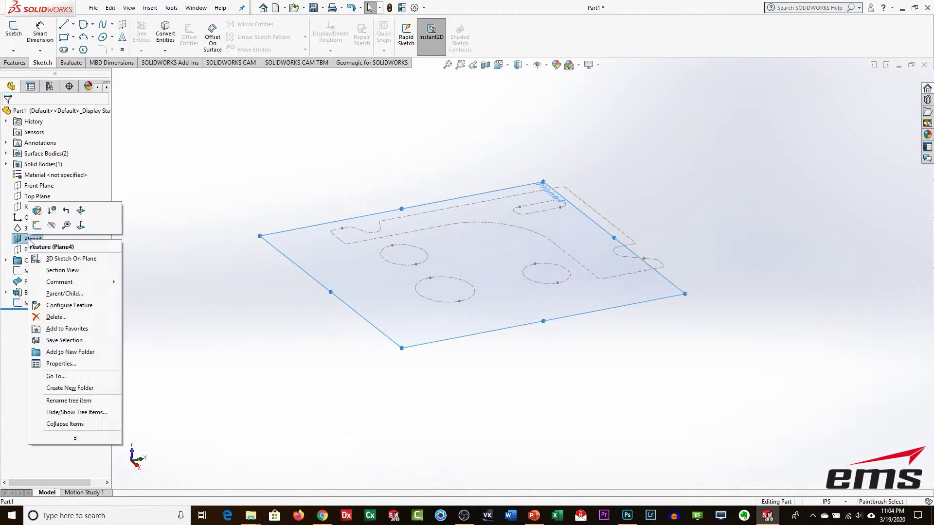
{"action": "left_click", "coordinate": [81, 225]}
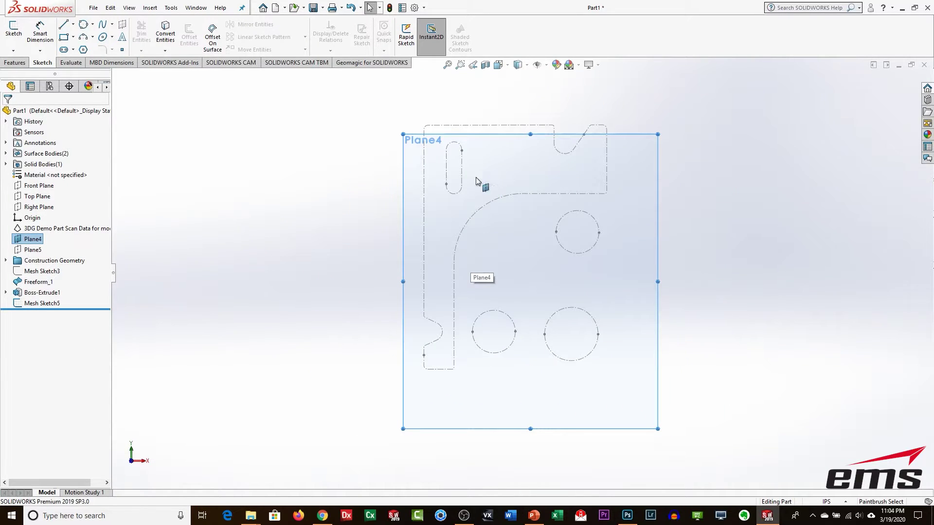
{"action": "left_click", "coordinate": [63, 27]}
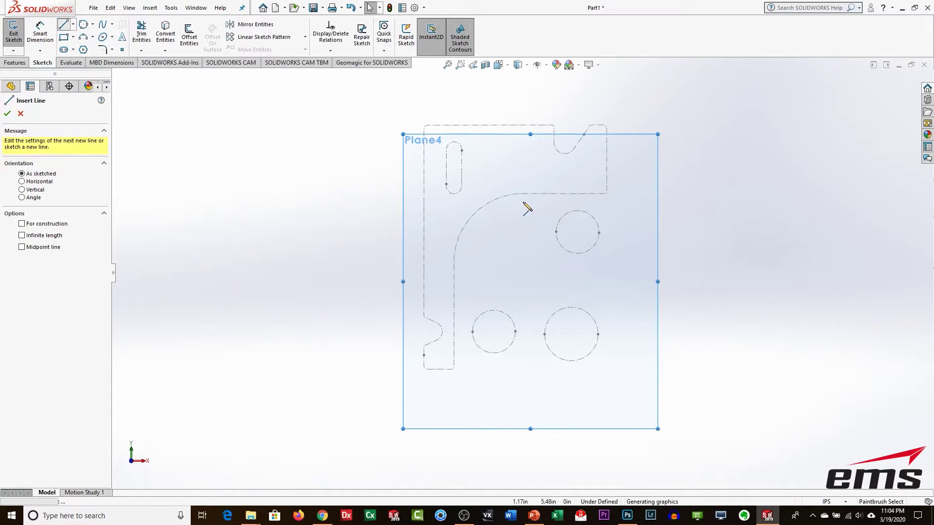
{"action": "left_click", "coordinate": [528, 195]}
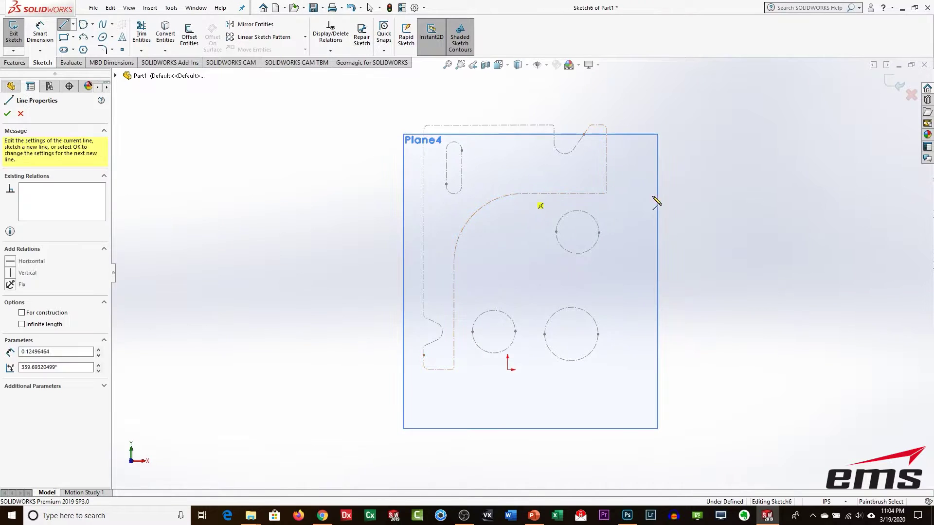
{"action": "left_click", "coordinate": [695, 194]}
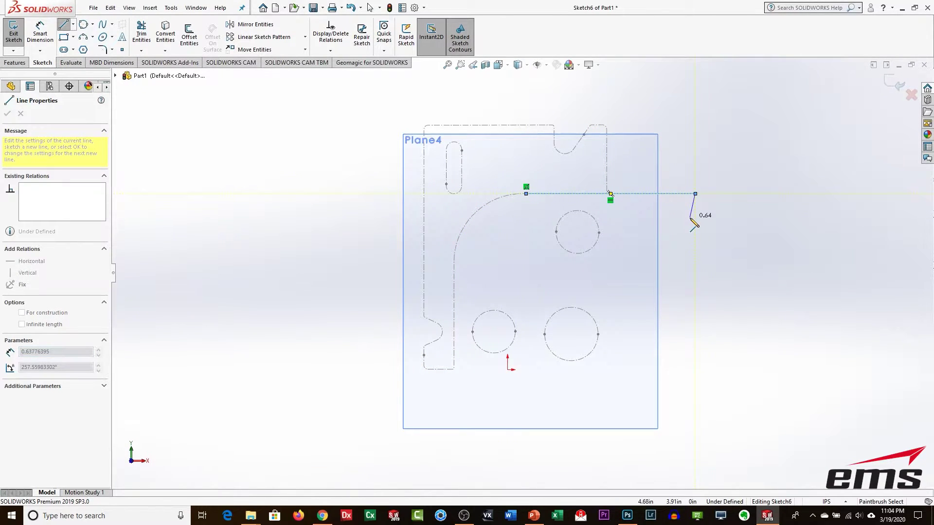
{"action": "key", "text": "Escape"}
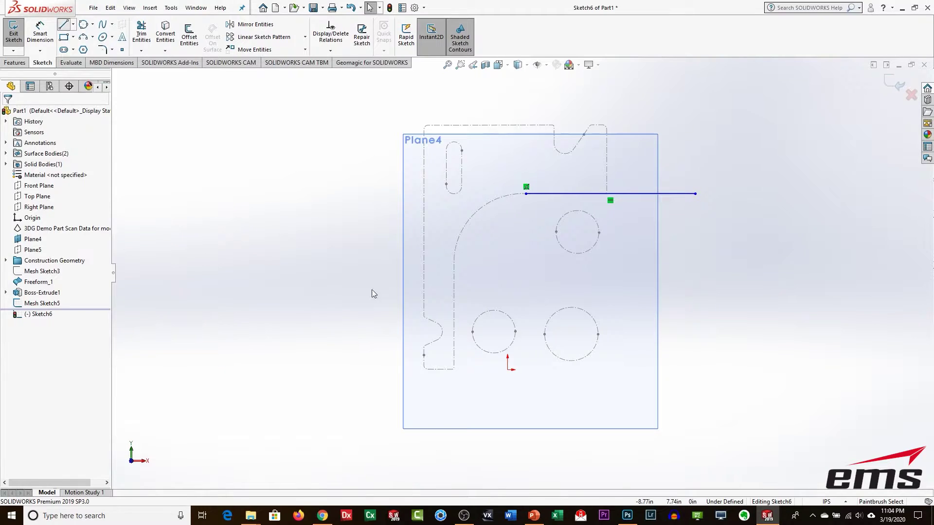
- Draw a vertical line about 4.68 in down from the inner arc's lower end, and connect it to the horizontal line's outer end with two perpendicular lines
{"action": "key", "text": "l"}
{"action": "left_click", "coordinate": [454, 260]}
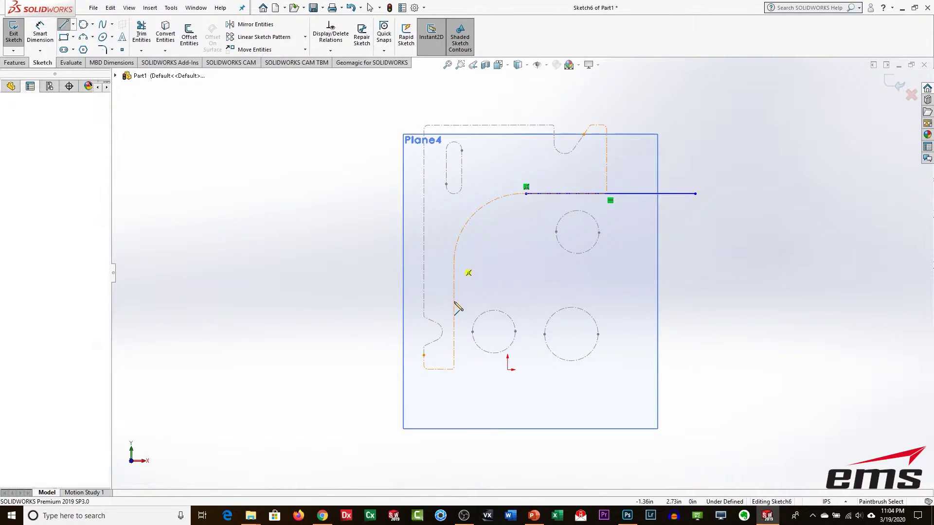
{"action": "left_click", "coordinate": [454, 443]}
{"action": "left_click", "coordinate": [695, 443]}
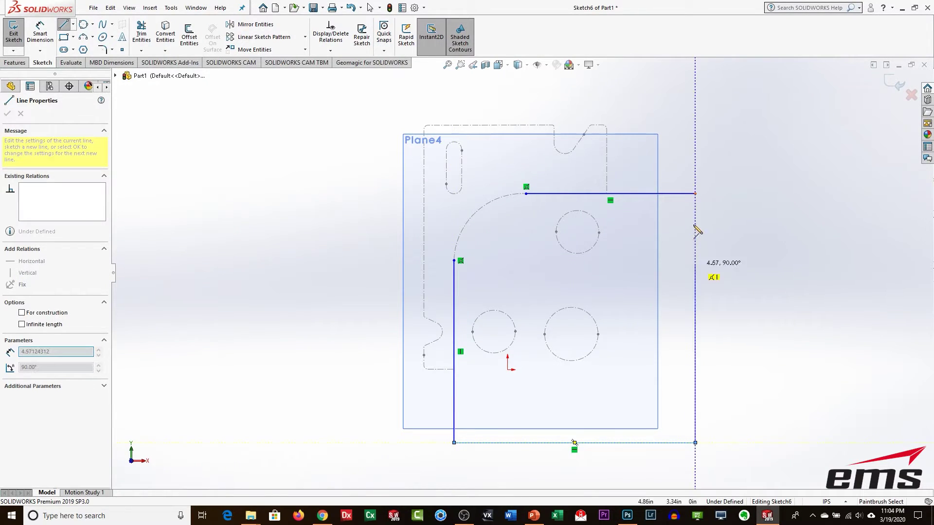
{"action": "left_click", "coordinate": [695, 194]}
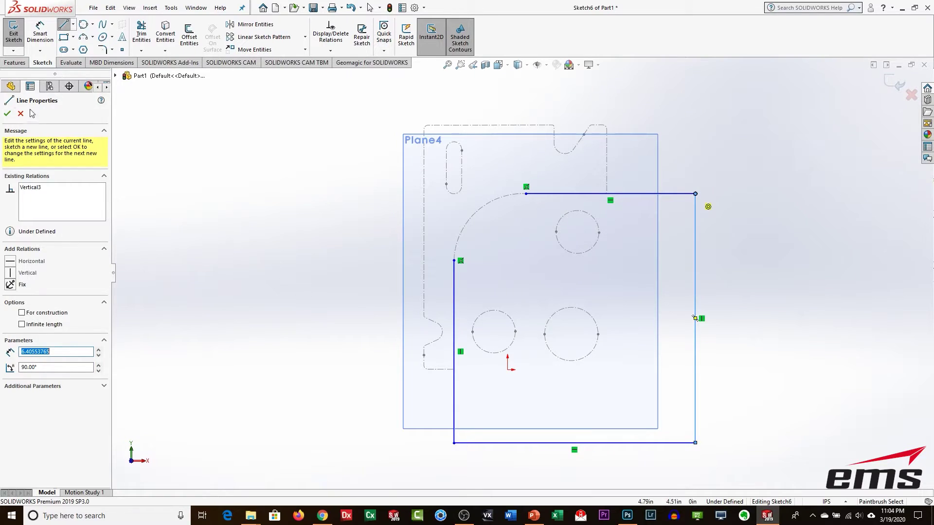
{"action": "left_click", "coordinate": [8, 114]}
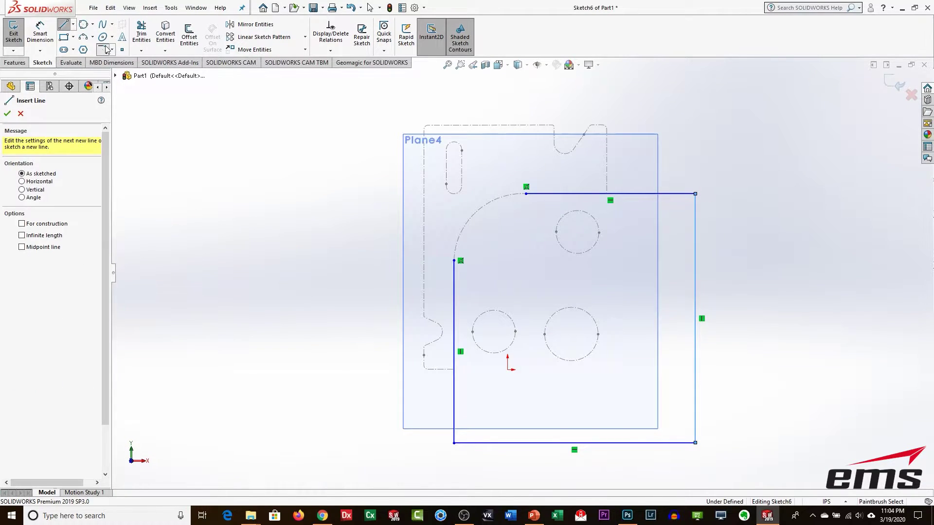
{"action": "left_click", "coordinate": [102, 49]}
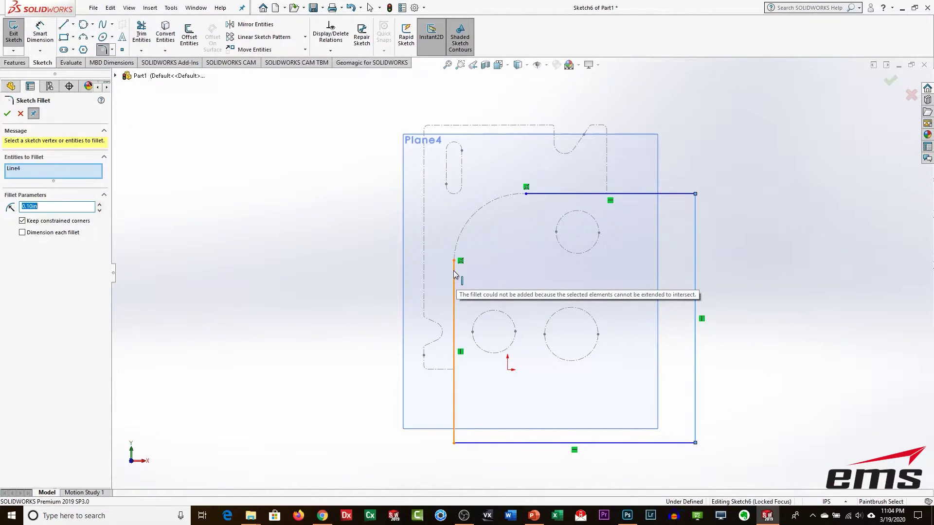
{"action": "left_click", "coordinate": [456, 275]}
{"action": "left_click", "coordinate": [532, 195]}
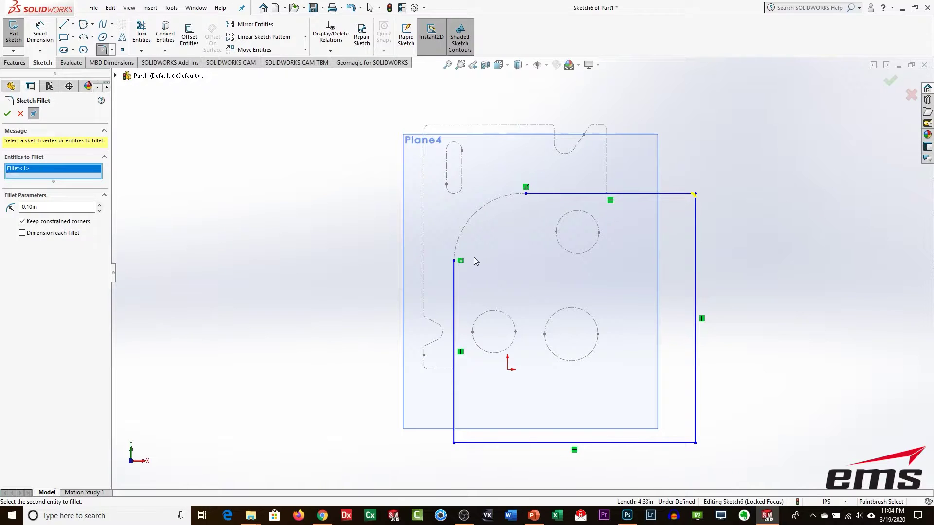
{"action": "left_click", "coordinate": [454, 271]}
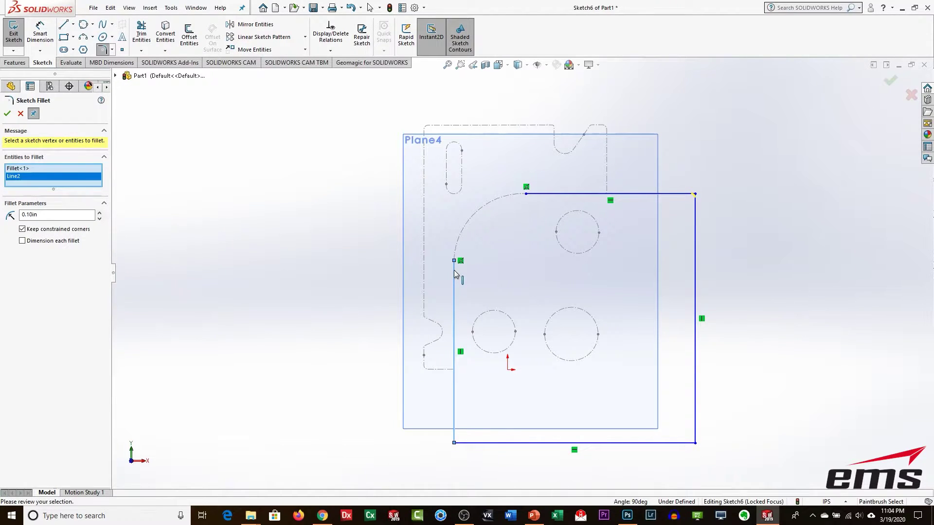
{"action": "left_click", "coordinate": [21, 114]}
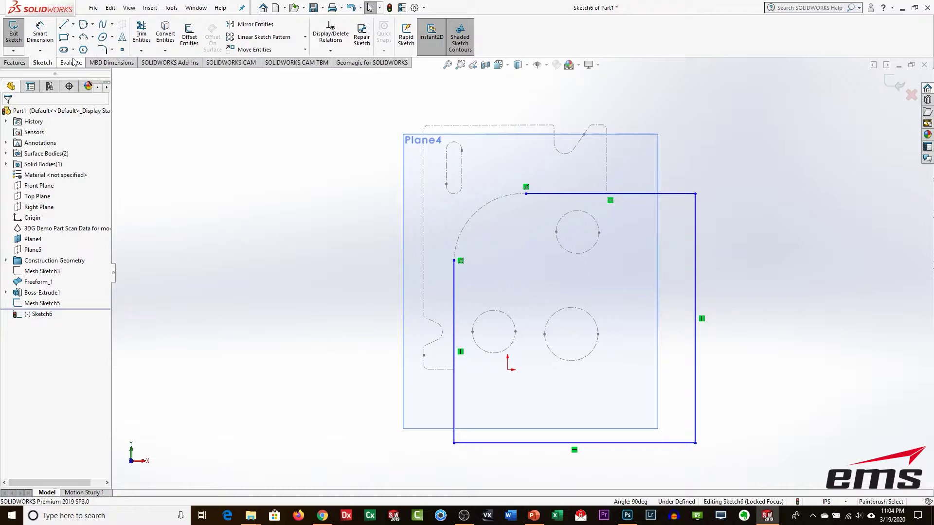
- Join the open corner along the section's inner arc with a 1.75 in sketch fillet and finish the sketch
{"action": "left_click", "coordinate": [102, 49]}
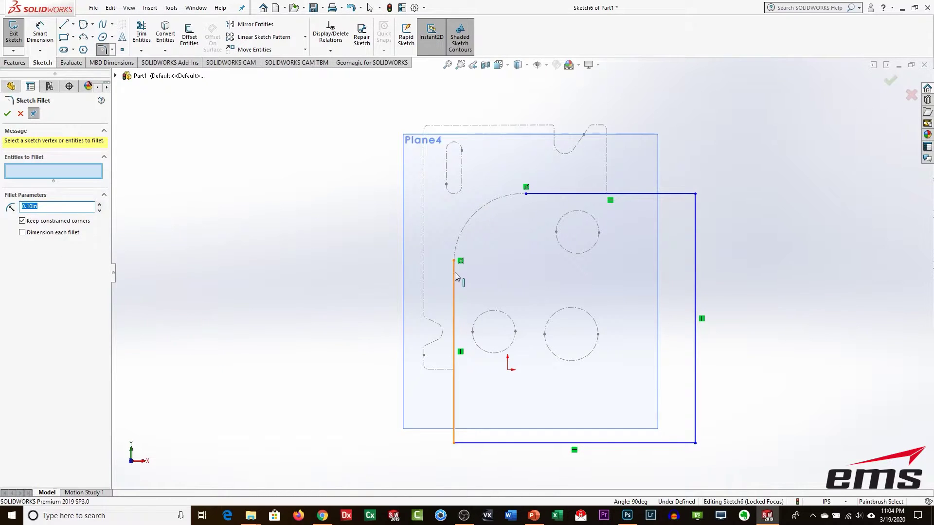
{"action": "left_click", "coordinate": [454, 271]}
{"action": "left_click", "coordinate": [533, 195]}
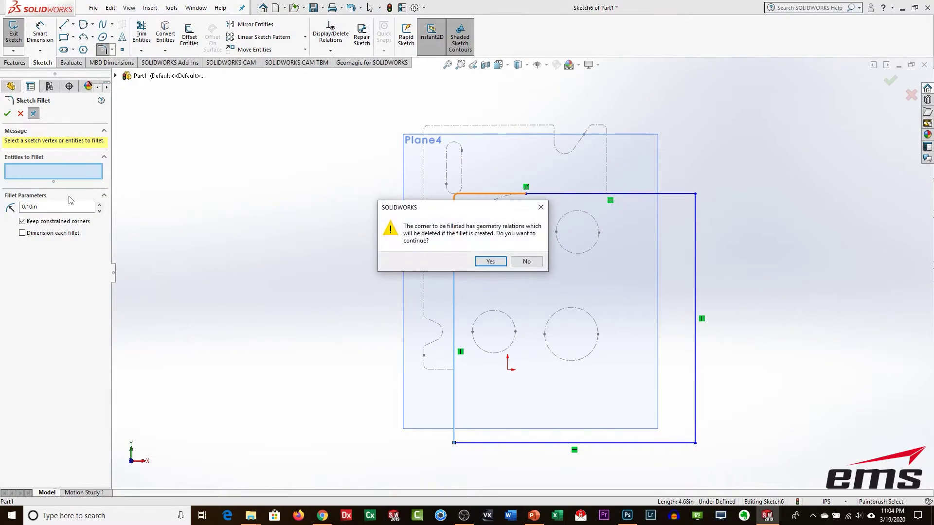
{"action": "left_click", "coordinate": [489, 261]}
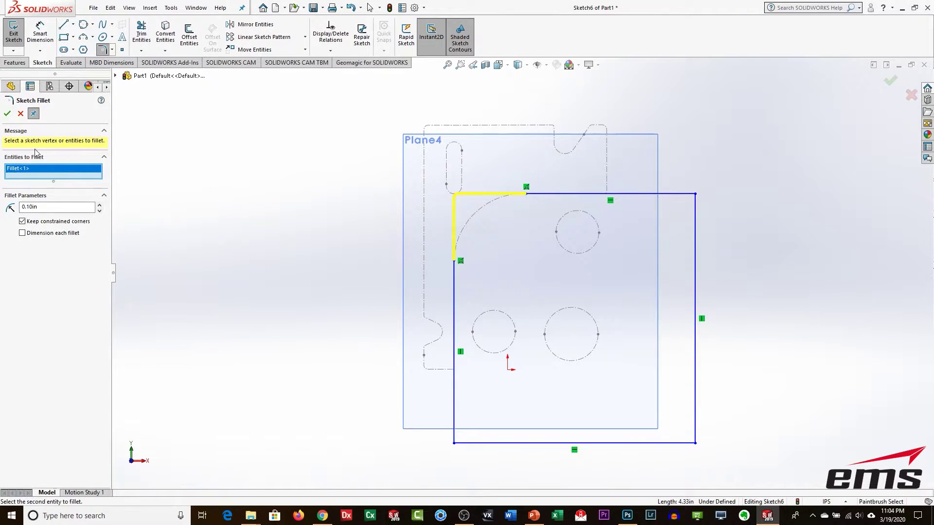
{"action": "left_click", "coordinate": [39, 206]}
{"action": "key", "text": "Return"}
{"action": "left_click", "coordinate": [8, 114]}
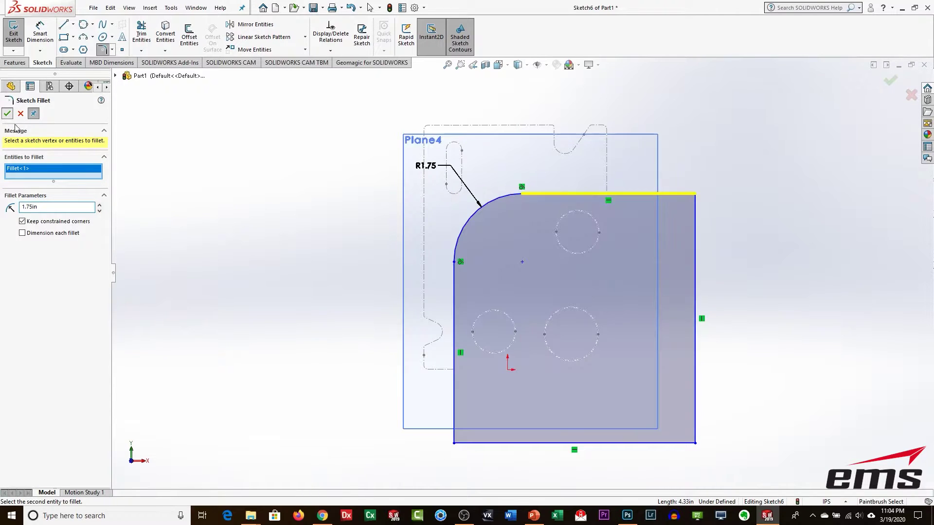
{"action": "mouse_move", "coordinate": [504, 358]}
{"action": "middle_mouse_down"}
{"action": "mouse_move", "coordinate": [471, 191]}
{"action": "mouse_move", "coordinate": [444, 229]}
{"action": "mouse_move", "coordinate": [452, 232]}
{"action": "middle_mouse_up"}
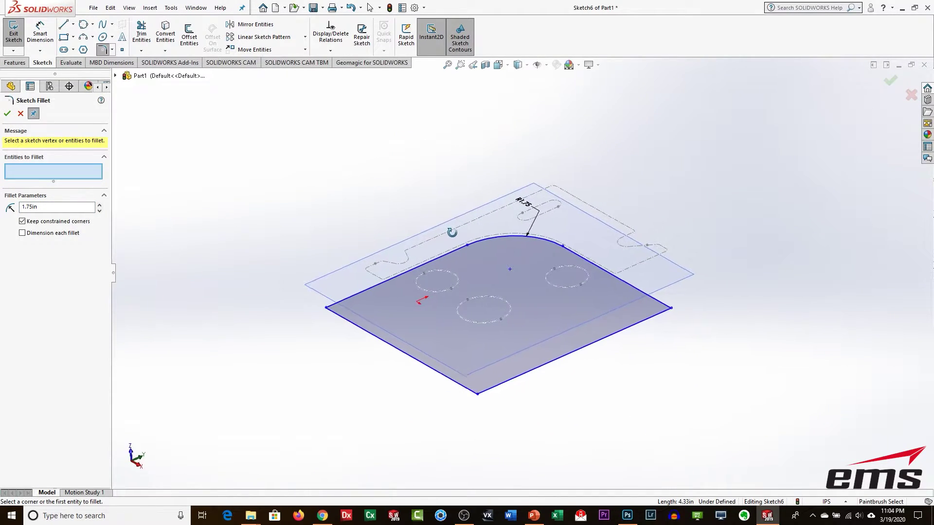
{"action": "left_click", "coordinate": [7, 114]}
{"action": "left_click", "coordinate": [14, 34]}
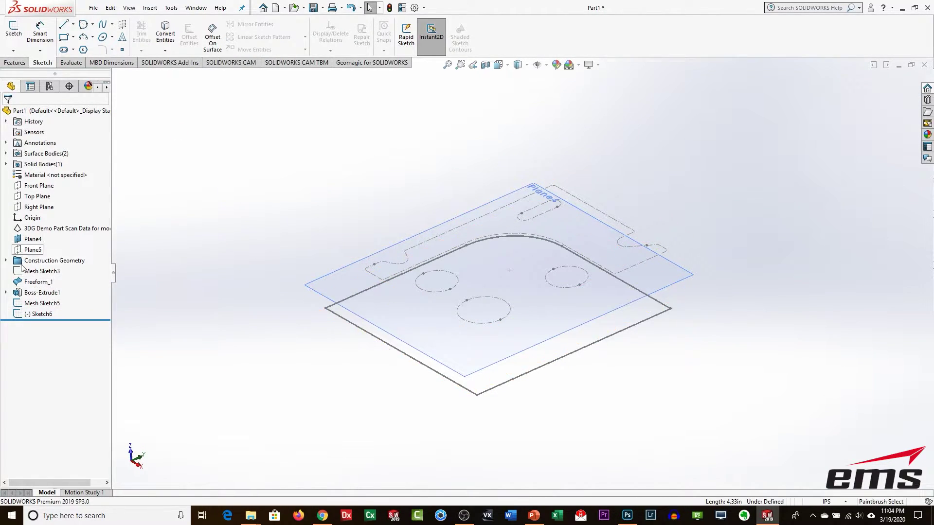
- Show the hidden Boss-Extrude1 solid body
{"action": "left_click", "coordinate": [39, 292]}
{"action": "left_click", "coordinate": [29, 276]}
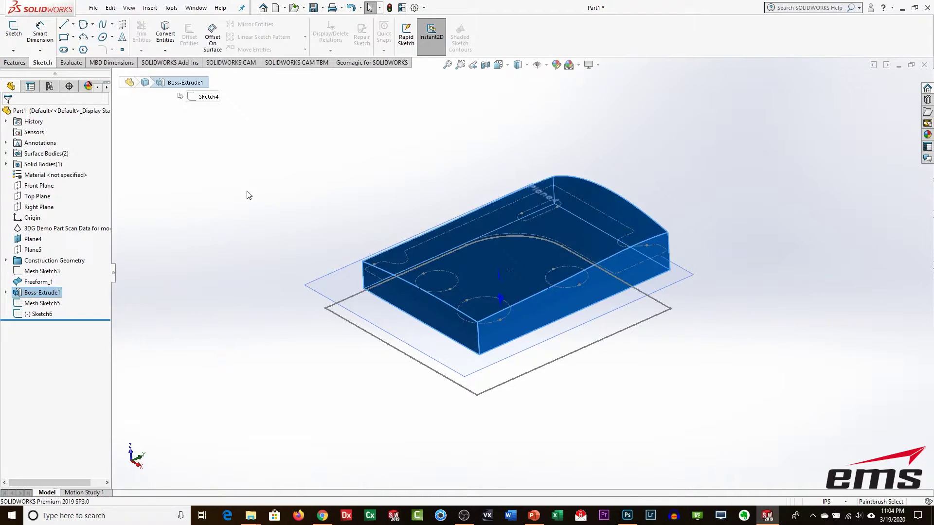
{"action": "middle_click_drag", "start_coordinate": [311, 187], "coordinate": [321, 178]}
- Cut the solid upward from Plane4 with the closed Sketch6 contour, using a blind depth of 2.10 in
{"action": "left_click", "coordinate": [15, 64]}
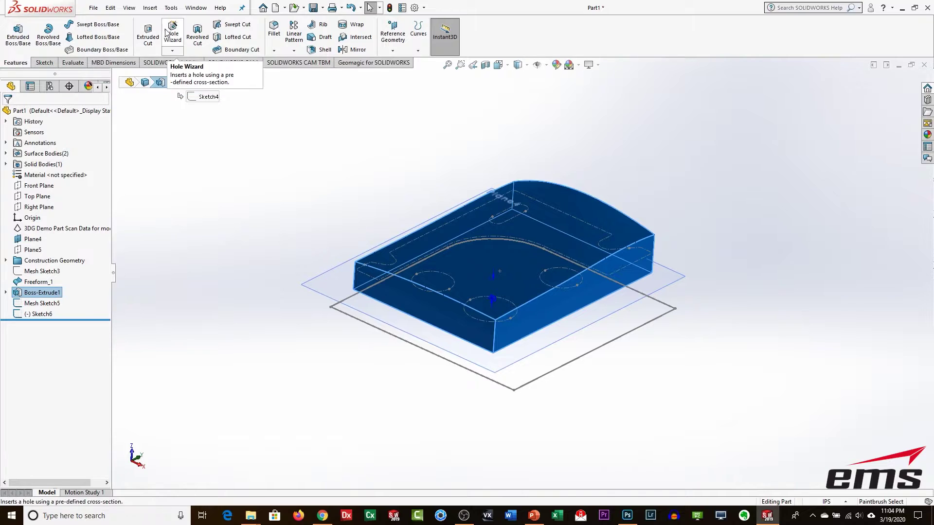
{"action": "left_click", "coordinate": [18, 34]}
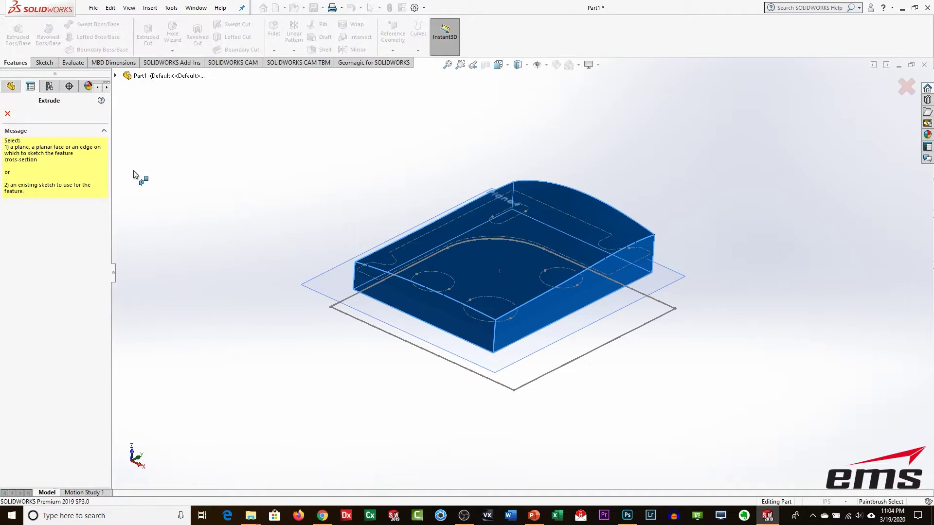
{"action": "left_click", "coordinate": [354, 321]}
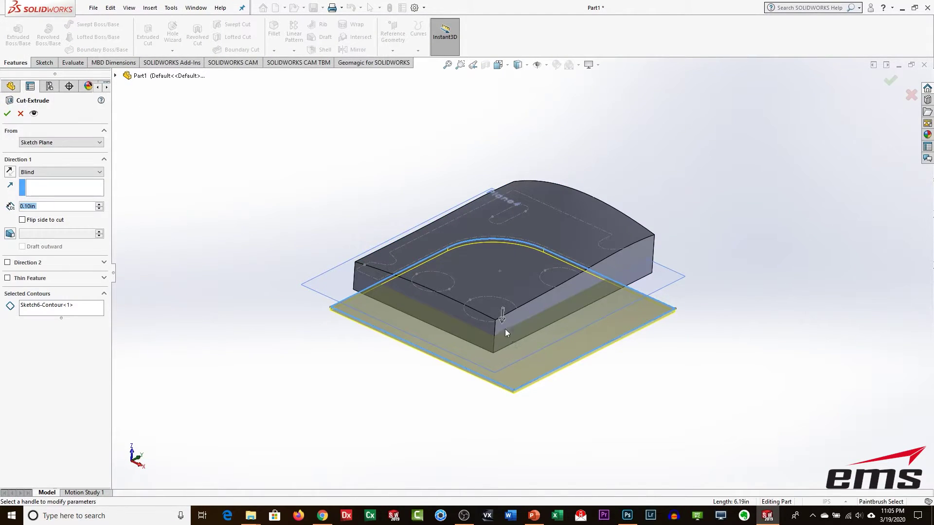
{"action": "left_click_drag", "start_coordinate": [504, 319], "coordinate": [508, 228]}
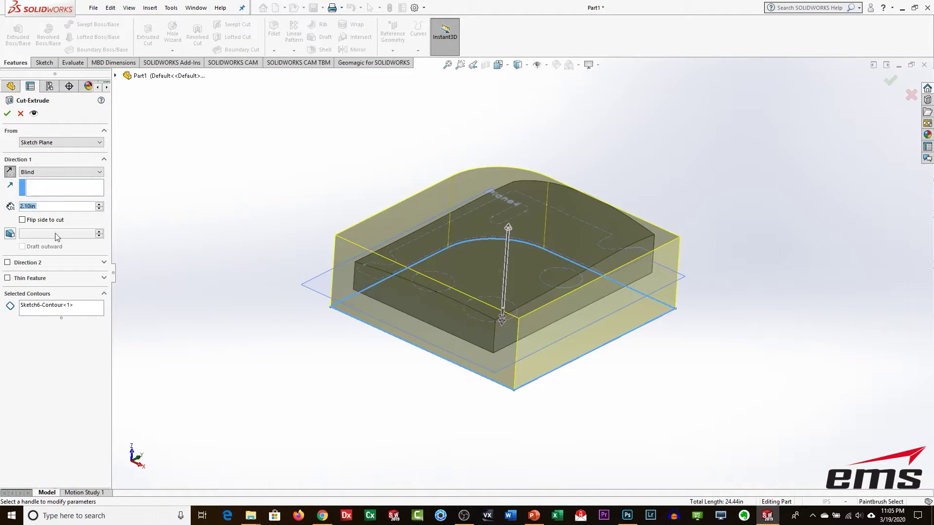
{"action": "left_click", "coordinate": [7, 114]}
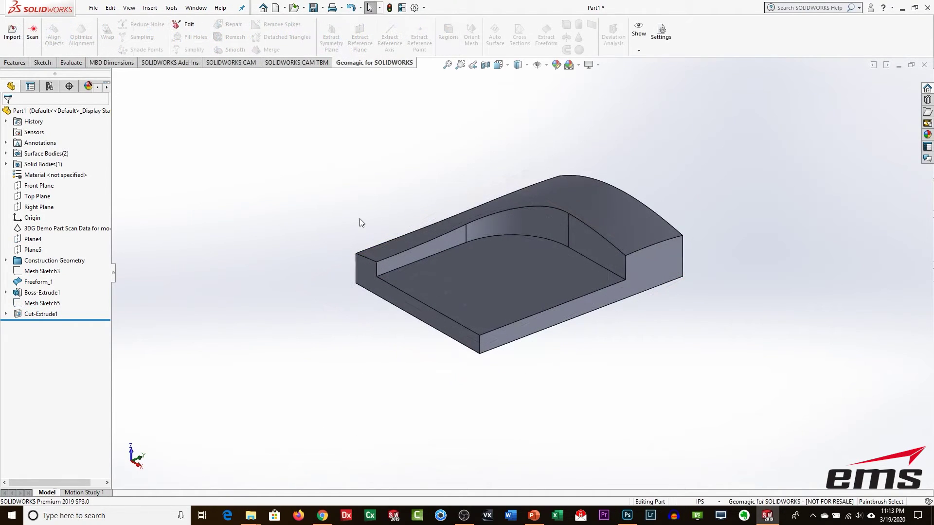
- Show the scan data mesh again over the cut solid
{"action": "left_click", "coordinate": [29, 228]}
{"action": "left_click", "coordinate": [27, 215]}
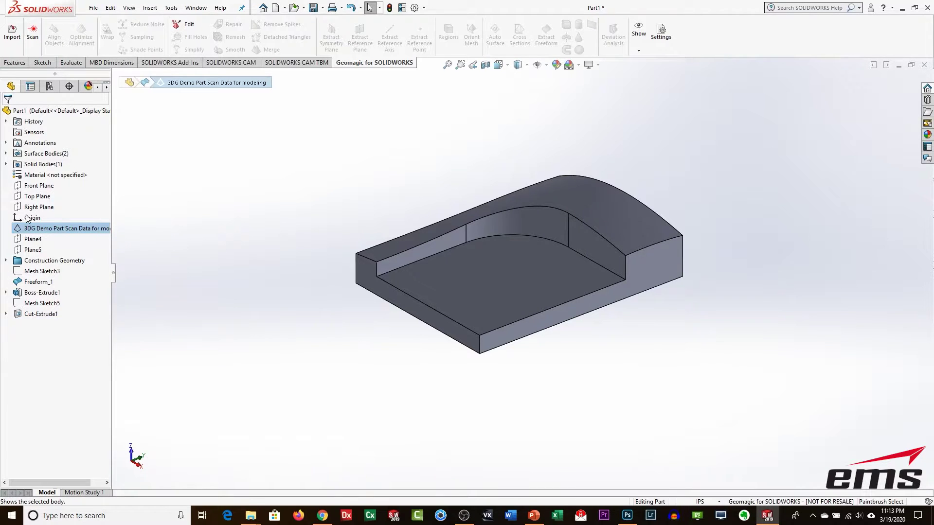
{"action": "middle_click_drag", "start_coordinate": [535, 335], "coordinate": [537, 348]}
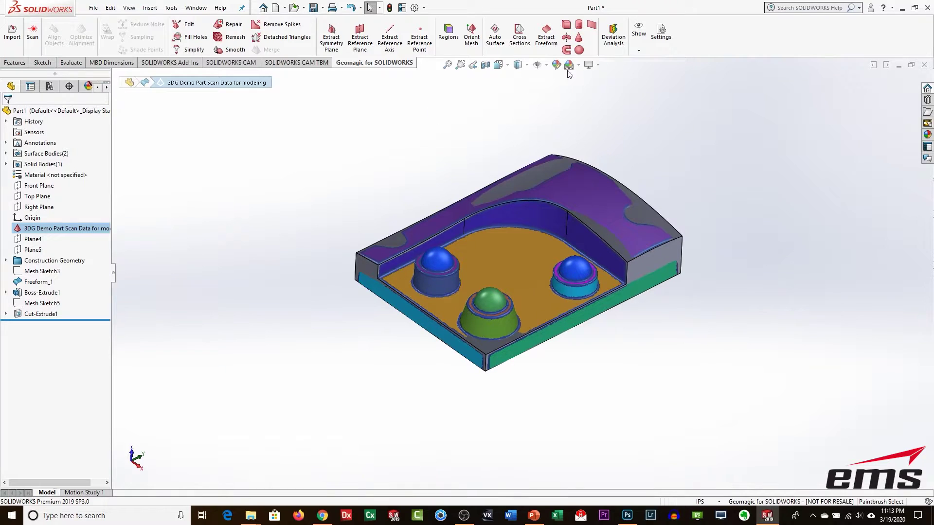
- Extract a cone as a new solid body from the gray side wall of the tall blue-domed boss
{"action": "left_click", "coordinate": [579, 38]}
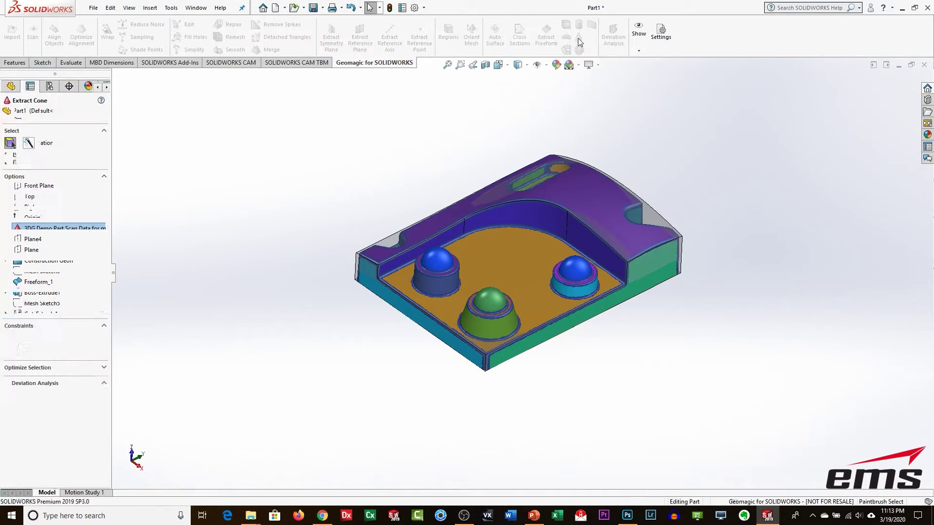
{"action": "left_click", "coordinate": [436, 284]}
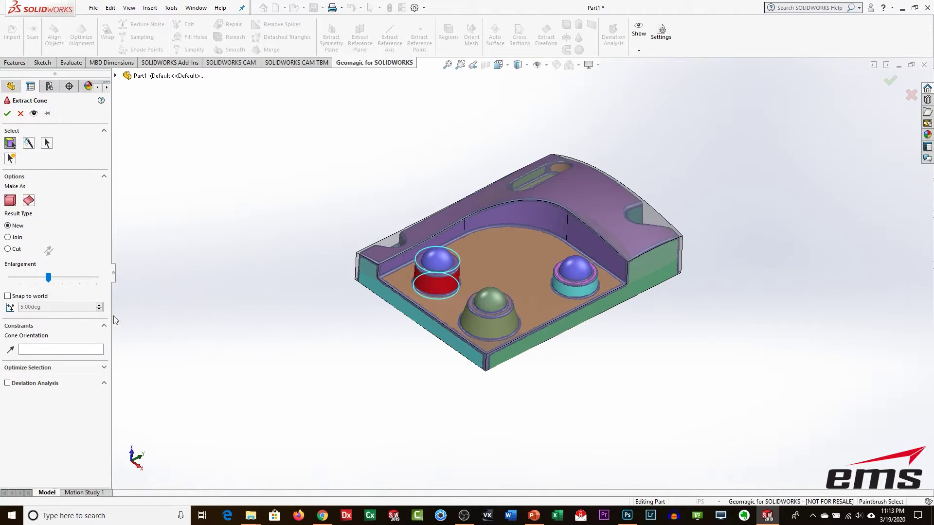
{"action": "scroll", "coordinate": [464, 274], "scroll_direction": "down", "scroll_amount": 4}
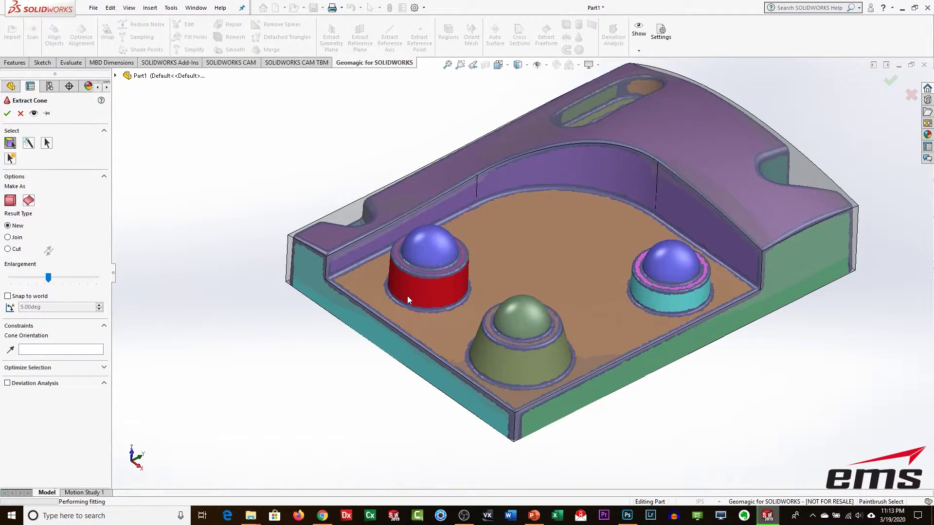
{"action": "mouse_move", "coordinate": [454, 319]}
{"action": "middle_mouse_down"}
{"action": "mouse_move", "coordinate": [451, 225]}
{"action": "mouse_move", "coordinate": [453, 320]}
{"action": "middle_mouse_up"}
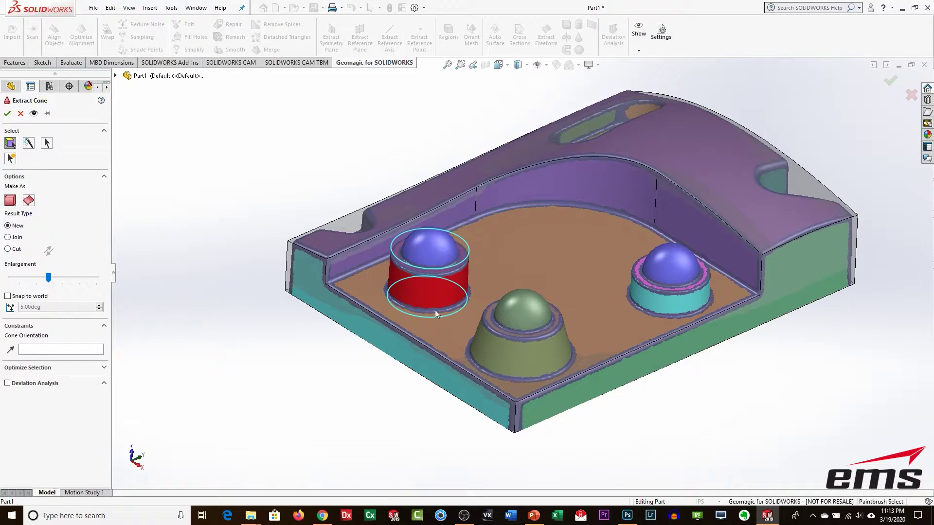
{"action": "left_click", "coordinate": [7, 113]}
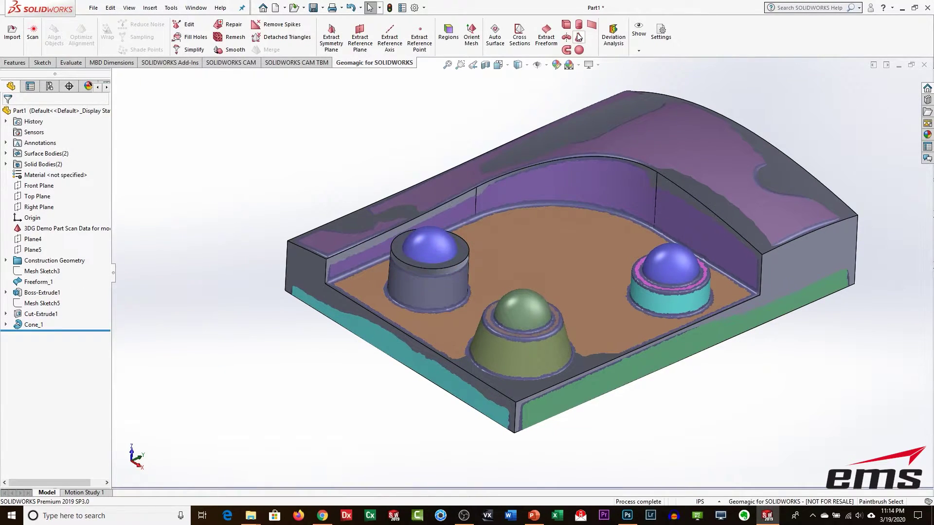
- Extract new solid cones from the green tapered boss's side wall and the short boss's cyan side wall
{"action": "left_click", "coordinate": [579, 37]}
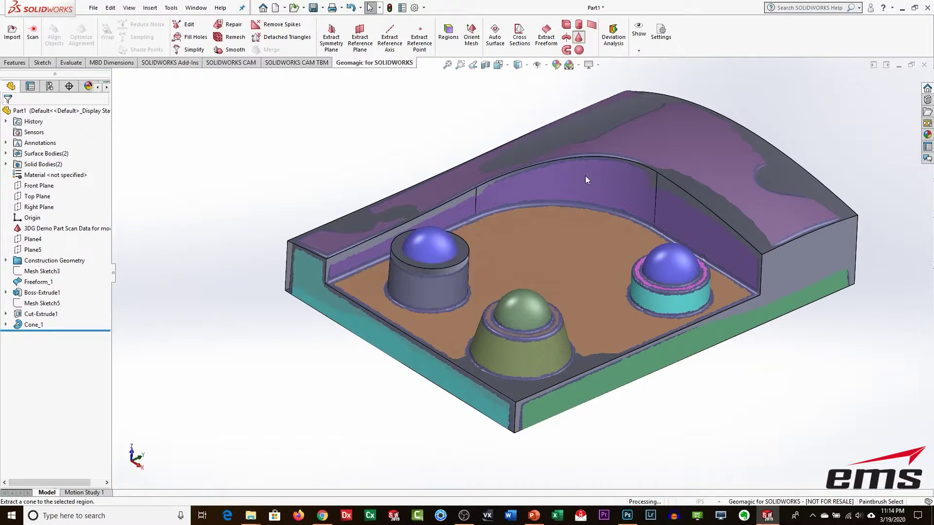
{"action": "left_click", "coordinate": [529, 355]}
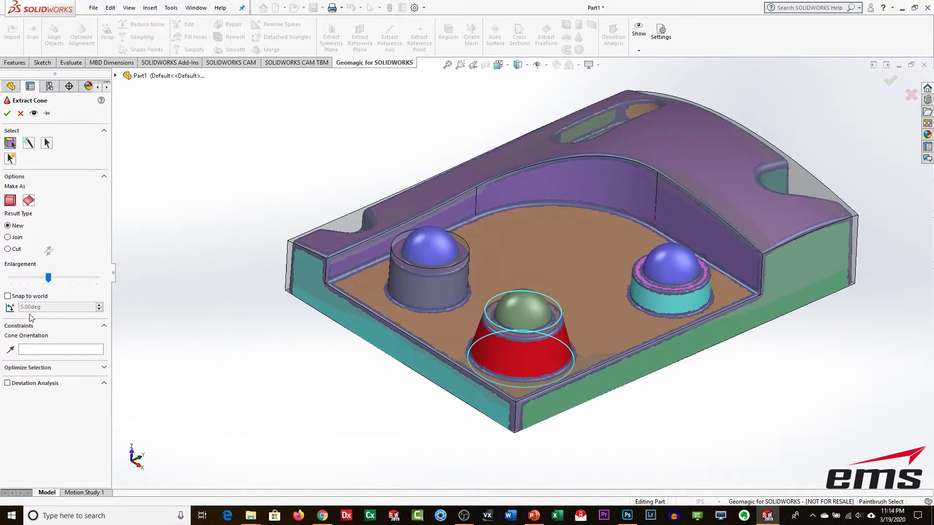
{"action": "left_click", "coordinate": [7, 113]}
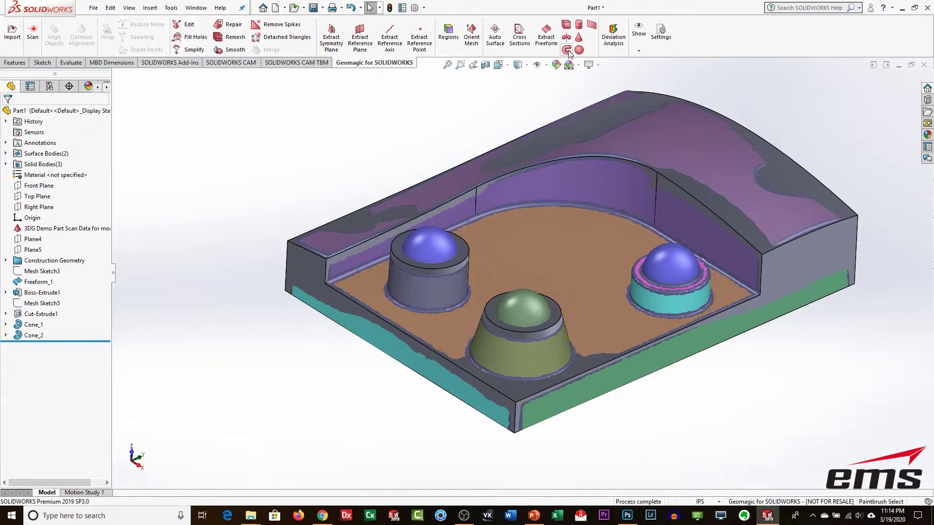
{"action": "left_click", "coordinate": [578, 39]}
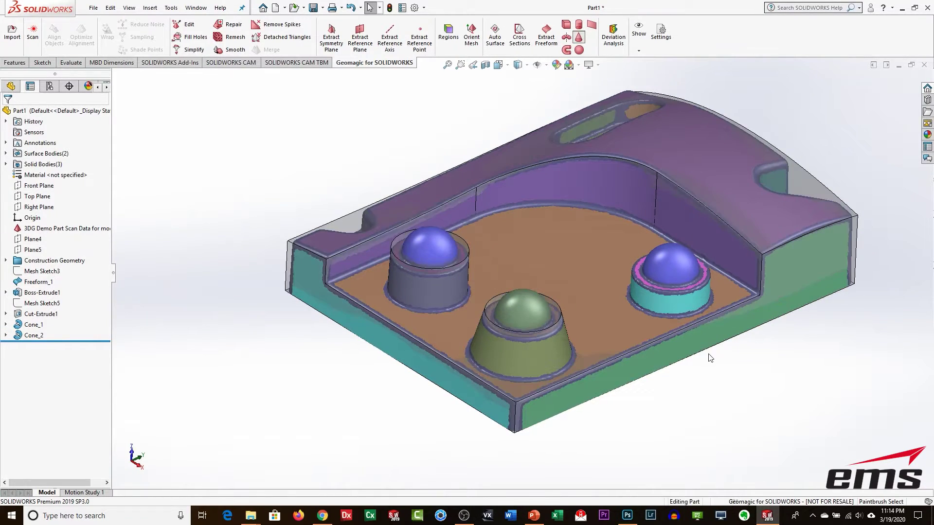
{"action": "left_click", "coordinate": [676, 304]}
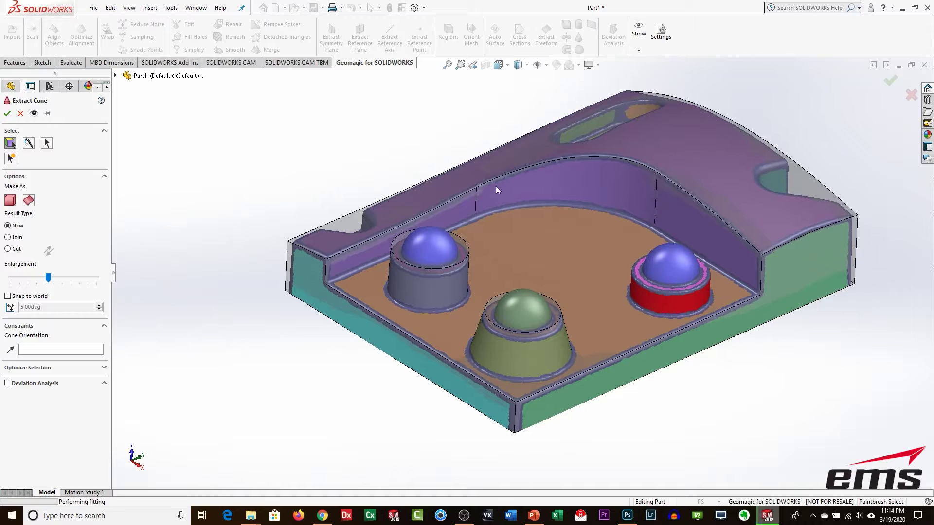
{"action": "left_click", "coordinate": [7, 115]}
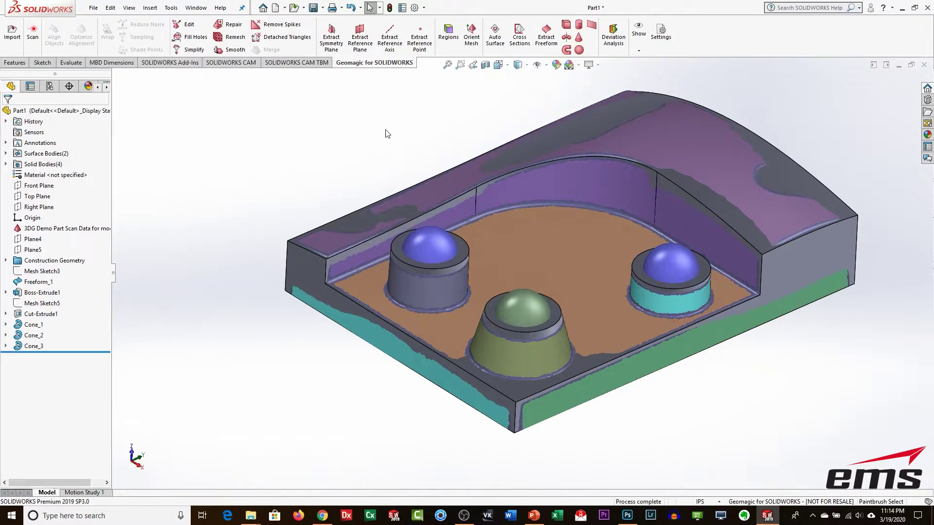
- Extract a sphere as a new solid body from each of the three domes on top of the bosses
{"action": "left_click", "coordinate": [578, 49]}
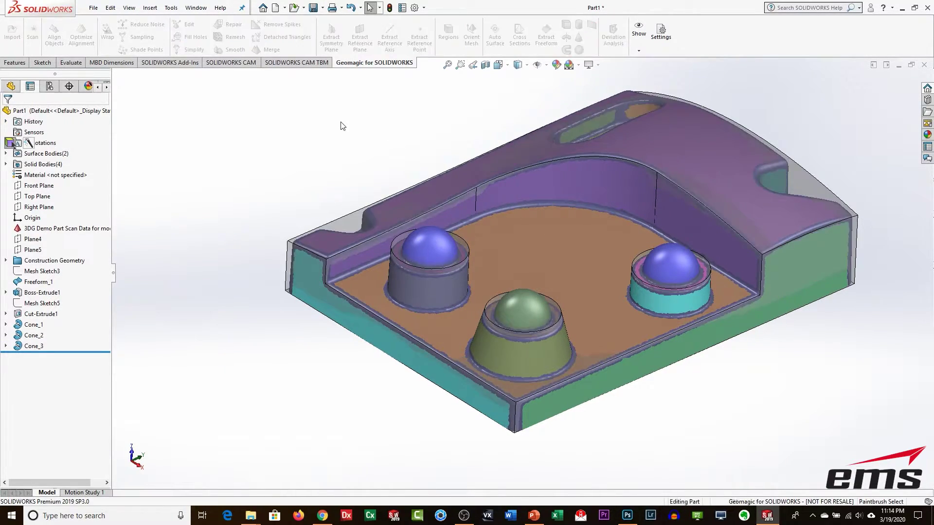
{"action": "left_click", "coordinate": [419, 247]}
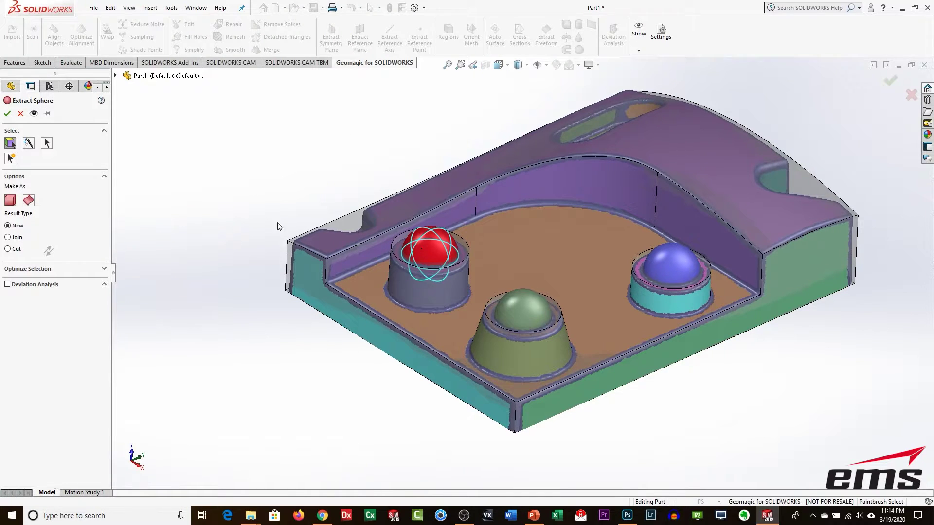
{"action": "left_click", "coordinate": [7, 114]}
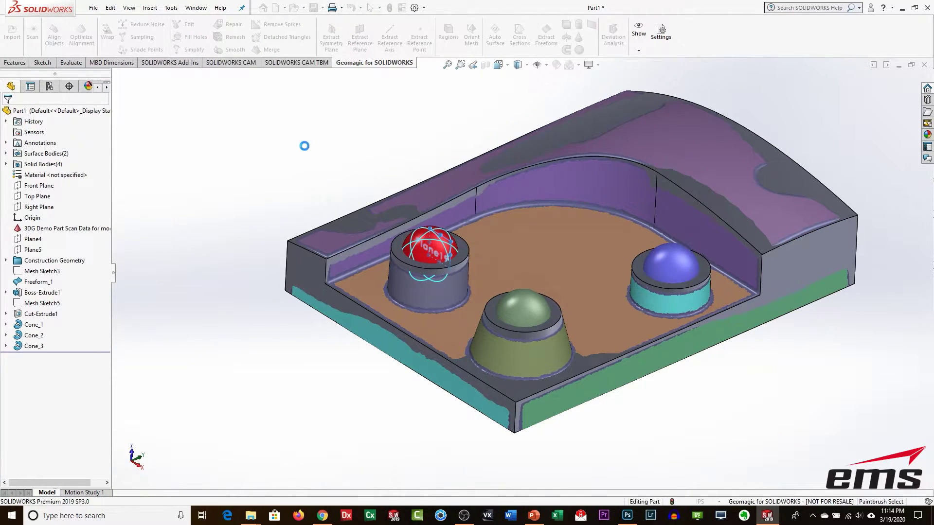
{"action": "left_click", "coordinate": [578, 50]}
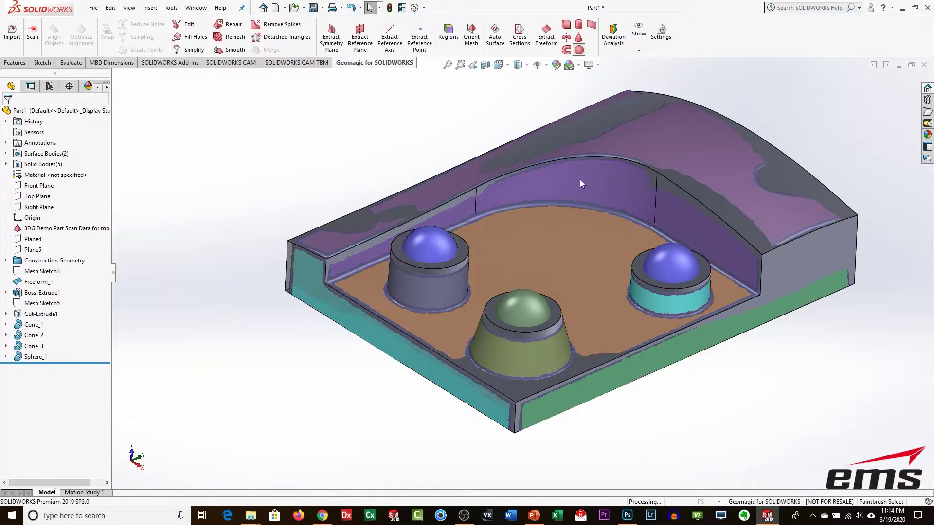
{"action": "left_click", "coordinate": [525, 313]}
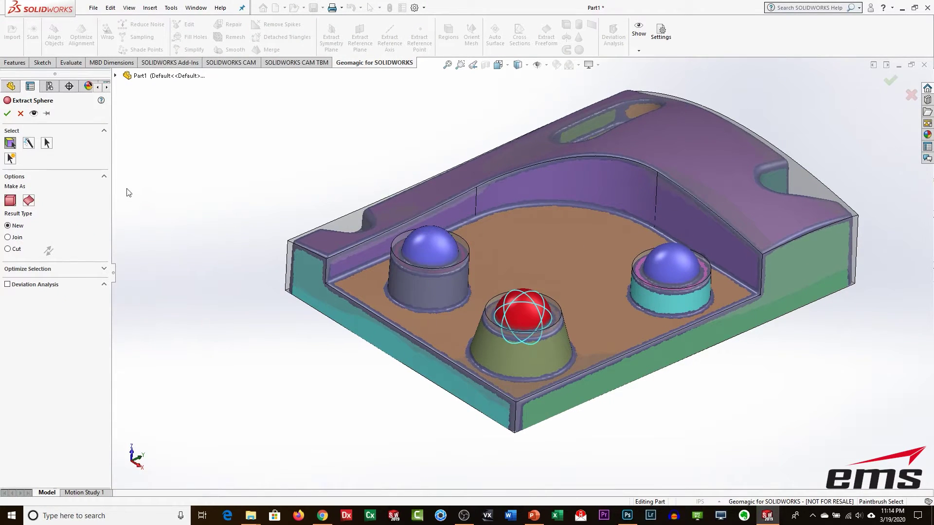
{"action": "left_click", "coordinate": [8, 114]}
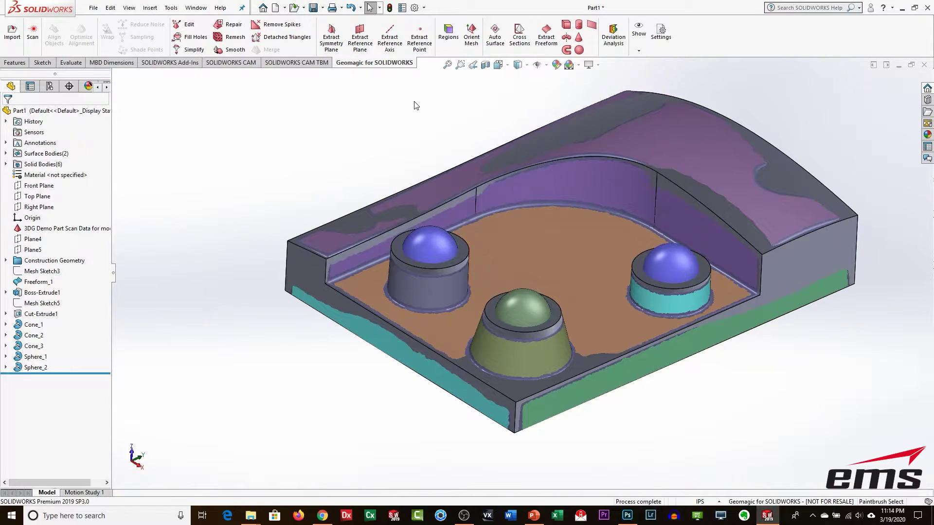
{"action": "left_click", "coordinate": [579, 50]}
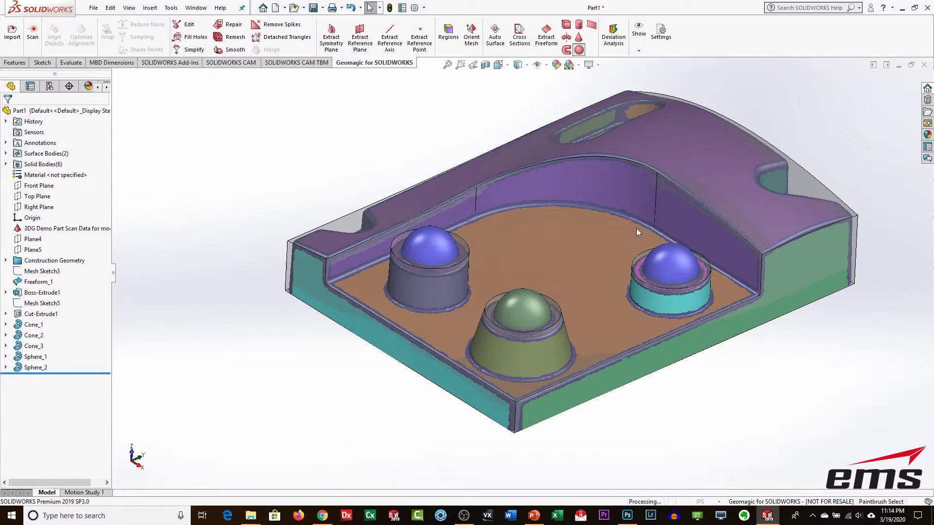
{"action": "left_click", "coordinate": [672, 260]}
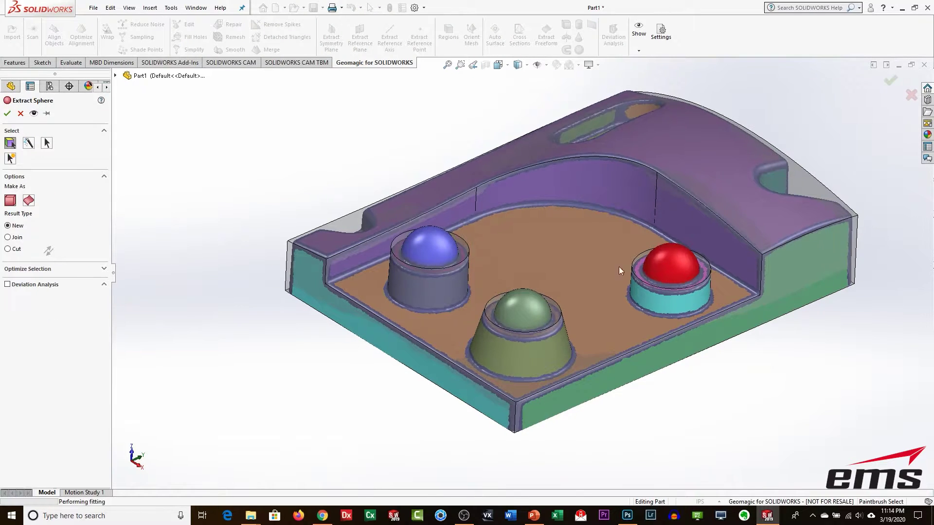
{"action": "left_click", "coordinate": [7, 114]}
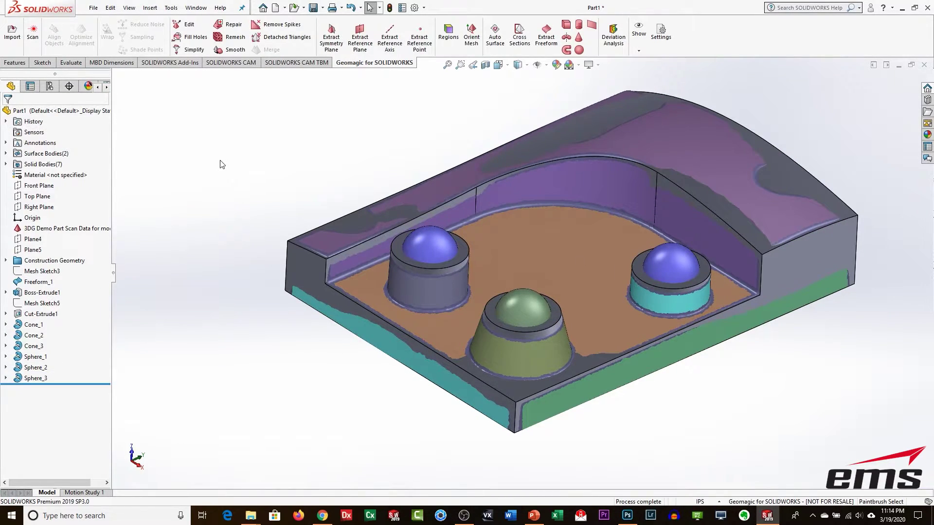
- Hide the scan data mesh to examine the extracted cones and spheres in the pocket, and show the mesh again
{"action": "scroll", "coordinate": [468, 276], "scroll_direction": "up", "scroll_amount": 2}
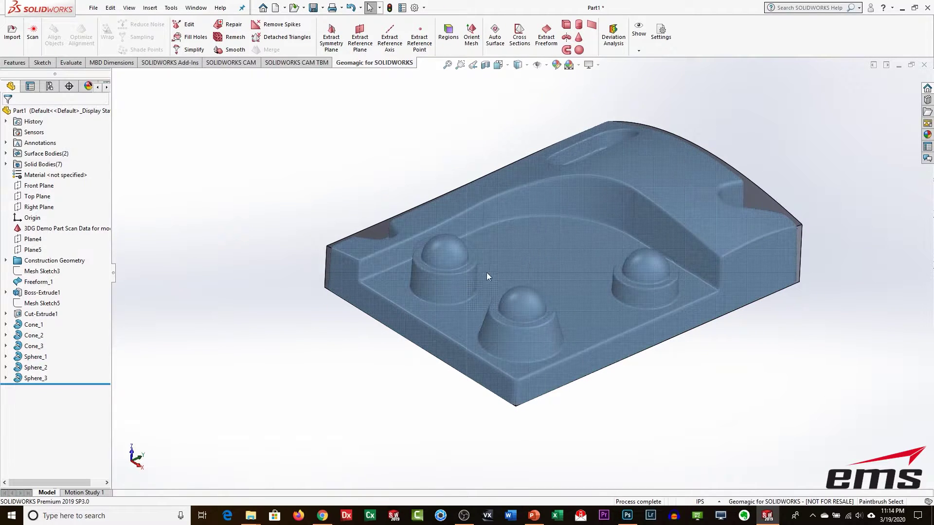
{"action": "left_click", "coordinate": [34, 227]}
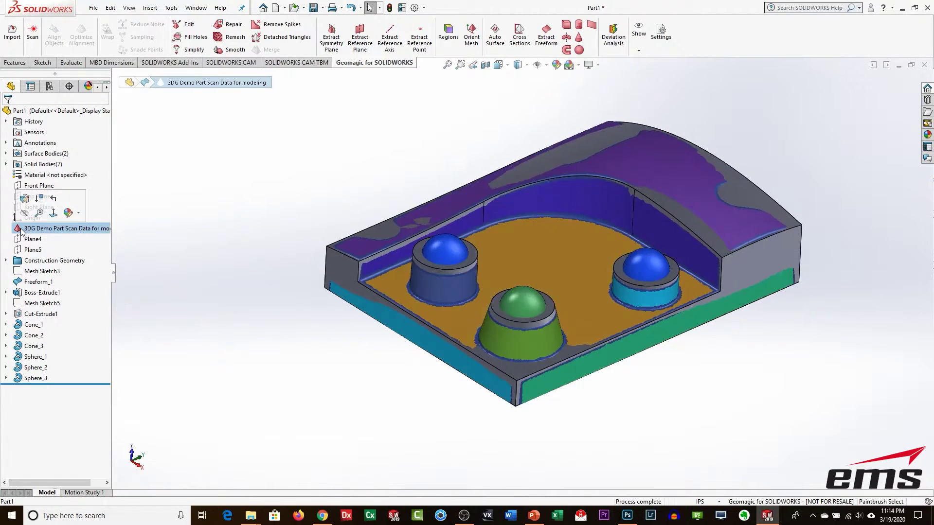
{"action": "left_click", "coordinate": [28, 217]}
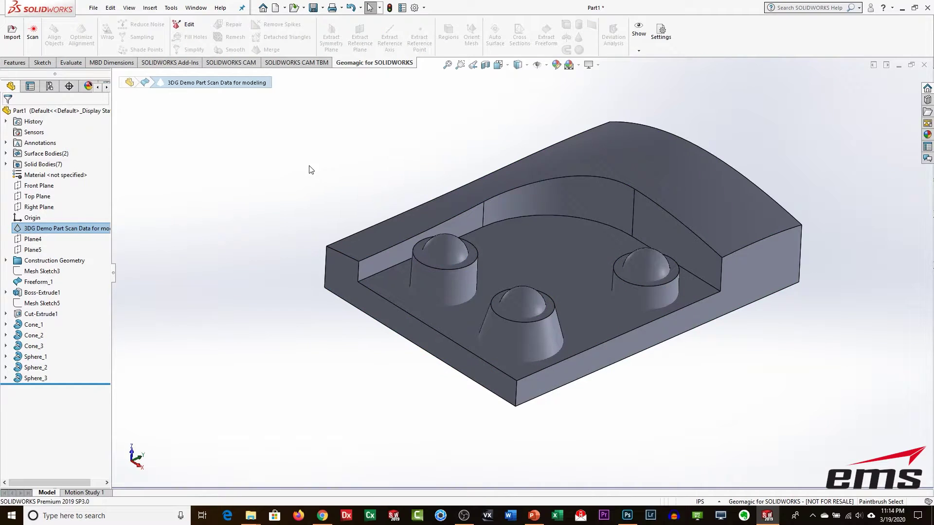
{"action": "mouse_move", "coordinate": [419, 152]}
{"action": "middle_mouse_down"}
{"action": "mouse_move", "coordinate": [413, 129]}
{"action": "mouse_move", "coordinate": [417, 139]}
{"action": "middle_mouse_up"}
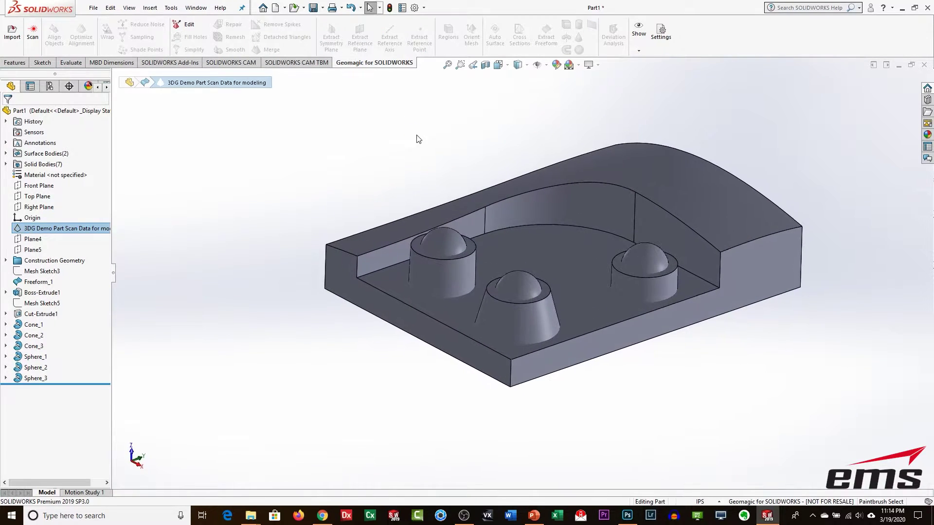
{"action": "left_click", "coordinate": [19, 231]}
{"action": "left_click", "coordinate": [29, 203]}
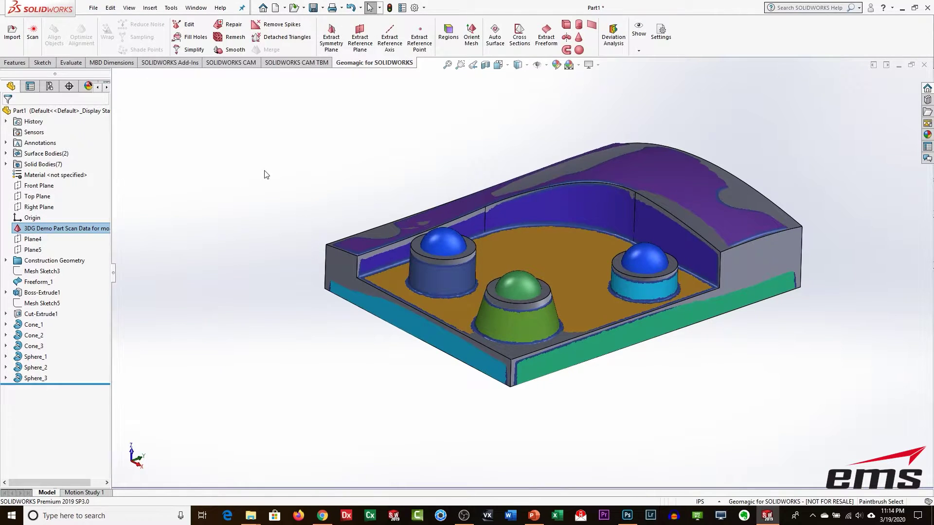
{"action": "left_click", "coordinate": [266, 175]}
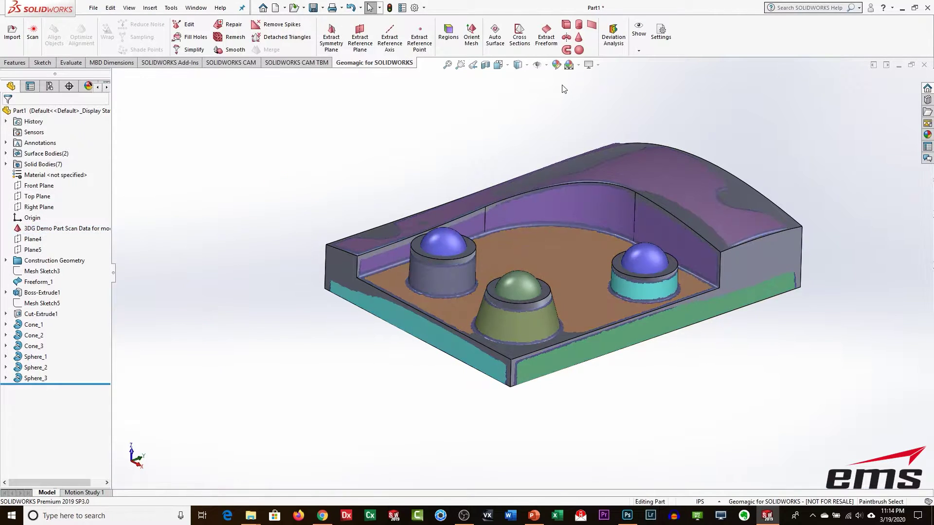
- Extract one reference plane through the flat top rims of the tall gray boss and the green tapered boss
{"action": "left_click", "coordinate": [359, 43]}
{"action": "scroll", "coordinate": [457, 262], "scroll_direction": "down", "scroll_amount": 3}
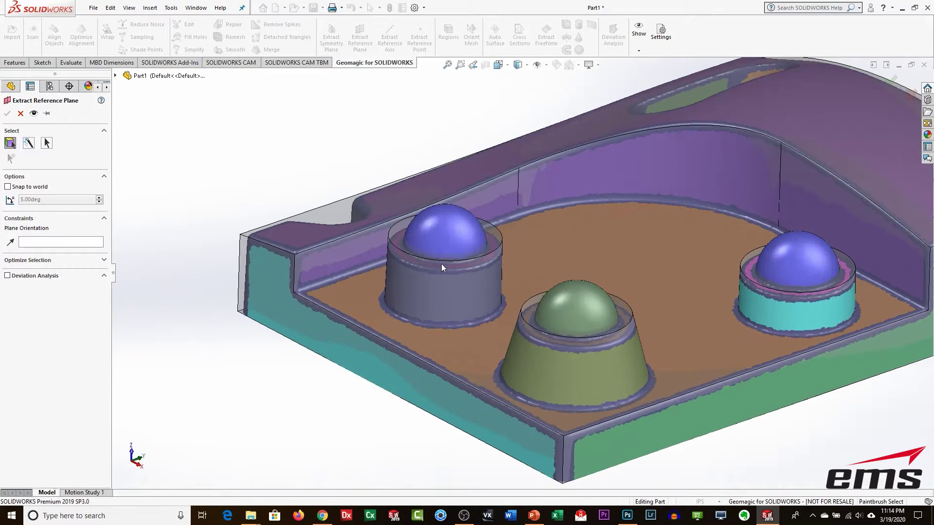
{"action": "left_click", "coordinate": [396, 240]}
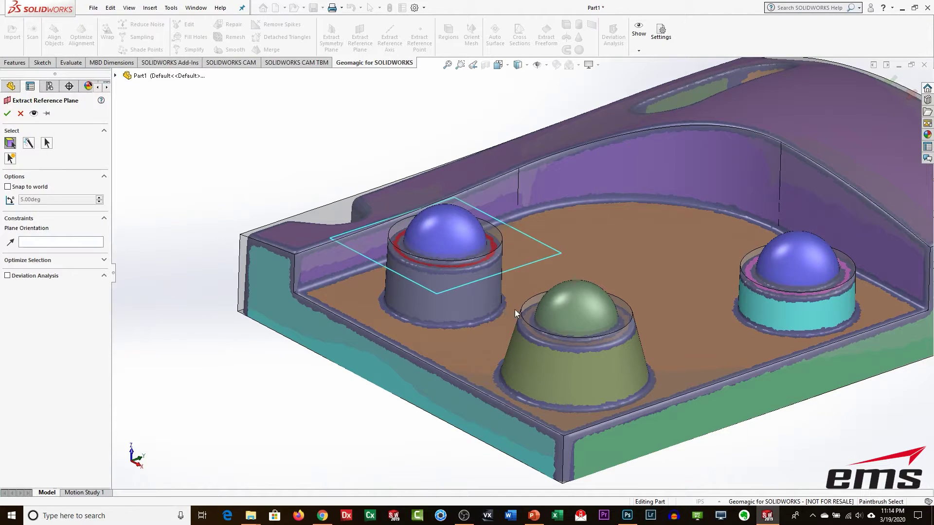
{"action": "left_click", "coordinate": [530, 314]}
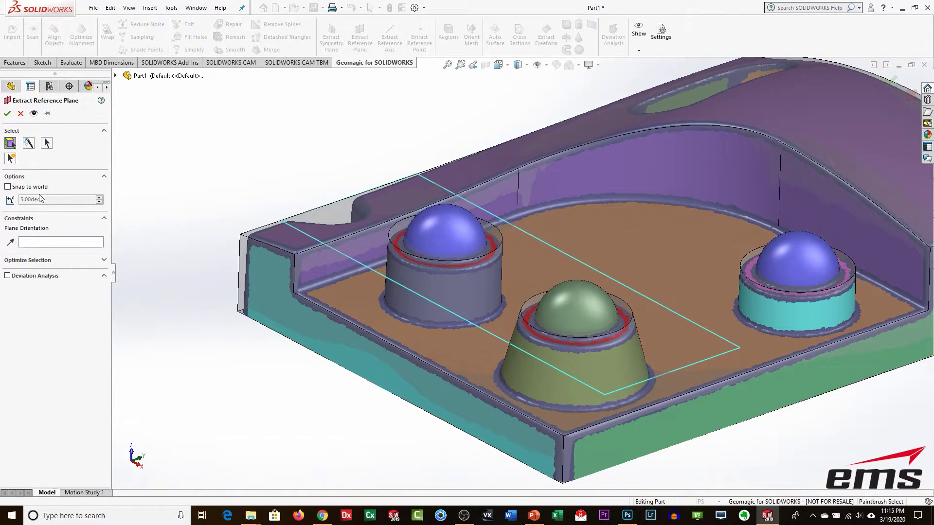
{"action": "left_click", "coordinate": [8, 113]}
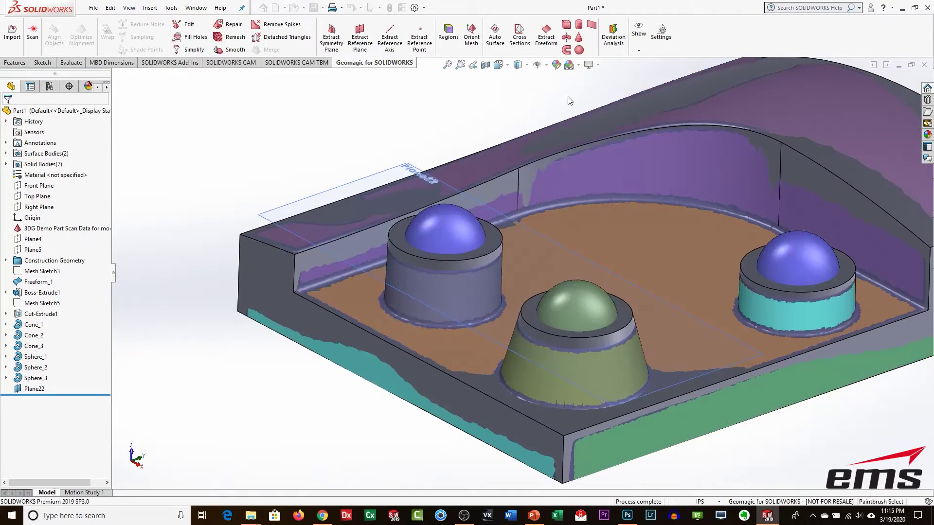
- Extract a reference plane from the flat pink top rim of the short cyan boss
{"action": "left_click", "coordinate": [360, 35]}
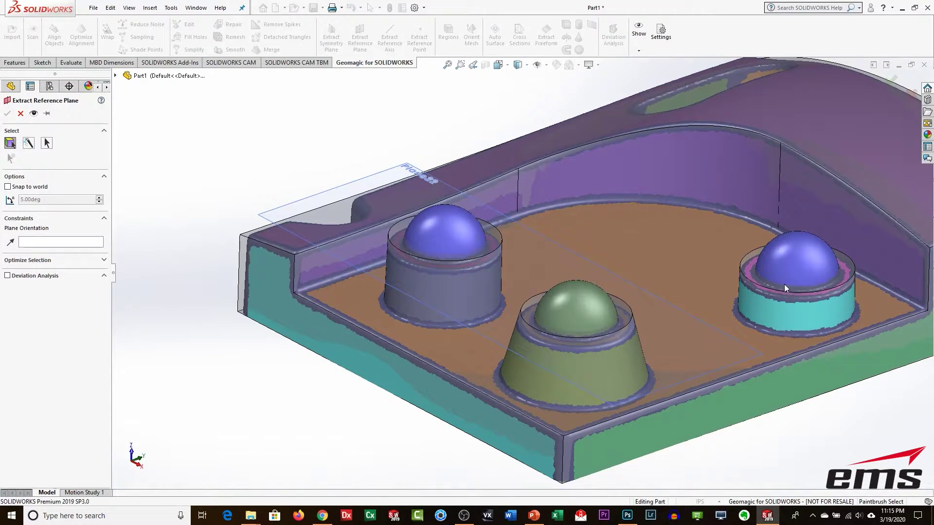
{"action": "left_click", "coordinate": [751, 275]}
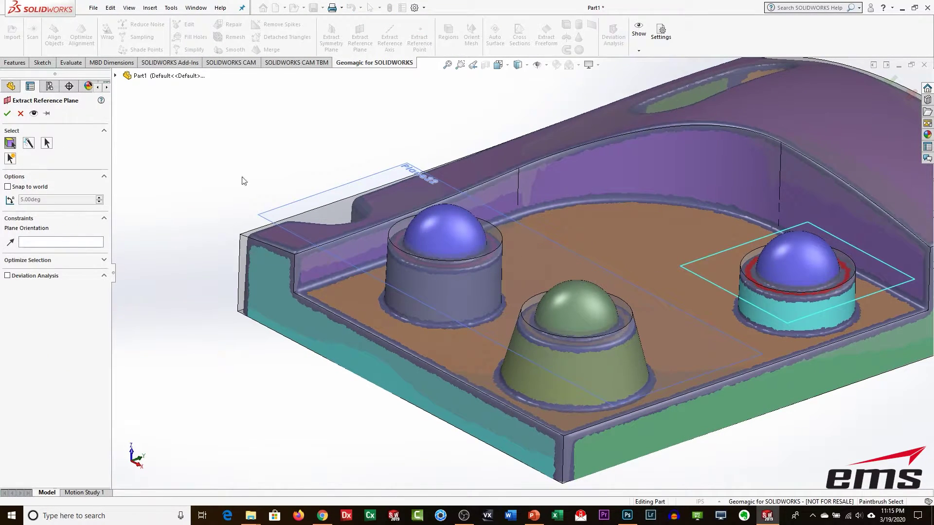
{"action": "left_click", "coordinate": [7, 113]}
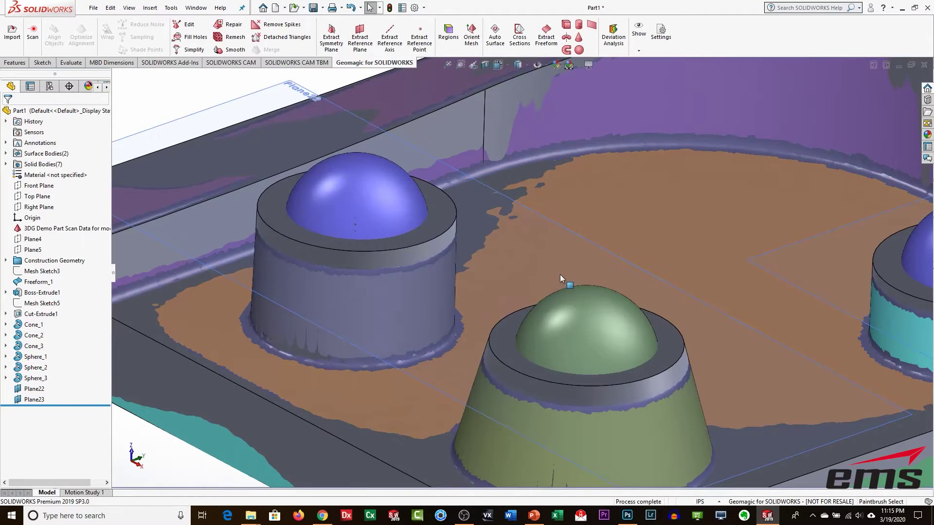
- Hide the scan data mesh so only the solid bodies and the extracted reference planes are displayed
{"action": "scroll", "coordinate": [572, 265], "scroll_direction": "up", "scroll_amount": 1}
{"action": "scroll", "coordinate": [515, 265], "scroll_direction": "down", "scroll_amount": 1}
{"action": "scroll", "coordinate": [467, 243], "scroll_direction": "up", "scroll_amount": 1}
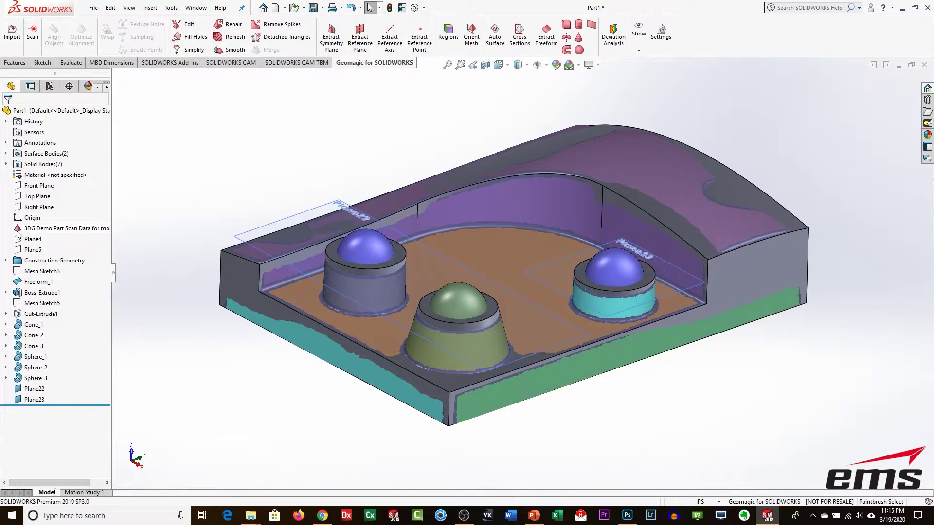
{"action": "left_click", "coordinate": [30, 229]}
{"action": "left_click", "coordinate": [25, 213]}
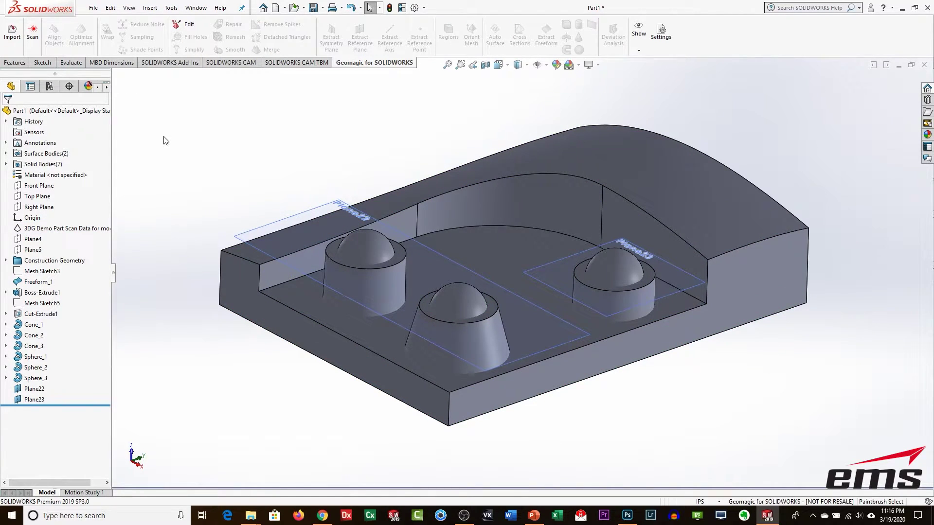
- Cut the Cone_1 and Cone_2 bodies with Plane22 using a surface cut limited to those two bodies, removing the material above the plane
{"action": "left_click", "coordinate": [150, 7]}
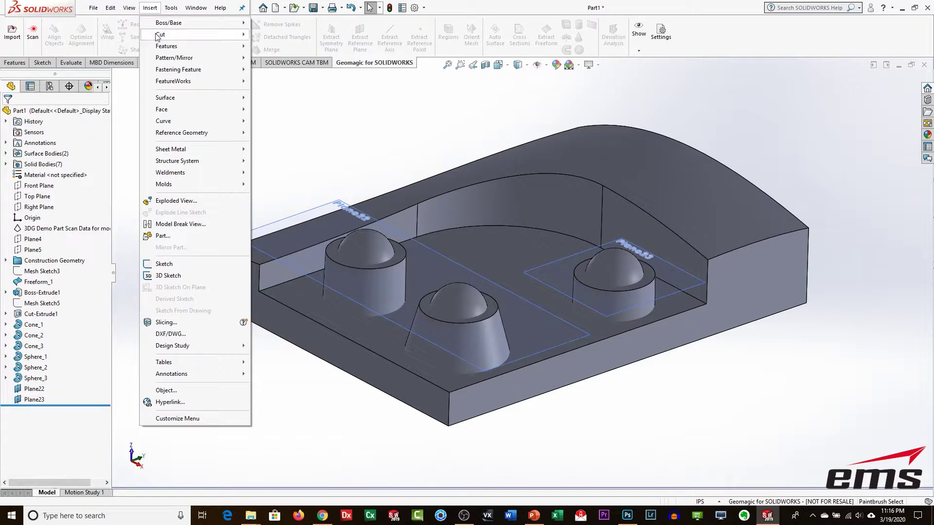
{"action": "mouse_move", "coordinate": [157, 38]}
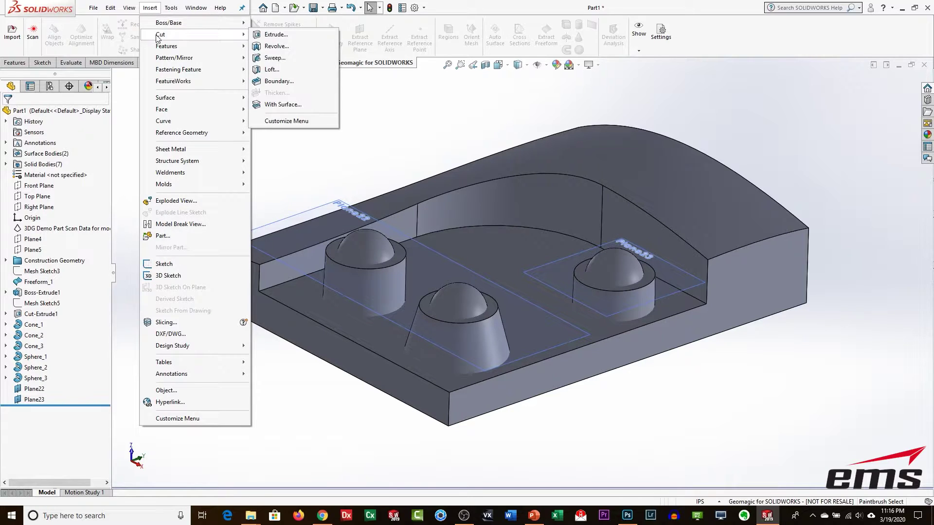
{"action": "left_click", "coordinate": [285, 104]}
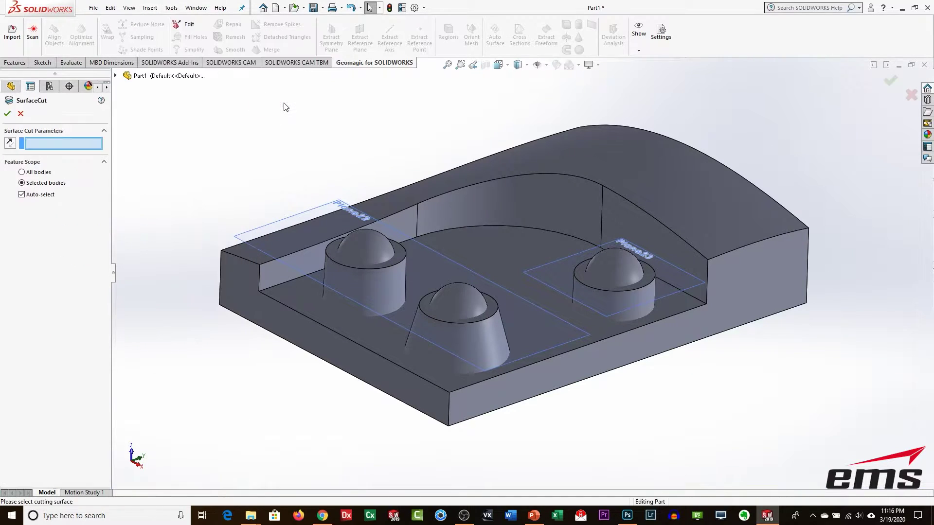
{"action": "left_click", "coordinate": [296, 223]}
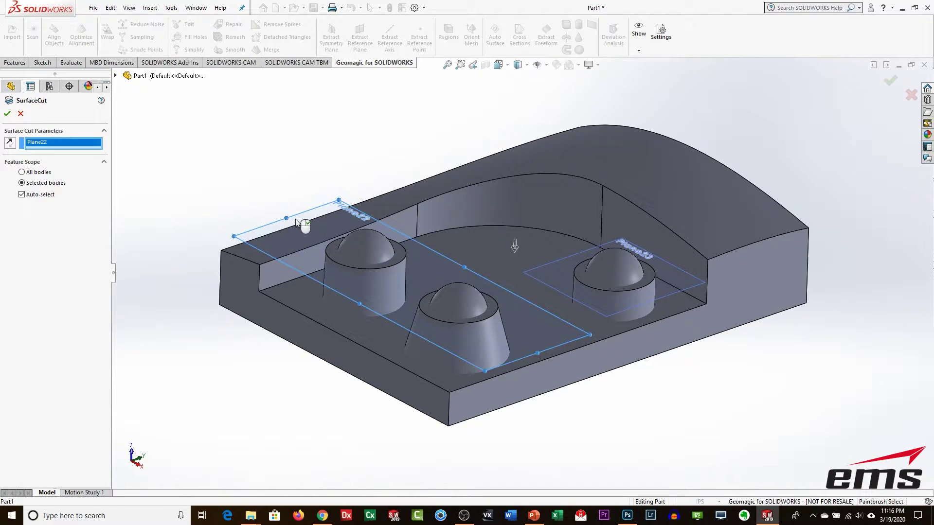
{"action": "left_click", "coordinate": [21, 194]}
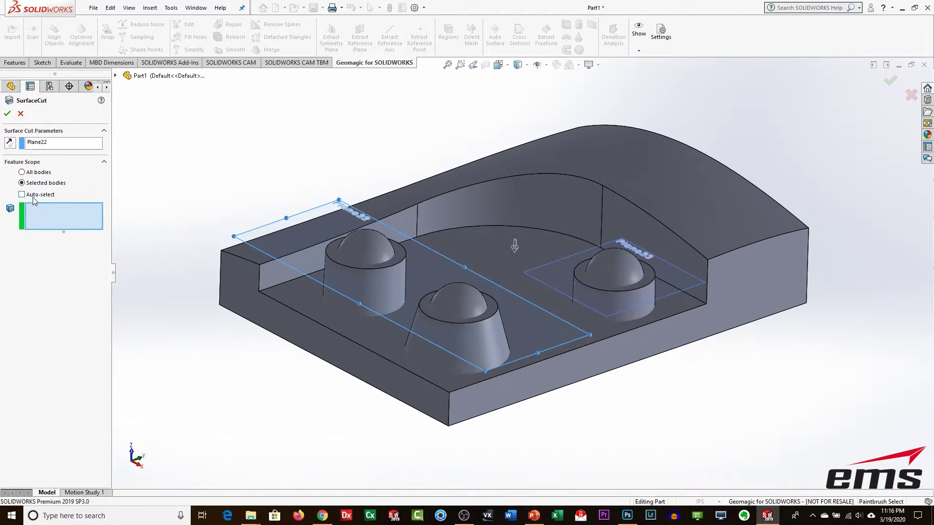
{"action": "left_click", "coordinate": [356, 278]}
{"action": "left_click", "coordinate": [445, 330]}
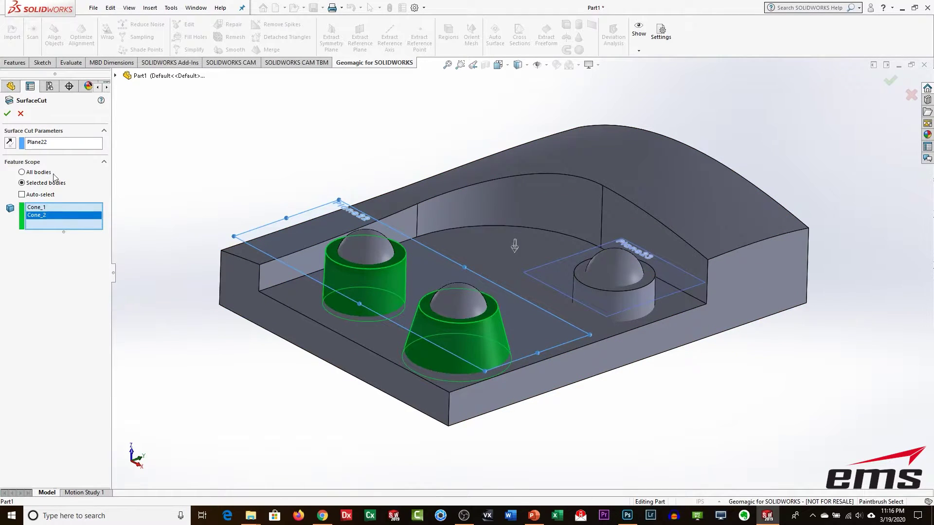
{"action": "left_click", "coordinate": [9, 144]}
{"action": "left_click", "coordinate": [7, 114]}
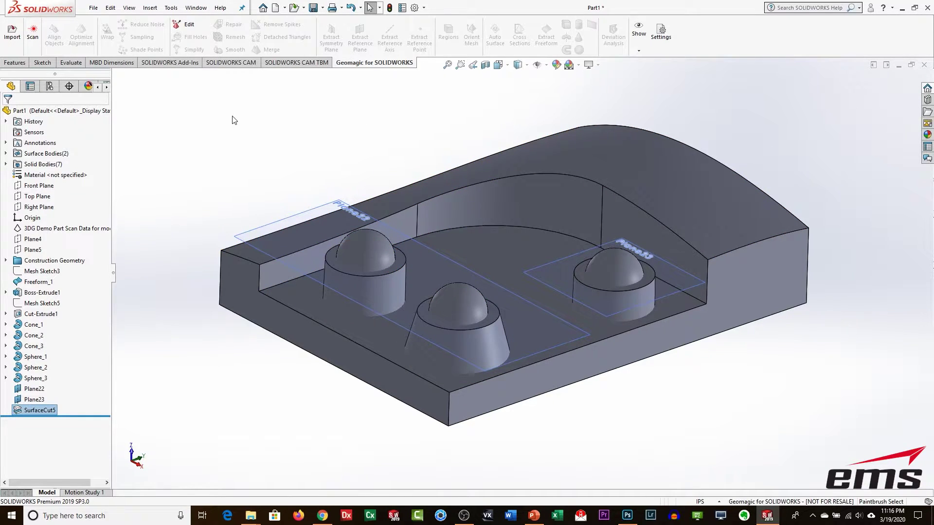
- Cut only the Cone_3 body with Plane23 using a surface cut, removing the material above the plane
{"action": "left_click", "coordinate": [150, 8]}
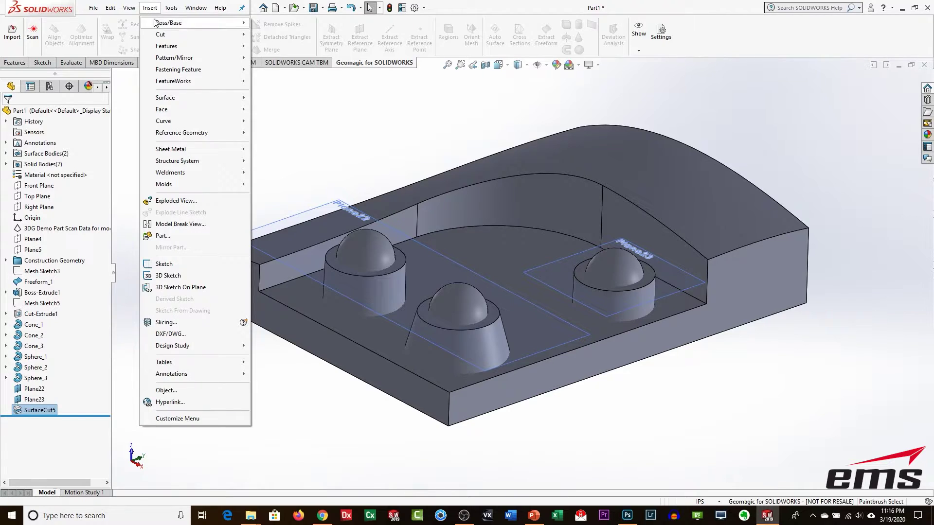
{"action": "mouse_move", "coordinate": [161, 35]}
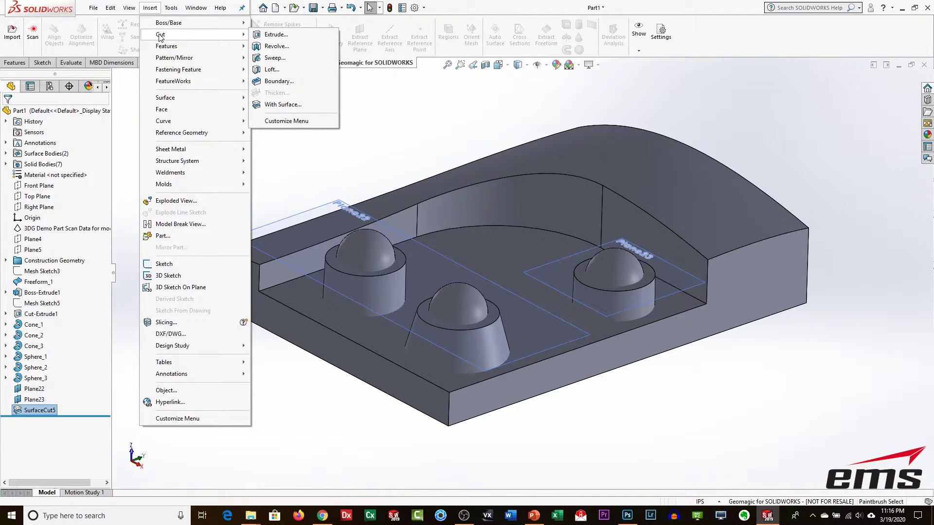
{"action": "left_click", "coordinate": [282, 105]}
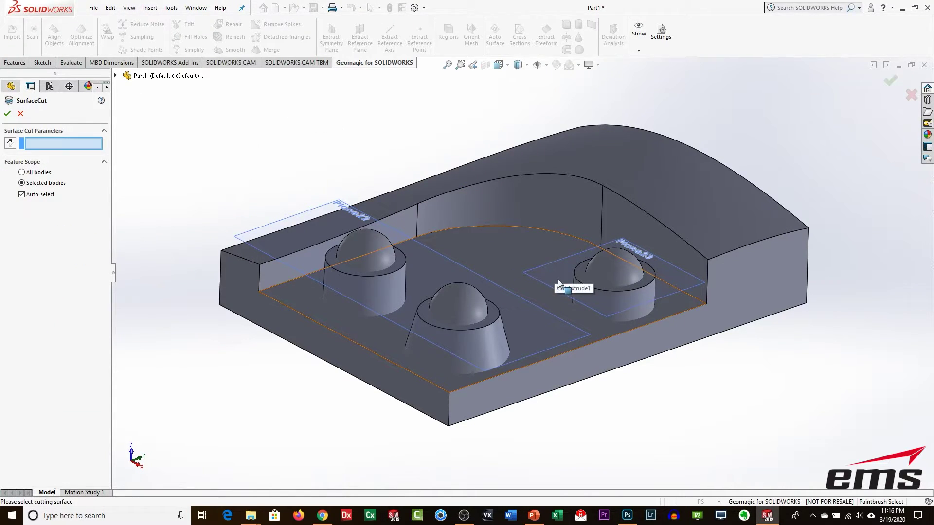
{"action": "left_click", "coordinate": [683, 272]}
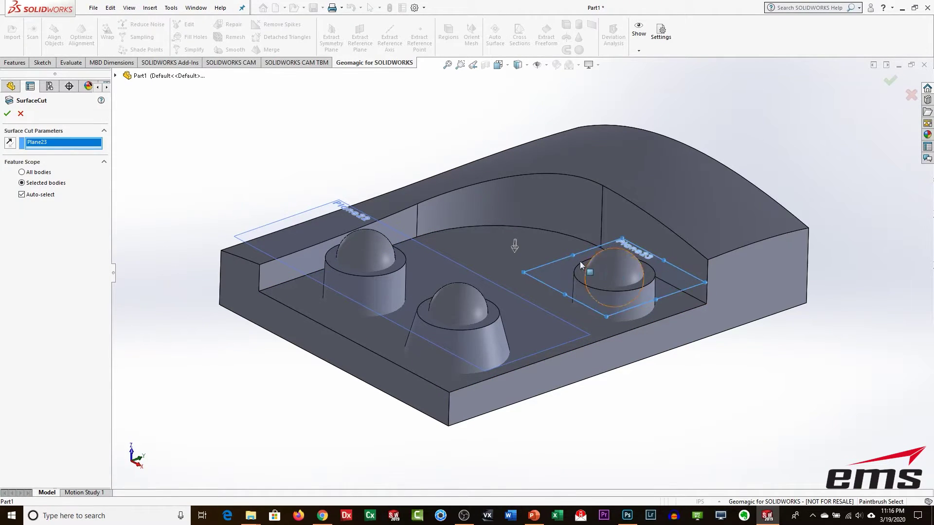
{"action": "left_click", "coordinate": [22, 194]}
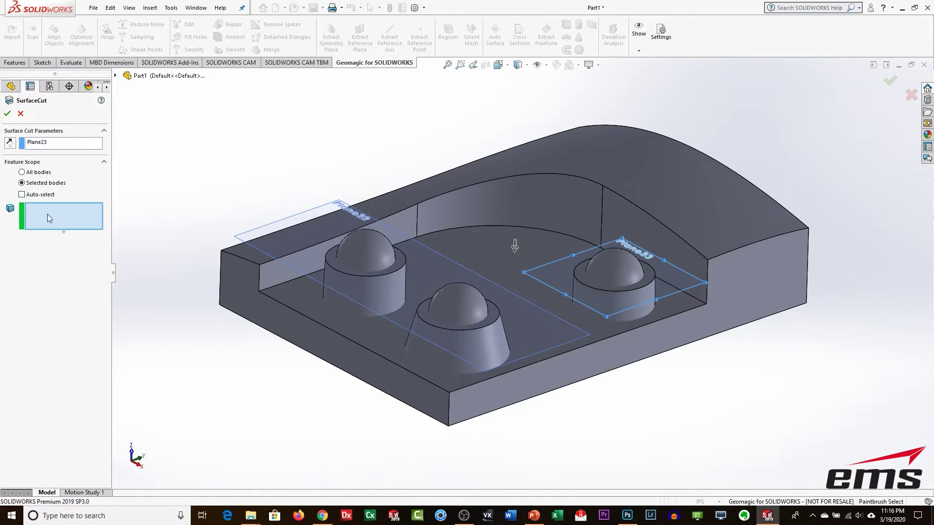
{"action": "left_click", "coordinate": [635, 311]}
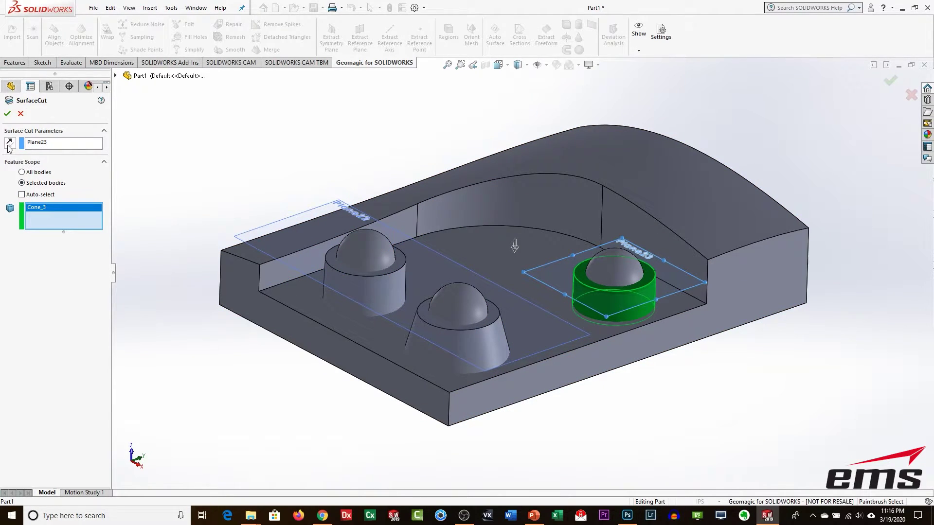
{"action": "left_click", "coordinate": [7, 114]}
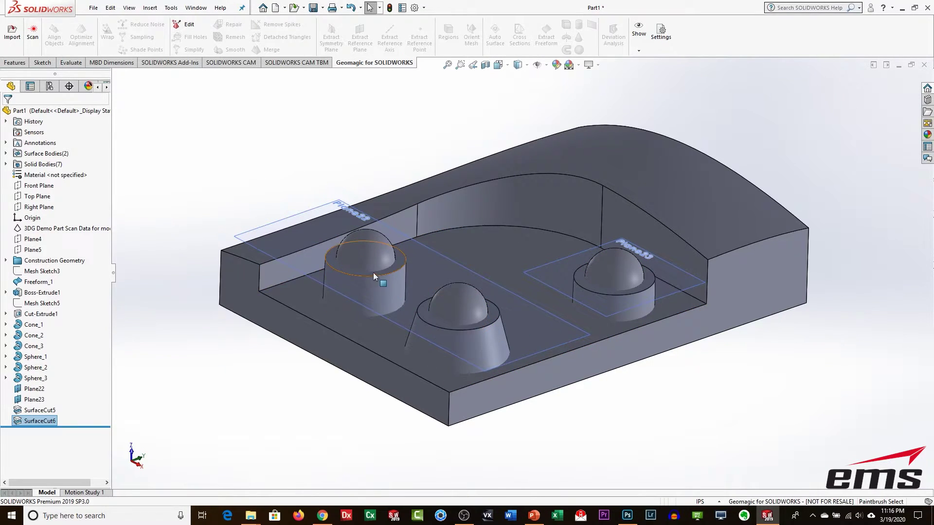
- Combine the pocketed block, the three trimmed cones and the three spheres into one solid body with the Add operation
{"action": "middle_click_drag", "start_coordinate": [567, 336], "coordinate": [540, 367]}
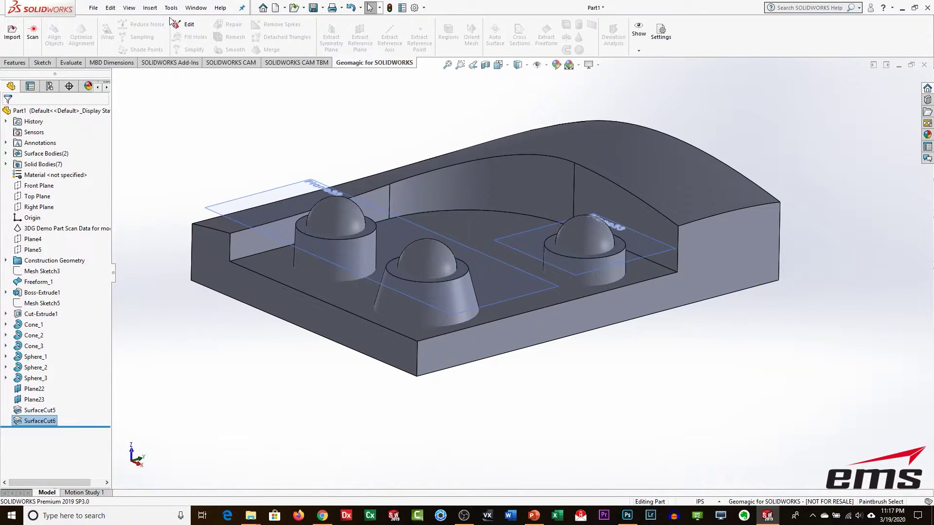
{"action": "left_click", "coordinate": [150, 8]}
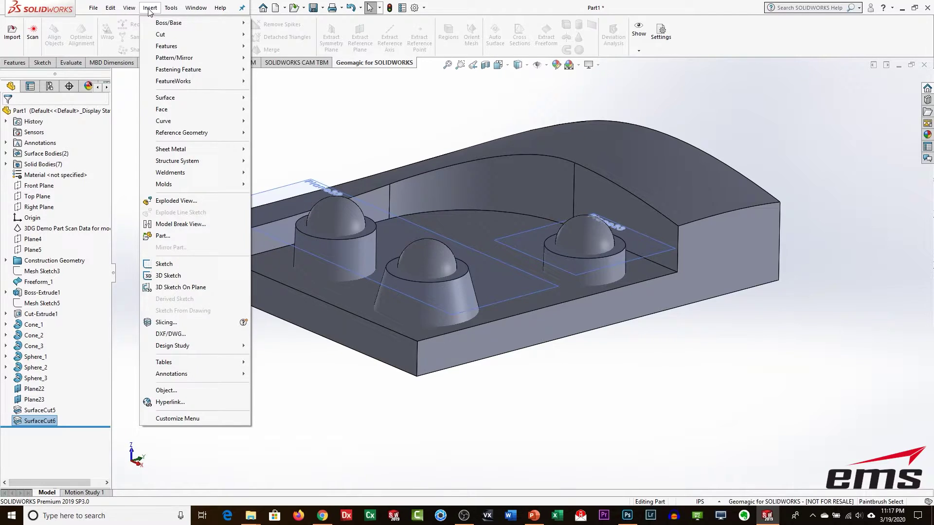
{"action": "mouse_move", "coordinate": [176, 46]}
{"action": "left_click", "coordinate": [286, 271]}
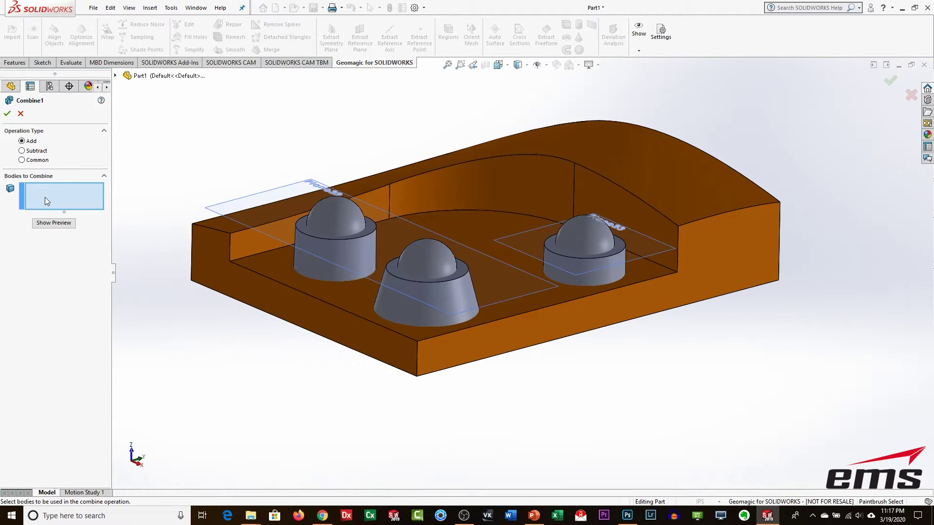
{"action": "key", "text": "ctrl+a"}
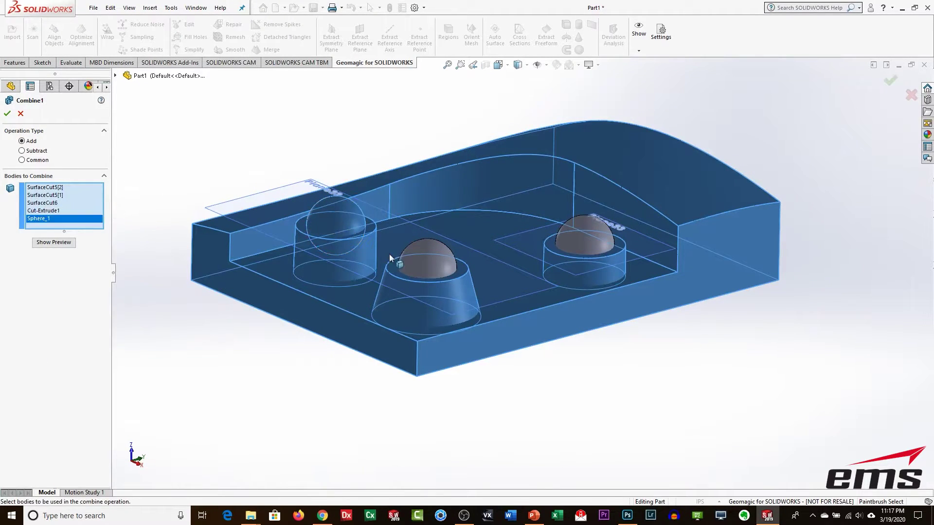
{"action": "left_click", "coordinate": [442, 267]}
{"action": "left_click", "coordinate": [583, 243]}
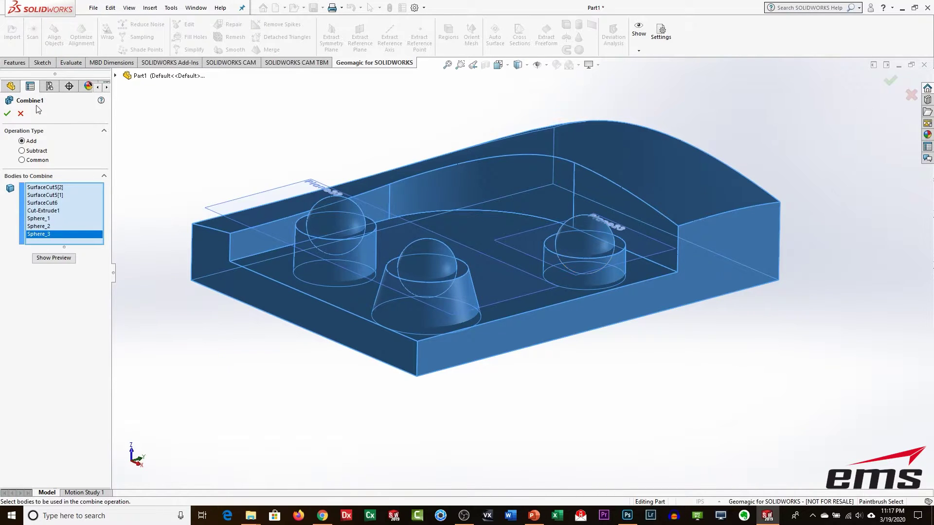
{"action": "left_click", "coordinate": [8, 114]}
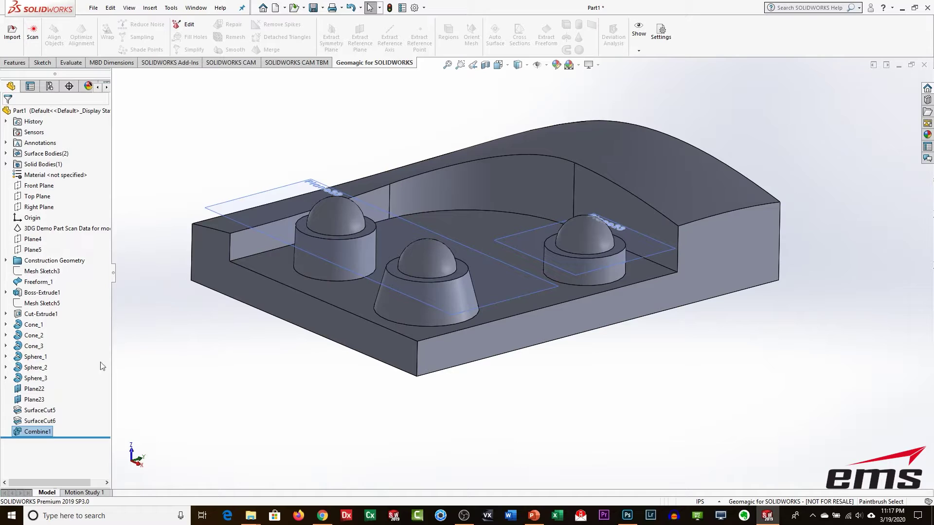
- Hide the reference planes Plane22 and Plane23
{"action": "left_click", "coordinate": [35, 389]}
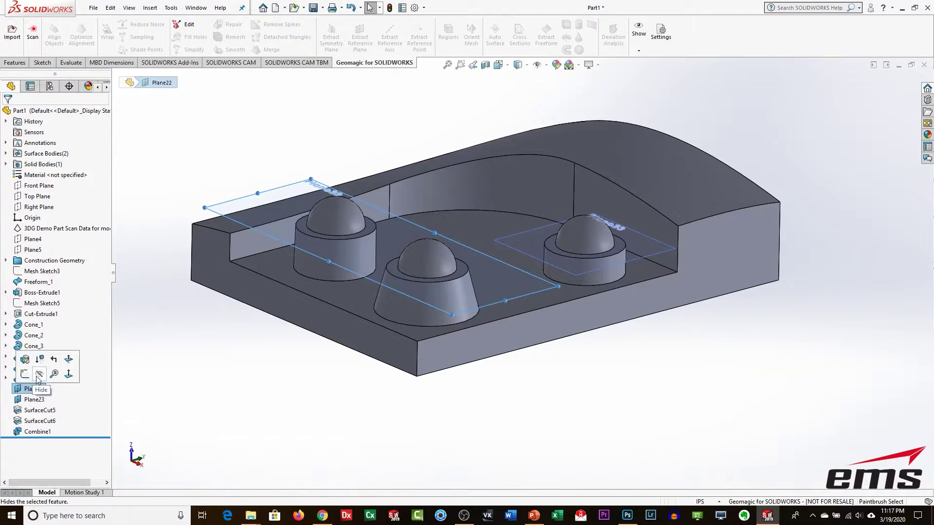
{"action": "left_click", "coordinate": [38, 380]}
{"action": "left_click", "coordinate": [37, 399]}
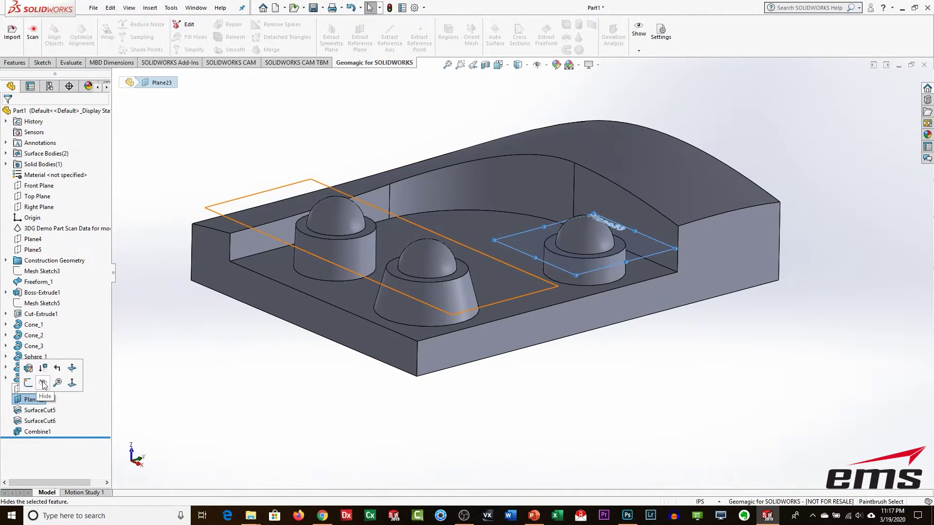
{"action": "left_click", "coordinate": [44, 384]}
- Show the scan data mesh again over the combined solid body
{"action": "middle_click_drag", "start_coordinate": [533, 307], "coordinate": [524, 332]}
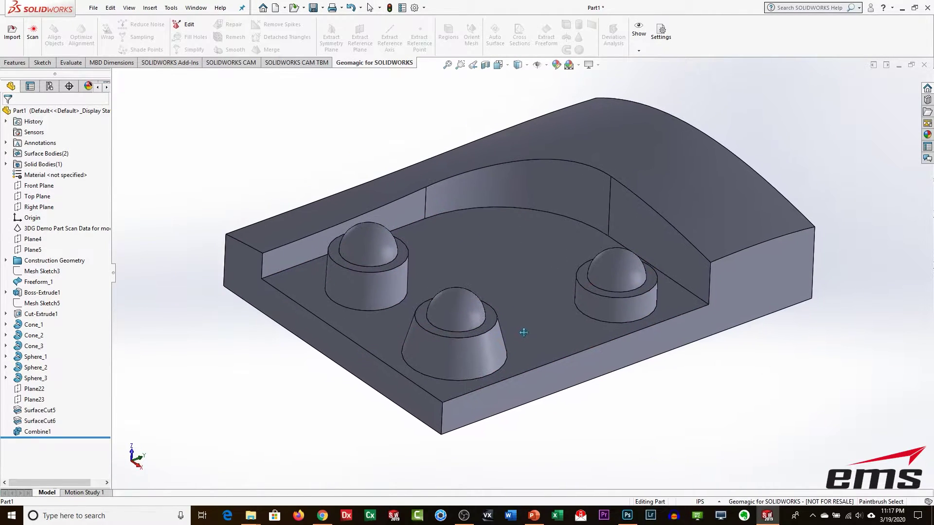
{"action": "left_click", "coordinate": [26, 228]}
{"action": "left_click", "coordinate": [26, 215]}
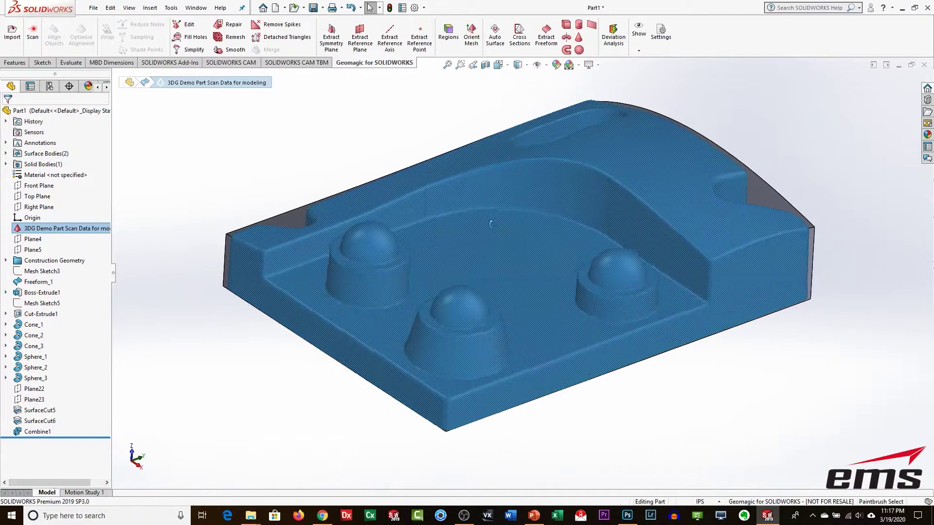
{"action": "middle_click_drag", "start_coordinate": [479, 171], "coordinate": [475, 204], "text": "ctrl"}
{"action": "scroll", "coordinate": [475, 204], "scroll_direction": "down", "scroll_amount": 1}
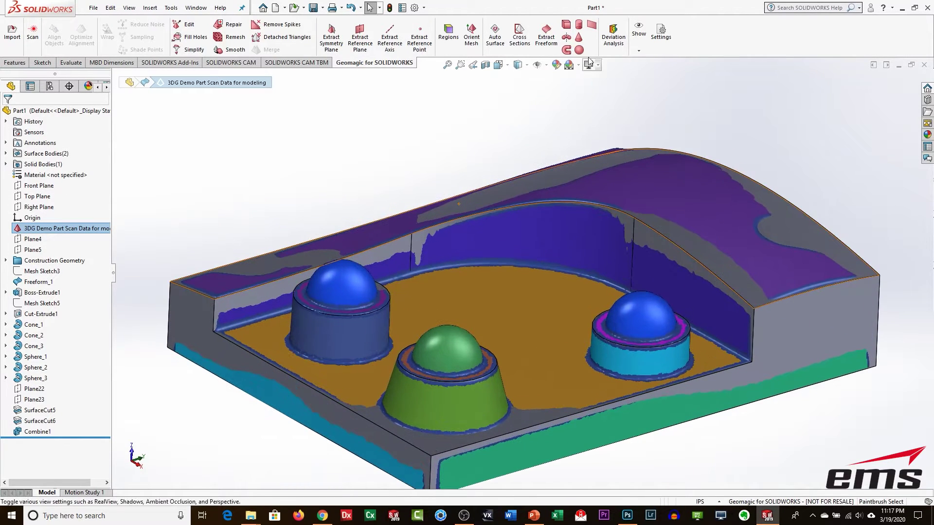
- Run a deviation analysis comparing the scan data mesh with the Combine1 body, keeping the default deviation and angle settings
{"action": "left_click", "coordinate": [611, 42]}
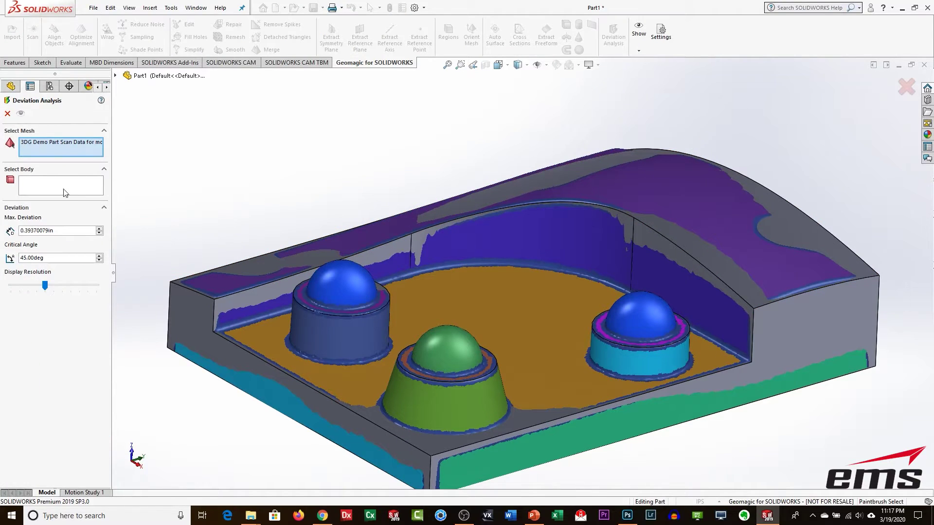
{"action": "left_click", "coordinate": [69, 193]}
{"action": "left_click", "coordinate": [184, 318]}
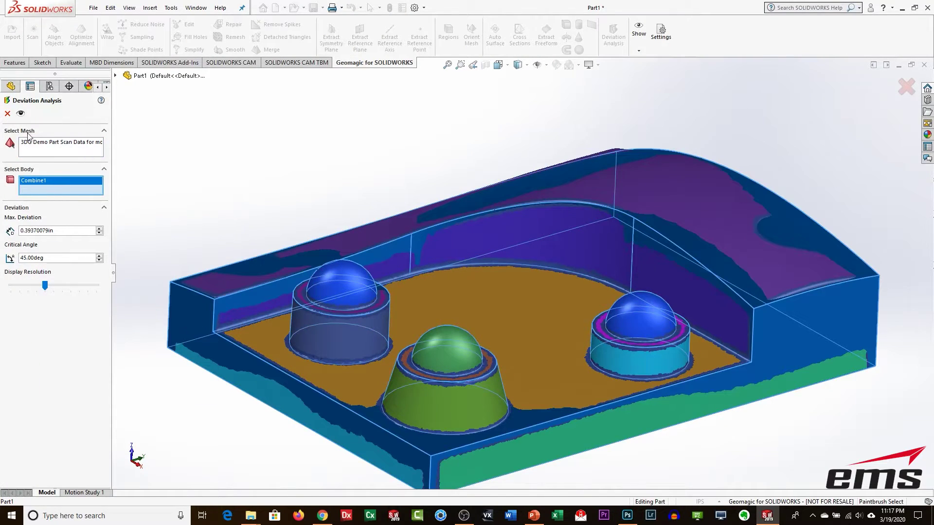
{"action": "left_click", "coordinate": [20, 113]}
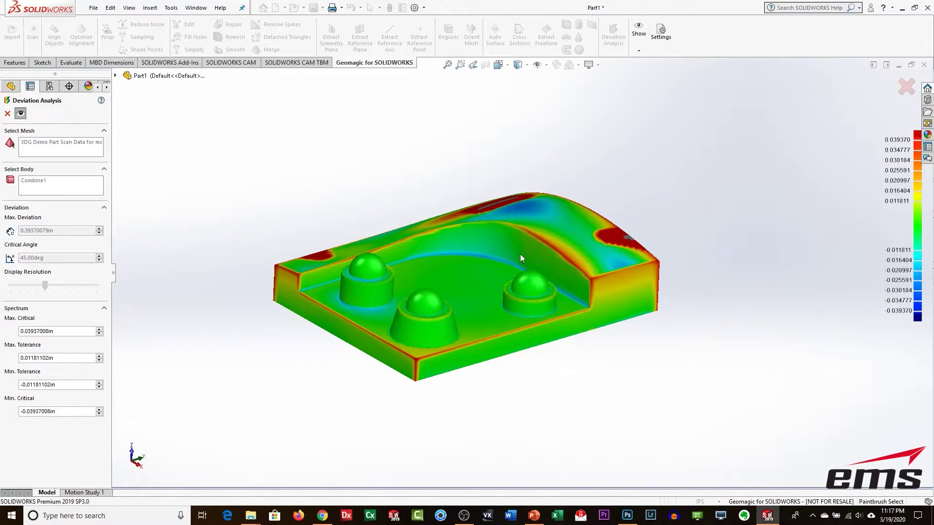
- Examine the deviation colour map on the bosses, pocket, edges and curved top from several angles, and close the analysis
{"action": "middle_click_drag", "start_coordinate": [440, 235], "coordinate": [440, 280]}
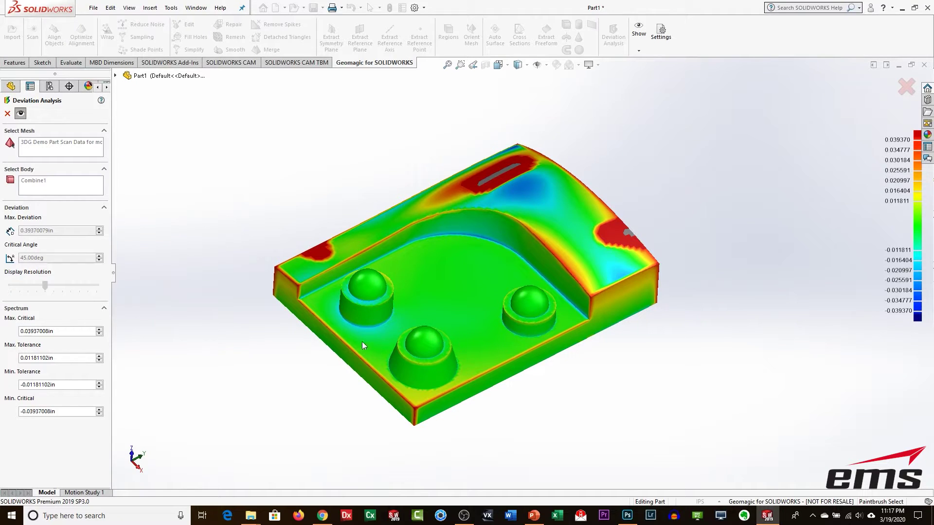
{"action": "middle_click_drag", "start_coordinate": [453, 336], "coordinate": [442, 330]}
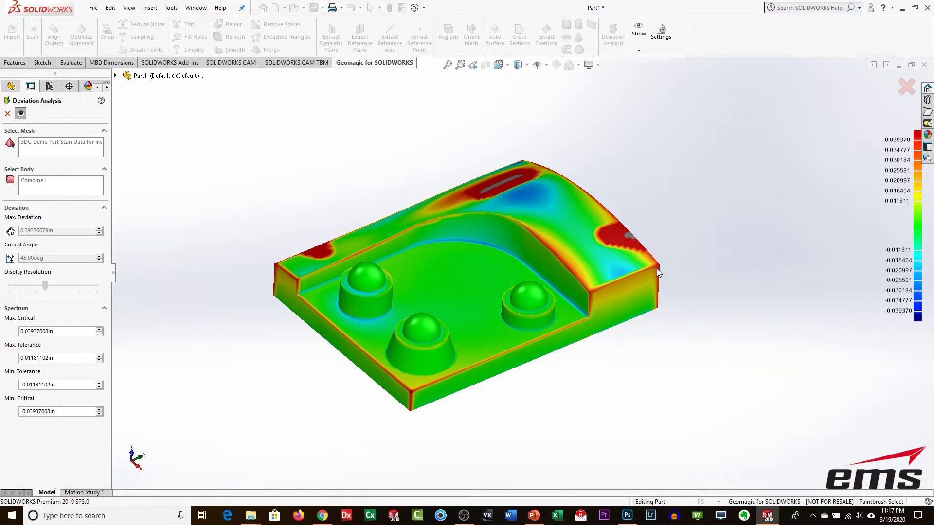
{"action": "middle_click_drag", "start_coordinate": [427, 325], "coordinate": [470, 311]}
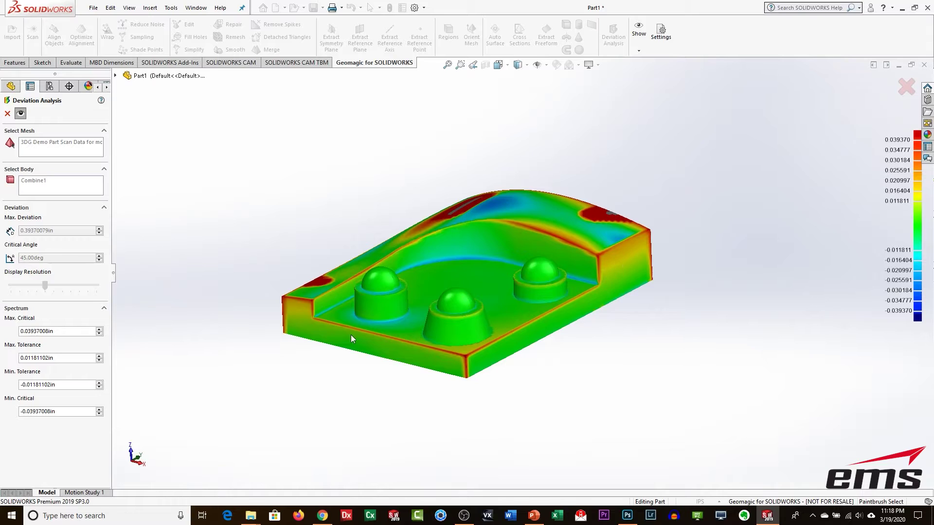
{"action": "middle_click_drag", "start_coordinate": [351, 335], "coordinate": [480, 348]}
{"action": "middle_click_drag", "start_coordinate": [389, 265], "coordinate": [242, 312]}
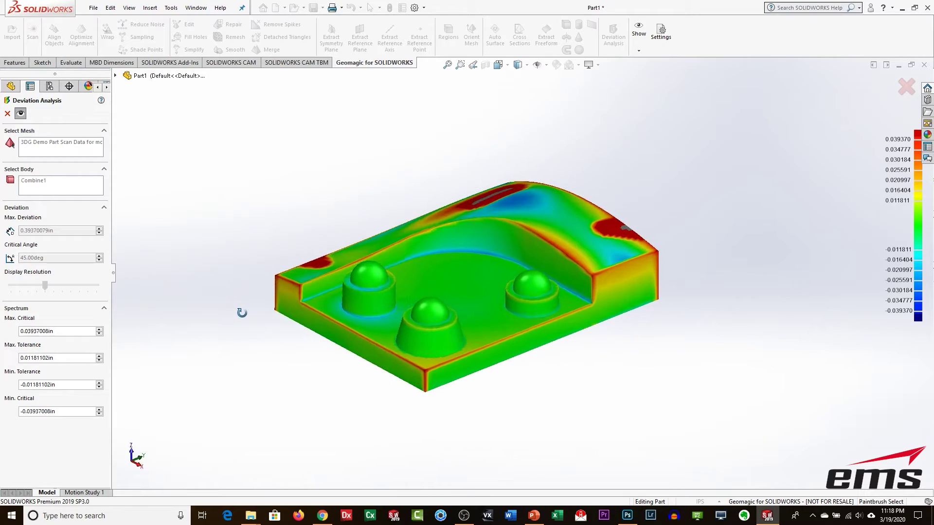
{"action": "left_click", "coordinate": [8, 114]}
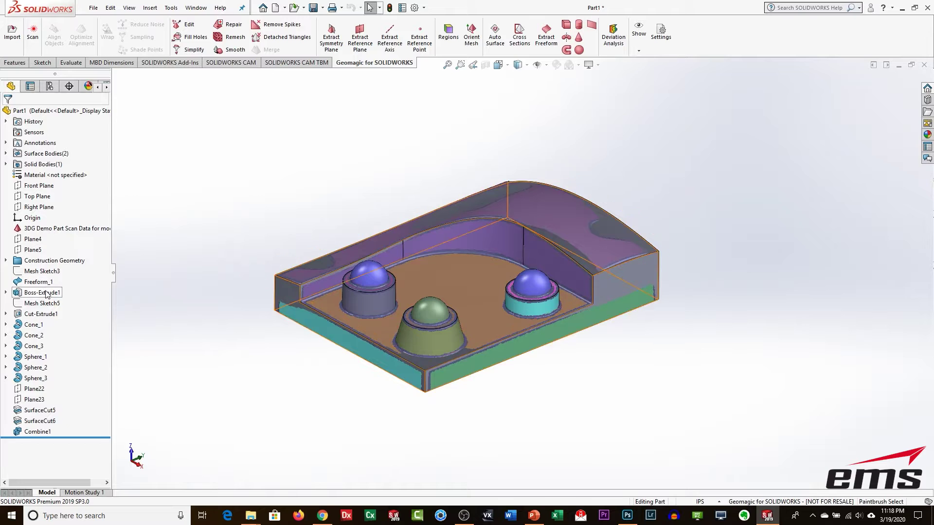
- Edit the Boss-Extrude1 feature to add a 2-degree draft to the main block's side walls
{"action": "middle_click_drag", "start_coordinate": [507, 269], "coordinate": [368, 279]}
{"action": "scroll", "coordinate": [304, 208], "scroll_direction": "down", "scroll_amount": 3}
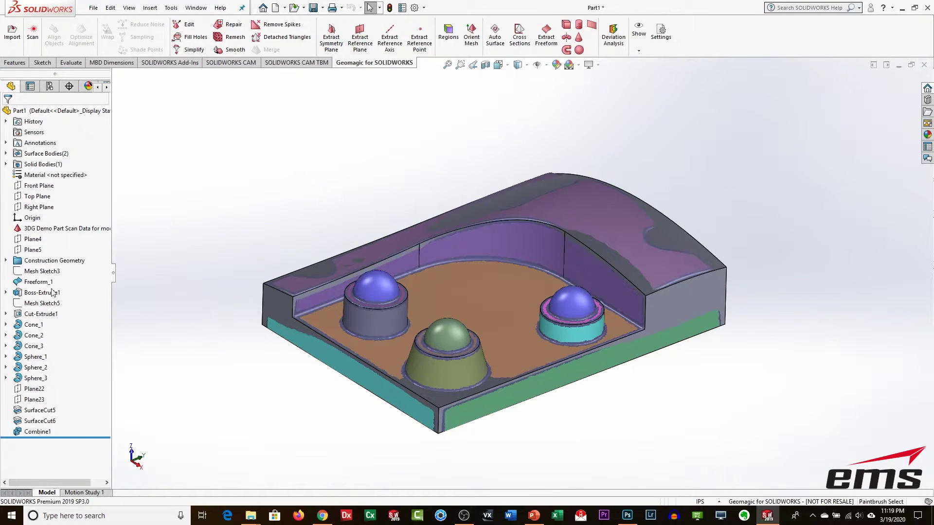
{"action": "left_click", "coordinate": [18, 296]}
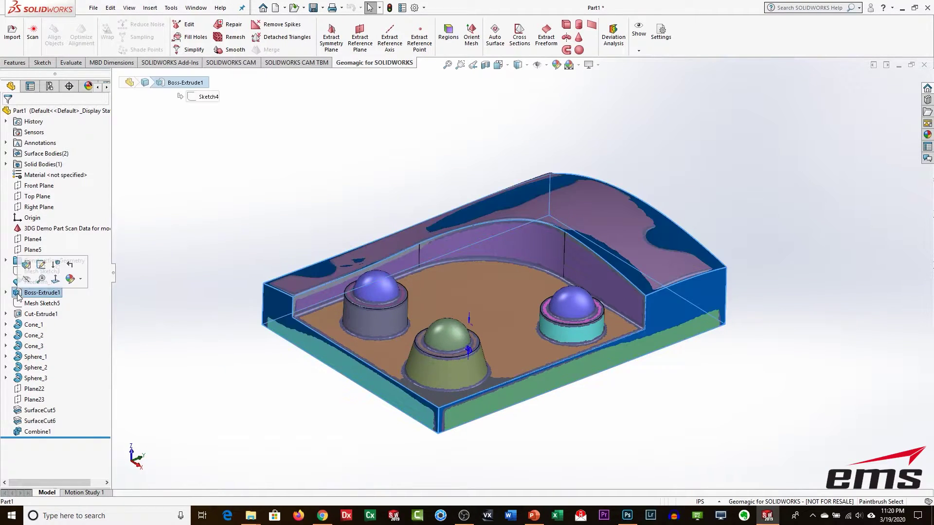
{"action": "left_click", "coordinate": [26, 265]}
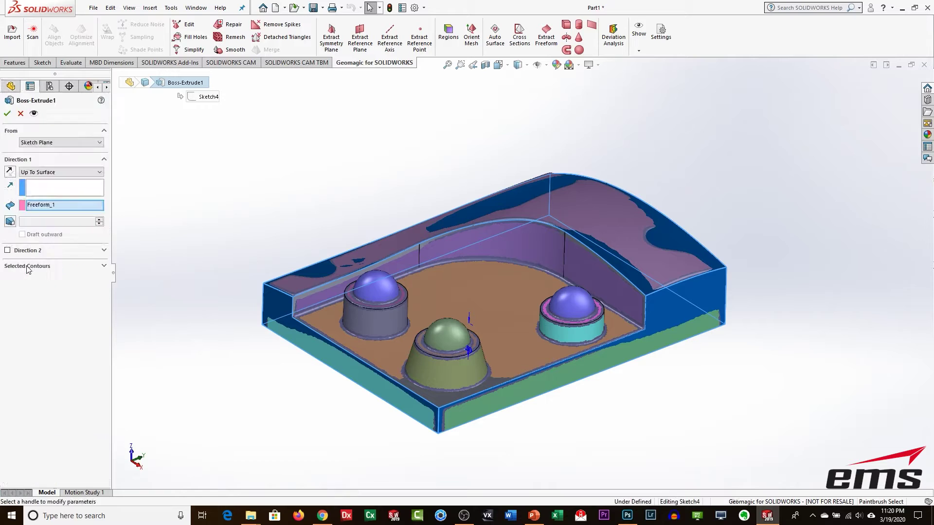
{"action": "left_click", "coordinate": [10, 222]}
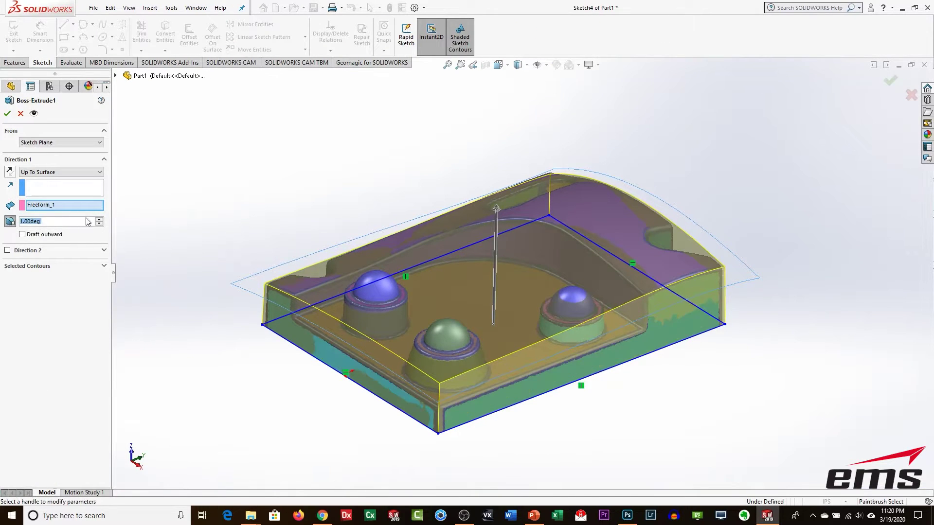
{"action": "left_click", "coordinate": [99, 219]}
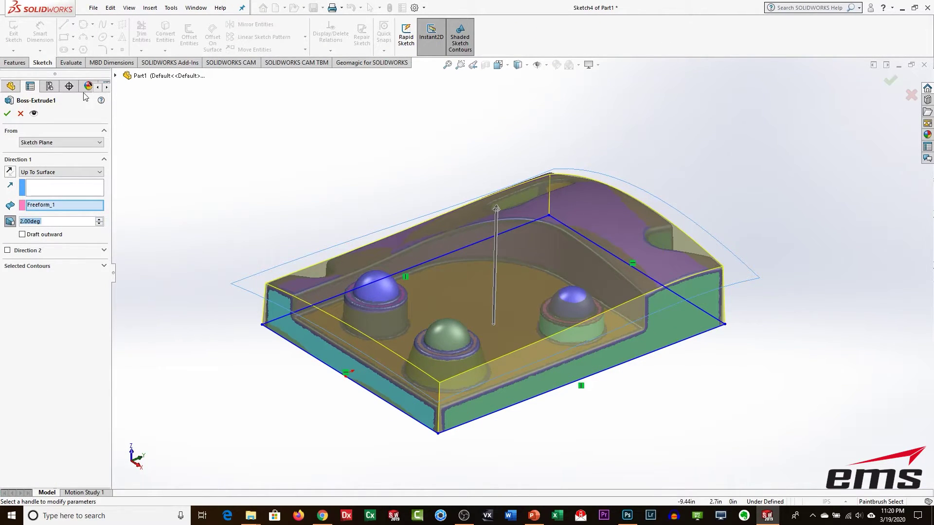
{"action": "left_click", "coordinate": [8, 113]}
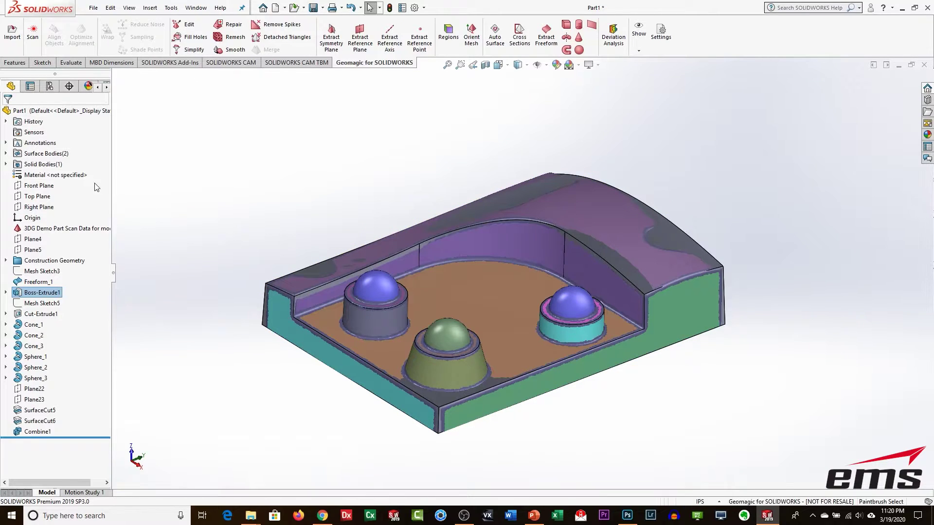
- Edit the Cut-Extrude1 feature to add a 2-degree outward draft to the pocket walls
{"action": "left_click", "coordinate": [17, 314]}
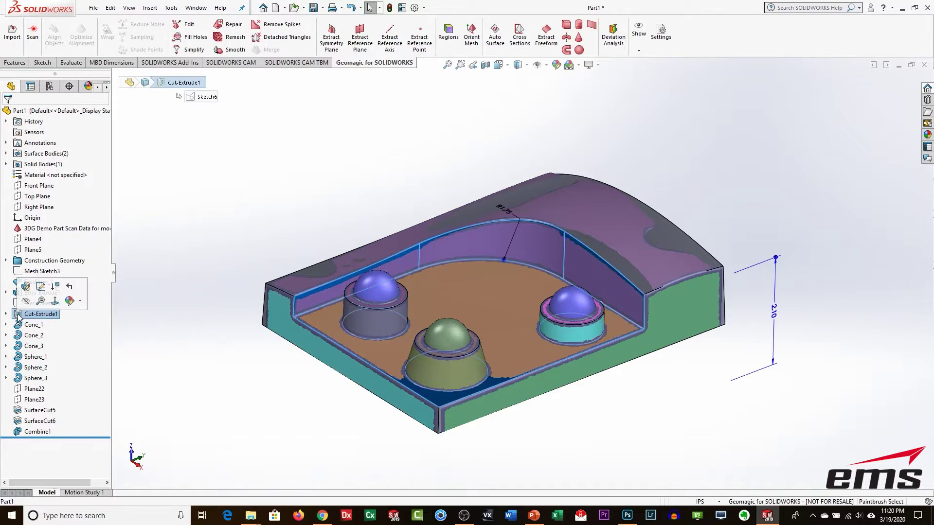
{"action": "left_click", "coordinate": [25, 287]}
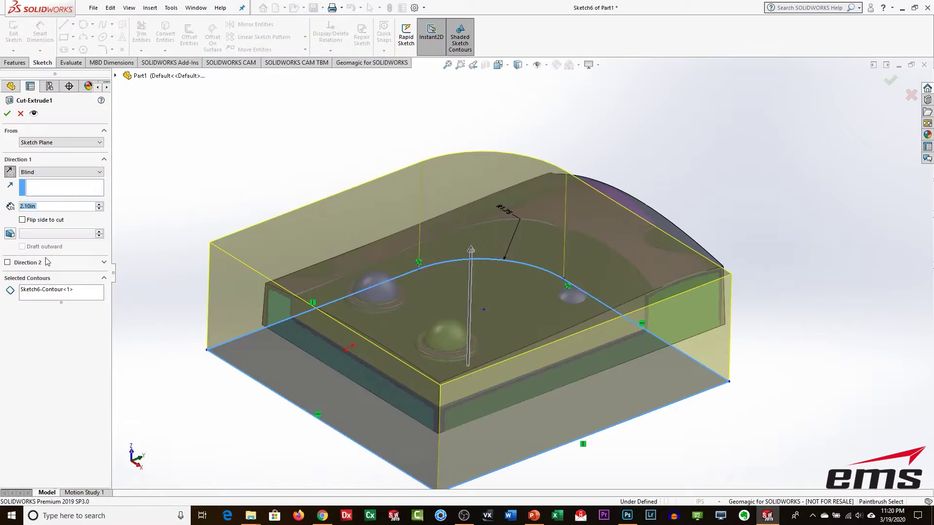
{"action": "left_click", "coordinate": [10, 235]}
{"action": "left_click", "coordinate": [99, 232]}
{"action": "left_click", "coordinate": [22, 247]}
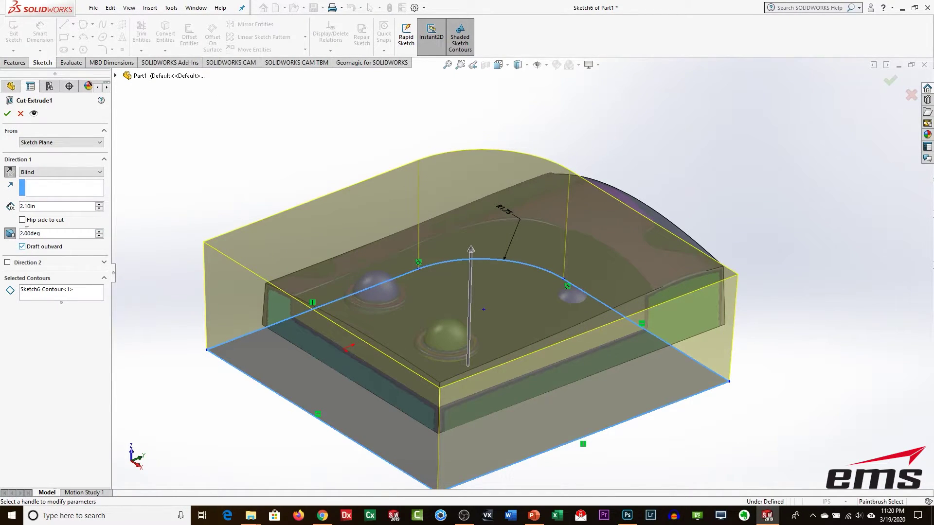
{"action": "left_click", "coordinate": [8, 114]}
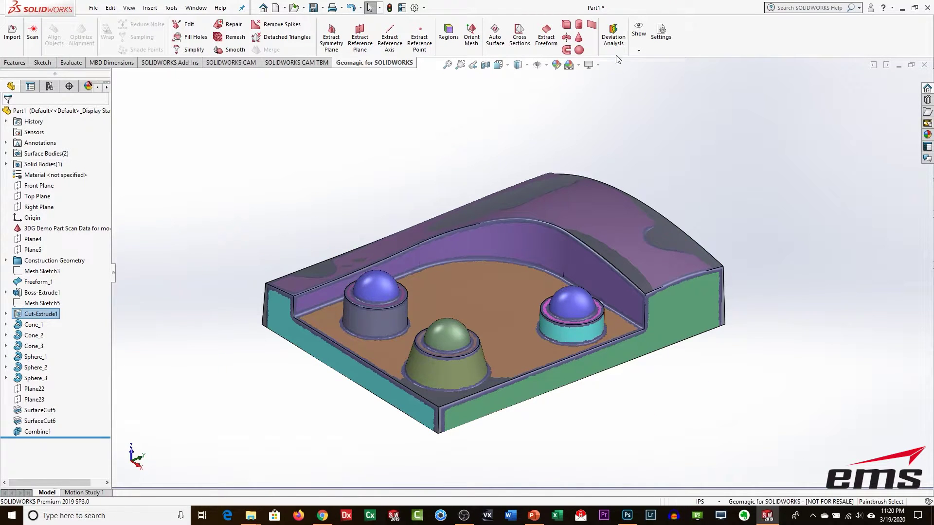
- Rerun the deviation analysis between the scan data mesh and the Combine1 body, inspect the drafted walls, and close it
{"action": "left_click", "coordinate": [613, 35]}
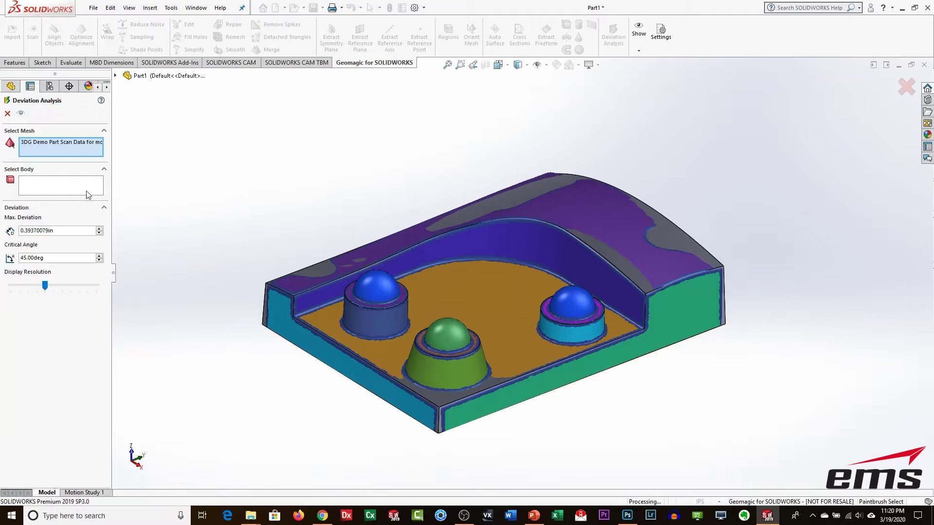
{"action": "left_click", "coordinate": [74, 189]}
{"action": "left_click", "coordinate": [454, 224]}
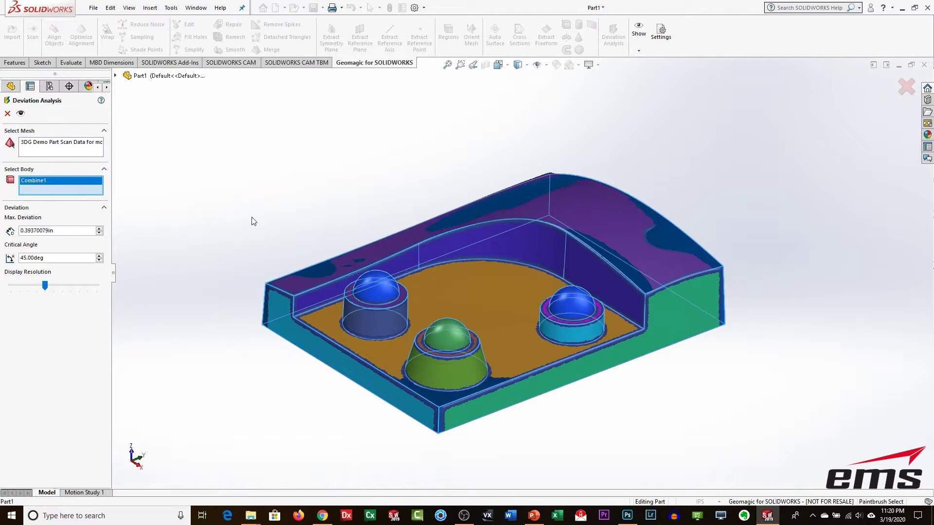
{"action": "left_click", "coordinate": [22, 115]}
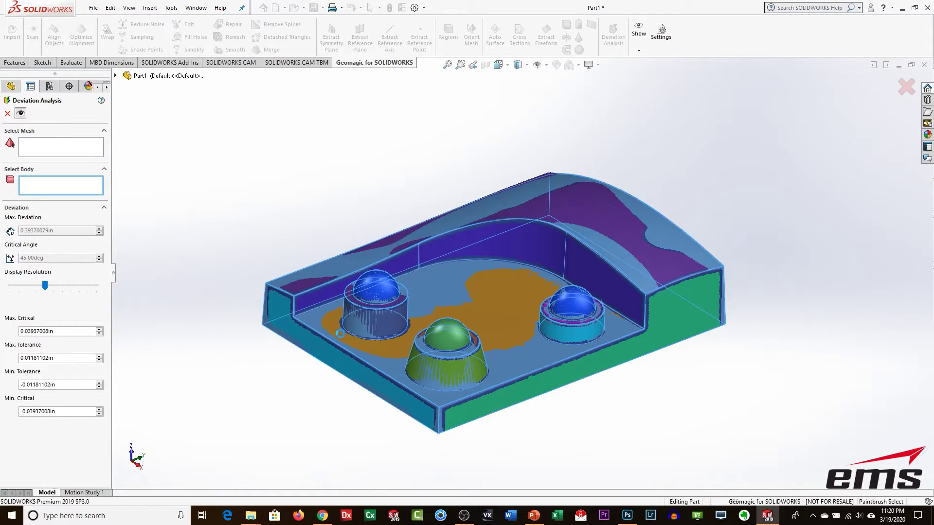
{"action": "middle_click_drag", "start_coordinate": [342, 347], "coordinate": [483, 342]}
{"action": "left_click", "coordinate": [7, 115]}
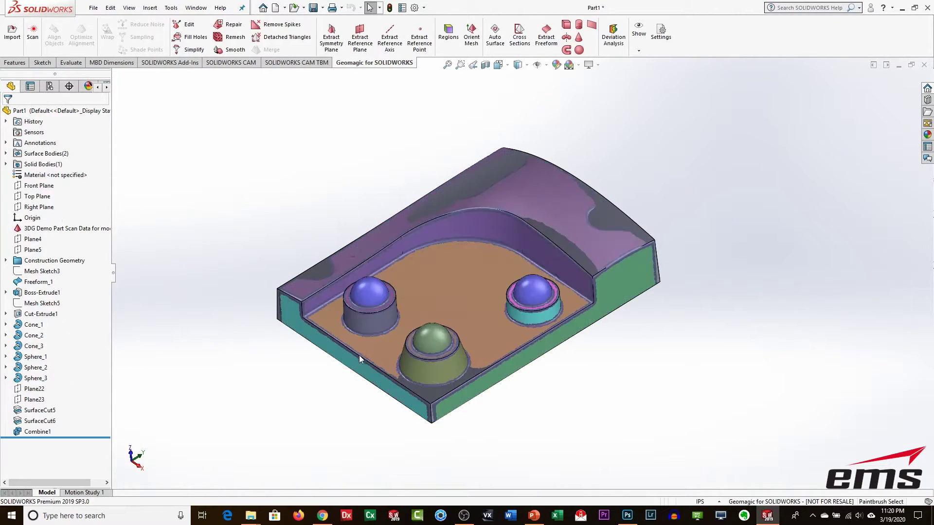
{"action": "middle_click_drag", "start_coordinate": [363, 330], "coordinate": [362, 322]}
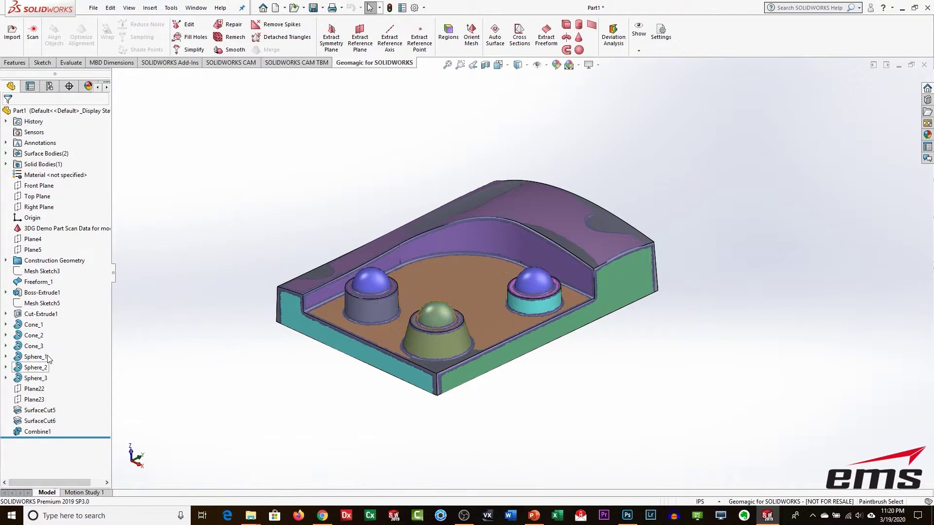
{"action": "mouse_move", "coordinate": [378, 438]}
{"action": "middle_mouse_down"}
{"action": "mouse_move", "coordinate": [388, 386]}
{"action": "mouse_move", "coordinate": [346, 355]}
{"action": "mouse_move", "coordinate": [362, 435]}
{"action": "middle_mouse_up"}
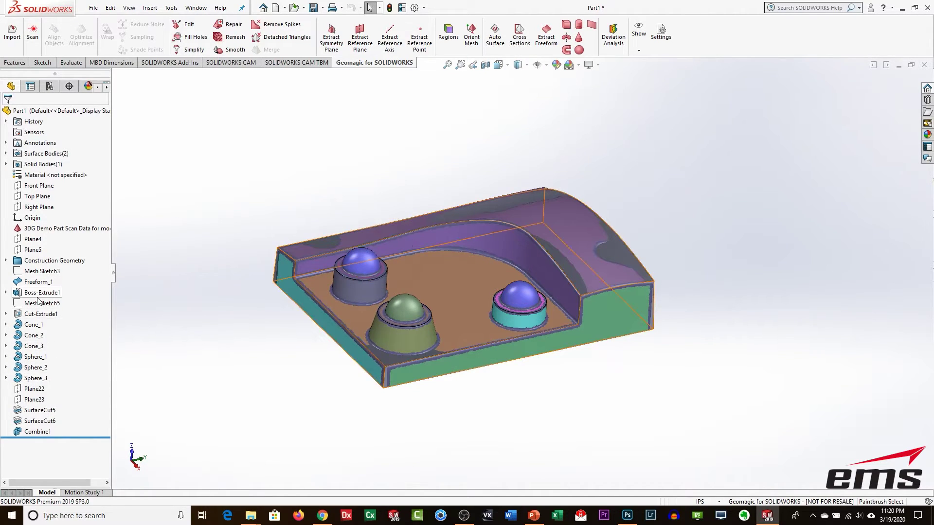
{"action": "mouse_move", "coordinate": [480, 313]}
{"action": "middle_mouse_down"}
{"action": "mouse_move", "coordinate": [477, 292]}
{"action": "mouse_move", "coordinate": [474, 314]}
{"action": "middle_mouse_up"}
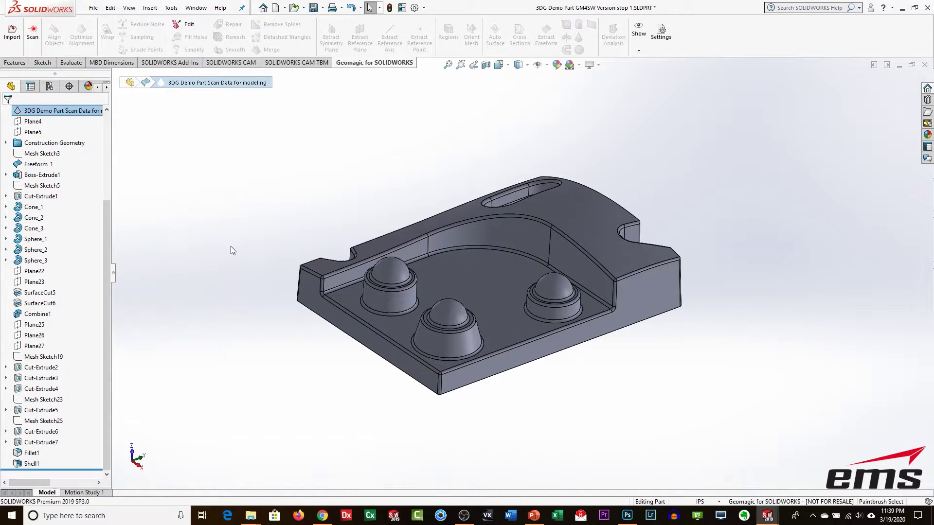
- Show the scan data mesh over the finished shelled part with its slot, side notches and fillets
{"action": "middle_click_drag", "start_coordinate": [500, 238], "coordinate": [496, 211]}
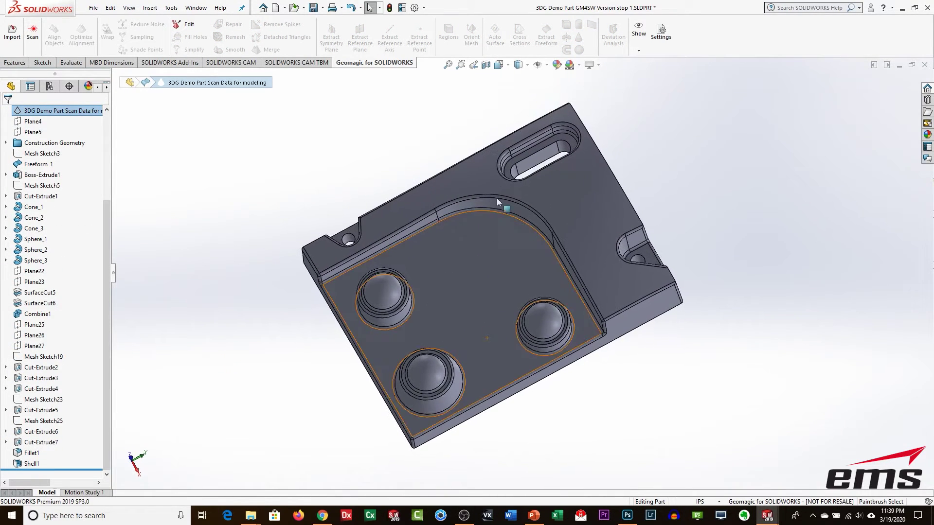
{"action": "middle_click_drag", "start_coordinate": [491, 336], "coordinate": [555, 455]}
{"action": "middle_click_drag", "start_coordinate": [408, 412], "coordinate": [399, 375]}
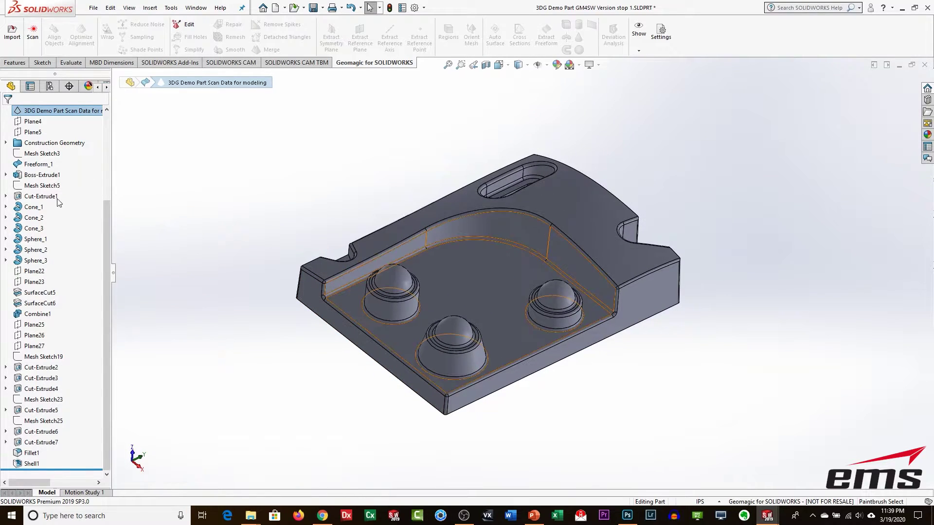
{"action": "scroll", "coordinate": [73, 165], "scroll_direction": "up", "scroll_amount": 1}
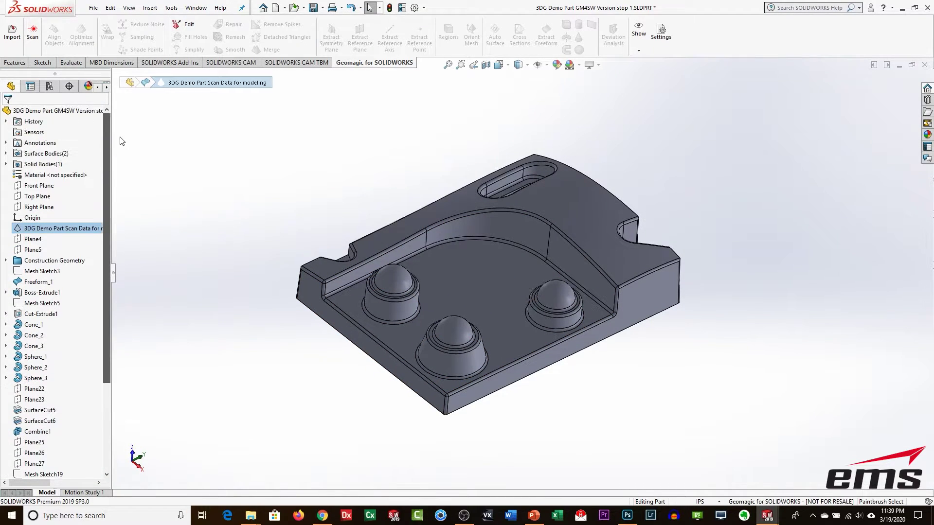
{"action": "left_click", "coordinate": [17, 229]}
{"action": "left_click", "coordinate": [26, 213]}
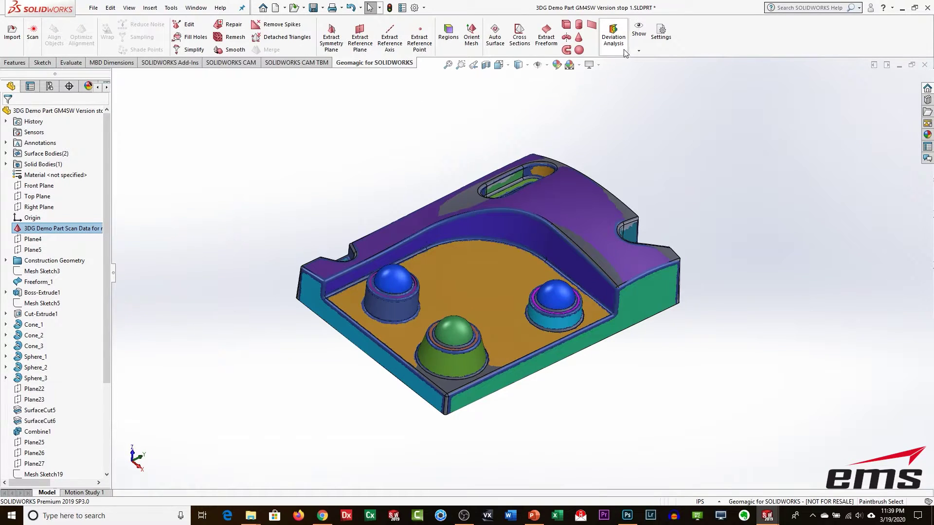
- Run a deviation analysis comparing the scan data mesh with the Shell1 body, keeping the default settings
{"action": "left_click", "coordinate": [615, 42]}
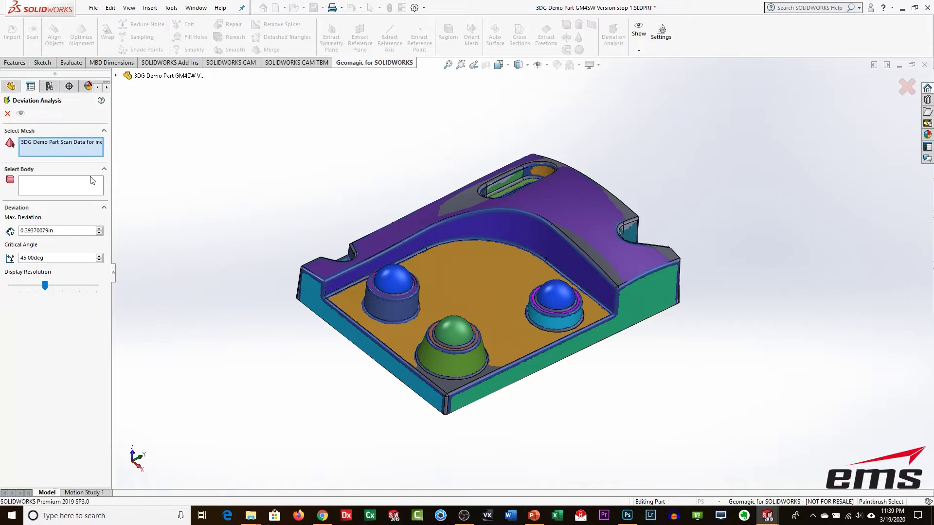
{"action": "left_click", "coordinate": [69, 184]}
{"action": "left_click", "coordinate": [465, 223]}
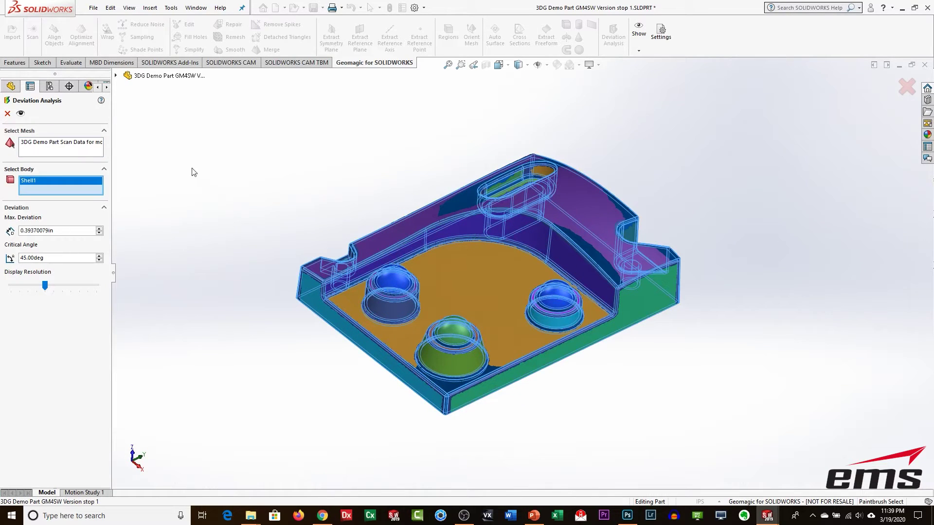
{"action": "left_click", "coordinate": [20, 113]}
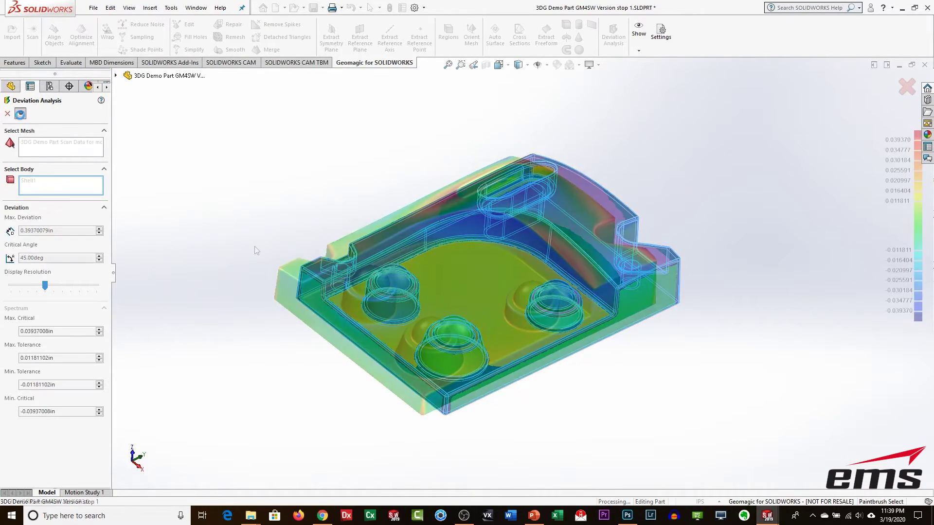
- Examine the Shell1 body's deviation colour map on the curved top, slot, notches, pocket and bosses from several angles
{"action": "middle_click_drag", "start_coordinate": [460, 266], "coordinate": [460, 189]}
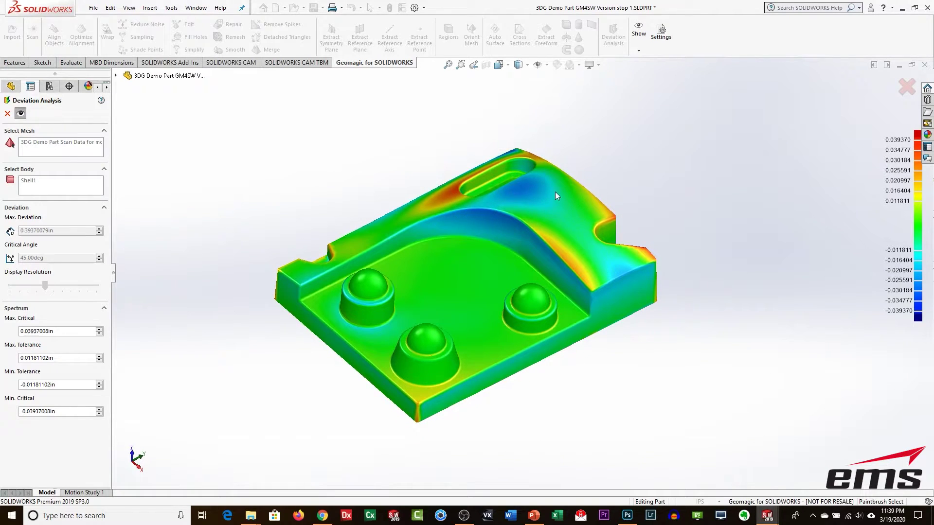
{"action": "middle_click_drag", "start_coordinate": [492, 263], "coordinate": [444, 308]}
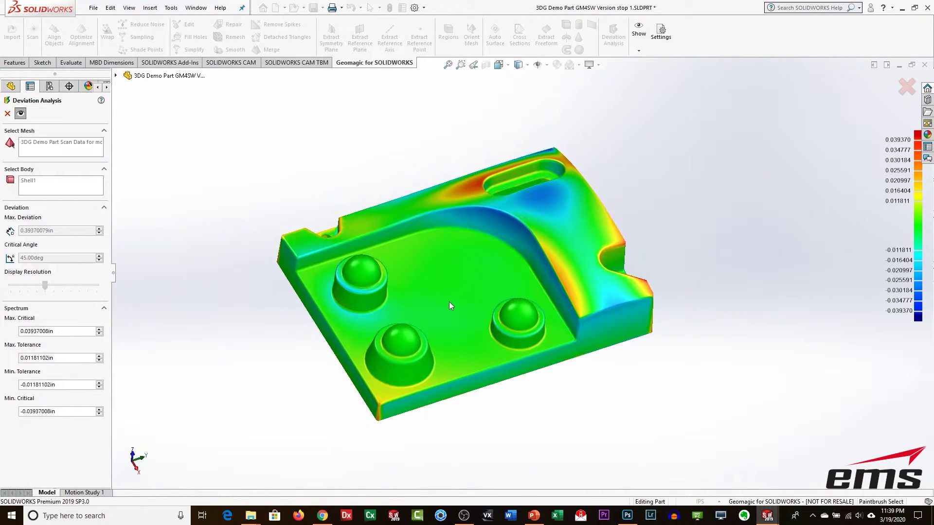
{"action": "middle_click_drag", "start_coordinate": [522, 344], "coordinate": [531, 378]}
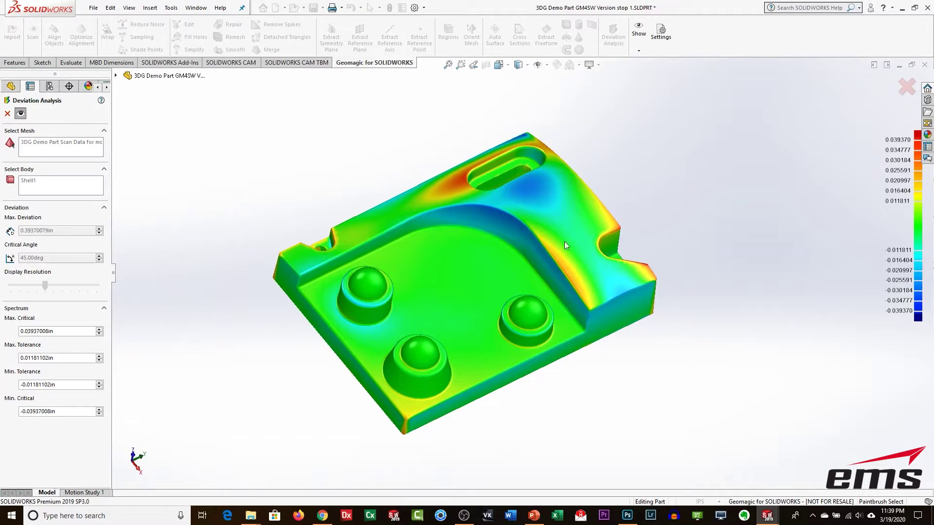
{"action": "middle_click_drag", "start_coordinate": [501, 326], "coordinate": [481, 313]}
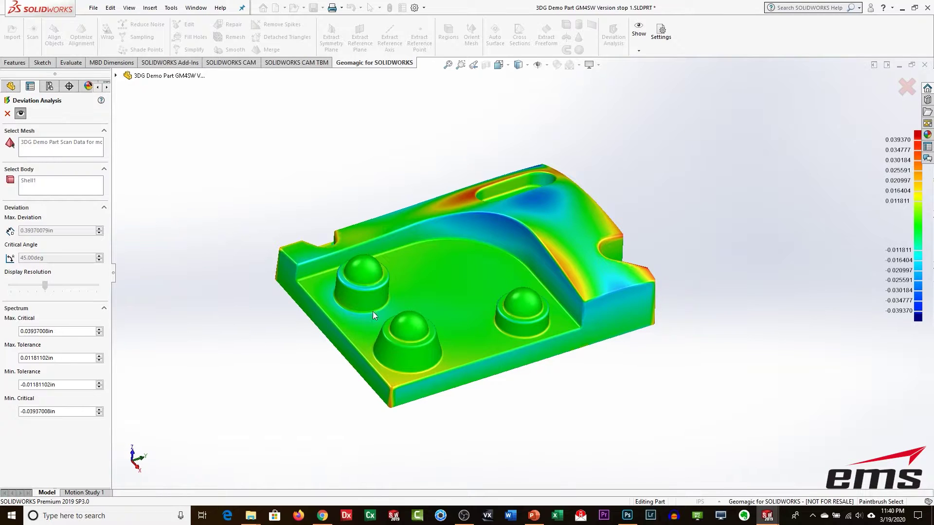
{"action": "middle_click_drag", "start_coordinate": [469, 357], "coordinate": [488, 394]}
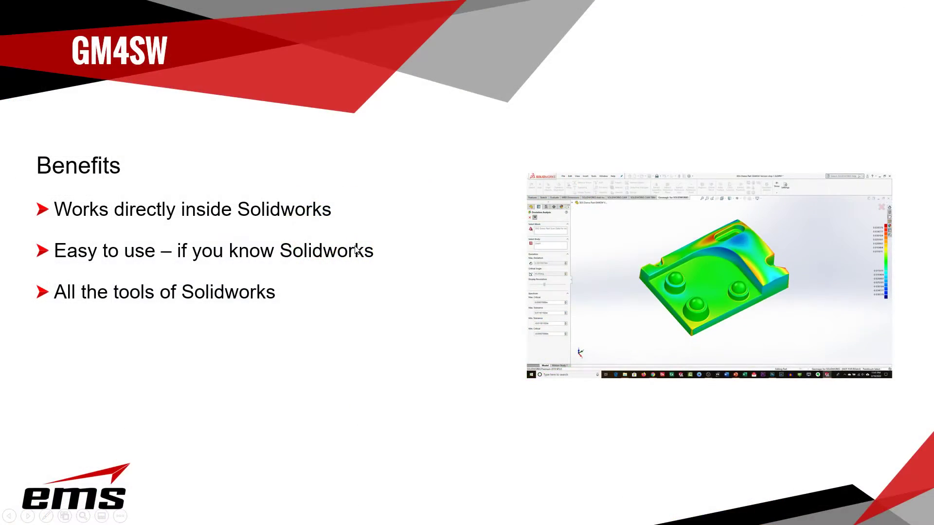
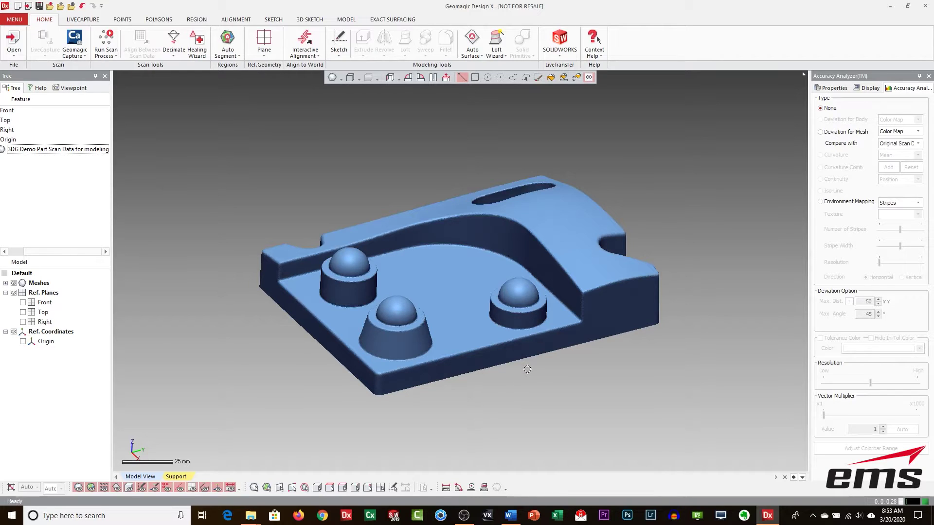
{"action": "mouse_move", "coordinate": [510, 370]}
{"action": "right_mouse_down"}
{"action": "mouse_move", "coordinate": [492, 345]}
{"action": "mouse_move", "coordinate": [483, 375]}
{"action": "mouse_move", "coordinate": [501, 371]}
{"action": "right_mouse_up"}
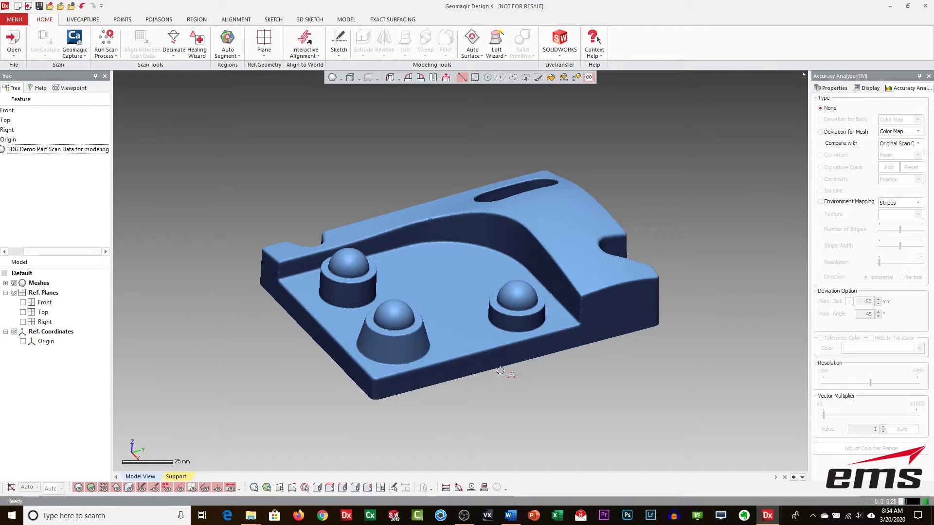
{"action": "right_click_drag", "start_coordinate": [499, 371], "coordinate": [517, 350]}
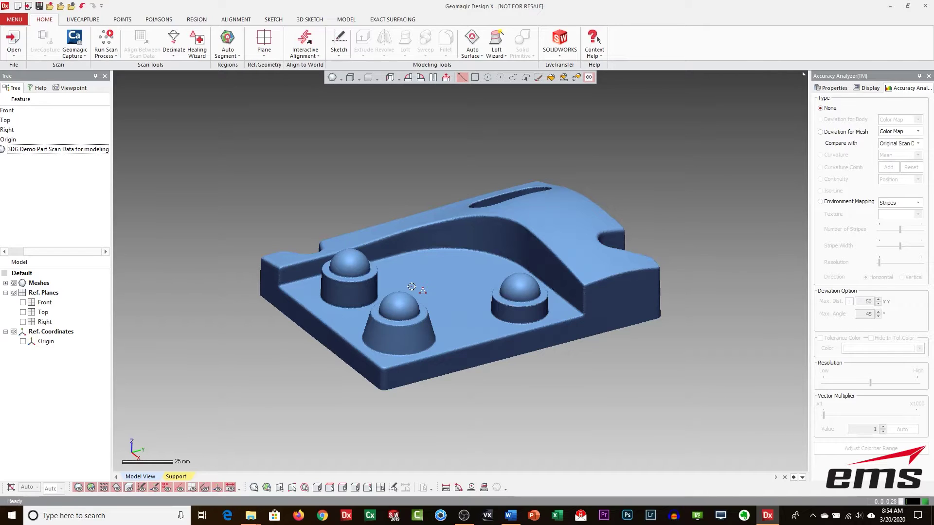
{"action": "mouse_move", "coordinate": [479, 221]}
{"action": "right_mouse_down"}
{"action": "mouse_move", "coordinate": [483, 265]}
{"action": "mouse_move", "coordinate": [470, 235]}
{"action": "right_mouse_up"}
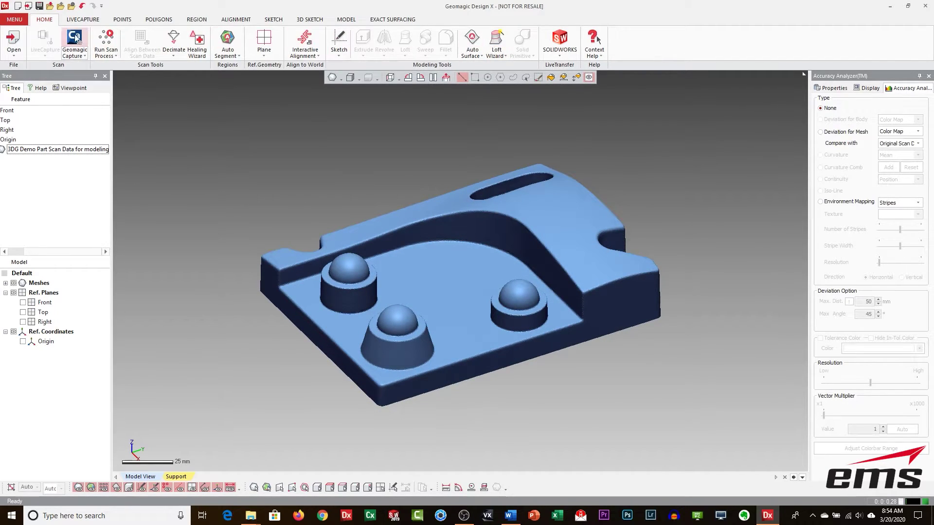
{"action": "left_click", "coordinate": [350, 21]}
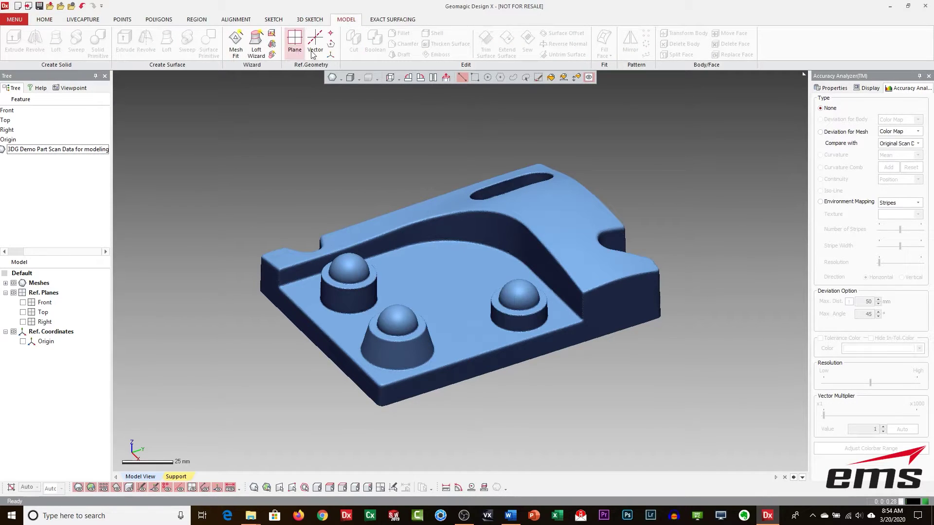
{"action": "left_click", "coordinate": [157, 21]}
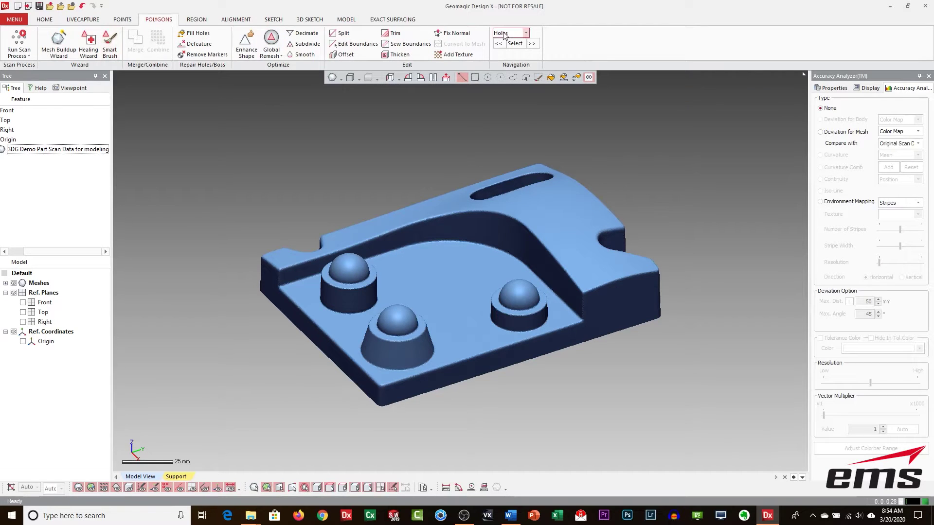
{"action": "left_click", "coordinate": [122, 24]}
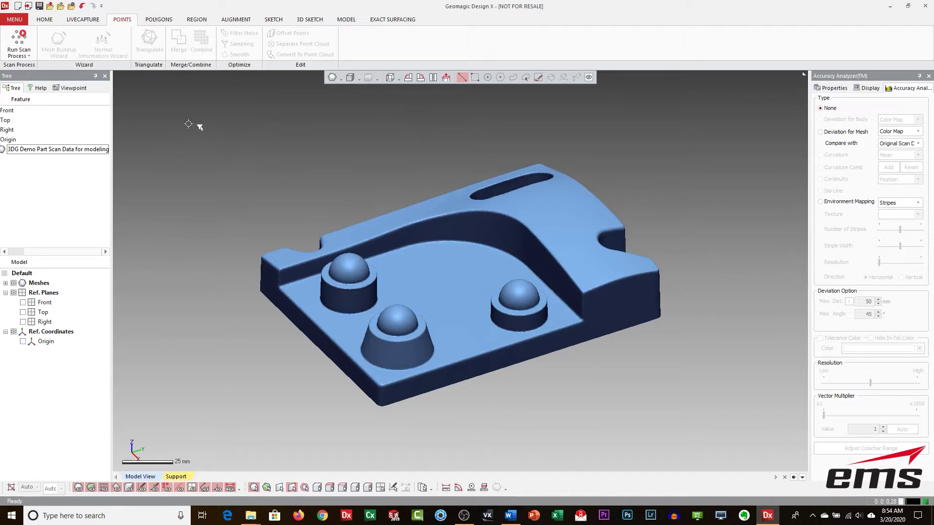
{"action": "left_click", "coordinate": [160, 22]}
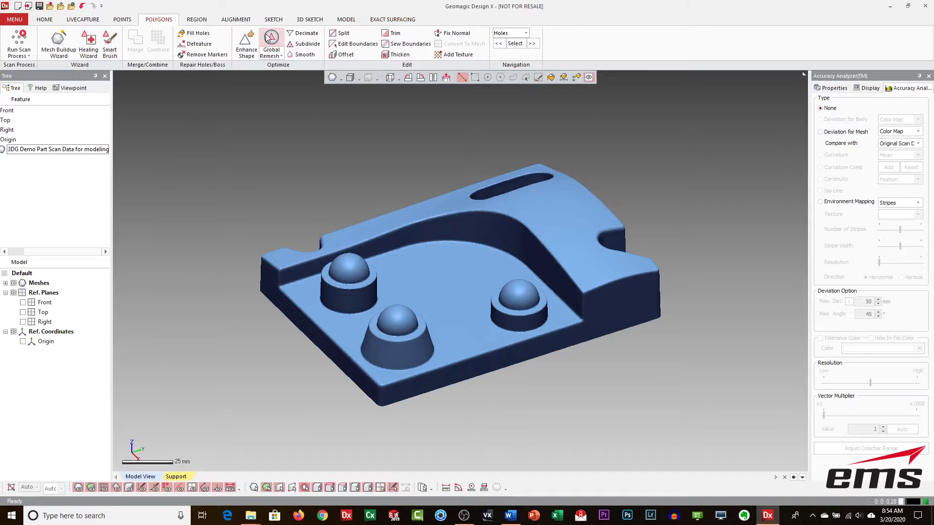
{"action": "left_click", "coordinate": [305, 22]}
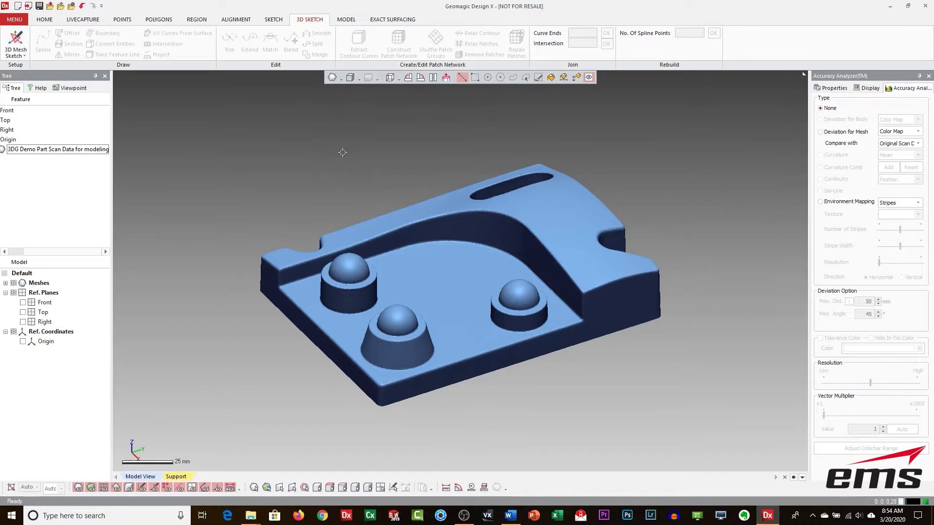
- Auto-segment the scan data mesh into geometry regions, keeping the default segmentation settings
{"action": "left_click", "coordinate": [197, 23]}
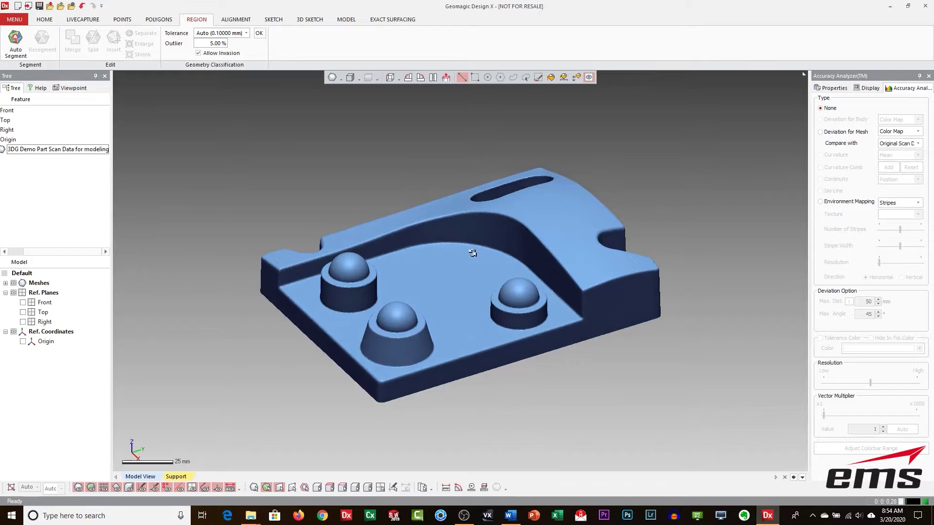
{"action": "right_click_drag", "start_coordinate": [473, 259], "coordinate": [471, 259]}
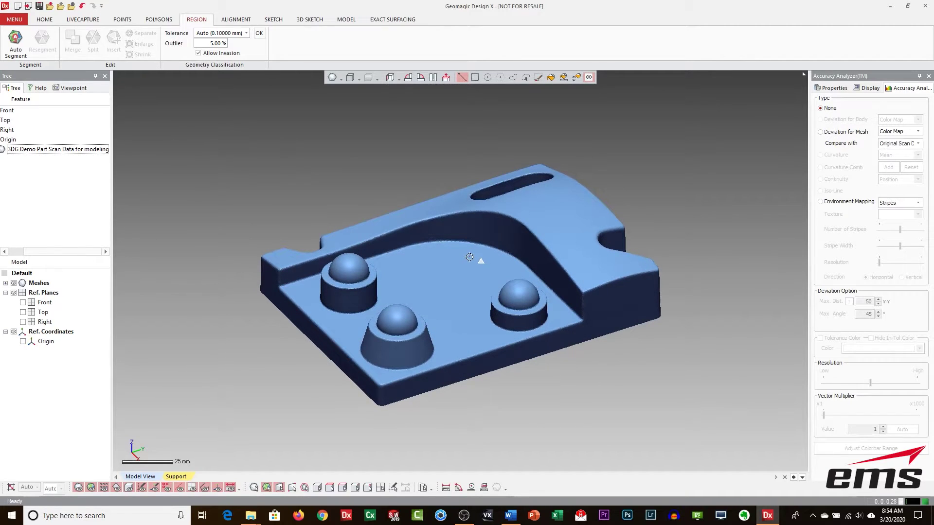
{"action": "mouse_move", "coordinate": [438, 306]}
{"action": "right_mouse_down"}
{"action": "mouse_move", "coordinate": [446, 300]}
{"action": "mouse_move", "coordinate": [428, 308]}
{"action": "right_mouse_up"}
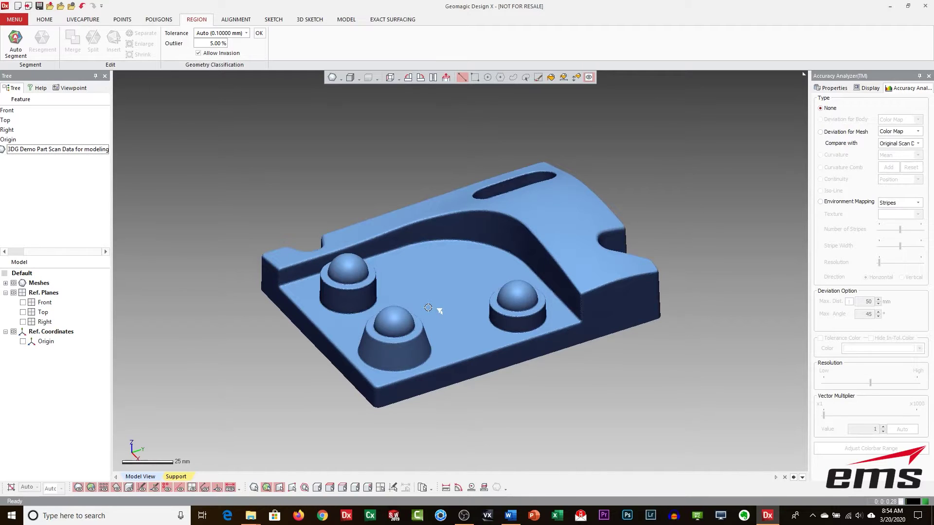
{"action": "right_click_drag", "start_coordinate": [448, 302], "coordinate": [440, 289]}
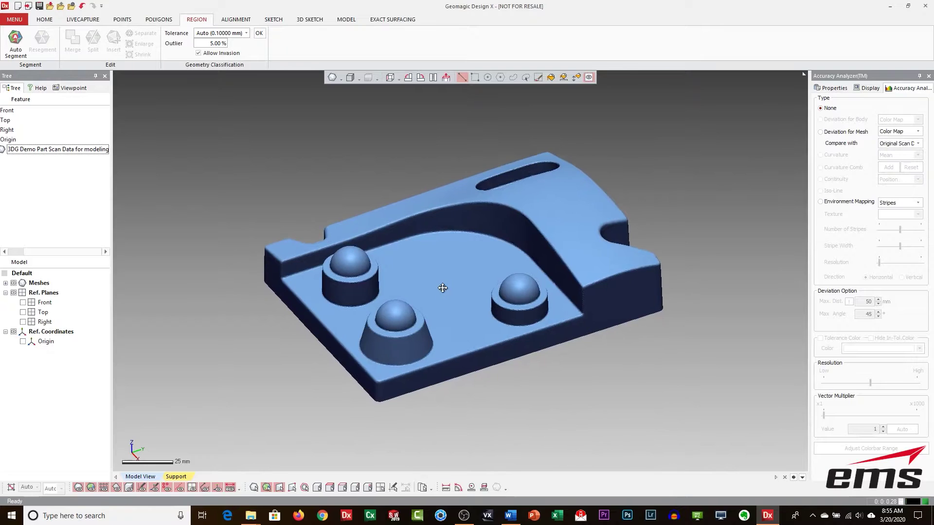
{"action": "left_click", "coordinate": [16, 45]}
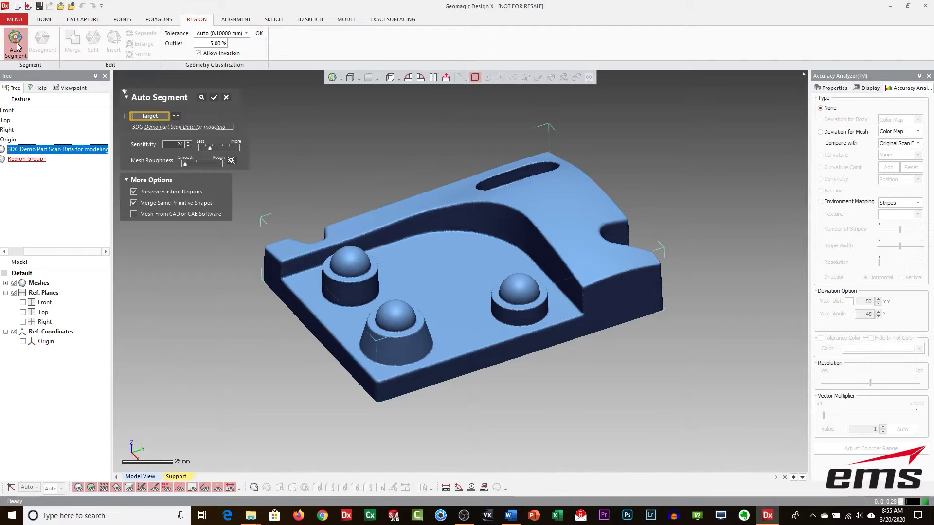
{"action": "left_click", "coordinate": [213, 98]}
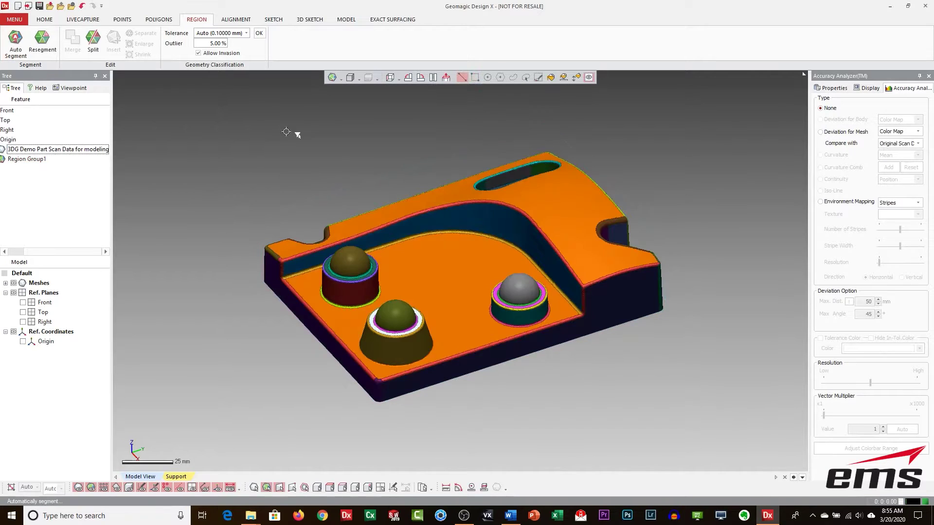
{"action": "right_click_drag", "start_coordinate": [282, 145], "coordinate": [515, 244]}
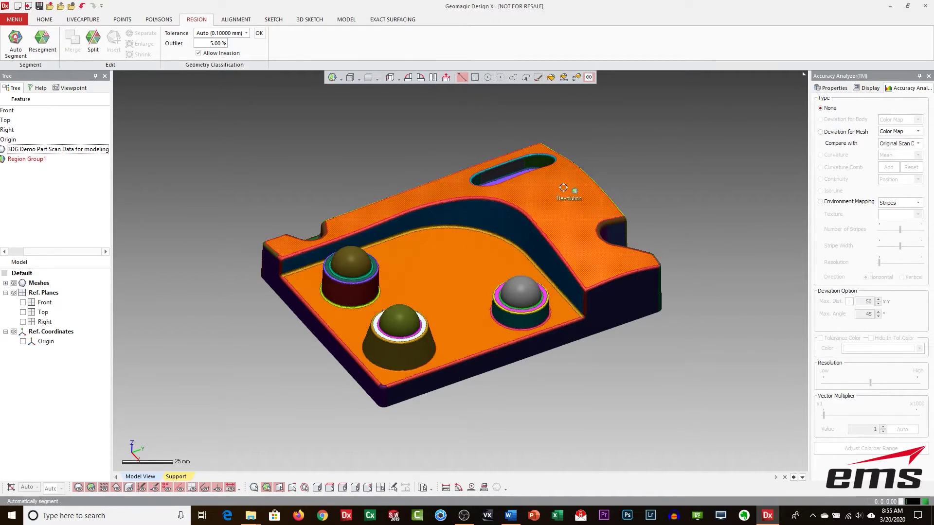
{"action": "right_click_drag", "start_coordinate": [559, 233], "coordinate": [573, 294]}
{"action": "right_click_drag", "start_coordinate": [482, 244], "coordinate": [486, 240]}
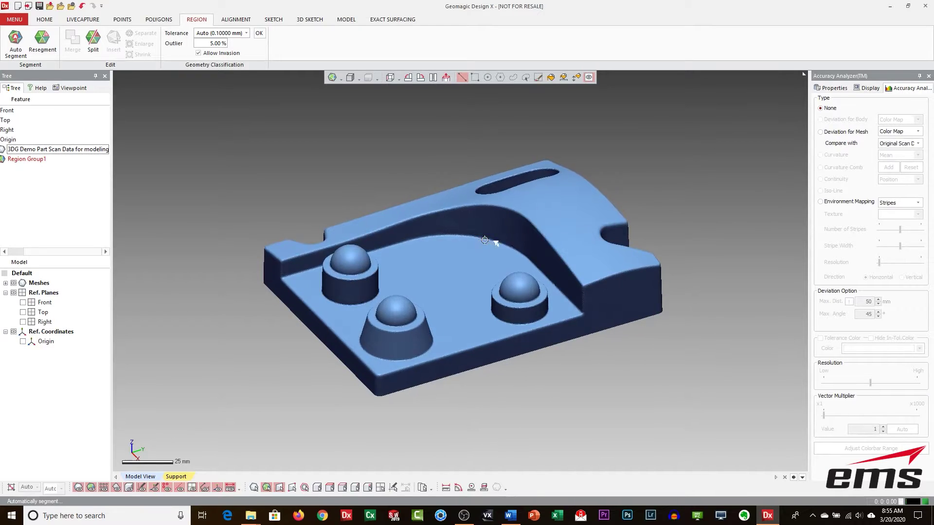
- Add a reference plane extracted by best fit from the flat pocket floor region around the bosses
{"action": "left_click", "coordinate": [348, 21]}
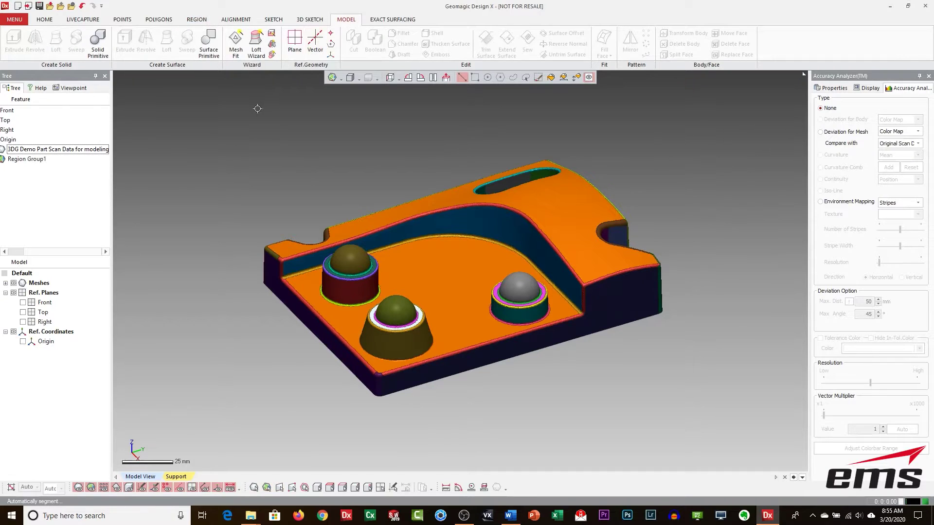
{"action": "left_click", "coordinate": [294, 48]}
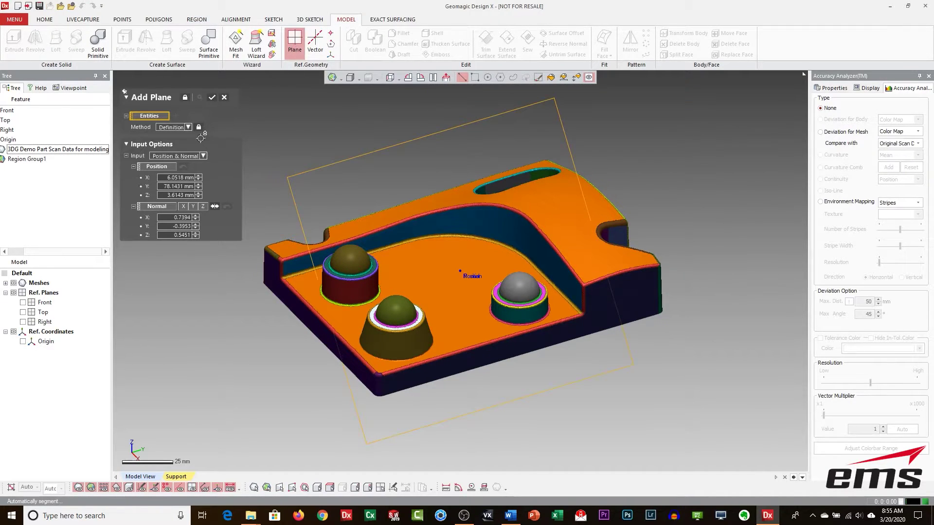
{"action": "left_click", "coordinate": [188, 127]}
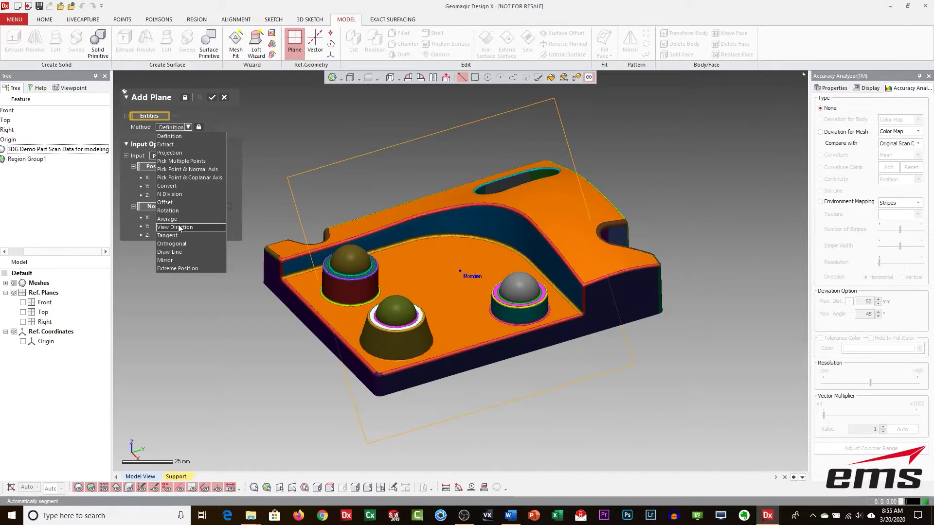
{"action": "left_click", "coordinate": [183, 145]}
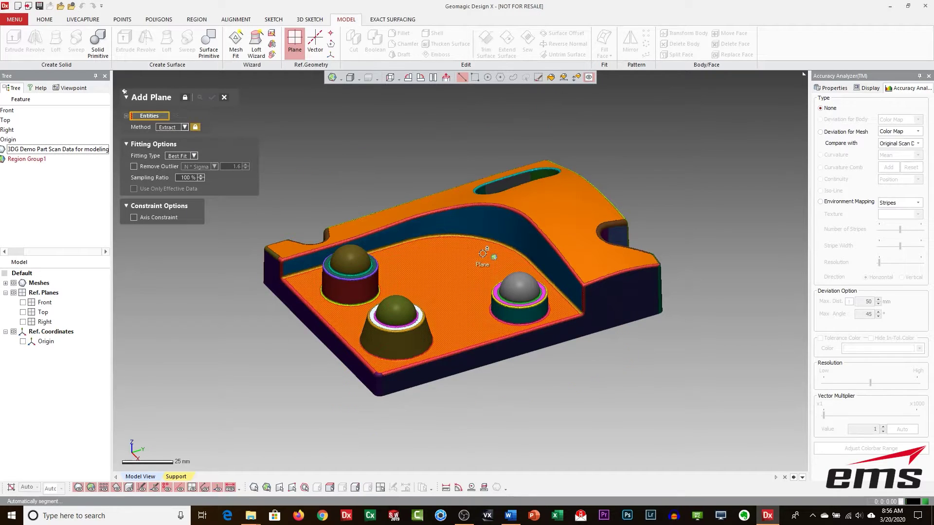
{"action": "left_click", "coordinate": [467, 268]}
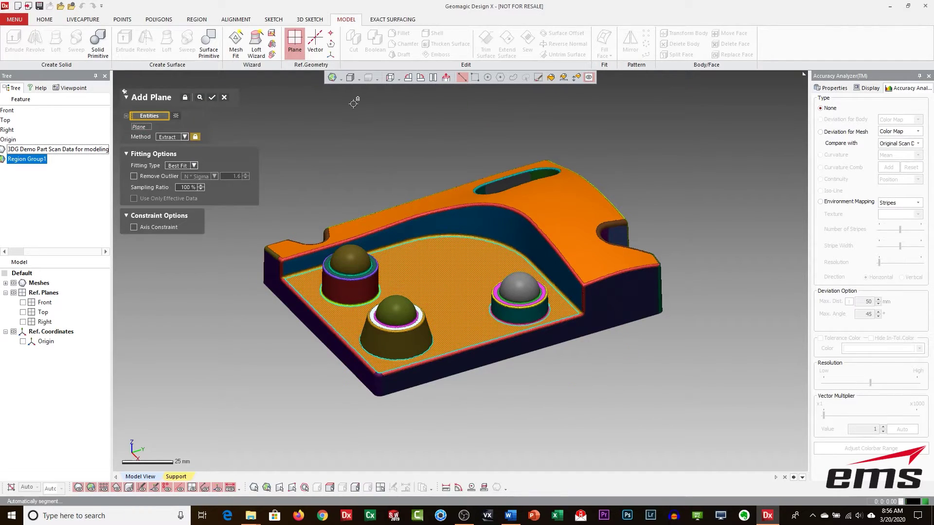
{"action": "left_click", "coordinate": [199, 97]}
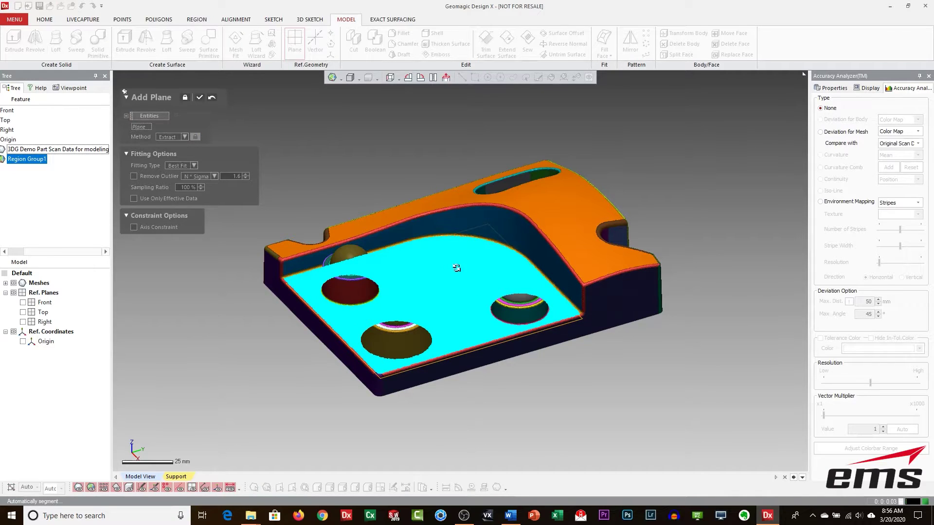
{"action": "left_click", "coordinate": [200, 97]}
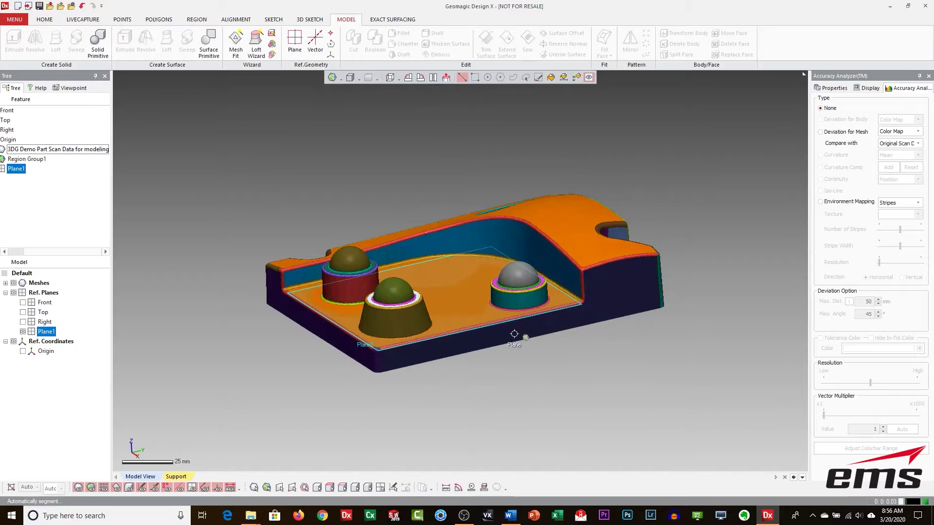
- With the meshes temporarily hidden in a side view, create a plane offset about 33 mm from Plane1, beyond the part's underside
{"action": "left_click", "coordinate": [399, 79]}
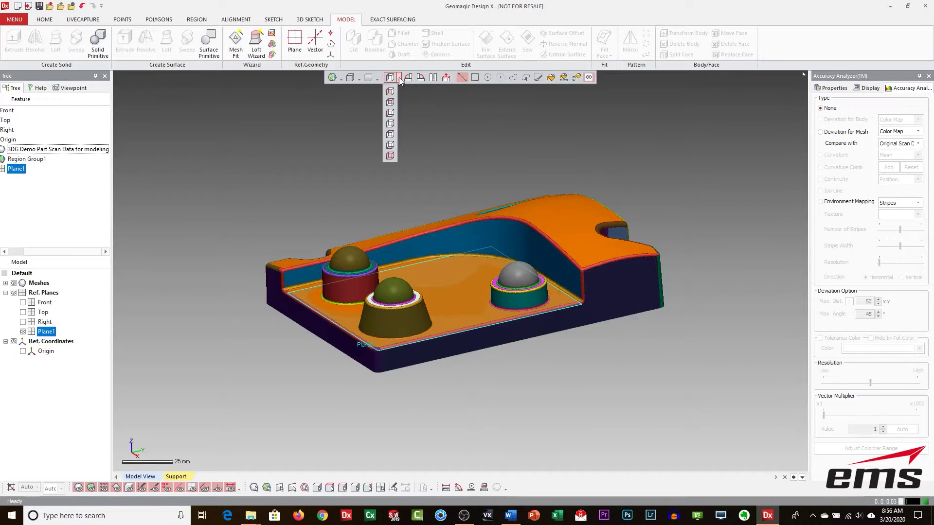
{"action": "left_click", "coordinate": [392, 111]}
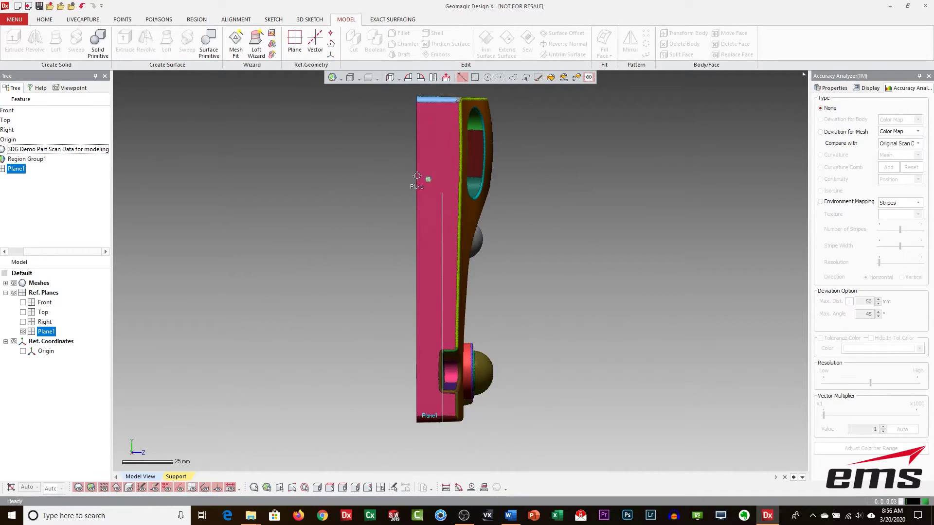
{"action": "scroll", "coordinate": [438, 208], "scroll_direction": "down", "scroll_amount": 1}
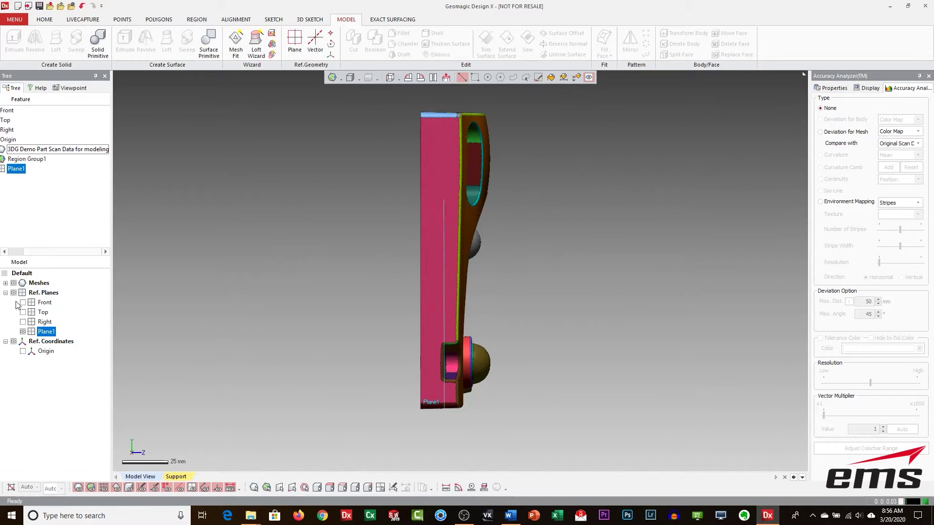
{"action": "left_click", "coordinate": [14, 282]}
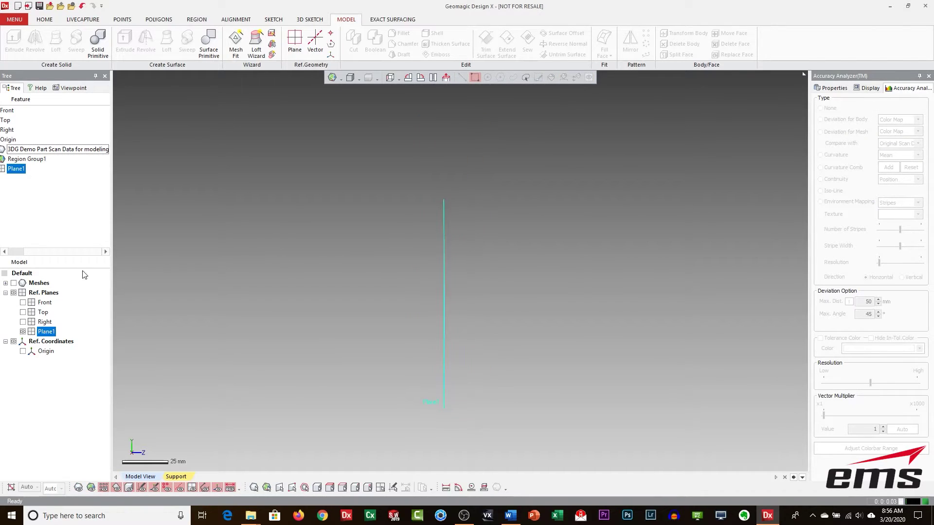
{"action": "left_click_drag", "start_coordinate": [444, 238], "coordinate": [382, 244], "text": "ctrl"}
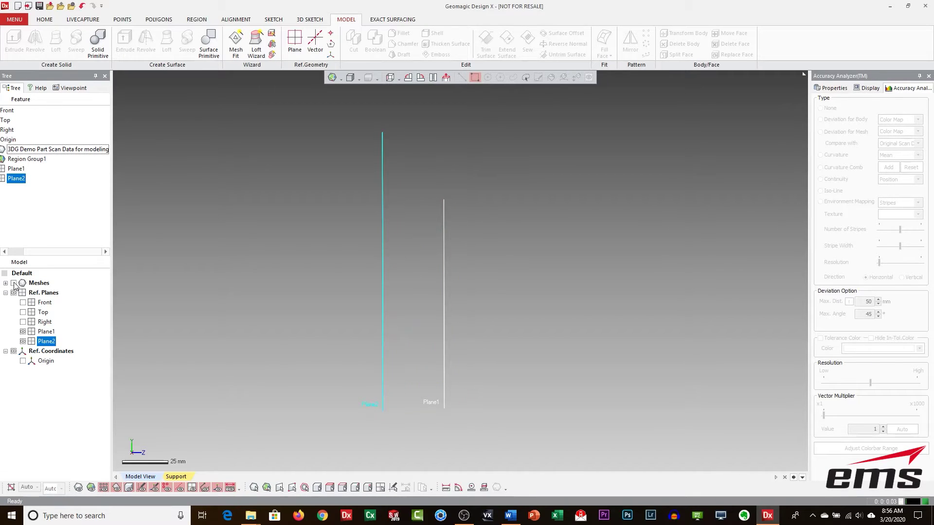
{"action": "left_click", "coordinate": [14, 283]}
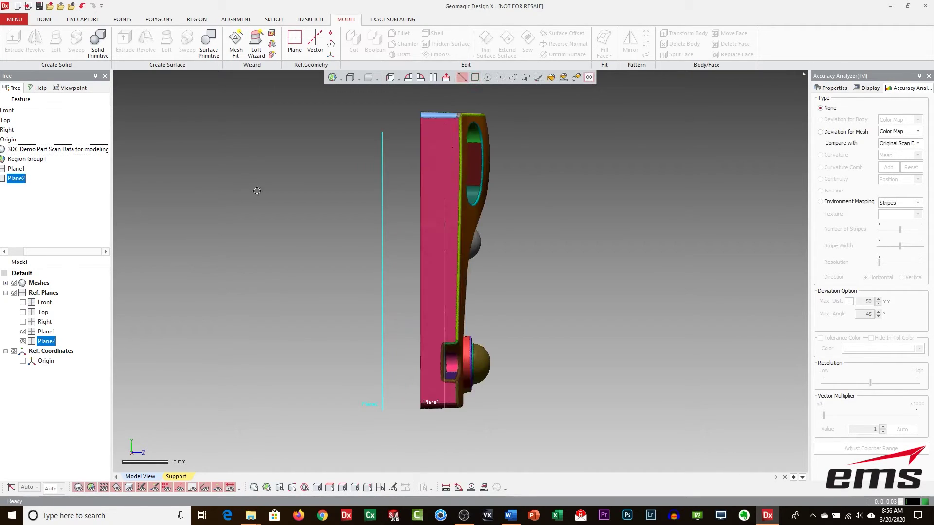
- Set the new plane's offset distance from Plane1 to -12.5 mm so that it lies just inside the part's underside
{"action": "double_click", "coordinate": [382, 174]}
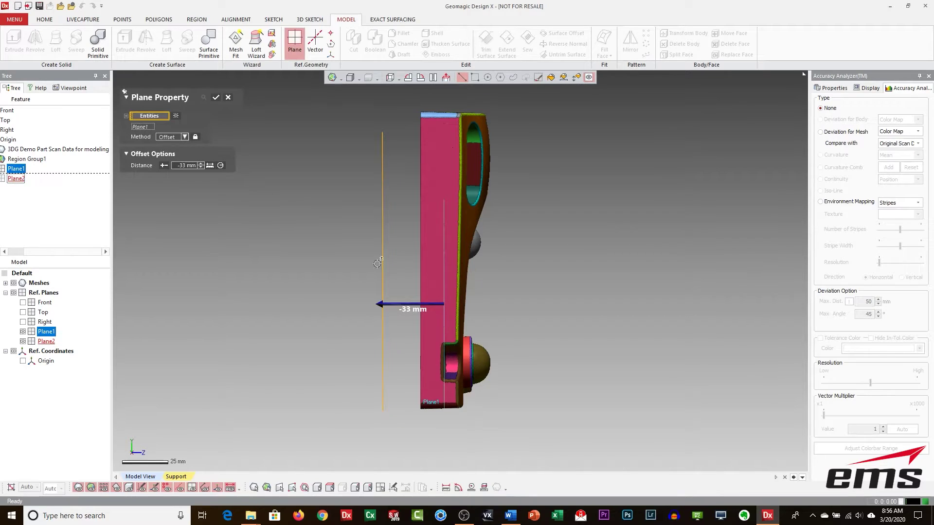
{"action": "left_click_drag", "start_coordinate": [381, 304], "coordinate": [417, 304]}
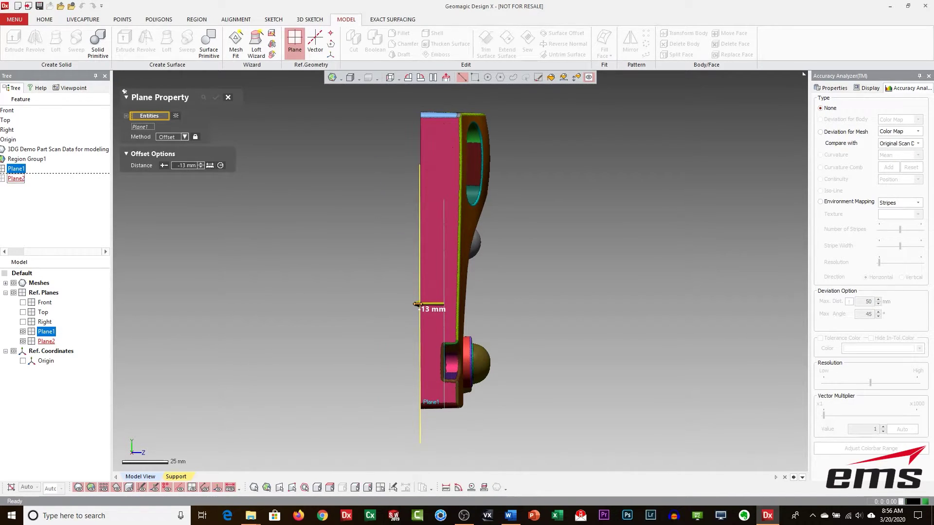
{"action": "left_click", "coordinate": [187, 166]}
{"action": "type", "text": "-"}
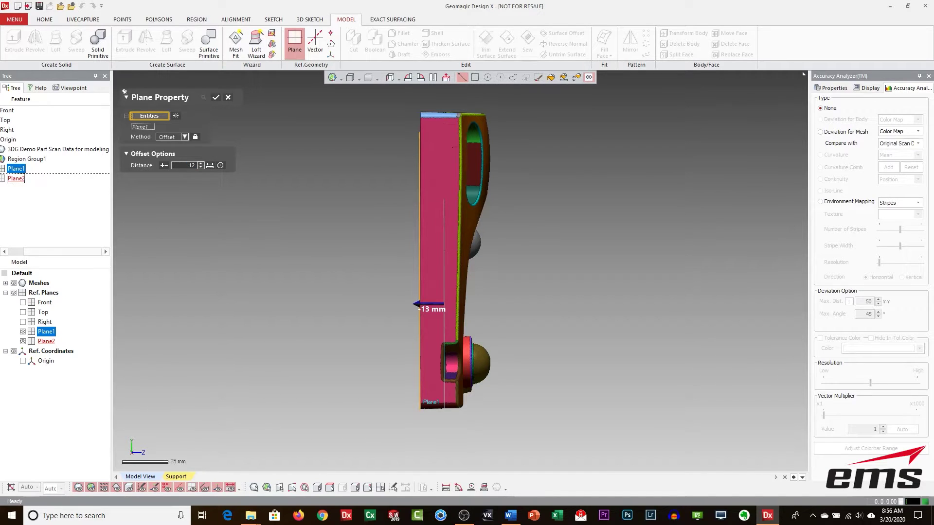
{"action": "key", "text": "Return"}
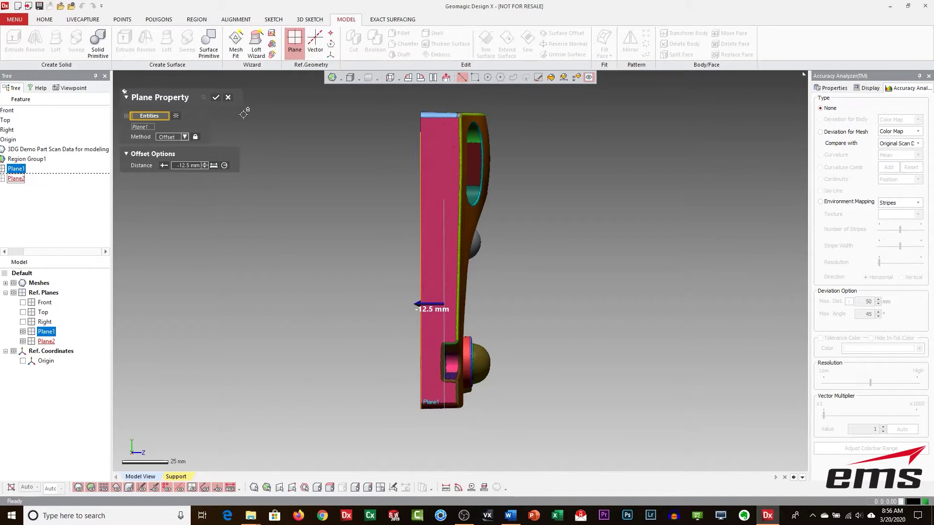
{"action": "left_click", "coordinate": [215, 97]}
- Start a planar mesh sketch on Plane2 with the section polyline offset 1 mm from the base plane
{"action": "right_click_drag", "start_coordinate": [601, 329], "coordinate": [516, 202]}
{"action": "right_click_drag", "start_coordinate": [487, 253], "coordinate": [550, 272]}
{"action": "right_click_drag", "start_coordinate": [438, 367], "coordinate": [513, 371]}
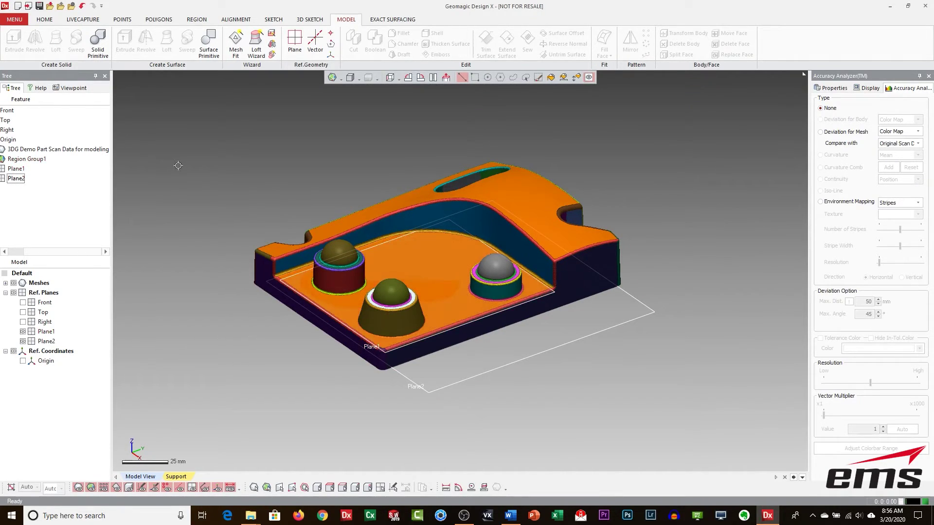
{"action": "left_click", "coordinate": [271, 21]}
{"action": "left_click", "coordinate": [15, 53]}
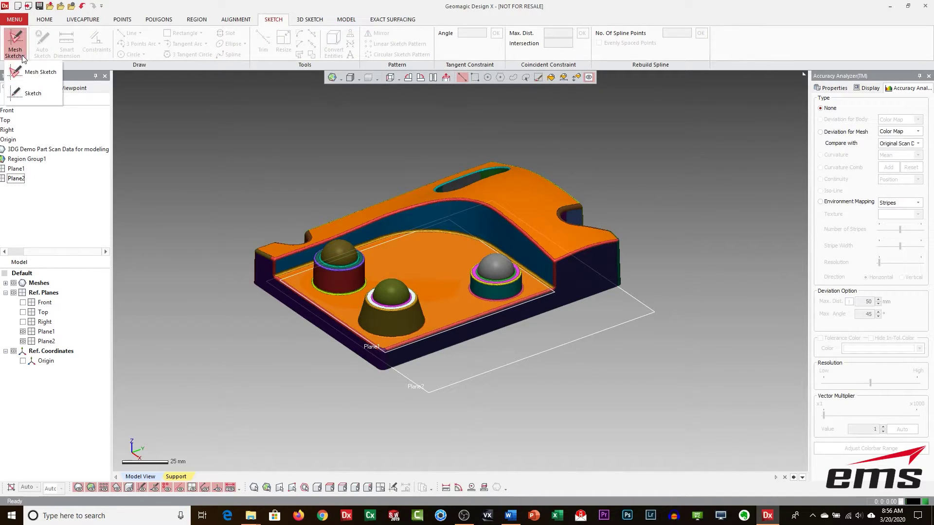
{"action": "left_click", "coordinate": [44, 72]}
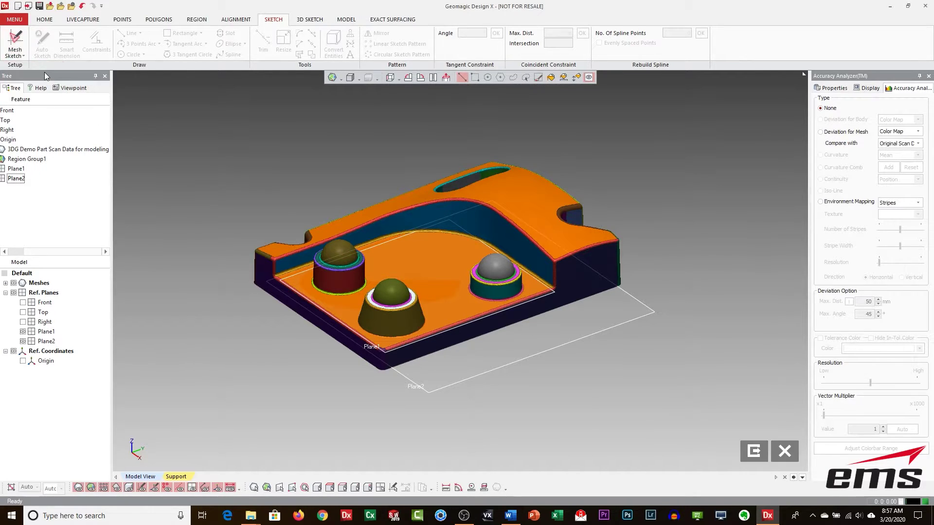
{"action": "left_click", "coordinate": [439, 368]}
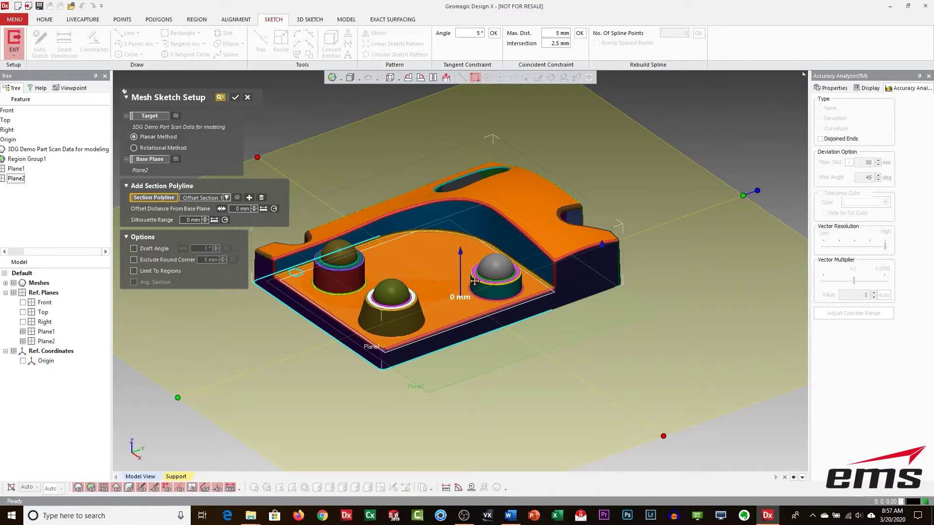
{"action": "left_click_drag", "start_coordinate": [455, 254], "coordinate": [466, 254]}
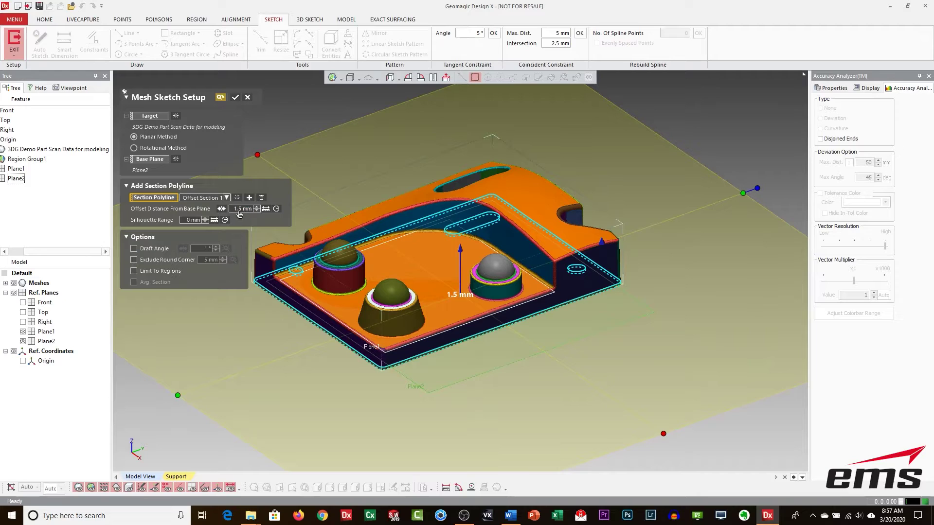
{"action": "left_click", "coordinate": [238, 210]}
{"action": "type", "text": "1"}
{"action": "key", "text": "Return"}
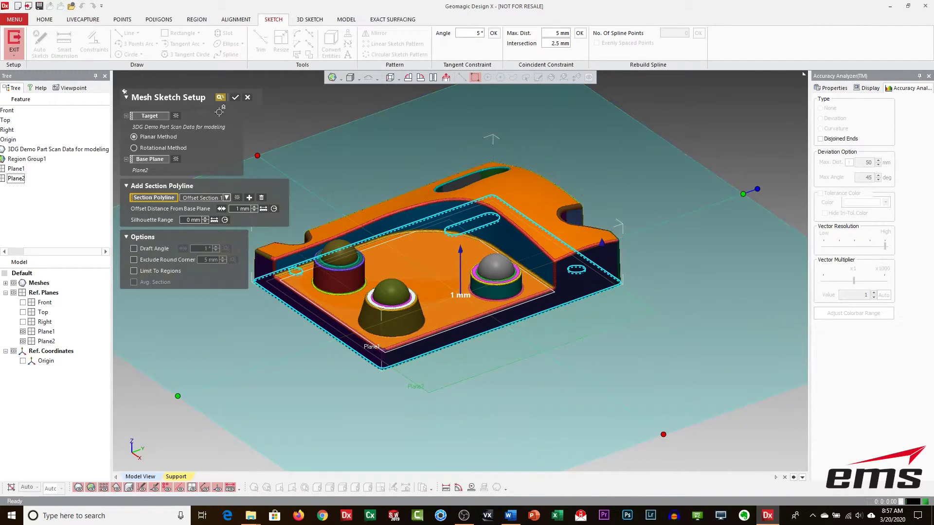
{"action": "left_click", "coordinate": [235, 100]}
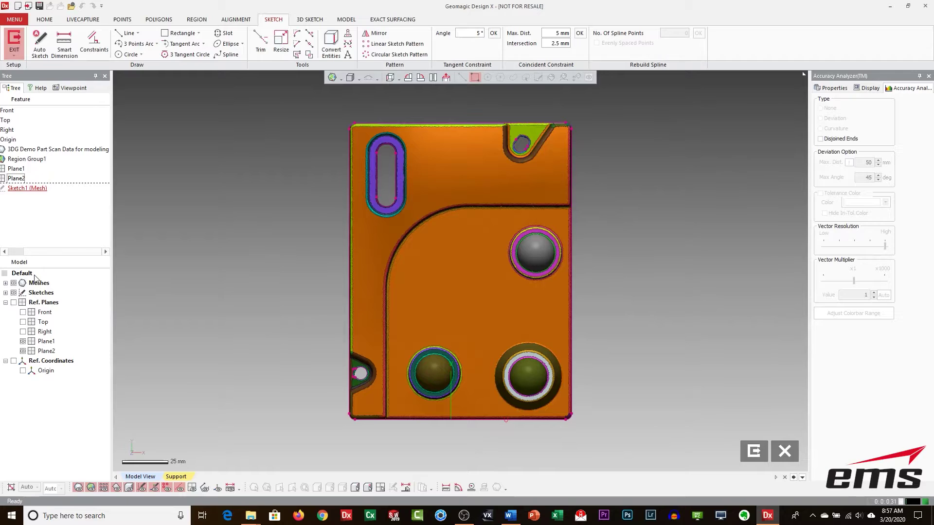
- Hide the meshes and list the sketches so that only the mesh sketch's section polylines remain for tracing
{"action": "left_click_drag", "start_coordinate": [37, 252], "coordinate": [4, 252]}
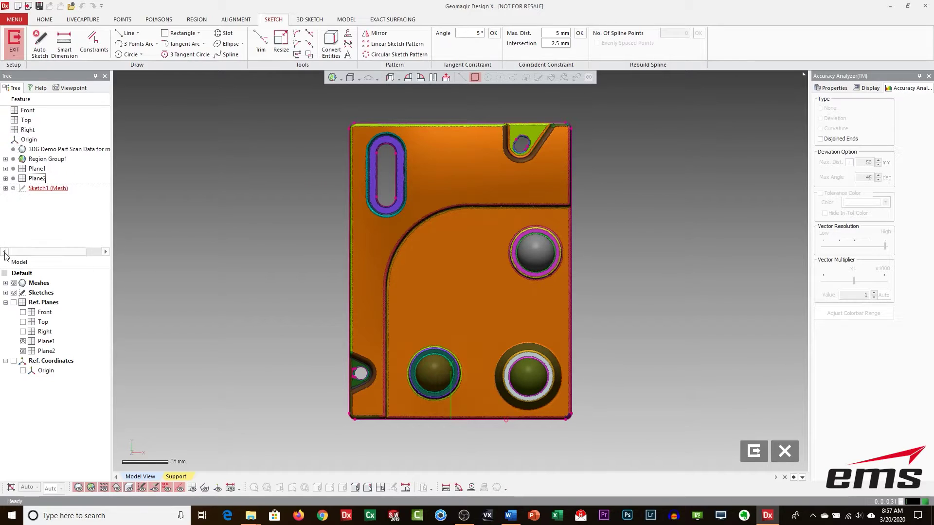
{"action": "left_click", "coordinate": [5, 293]}
{"action": "left_click", "coordinate": [14, 283]}
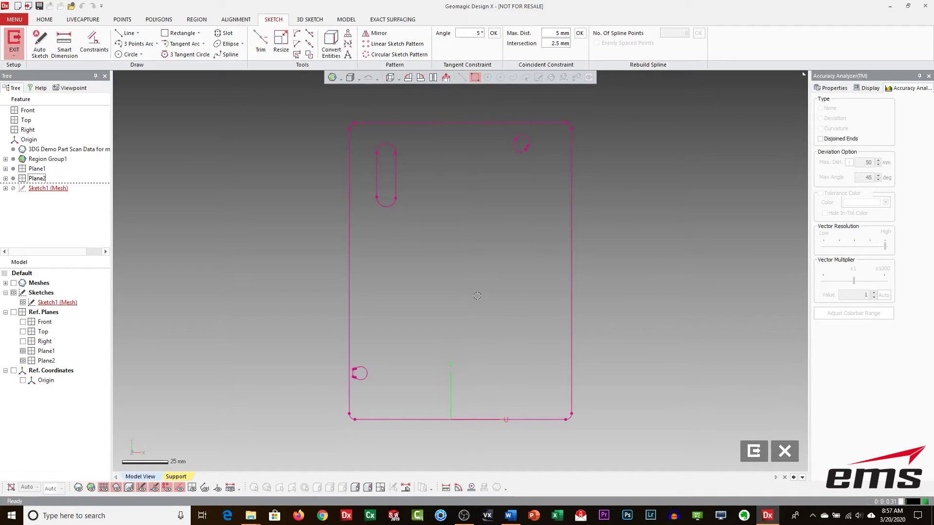
{"action": "mouse_move", "coordinate": [442, 317]}
{"action": "right_mouse_down"}
{"action": "mouse_move", "coordinate": [420, 283]}
{"action": "mouse_move", "coordinate": [442, 307]}
{"action": "mouse_move", "coordinate": [404, 280]}
{"action": "mouse_move", "coordinate": [423, 284]}
{"action": "mouse_move", "coordinate": [462, 352]}
{"action": "mouse_move", "coordinate": [559, 327]}
{"action": "mouse_move", "coordinate": [540, 350]}
{"action": "right_mouse_up"}
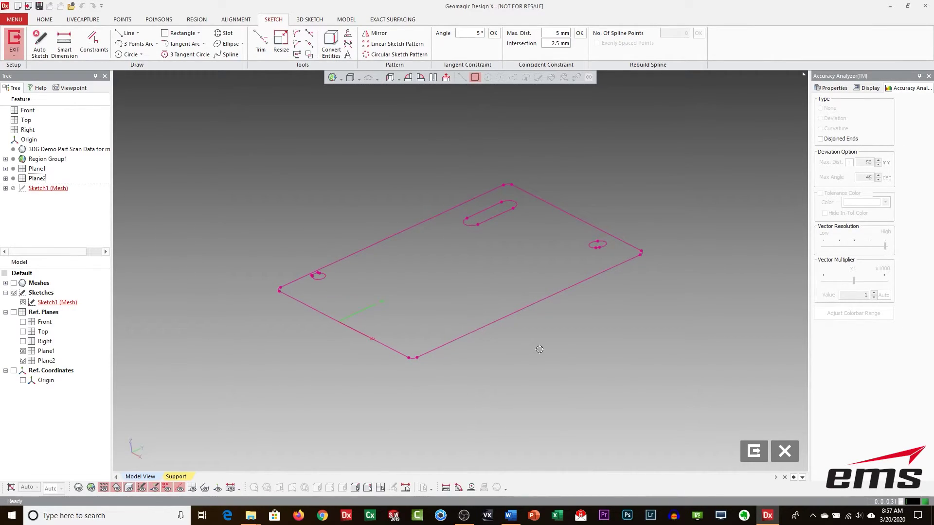
- Examine the section polylines against Plane2 with Plane1 hidden, then face the sketch plane and hide the reference planes again
{"action": "left_click", "coordinate": [14, 312]}
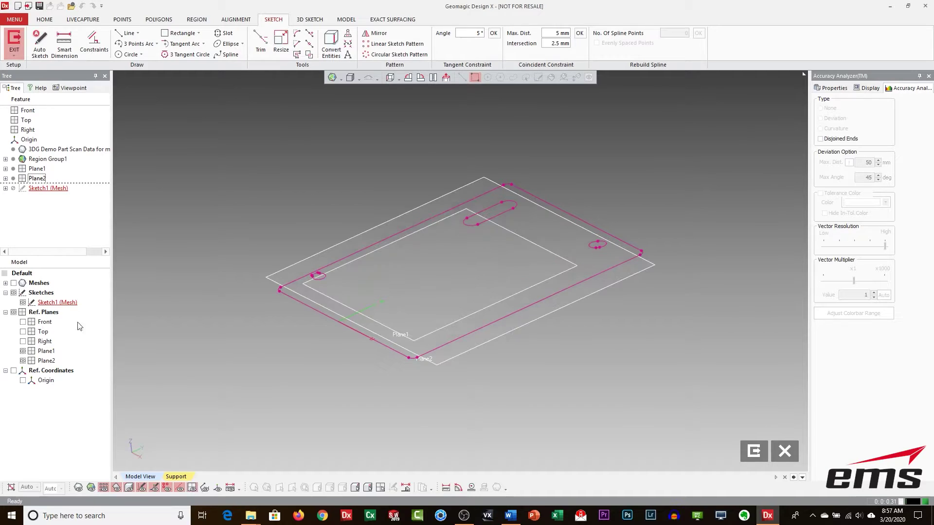
{"action": "left_click", "coordinate": [23, 351]}
{"action": "mouse_move", "coordinate": [440, 321]}
{"action": "right_mouse_down"}
{"action": "mouse_move", "coordinate": [433, 302]}
{"action": "mouse_move", "coordinate": [396, 290]}
{"action": "mouse_move", "coordinate": [452, 291]}
{"action": "mouse_move", "coordinate": [486, 369]}
{"action": "mouse_move", "coordinate": [574, 342]}
{"action": "right_mouse_up"}
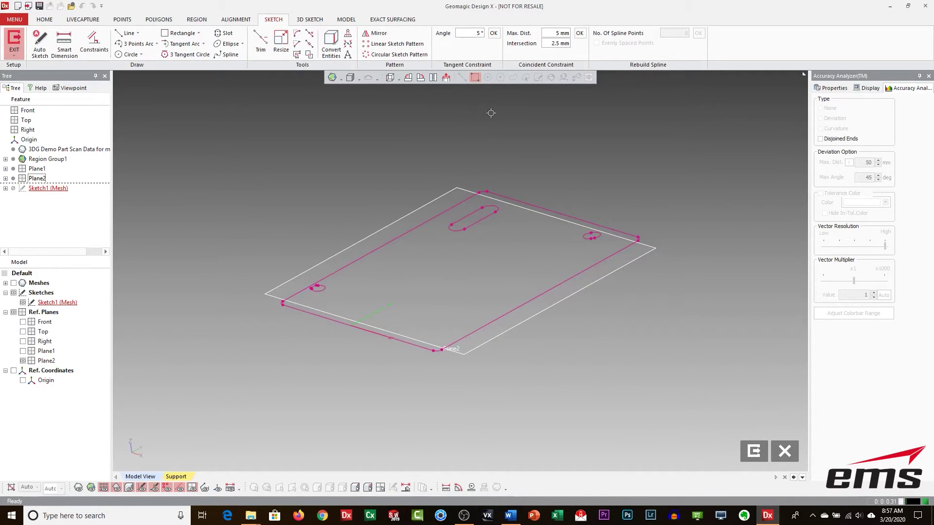
{"action": "left_click", "coordinate": [445, 78]}
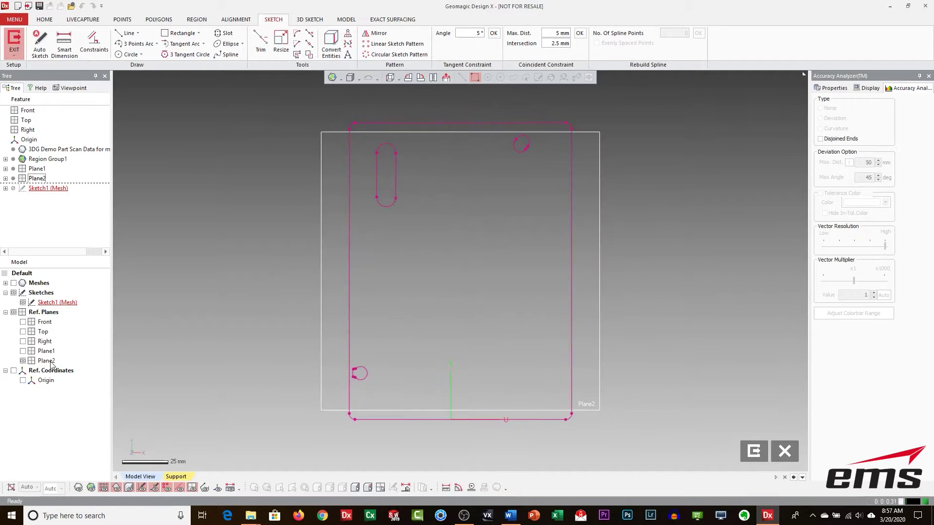
{"action": "left_click", "coordinate": [14, 312]}
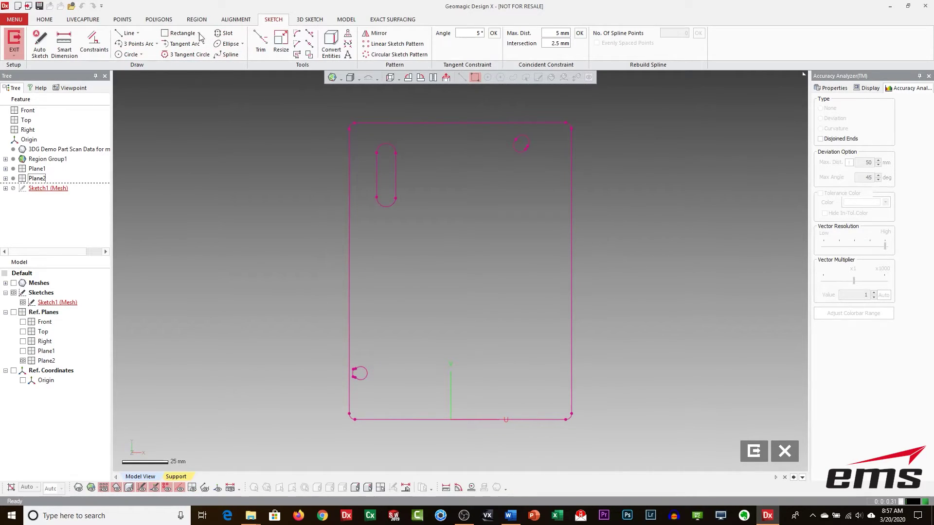
- Fit individual lines to the right, top and left edges of the outer section polyline using Fit Polyline
{"action": "left_click", "coordinate": [127, 33]}
{"action": "left_click_drag", "start_coordinate": [557, 141], "coordinate": [637, 412]}
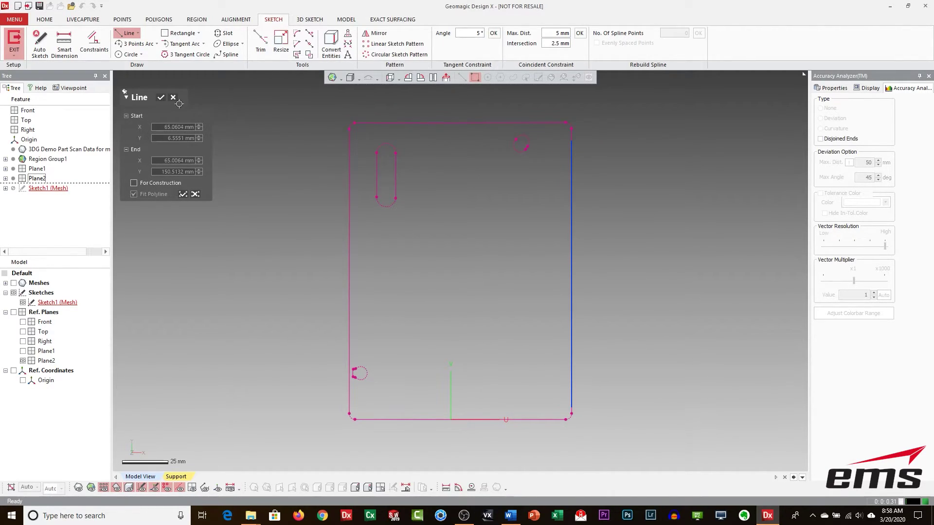
{"action": "left_click", "coordinate": [161, 99]}
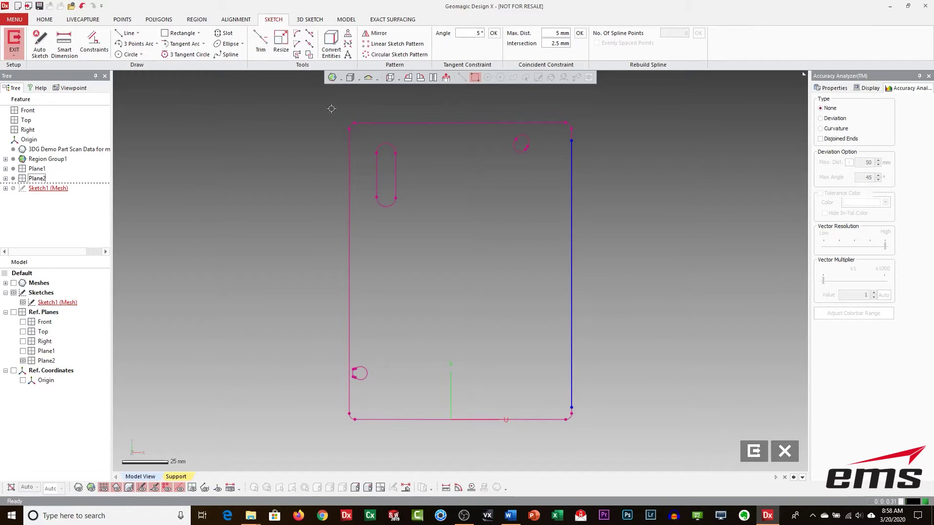
{"action": "left_click", "coordinate": [126, 32]}
{"action": "mouse_move", "coordinate": [359, 103]}
{"action": "left_mouse_down"}
{"action": "mouse_move", "coordinate": [457, 135]}
{"action": "mouse_move", "coordinate": [555, 129]}
{"action": "mouse_move", "coordinate": [543, 134]}
{"action": "left_mouse_up"}
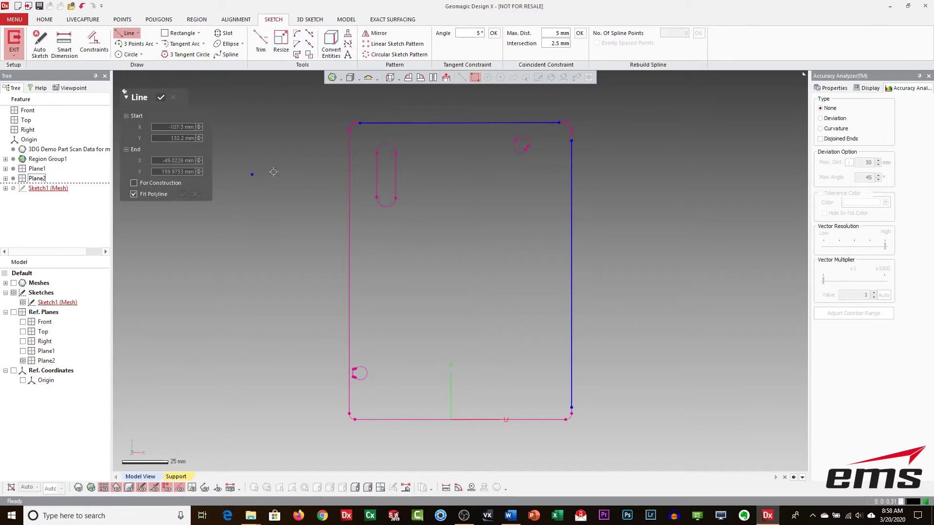
{"action": "left_click_drag", "start_coordinate": [330, 139], "coordinate": [353, 371]}
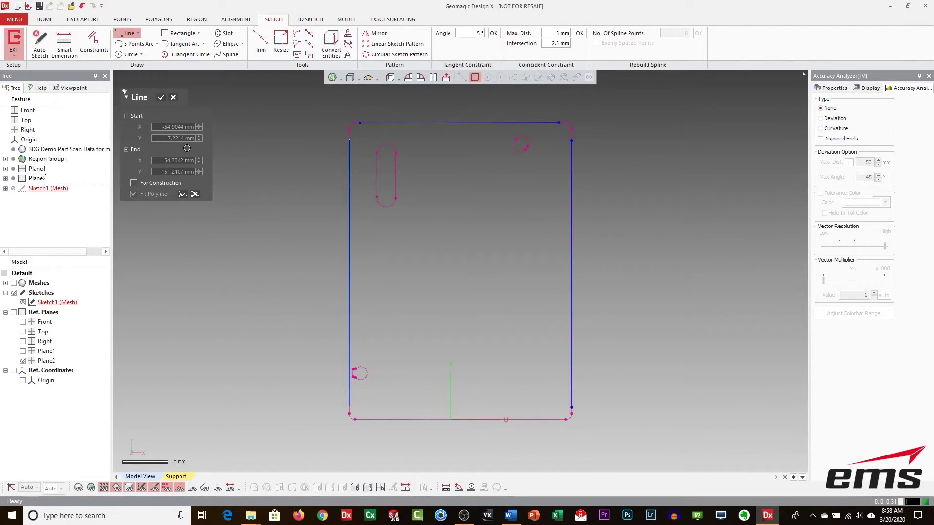
{"action": "left_click", "coordinate": [161, 100]}
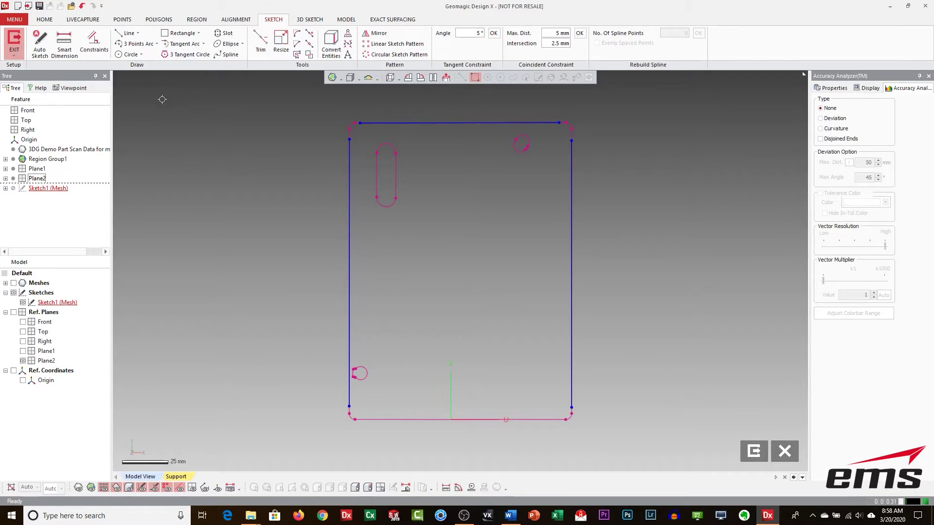
- Delete the three lines fitted to the outer section polyline
{"action": "right_click", "coordinate": [437, 123]}
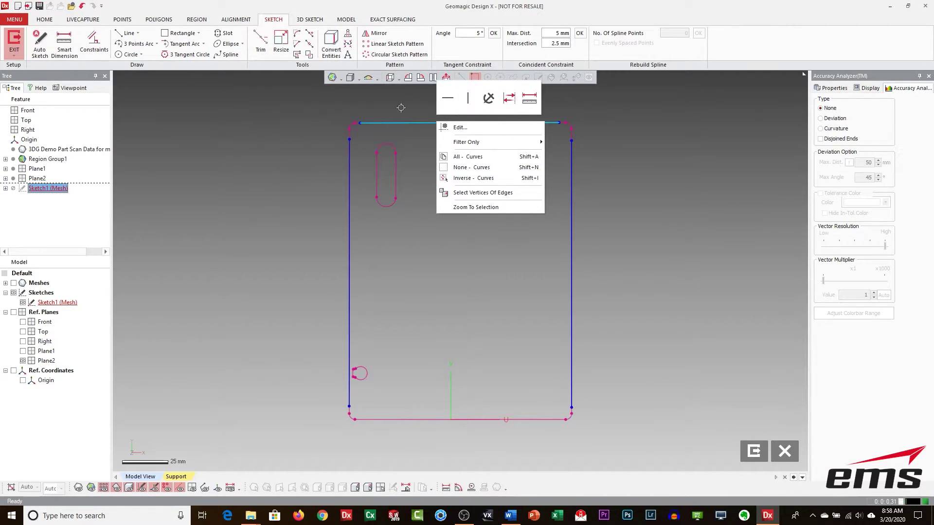
{"action": "left_click", "coordinate": [280, 113]}
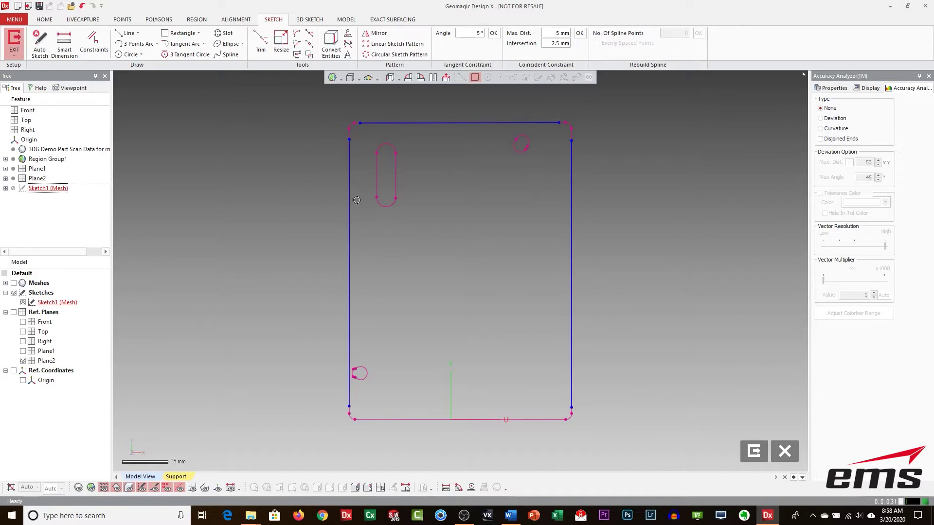
{"action": "mouse_move", "coordinate": [302, 112]}
{"action": "left_mouse_down"}
{"action": "mouse_move", "coordinate": [564, 283]}
{"action": "mouse_move", "coordinate": [613, 331]}
{"action": "left_mouse_up"}
{"action": "left_click", "coordinate": [612, 330]}
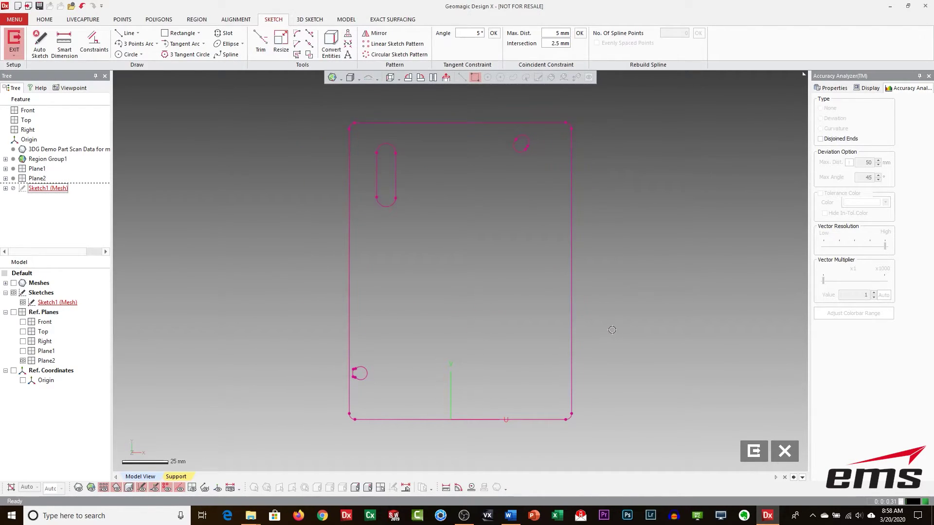
- Draw a rectangle about 121 mm by 160 mm around the outer section polyline and shift its left side onto the polyline
{"action": "left_click", "coordinate": [164, 34]}
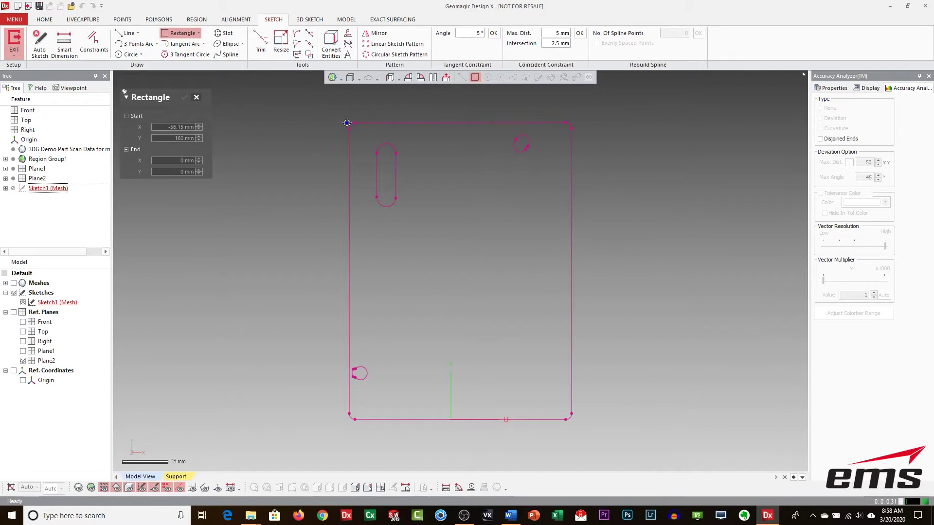
{"action": "left_click", "coordinate": [347, 122]}
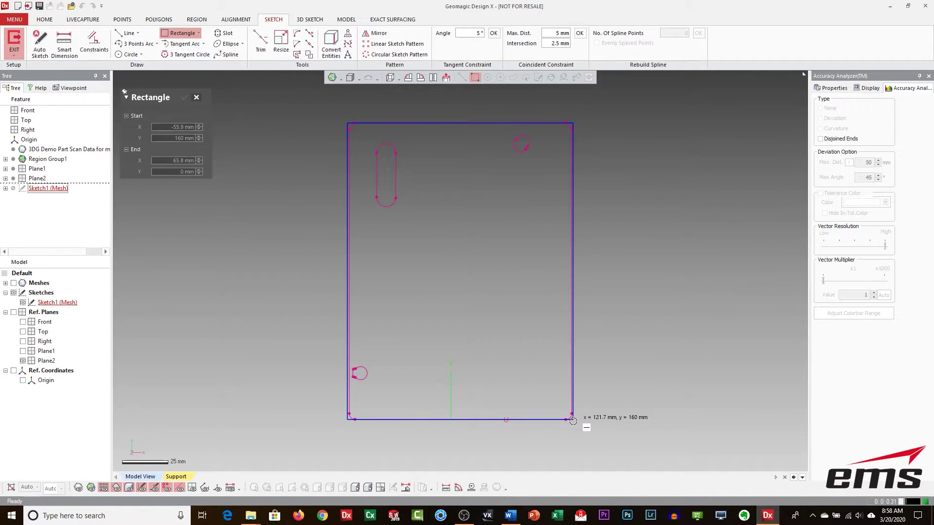
{"action": "left_click", "coordinate": [572, 419]}
{"action": "left_click", "coordinate": [184, 98]}
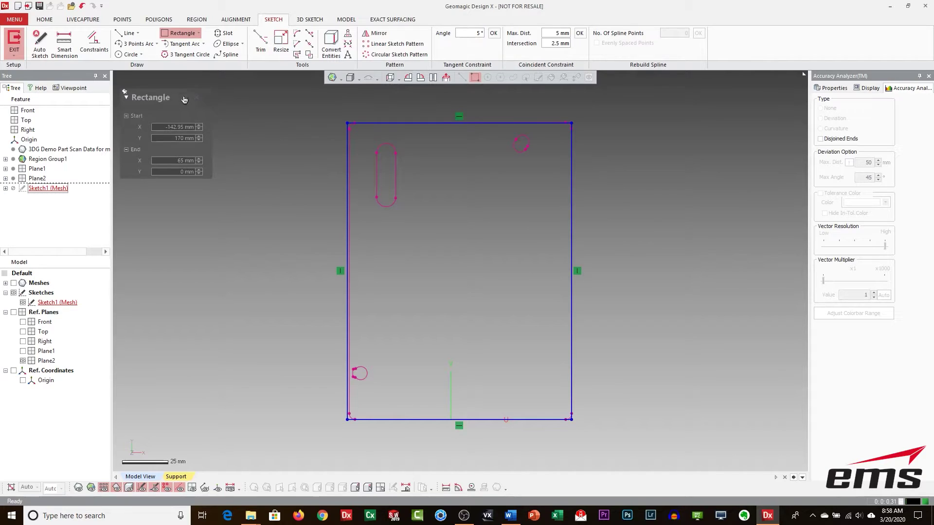
{"action": "left_click", "coordinate": [349, 211]}
{"action": "left_click", "coordinate": [462, 243]}
- Display the rectangle's deviation from the section polyline with the vector multiplier at about 48
{"action": "middle_click_drag", "start_coordinate": [474, 185], "coordinate": [476, 273]}
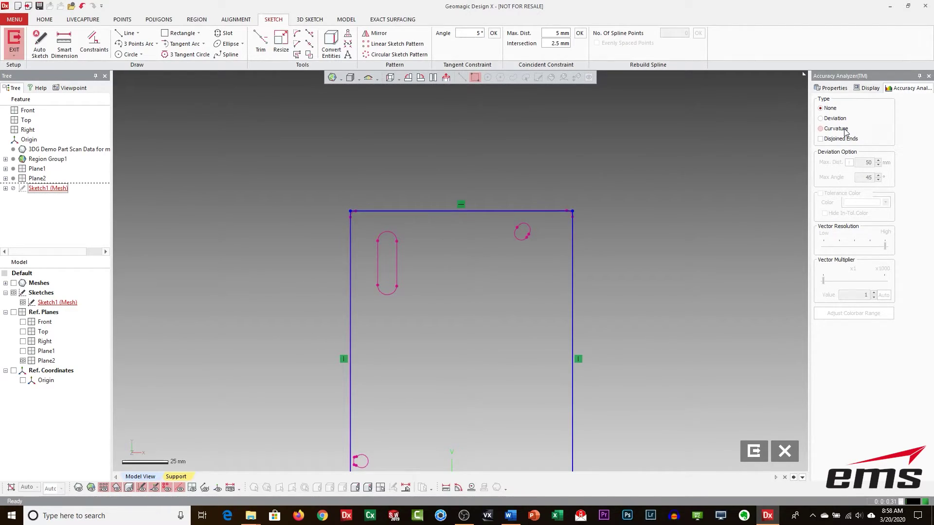
{"action": "left_click", "coordinate": [830, 120]}
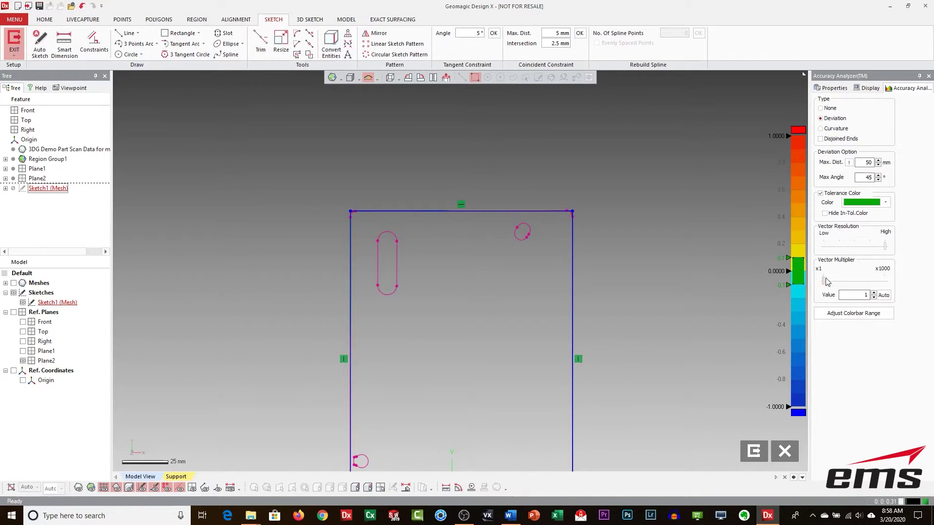
{"action": "mouse_move", "coordinate": [825, 282]}
{"action": "left_mouse_down"}
{"action": "mouse_move", "coordinate": [861, 282]}
{"action": "mouse_move", "coordinate": [823, 282]}
{"action": "mouse_move", "coordinate": [852, 282]}
{"action": "left_mouse_up"}
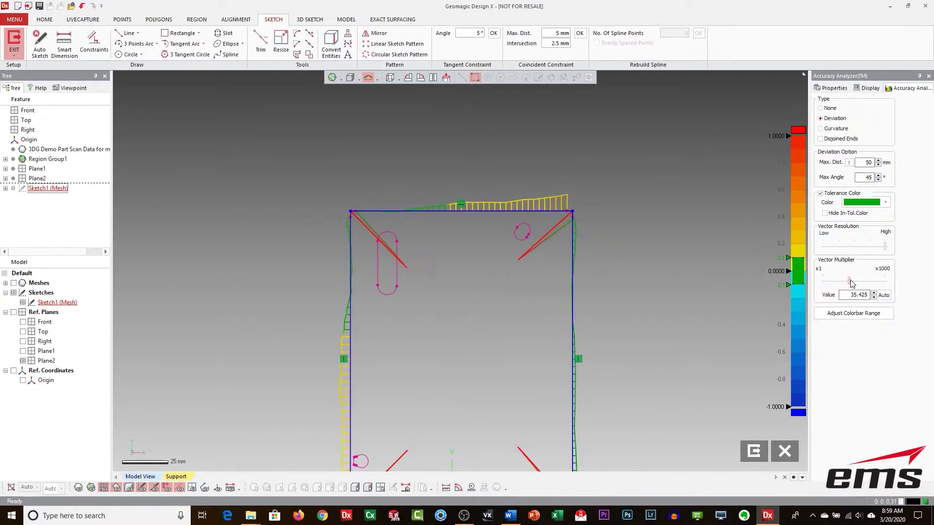
- Examine the deviation vectors along the rectangle's top edge and at its two upper corners
{"action": "scroll", "coordinate": [545, 196], "scroll_direction": "up", "scroll_amount": 3}
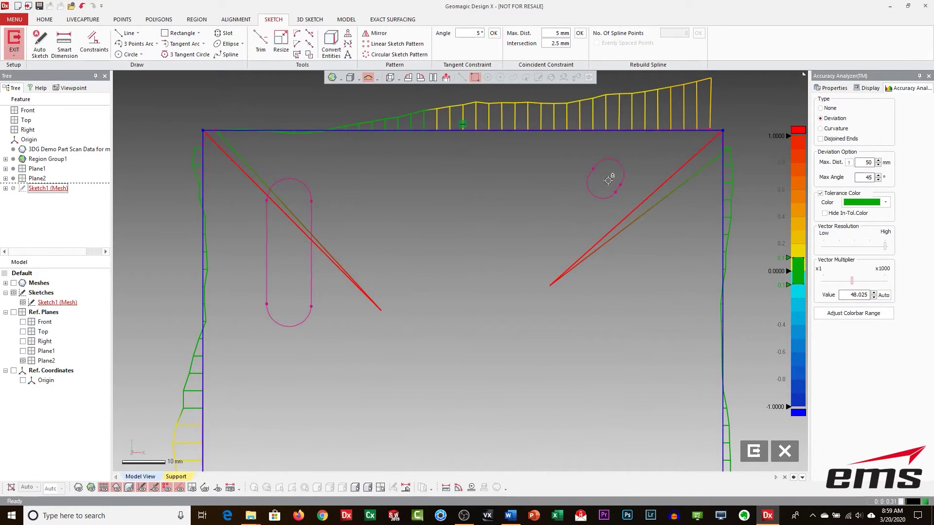
{"action": "right_click_drag", "start_coordinate": [608, 181], "coordinate": [501, 304], "text": "ctrl"}
{"action": "scroll", "coordinate": [548, 252], "scroll_direction": "up", "scroll_amount": 5}
{"action": "right_click_drag", "start_coordinate": [641, 254], "coordinate": [467, 268], "text": "ctrl"}
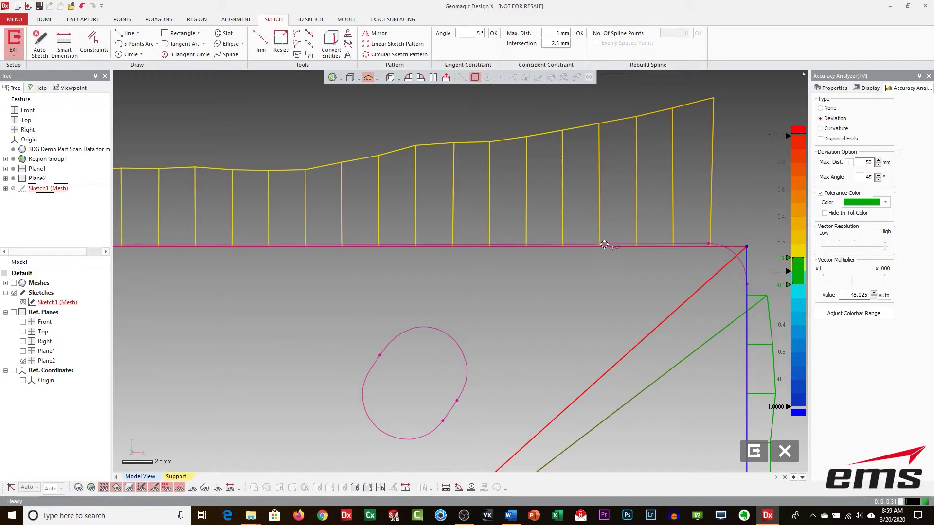
{"action": "scroll", "coordinate": [535, 273], "scroll_direction": "down", "scroll_amount": 5}
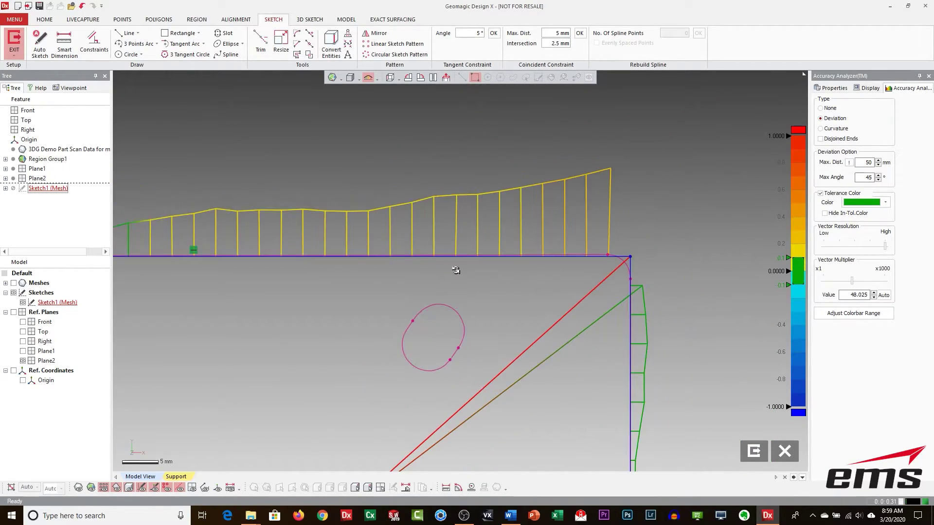
{"action": "mouse_move", "coordinate": [186, 299]}
{"action": "right_mouse_down", "text": "ctrl"}
{"action": "mouse_move", "coordinate": [463, 288]}
{"action": "mouse_move", "coordinate": [375, 267]}
{"action": "mouse_move", "coordinate": [323, 268]}
{"action": "right_mouse_up", "text": "ctrl"}
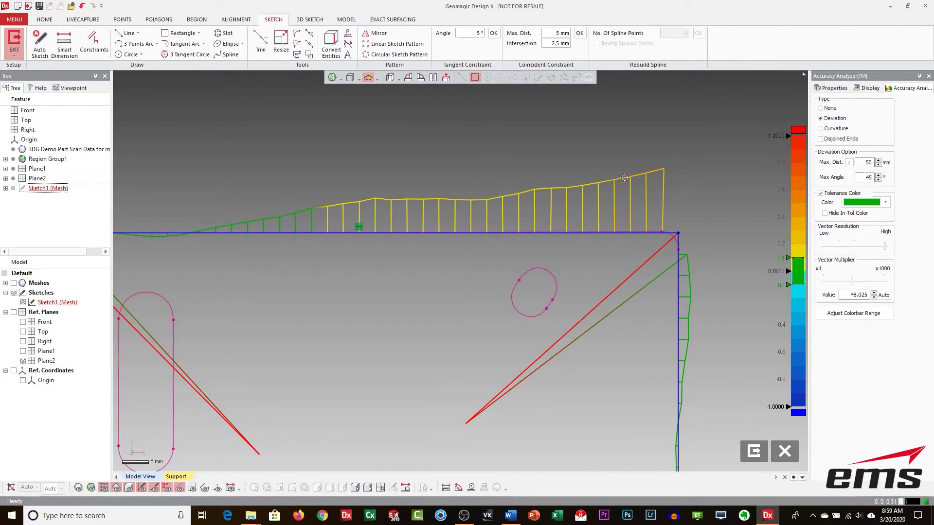
{"action": "scroll", "coordinate": [343, 312], "scroll_direction": "down", "scroll_amount": 2}
{"action": "mouse_move", "coordinate": [335, 294]}
{"action": "middle_mouse_down"}
{"action": "mouse_move", "coordinate": [444, 284]}
{"action": "mouse_move", "coordinate": [428, 282]}
{"action": "middle_mouse_up"}
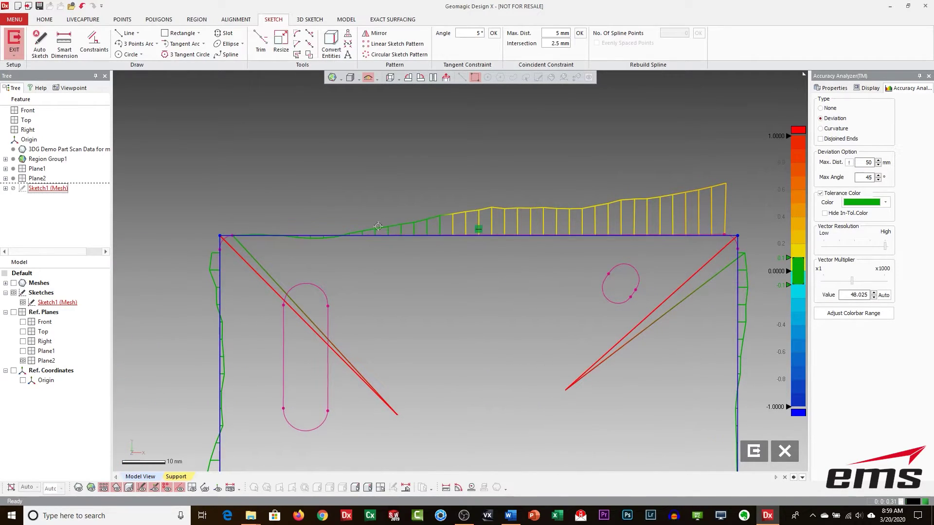
{"action": "scroll", "coordinate": [279, 248], "scroll_direction": "up", "scroll_amount": 10}
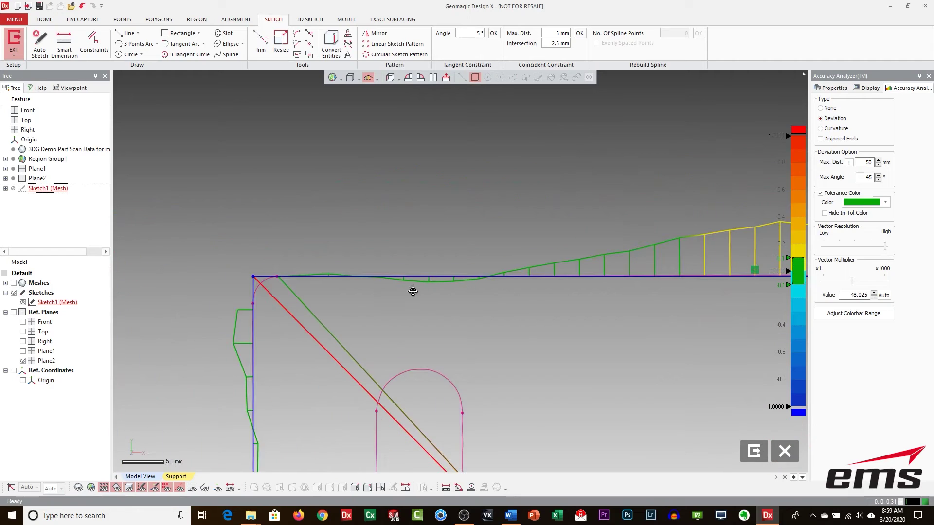
{"action": "scroll", "coordinate": [395, 281], "scroll_direction": "down", "scroll_amount": 7}
{"action": "scroll", "coordinate": [292, 235], "scroll_direction": "down", "scroll_amount": 2}
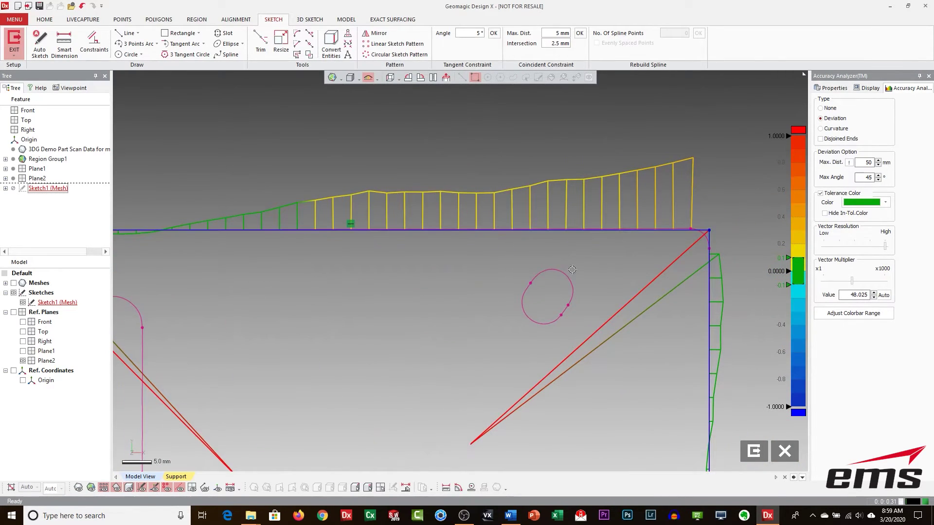
{"action": "scroll", "coordinate": [438, 253], "scroll_direction": "down", "scroll_amount": 2}
{"action": "right_click_drag", "start_coordinate": [461, 259], "coordinate": [484, 227], "text": "ctrl"}
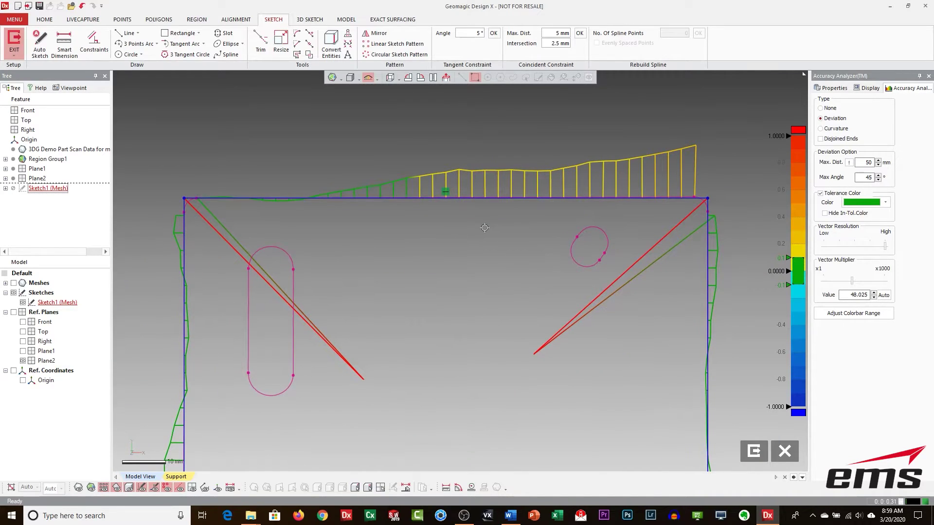
{"action": "right_click_drag", "start_coordinate": [491, 278], "coordinate": [463, 284]}
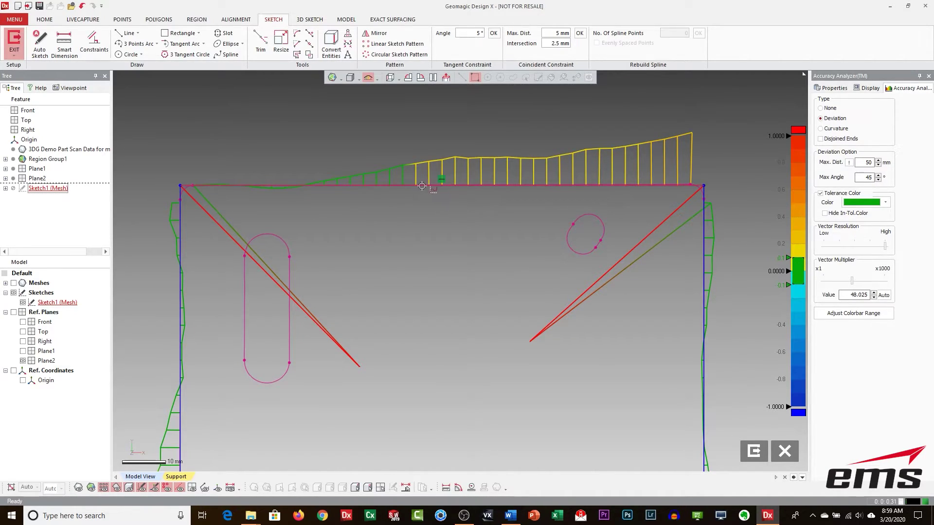
- Move the rectangle's top edge slightly outward to balance its deviation from the section polyline, then turn the deviation display off
{"action": "left_click_drag", "start_coordinate": [419, 185], "coordinate": [421, 185]}
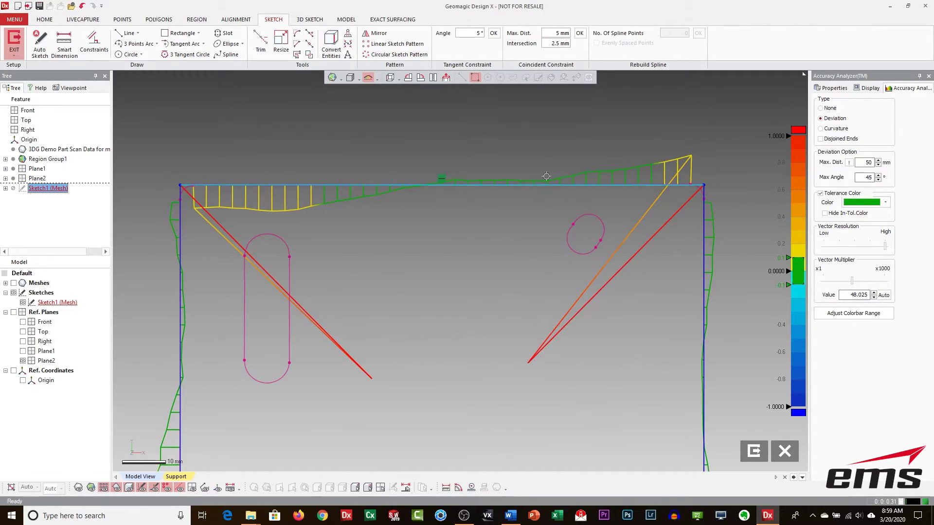
{"action": "scroll", "coordinate": [446, 263], "scroll_direction": "down", "scroll_amount": 5}
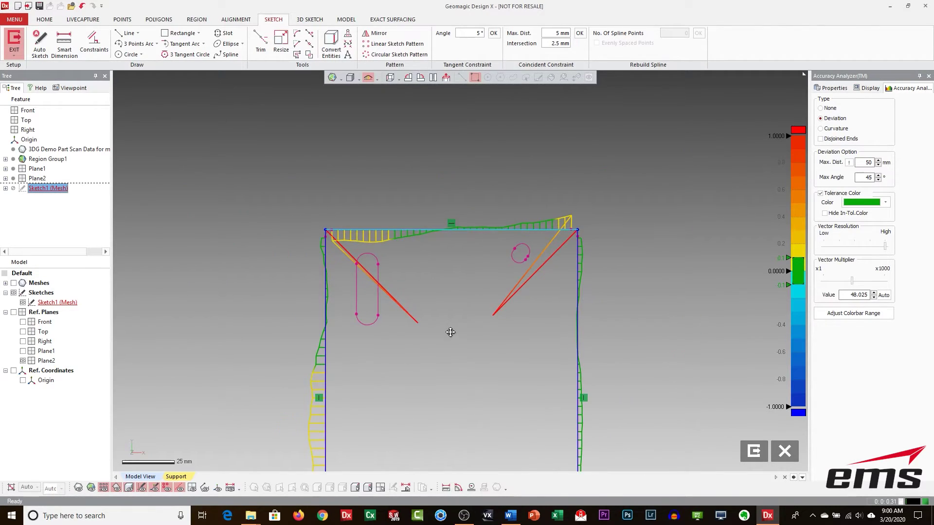
{"action": "middle_click_drag", "start_coordinate": [450, 335], "coordinate": [432, 194]}
{"action": "mouse_move", "coordinate": [448, 255]}
{"action": "middle_mouse_down"}
{"action": "mouse_move", "coordinate": [437, 292]}
{"action": "mouse_move", "coordinate": [447, 265]}
{"action": "middle_mouse_up"}
{"action": "scroll", "coordinate": [446, 264], "scroll_direction": "down", "scroll_amount": 2}
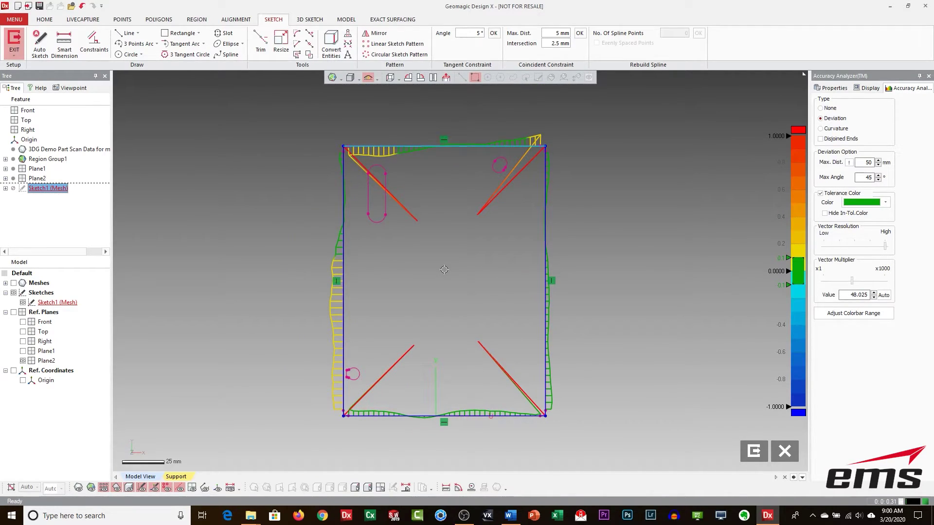
{"action": "left_click", "coordinate": [821, 108]}
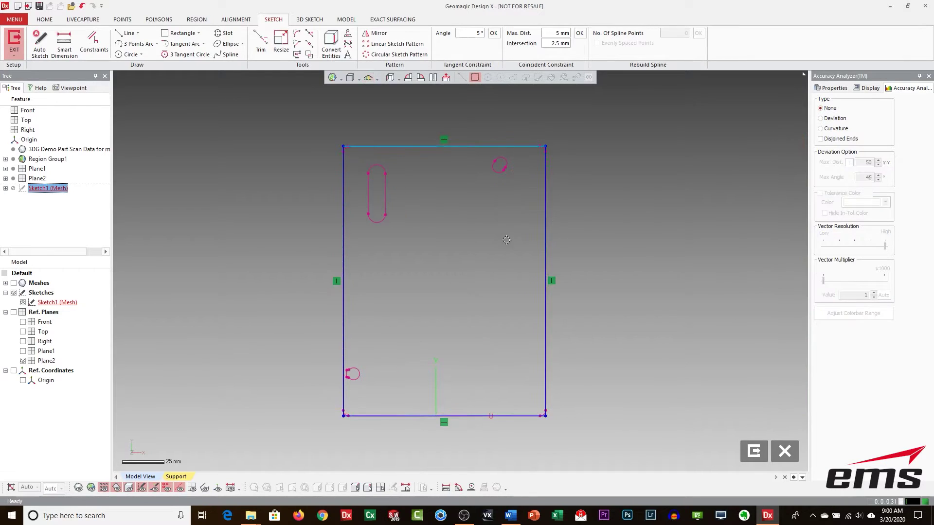
{"action": "left_click", "coordinate": [468, 337]}
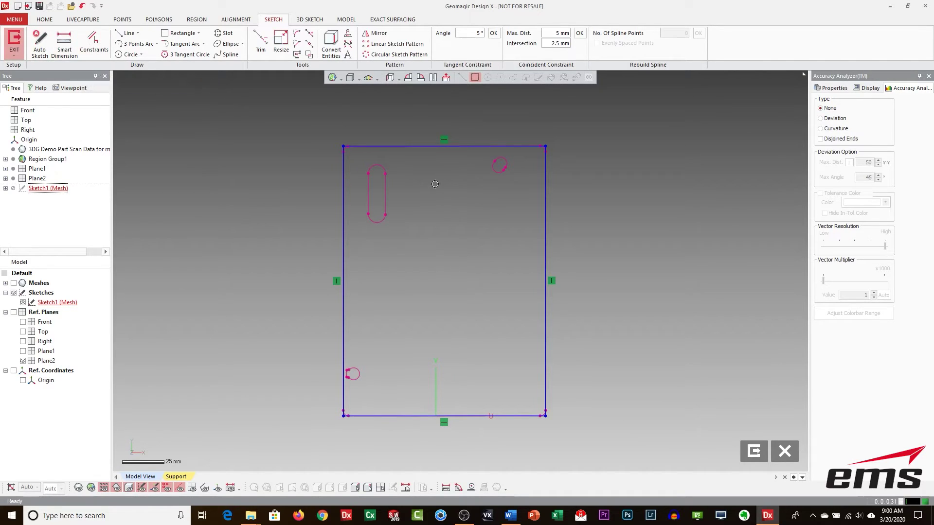
- Finish the rectangle's mesh sketch and show the scan mesh together with the sketch
{"action": "left_click", "coordinate": [753, 452]}
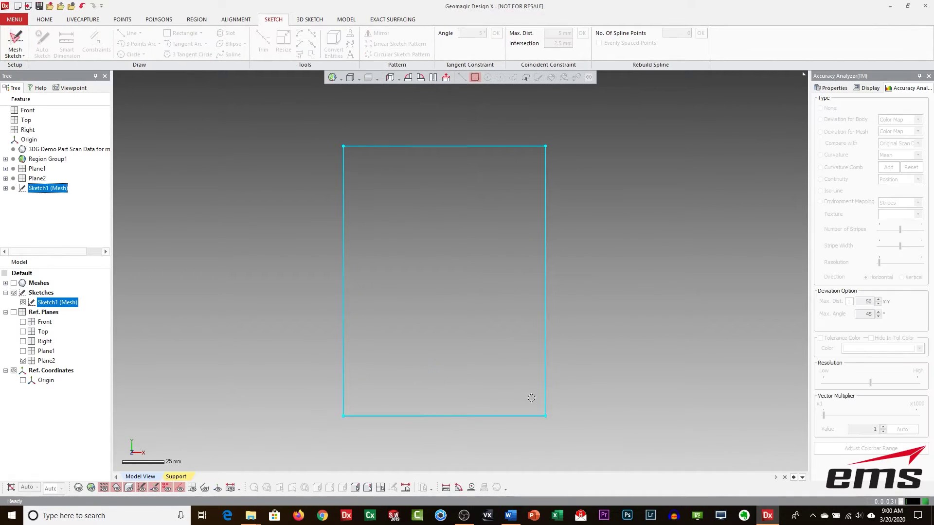
{"action": "mouse_move", "coordinate": [474, 375]}
{"action": "right_mouse_down"}
{"action": "mouse_move", "coordinate": [355, 121]}
{"action": "mouse_move", "coordinate": [535, 233]}
{"action": "right_mouse_up"}
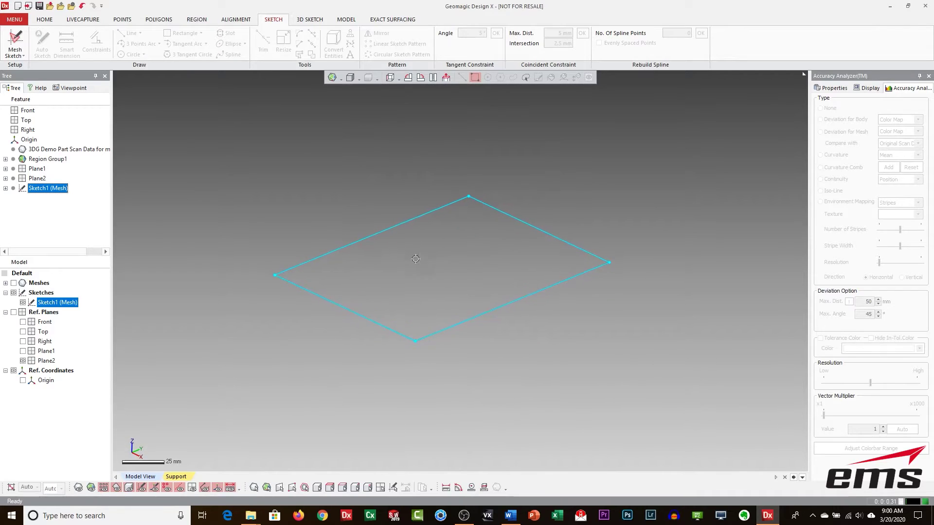
{"action": "left_click", "coordinate": [146, 278]}
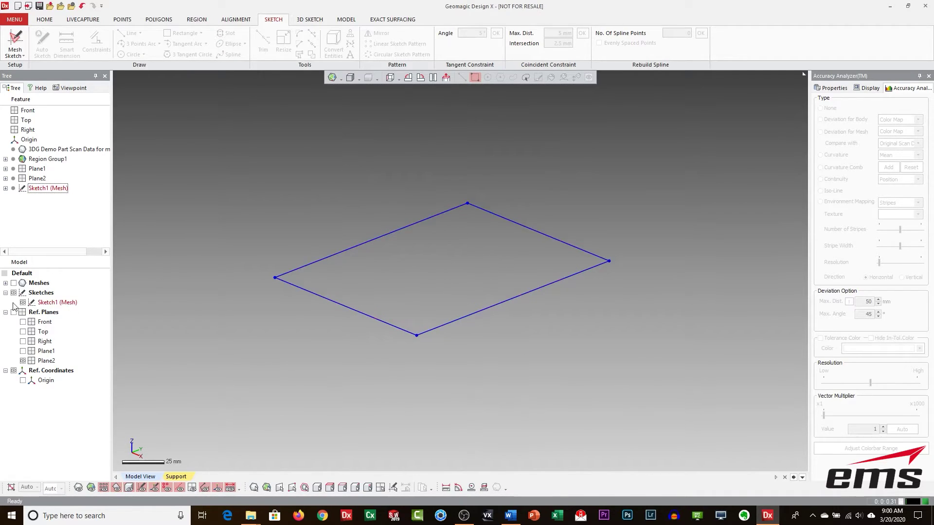
{"action": "left_click", "coordinate": [14, 283]}
{"action": "right_click_drag", "start_coordinate": [482, 354], "coordinate": [463, 369]}
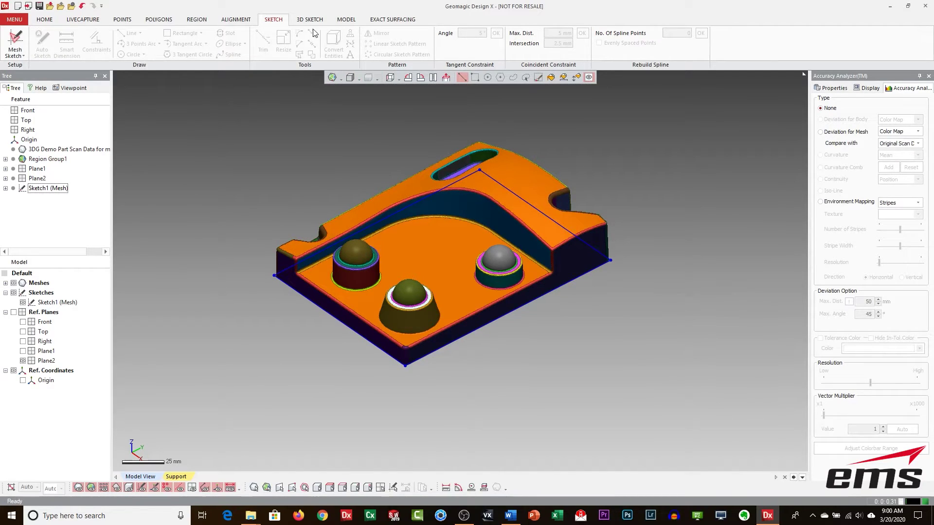
- Set up a Mesh Fit surface on the part's curved top region, keeping 20 control points in U and V
{"action": "left_click", "coordinate": [345, 19]}
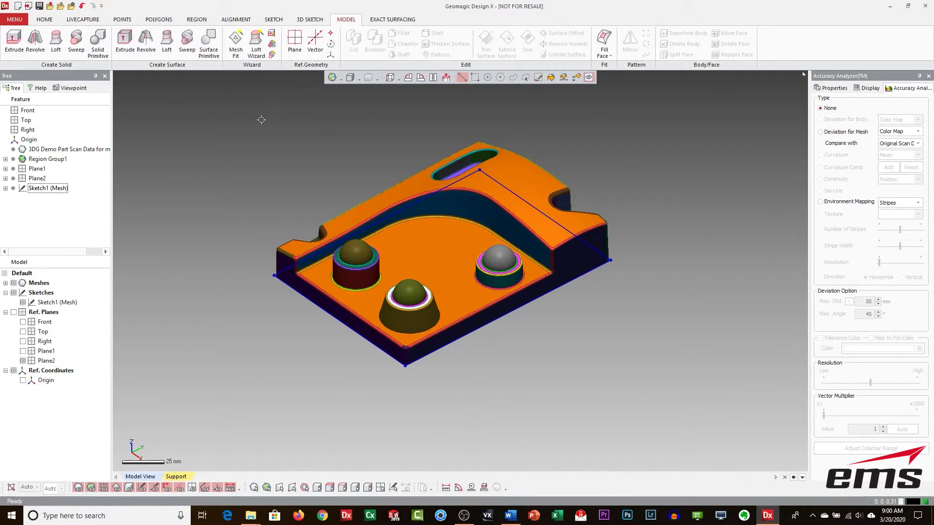
{"action": "left_click", "coordinate": [235, 43]}
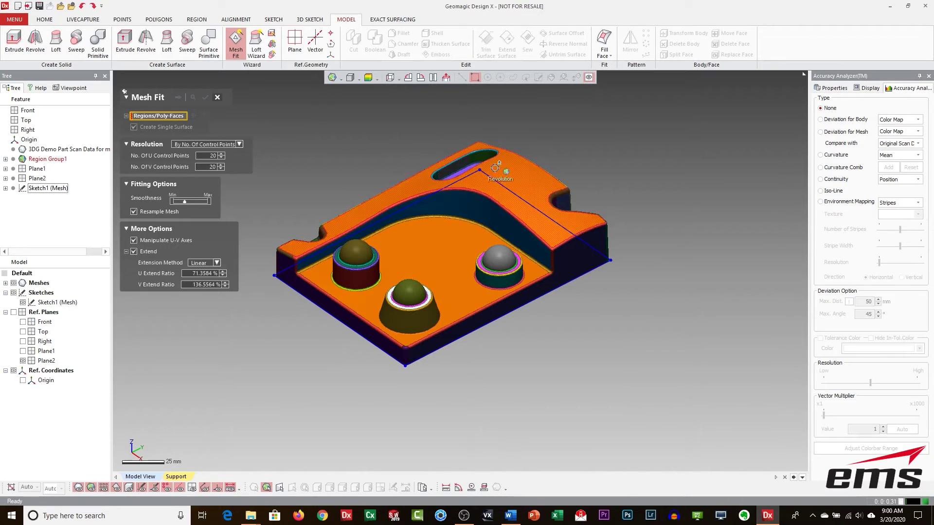
{"action": "left_click", "coordinate": [508, 174]}
{"action": "right_click_drag", "start_coordinate": [509, 174], "coordinate": [587, 311]}
{"action": "right_click_drag", "start_coordinate": [417, 182], "coordinate": [378, 194]}
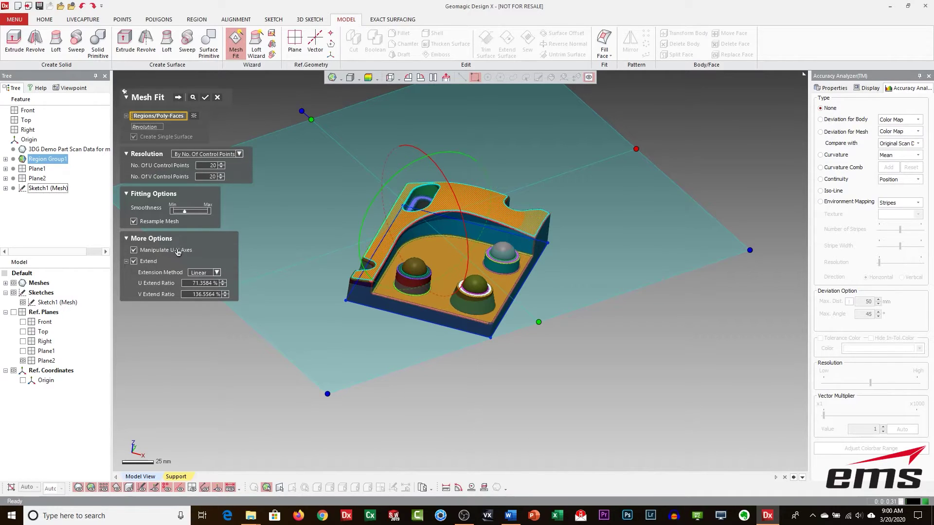
{"action": "right_click_drag", "start_coordinate": [448, 248], "coordinate": [406, 235]}
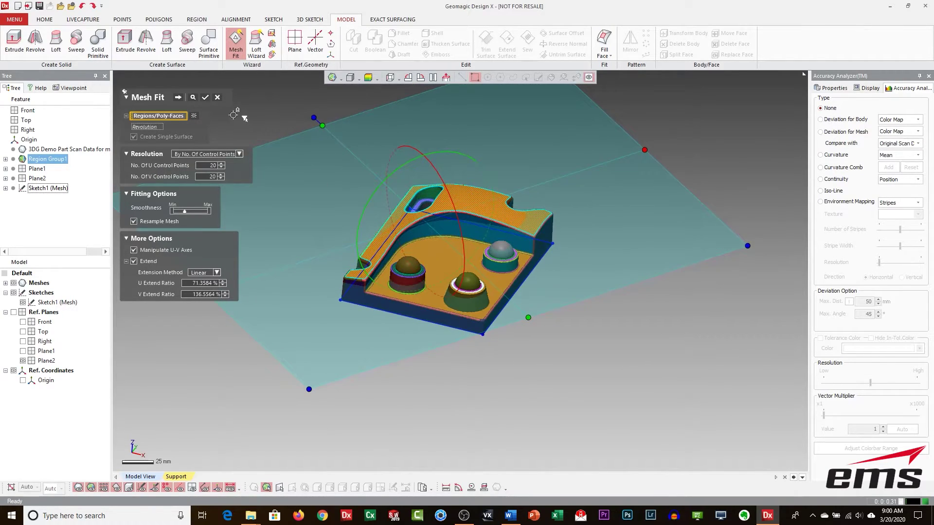
- Advance to the Iso-Line Flow Control stage and nudge interior control points of the net slightly
{"action": "left_click", "coordinate": [179, 98]}
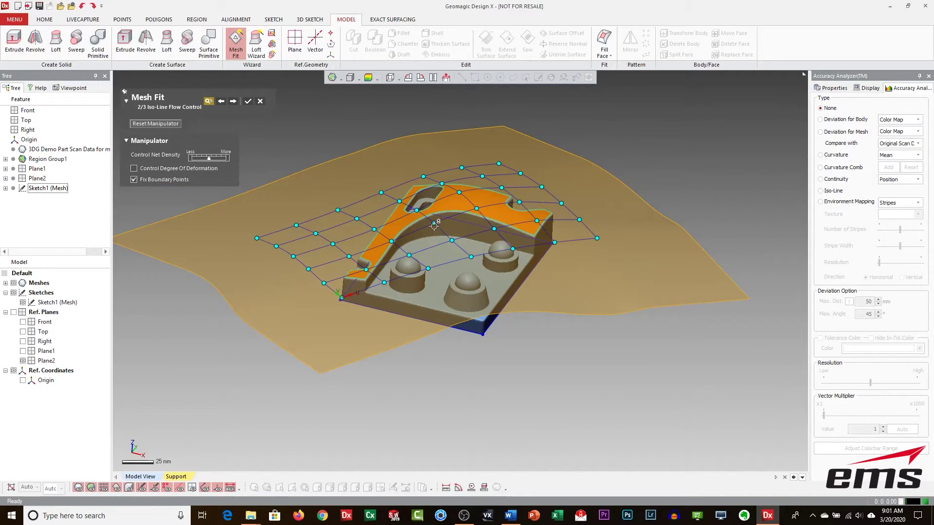
{"action": "left_click_drag", "start_coordinate": [435, 224], "coordinate": [433, 223]}
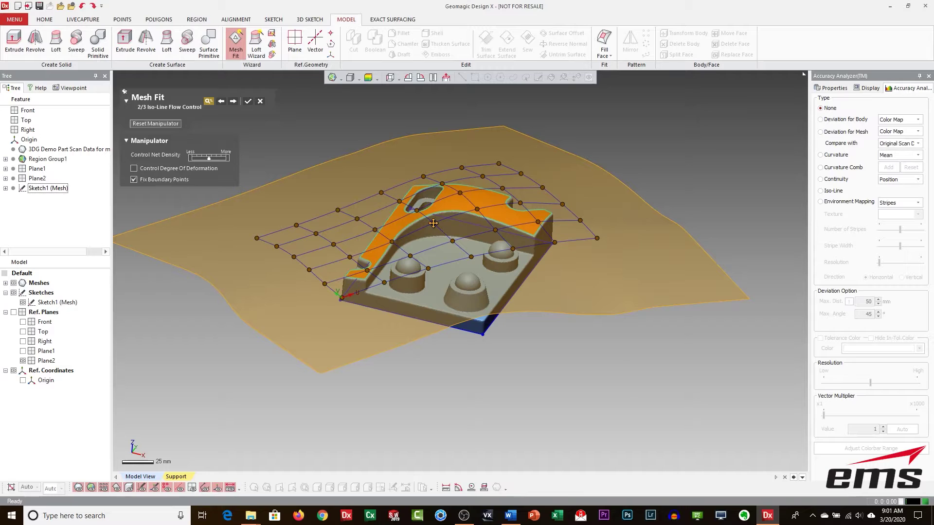
{"action": "left_click_drag", "start_coordinate": [461, 193], "coordinate": [462, 193]}
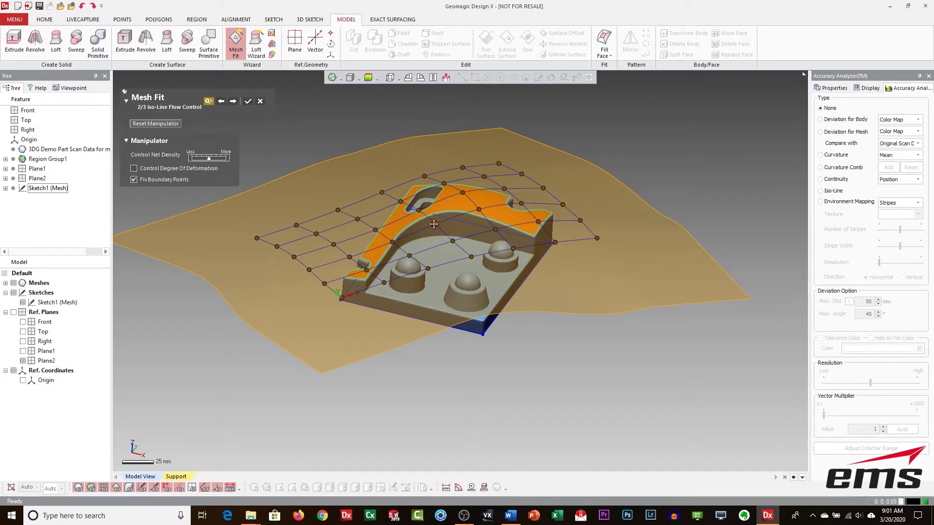
{"action": "right_click_drag", "start_coordinate": [472, 223], "coordinate": [453, 235]}
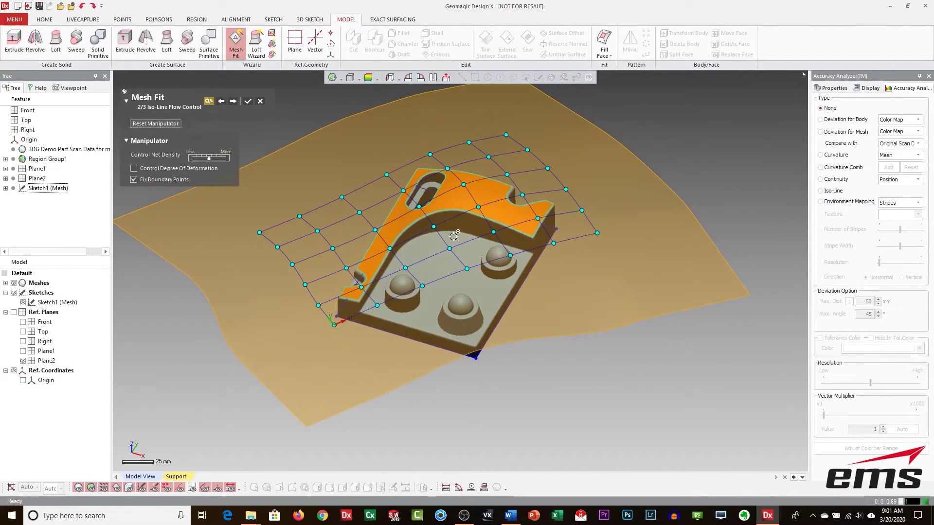
{"action": "right_click_drag", "start_coordinate": [434, 273], "coordinate": [395, 248]}
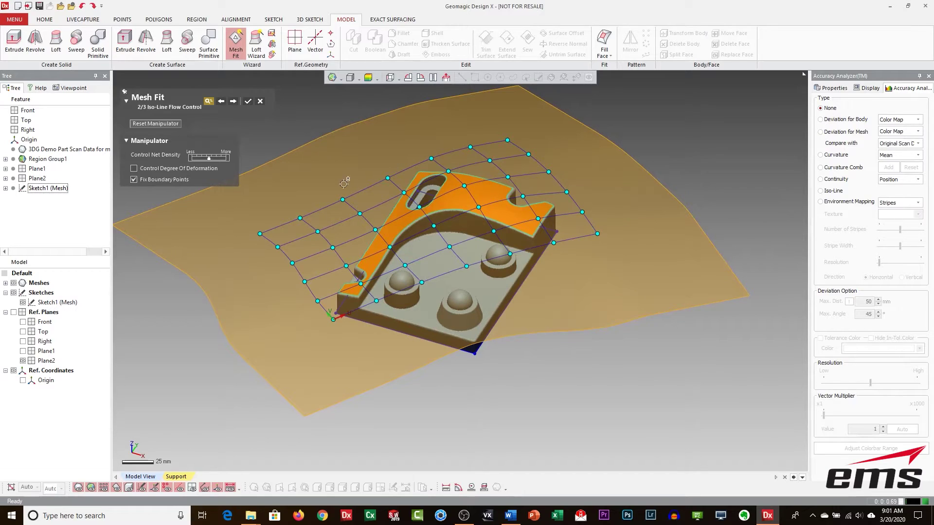
- Shift the iso-line nearest the front edge slightly in the Iso-Line Density Control stage and create the fitted surface
{"action": "left_click", "coordinate": [234, 101]}
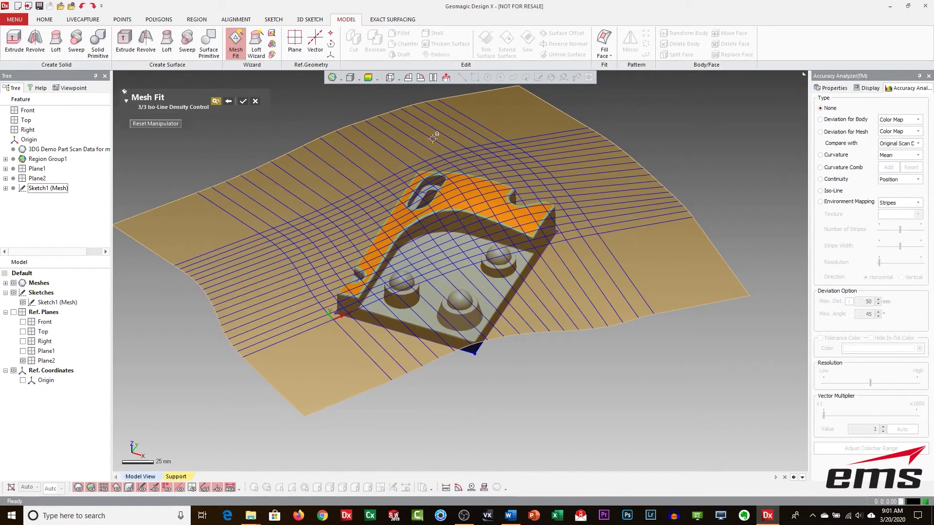
{"action": "left_click", "coordinate": [442, 235]}
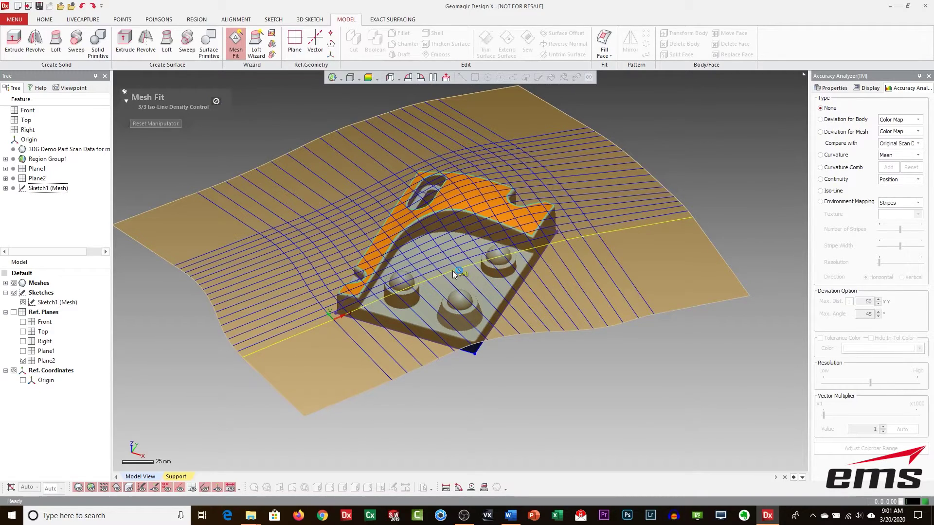
{"action": "key", "text": "Return"}
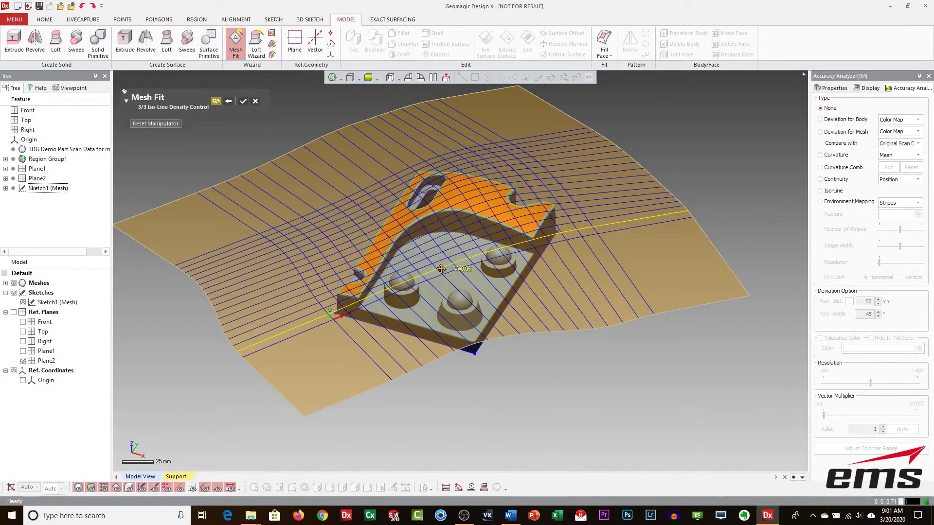
{"action": "left_click_drag", "start_coordinate": [438, 262], "coordinate": [441, 268]}
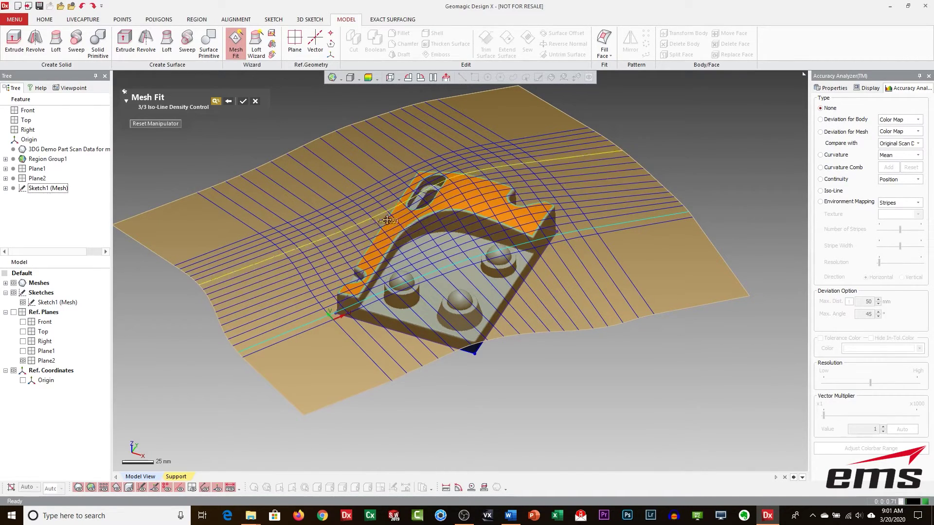
{"action": "left_click", "coordinate": [244, 102]}
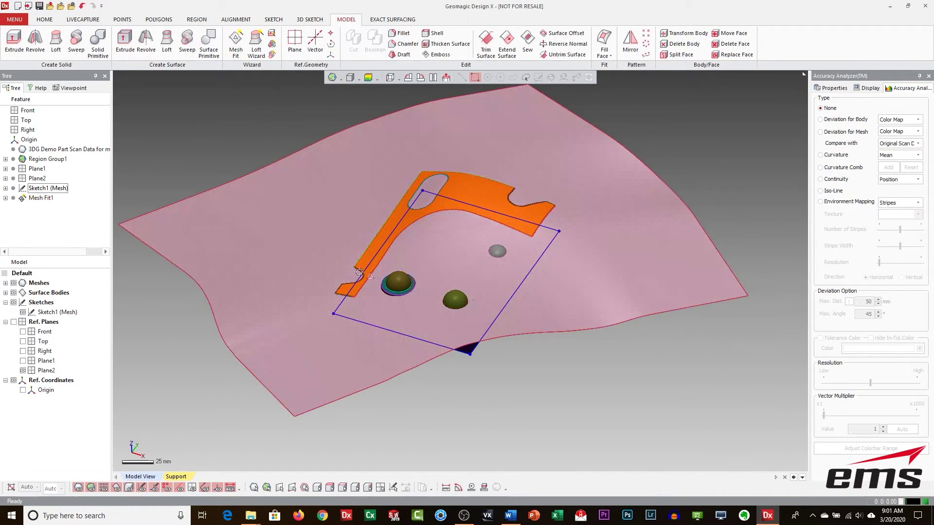
- Examine the fitted surface's deviation color map at the highest body resolution with sketches hidden, then turn the deviation display off
{"action": "left_click", "coordinate": [850, 122]}
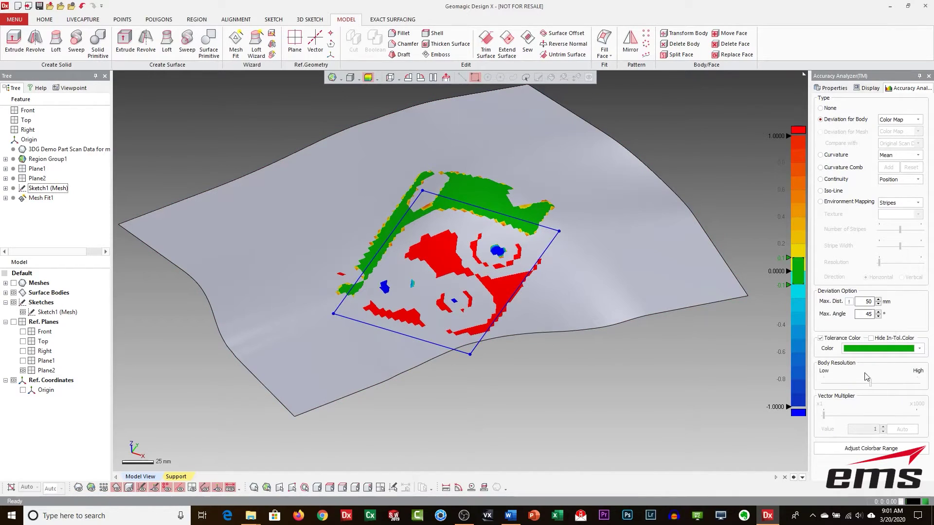
{"action": "left_click_drag", "start_coordinate": [871, 384], "coordinate": [917, 384]}
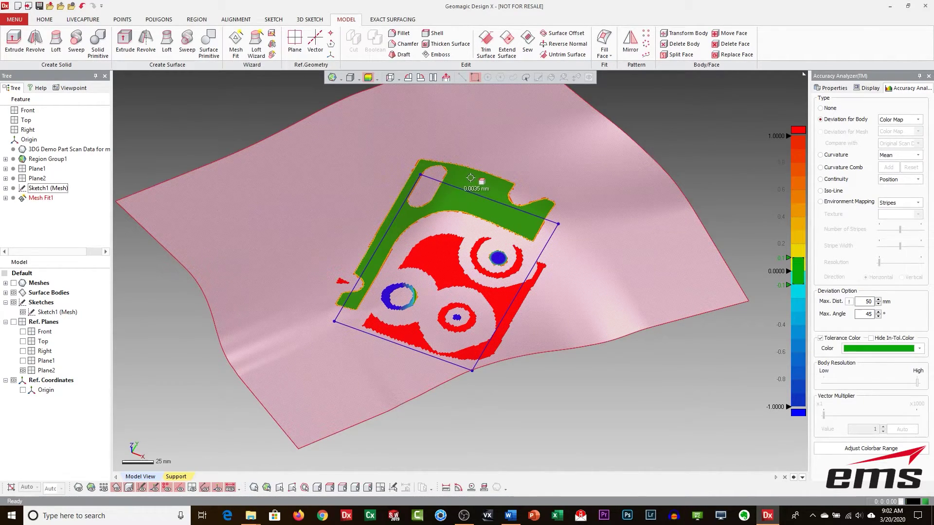
{"action": "left_click", "coordinate": [14, 303]}
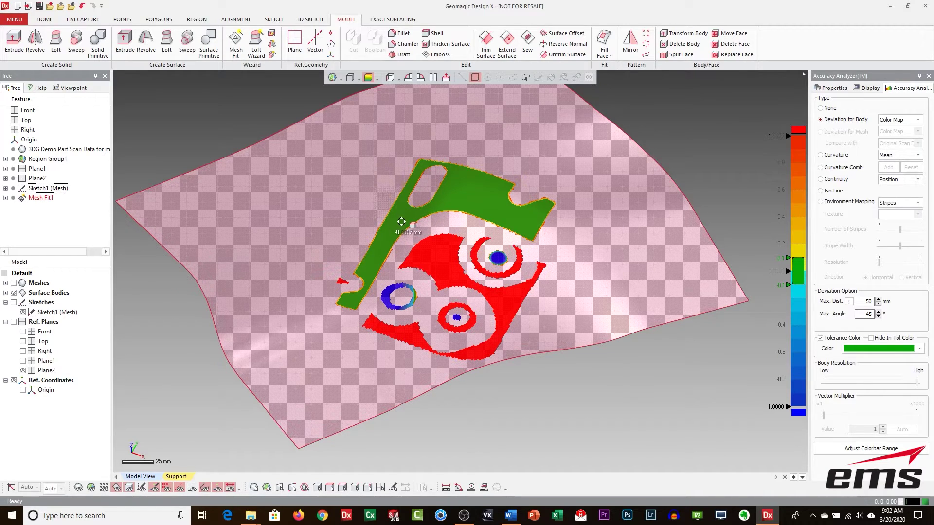
{"action": "right_click_drag", "start_coordinate": [402, 221], "coordinate": [476, 254]}
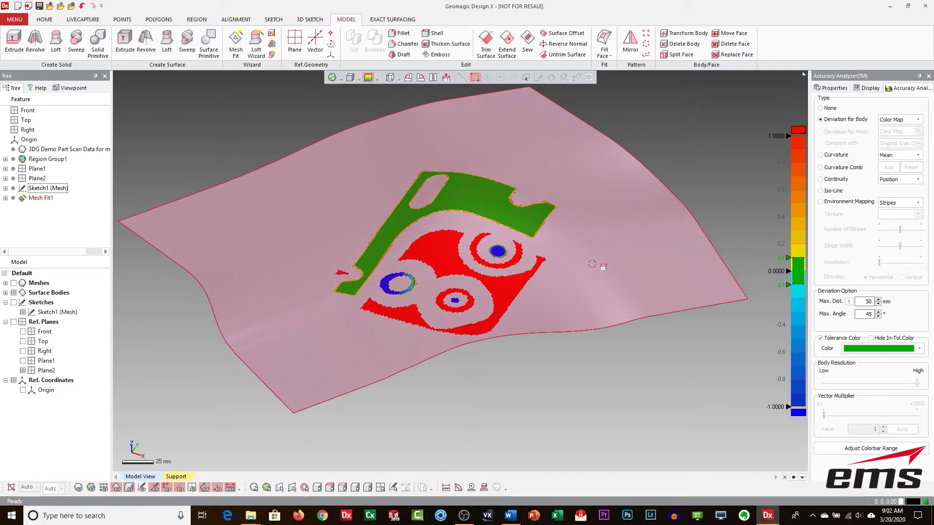
{"action": "left_click", "coordinate": [827, 108]}
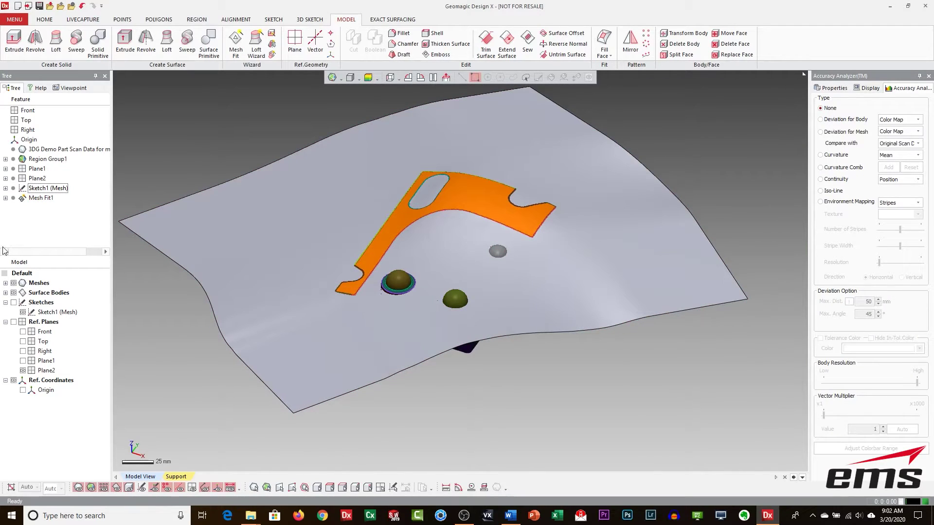
- Show the sketches again and extrude the rectangle as a solid with the Up To Surface method, ending at the fitted surface
{"action": "right_click_drag", "start_coordinate": [171, 224], "coordinate": [511, 276]}
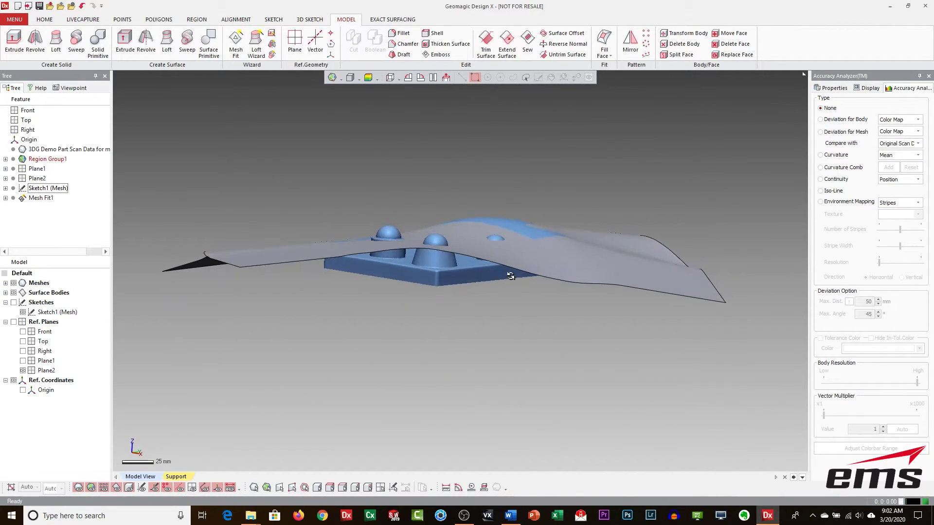
{"action": "left_click", "coordinate": [15, 303]}
{"action": "right_click_drag", "start_coordinate": [340, 284], "coordinate": [361, 218]}
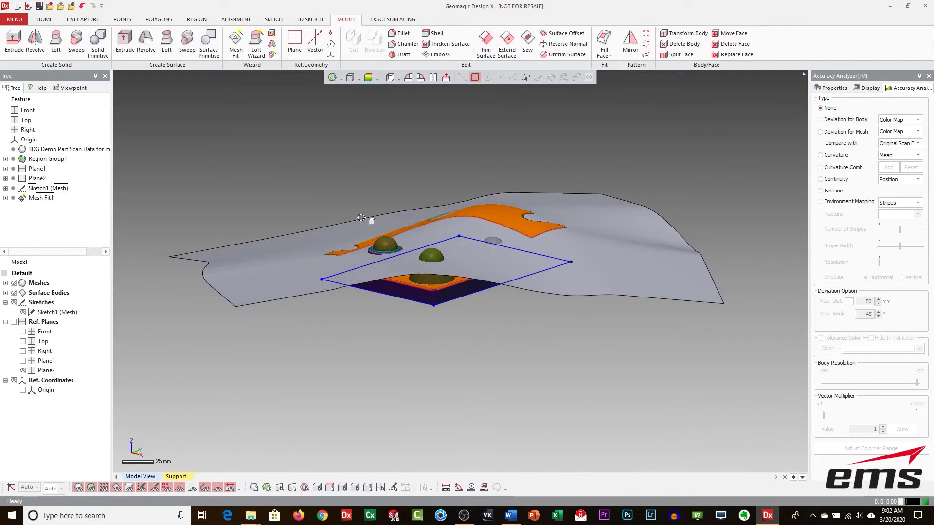
{"action": "left_click", "coordinate": [15, 49]}
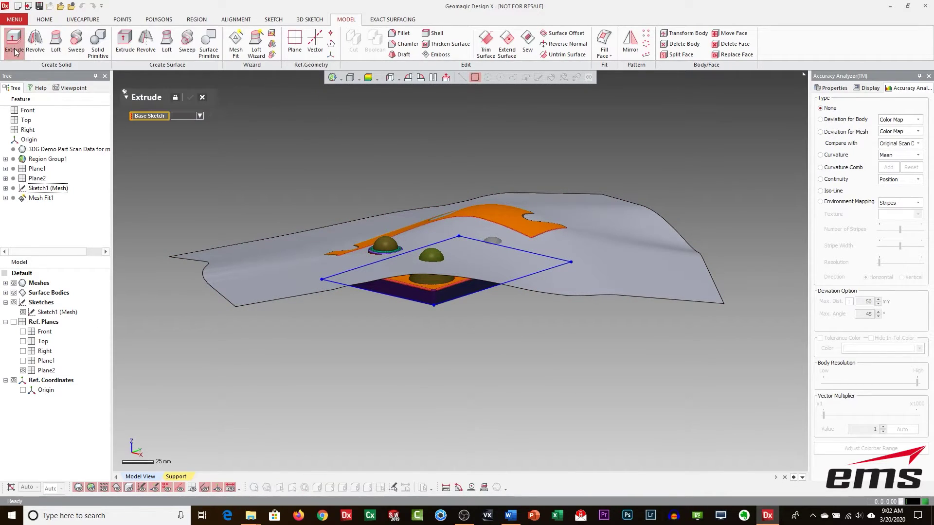
{"action": "left_click", "coordinate": [398, 333]}
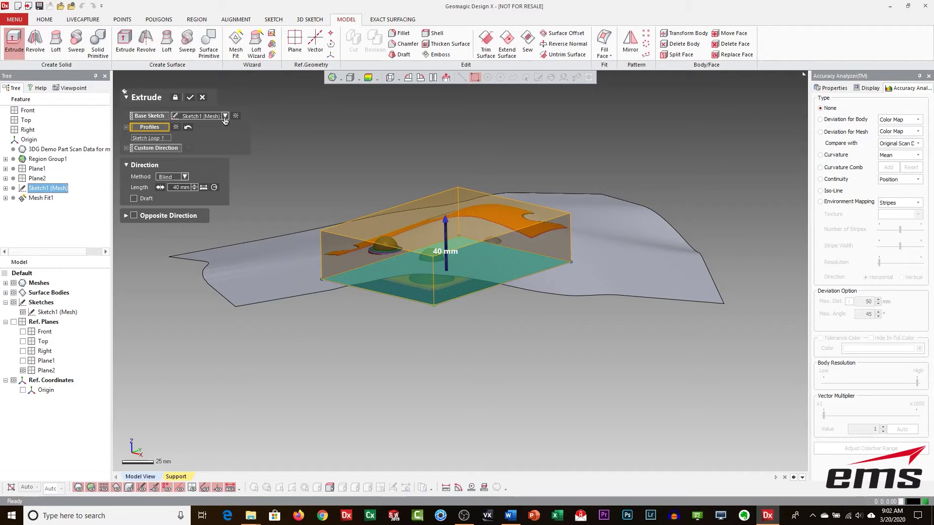
{"action": "left_click", "coordinate": [184, 178]}
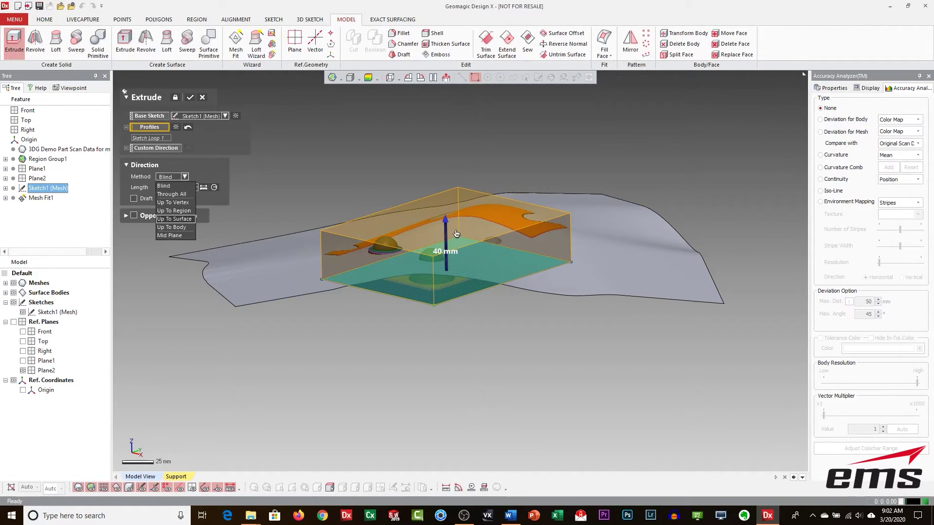
{"action": "right_click_drag", "start_coordinate": [472, 250], "coordinate": [483, 382]}
{"action": "right_click_drag", "start_coordinate": [488, 224], "coordinate": [475, 198]}
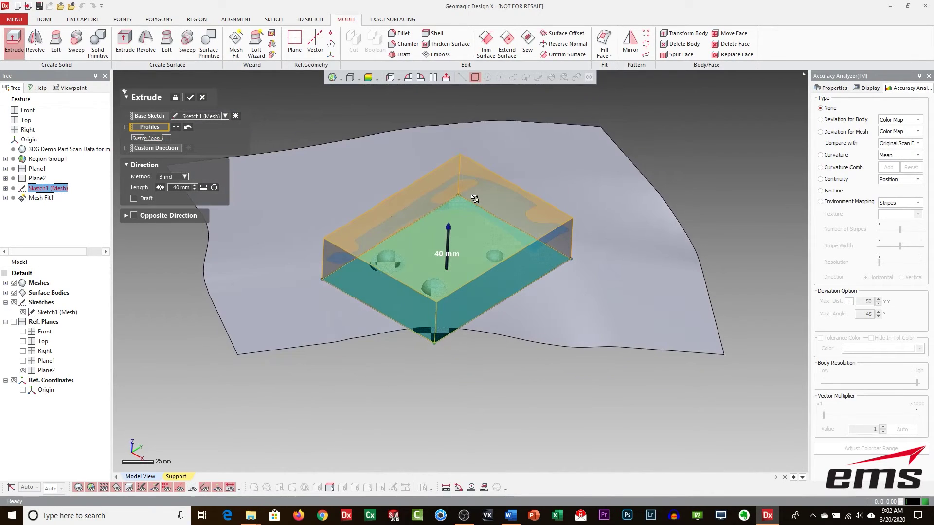
{"action": "left_click", "coordinate": [185, 177]}
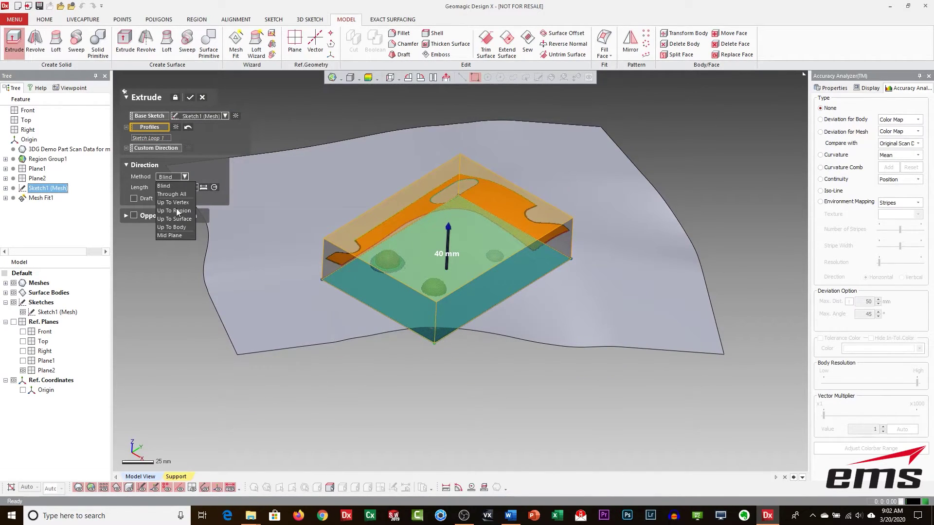
{"action": "left_click", "coordinate": [174, 219]}
{"action": "mouse_move", "coordinate": [379, 204]}
{"action": "right_mouse_down"}
{"action": "mouse_move", "coordinate": [412, 175]}
{"action": "mouse_move", "coordinate": [399, 170]}
{"action": "mouse_move", "coordinate": [372, 221]}
{"action": "right_mouse_up"}
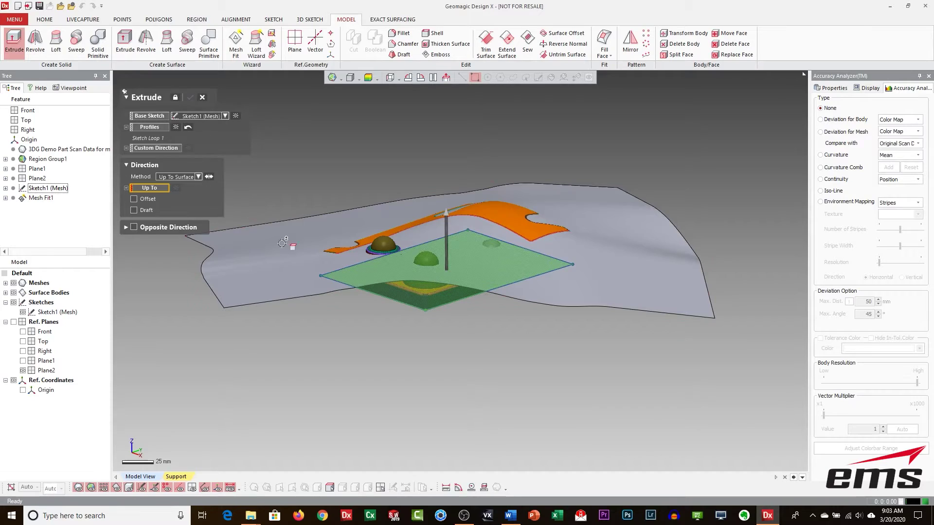
{"action": "left_click", "coordinate": [189, 98]}
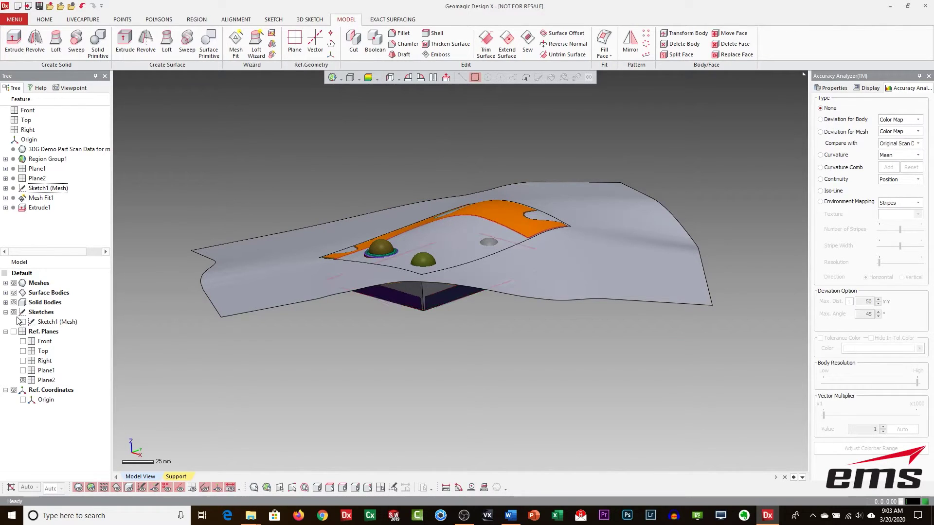
- Hide the surface bodies and edit the solid extrusion to add a draft angle of 2°
{"action": "left_click", "coordinate": [14, 292]}
{"action": "right_click_drag", "start_coordinate": [428, 272], "coordinate": [494, 242]}
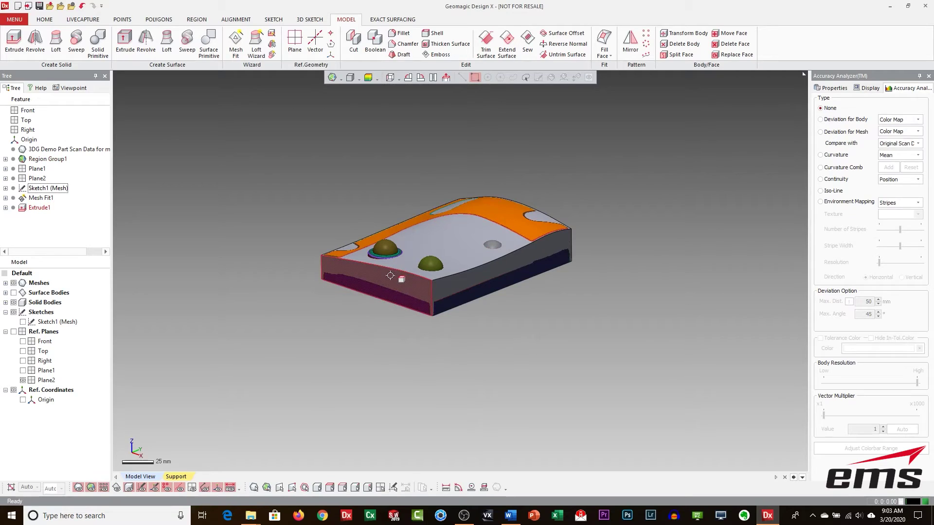
{"action": "left_click", "coordinate": [40, 208]}
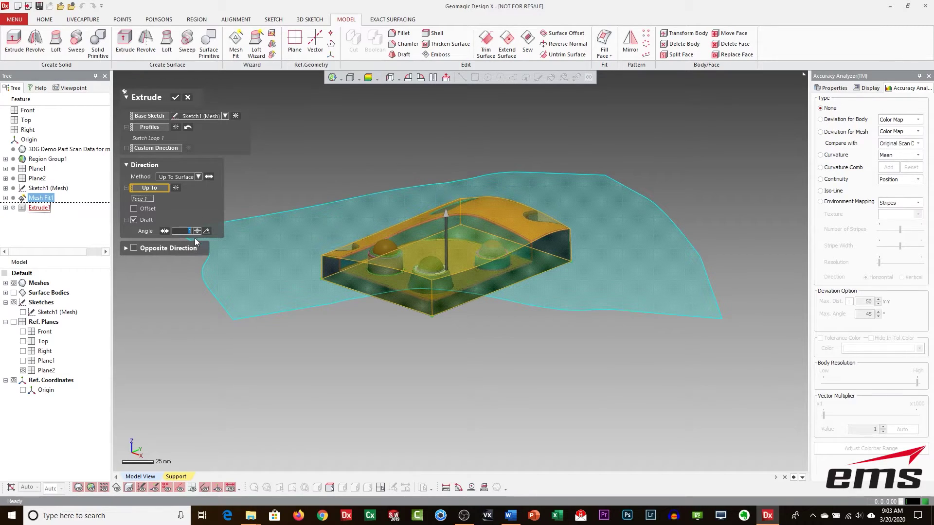
{"action": "left_click", "coordinate": [175, 97]}
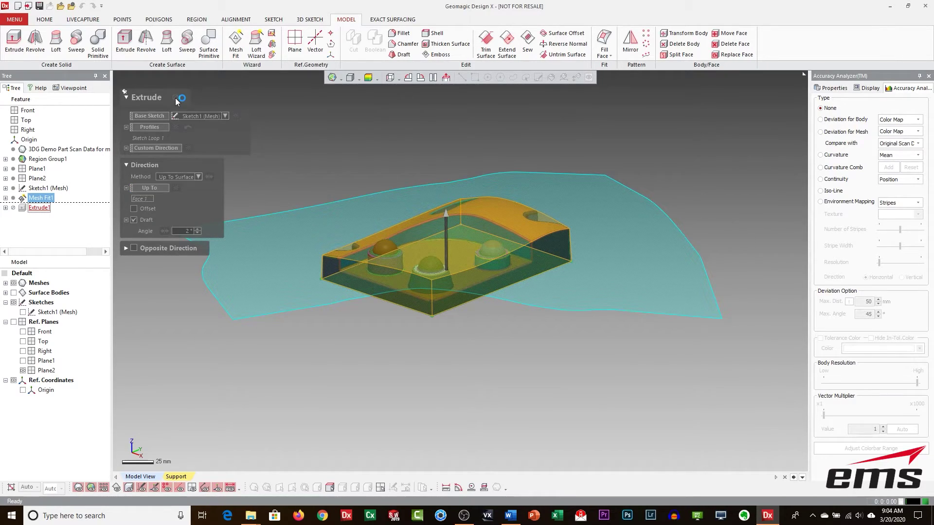
- Examine the drafted solid's deviation color map on its top surface and side walls
{"action": "right_click_drag", "start_coordinate": [450, 179], "coordinate": [378, 206]}
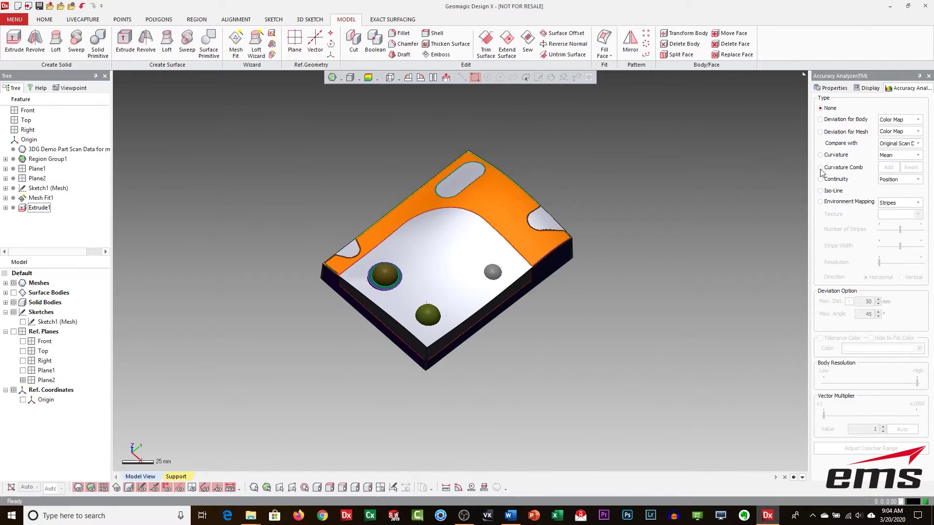
{"action": "left_click", "coordinate": [838, 122]}
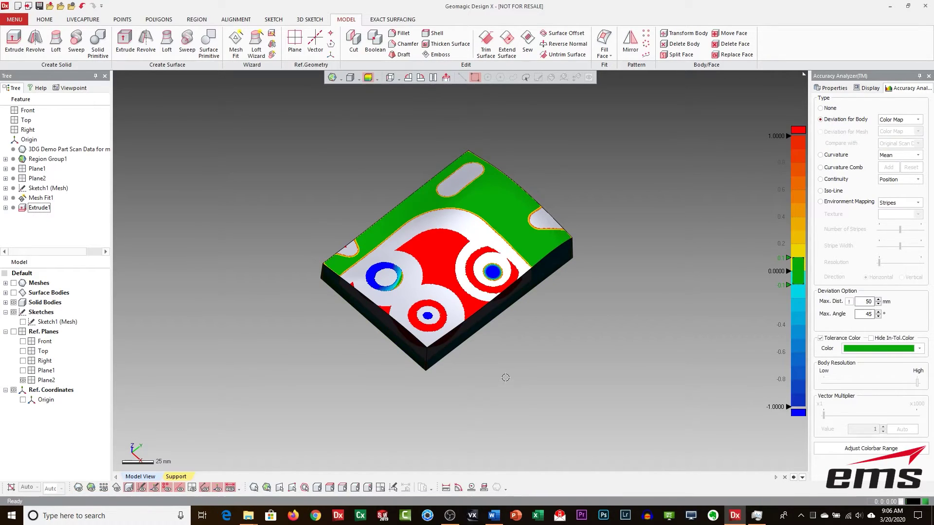
{"action": "mouse_move", "coordinate": [504, 372]}
{"action": "right_mouse_down"}
{"action": "mouse_move", "coordinate": [565, 371]}
{"action": "mouse_move", "coordinate": [515, 367]}
{"action": "right_mouse_up"}
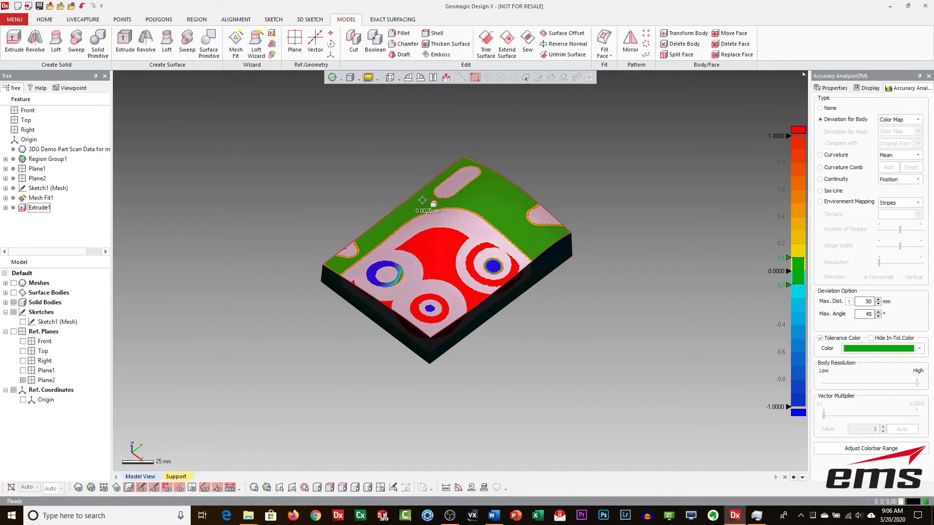
{"action": "right_click_drag", "start_coordinate": [400, 243], "coordinate": [471, 287]}
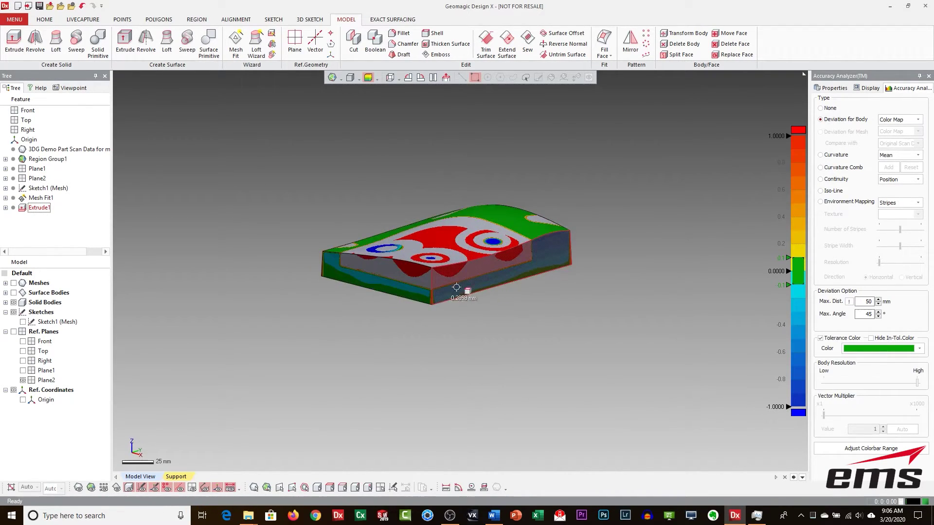
{"action": "right_click_drag", "start_coordinate": [547, 271], "coordinate": [455, 298]}
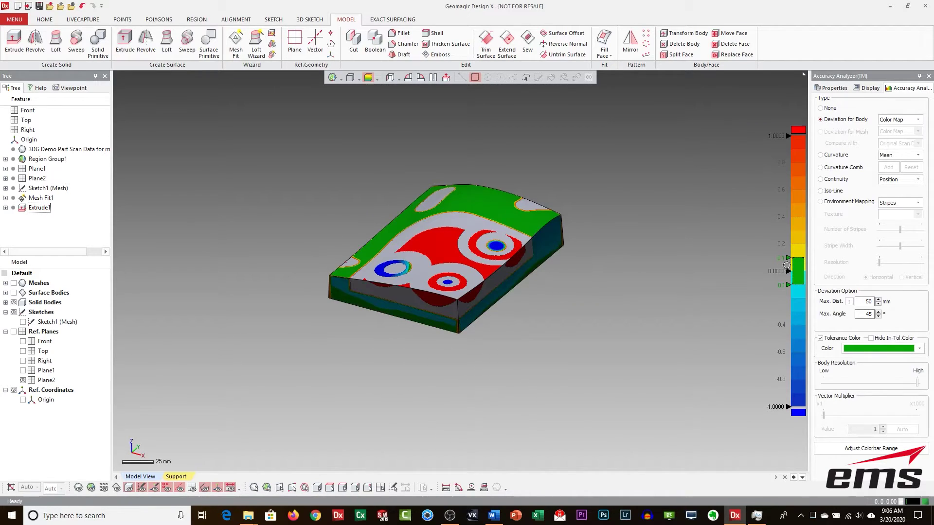
{"action": "right_click_drag", "start_coordinate": [523, 285], "coordinate": [564, 304]}
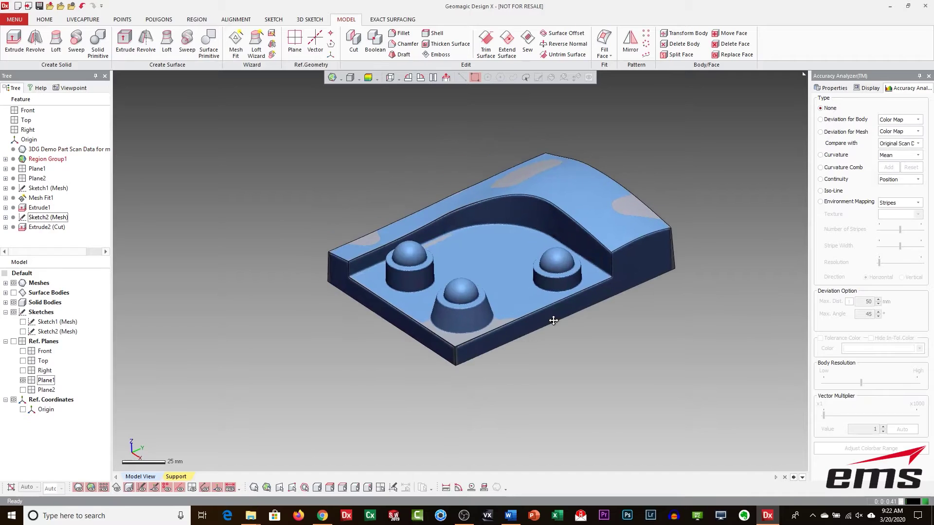
- Hide the solid bodies and extract a solid sphere from the dome region on the tall straight boss, keeping the Solid Primitive command active
{"action": "right_click_drag", "start_coordinate": [554, 320], "coordinate": [437, 331]}
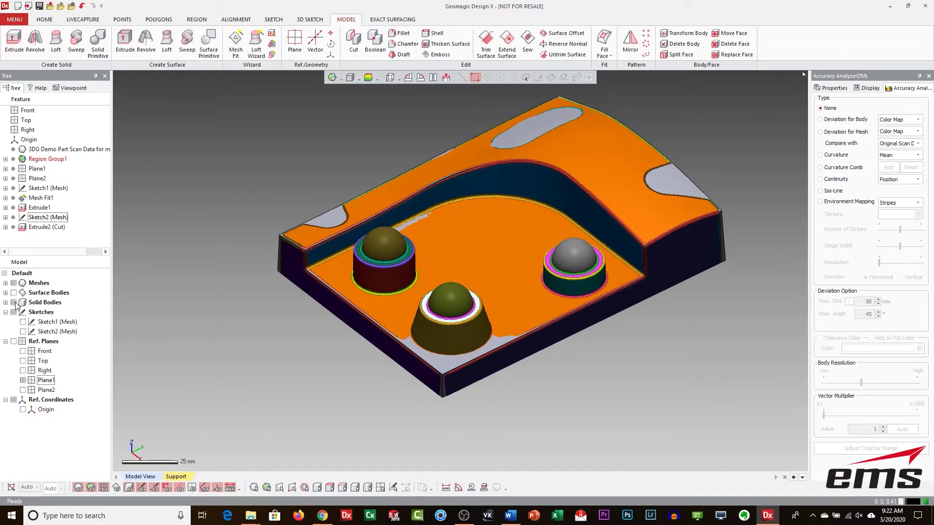
{"action": "left_click", "coordinate": [13, 302]}
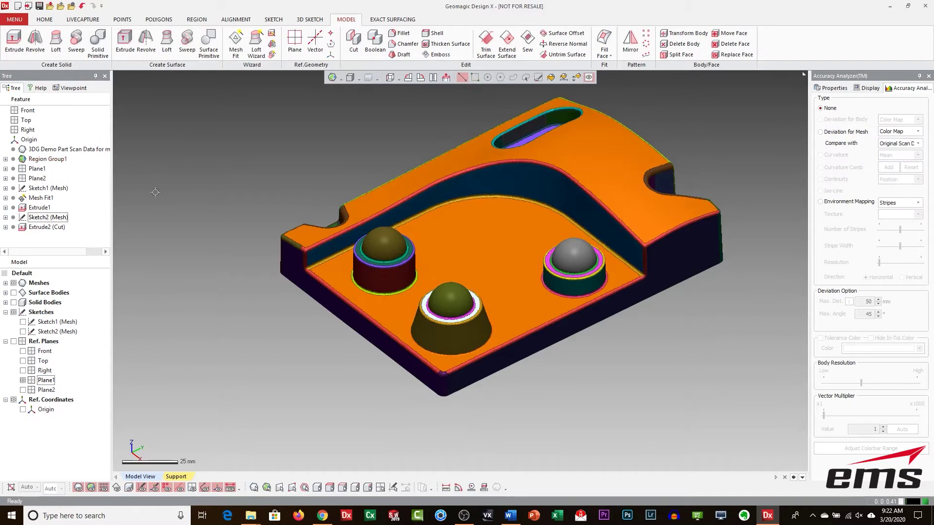
{"action": "left_click", "coordinate": [96, 43]}
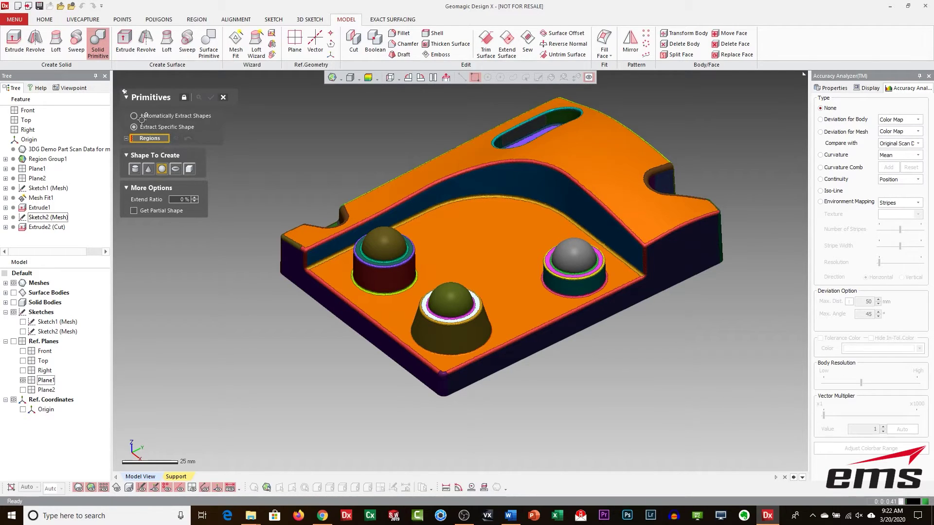
{"action": "left_click", "coordinate": [169, 116]}
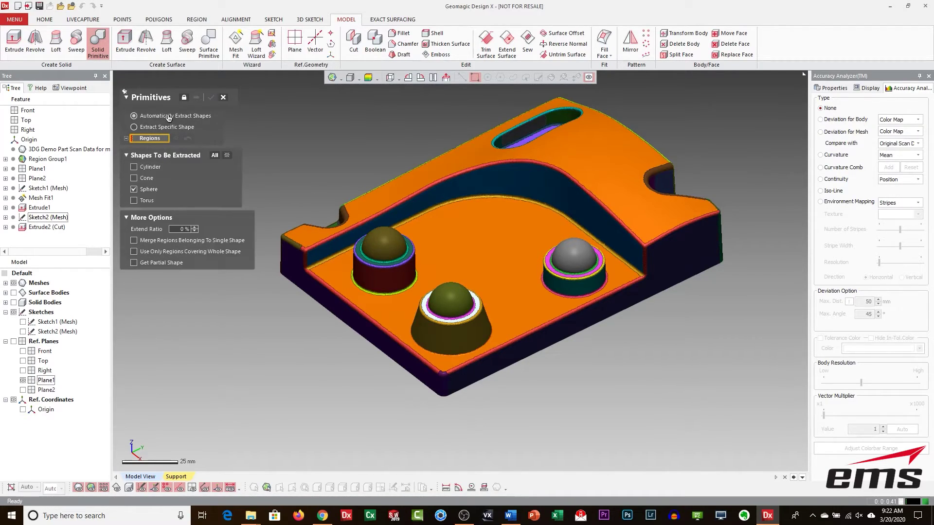
{"action": "left_click", "coordinate": [151, 128]}
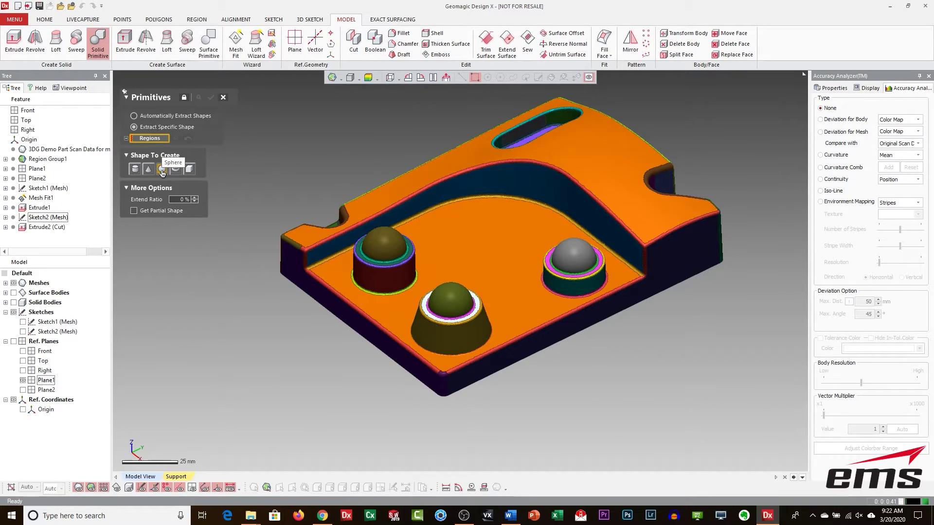
{"action": "left_click", "coordinate": [162, 169]}
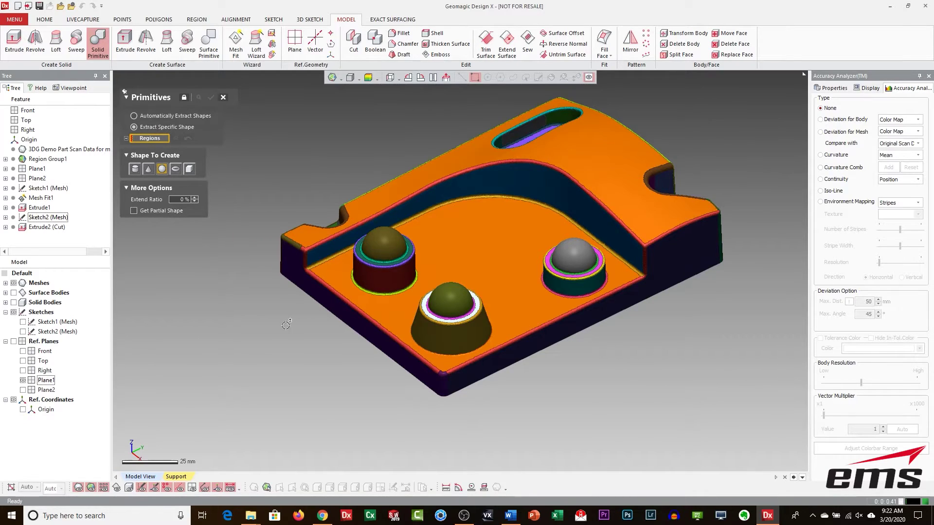
{"action": "left_click", "coordinate": [386, 247]}
{"action": "left_click", "coordinate": [386, 247]}
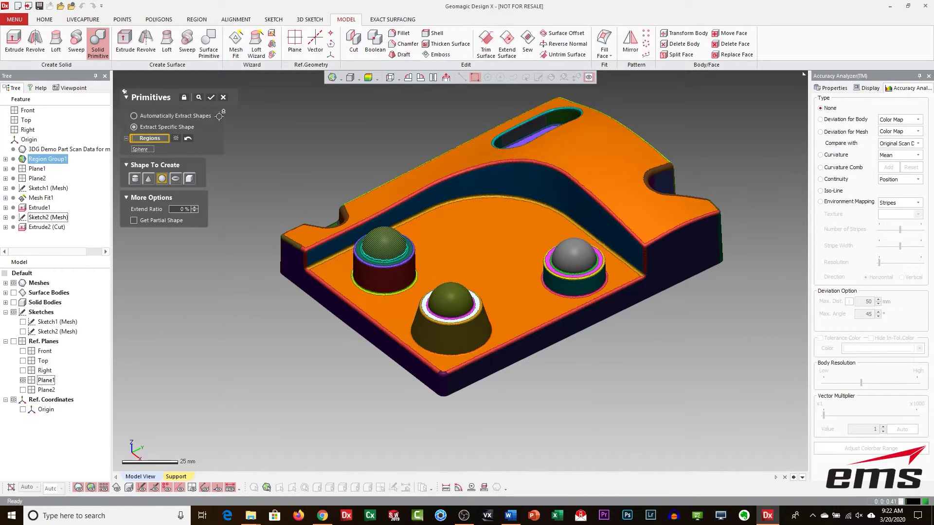
{"action": "left_click", "coordinate": [185, 98]}
{"action": "left_click", "coordinate": [211, 99]}
- Extract solid spheres from the dome regions on the tapered boss and the short boss
{"action": "left_click", "coordinate": [435, 291]}
{"action": "left_click", "coordinate": [211, 98]}
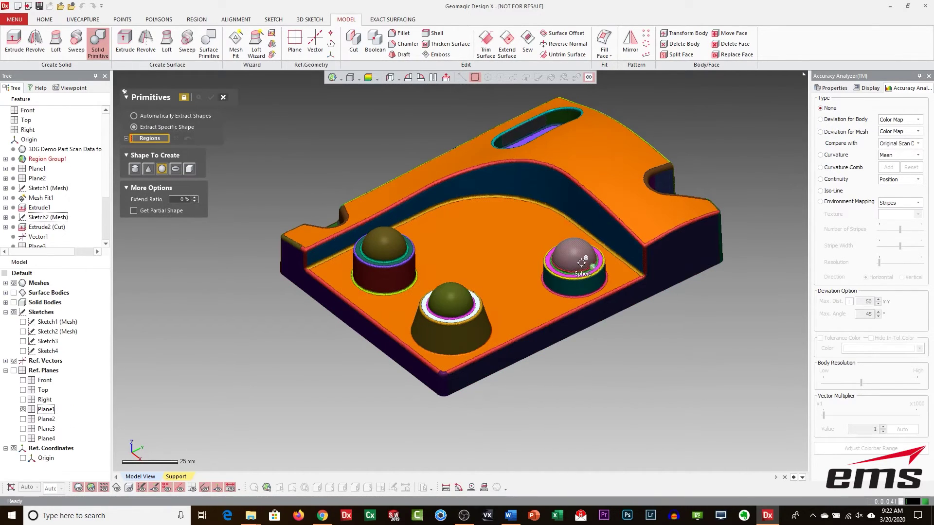
{"action": "left_click", "coordinate": [576, 258]}
{"action": "left_click", "coordinate": [212, 99]}
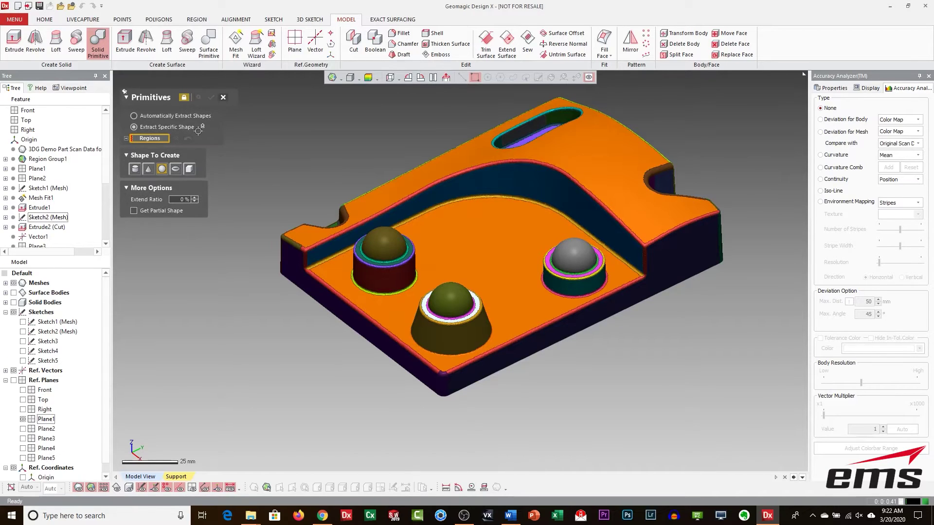
- Choose a cone primitive for the tall straight boss's side-wall region and preview it with an extend ratio of 5%
{"action": "left_click", "coordinate": [148, 170]}
{"action": "left_click", "coordinate": [378, 280]}
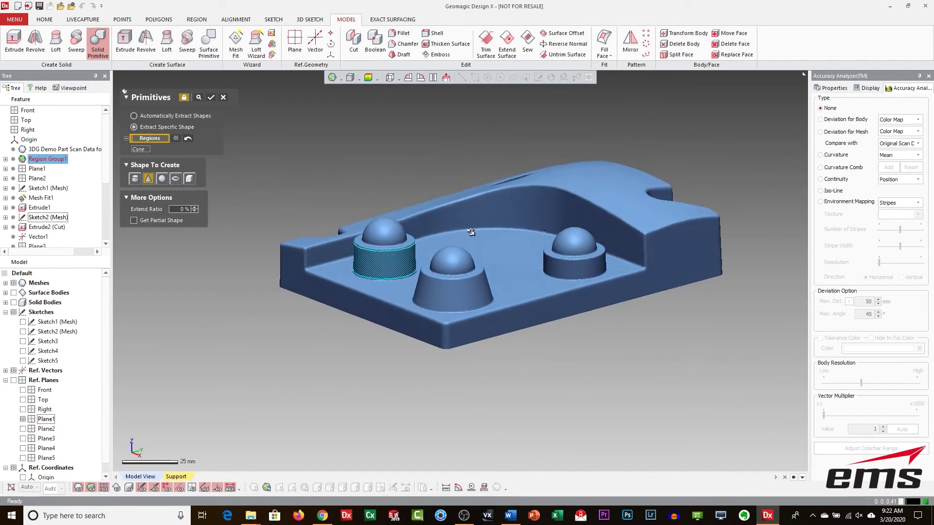
{"action": "scroll", "coordinate": [469, 233], "scroll_direction": "up", "scroll_amount": 5}
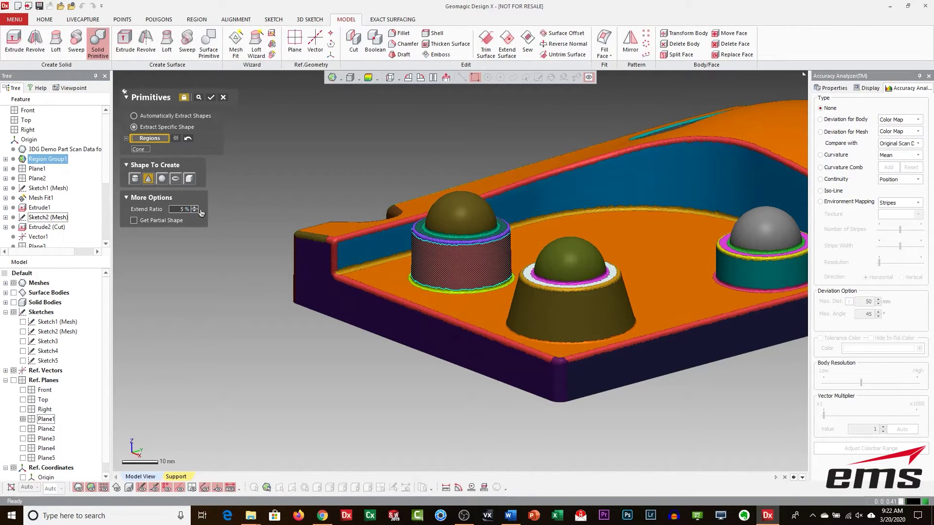
{"action": "left_click", "coordinate": [199, 98]}
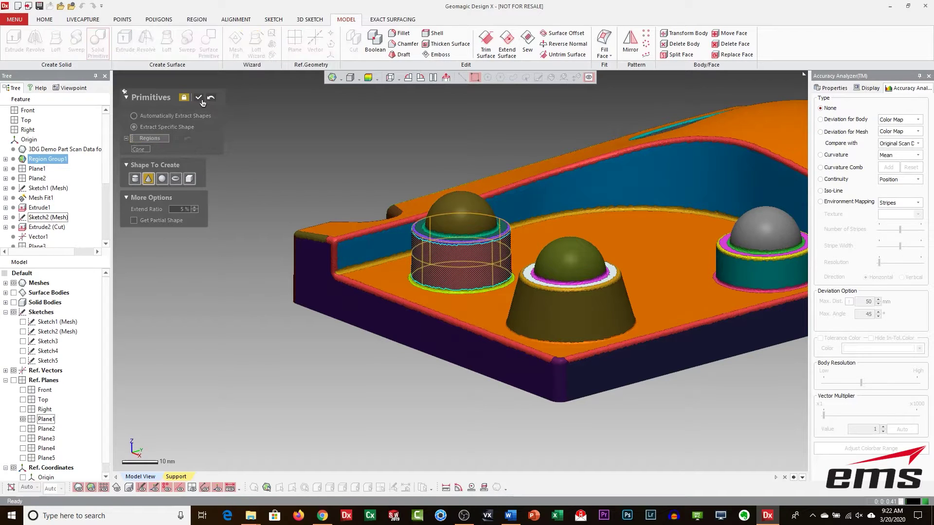
{"action": "right_click_drag", "start_coordinate": [482, 251], "coordinate": [478, 275]}
{"action": "scroll", "coordinate": [478, 219], "scroll_direction": "up", "scroll_amount": 3}
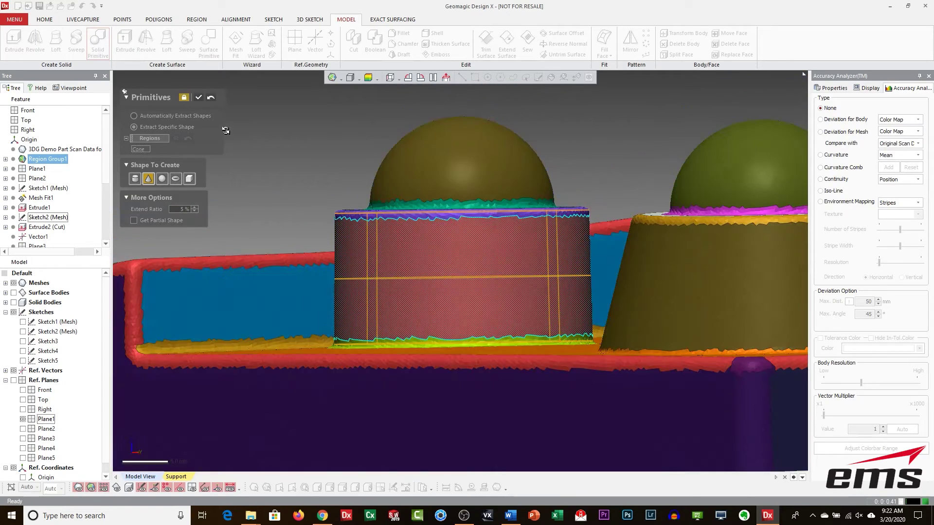
{"action": "left_click", "coordinate": [212, 99]}
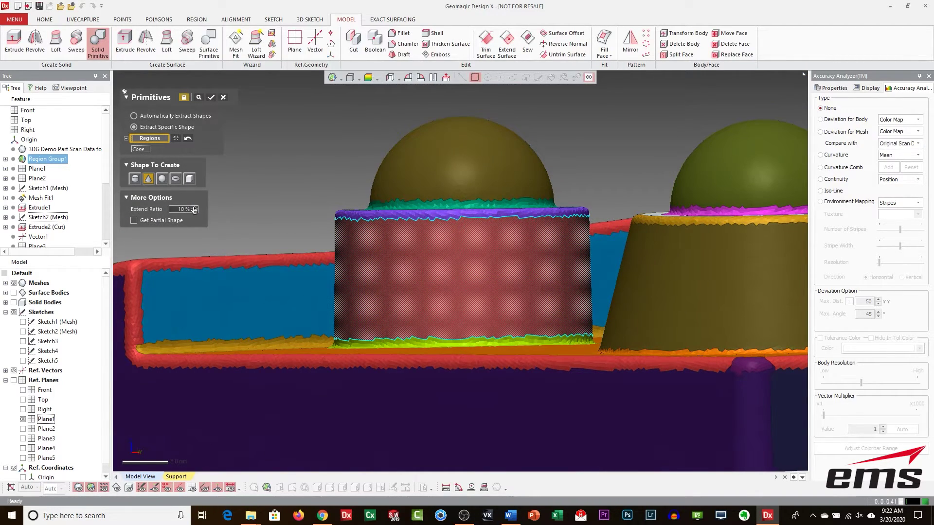
- Preview the tall boss's cone with extend ratios of 10% and 15%
{"action": "left_click", "coordinate": [199, 98]}
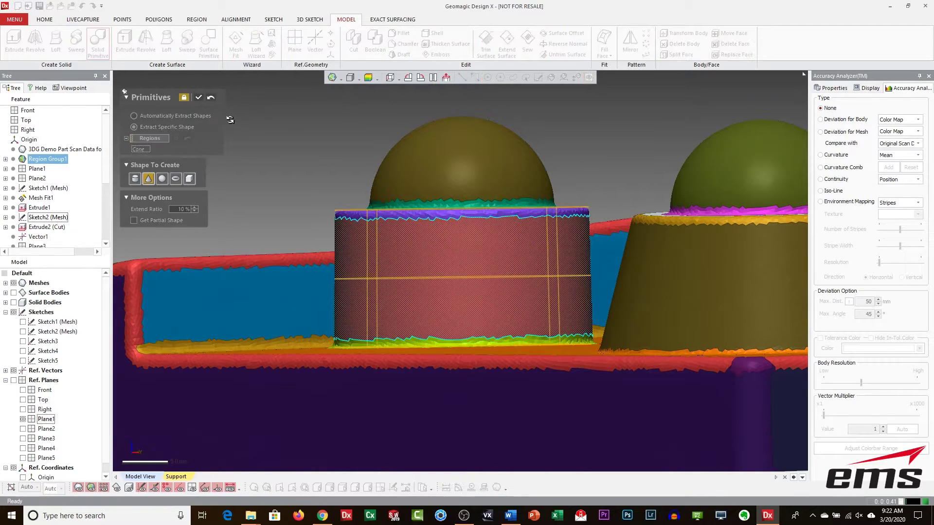
{"action": "left_click", "coordinate": [210, 99]}
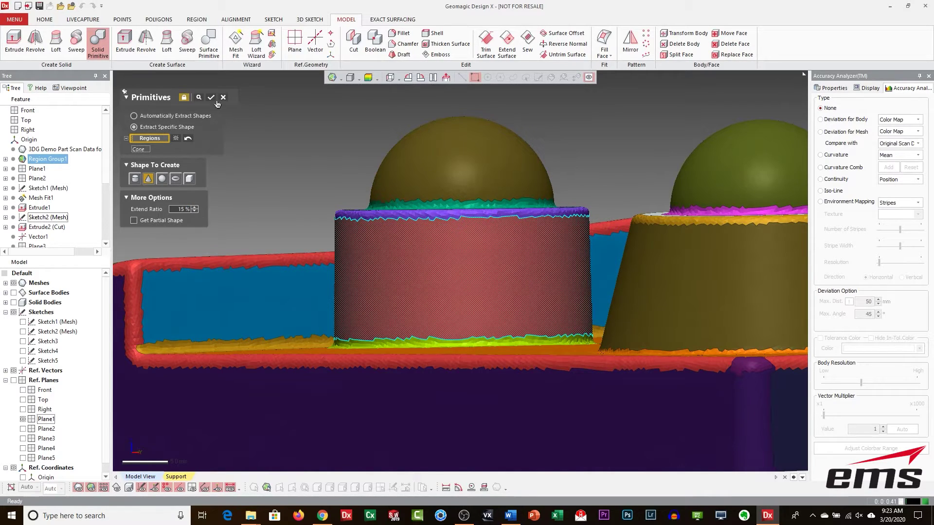
{"action": "left_click", "coordinate": [199, 98]}
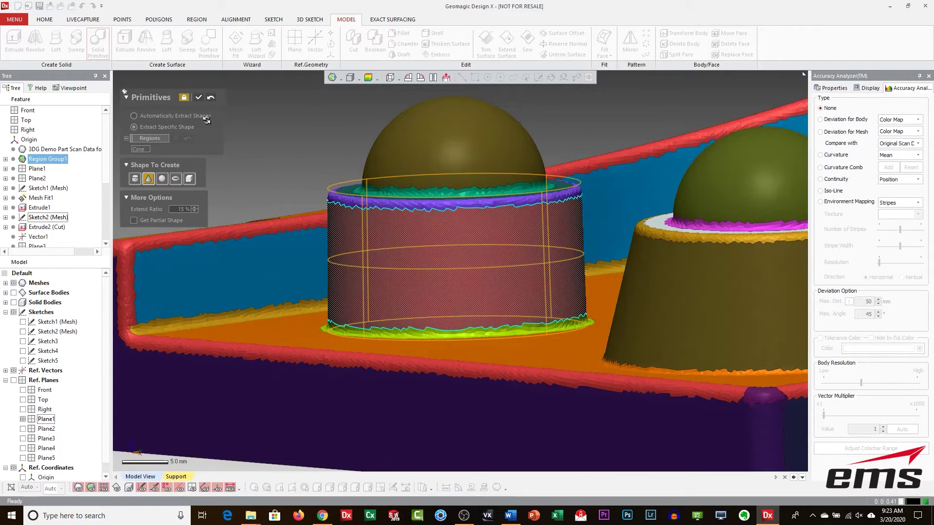
{"action": "left_click", "coordinate": [212, 100]}
- Set the extend ratio to 20%, check the cone against the tall boss's ends, and create it
{"action": "double_click", "coordinate": [185, 209]}
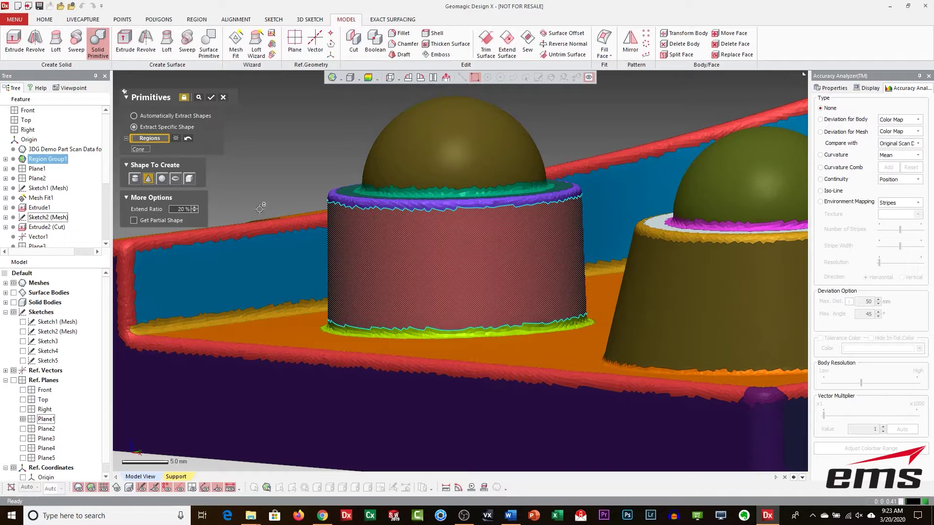
{"action": "left_click", "coordinate": [202, 98]}
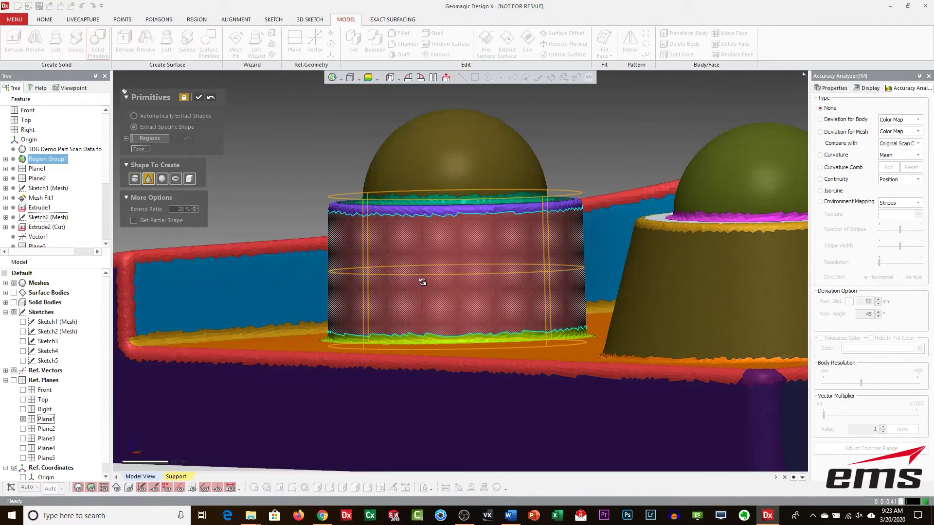
{"action": "scroll", "coordinate": [423, 279], "scroll_direction": "down", "scroll_amount": 3}
{"action": "right_click_drag", "start_coordinate": [423, 273], "coordinate": [431, 311]}
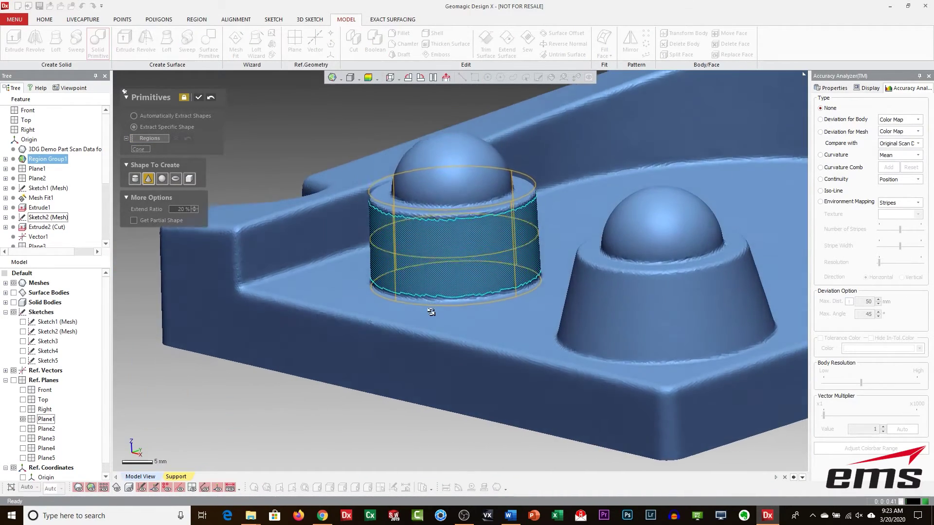
{"action": "right_click_drag", "start_coordinate": [463, 278], "coordinate": [431, 306], "text": "ctrl"}
{"action": "scroll", "coordinate": [442, 285], "scroll_direction": "down", "scroll_amount": 3}
{"action": "right_click_drag", "start_coordinate": [513, 321], "coordinate": [391, 306]}
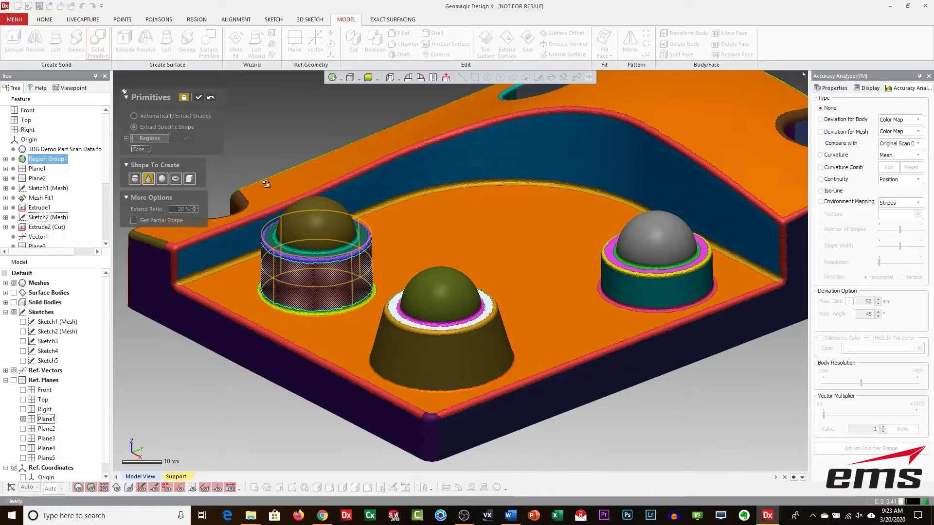
{"action": "left_click", "coordinate": [198, 98]}
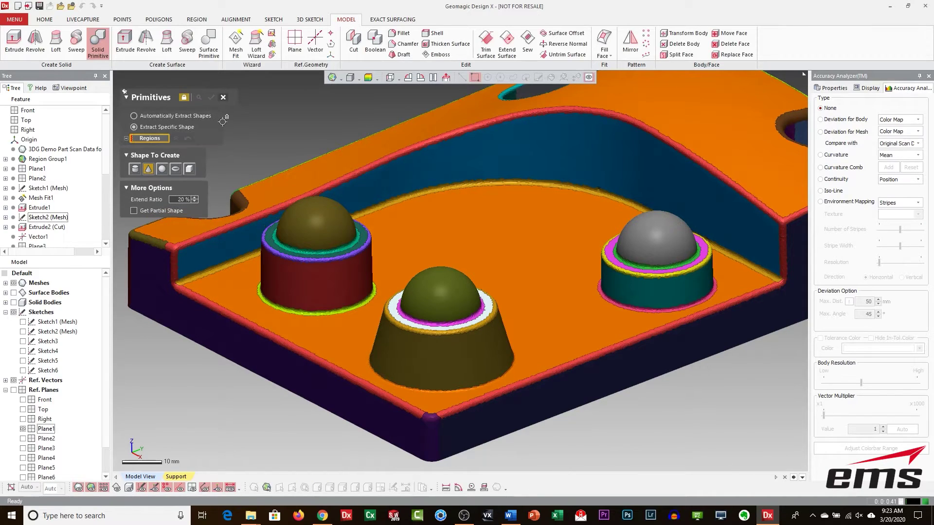
- Extract solid cones from the side walls of the tapered boss and the short boss with a 20% extend ratio, ending the command
{"action": "left_click", "coordinate": [463, 353]}
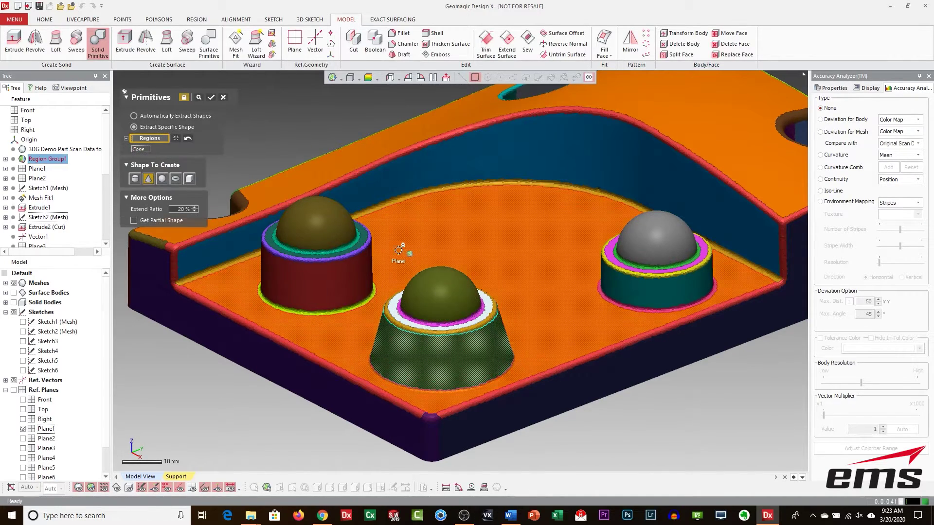
{"action": "left_click", "coordinate": [198, 98]}
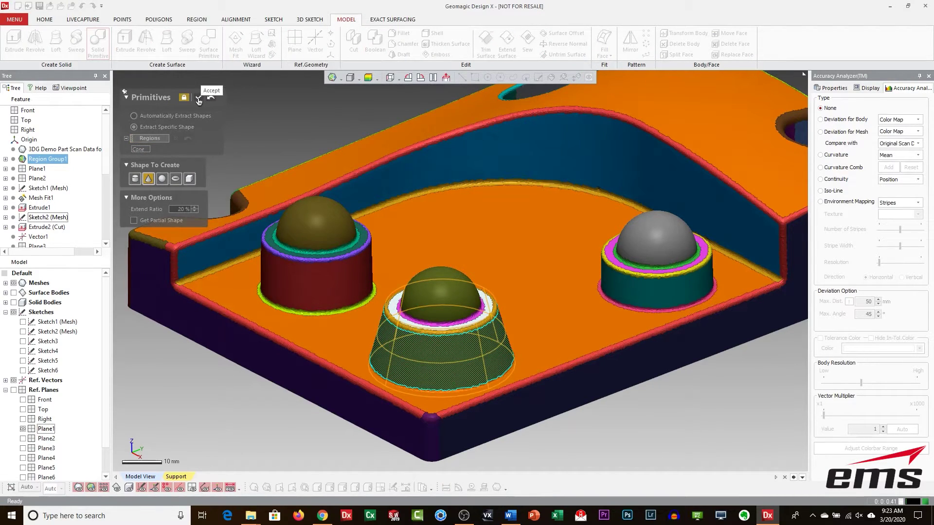
{"action": "left_click", "coordinate": [198, 98]}
{"action": "left_click", "coordinate": [632, 288]}
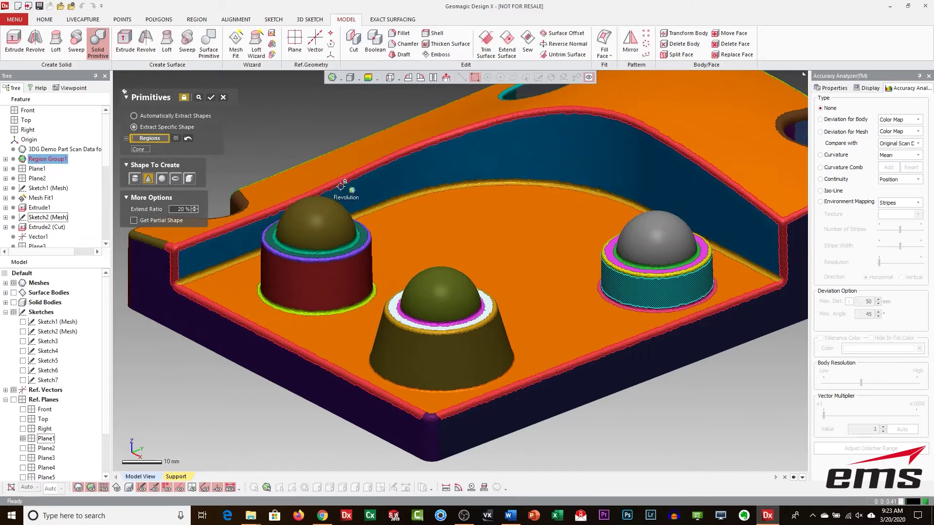
{"action": "left_click", "coordinate": [212, 97]}
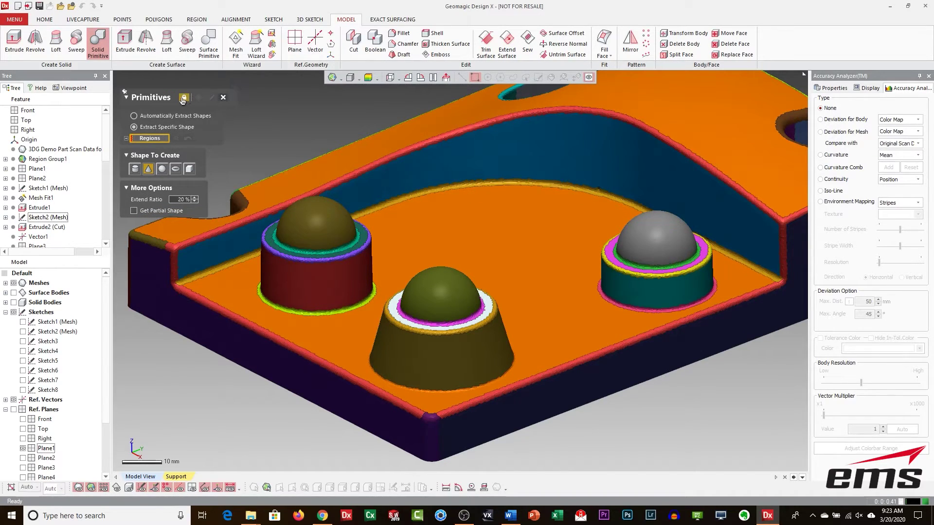
{"action": "left_click", "coordinate": [224, 98]}
- Show the solid bodies, hide the mesh to inspect the boss primitives on their own, and show the mesh again
{"action": "scroll", "coordinate": [468, 287], "scroll_direction": "down", "scroll_amount": 3}
{"action": "right_click_drag", "start_coordinate": [499, 298], "coordinate": [466, 314], "text": "ctrl"}
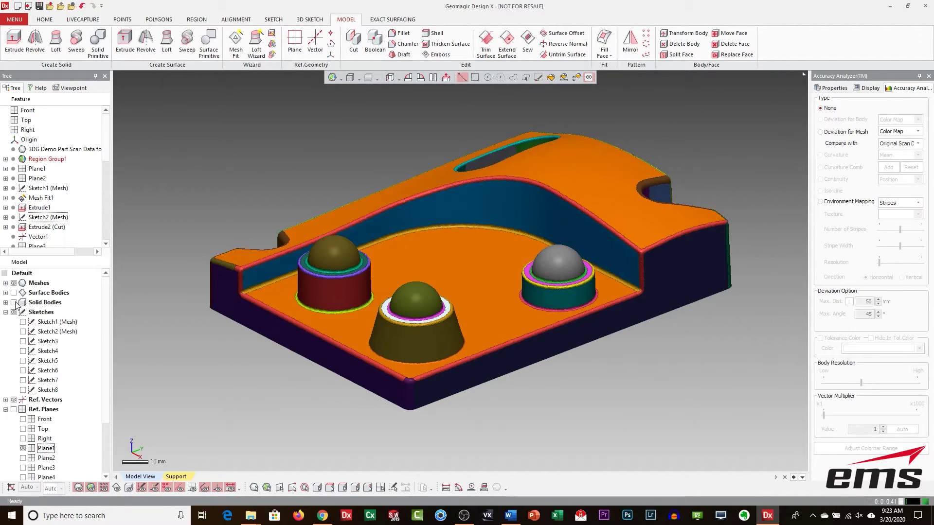
{"action": "left_click", "coordinate": [14, 302]}
{"action": "left_click", "coordinate": [14, 282]}
{"action": "right_click_drag", "start_coordinate": [398, 265], "coordinate": [481, 228]}
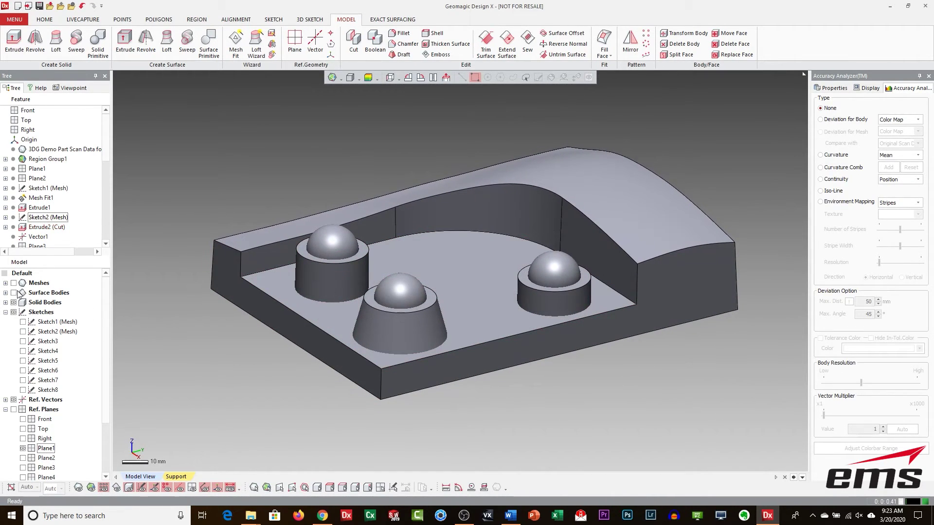
{"action": "left_click", "coordinate": [13, 282]}
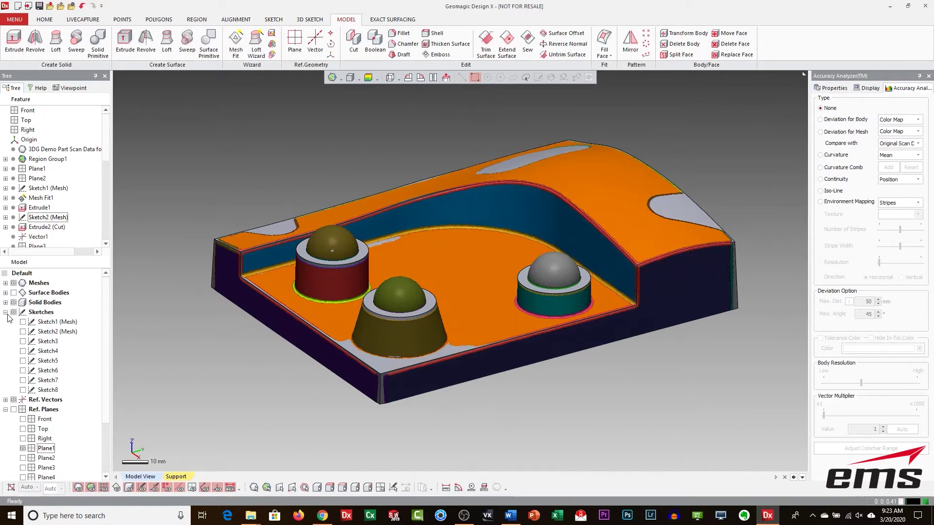
- Hide the solid bodies to leave the mesh and its regions on the three bosses exposed
{"action": "left_click", "coordinate": [13, 303]}
{"action": "key", "text": "ctrl+2"}
{"action": "scroll", "coordinate": [431, 229], "scroll_direction": "up", "scroll_amount": 2}
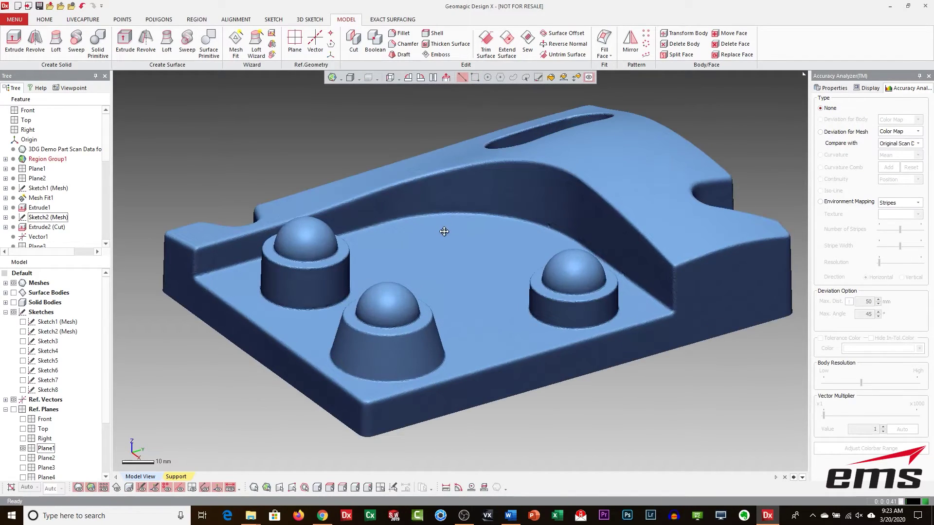
{"action": "right_click_drag", "start_coordinate": [438, 240], "coordinate": [500, 199], "text": "ctrl"}
{"action": "key", "text": "ctrl+2"}
- Add a reference plane with the Extract method from the flat top regions of the tall boss and the tapered boss
{"action": "left_click", "coordinate": [295, 41]}
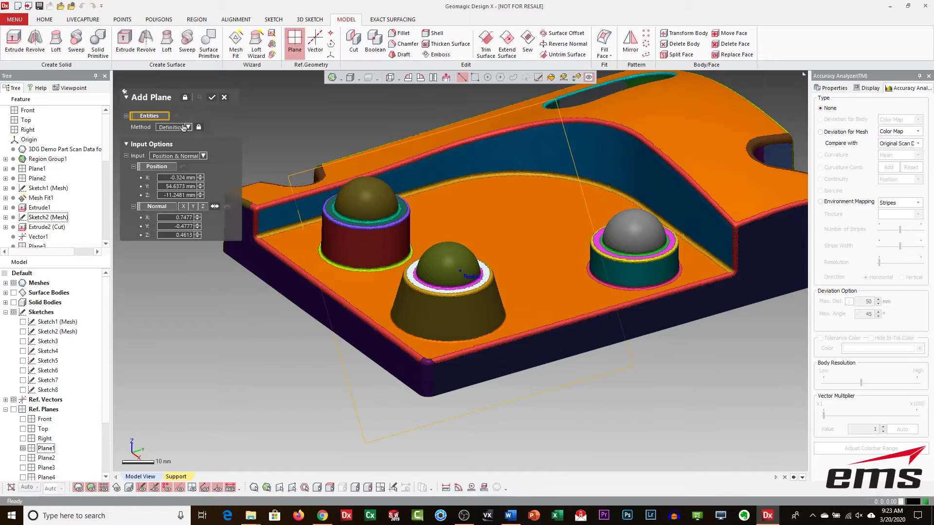
{"action": "left_click", "coordinate": [187, 127]}
{"action": "left_click", "coordinate": [173, 146]}
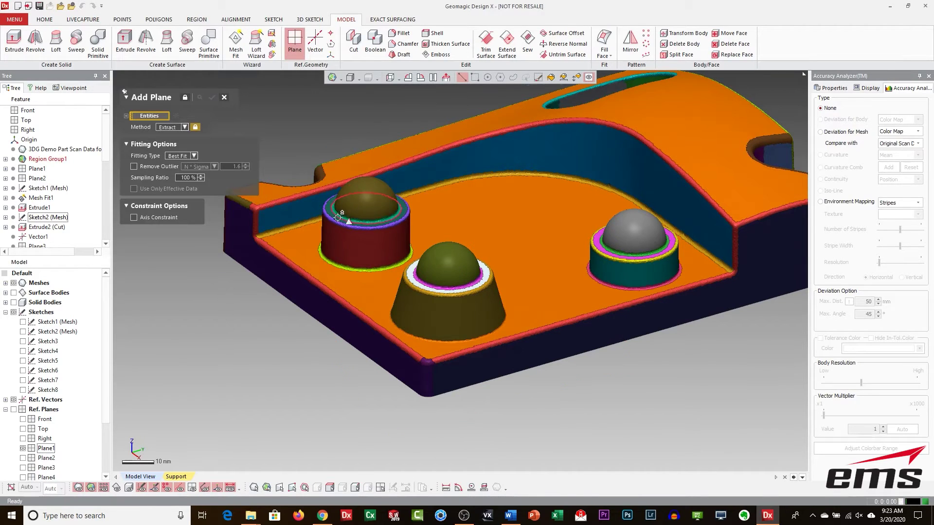
{"action": "key", "text": "ctrl+2"}
{"action": "scroll", "coordinate": [318, 209], "scroll_direction": "up", "scroll_amount": 3}
{"action": "right_click_drag", "start_coordinate": [317, 209], "coordinate": [498, 244], "text": "ctrl"}
{"action": "key", "text": "ctrl+2"}
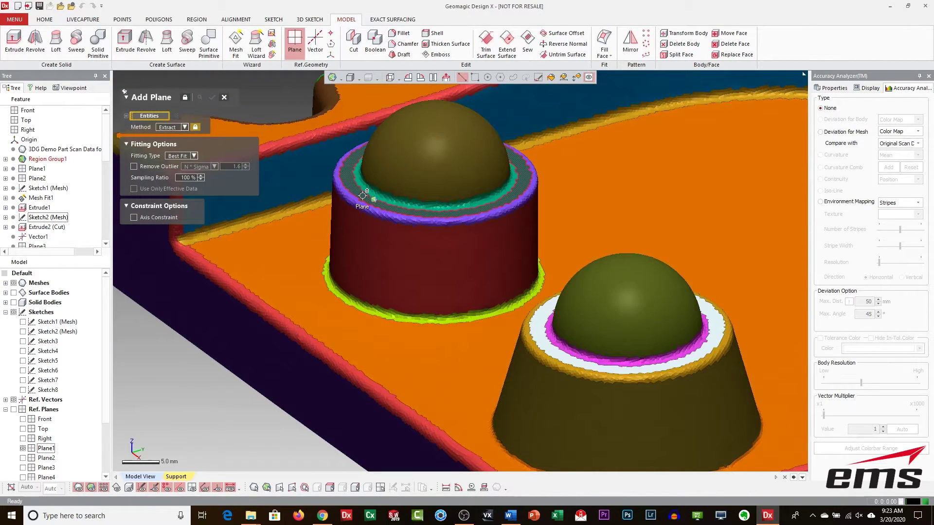
{"action": "left_click", "coordinate": [411, 307]}
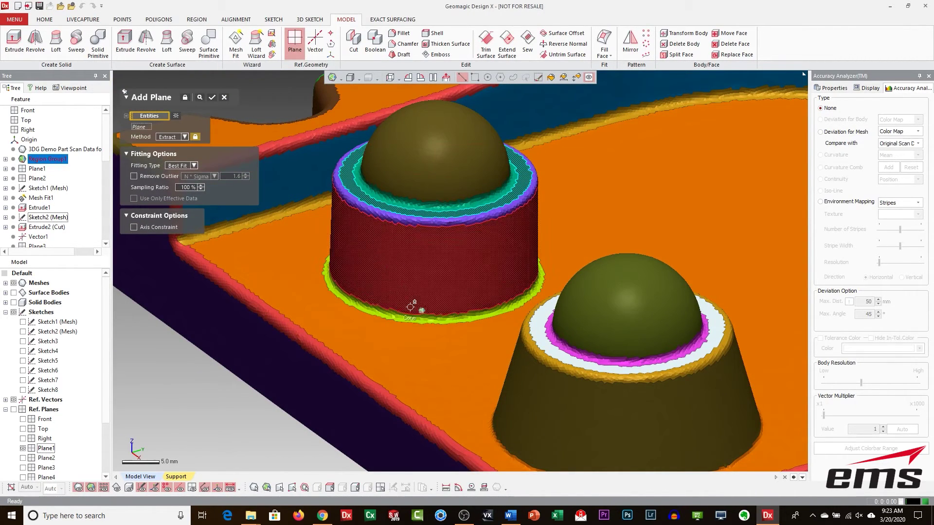
{"action": "left_click", "coordinate": [538, 333]}
{"action": "left_click", "coordinate": [212, 97]}
- Add another reference plane fitted to the flat top ring region of the short boss
{"action": "scroll", "coordinate": [423, 292], "scroll_direction": "down", "scroll_amount": 3}
{"action": "right_click_drag", "start_coordinate": [694, 286], "coordinate": [401, 275], "text": "ctrl"}
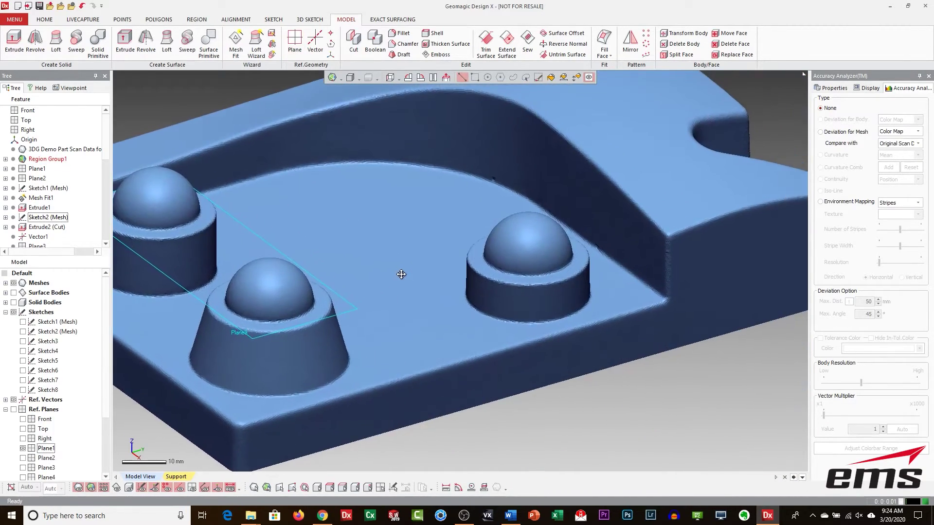
{"action": "key", "text": "ctrl+space"}
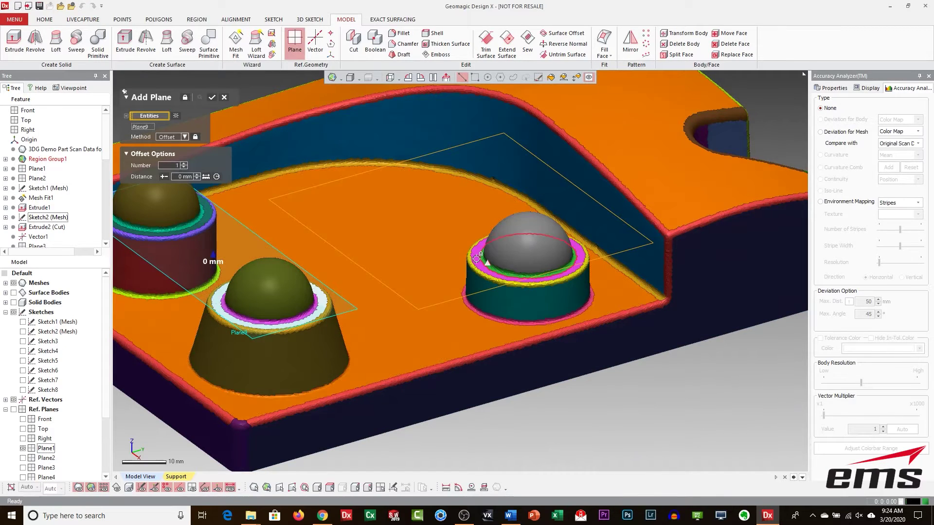
{"action": "scroll", "coordinate": [474, 256], "scroll_direction": "up", "scroll_amount": 2}
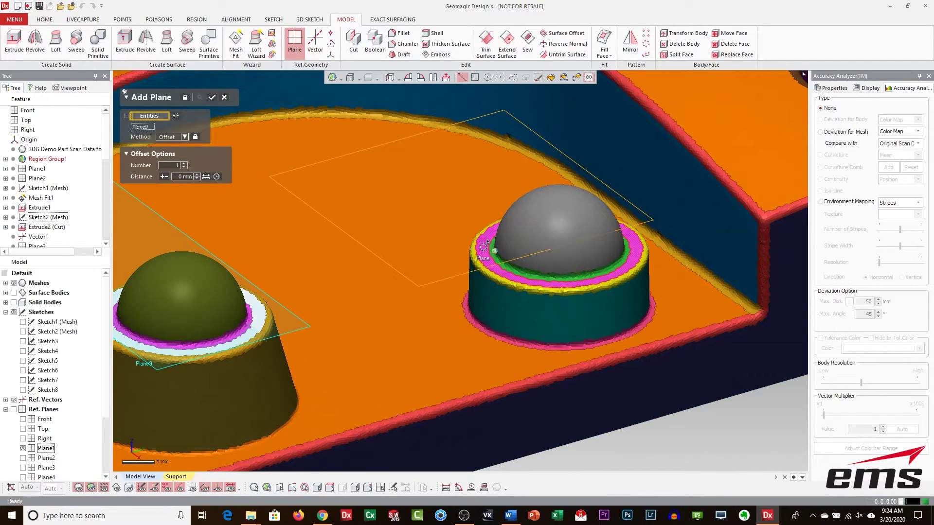
{"action": "left_click", "coordinate": [265, 146]}
{"action": "left_click", "coordinate": [212, 100]}
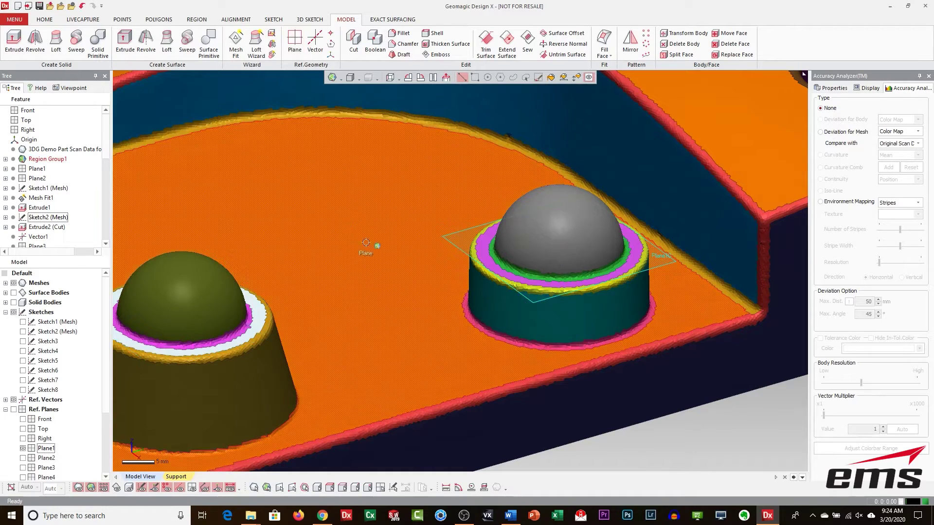
- Show the reference planes and hide Plane1, leaving only the two boss-top planes displayed
{"action": "scroll", "coordinate": [386, 277], "scroll_direction": "down", "scroll_amount": 5}
{"action": "right_click_drag", "start_coordinate": [385, 278], "coordinate": [307, 330]}
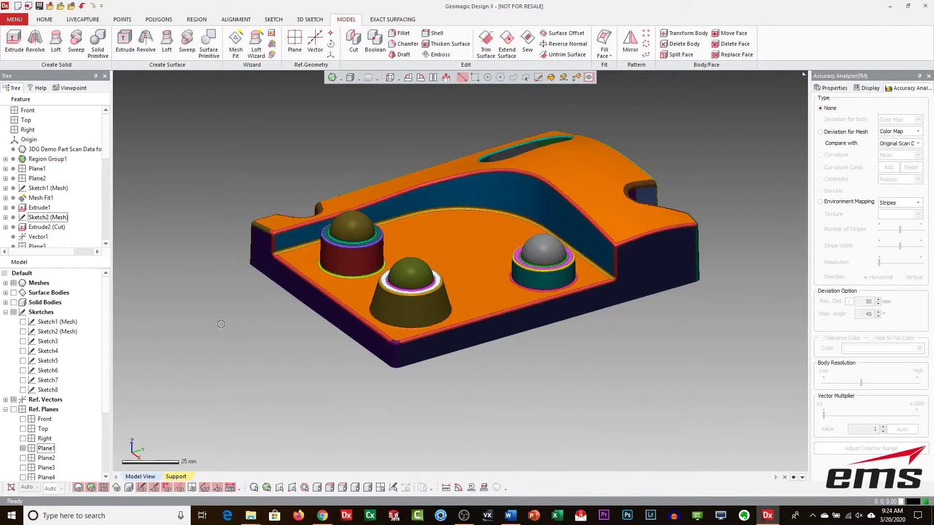
{"action": "left_click", "coordinate": [13, 409]}
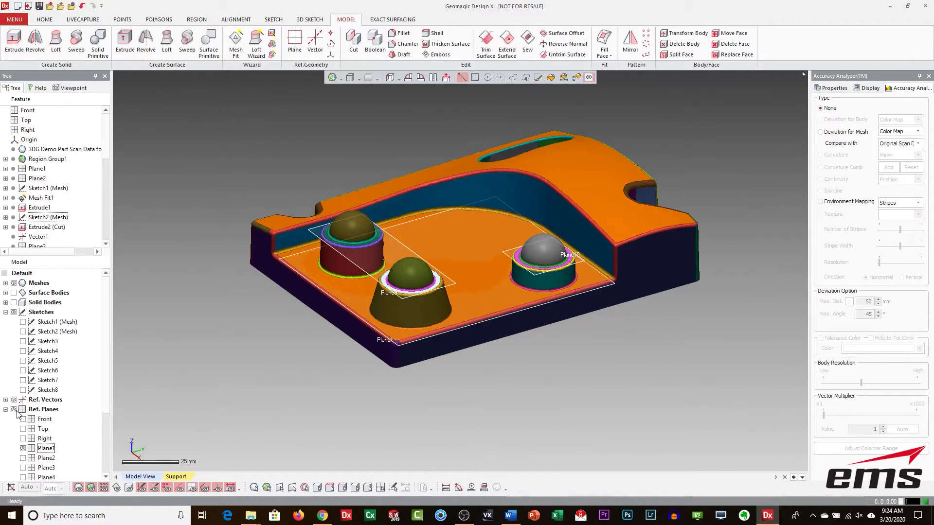
{"action": "scroll", "coordinate": [200, 377], "scroll_direction": "down", "scroll_amount": 2}
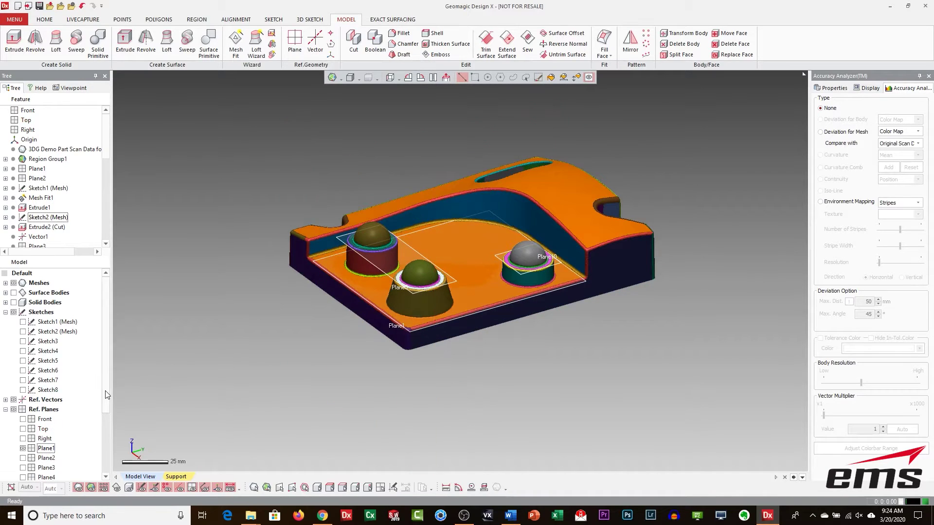
{"action": "left_click_drag", "start_coordinate": [106, 390], "coordinate": [105, 448]}
{"action": "left_click", "coordinate": [22, 361]}
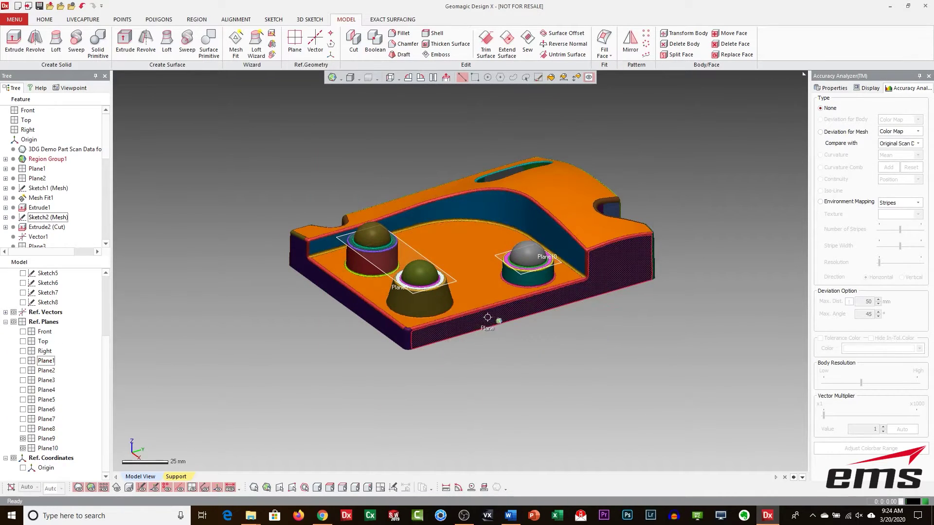
- Show the solid bodies again and hide the mesh to expose the boss solids with their top planes
{"action": "scroll", "coordinate": [488, 309], "scroll_direction": "up", "scroll_amount": 2}
{"action": "scroll", "coordinate": [487, 304], "scroll_direction": "up", "scroll_amount": 2}
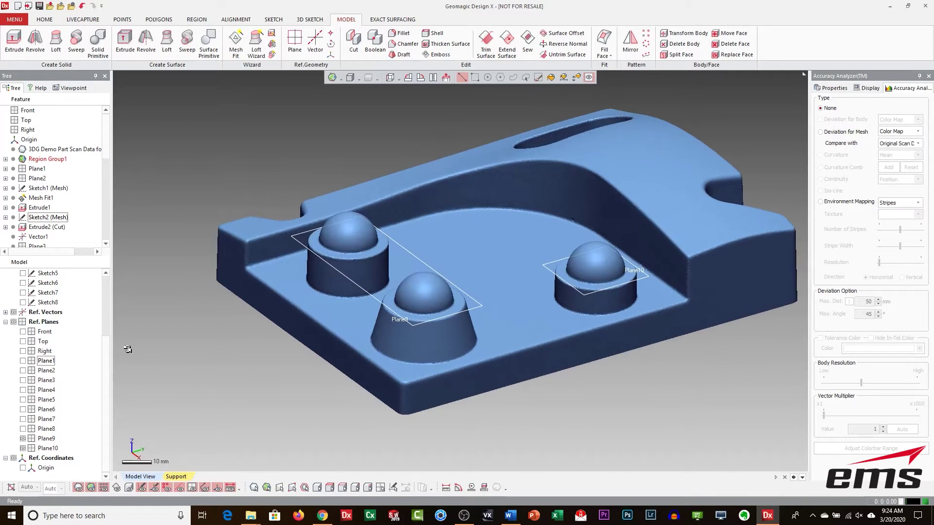
{"action": "scroll", "coordinate": [67, 357], "scroll_direction": "up", "scroll_amount": 3}
{"action": "left_click", "coordinate": [14, 303]}
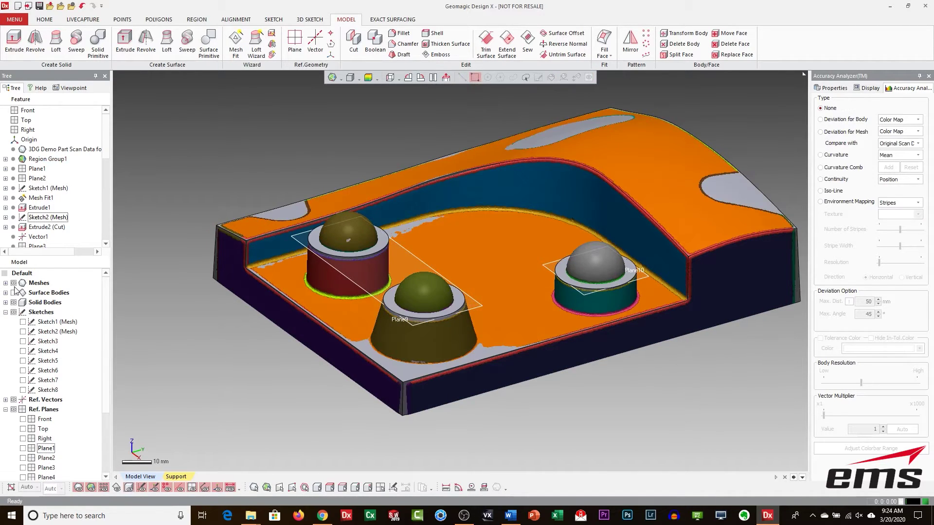
{"action": "left_click", "coordinate": [13, 284]}
{"action": "right_click_drag", "start_coordinate": [460, 294], "coordinate": [488, 293], "text": "ctrl"}
{"action": "right_click_drag", "start_coordinate": [453, 209], "coordinate": [501, 206]}
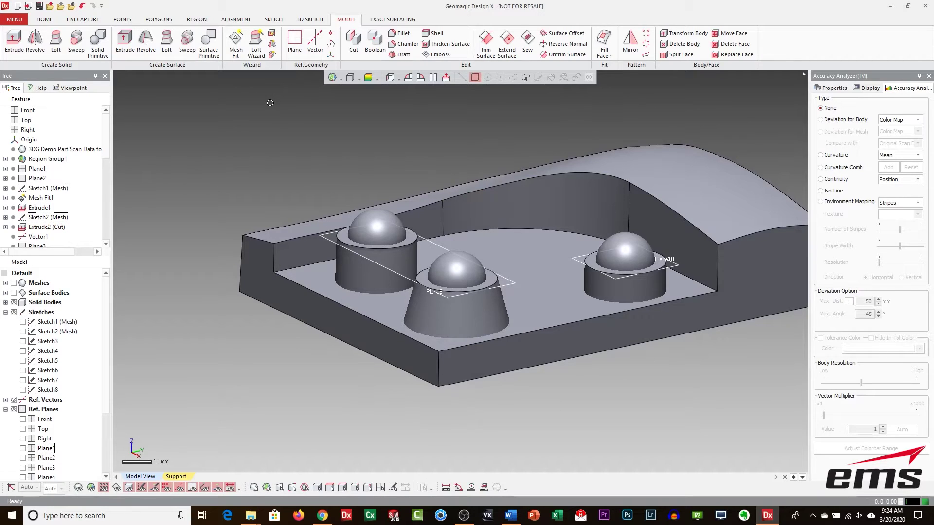
- Set up a Cut with the plane shared by the tall and tapered boss tops as tool and their two cones as target bodies
{"action": "left_click", "coordinate": [354, 43]}
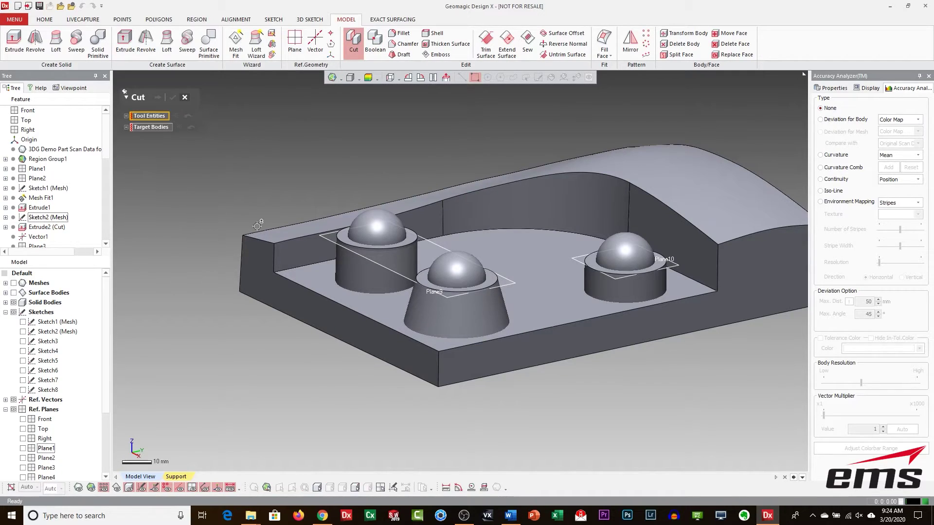
{"action": "left_click", "coordinate": [465, 241]}
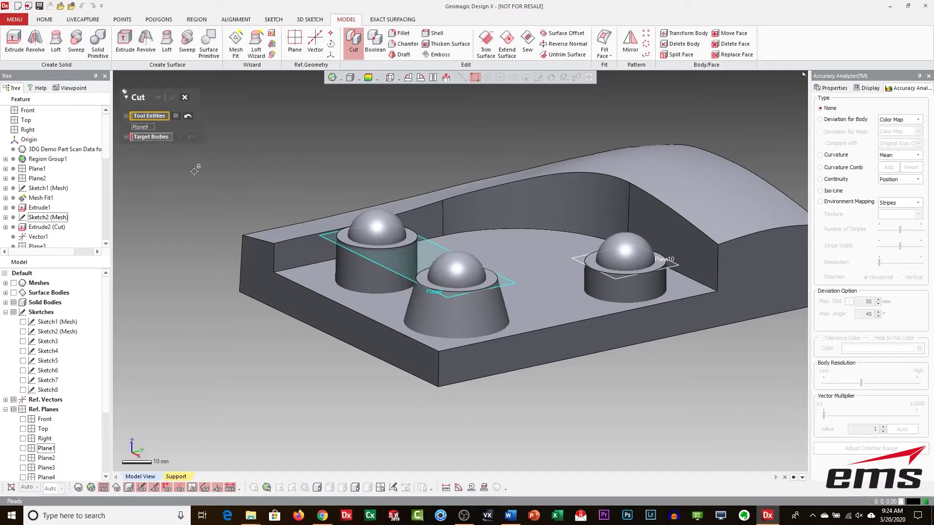
{"action": "left_click", "coordinate": [149, 137]}
{"action": "left_click", "coordinate": [360, 265]}
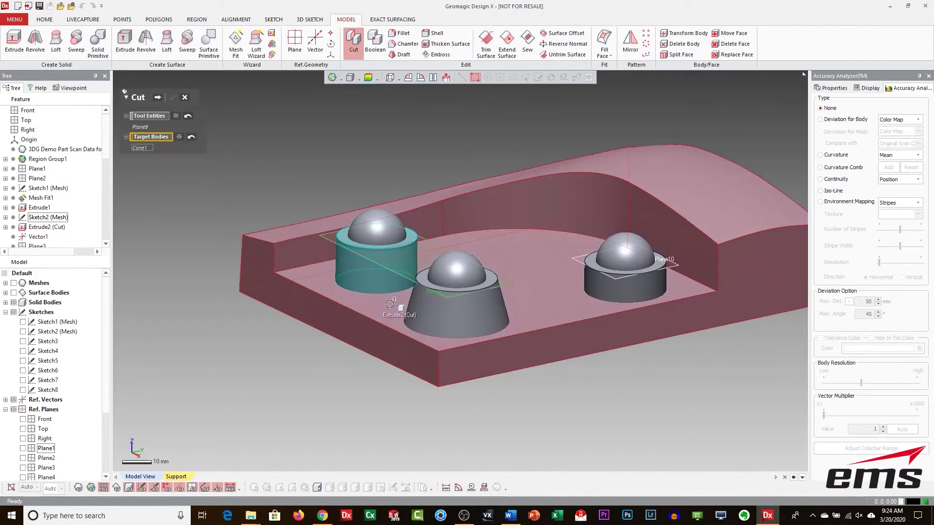
{"action": "left_click", "coordinate": [440, 309]}
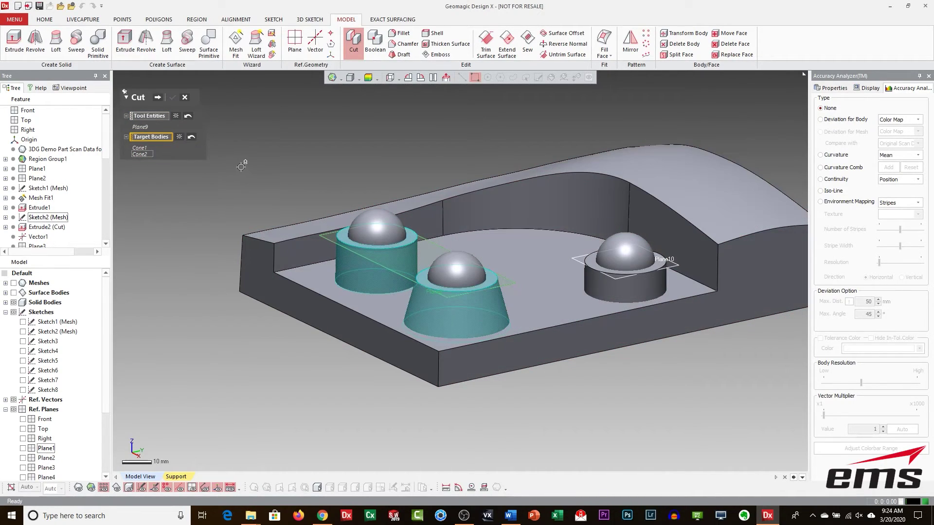
- Finish cutting the two cone bosses with Plane9, keeping their lower bodies
{"action": "left_click", "coordinate": [159, 99]}
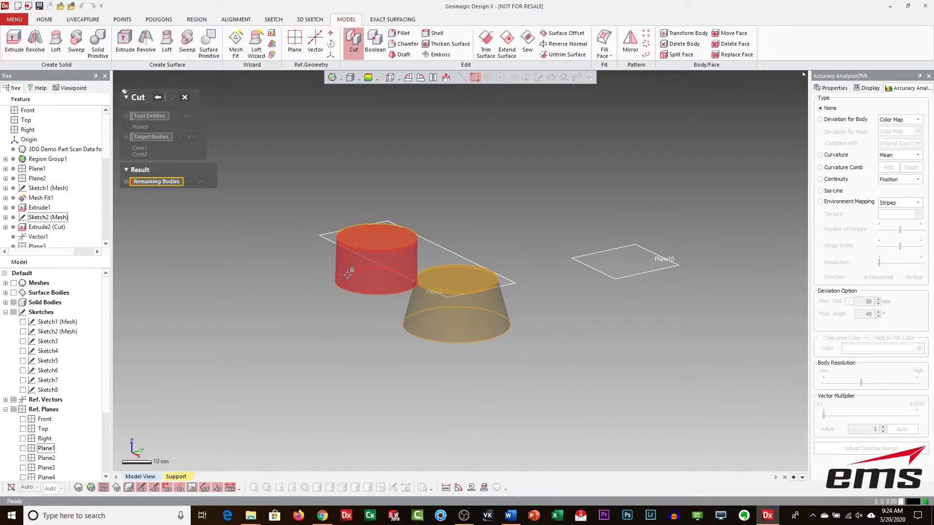
{"action": "left_click", "coordinate": [382, 290]}
{"action": "left_click", "coordinate": [423, 312]}
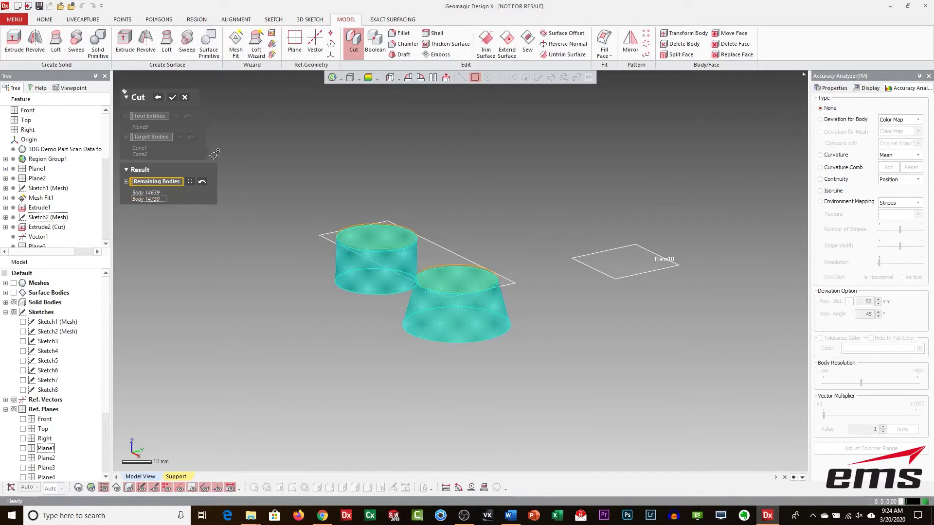
{"action": "left_click", "coordinate": [171, 99]}
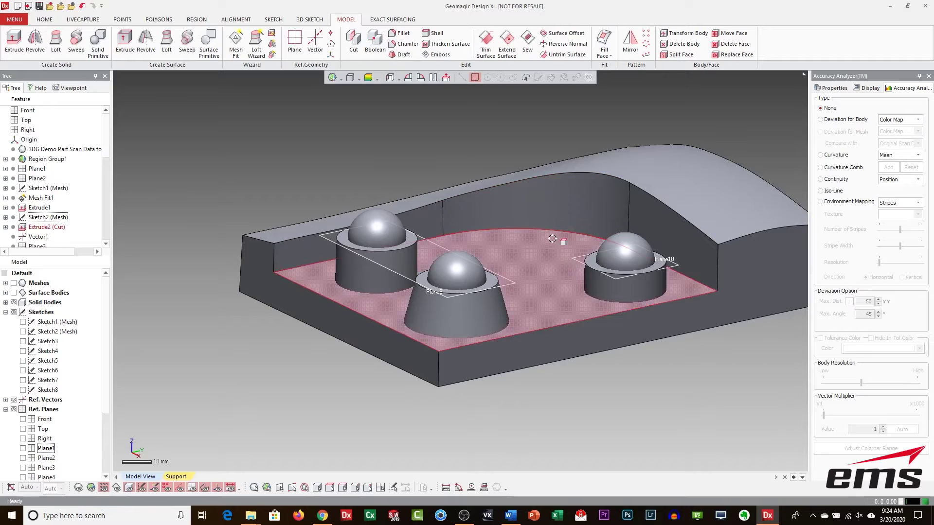
- Cut the third, separate boss with Plane10 and keep its lower body
{"action": "left_click", "coordinate": [583, 266]}
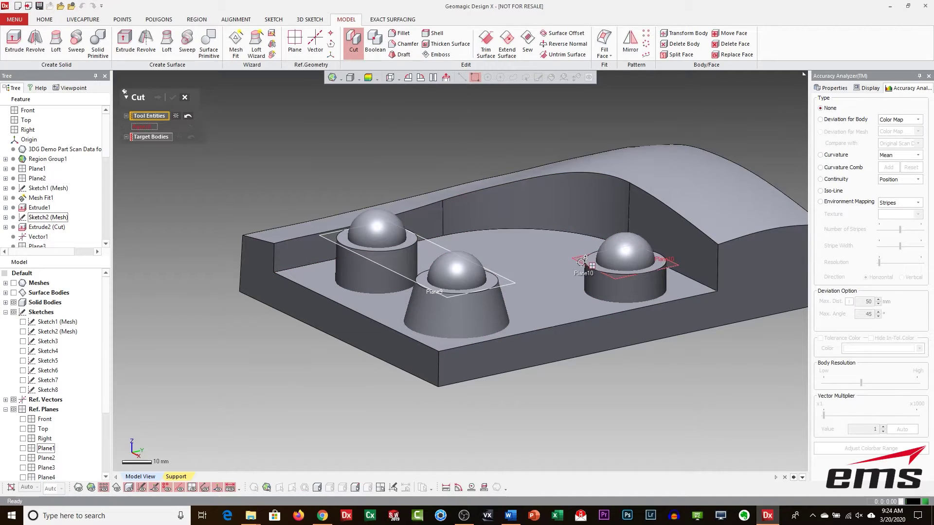
{"action": "left_click", "coordinate": [137, 139]}
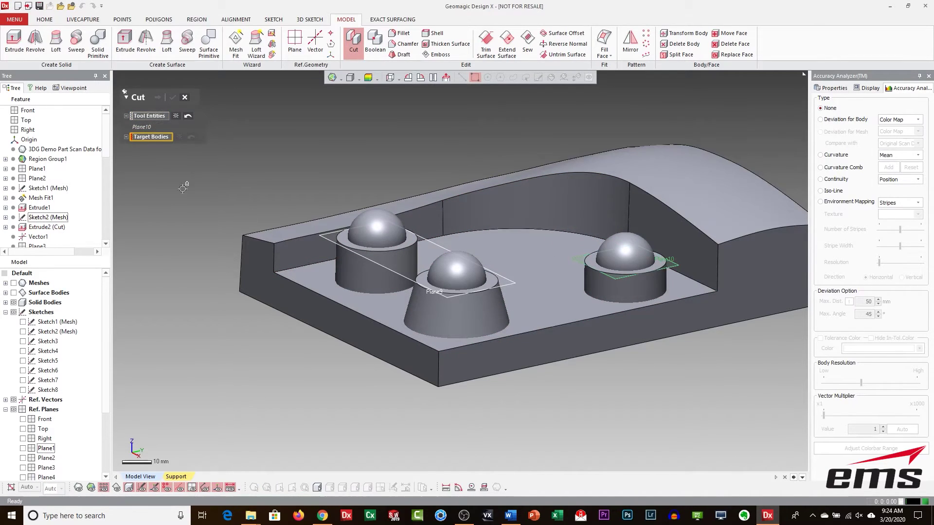
{"action": "left_click", "coordinate": [605, 291]}
{"action": "left_click", "coordinate": [158, 98]}
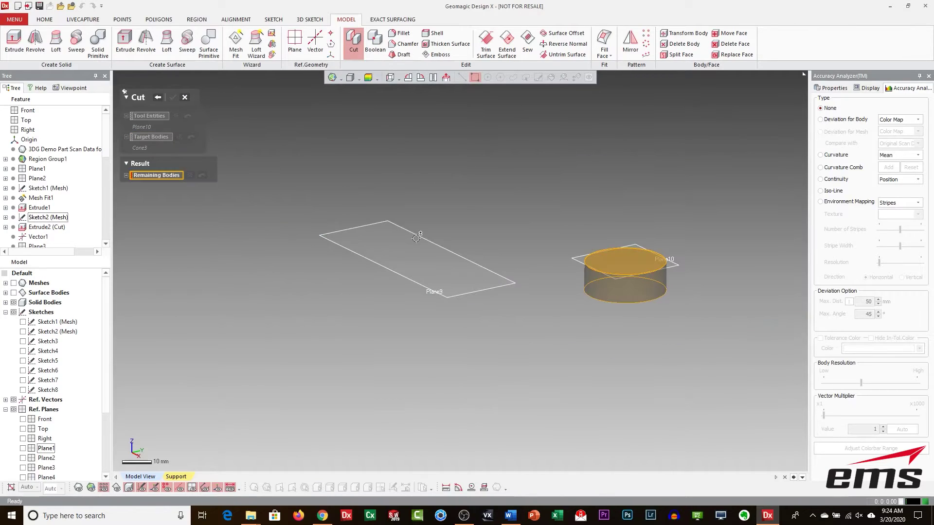
{"action": "left_click", "coordinate": [611, 288]}
{"action": "right_click_drag", "start_coordinate": [696, 310], "coordinate": [526, 342]}
{"action": "scroll", "coordinate": [633, 226], "scroll_direction": "up", "scroll_amount": 3}
{"action": "scroll", "coordinate": [636, 296], "scroll_direction": "up", "scroll_amount": 3}
{"action": "scroll", "coordinate": [525, 342], "scroll_direction": "down", "scroll_amount": 3}
{"action": "right_click_drag", "start_coordinate": [419, 284], "coordinate": [431, 266], "text": "ctrl"}
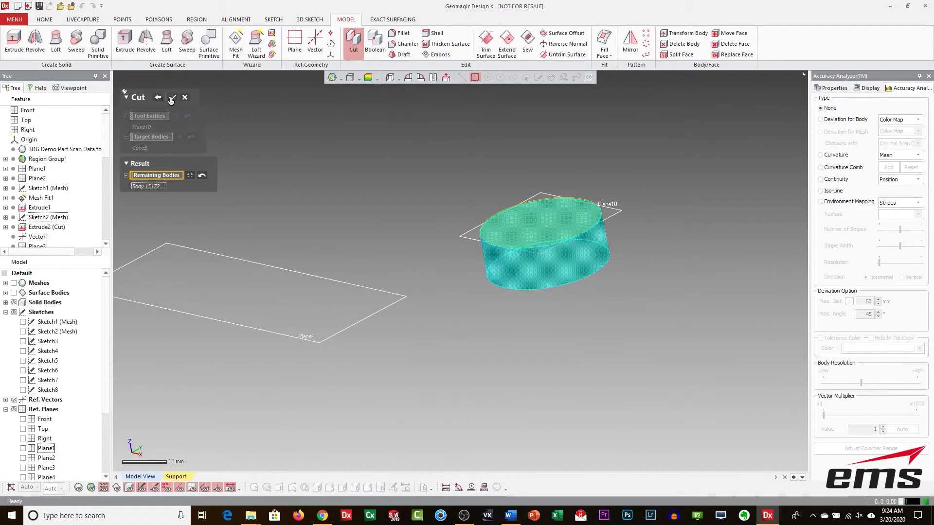
{"action": "left_click", "coordinate": [171, 99]}
- Merge the main part, the three spheres and the three trimmed bosses into one solid with a Boolean operation
{"action": "right_click_drag", "start_coordinate": [323, 303], "coordinate": [290, 145]}
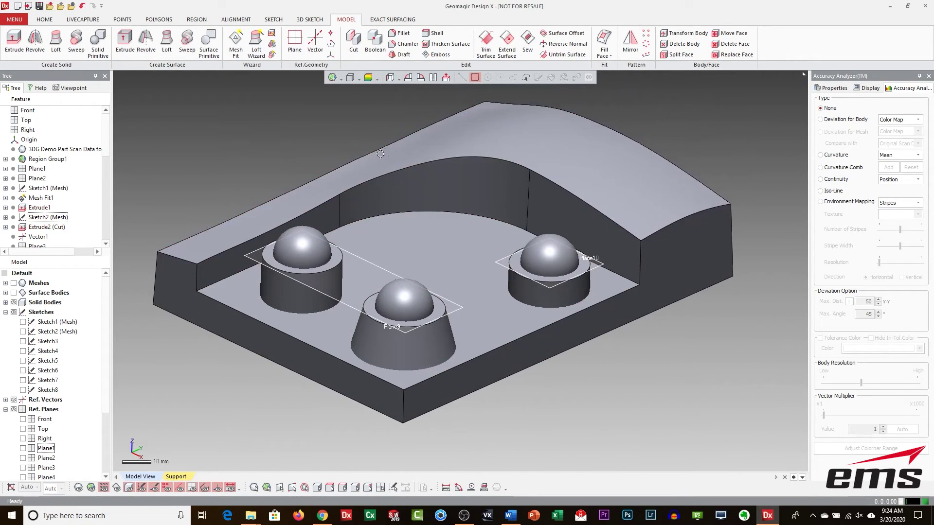
{"action": "left_click", "coordinate": [376, 43]}
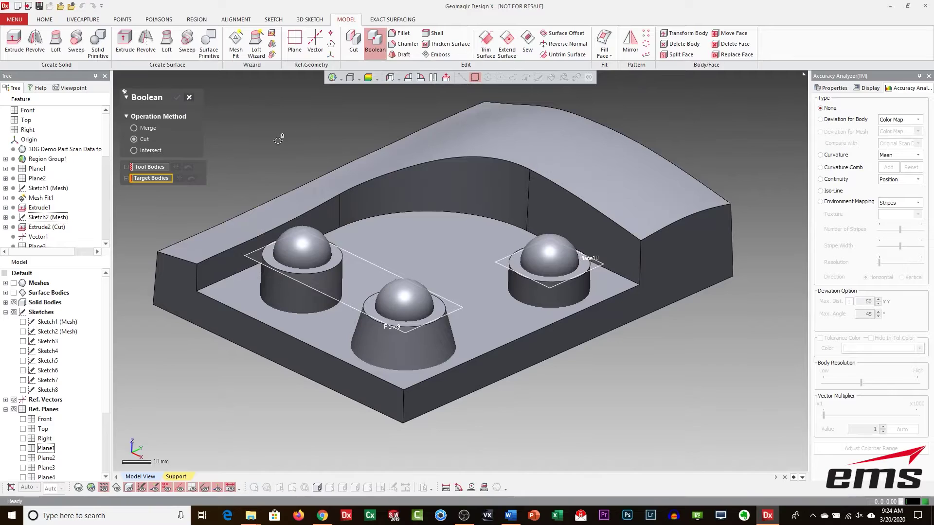
{"action": "left_click", "coordinate": [148, 129]}
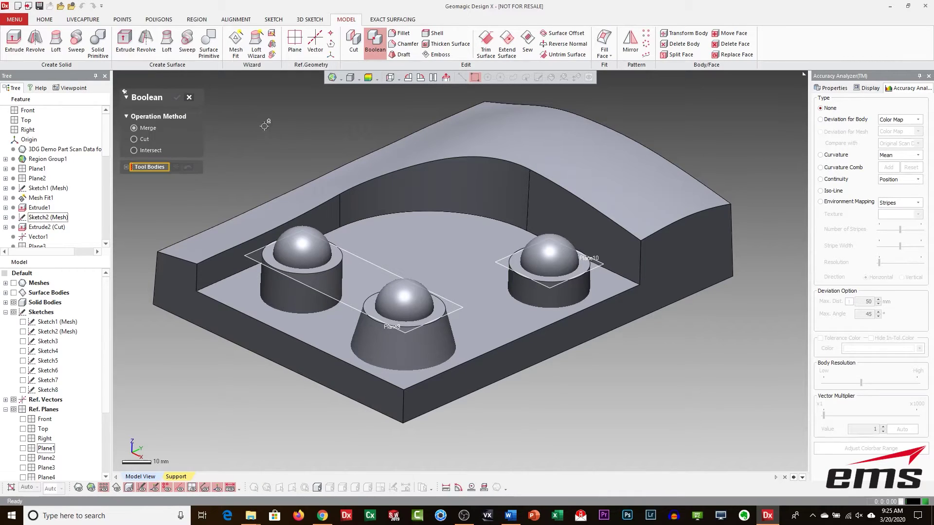
{"action": "key", "text": "ctrl+a"}
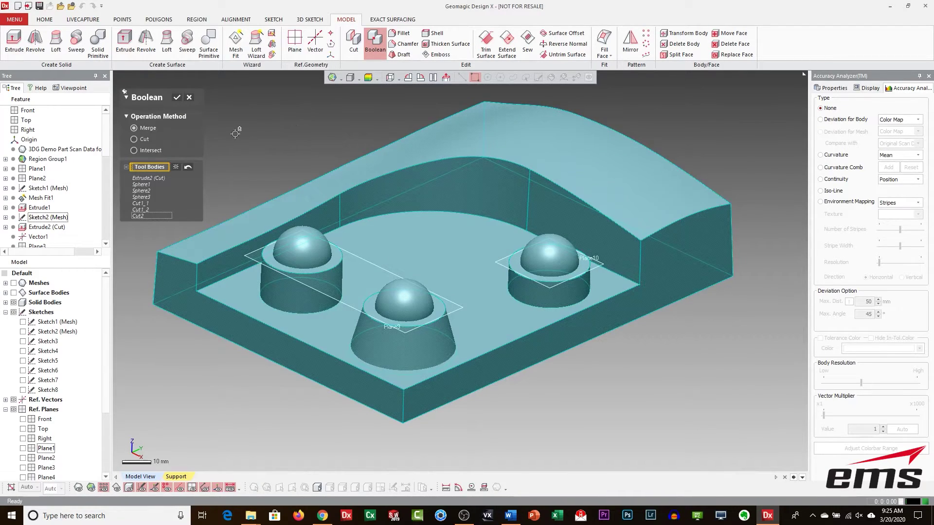
{"action": "left_click", "coordinate": [177, 97]}
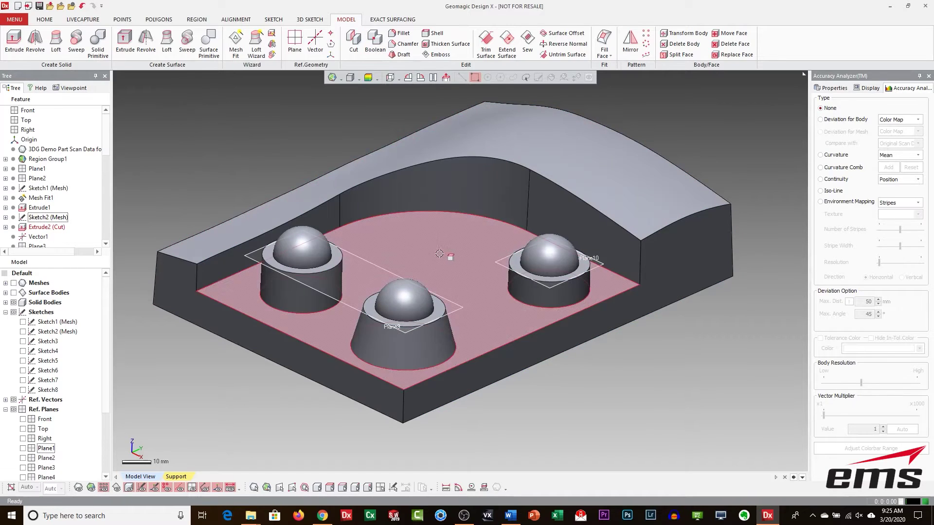
- Hide all reference planes in the model
{"action": "left_click", "coordinate": [13, 409]}
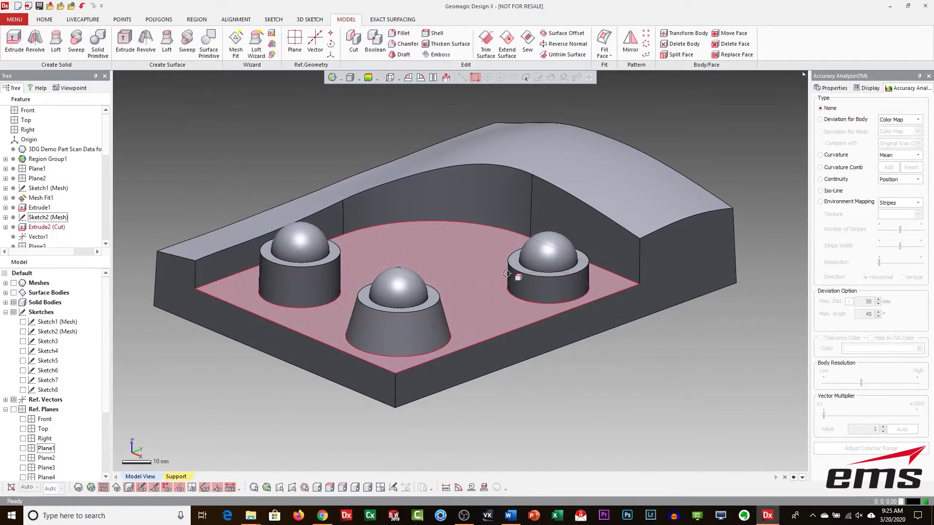
{"action": "scroll", "coordinate": [501, 323], "scroll_direction": "down", "scroll_amount": 2}
{"action": "right_click_drag", "start_coordinate": [477, 312], "coordinate": [459, 304]}
{"action": "scroll", "coordinate": [486, 340], "scroll_direction": "up", "scroll_amount": 2}
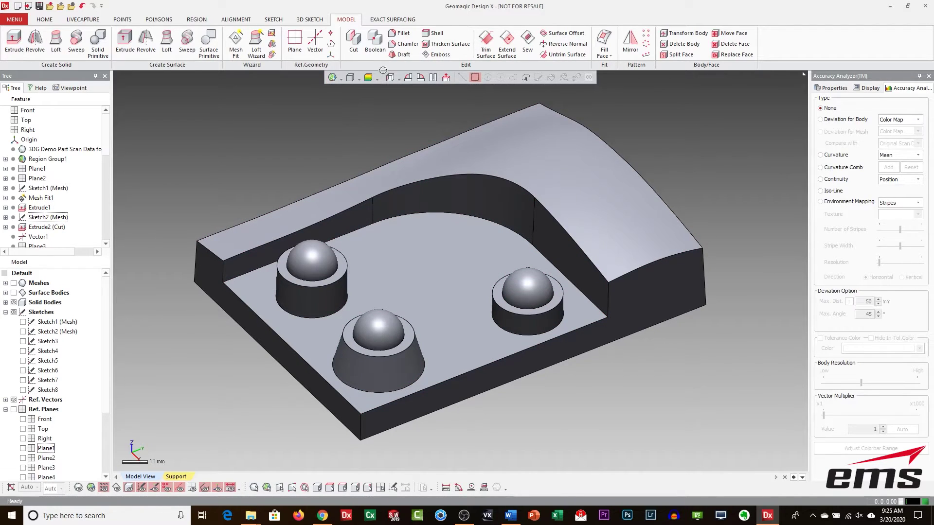
- Add a constant fillet along the pocket's upper rim edge, estimating the radius from the mesh and setting it to 1.25 mm
{"action": "left_click", "coordinate": [400, 33]}
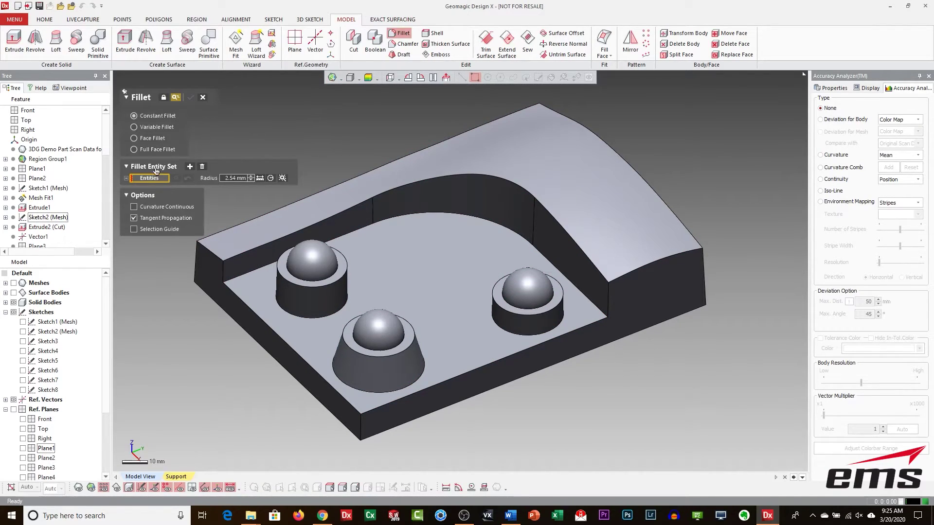
{"action": "left_click", "coordinate": [581, 251]}
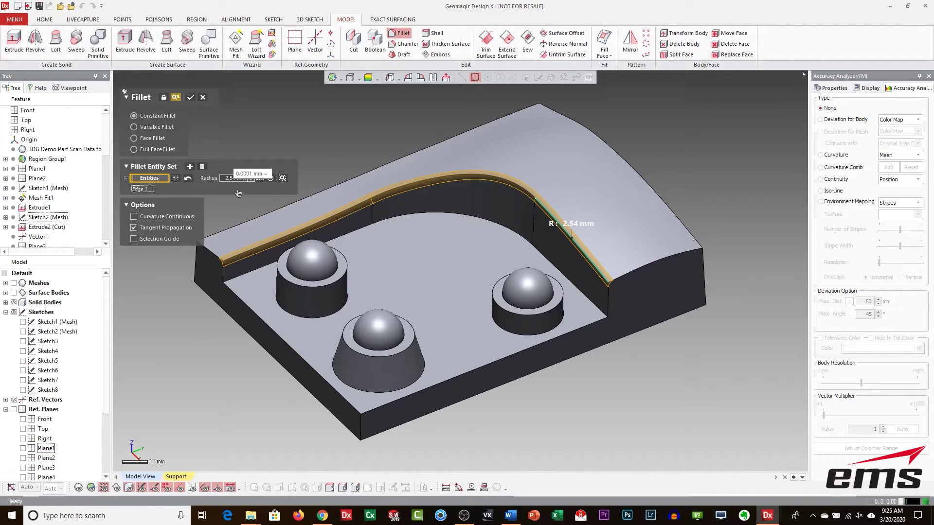
{"action": "left_click", "coordinate": [283, 179]}
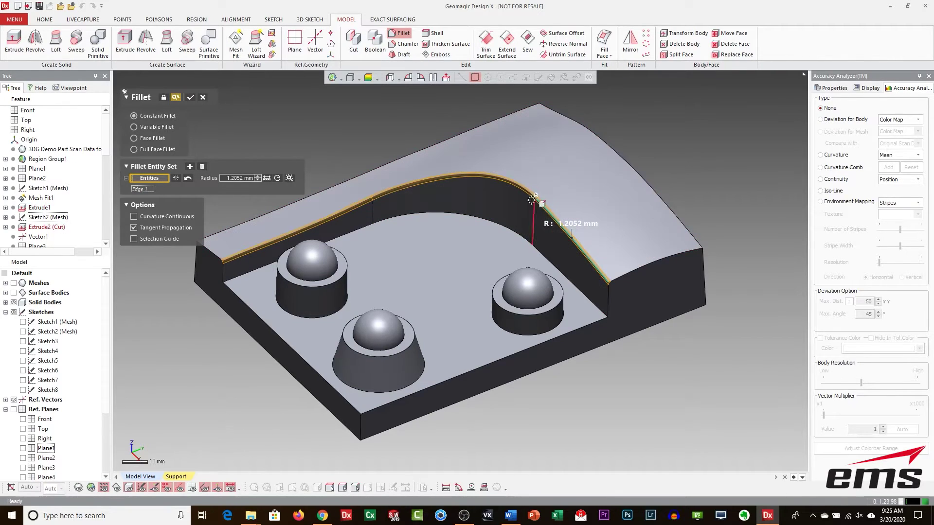
{"action": "left_click", "coordinate": [238, 179]}
{"action": "type", "text": "1.25"}
{"action": "key", "text": "Return"}
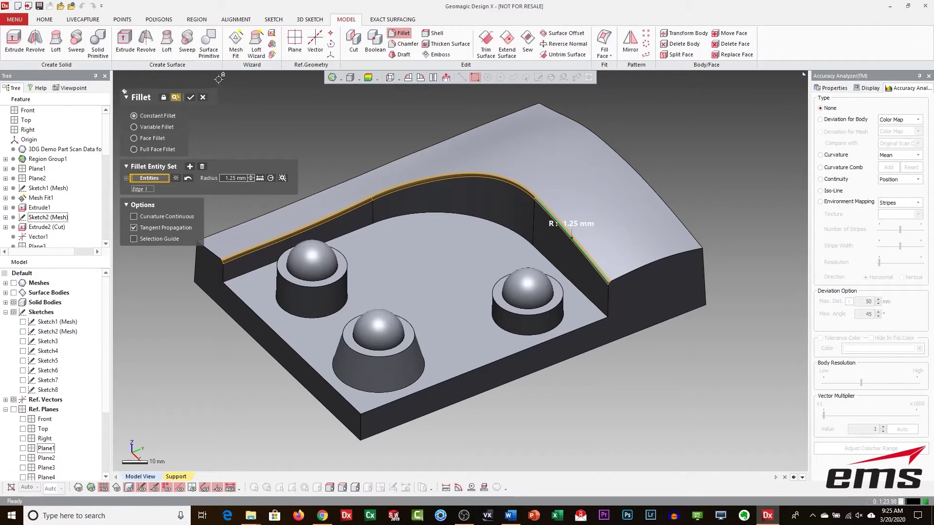
{"action": "left_click", "coordinate": [190, 99]}
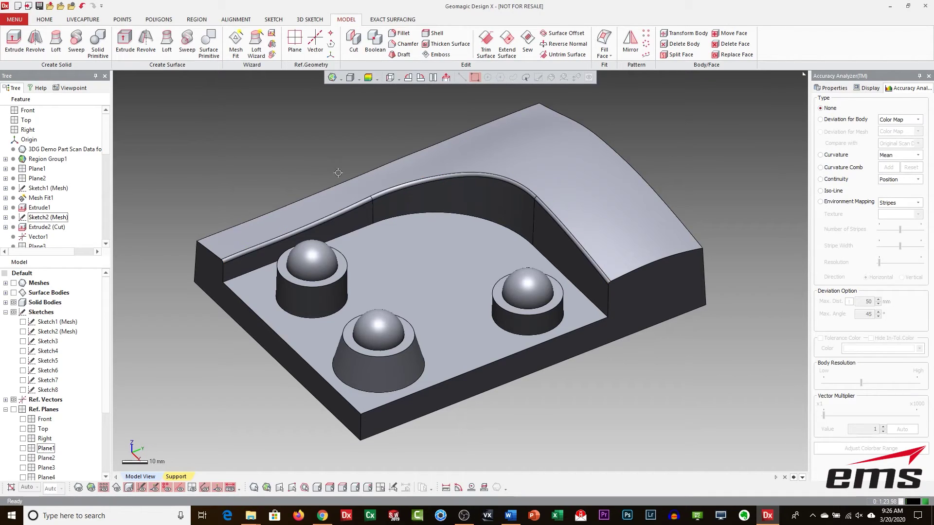
- Add a 1.25 mm constant fillet to the curved top surface's end edge beside the pocket opening
{"action": "key", "text": "ctrl+space"}
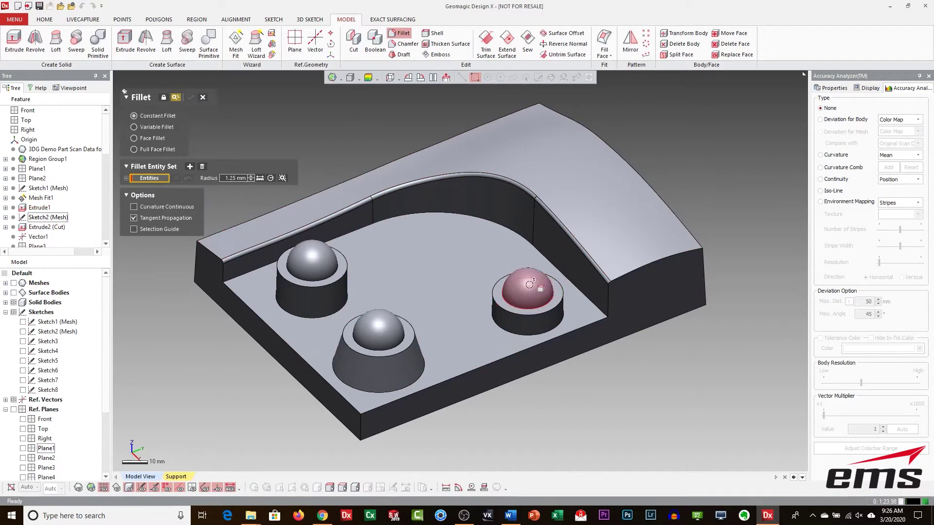
{"action": "left_click", "coordinate": [646, 265]}
{"action": "left_click", "coordinate": [646, 265]}
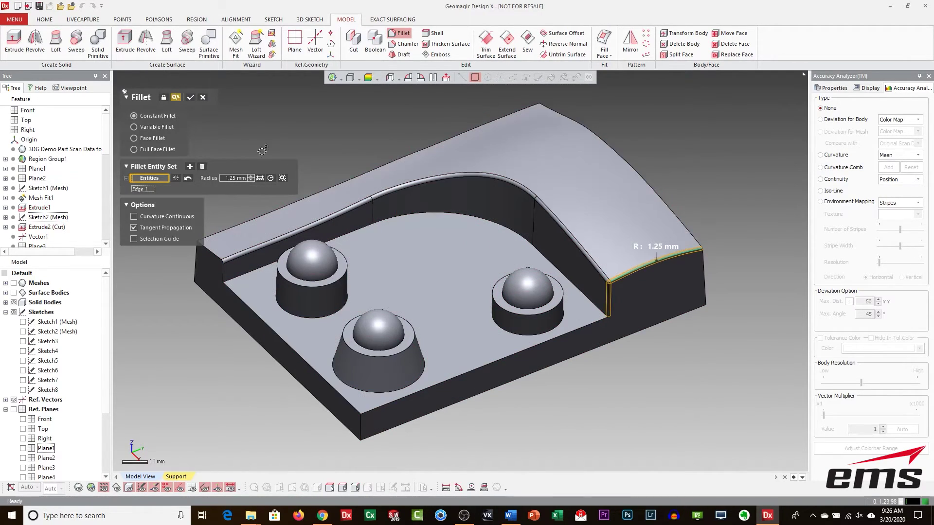
{"action": "left_click", "coordinate": [190, 99]}
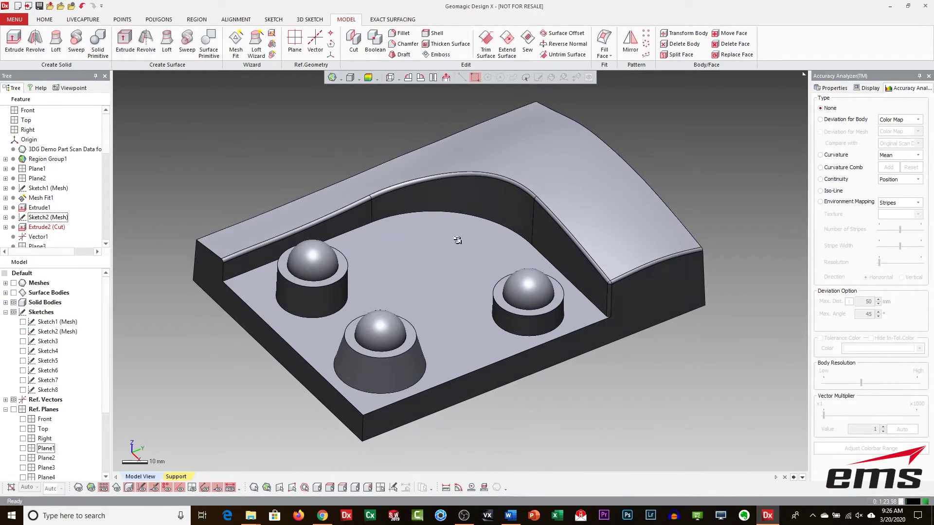
{"action": "right_click_drag", "start_coordinate": [458, 251], "coordinate": [475, 287]}
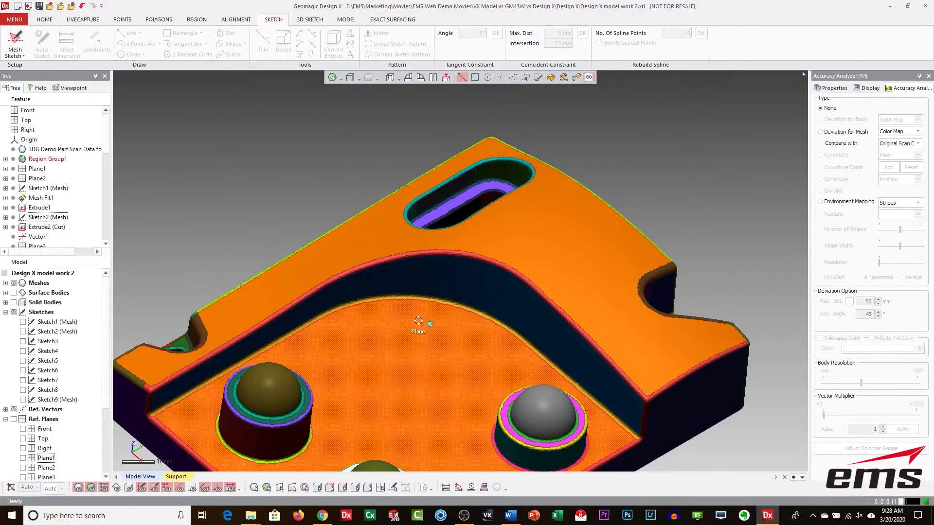
- Create a planar mesh sketch on the ledge region inside the slot, offsetting the section slightly from the base plane
{"action": "mouse_move", "coordinate": [463, 296]}
{"action": "right_mouse_down"}
{"action": "mouse_move", "coordinate": [481, 277]}
{"action": "mouse_move", "coordinate": [495, 296]}
{"action": "mouse_move", "coordinate": [475, 334]}
{"action": "mouse_move", "coordinate": [473, 373]}
{"action": "right_mouse_up"}
{"action": "mouse_move", "coordinate": [512, 296]}
{"action": "right_mouse_down"}
{"action": "mouse_move", "coordinate": [519, 273]}
{"action": "mouse_move", "coordinate": [528, 294]}
{"action": "mouse_move", "coordinate": [343, 116]}
{"action": "right_mouse_up"}
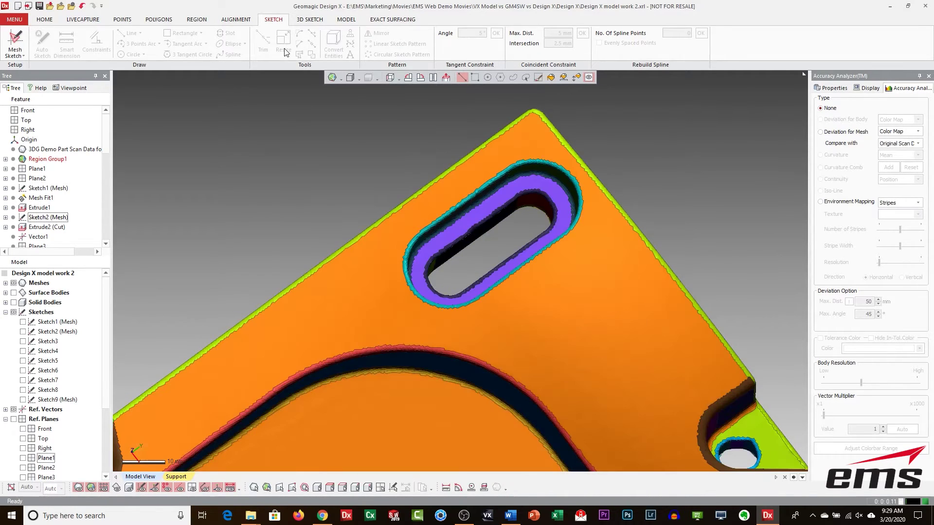
{"action": "left_click", "coordinate": [15, 42]}
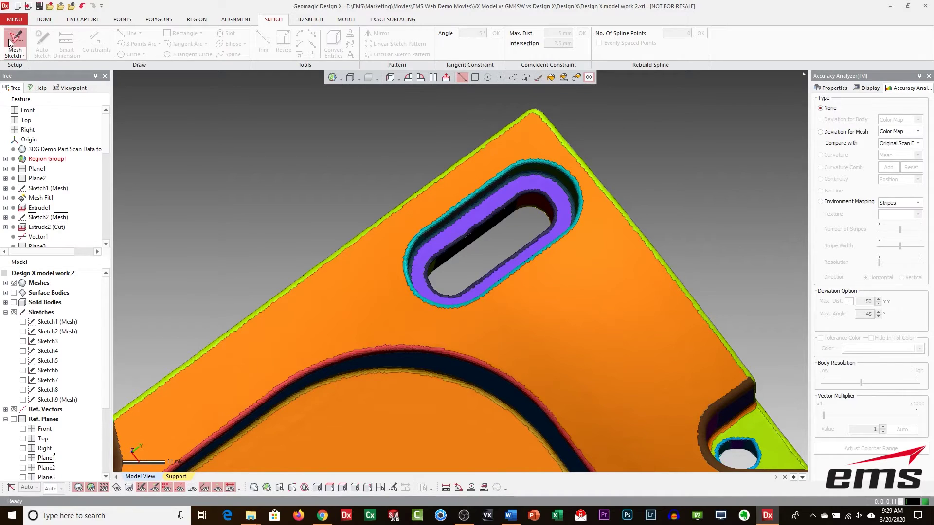
{"action": "left_click", "coordinate": [487, 206]}
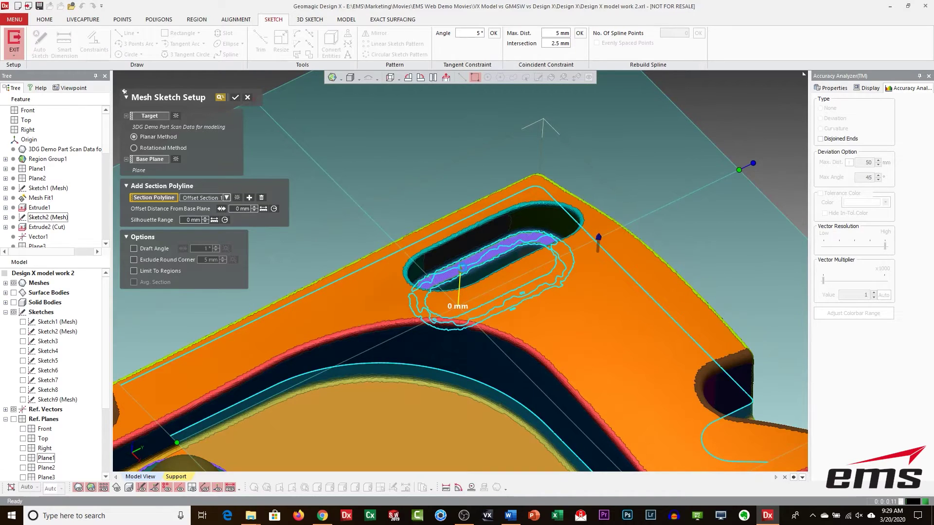
{"action": "left_click_drag", "start_coordinate": [460, 270], "coordinate": [462, 264]}
{"action": "left_click", "coordinate": [235, 97]}
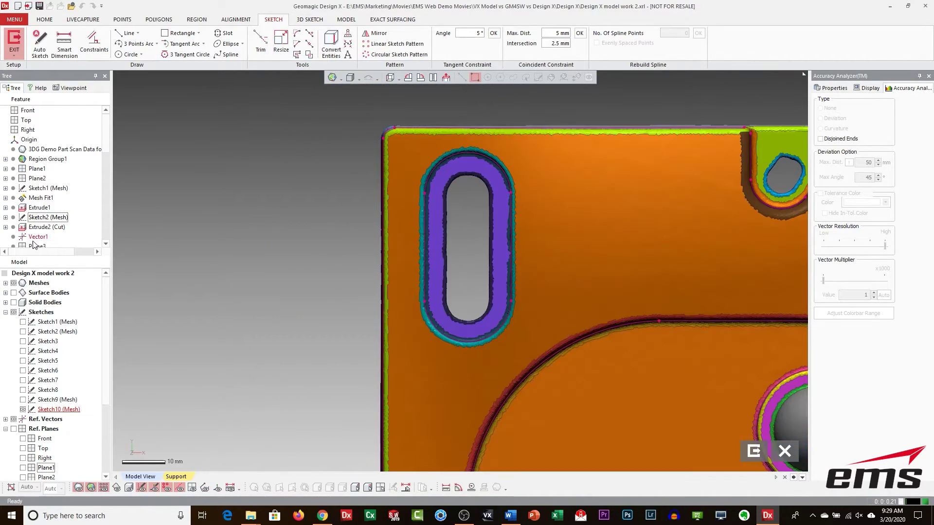
- Hide the mesh, auto-sketch the slot's outer outline from the selected section curves, and exit the sketch
{"action": "left_click", "coordinate": [14, 283]}
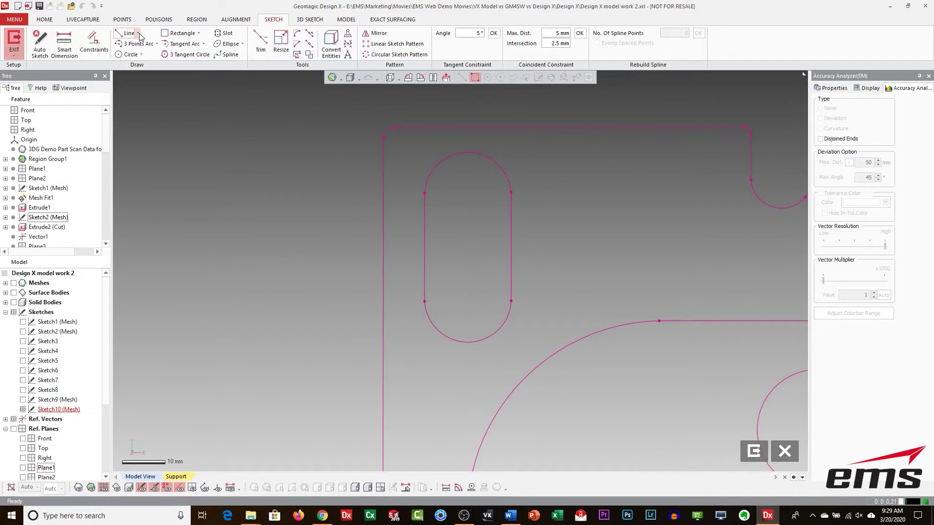
{"action": "left_click", "coordinate": [39, 42]}
{"action": "left_click_drag", "start_coordinate": [462, 200], "coordinate": [534, 363]}
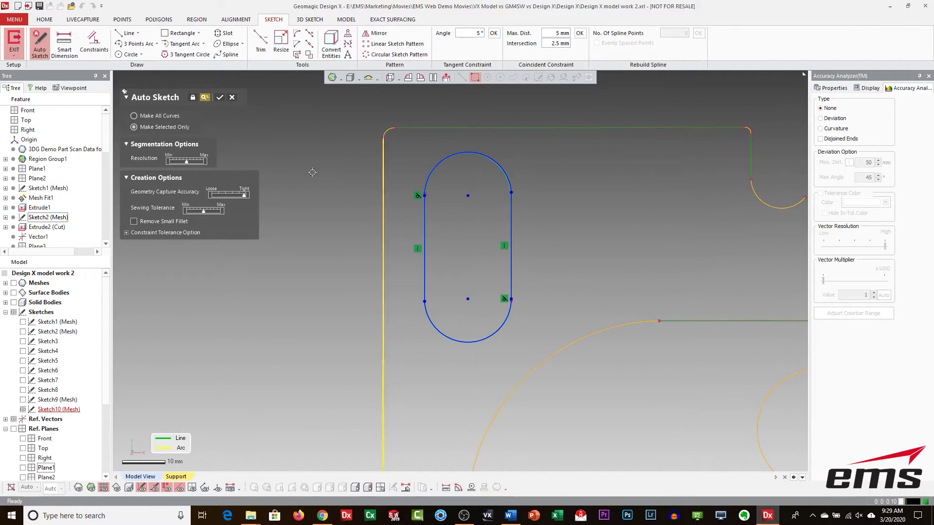
{"action": "left_click", "coordinate": [220, 100]}
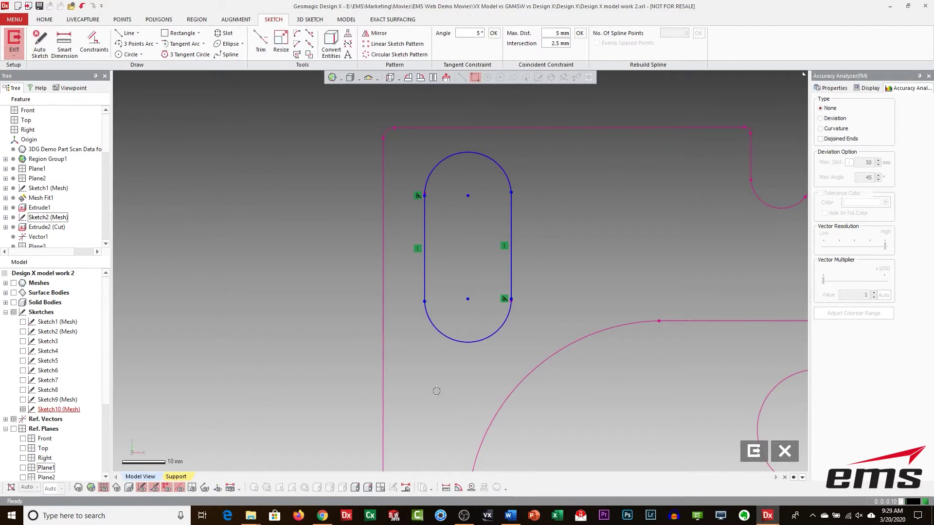
{"action": "left_click", "coordinate": [759, 456]}
- Show the solid bodies and extrude the slot sketch 40 mm blind as a cut through the part's upper corner
{"action": "mouse_move", "coordinate": [431, 419]}
{"action": "right_mouse_down"}
{"action": "mouse_move", "coordinate": [367, 276]}
{"action": "mouse_move", "coordinate": [384, 373]}
{"action": "right_mouse_up"}
{"action": "left_click", "coordinate": [14, 302]}
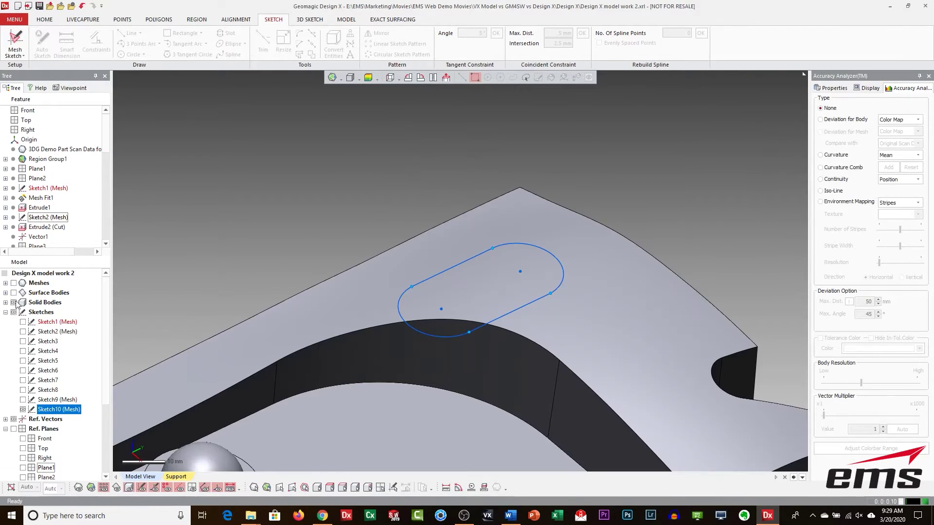
{"action": "left_click", "coordinate": [345, 20]}
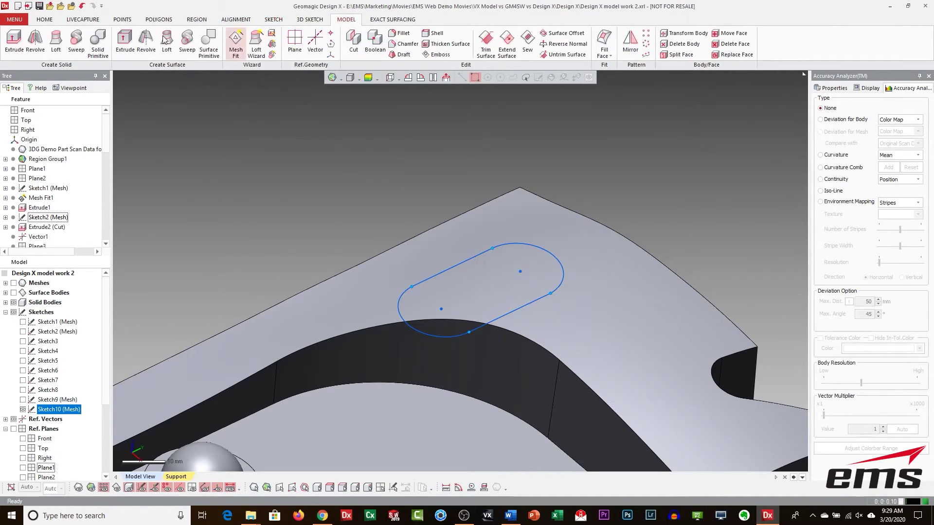
{"action": "left_click", "coordinate": [14, 41]}
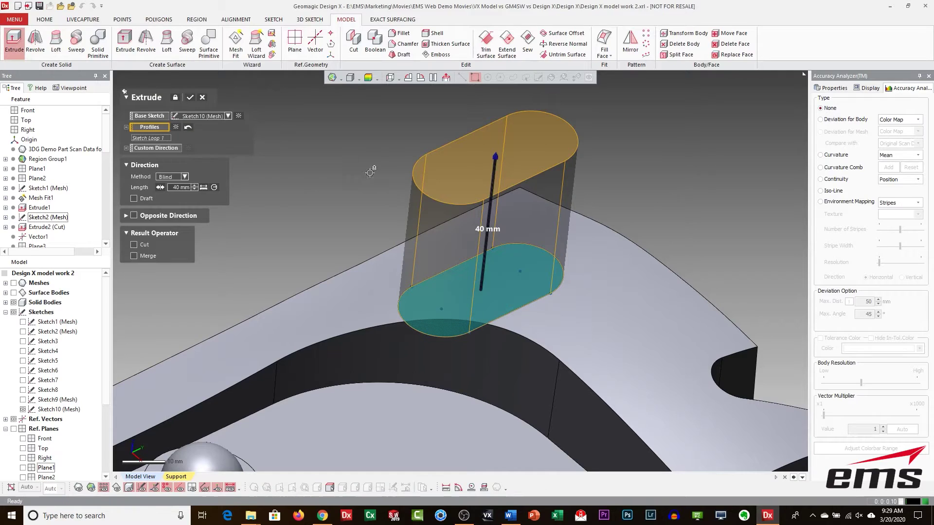
{"action": "left_click", "coordinate": [145, 245]}
{"action": "left_click", "coordinate": [190, 98]}
- Turn the scan mesh display back on to compare the slot cut with the scan
{"action": "right_click_drag", "start_coordinate": [515, 133], "coordinate": [709, 261]}
{"action": "right_click_drag", "start_coordinate": [370, 283], "coordinate": [347, 251]}
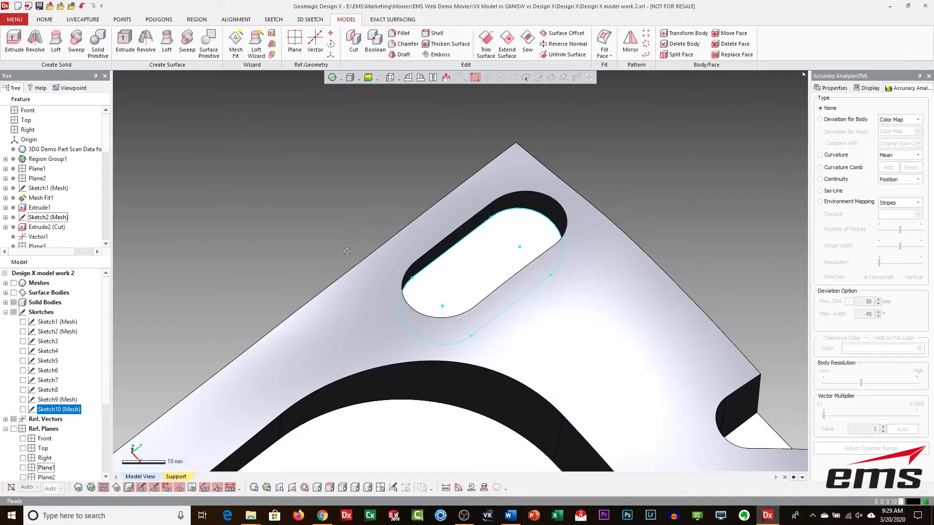
{"action": "left_click", "coordinate": [14, 283]}
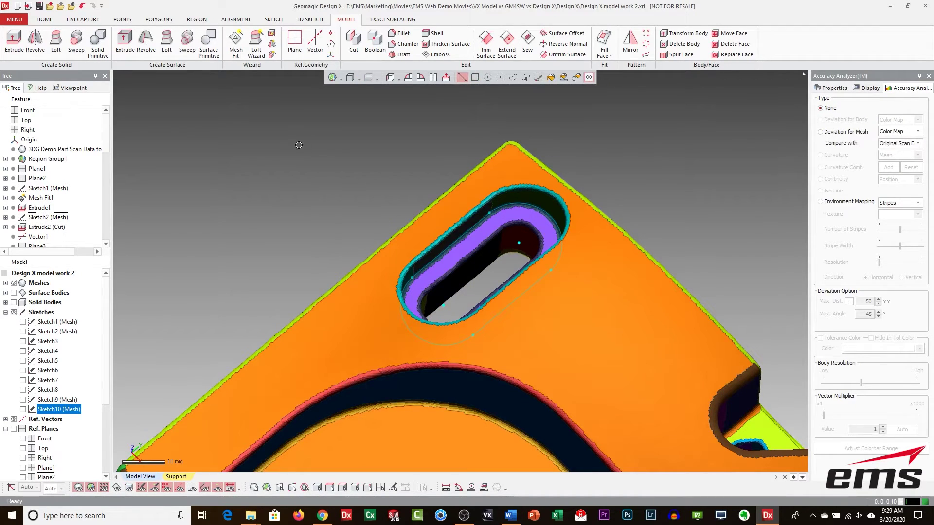
- Create a planar mesh sketch on the ledge region inside the slot, offsetting the section 3 mm from the base plane
{"action": "left_click", "coordinate": [298, 145]}
{"action": "left_click", "coordinate": [273, 20]}
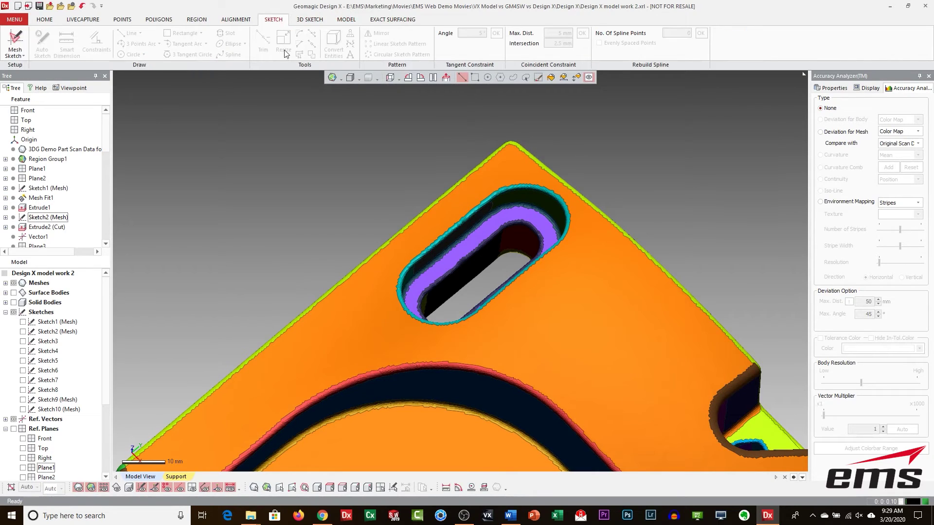
{"action": "left_click", "coordinate": [24, 39]}
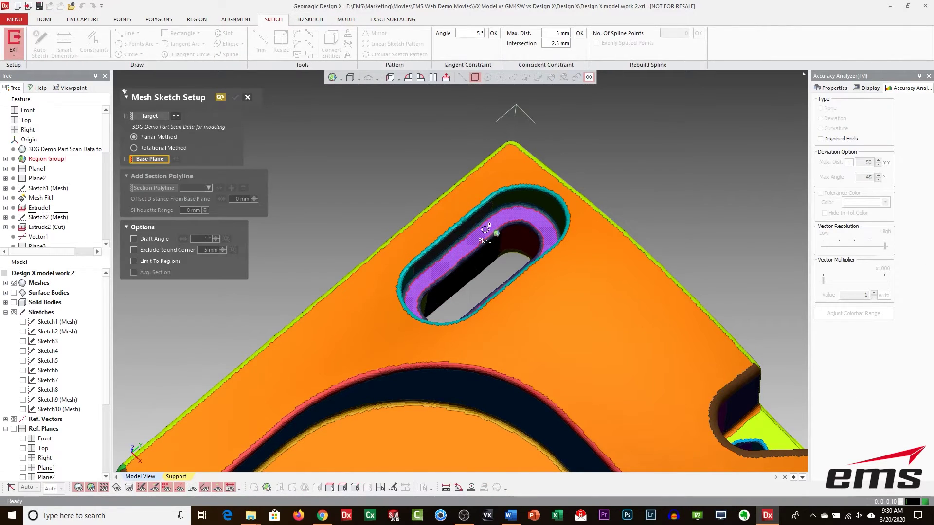
{"action": "left_click", "coordinate": [481, 239]}
{"action": "right_click_drag", "start_coordinate": [528, 234], "coordinate": [460, 188]}
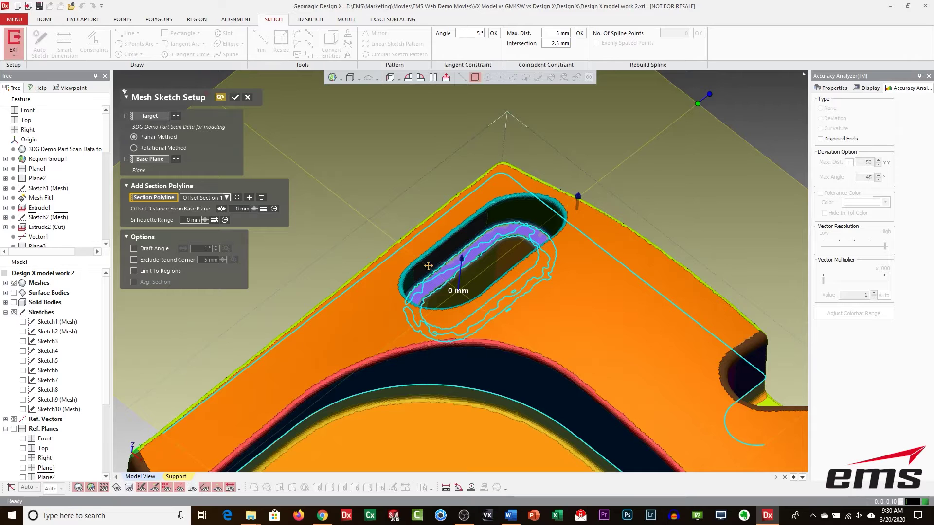
{"action": "mouse_move", "coordinate": [456, 266]}
{"action": "left_mouse_down"}
{"action": "mouse_move", "coordinate": [455, 330]}
{"action": "mouse_move", "coordinate": [460, 275]}
{"action": "left_mouse_up"}
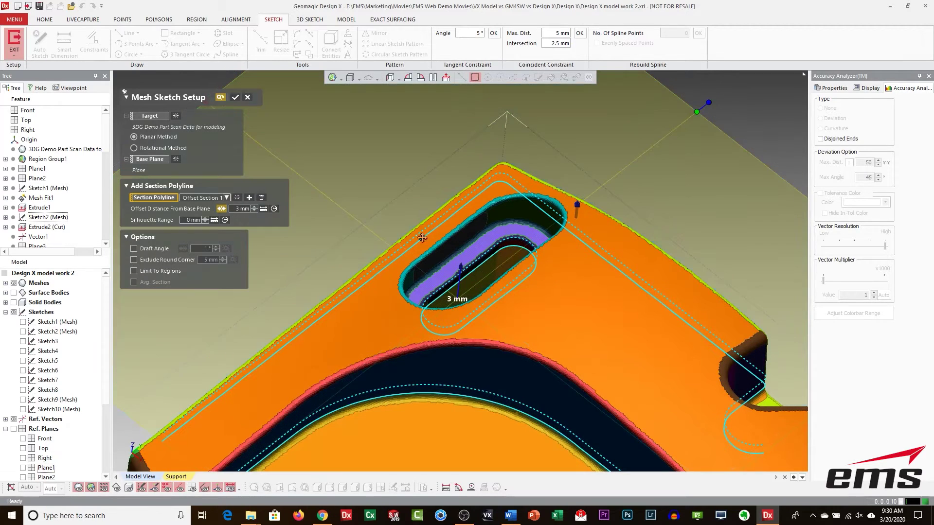
{"action": "left_click", "coordinate": [235, 98]}
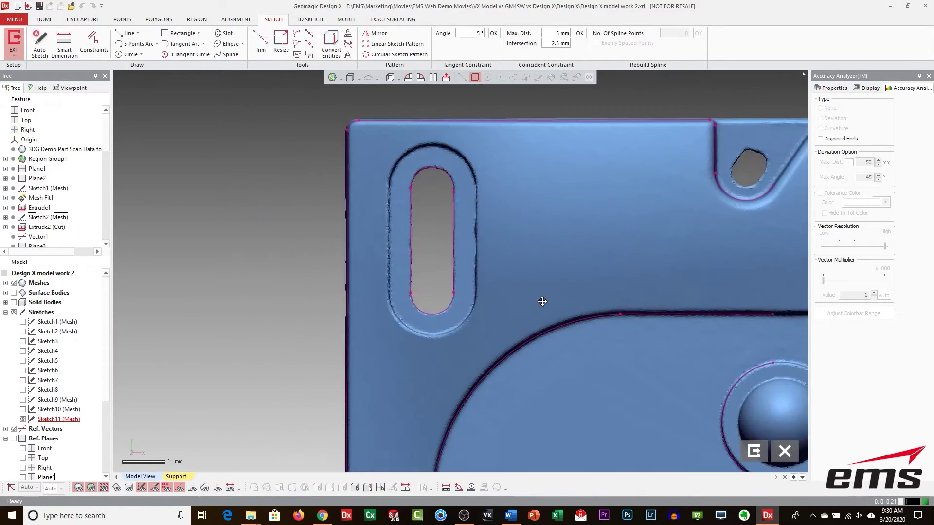
- Hide the mesh, auto-sketch the slot's inner through-opening from its section curves, and exit the sketch
{"action": "right_click_drag", "start_coordinate": [543, 301], "coordinate": [576, 339], "text": "ctrl"}
{"action": "left_click", "coordinate": [13, 282]}
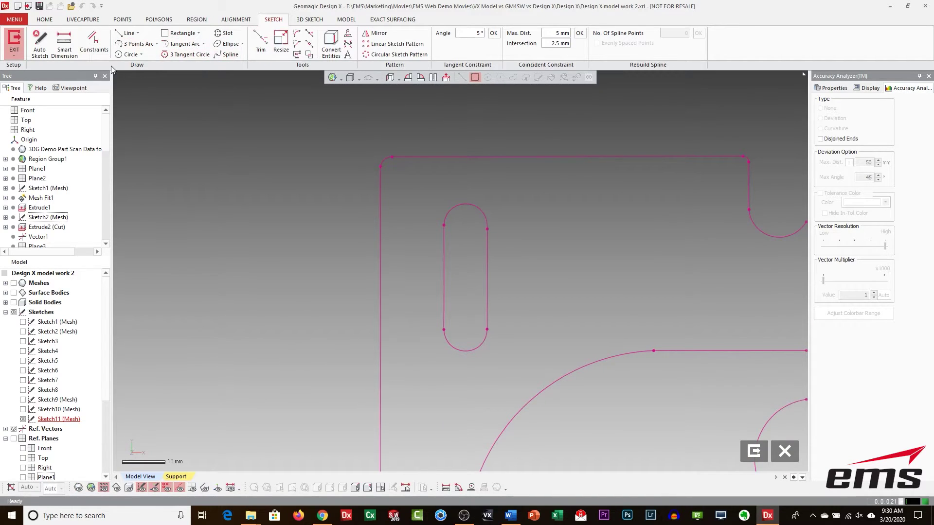
{"action": "left_click", "coordinate": [44, 51]}
{"action": "left_click_drag", "start_coordinate": [419, 184], "coordinate": [516, 391]}
{"action": "left_click", "coordinate": [220, 98]}
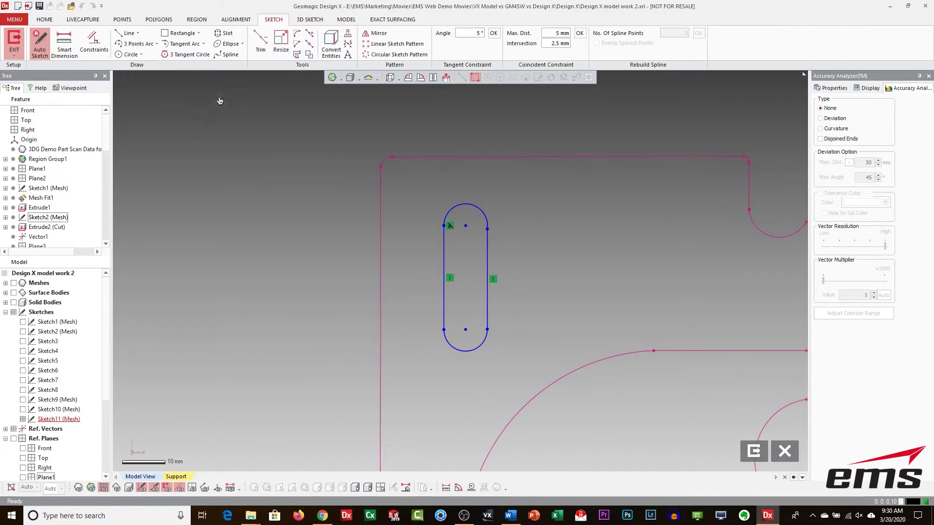
{"action": "mouse_move", "coordinate": [358, 338]}
{"action": "right_mouse_down"}
{"action": "mouse_move", "coordinate": [236, 136]}
{"action": "mouse_move", "coordinate": [317, 205]}
{"action": "right_mouse_up"}
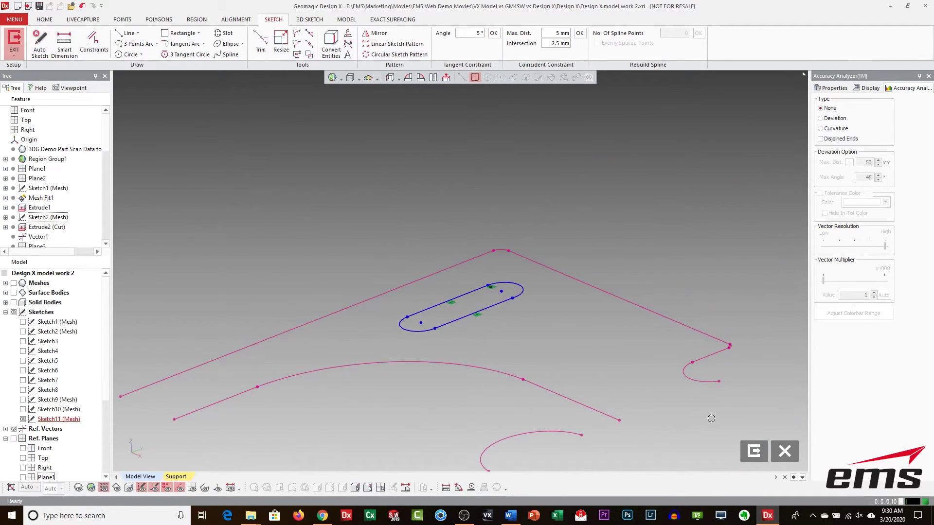
{"action": "left_click", "coordinate": [754, 451]}
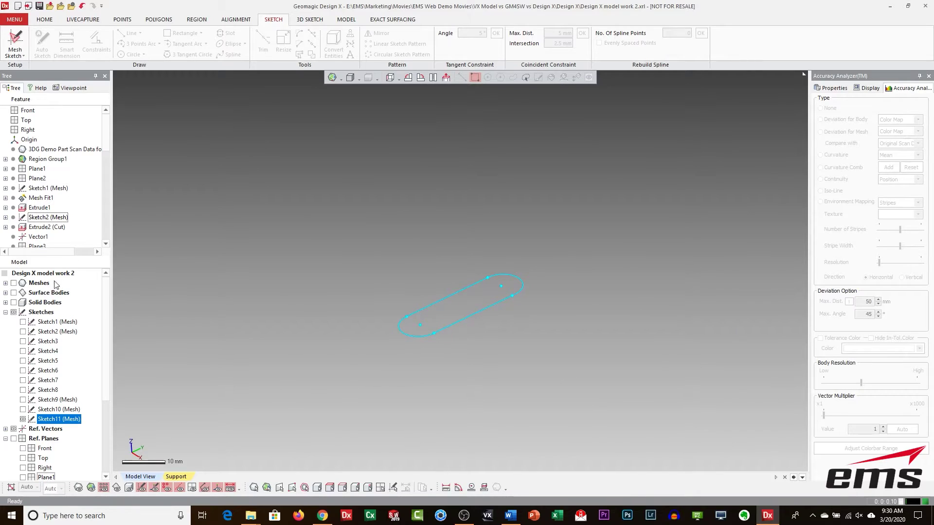
- Show the solid bodies and extrude the inner slot sketch 45 mm blind as a cut down through the part
{"action": "left_click", "coordinate": [14, 302]}
{"action": "right_click_drag", "start_coordinate": [387, 210], "coordinate": [418, 264]}
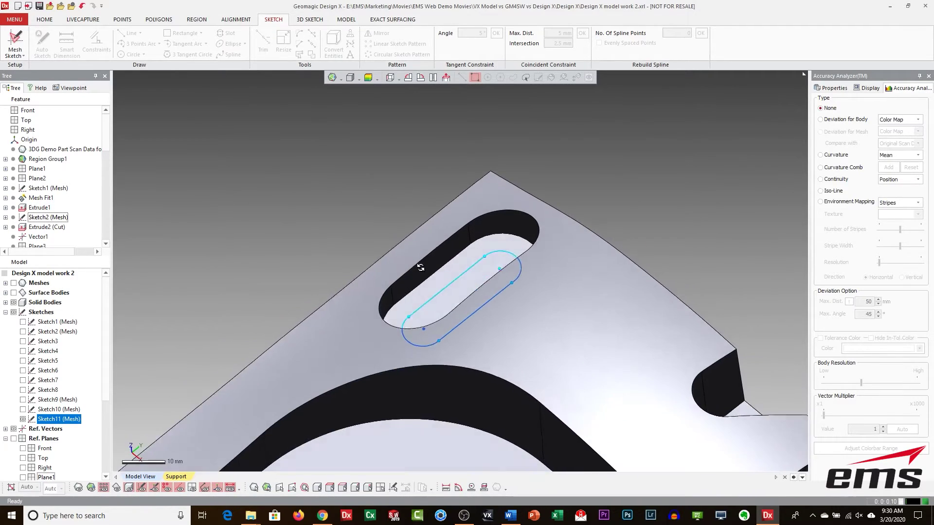
{"action": "left_click", "coordinate": [346, 20]}
{"action": "left_click", "coordinate": [14, 43]}
{"action": "left_click_drag", "start_coordinate": [453, 210], "coordinate": [471, 392]}
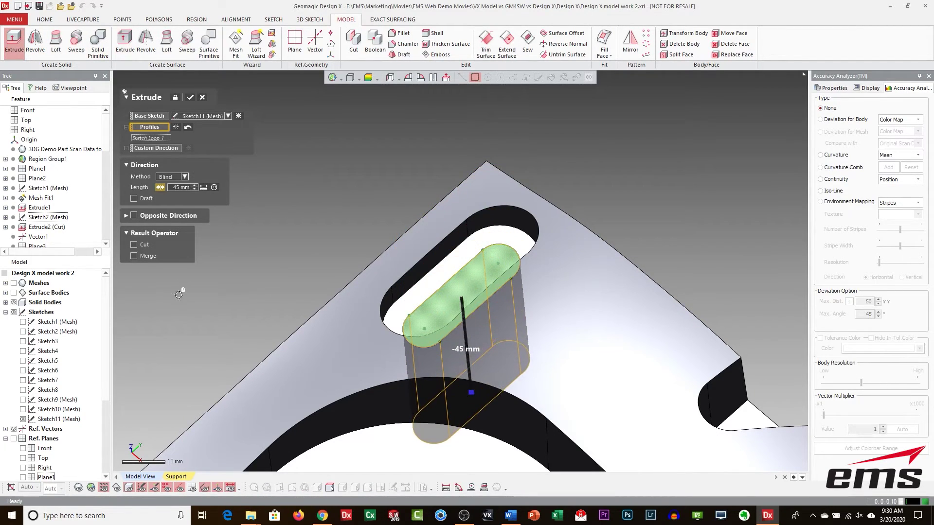
{"action": "left_click", "coordinate": [146, 245]}
{"action": "left_click", "coordinate": [190, 97]}
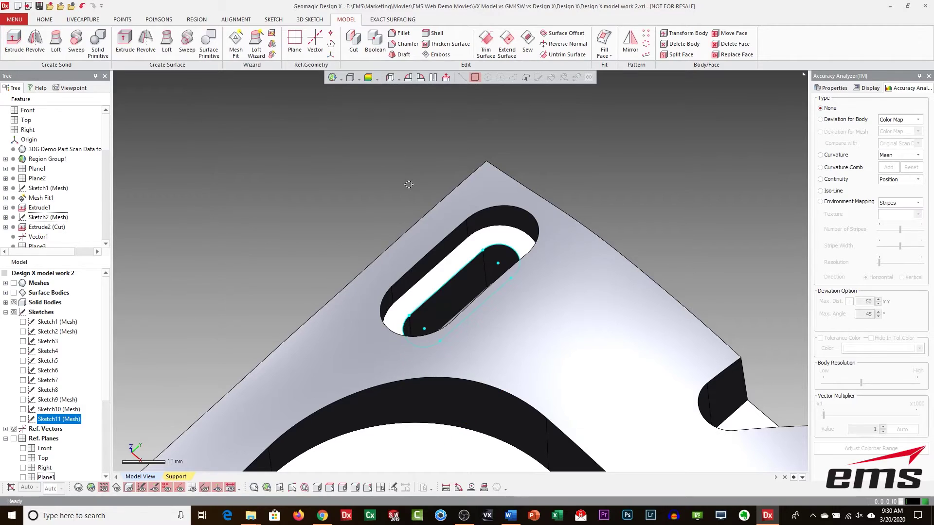
{"action": "right_click_drag", "start_coordinate": [498, 329], "coordinate": [375, 296]}
{"action": "right_click_drag", "start_coordinate": [494, 353], "coordinate": [365, 275], "text": "ctrl"}
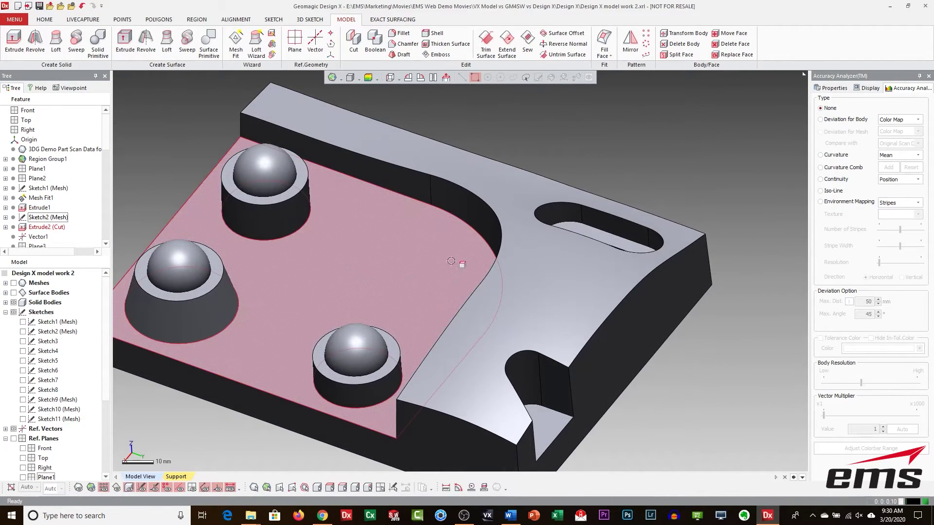
{"action": "right_click_drag", "start_coordinate": [451, 261], "coordinate": [435, 253]}
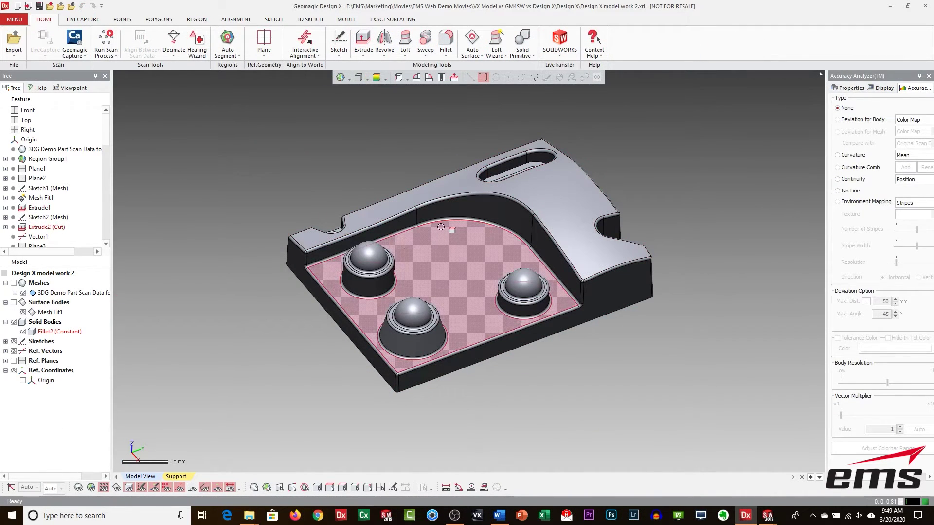
- Compare the finished solid with the scan using the Deviation for Body color map, and set the analysis back to None
{"action": "right_click_drag", "start_coordinate": [475, 267], "coordinate": [477, 275]}
{"action": "left_click", "coordinate": [837, 120]}
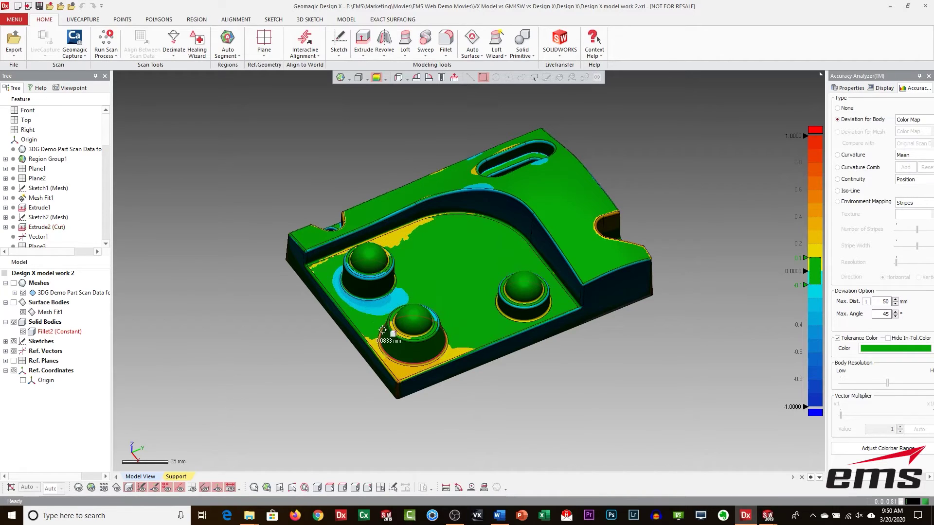
{"action": "mouse_move", "coordinate": [464, 329]}
{"action": "right_mouse_down"}
{"action": "mouse_move", "coordinate": [454, 285]}
{"action": "mouse_move", "coordinate": [448, 297]}
{"action": "right_mouse_up"}
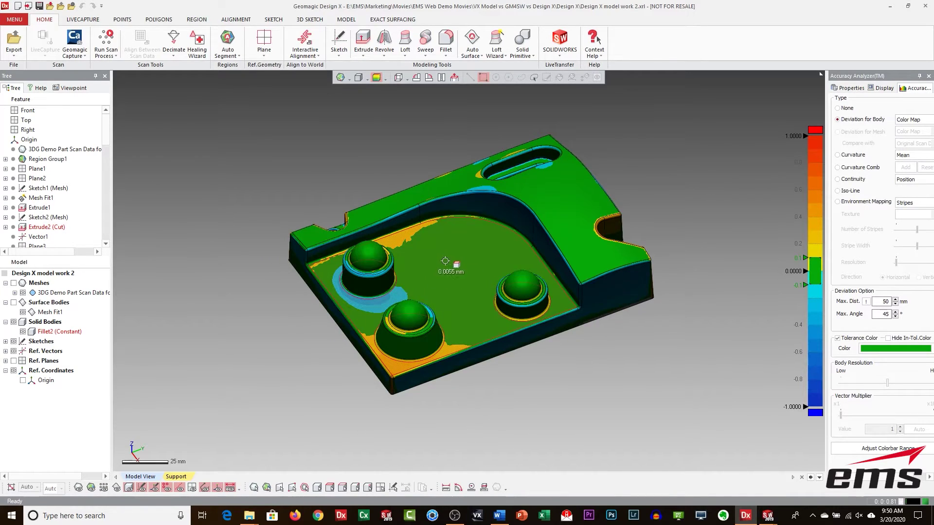
{"action": "left_click", "coordinate": [849, 109]}
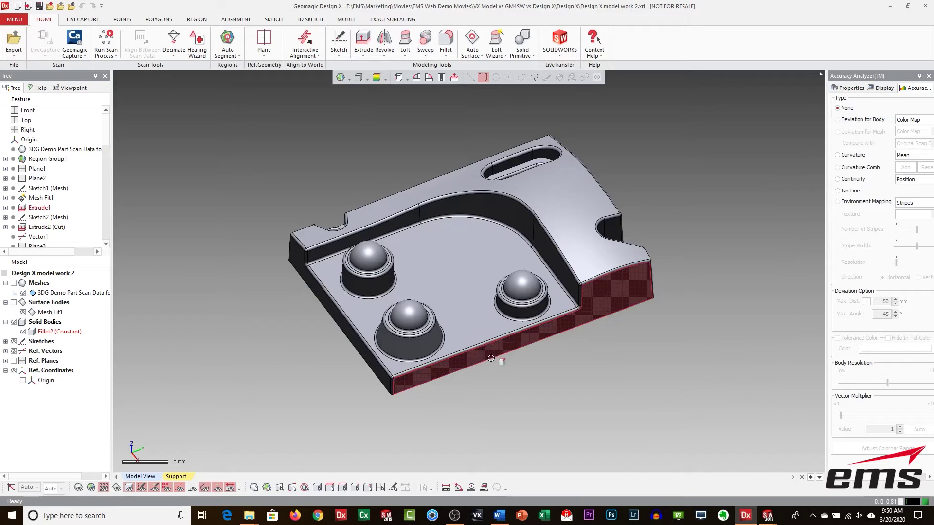
{"action": "right_click_drag", "start_coordinate": [502, 363], "coordinate": [501, 361]}
{"action": "scroll", "coordinate": [500, 358], "scroll_direction": "up", "scroll_amount": 2}
{"action": "scroll", "coordinate": [499, 358], "scroll_direction": "down", "scroll_amount": 2}
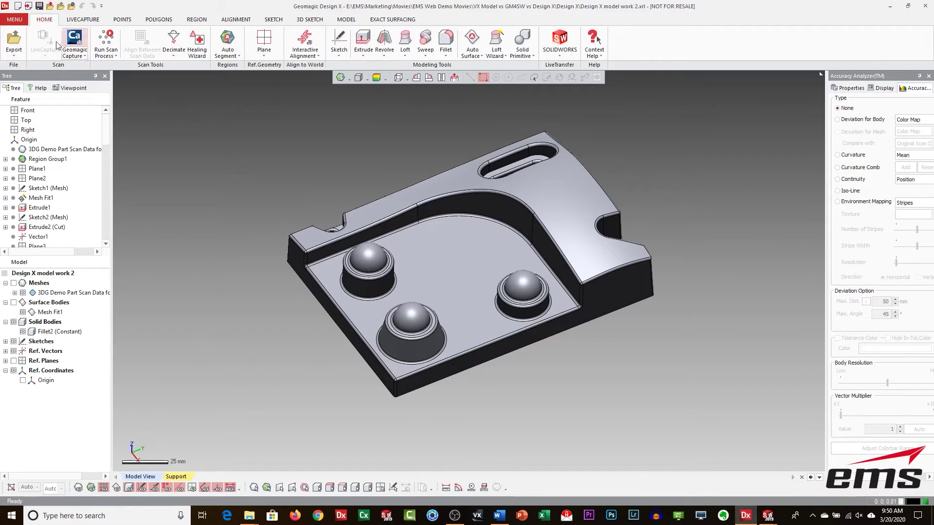
- Review the file formats available for exporting the solid body and close the export without saving
{"action": "left_click", "coordinate": [14, 19]}
{"action": "mouse_move", "coordinate": [21, 32]}
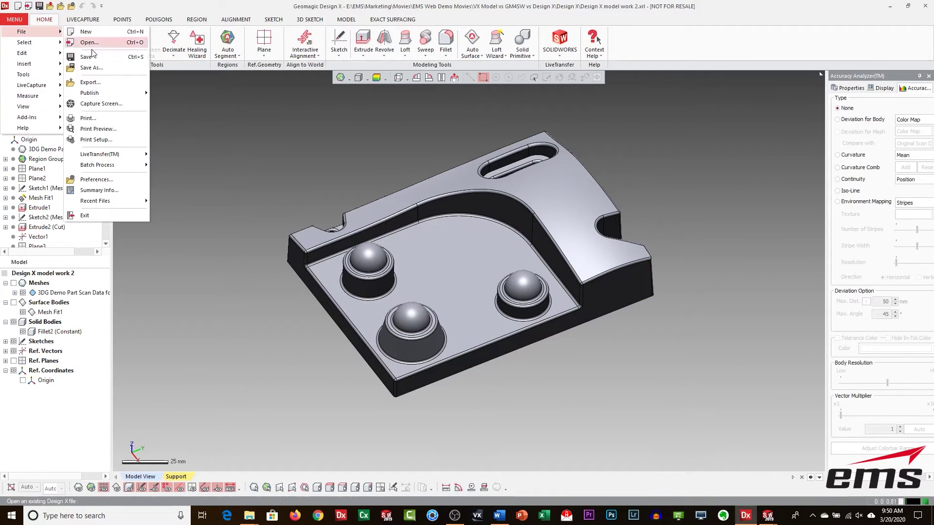
{"action": "left_click", "coordinate": [97, 81]}
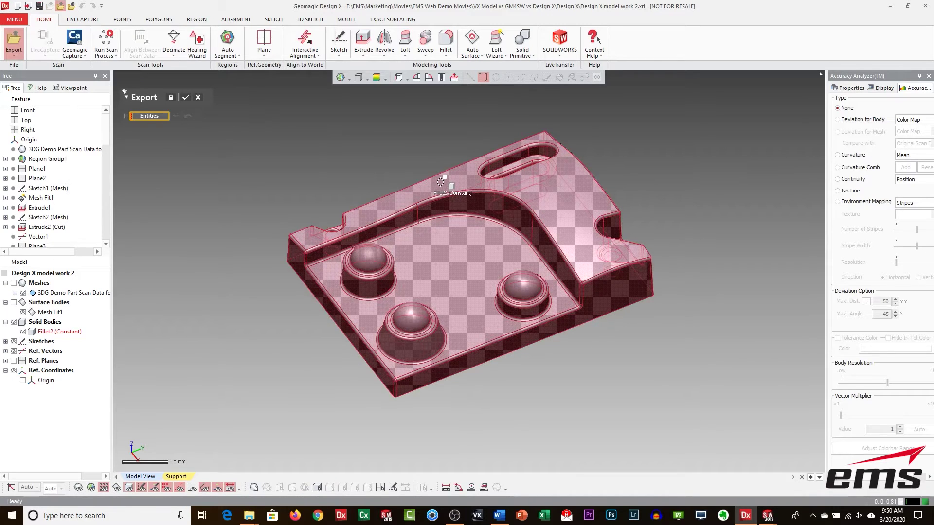
{"action": "left_click", "coordinate": [441, 181]}
{"action": "left_click", "coordinate": [187, 100]}
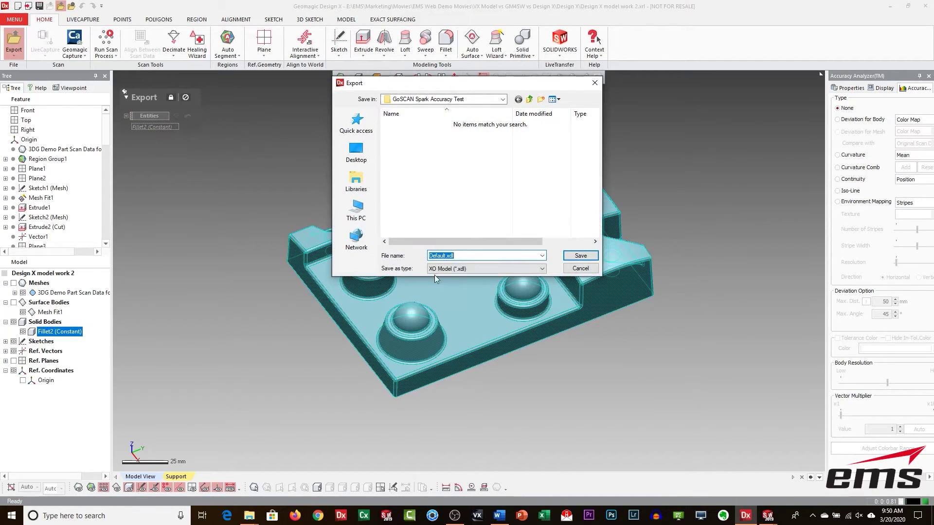
{"action": "left_click", "coordinate": [479, 269]}
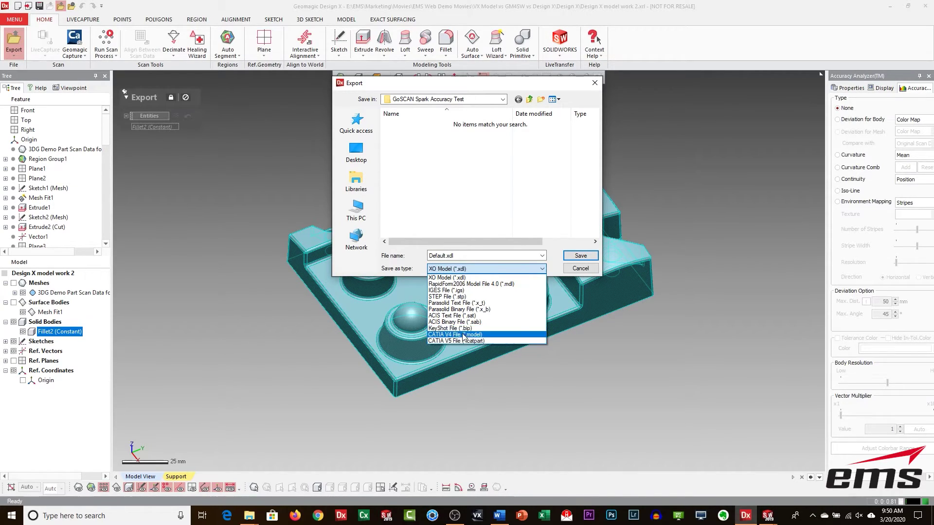
{"action": "left_click", "coordinate": [571, 272]}
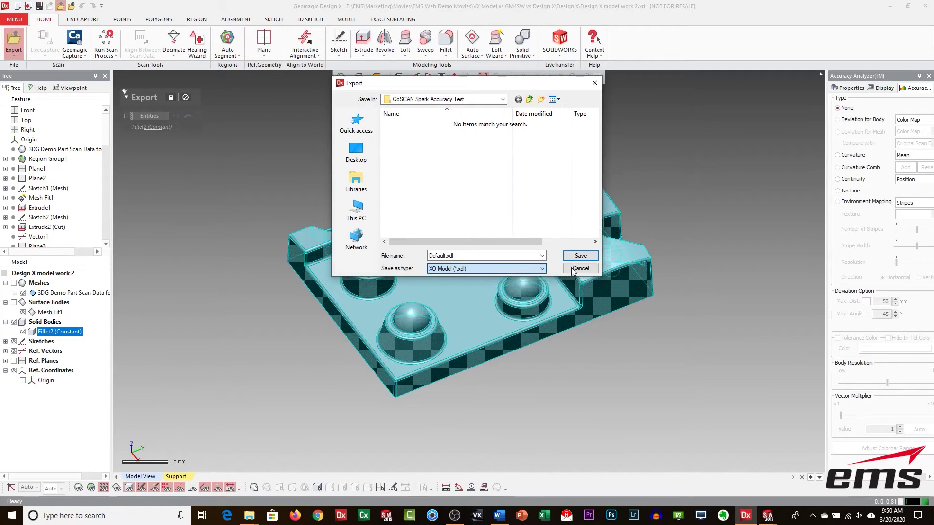
{"action": "left_click", "coordinate": [576, 269]}
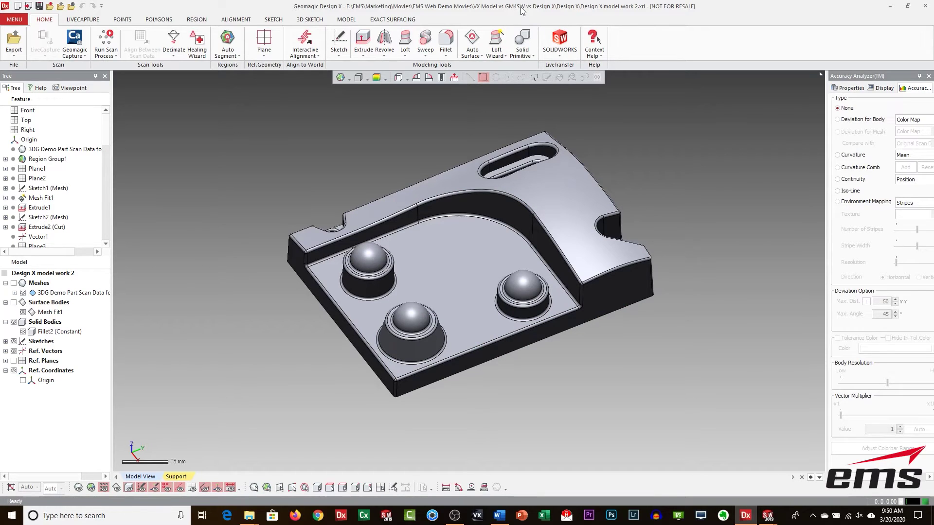
- Place the modeling window beside SOLIDWORKS and transfer the model there with LiveTransfer, using Start From First Feature
{"action": "left_click_drag", "start_coordinate": [522, 6], "coordinate": [0, 57]}
{"action": "left_click_drag", "start_coordinate": [142, 152], "coordinate": [563, 149]}
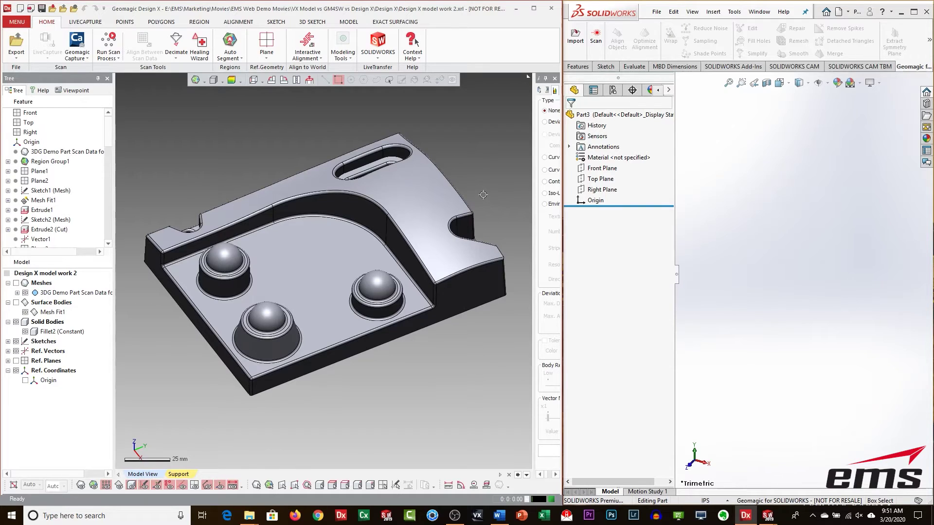
{"action": "left_click", "coordinate": [17, 21]}
{"action": "mouse_move", "coordinate": [48, 34]}
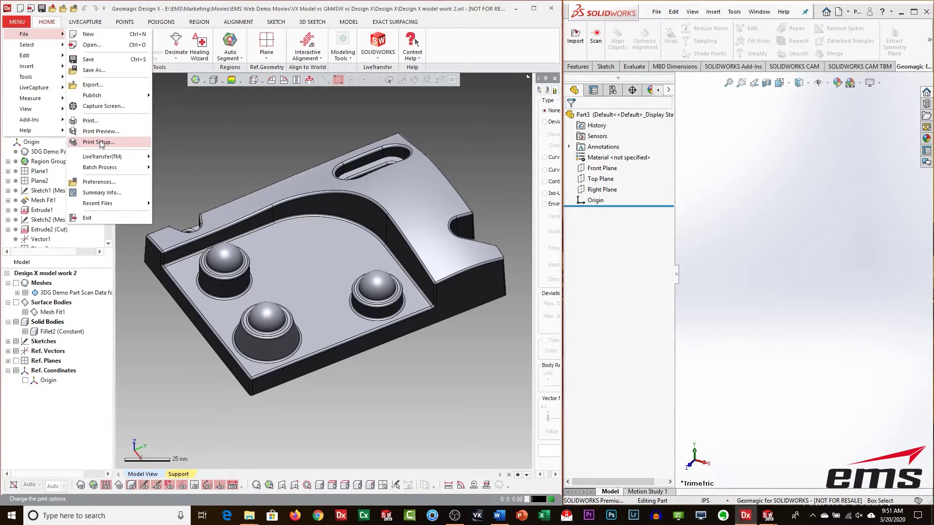
{"action": "mouse_move", "coordinate": [104, 156]}
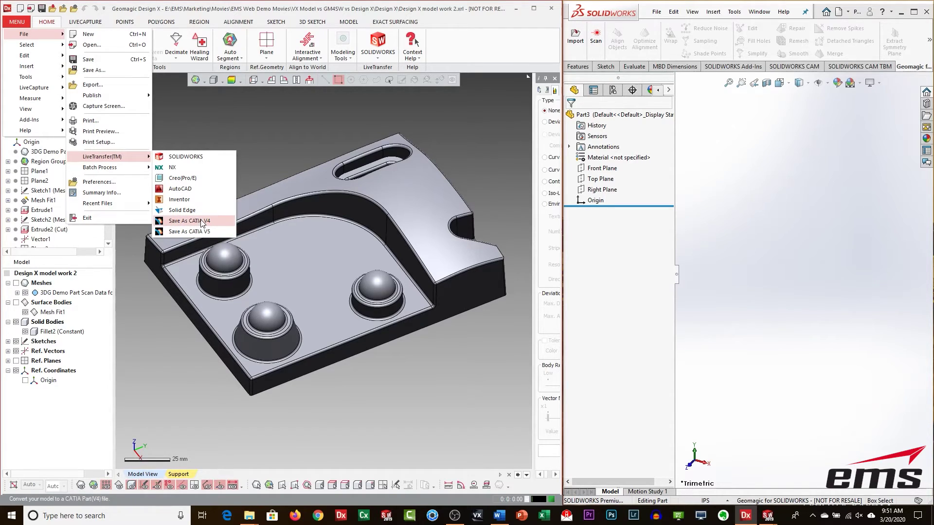
{"action": "left_click", "coordinate": [191, 162]}
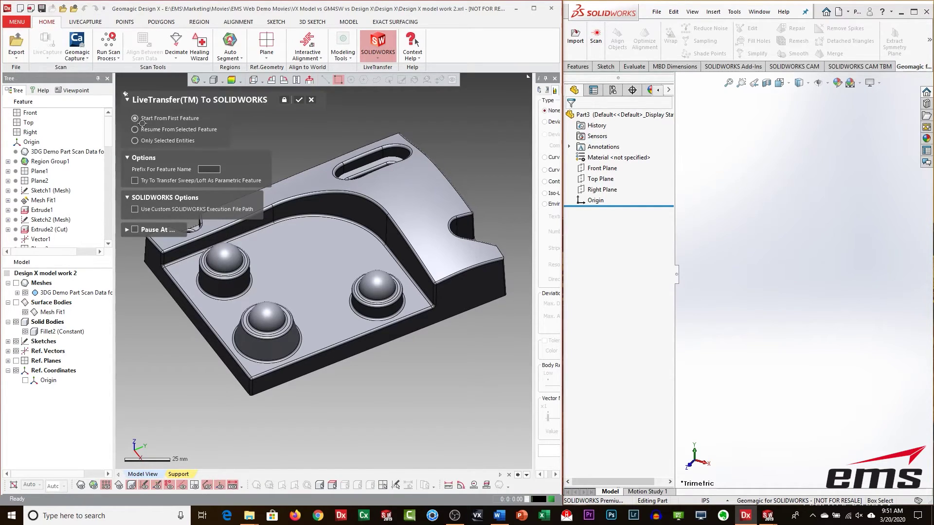
{"action": "left_click", "coordinate": [299, 100]}
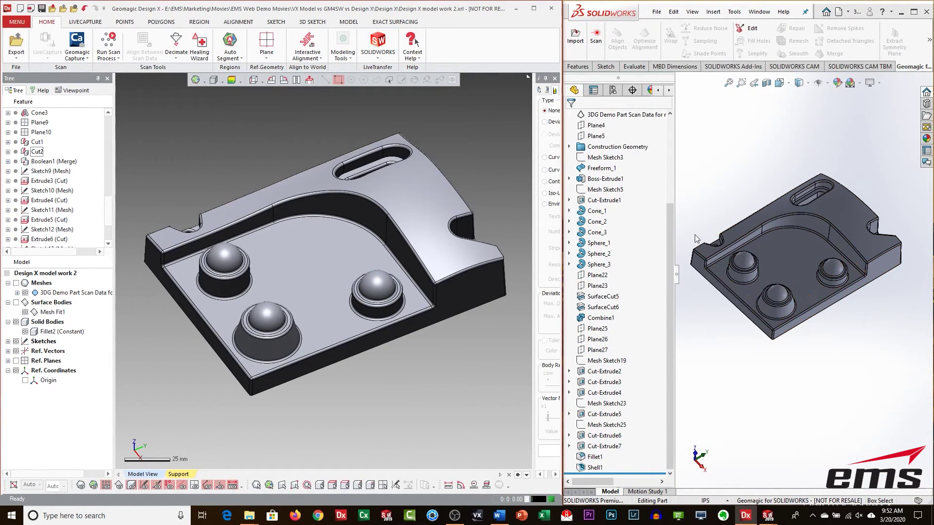
- Switch to SOLIDWORKS and examine the transferred feature tree and solid from several angles
{"action": "mouse_move", "coordinate": [671, 258]}
{"action": "left_mouse_down"}
{"action": "mouse_move", "coordinate": [663, 220]}
{"action": "mouse_move", "coordinate": [669, 272]}
{"action": "left_mouse_up"}
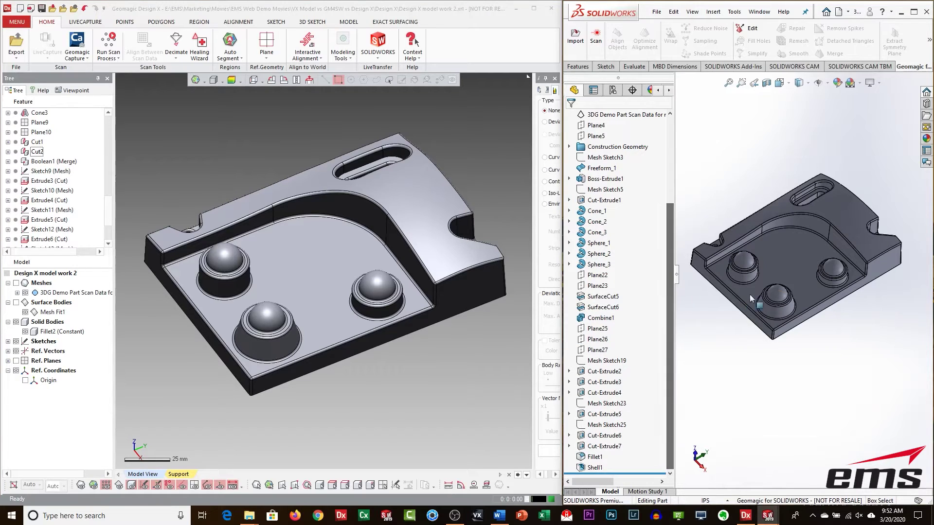
{"action": "middle_click_drag", "start_coordinate": [796, 349], "coordinate": [849, 318]}
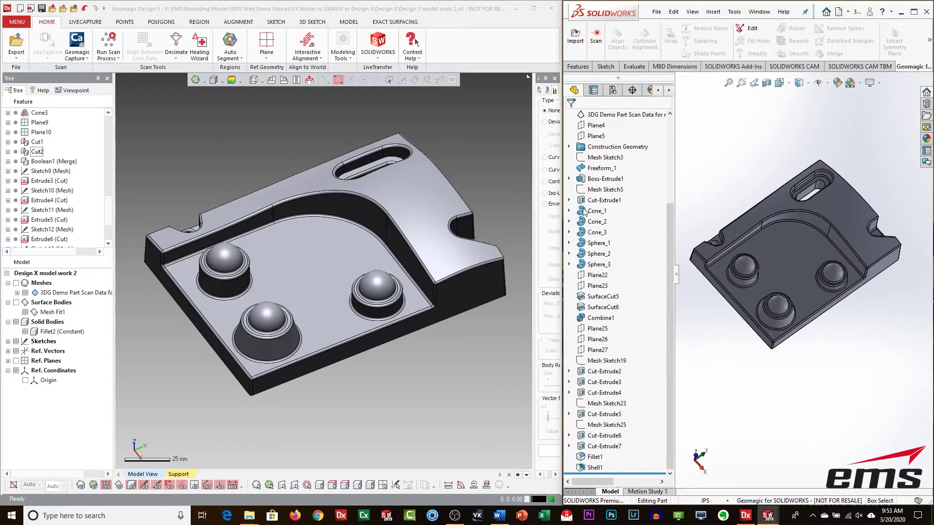
{"action": "middle_click_drag", "start_coordinate": [797, 339], "coordinate": [777, 316]}
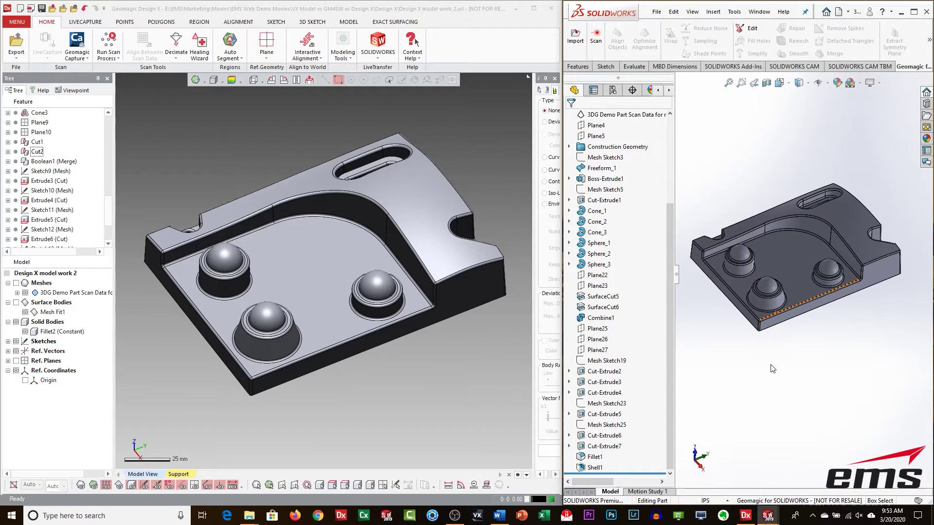
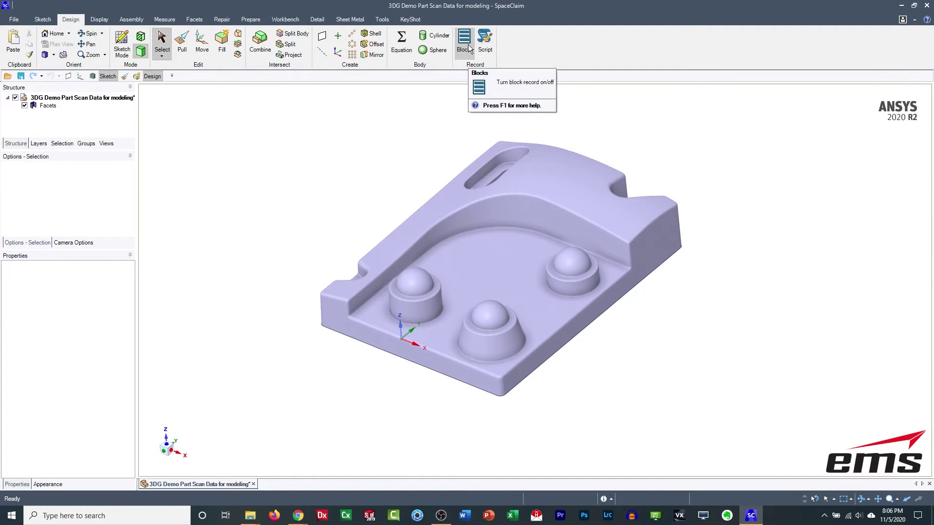
- In SpaceClaim, orient the scanned demo part mesh to the top view to examine it
{"action": "middle_click_drag", "start_coordinate": [355, 168], "coordinate": [338, 173], "text": "shift"}
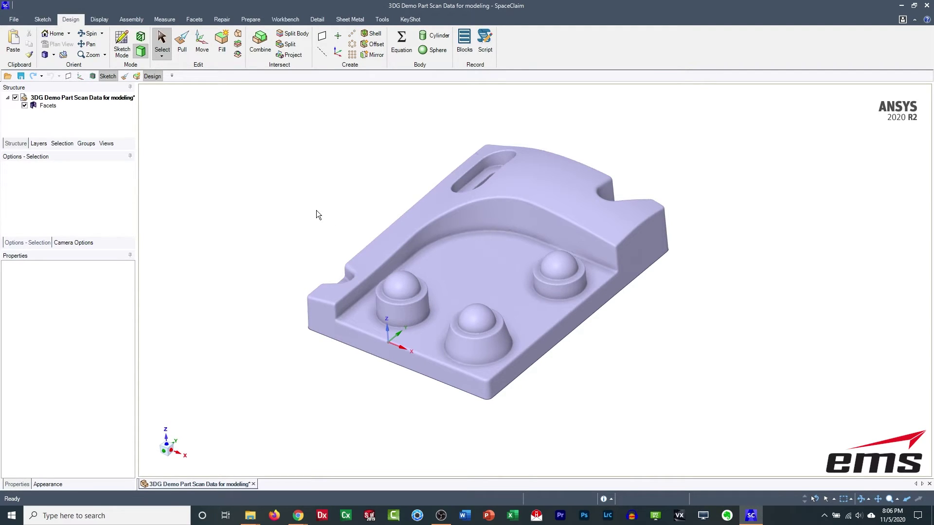
{"action": "key", "text": "ctrl+1"}
{"action": "scroll", "coordinate": [461, 262], "scroll_direction": "up", "scroll_amount": 2}
{"action": "scroll", "coordinate": [461, 262], "scroll_direction": "down", "scroll_amount": 2}
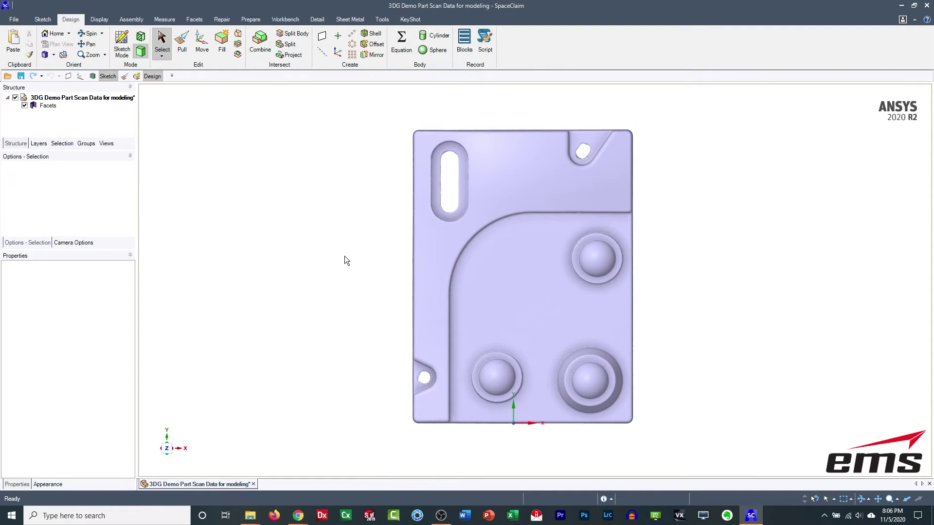
- Start a sketch on the top plane and shift its plane about 11.6 mm down so it sections the scan's outer outline
{"action": "key", "text": "k"}
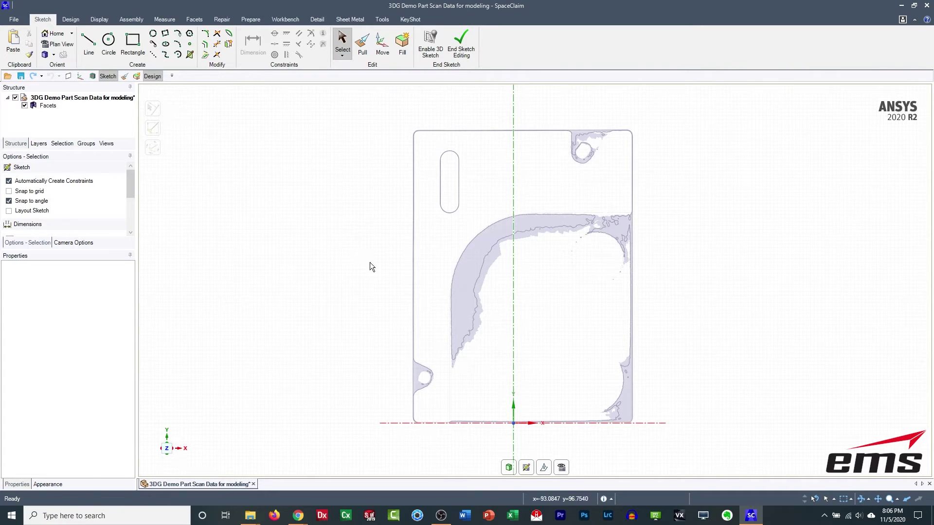
{"action": "middle_click_drag", "start_coordinate": [377, 325], "coordinate": [373, 234]}
{"action": "left_click", "coordinate": [545, 470]}
{"action": "middle_click_drag", "start_coordinate": [541, 337], "coordinate": [541, 292]}
{"action": "mouse_move", "coordinate": [515, 321]}
{"action": "left_mouse_down"}
{"action": "mouse_move", "coordinate": [512, 312]}
{"action": "mouse_move", "coordinate": [510, 341]}
{"action": "left_mouse_up"}
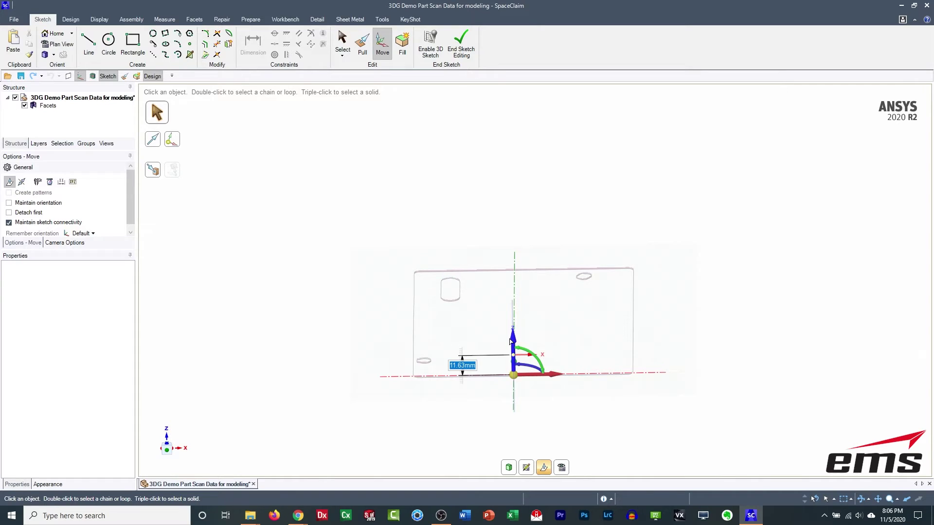
{"action": "left_click", "coordinate": [561, 468]}
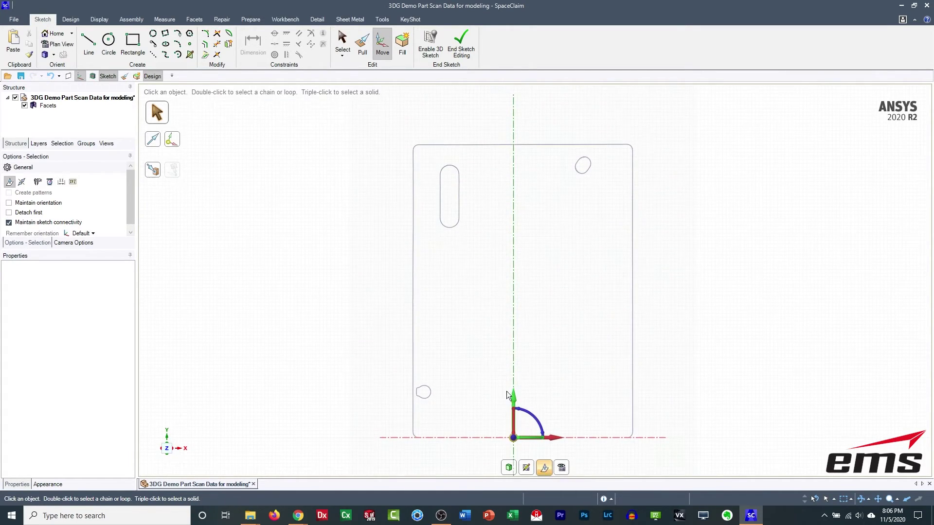
{"action": "key", "text": "Escape"}
{"action": "scroll", "coordinate": [488, 311], "scroll_direction": "down", "scroll_amount": 1}
{"action": "middle_click_drag", "start_coordinate": [492, 308], "coordinate": [480, 273], "text": "shift"}
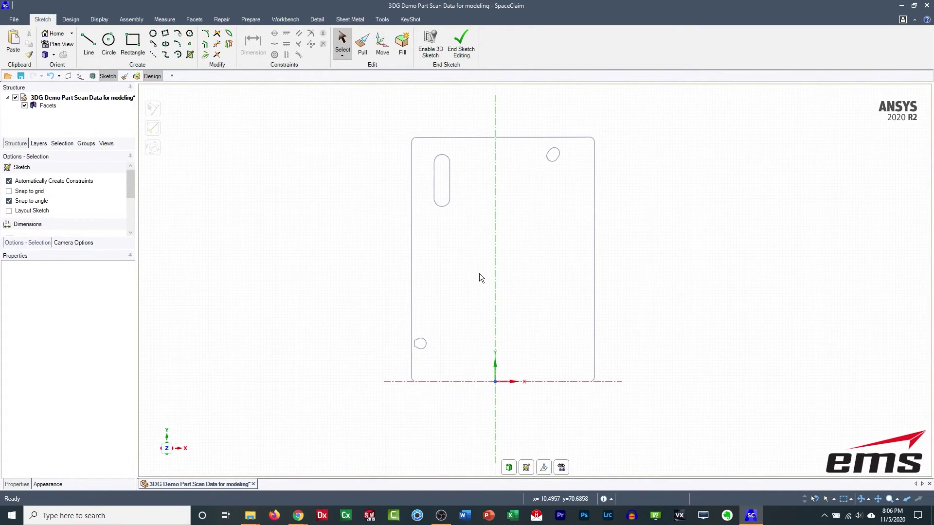
- Sketch a rectangle about 119.6 by 160 mm around the scan's outer outline and finish it as a planar surface
{"action": "left_click", "coordinate": [139, 47]}
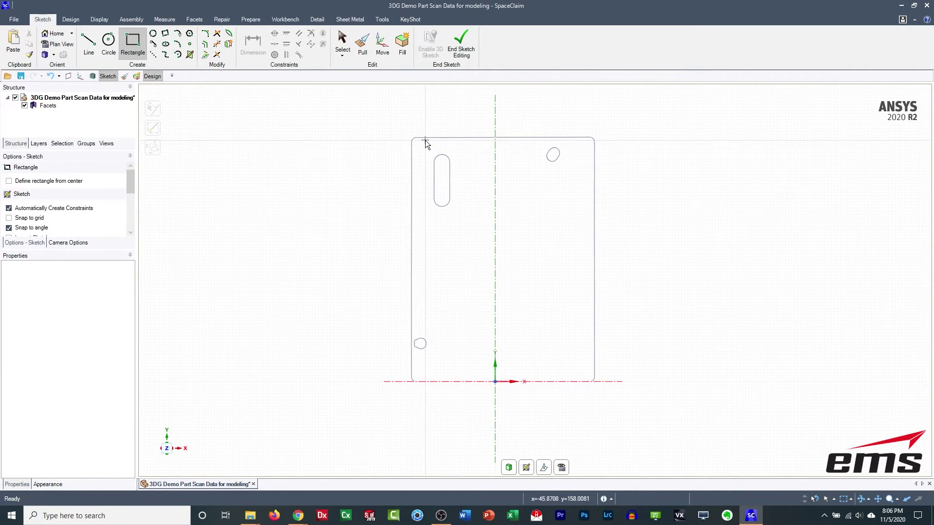
{"action": "scroll", "coordinate": [425, 146], "scroll_direction": "up", "scroll_amount": 5}
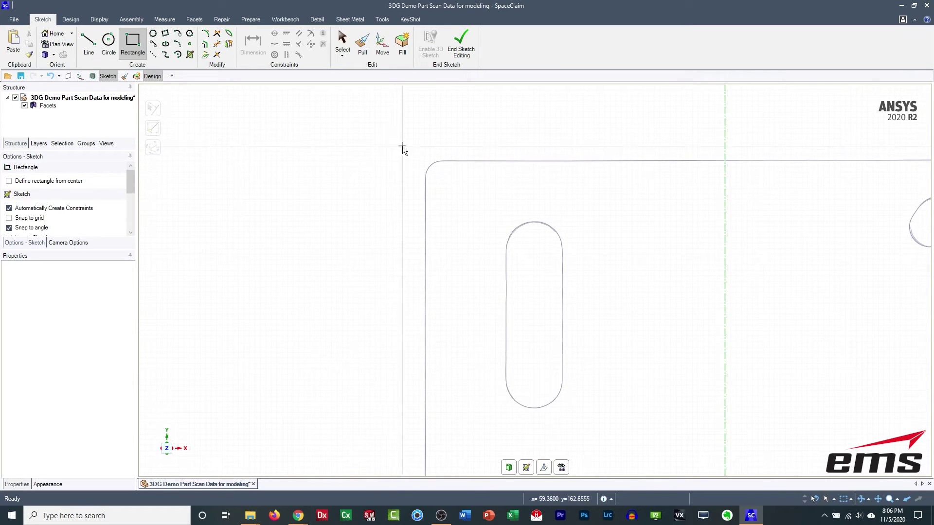
{"action": "left_click", "coordinate": [425, 161]}
{"action": "scroll", "coordinate": [535, 273], "scroll_direction": "up", "scroll_amount": 3}
{"action": "scroll", "coordinate": [483, 285], "scroll_direction": "down", "scroll_amount": 5}
{"action": "middle_click_drag", "start_coordinate": [525, 375], "coordinate": [363, 216], "text": "shift"}
{"action": "middle_click_drag", "start_coordinate": [511, 360], "coordinate": [442, 193], "text": "shift"}
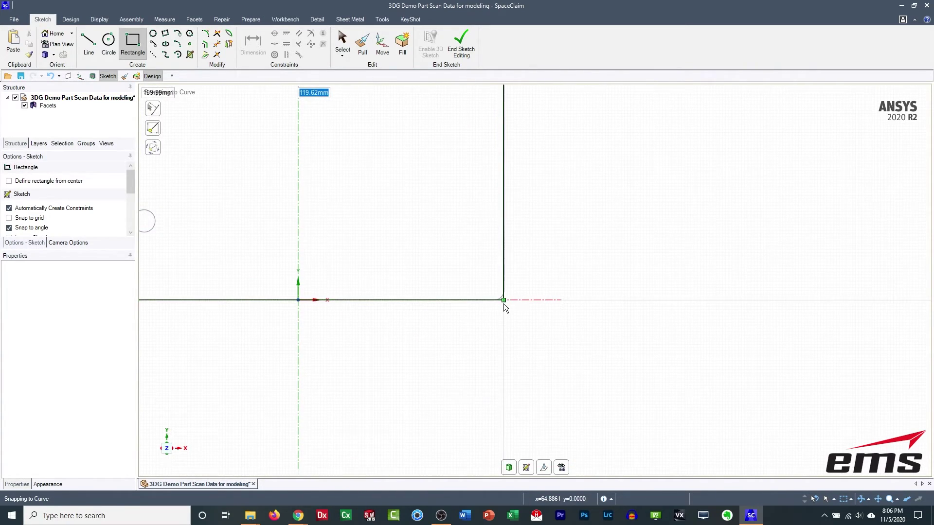
{"action": "left_click", "coordinate": [504, 304]}
{"action": "scroll", "coordinate": [457, 311], "scroll_direction": "down", "scroll_amount": 4}
{"action": "scroll", "coordinate": [456, 311], "scroll_direction": "down", "scroll_amount": 3}
{"action": "middle_click_drag", "start_coordinate": [421, 247], "coordinate": [496, 232], "text": "shift"}
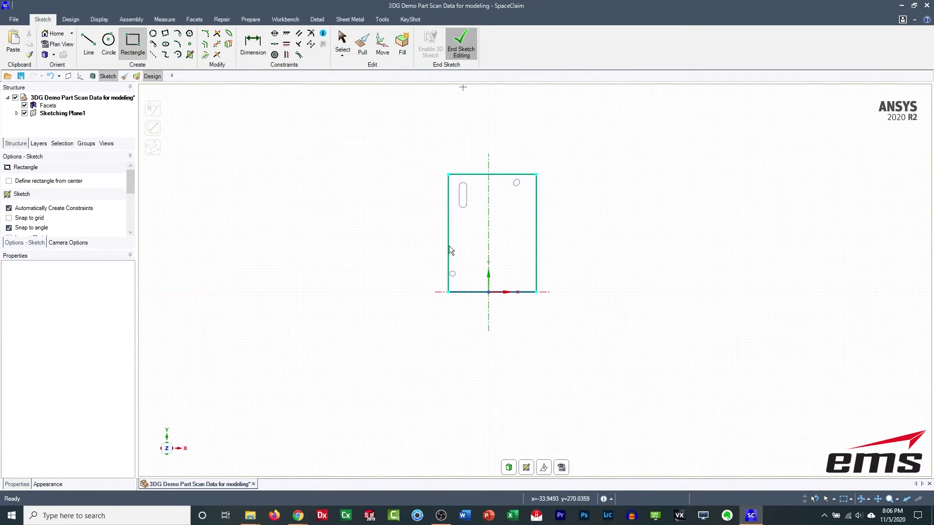
{"action": "key", "text": "p"}
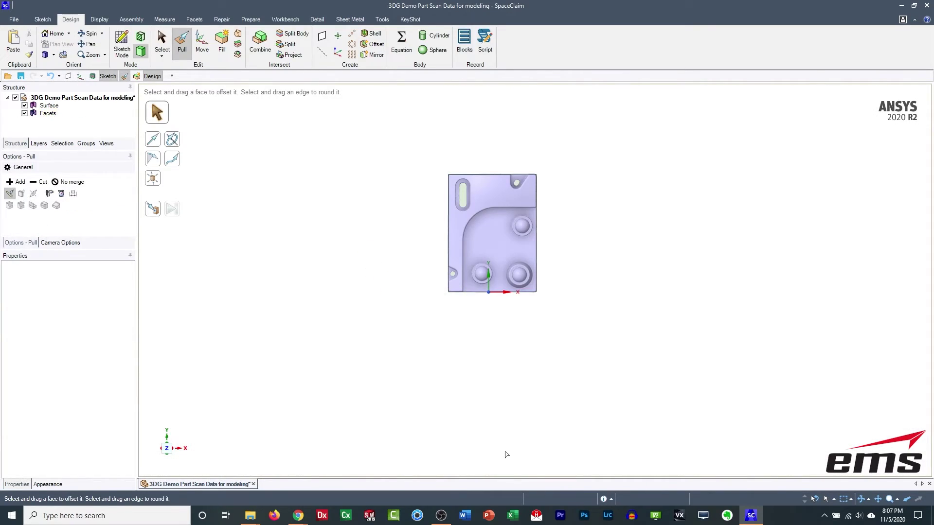
- Hide the scan facets to examine the rectangular surface on its own, and show them again
{"action": "scroll", "coordinate": [506, 236], "scroll_direction": "up", "scroll_amount": 4}
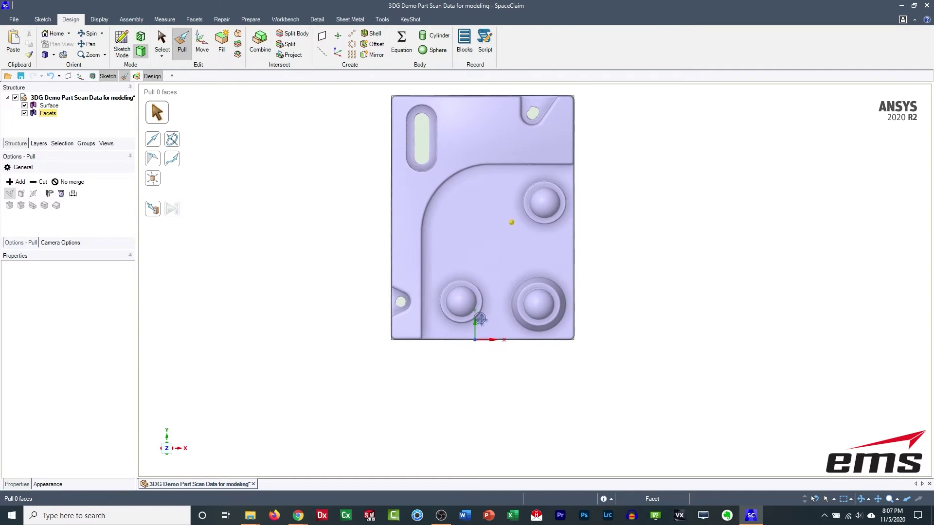
{"action": "middle_click_drag", "start_coordinate": [481, 318], "coordinate": [486, 257], "text": "shift"}
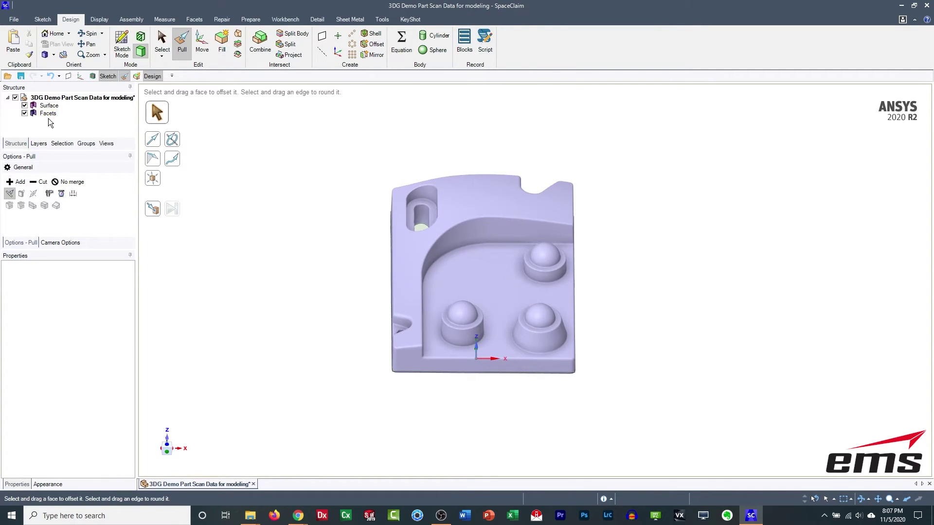
{"action": "left_click_drag", "start_coordinate": [52, 154], "coordinate": [53, 209]}
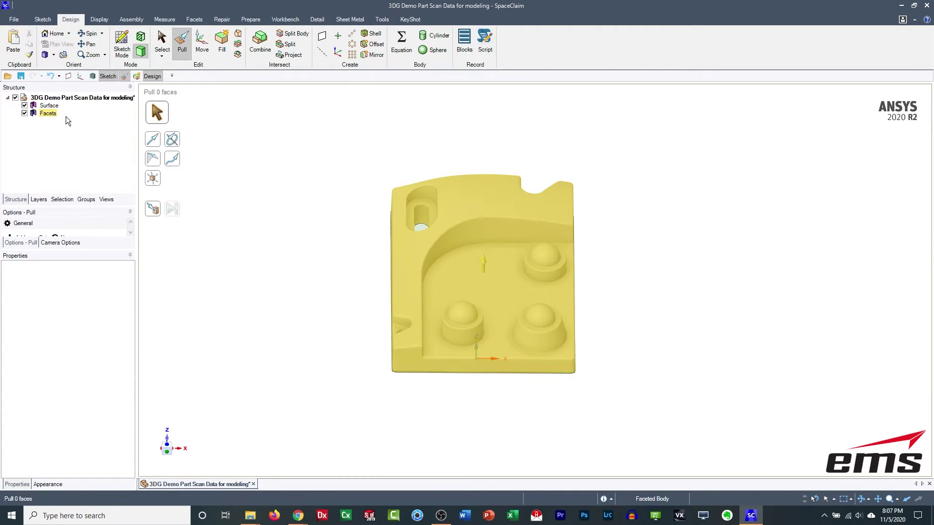
{"action": "left_click", "coordinate": [24, 113]}
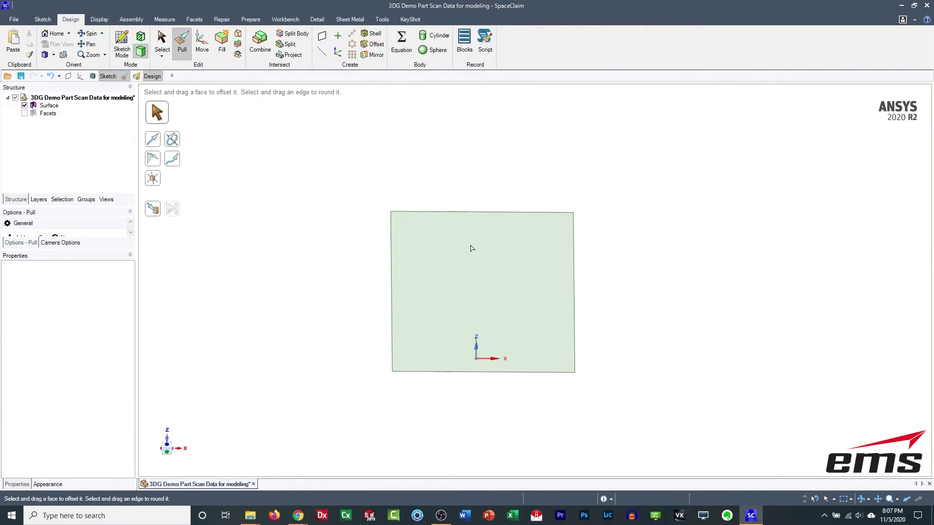
{"action": "left_click", "coordinate": [482, 292]}
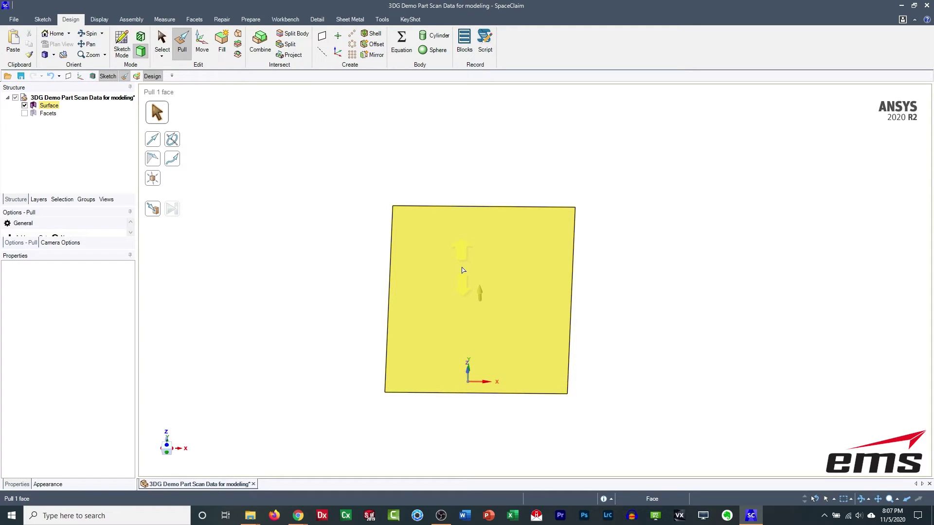
{"action": "middle_click_drag", "start_coordinate": [462, 267], "coordinate": [485, 242], "text": "shift"}
{"action": "left_click", "coordinate": [348, 252]}
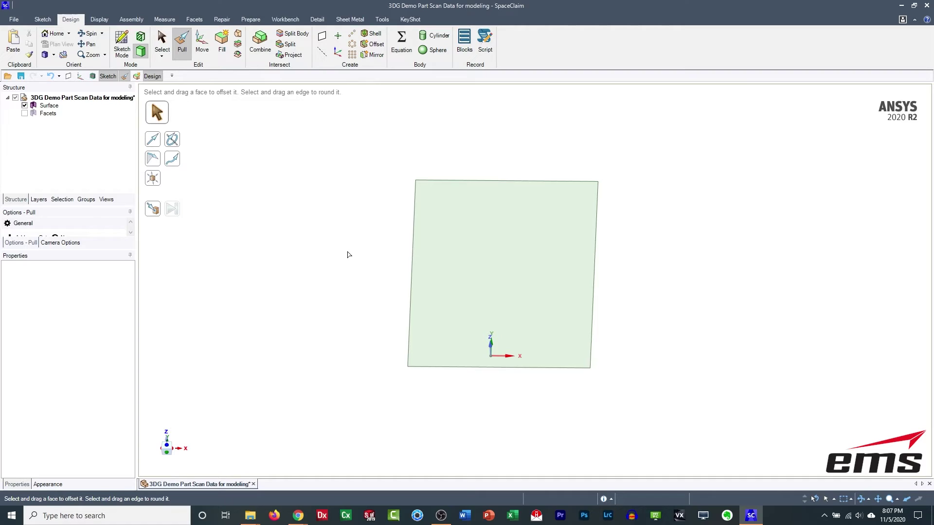
{"action": "left_click", "coordinate": [24, 113]}
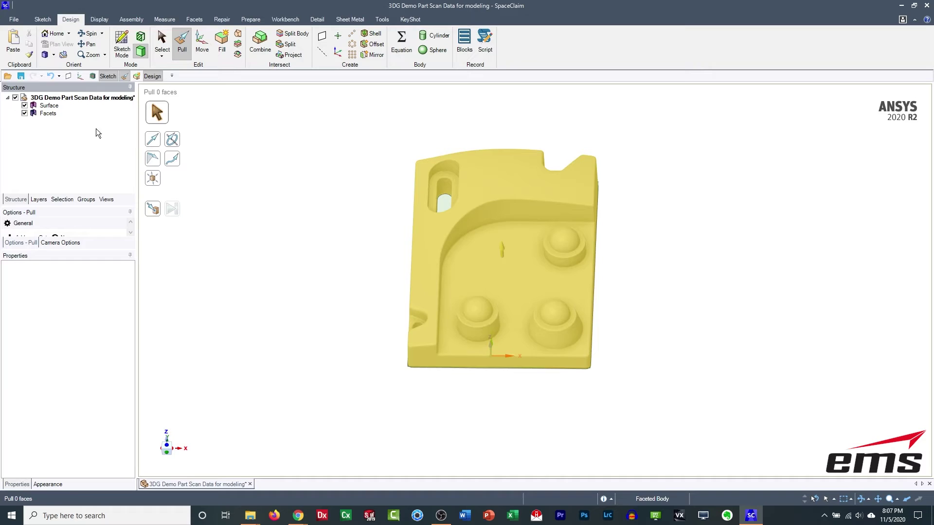
- Move the rectangular surface about 1.07 mm along Z to line up with the underside of the scan
{"action": "mouse_move", "coordinate": [469, 415]}
{"action": "middle_mouse_down"}
{"action": "mouse_move", "coordinate": [440, 381]}
{"action": "mouse_move", "coordinate": [677, 290]}
{"action": "mouse_move", "coordinate": [763, 307]}
{"action": "mouse_move", "coordinate": [772, 319]}
{"action": "mouse_move", "coordinate": [778, 305]}
{"action": "middle_mouse_up"}
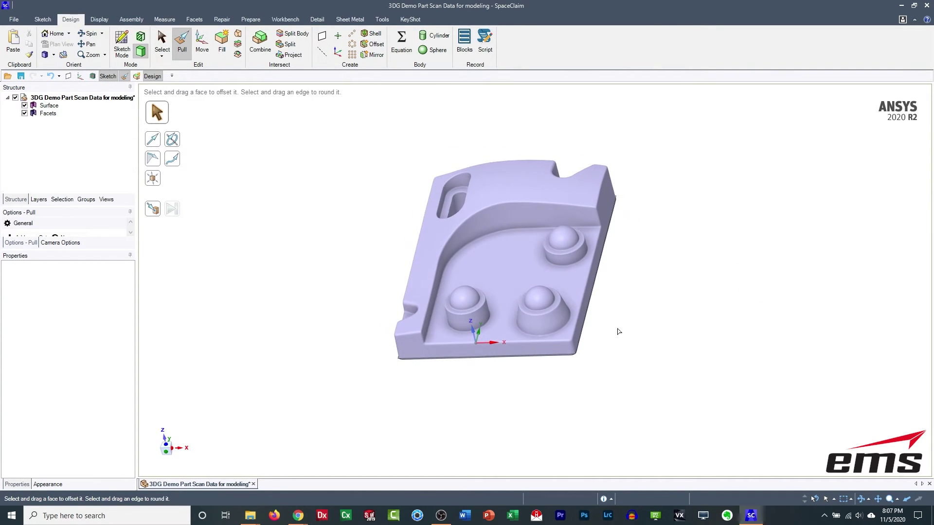
{"action": "mouse_move", "coordinate": [485, 218]}
{"action": "middle_mouse_down"}
{"action": "mouse_move", "coordinate": [498, 196]}
{"action": "mouse_move", "coordinate": [494, 228]}
{"action": "mouse_move", "coordinate": [507, 243]}
{"action": "middle_mouse_up"}
{"action": "scroll", "coordinate": [499, 196], "scroll_direction": "up", "scroll_amount": 5}
{"action": "scroll", "coordinate": [508, 246], "scroll_direction": "down", "scroll_amount": 3}
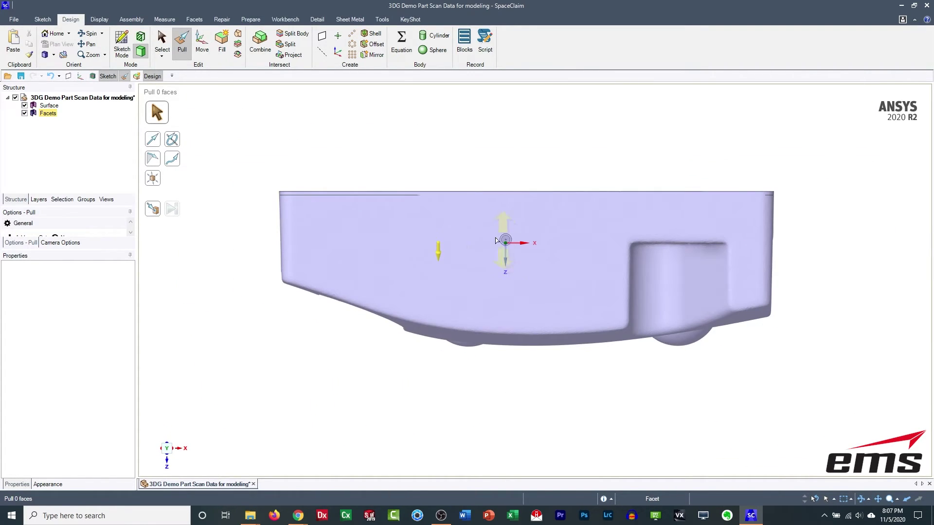
{"action": "left_click", "coordinate": [384, 196]}
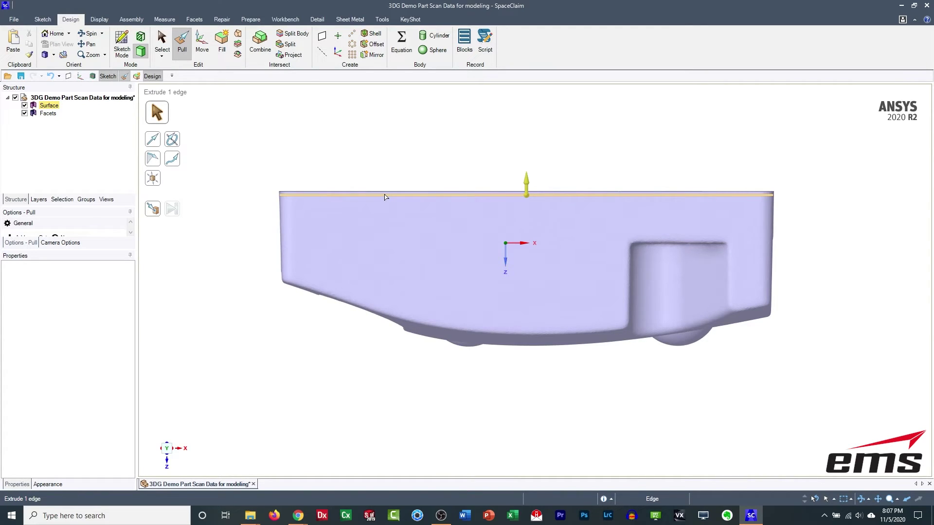
{"action": "key", "text": "Escape"}
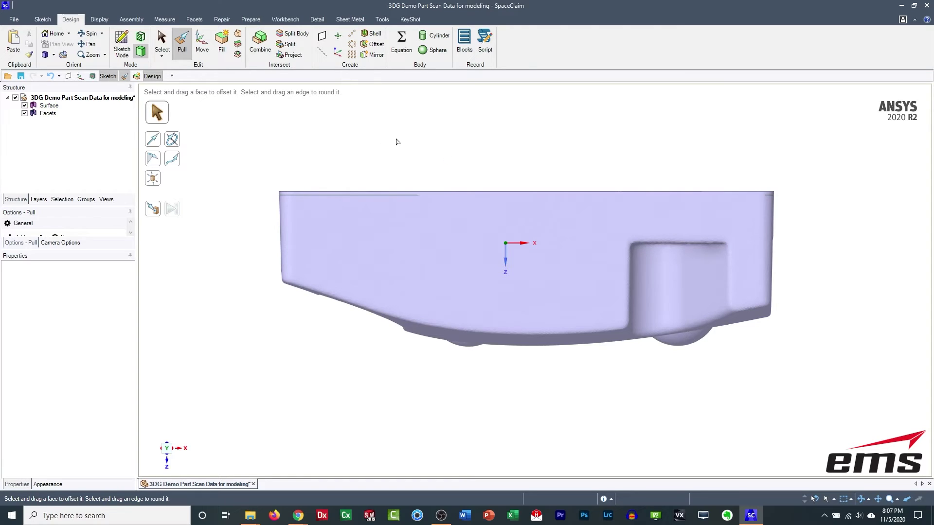
{"action": "left_click", "coordinate": [202, 44]}
{"action": "middle_click_drag", "start_coordinate": [394, 131], "coordinate": [434, 164]}
{"action": "left_click", "coordinate": [446, 195]}
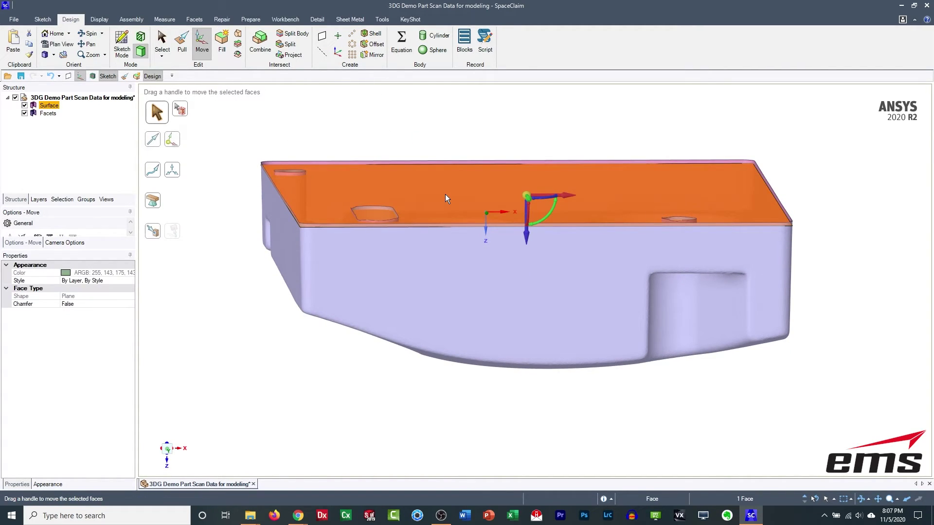
{"action": "key", "text": "ctrl+5"}
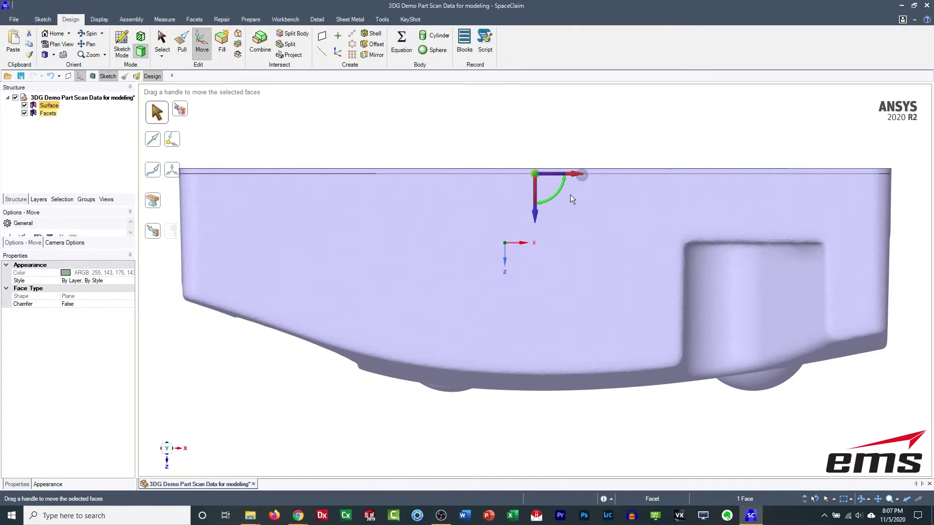
{"action": "left_click_drag", "start_coordinate": [536, 219], "coordinate": [537, 214]}
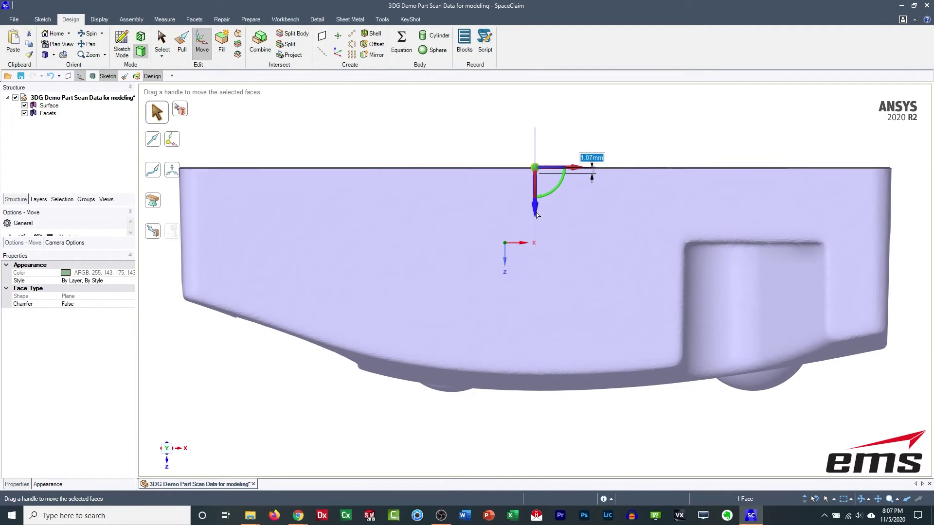
{"action": "left_click", "coordinate": [480, 138]}
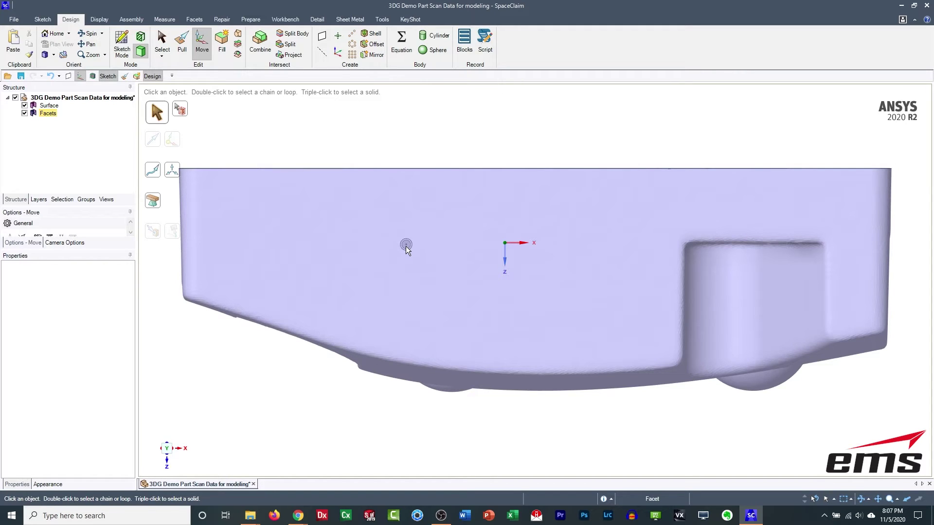
- Fit a spline surface to the facets of the scan's upper curved face and hide the fitted surface
{"action": "mouse_move", "coordinate": [434, 179]}
{"action": "middle_mouse_down"}
{"action": "mouse_move", "coordinate": [509, 236]}
{"action": "mouse_move", "coordinate": [487, 217]}
{"action": "mouse_move", "coordinate": [483, 232]}
{"action": "mouse_move", "coordinate": [486, 200]}
{"action": "mouse_move", "coordinate": [466, 327]}
{"action": "mouse_move", "coordinate": [525, 193]}
{"action": "middle_mouse_up"}
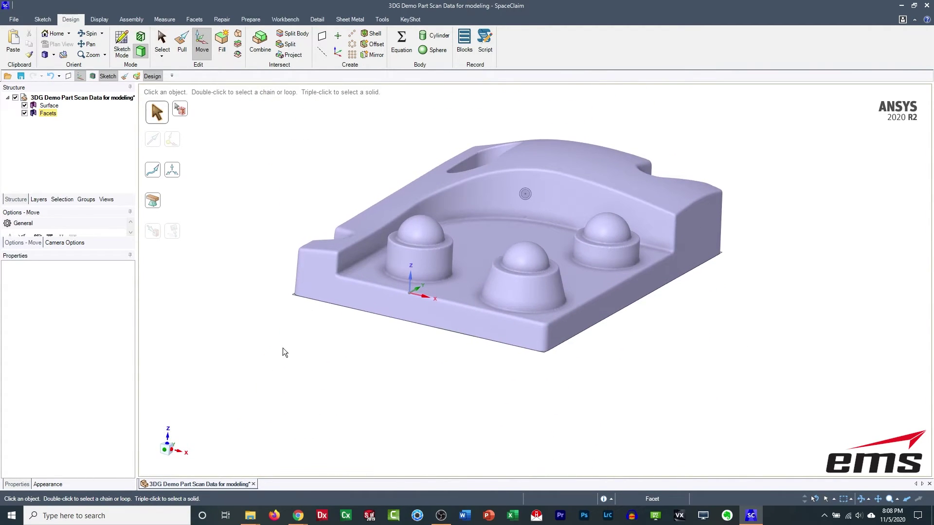
{"action": "mouse_move", "coordinate": [317, 403]}
{"action": "middle_mouse_down"}
{"action": "mouse_move", "coordinate": [575, 392]}
{"action": "mouse_move", "coordinate": [617, 152]}
{"action": "middle_mouse_up"}
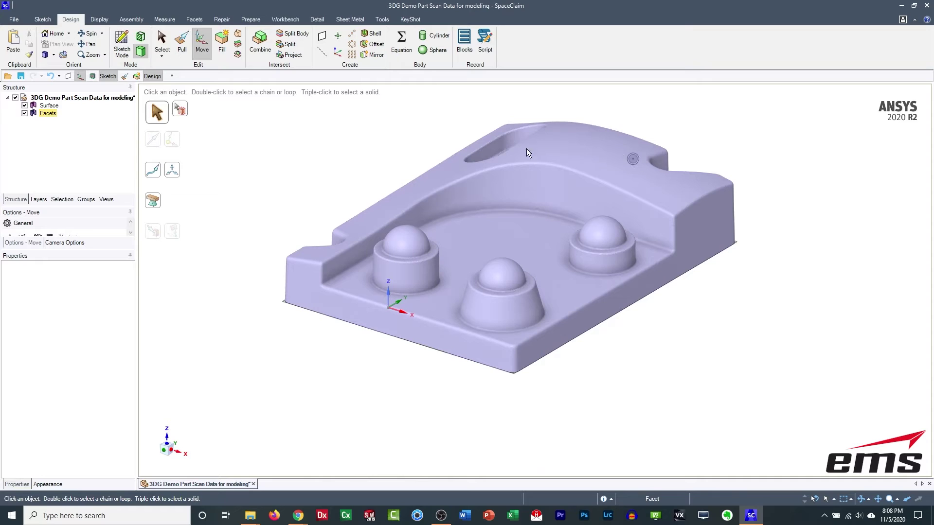
{"action": "mouse_move", "coordinate": [590, 302]}
{"action": "middle_mouse_down"}
{"action": "mouse_move", "coordinate": [561, 311]}
{"action": "mouse_move", "coordinate": [608, 339]}
{"action": "mouse_move", "coordinate": [594, 379]}
{"action": "mouse_move", "coordinate": [600, 150]}
{"action": "middle_mouse_up"}
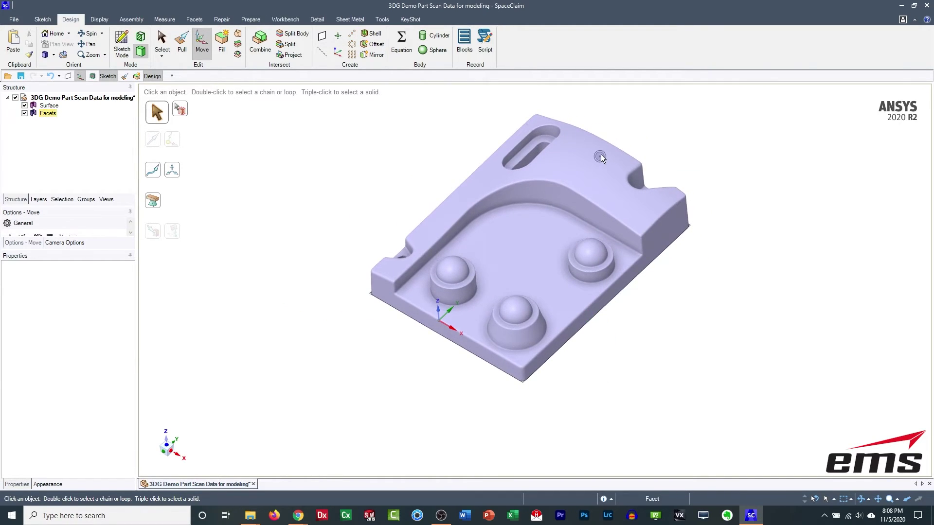
{"action": "left_click", "coordinate": [575, 168]}
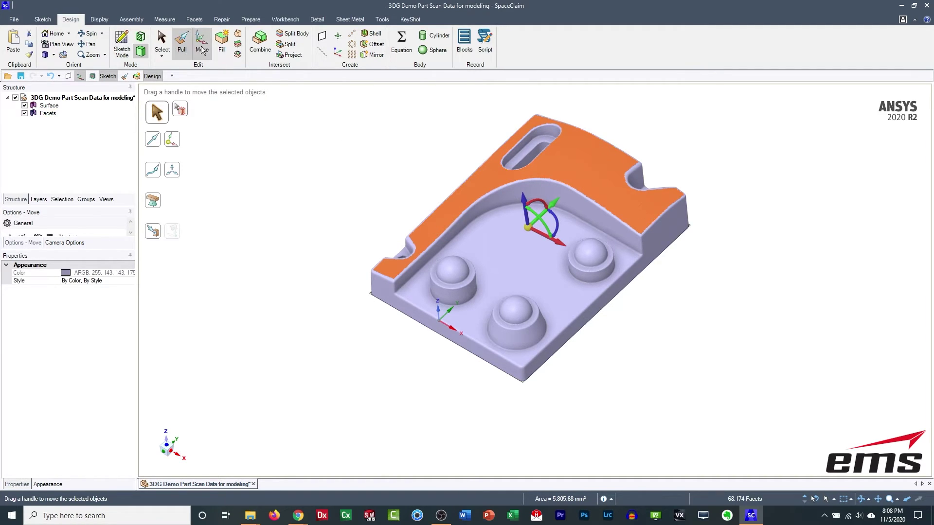
{"action": "left_click", "coordinate": [382, 20]}
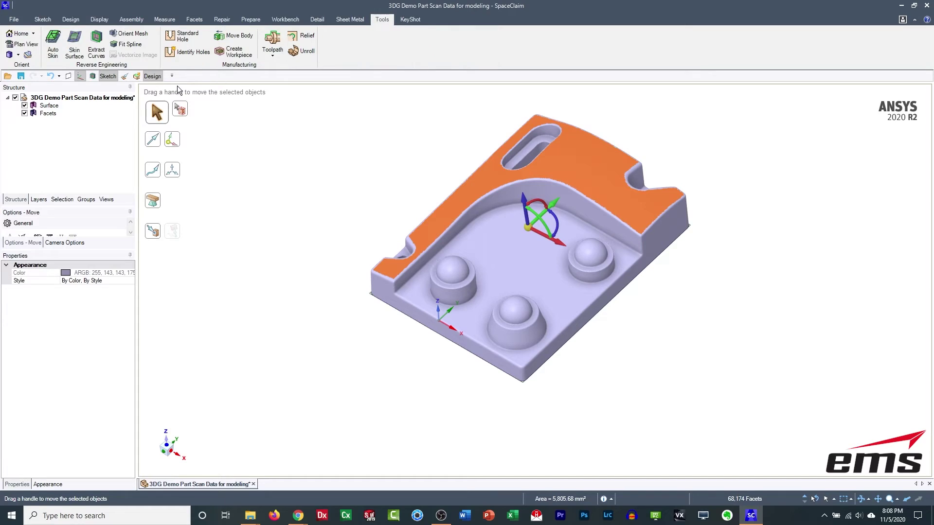
{"action": "left_click", "coordinate": [129, 47]}
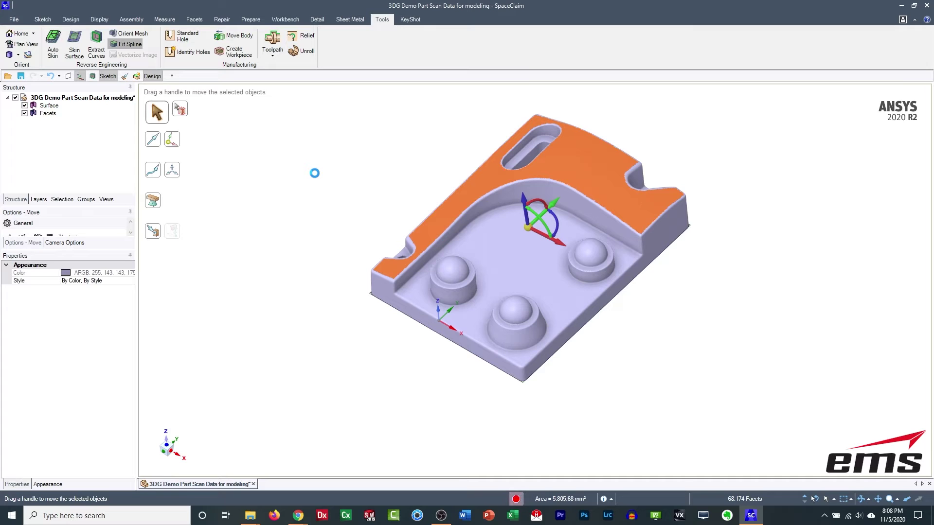
{"action": "middle_click_drag", "start_coordinate": [314, 174], "coordinate": [304, 207]}
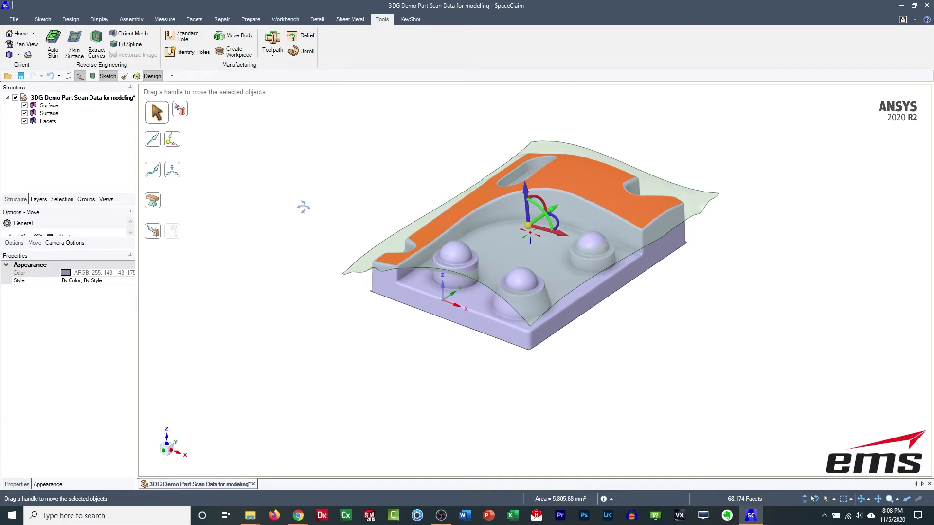
{"action": "left_click", "coordinate": [24, 113]}
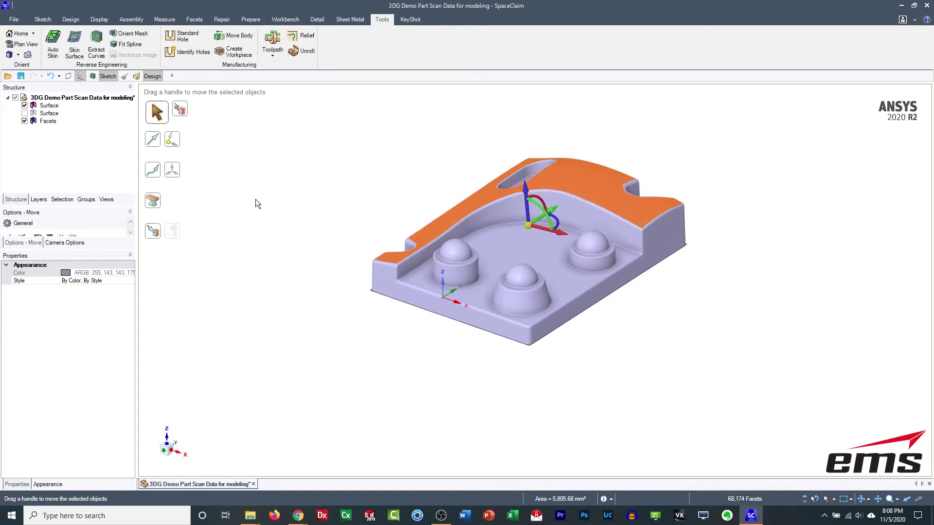
- Pull the rectangular base surface upward about 40 mm to form a solid block over the scan
{"action": "left_click", "coordinate": [352, 323]}
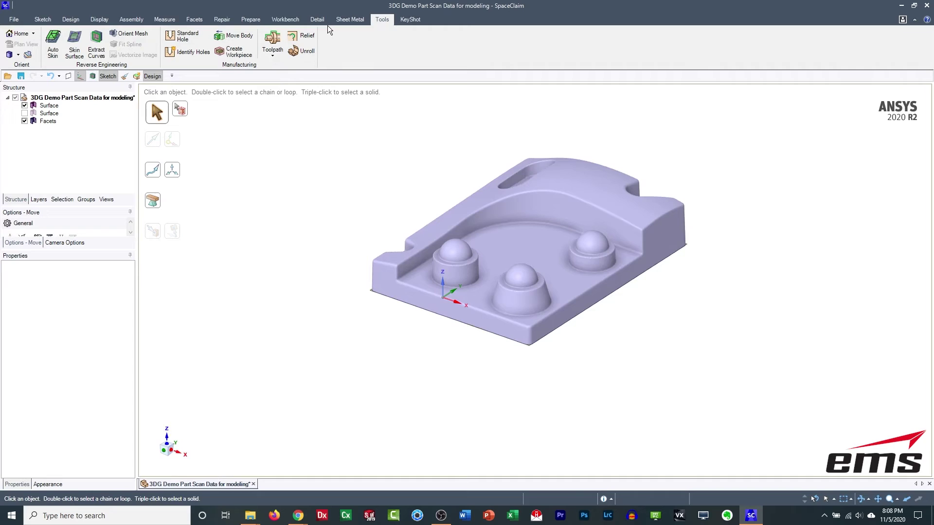
{"action": "left_click", "coordinate": [78, 19]}
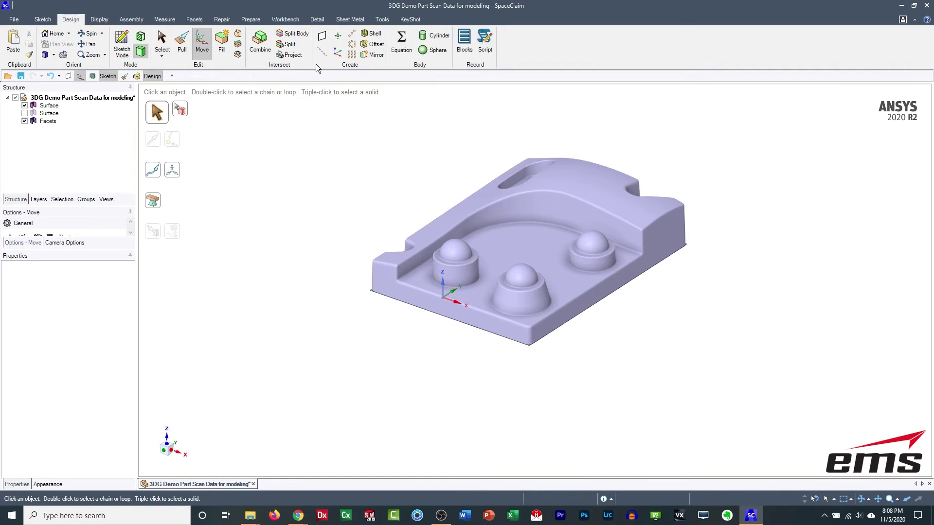
{"action": "left_click", "coordinate": [181, 46]}
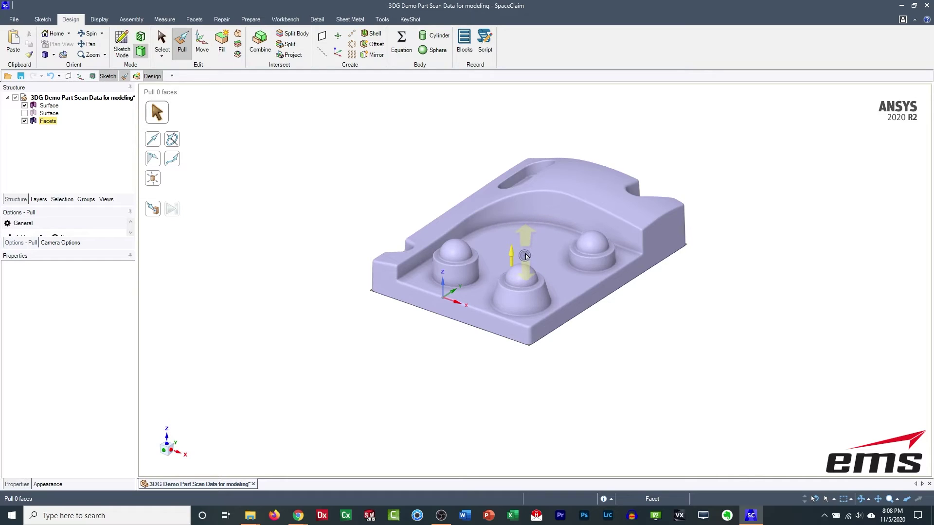
{"action": "left_click", "coordinate": [526, 257]}
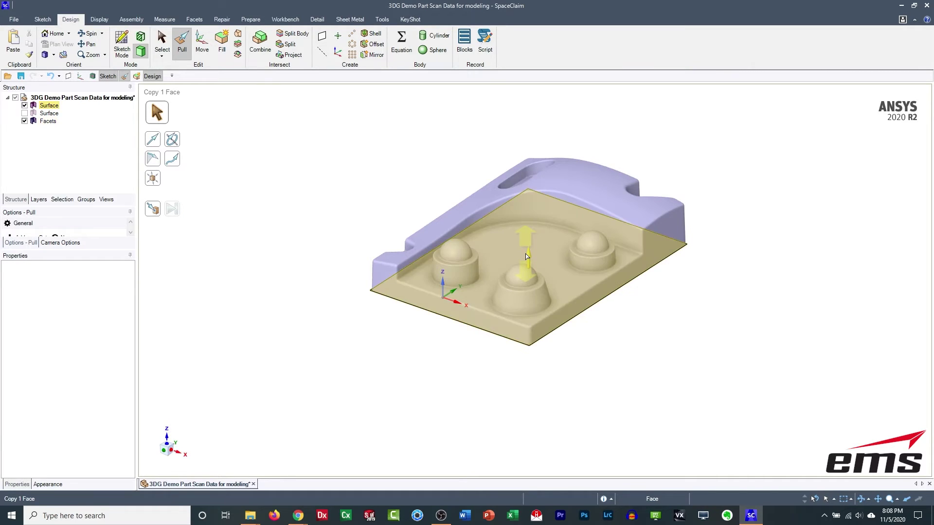
{"action": "left_click", "coordinate": [526, 257]}
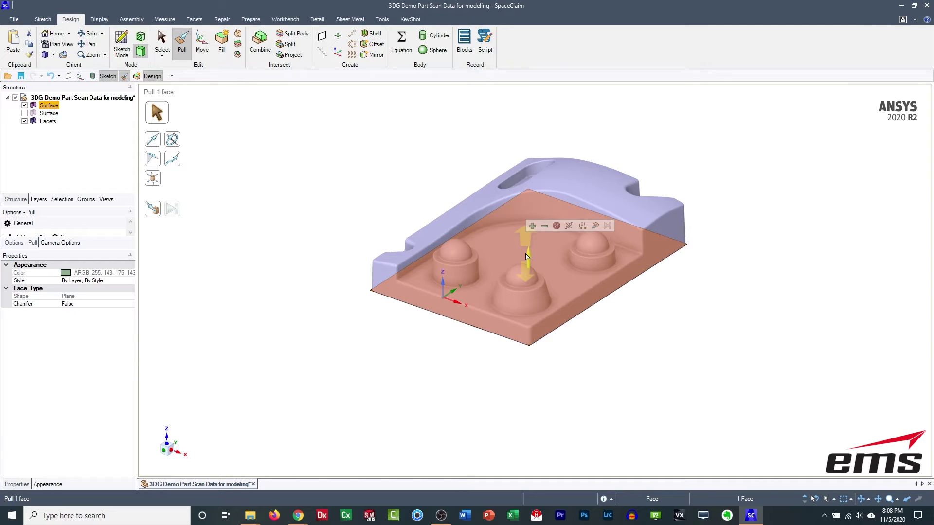
{"action": "left_click_drag", "start_coordinate": [526, 257], "coordinate": [676, 300]}
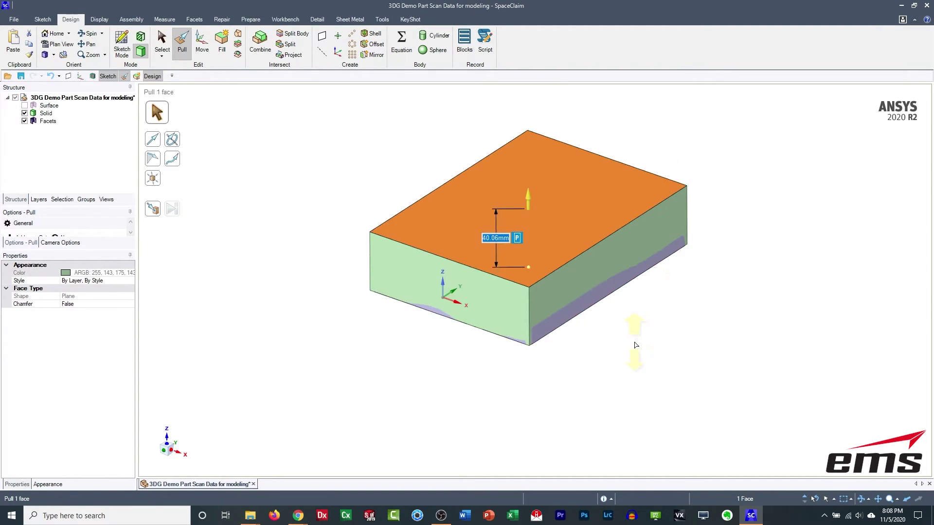
{"action": "left_click", "coordinate": [590, 371]}
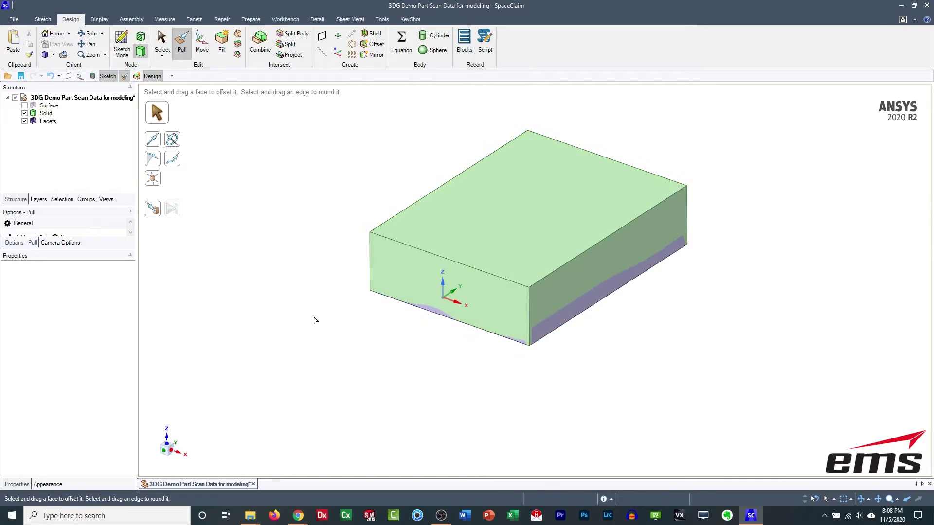
{"action": "middle_click_drag", "start_coordinate": [664, 332], "coordinate": [645, 391]}
{"action": "left_click", "coordinate": [502, 229]}
{"action": "left_click", "coordinate": [490, 237]}
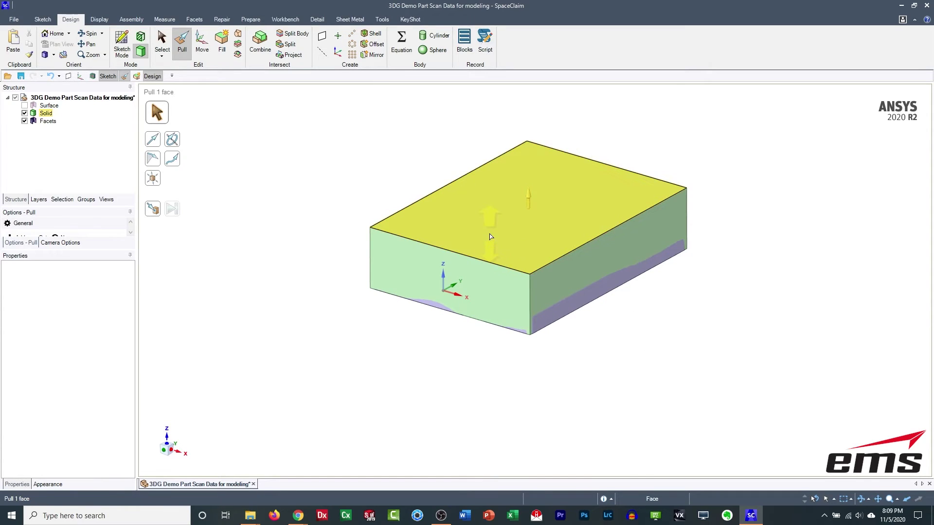
{"action": "key", "text": "Escape"}
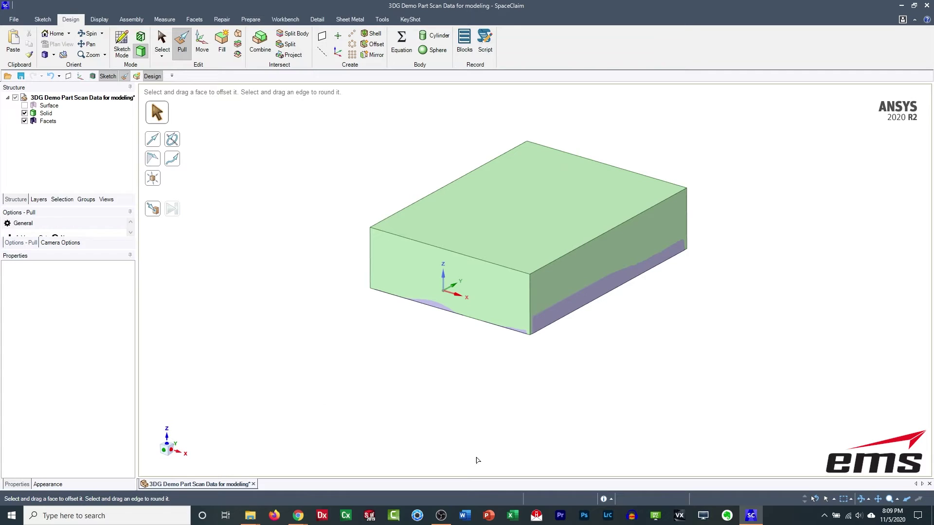
- Pivot the block's four upper edges inward by 0.2 mm to start a draft on the side walls
{"action": "left_click", "coordinate": [595, 243]}
{"action": "double_click", "coordinate": [595, 242]}
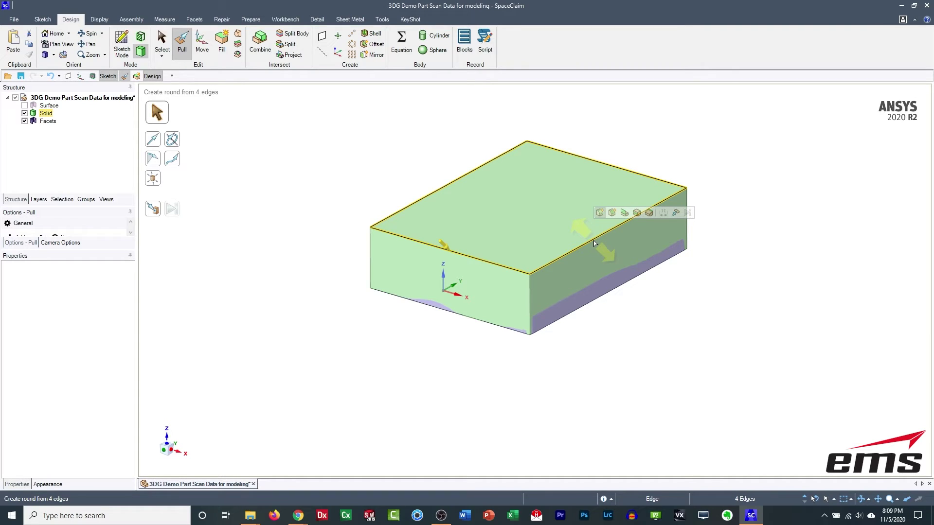
{"action": "left_click", "coordinate": [648, 213]}
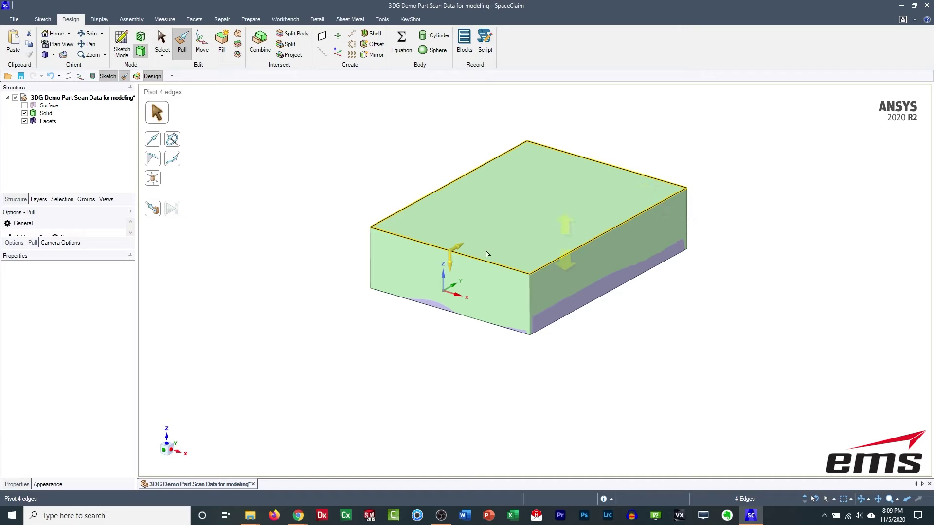
{"action": "left_click_drag", "start_coordinate": [456, 251], "coordinate": [457, 250]}
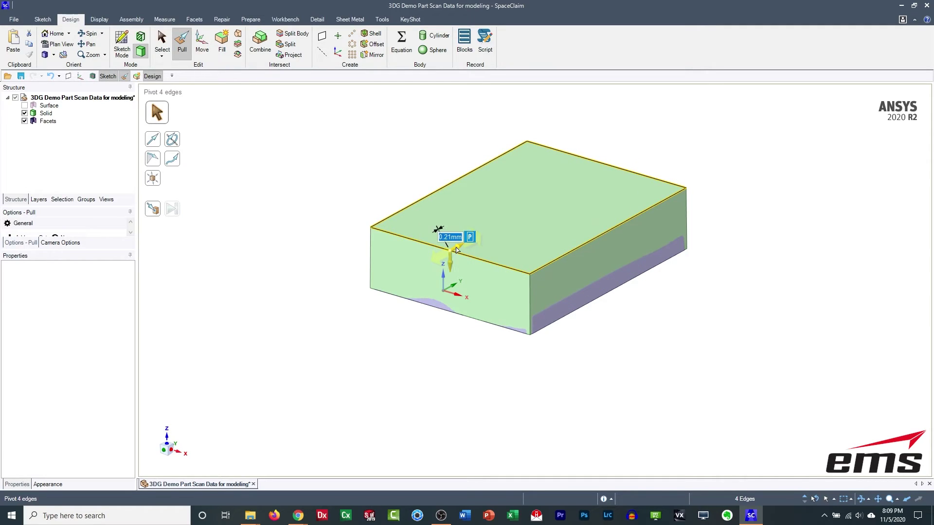
{"action": "type", "text": ".2"}
{"action": "key", "text": "Return"}
{"action": "left_click", "coordinate": [265, 217]}
- Compare the side walls with the scan and pivot the block's four upper edges further inward to match the scanned draft
{"action": "middle_click_drag", "start_coordinate": [429, 378], "coordinate": [467, 317]}
{"action": "key", "text": "v"}
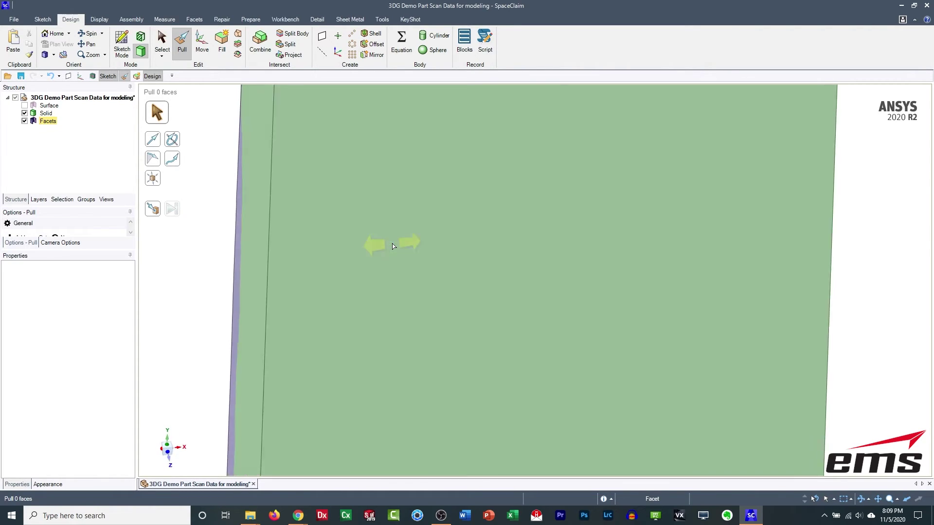
{"action": "left_click", "coordinate": [418, 307]}
{"action": "scroll", "coordinate": [418, 307], "scroll_direction": "down", "scroll_amount": 3}
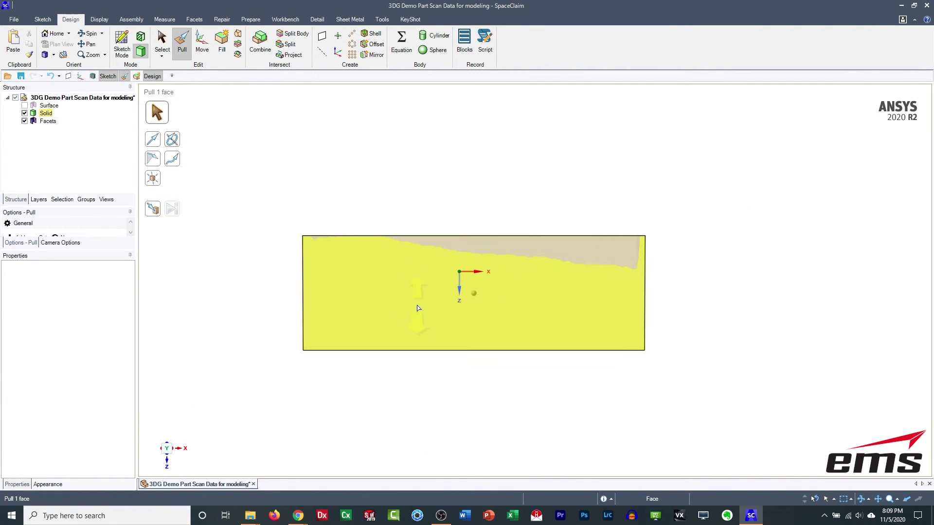
{"action": "key", "text": "h"}
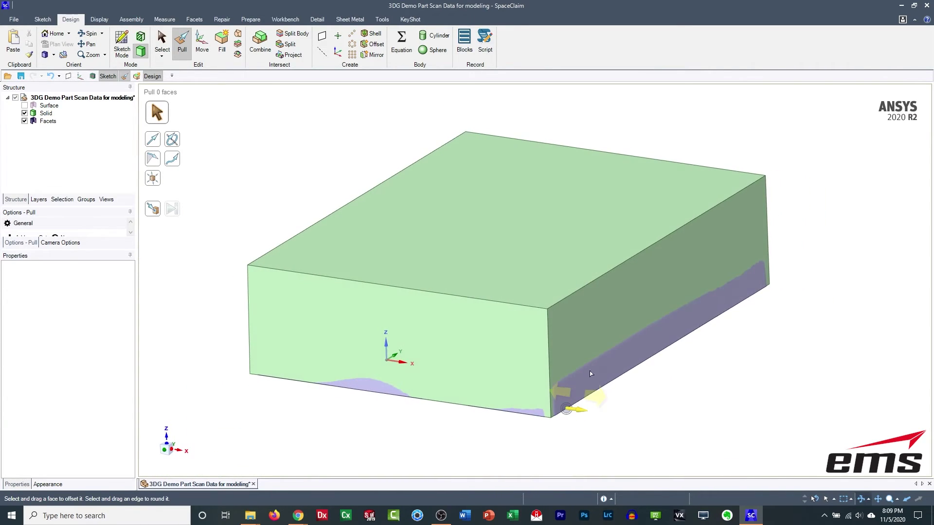
{"action": "left_click", "coordinate": [618, 271]}
{"action": "double_click", "coordinate": [619, 269]}
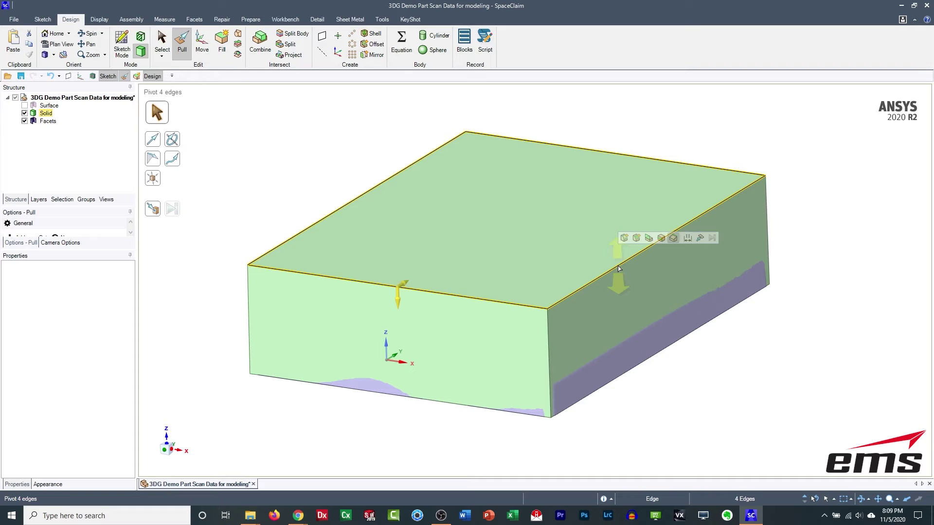
{"action": "left_click_drag", "start_coordinate": [404, 287], "coordinate": [404, 284]}
{"action": "left_click", "coordinate": [626, 434]}
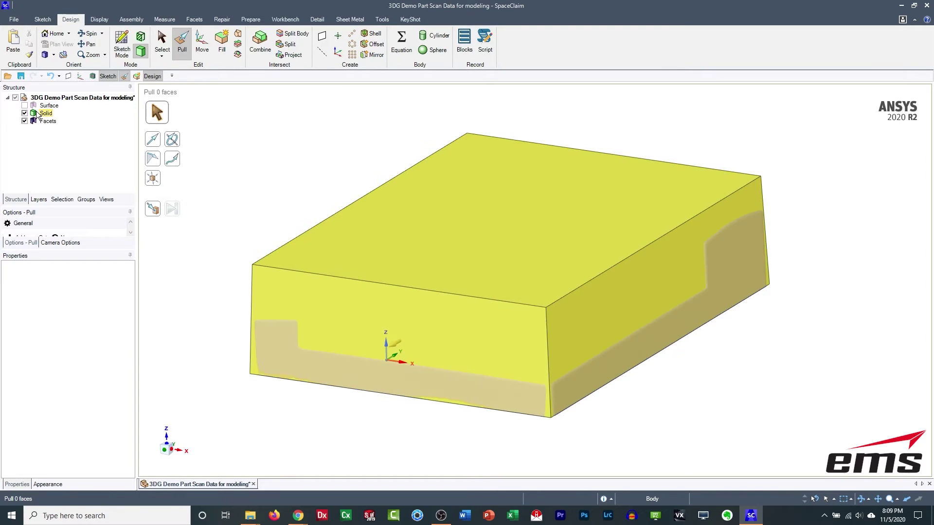
- Show the fitted spline surface, pull the block's upper face to end on it, and hide the surface again
{"action": "left_click", "coordinate": [24, 105]}
{"action": "left_click", "coordinate": [479, 238]}
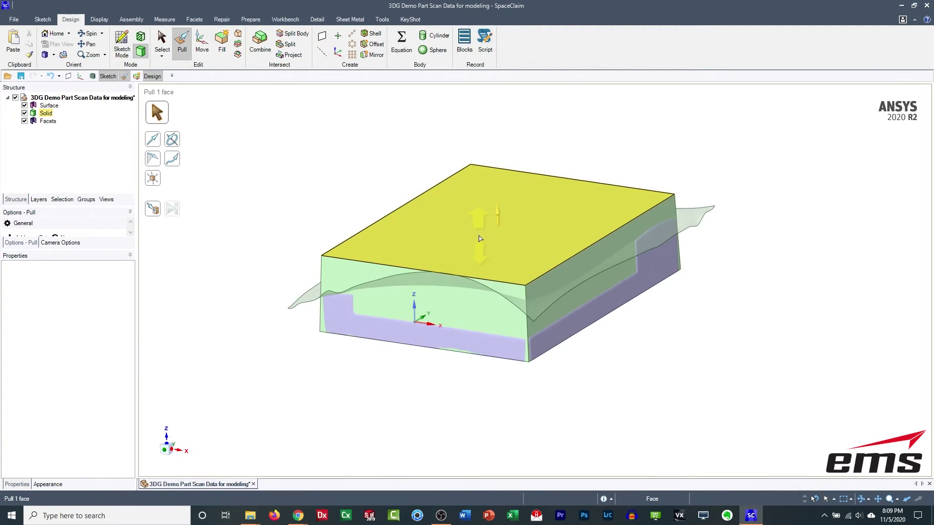
{"action": "middle_click_drag", "start_coordinate": [479, 238], "coordinate": [442, 221]}
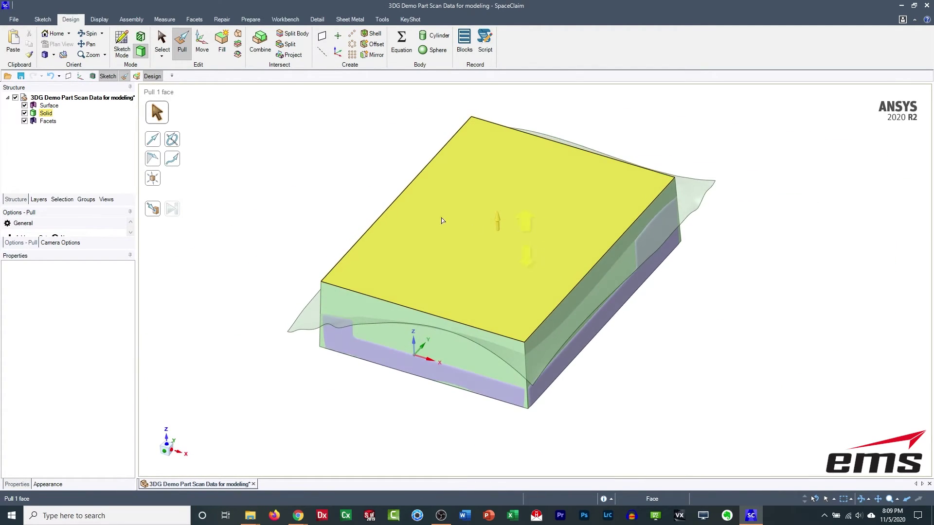
{"action": "left_click", "coordinate": [342, 96]}
{"action": "left_click", "coordinate": [424, 194]}
{"action": "left_click", "coordinate": [429, 196]}
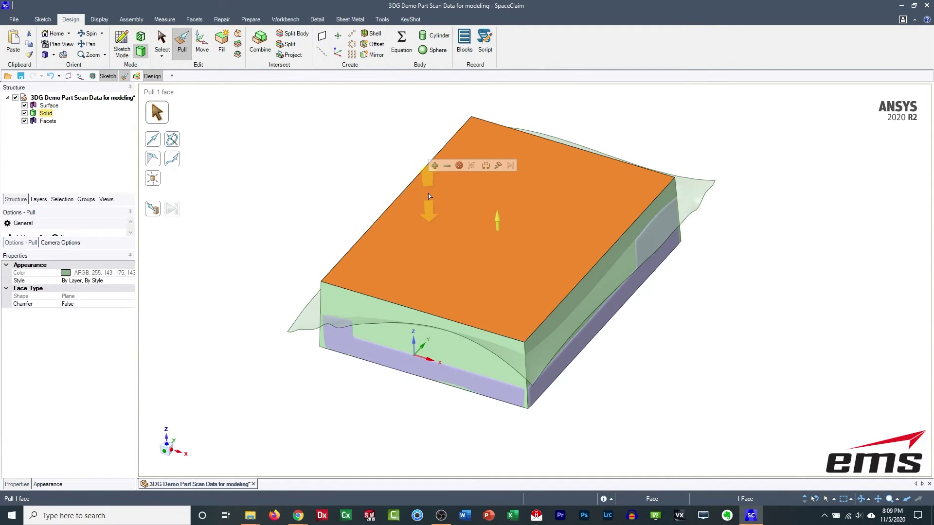
{"action": "key", "text": "u"}
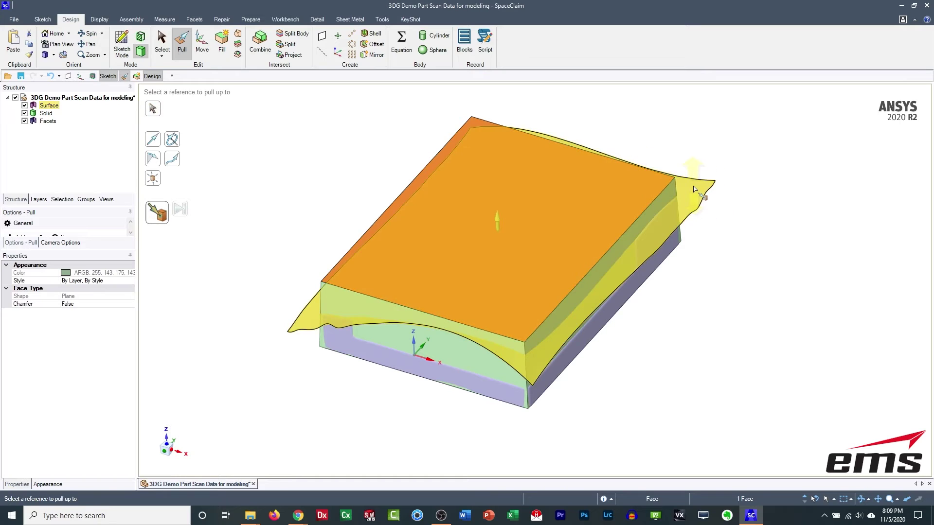
{"action": "left_click", "coordinate": [694, 189]}
{"action": "left_click", "coordinate": [300, 162]}
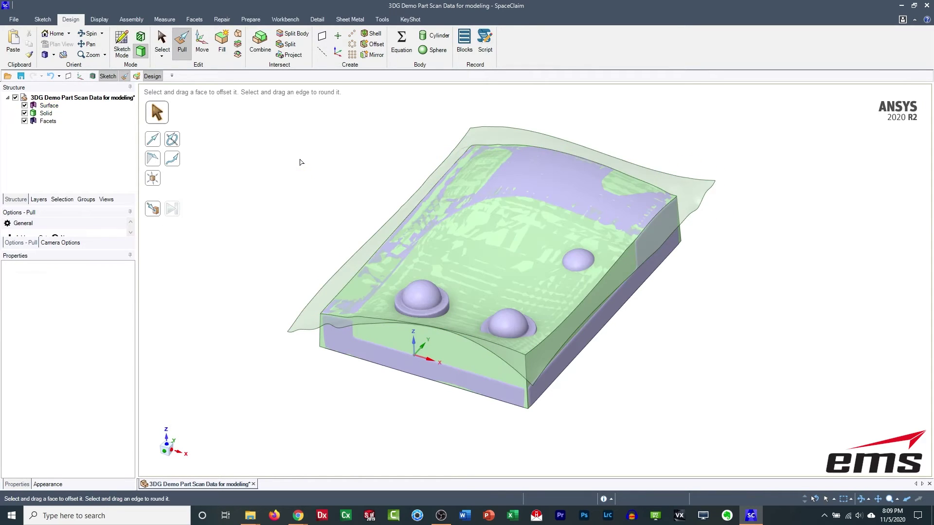
{"action": "left_click", "coordinate": [25, 105]}
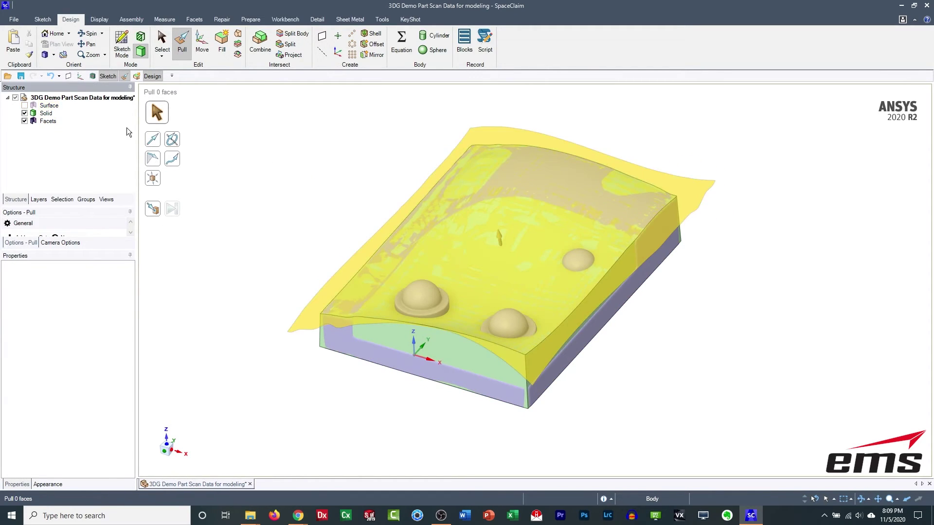
- Examine how the drafted, curved-top solid fits the scan from all sides, including the underside
{"action": "middle_click_drag", "start_coordinate": [596, 419], "coordinate": [423, 325]}
{"action": "left_click", "coordinate": [582, 306]}
{"action": "middle_click_drag", "start_coordinate": [582, 305], "coordinate": [709, 405]}
{"action": "left_click", "coordinate": [653, 393]}
{"action": "middle_click_drag", "start_coordinate": [653, 393], "coordinate": [601, 336], "text": "ctrl"}
{"action": "left_click", "coordinate": [553, 337]}
{"action": "middle_click_drag", "start_coordinate": [440, 161], "coordinate": [410, 175]}
{"action": "left_click", "coordinate": [414, 193]}
{"action": "left_click", "coordinate": [463, 236]}
{"action": "middle_click_drag", "start_coordinate": [463, 236], "coordinate": [550, 194], "text": "ctrl"}
{"action": "left_click", "coordinate": [586, 208]}
{"action": "left_click", "coordinate": [527, 246]}
{"action": "left_click", "coordinate": [587, 189]}
{"action": "left_click", "coordinate": [106, 143]}
{"action": "left_click", "coordinate": [524, 374]}
{"action": "left_click", "coordinate": [589, 299]}
{"action": "left_click", "coordinate": [598, 410]}
{"action": "middle_click_drag", "start_coordinate": [597, 410], "coordinate": [602, 222]}
{"action": "left_click", "coordinate": [526, 418]}
{"action": "middle_click_drag", "start_coordinate": [527, 418], "coordinate": [537, 299], "text": "shift"}
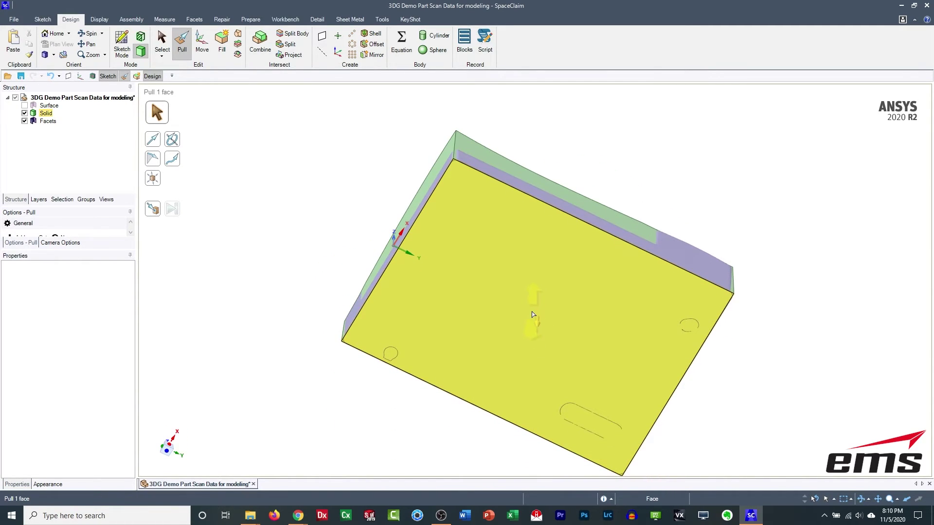
- Start a sketch on the solid's underside, hide the solid, and raise the sketch plane to section the scan through its pocket, viewed in plan
{"action": "left_click", "coordinate": [532, 315]}
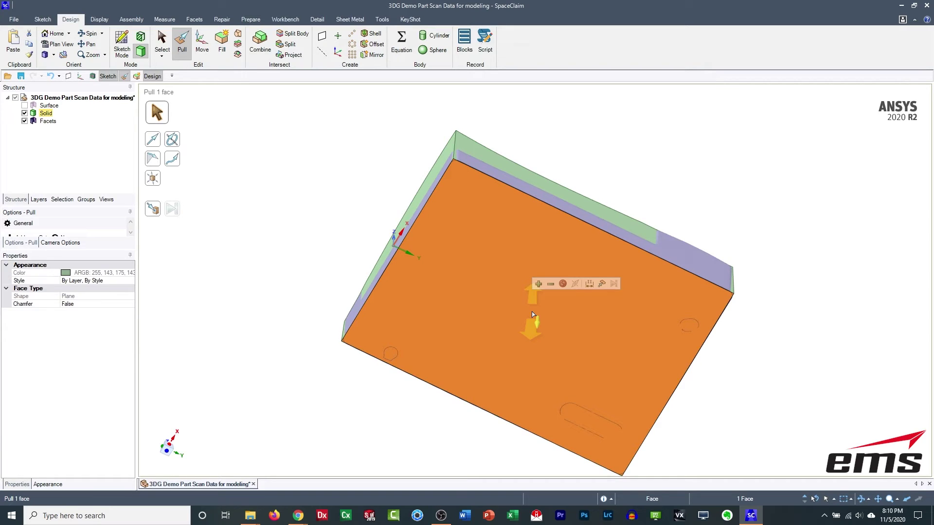
{"action": "key", "text": "k"}
{"action": "left_click", "coordinate": [532, 315]}
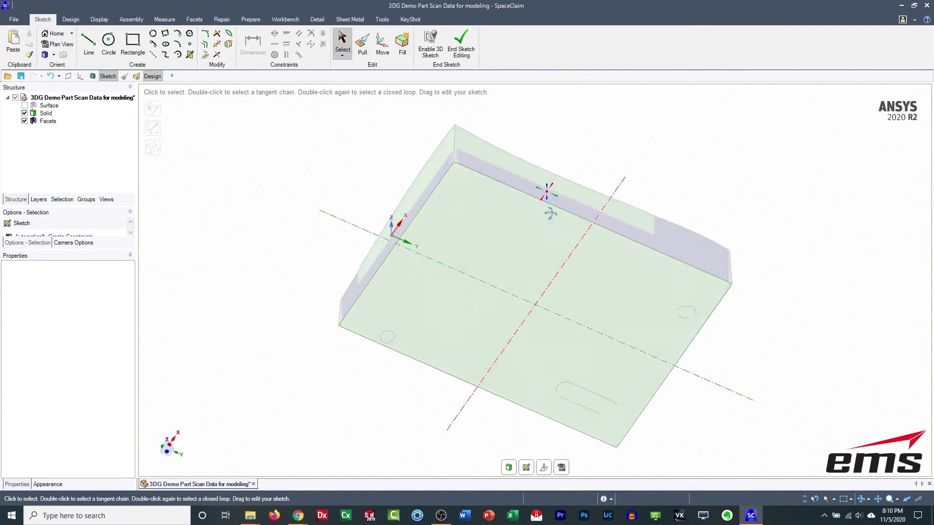
{"action": "middle_click_drag", "start_coordinate": [553, 215], "coordinate": [551, 295], "text": "shift"}
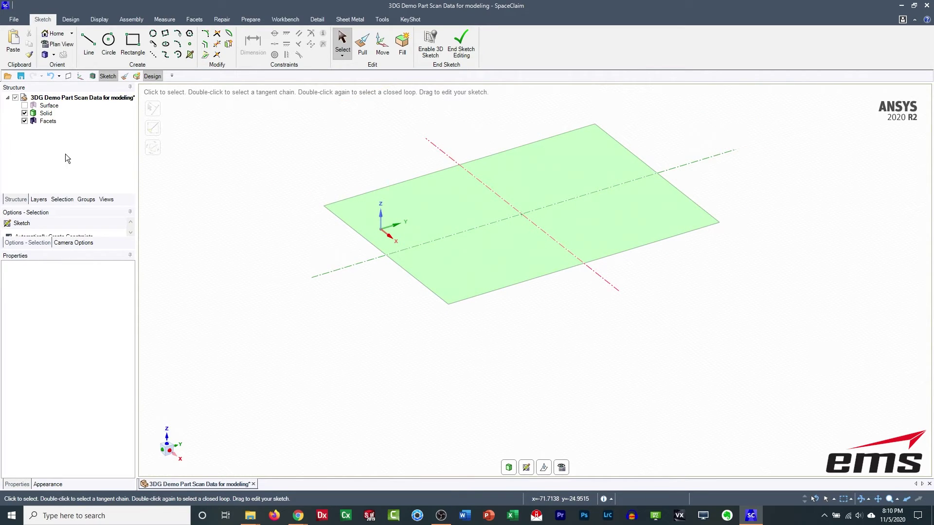
{"action": "left_click", "coordinate": [547, 468]}
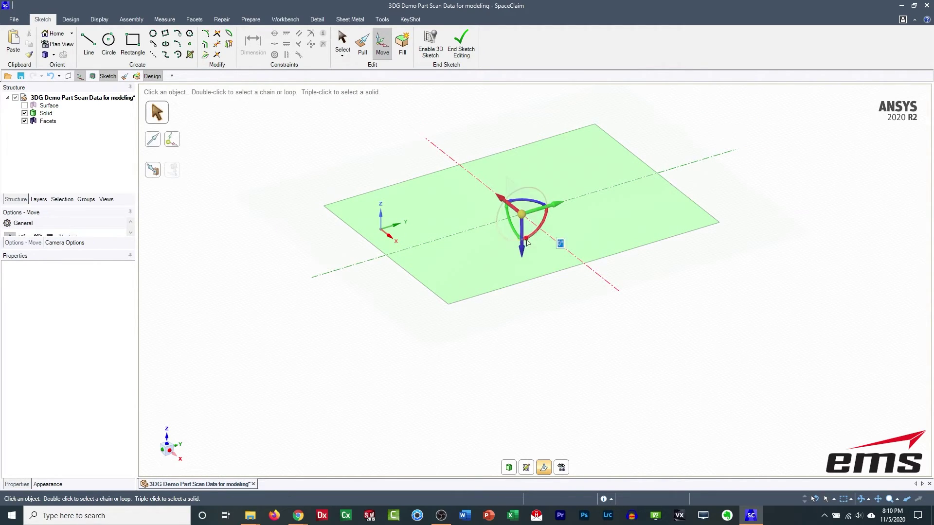
{"action": "left_click_drag", "start_coordinate": [525, 250], "coordinate": [524, 233]}
{"action": "left_click", "coordinate": [24, 113]}
{"action": "left_click_drag", "start_coordinate": [522, 233], "coordinate": [521, 224]}
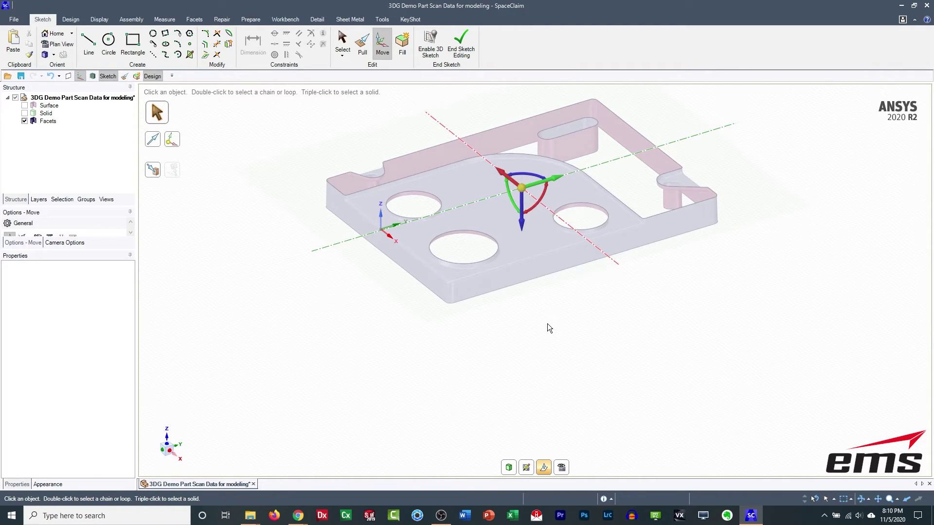
{"action": "left_click", "coordinate": [561, 467]}
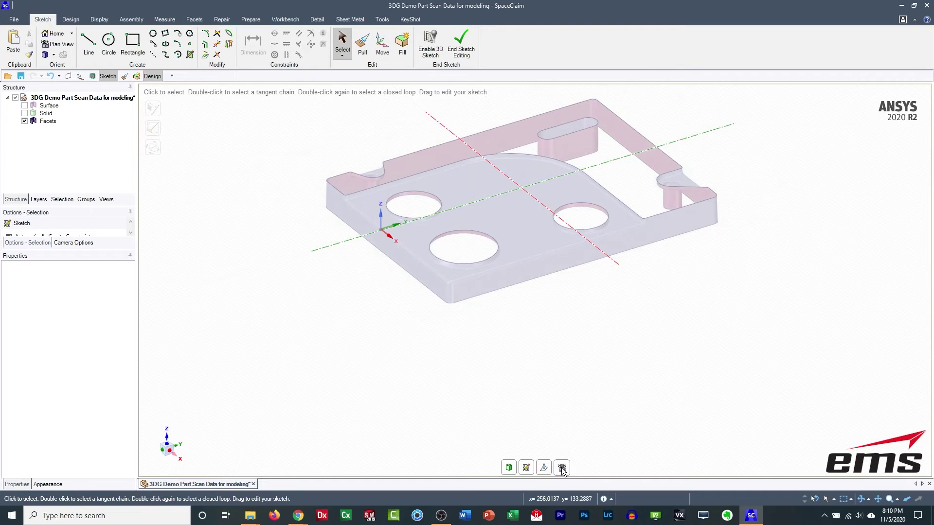
{"action": "scroll", "coordinate": [512, 272], "scroll_direction": "down", "scroll_amount": 2}
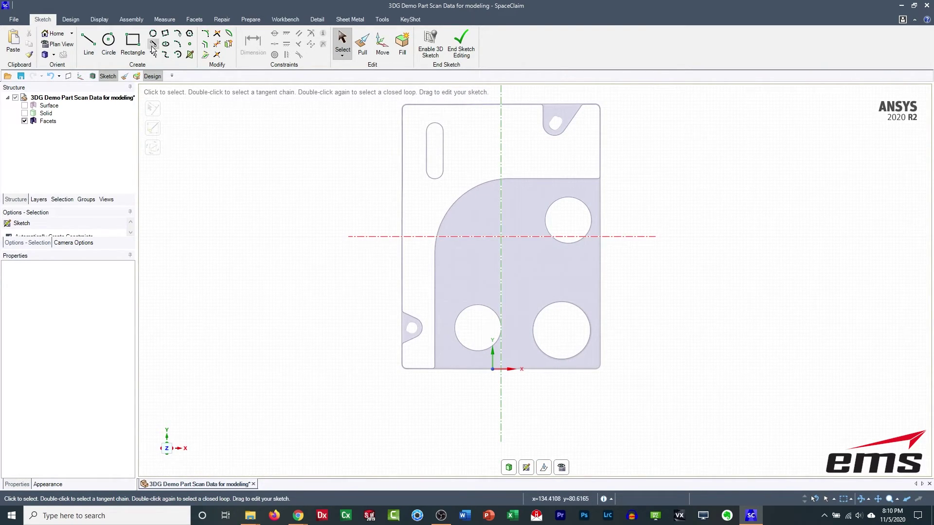
- Sketch a rectangle from the pocket's inner corner past the part's two open edges and round that corner to the scanned arc
{"action": "left_click", "coordinate": [131, 45]}
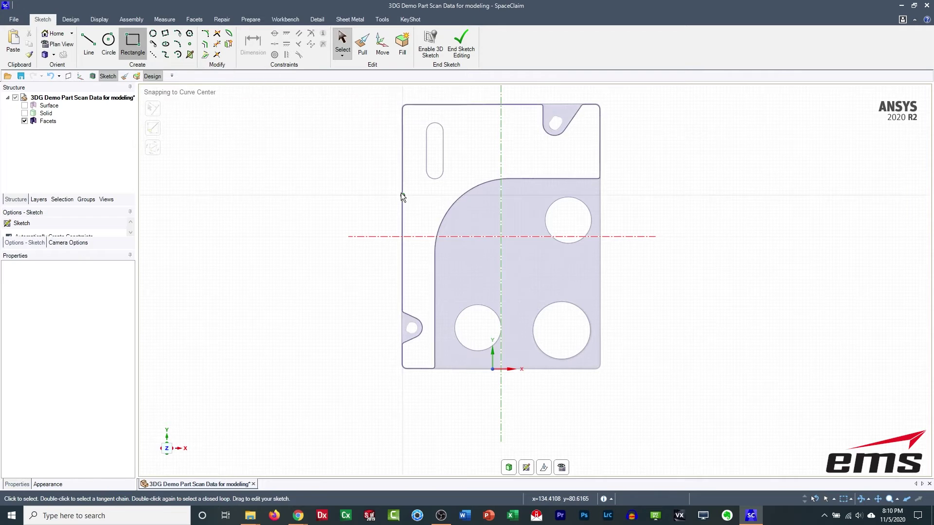
{"action": "left_click", "coordinate": [435, 179]}
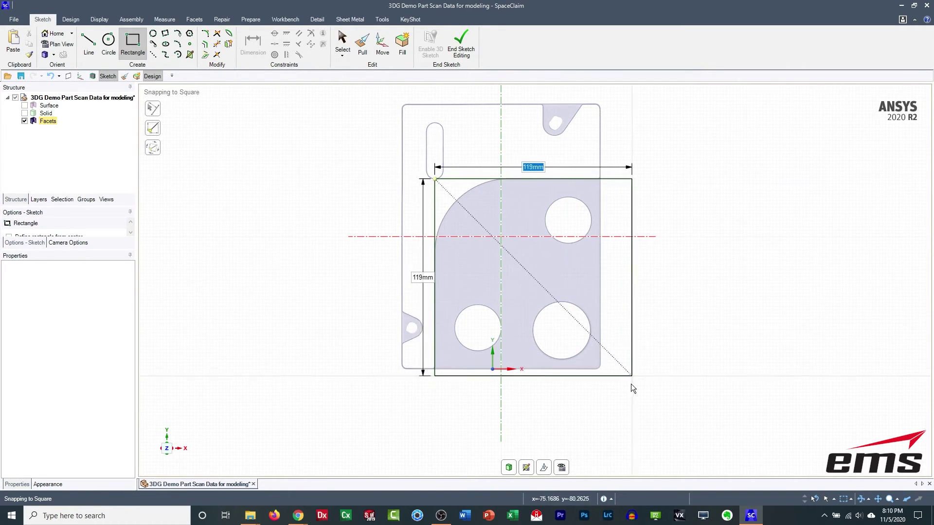
{"action": "left_click", "coordinate": [655, 400]}
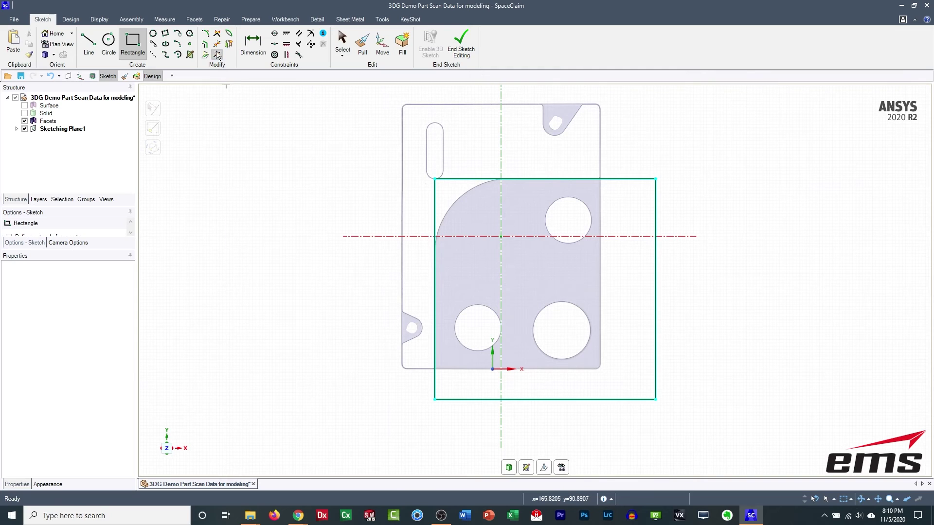
{"action": "left_click", "coordinate": [436, 180]}
{"action": "left_click", "coordinate": [456, 201]}
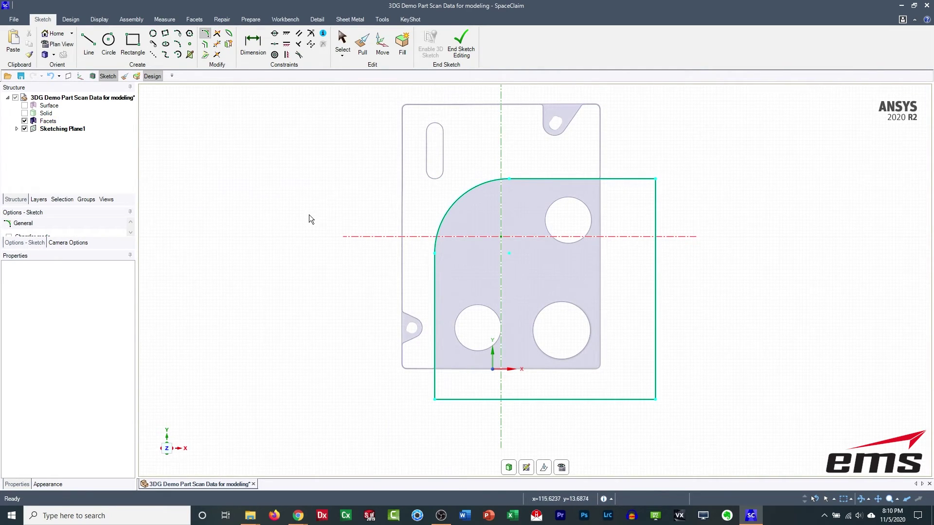
- Finish the pocket sketch so its rounded rectangle profile becomes a planar surface
{"action": "middle_click_drag", "start_coordinate": [514, 429], "coordinate": [490, 438]}
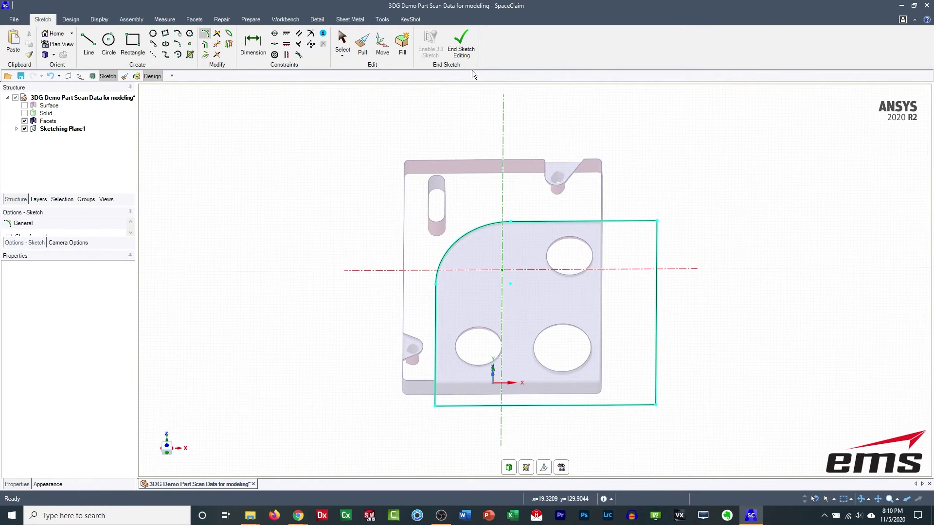
{"action": "left_click", "coordinate": [470, 57]}
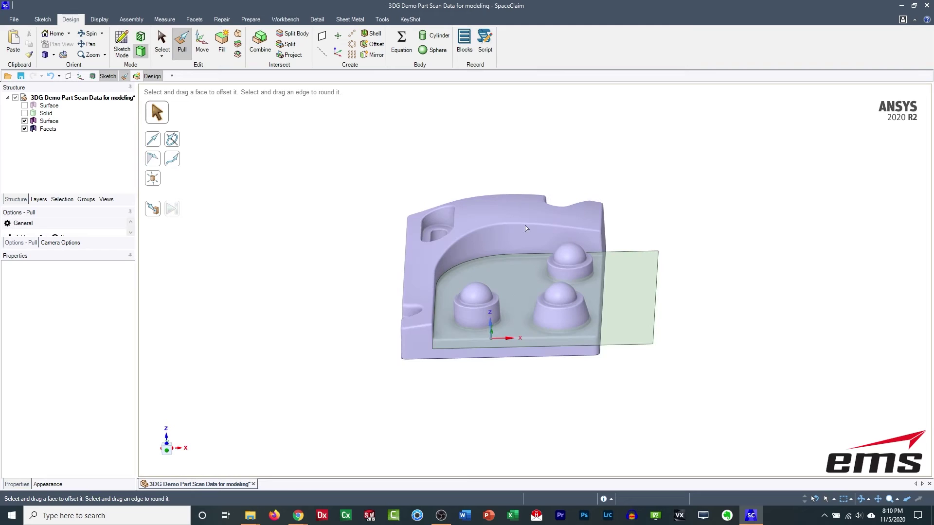
{"action": "left_click", "coordinate": [509, 253]}
{"action": "scroll", "coordinate": [508, 253], "scroll_direction": "up", "scroll_amount": 3}
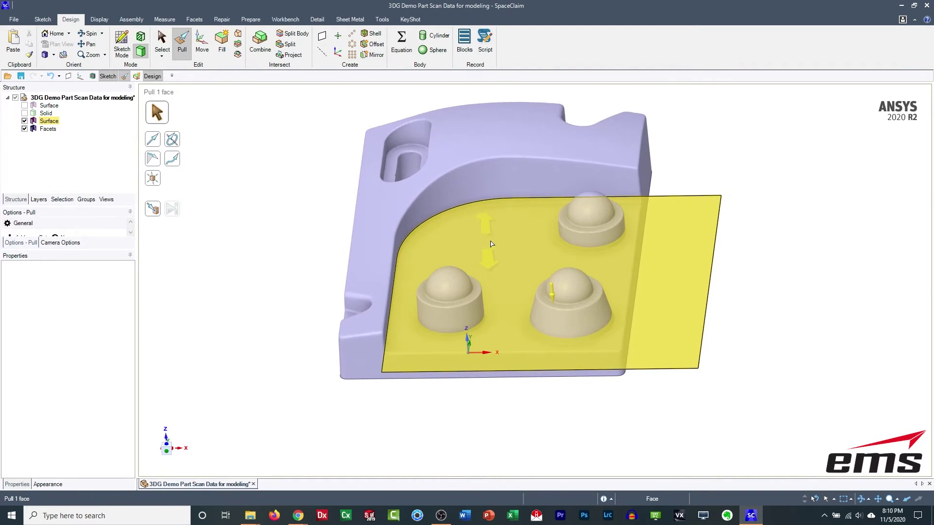
{"action": "key", "text": "Escape"}
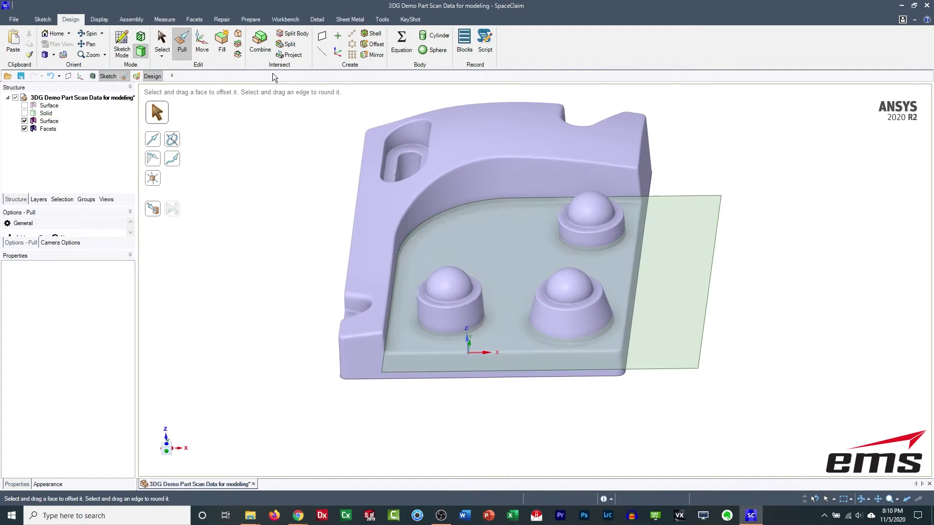
- Move the planar surface along its normal up to a point picked on the scanned pocket floor
{"action": "left_click", "coordinate": [201, 44]}
{"action": "left_click", "coordinate": [509, 237]}
{"action": "left_click", "coordinate": [530, 249]}
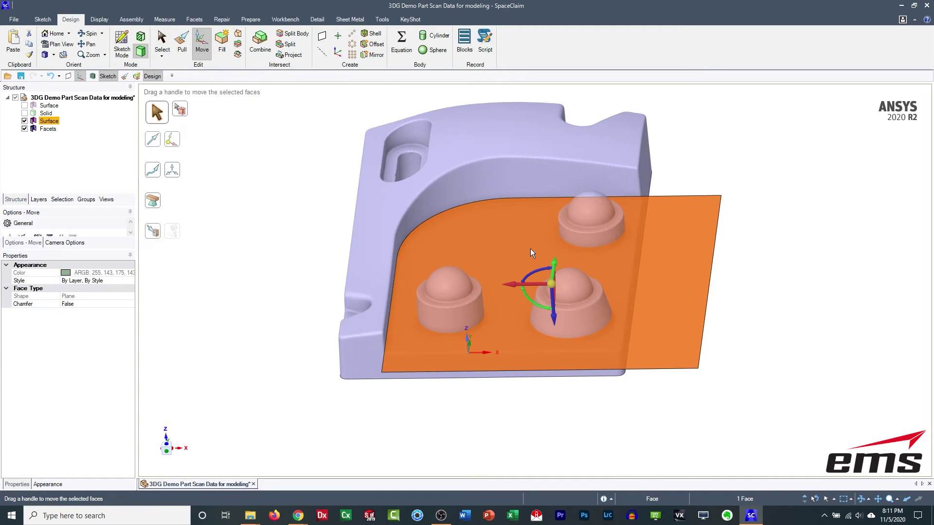
{"action": "middle_click_drag", "start_coordinate": [612, 281], "coordinate": [624, 260]}
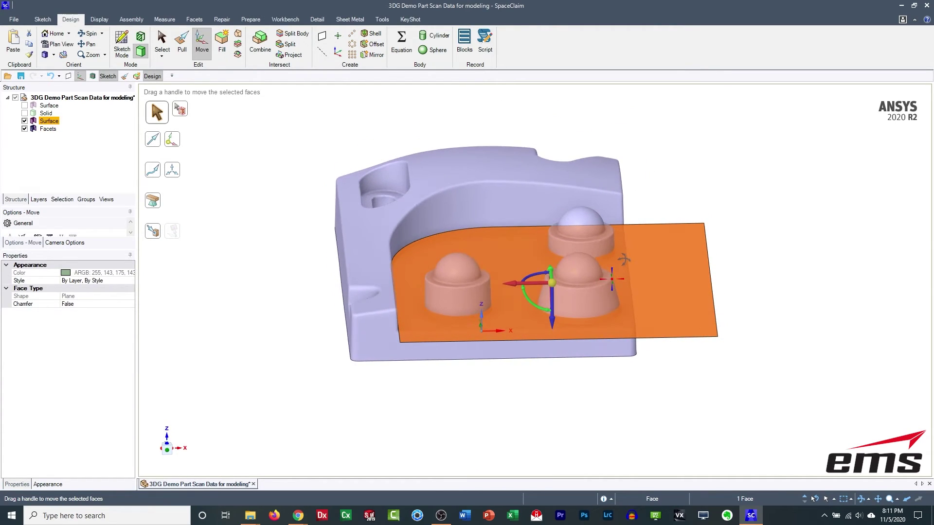
{"action": "left_click", "coordinate": [552, 303]}
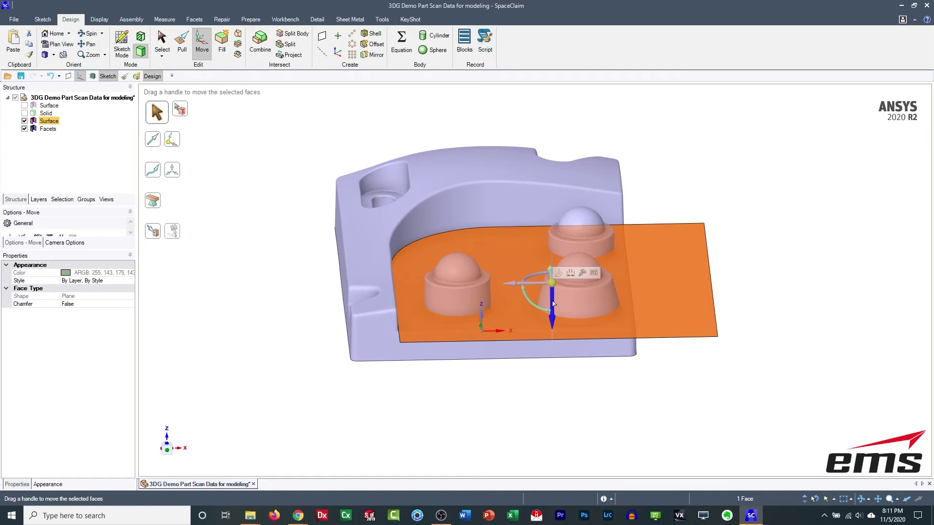
{"action": "left_click", "coordinate": [582, 273]}
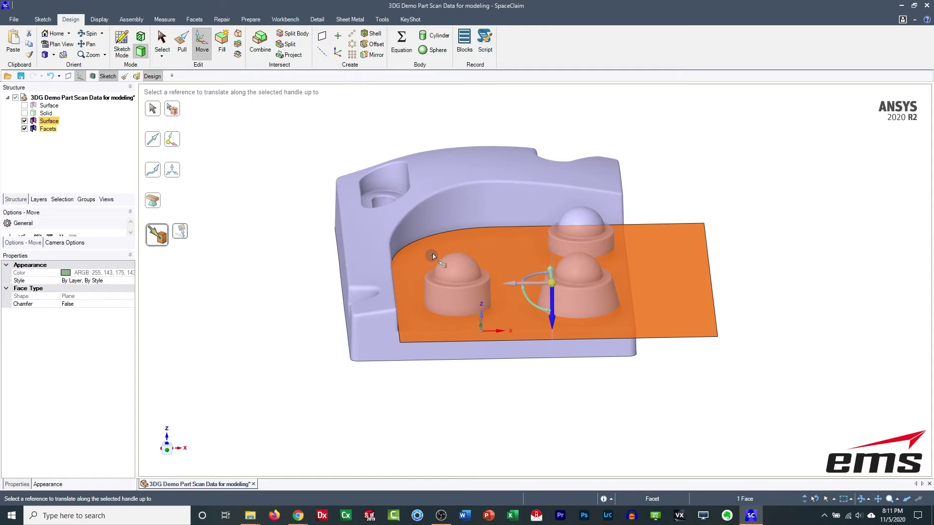
{"action": "left_click", "coordinate": [433, 255]}
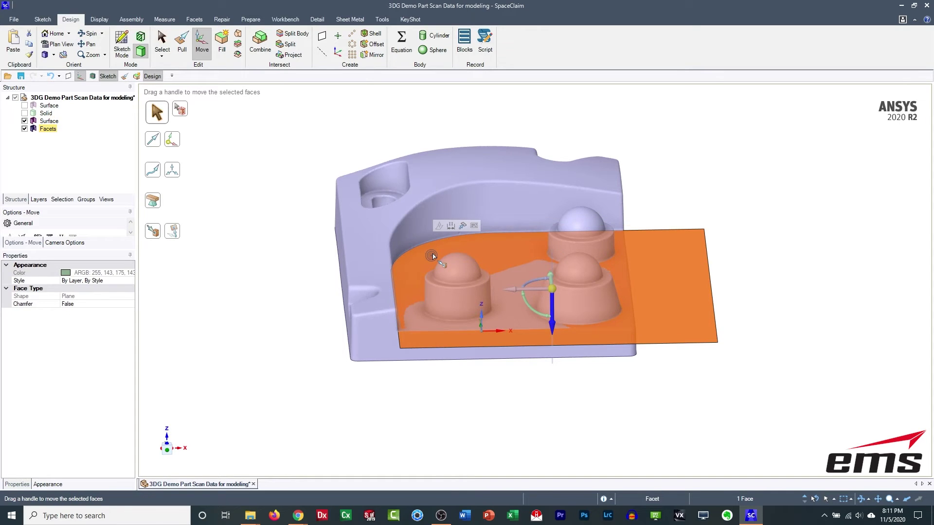
{"action": "left_click", "coordinate": [550, 425]}
- Show the solid and pull the planar surface upward through it to cut the pocket
{"action": "middle_click_drag", "start_coordinate": [726, 392], "coordinate": [726, 416]}
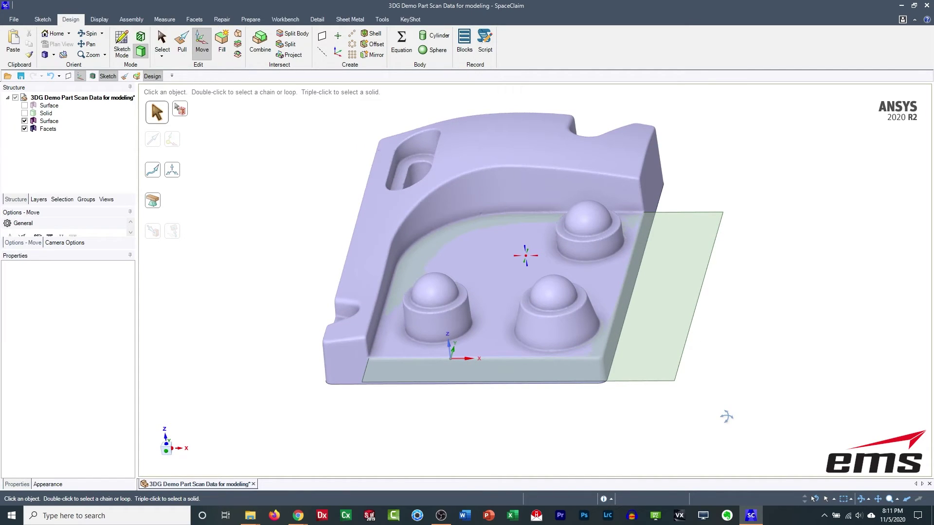
{"action": "middle_click_drag", "start_coordinate": [726, 416], "coordinate": [743, 405]}
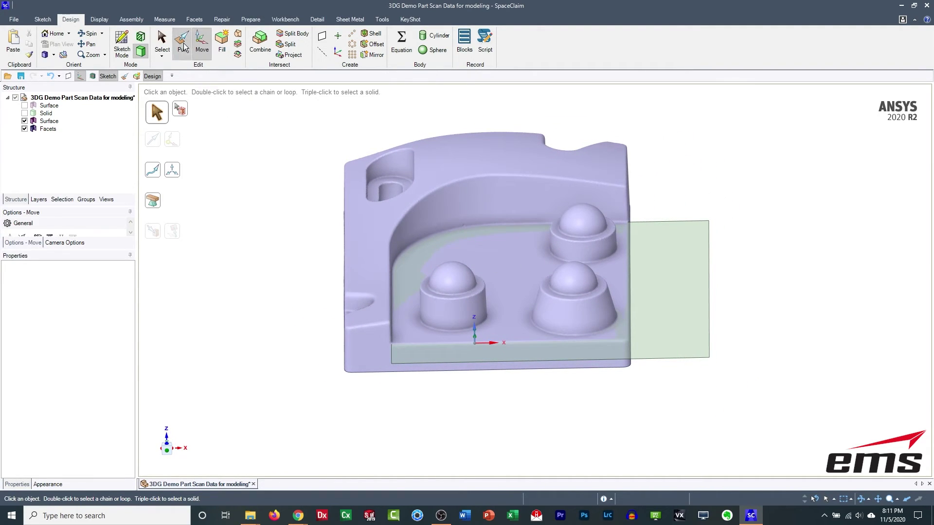
{"action": "left_click", "coordinate": [24, 113]}
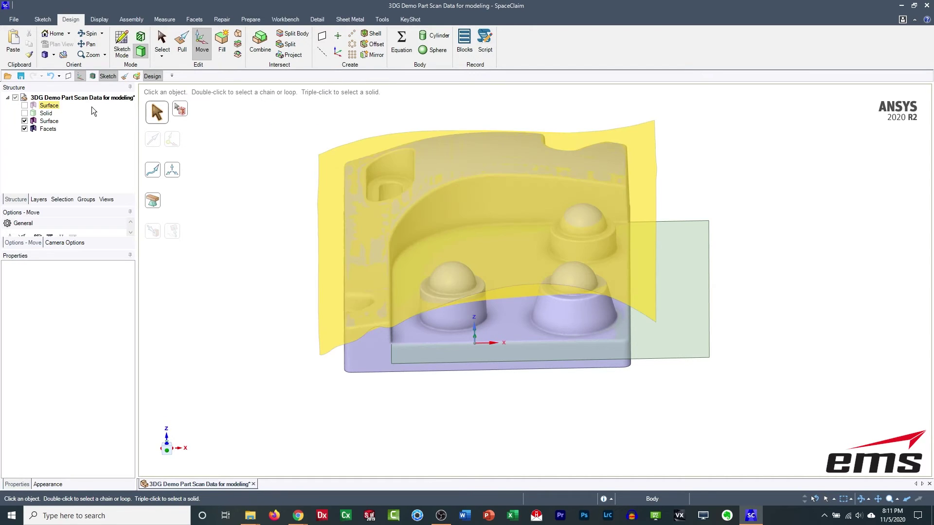
{"action": "middle_click_drag", "start_coordinate": [229, 297], "coordinate": [231, 241]}
{"action": "middle_click_drag", "start_coordinate": [480, 340], "coordinate": [408, 375]}
{"action": "mouse_move", "coordinate": [743, 356]}
{"action": "middle_mouse_down"}
{"action": "mouse_move", "coordinate": [732, 360]}
{"action": "mouse_move", "coordinate": [736, 371]}
{"action": "middle_mouse_up"}
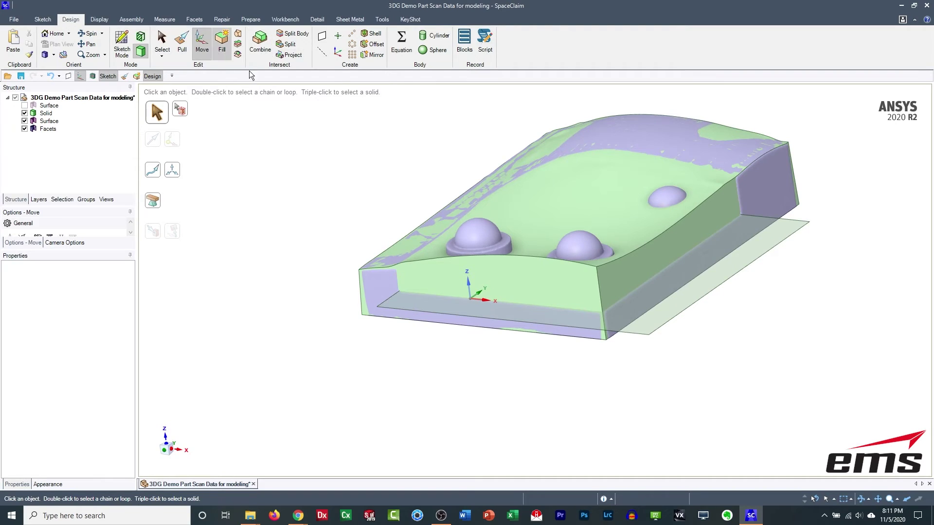
{"action": "left_click", "coordinate": [715, 273]}
{"action": "middle_click_drag", "start_coordinate": [715, 260], "coordinate": [686, 262]}
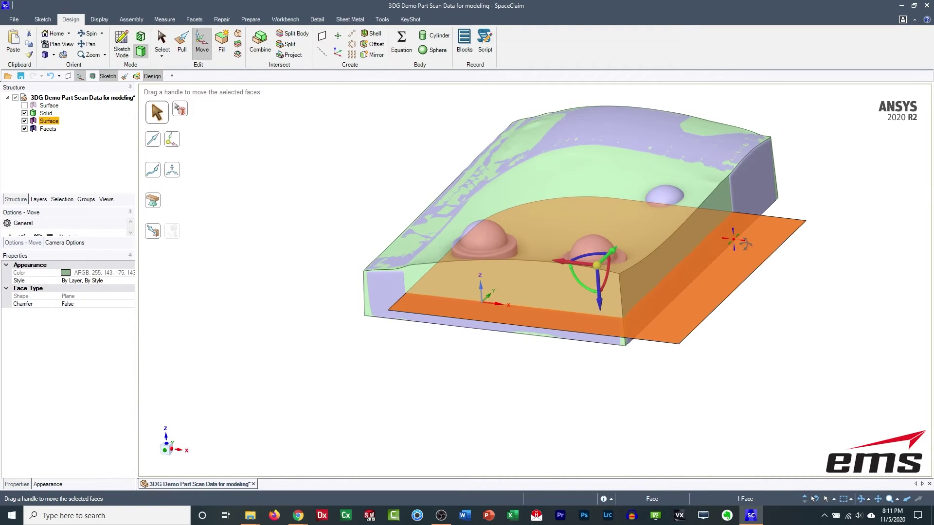
{"action": "key", "text": "p"}
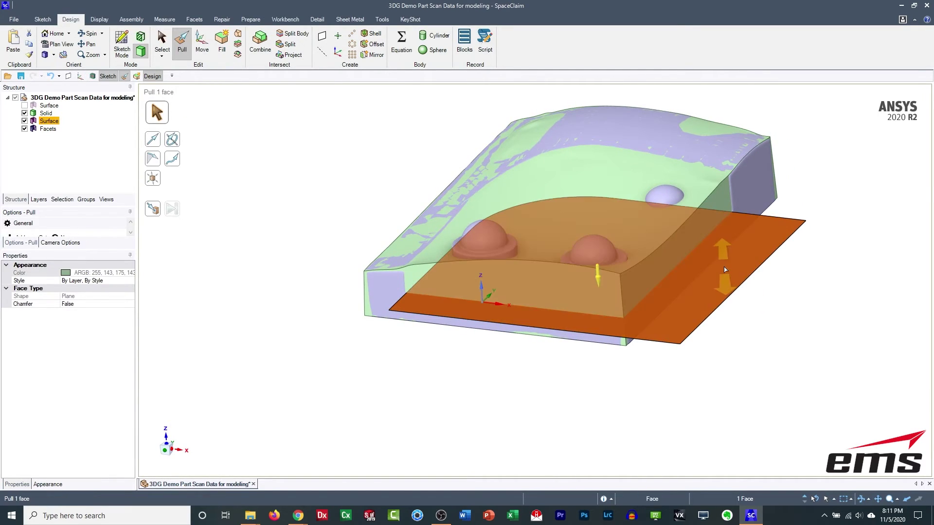
{"action": "left_click", "coordinate": [742, 240]}
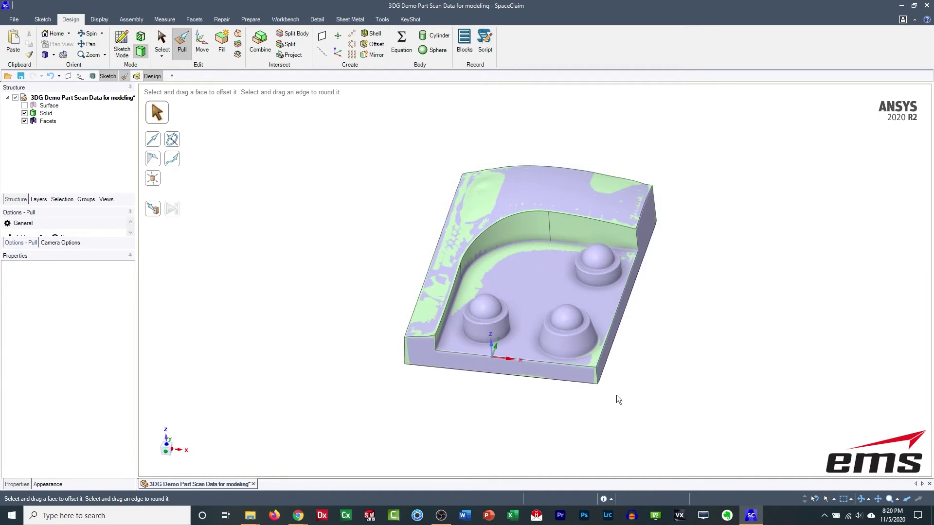
- Compare the scan with and without the solid, start a sketch on the pocket floor, and hide the solid
{"action": "left_click", "coordinate": [24, 114]}
{"action": "middle_click_drag", "start_coordinate": [555, 168], "coordinate": [556, 232]}
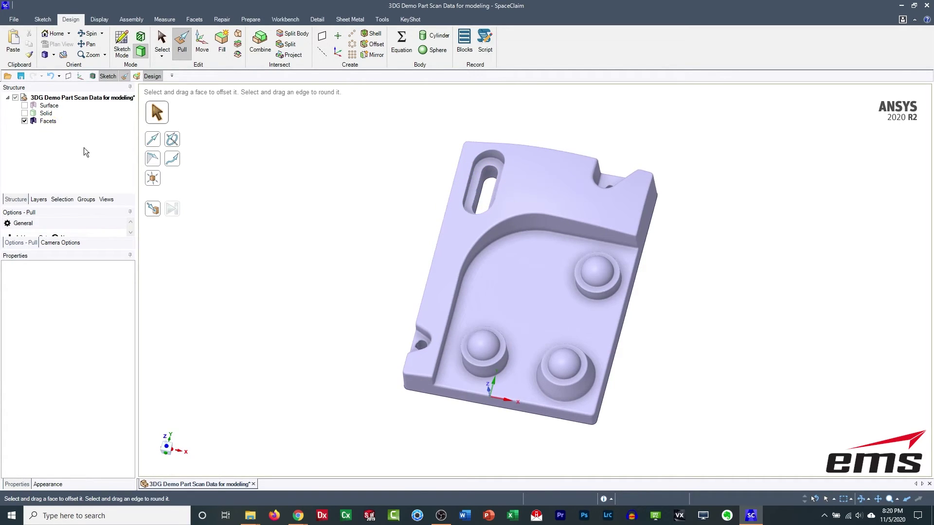
{"action": "left_click", "coordinate": [24, 114]}
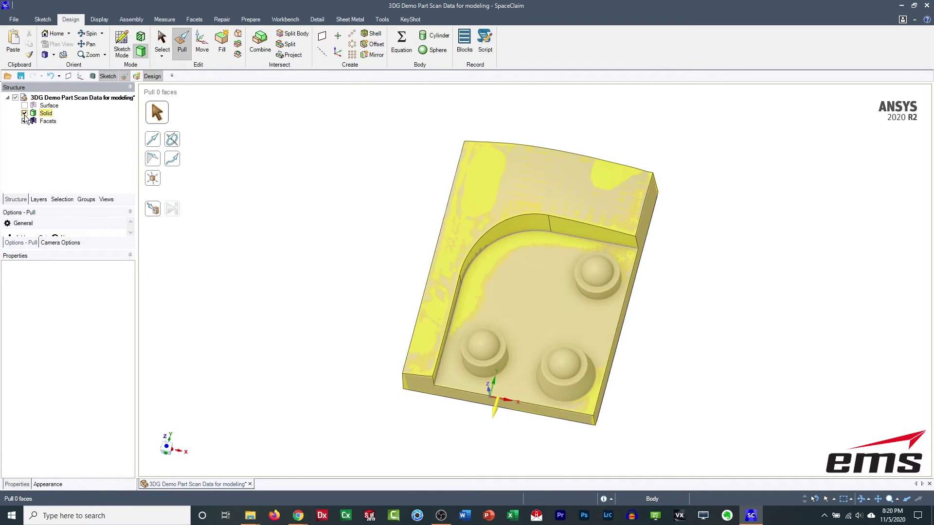
{"action": "left_click", "coordinate": [527, 308]}
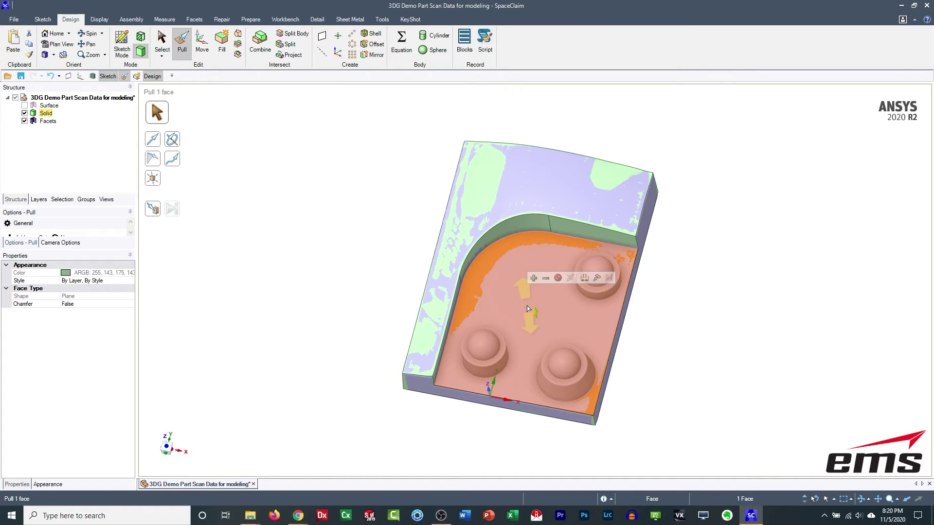
{"action": "key", "text": "k"}
{"action": "left_click", "coordinate": [528, 308]}
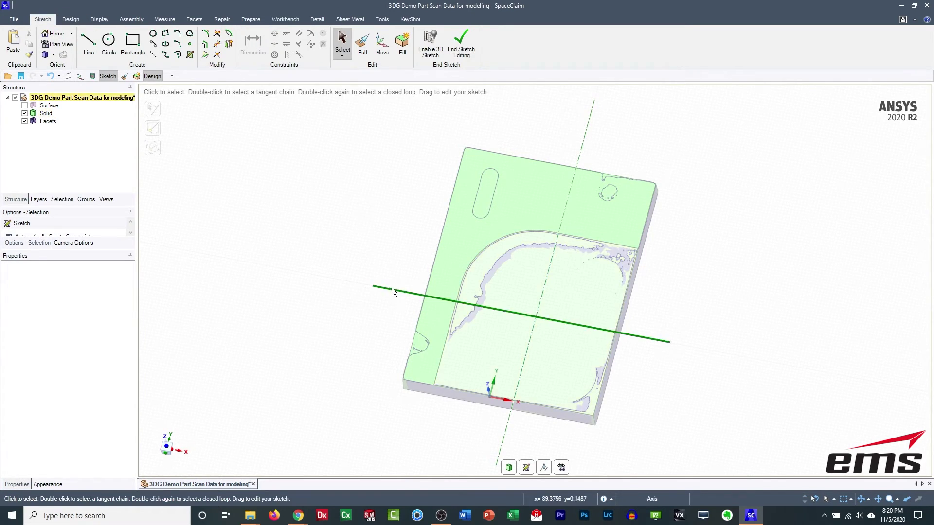
{"action": "left_click", "coordinate": [25, 113]}
- Raise the sketch plane until it sections the scan through the counterbored slot and the corner notches
{"action": "left_click", "coordinate": [544, 468]}
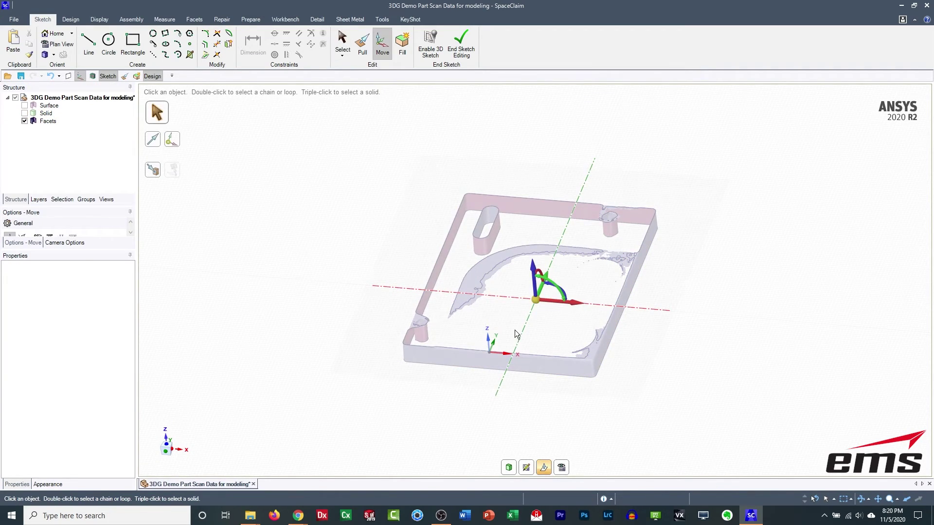
{"action": "left_click_drag", "start_coordinate": [533, 270], "coordinate": [532, 261]}
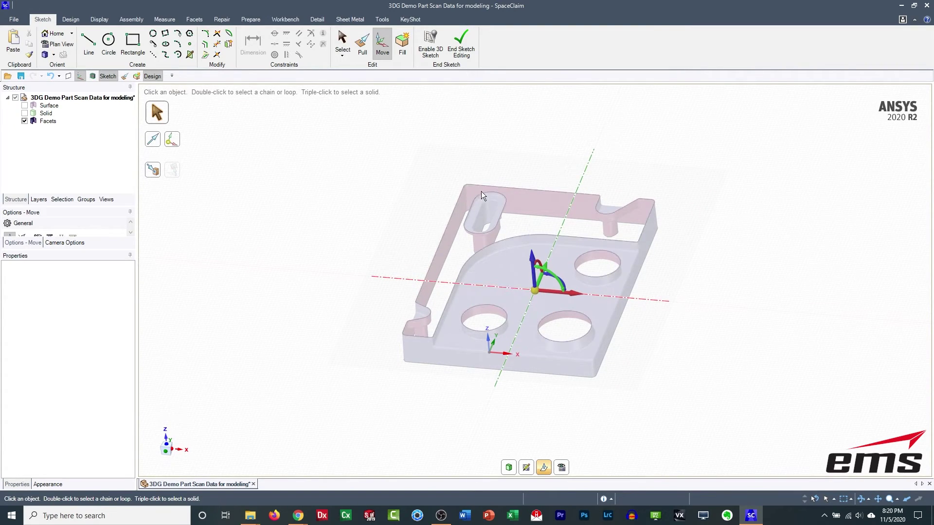
{"action": "left_click", "coordinate": [545, 468]}
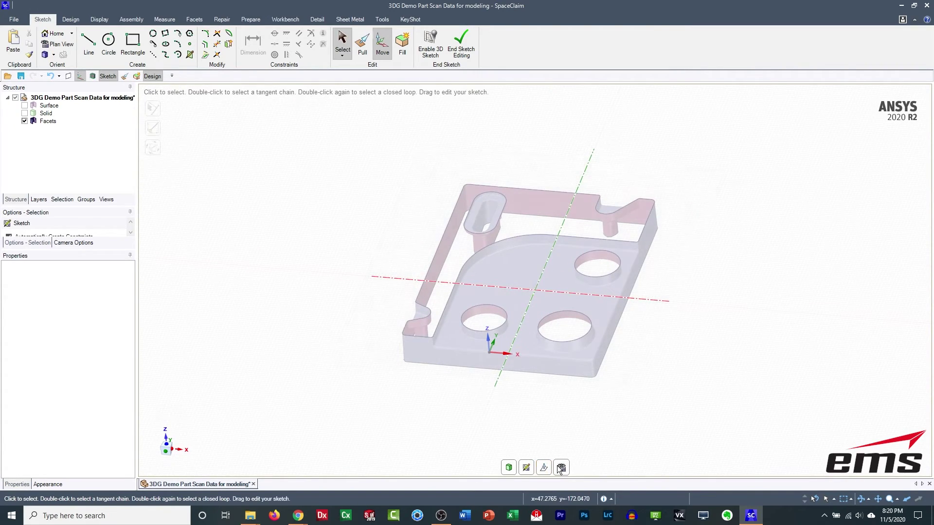
- In plan view, sketch a three-point circle about 19.9 mm in diameter on the outer arc at the slot's upper end
{"action": "scroll", "coordinate": [511, 298], "scroll_direction": "up", "scroll_amount": 5}
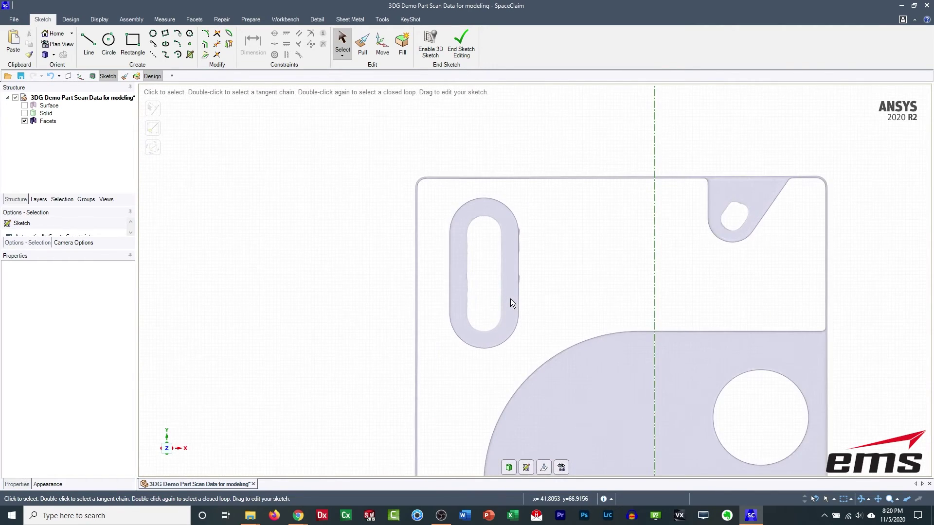
{"action": "left_click", "coordinate": [154, 34]}
{"action": "left_click", "coordinate": [428, 182]}
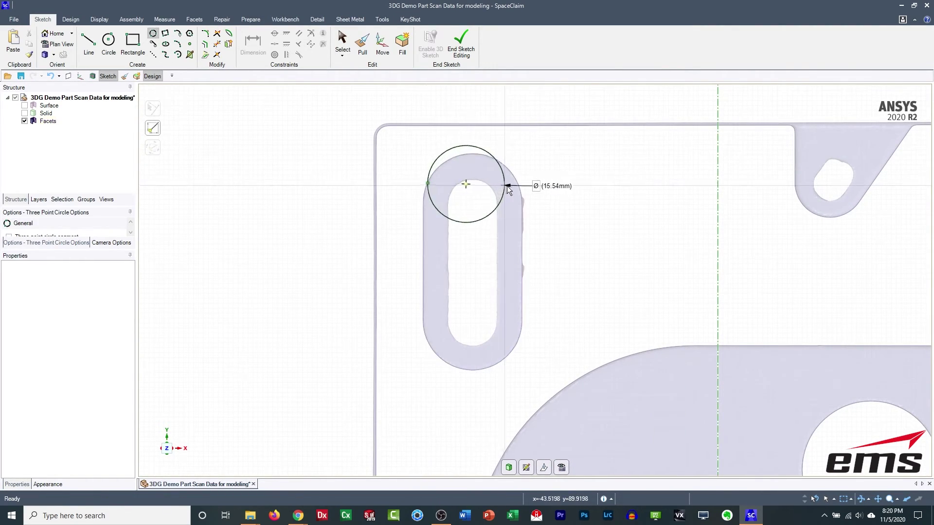
{"action": "left_click", "coordinate": [520, 190]}
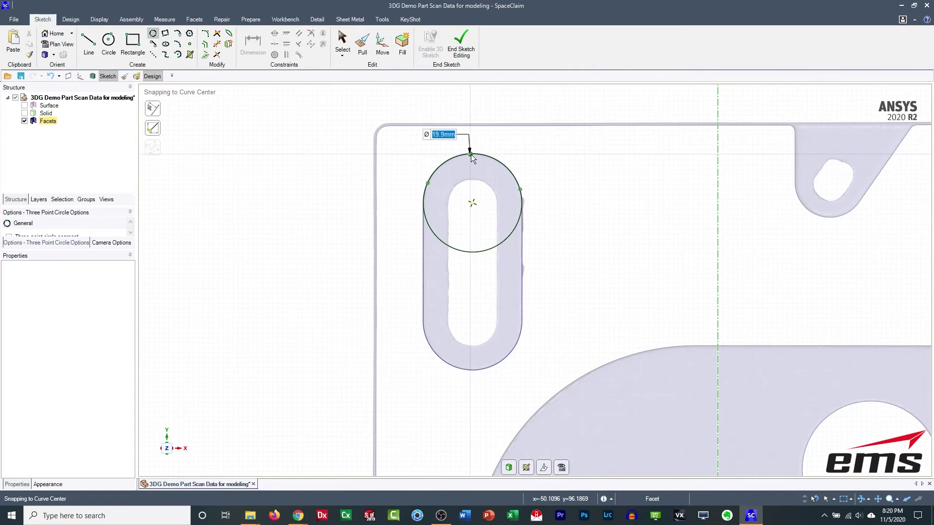
{"action": "left_click", "coordinate": [471, 154]}
- Dimension the slot-end circle's diameter and set it to 20 mm
{"action": "left_click", "coordinate": [252, 44]}
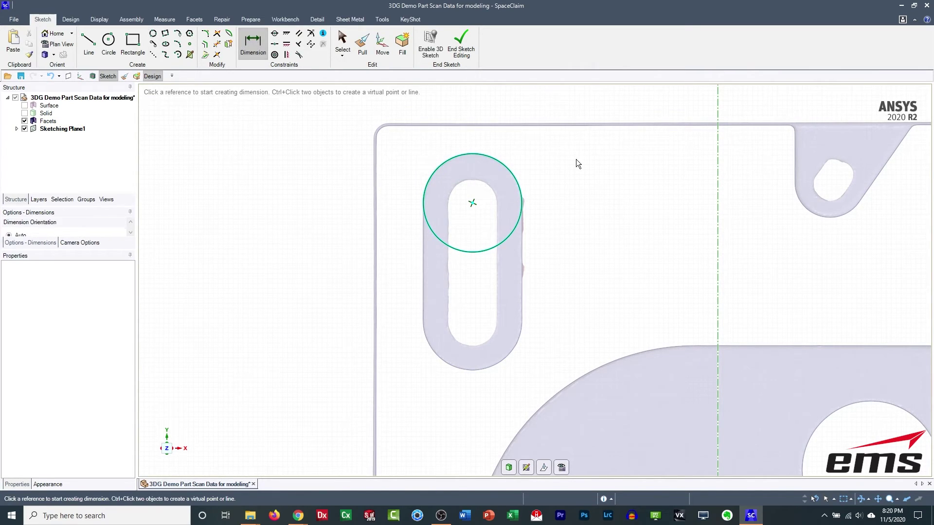
{"action": "left_click", "coordinate": [517, 171]}
{"action": "left_click", "coordinate": [590, 147]}
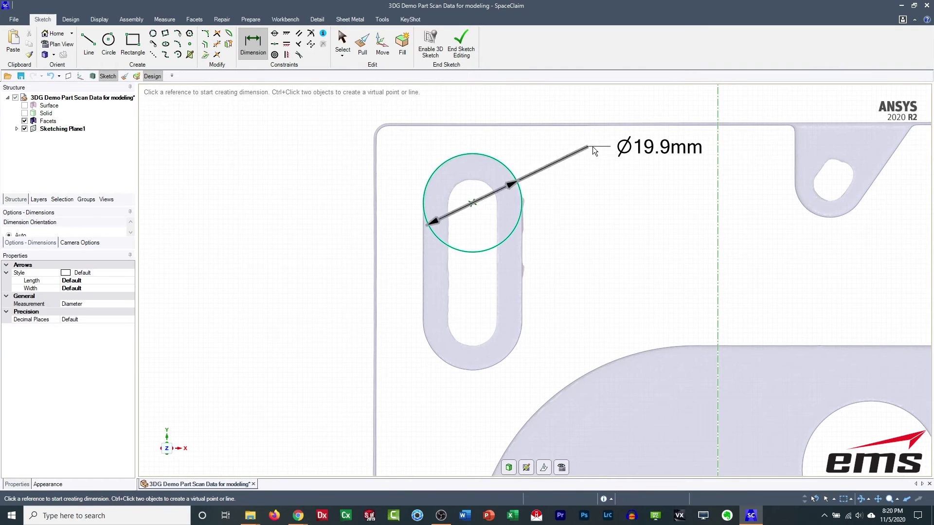
{"action": "left_click", "coordinate": [656, 148]}
{"action": "type", "text": "20"}
{"action": "key", "text": "Return"}
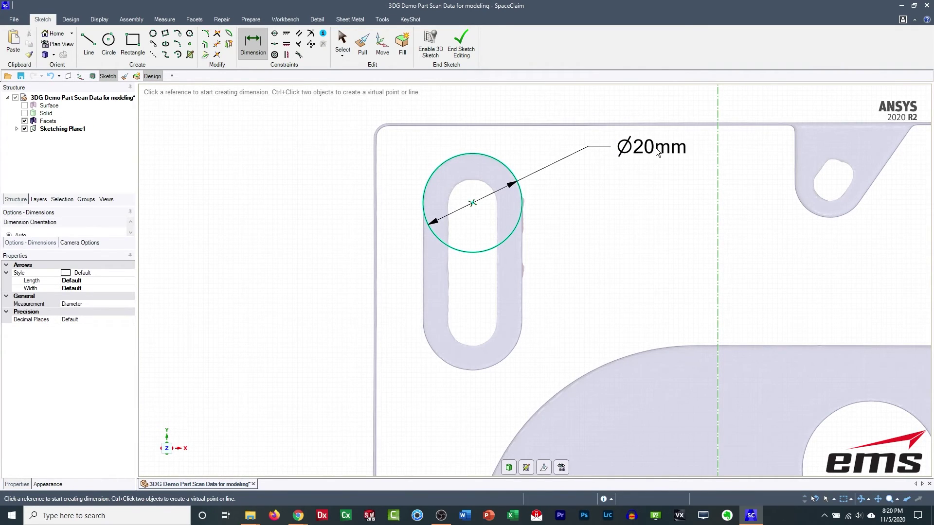
- Copy the 20 mm circle straight down onto the outer arc at the slot's lower end
{"action": "left_click", "coordinate": [383, 46]}
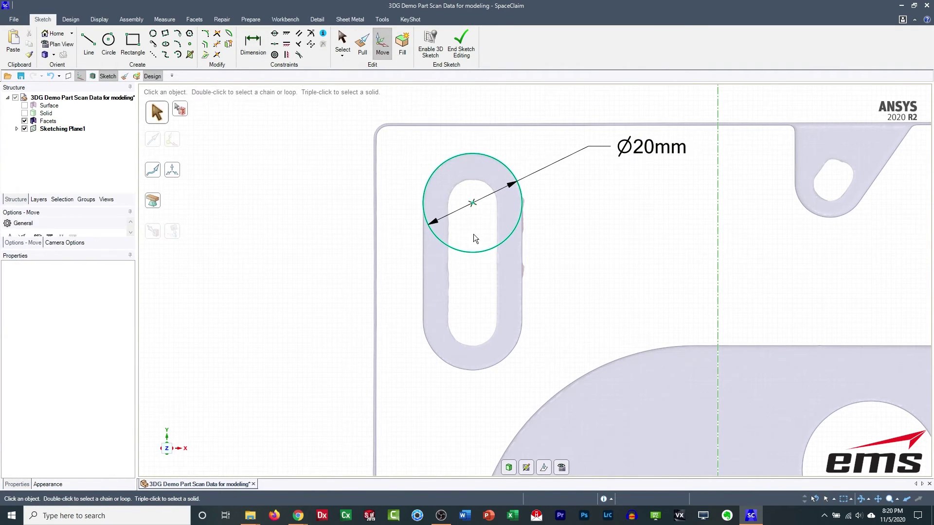
{"action": "left_click", "coordinate": [479, 252]}
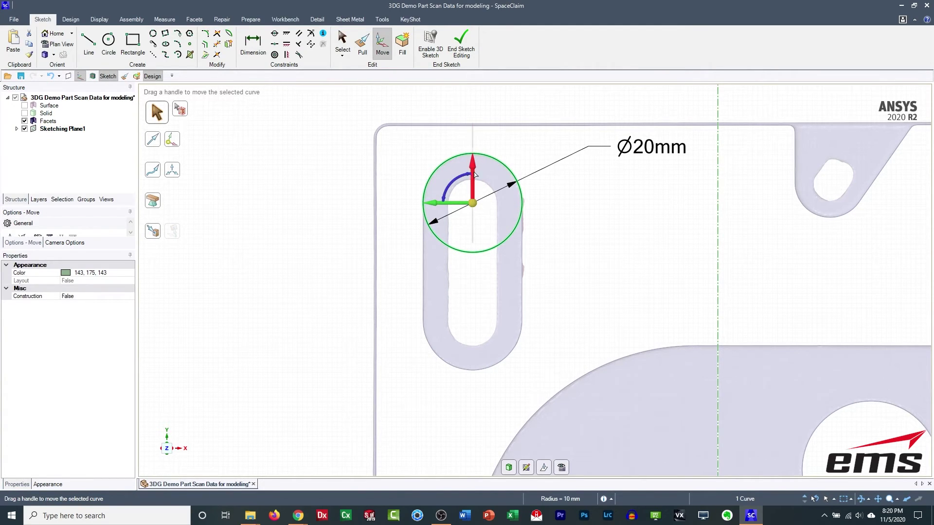
{"action": "left_click_drag", "start_coordinate": [472, 168], "coordinate": [475, 282], "text": "ctrl"}
{"action": "left_click", "coordinate": [588, 233]}
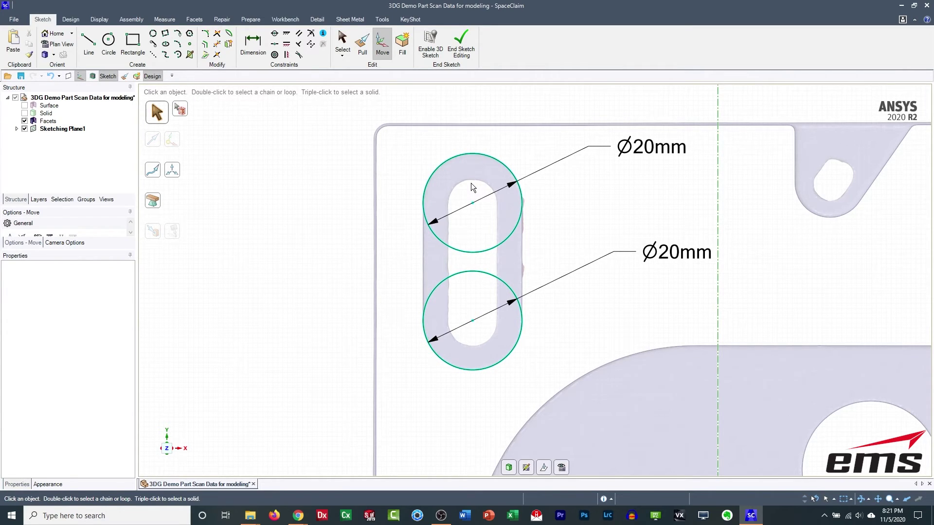
- Connect the two circles with a vertical tangent line along each long side of the slot
{"action": "left_click", "coordinate": [152, 43]}
{"action": "left_click", "coordinate": [423, 202]}
{"action": "left_click", "coordinate": [423, 319]}
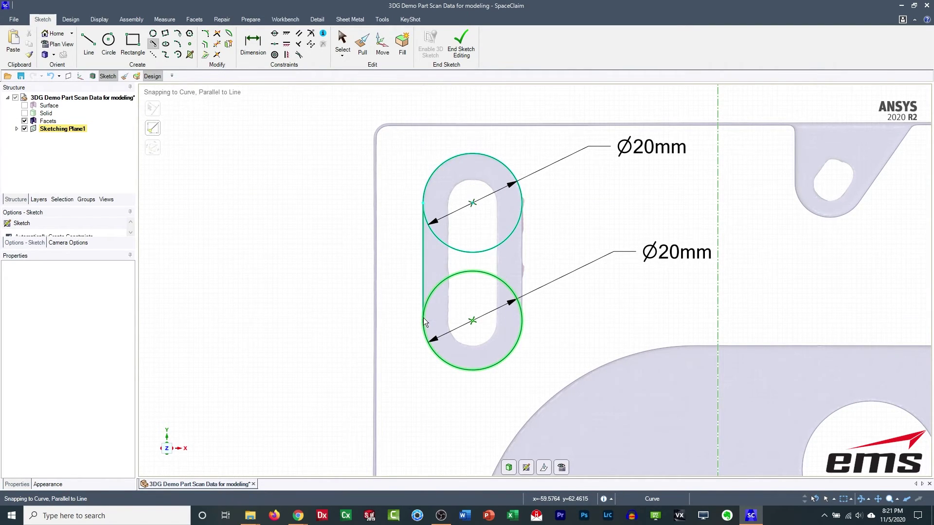
{"action": "left_click", "coordinate": [523, 204]}
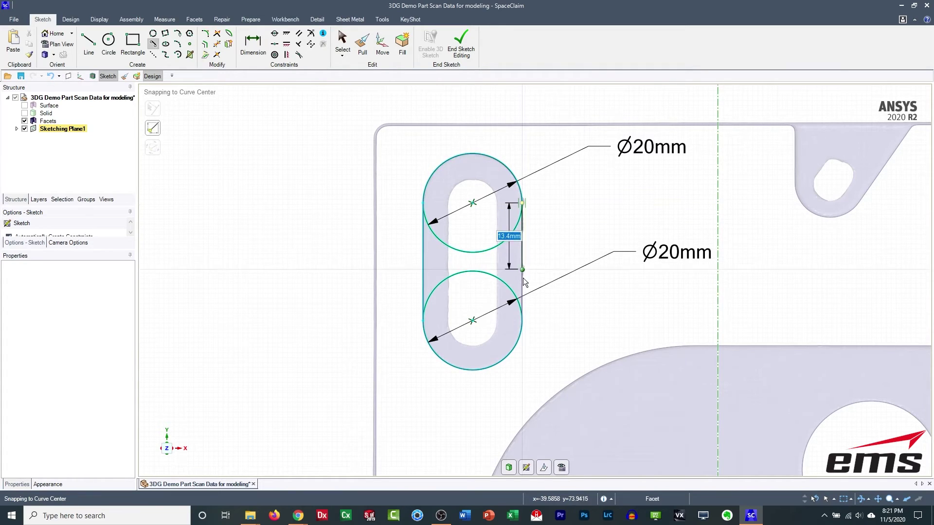
{"action": "left_click", "coordinate": [522, 321]}
{"action": "key", "text": "Escape"}
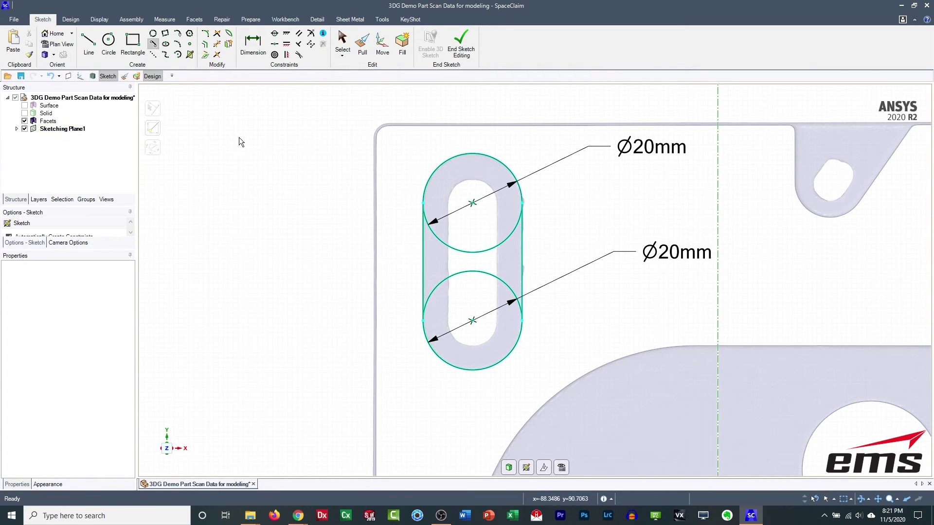
- Trim away the inner arcs of both circles to leave a closed slot outline, and finish the sketch as a surface
{"action": "left_click", "coordinate": [218, 47]}
{"action": "left_click", "coordinate": [458, 250]}
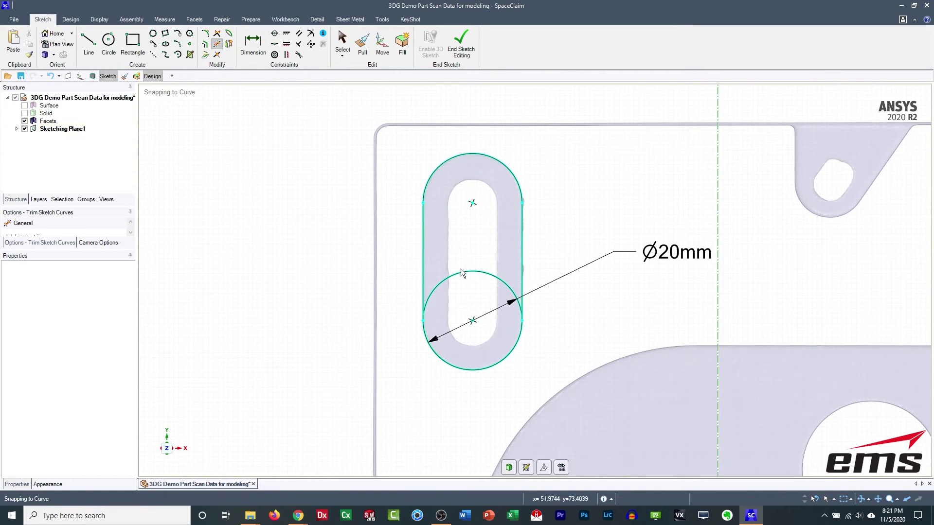
{"action": "left_click", "coordinate": [461, 272]}
{"action": "scroll", "coordinate": [465, 278], "scroll_direction": "down", "scroll_amount": 3}
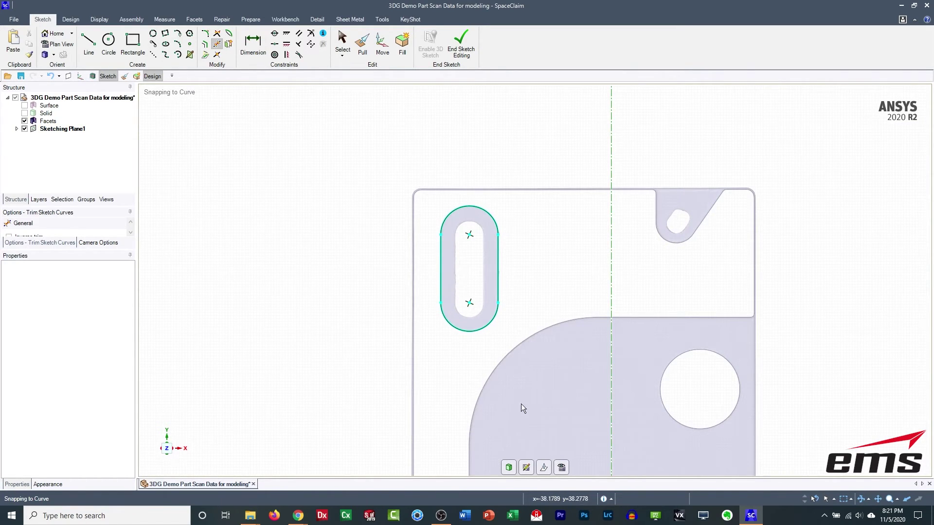
{"action": "left_click", "coordinate": [461, 44]}
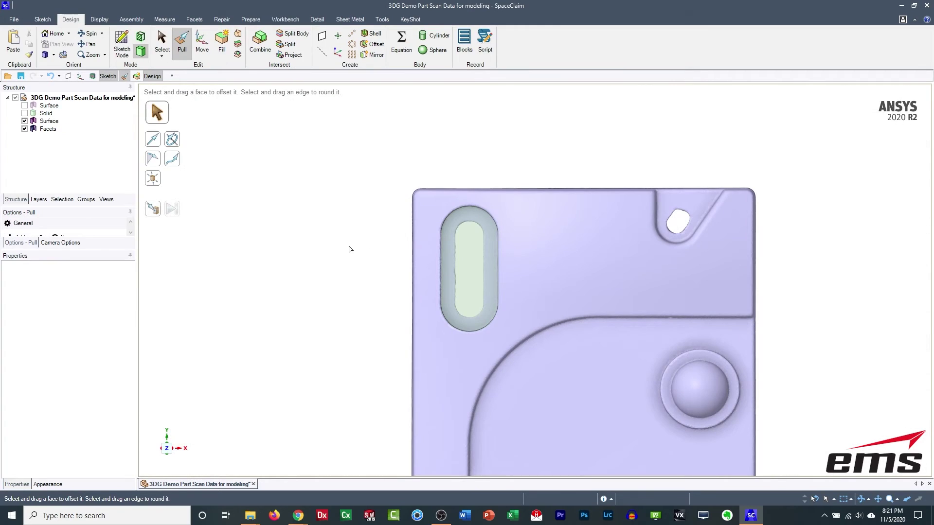
- Move the slot surface vertically up to the scanned slot's ledge, using the facets as the target
{"action": "middle_click_drag", "start_coordinate": [470, 267], "coordinate": [609, 313]}
{"action": "scroll", "coordinate": [543, 261], "scroll_direction": "up", "scroll_amount": 5}
{"action": "left_click", "coordinate": [444, 193]}
{"action": "left_click", "coordinate": [444, 192]}
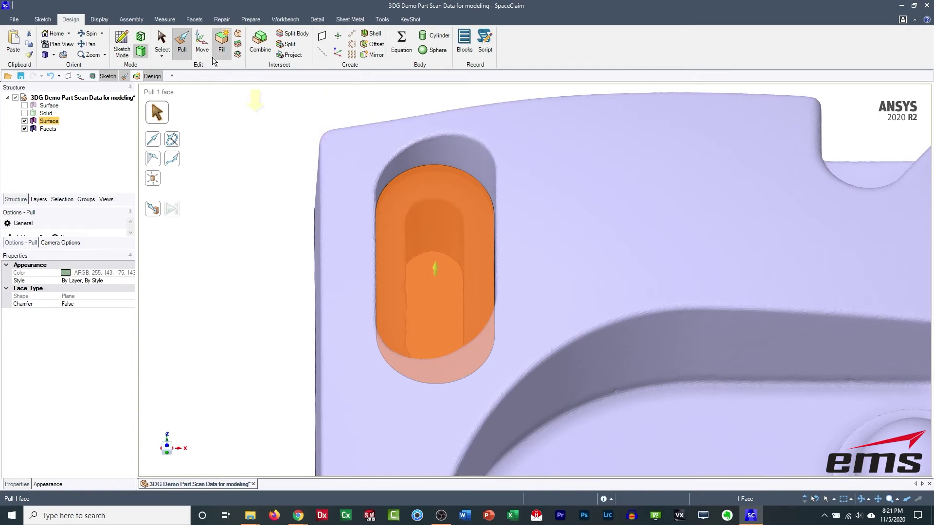
{"action": "left_click", "coordinate": [202, 47]}
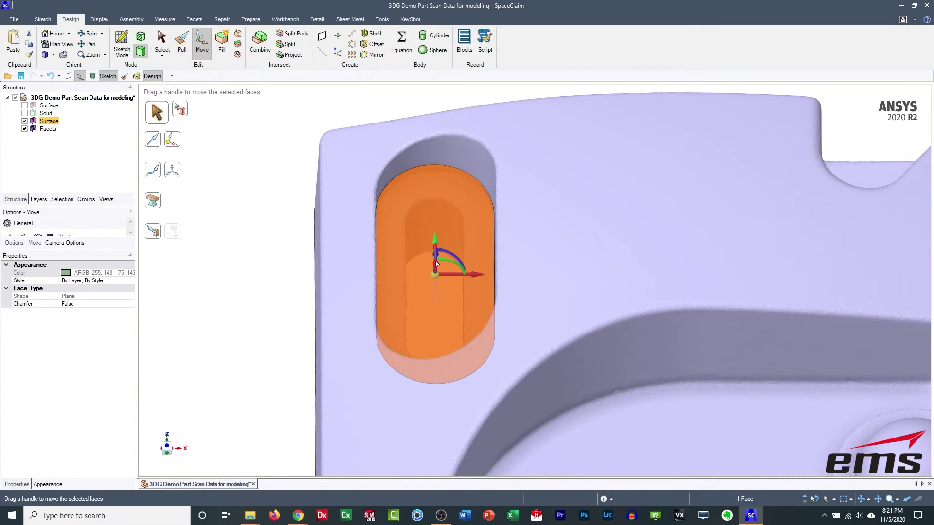
{"action": "middle_click_drag", "start_coordinate": [504, 323], "coordinate": [523, 298]}
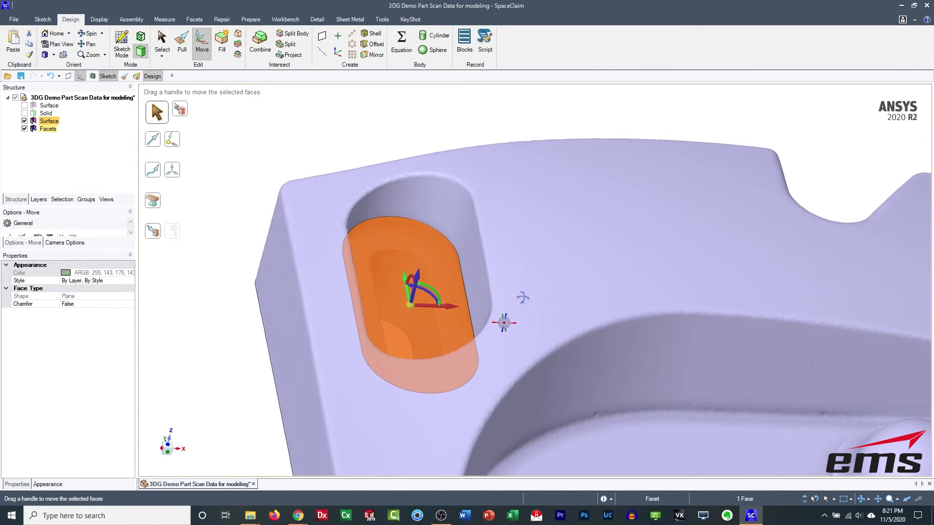
{"action": "left_click", "coordinate": [415, 281]}
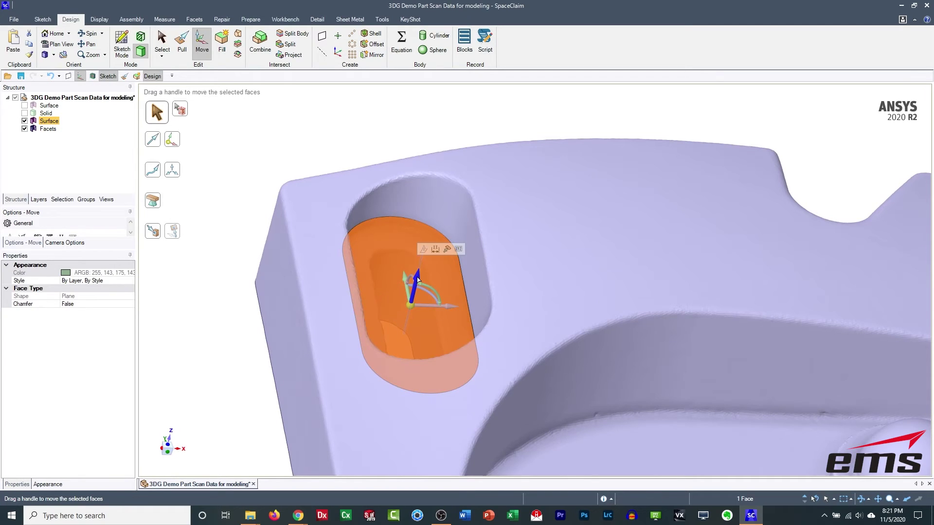
{"action": "left_click", "coordinate": [447, 249]}
{"action": "left_click", "coordinate": [443, 279]}
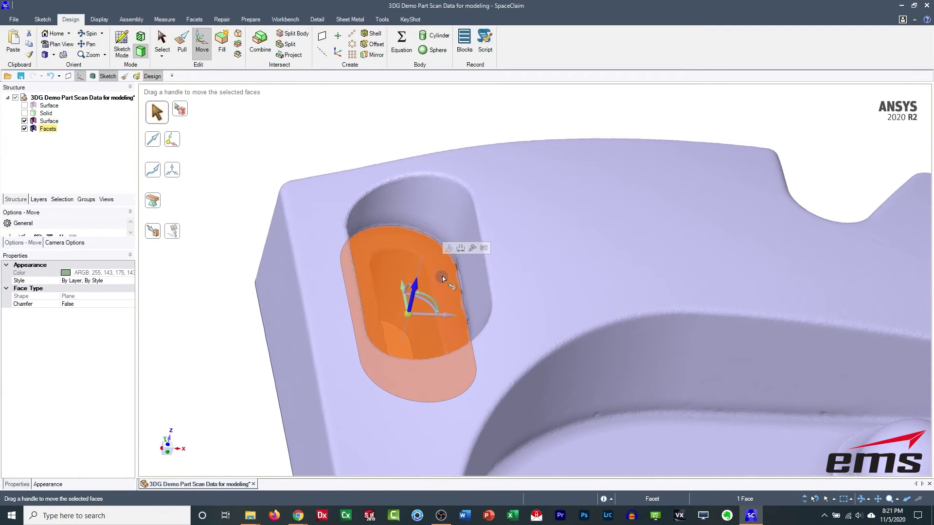
{"action": "key", "text": "Escape"}
{"action": "mouse_move", "coordinate": [576, 319]}
{"action": "middle_mouse_down"}
{"action": "mouse_move", "coordinate": [555, 322]}
{"action": "mouse_move", "coordinate": [526, 292]}
{"action": "middle_mouse_up"}
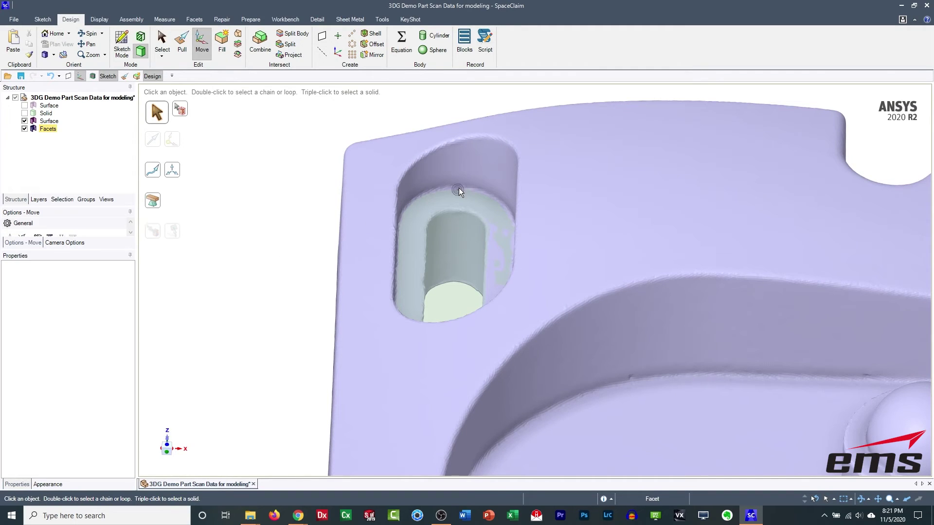
- Copy the slot surface's four outer edges inward by about 5.23 mm to outline the inner through slot
{"action": "left_click", "coordinate": [188, 49]}
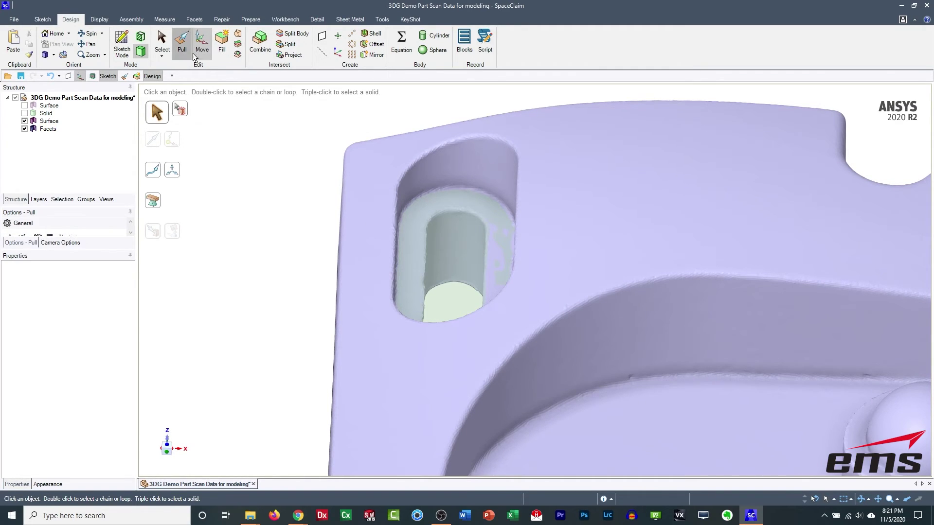
{"action": "left_click", "coordinate": [462, 191]}
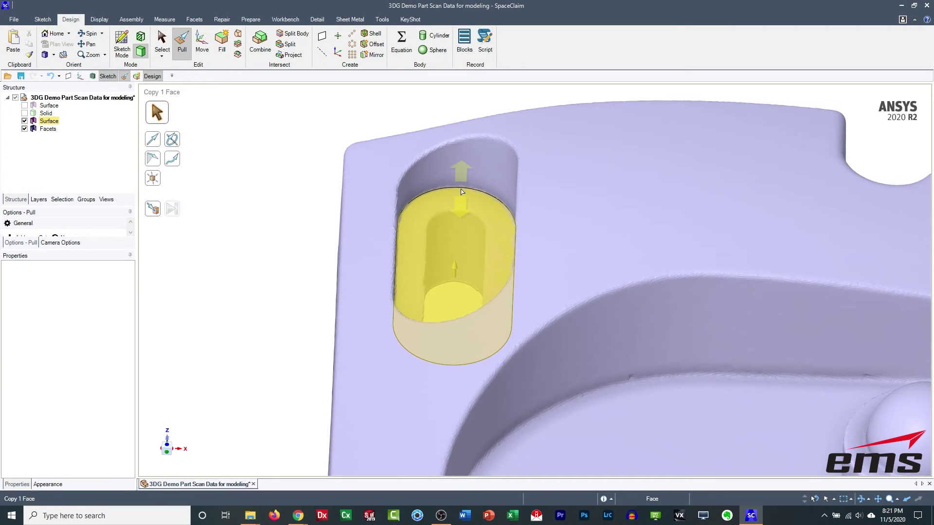
{"action": "double_click", "coordinate": [399, 217]}
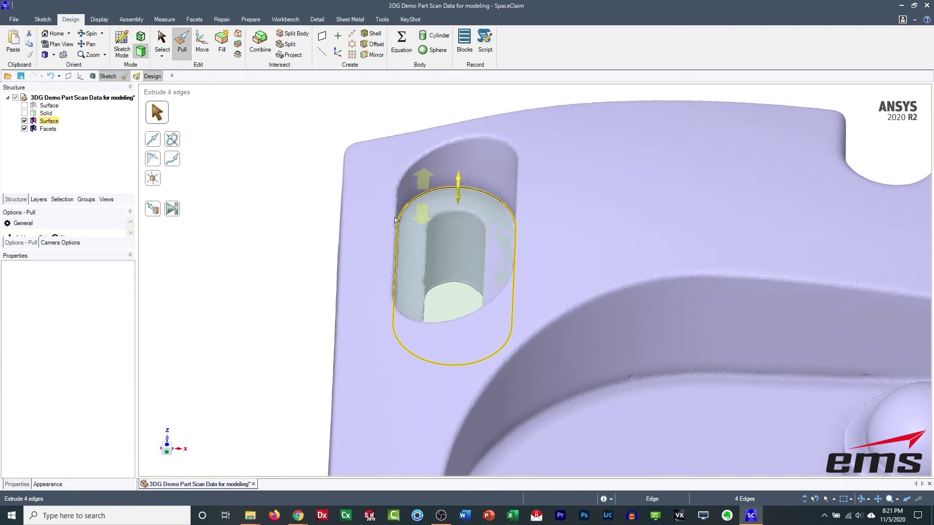
{"action": "right_click", "coordinate": [316, 118]}
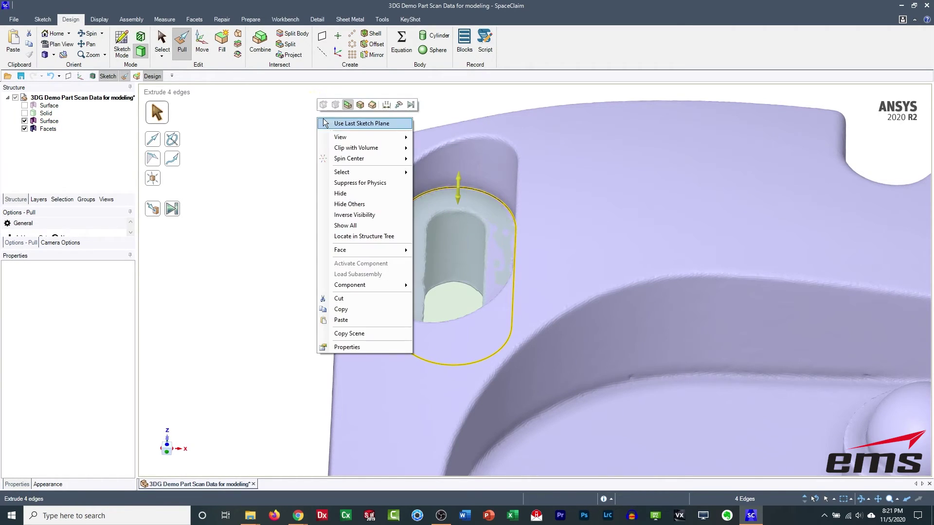
{"action": "left_click", "coordinate": [360, 105]}
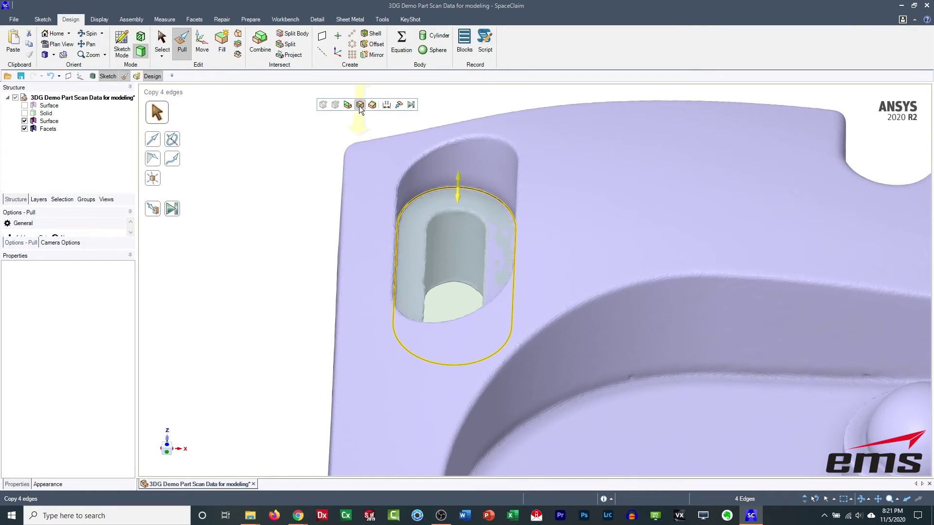
{"action": "key", "text": "v"}
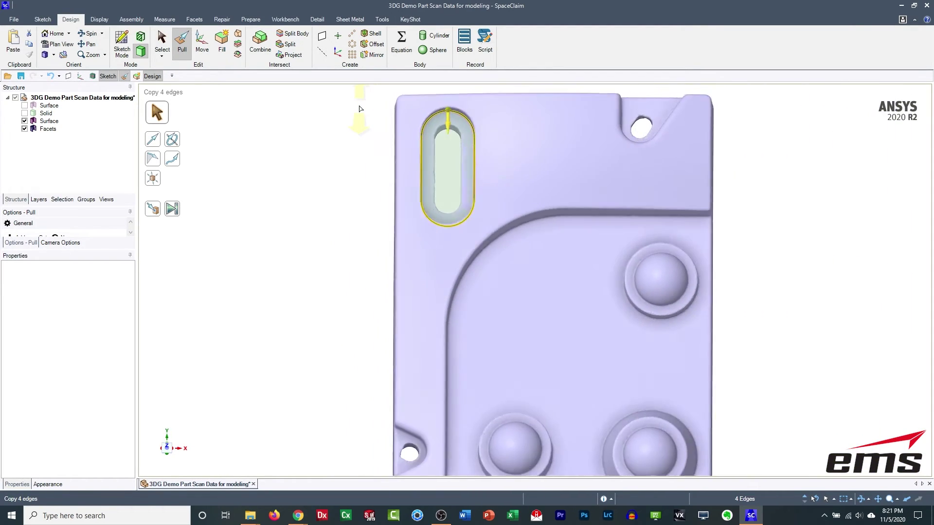
{"action": "scroll", "coordinate": [452, 217], "scroll_direction": "up", "scroll_amount": 5}
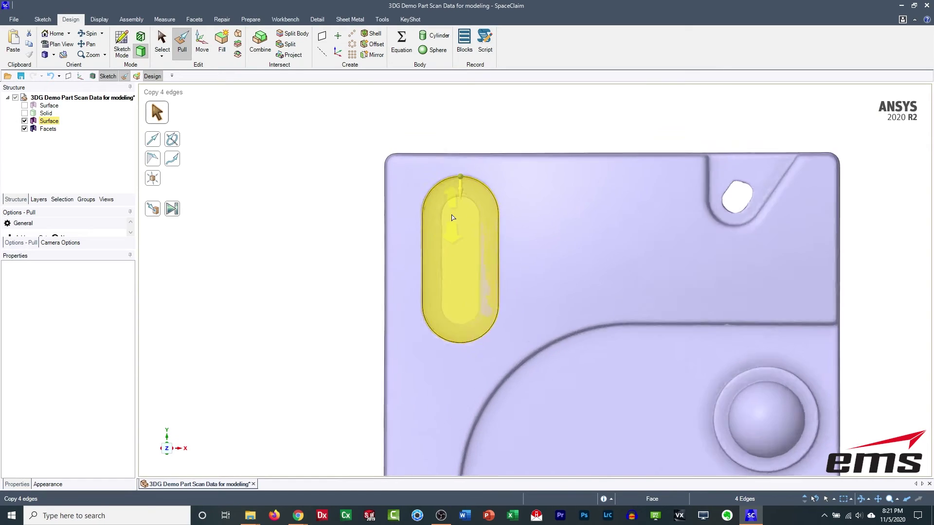
{"action": "left_click_drag", "start_coordinate": [463, 186], "coordinate": [461, 209]}
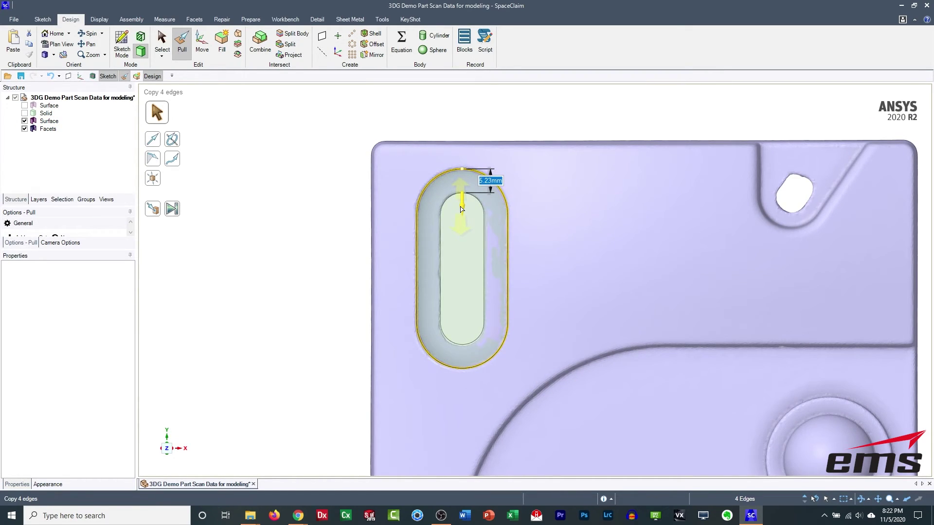
{"action": "left_click", "coordinate": [337, 238]}
- Hide the scan facets, show the solid, and pull the outer ring face upward as a cut to form the slot recess
{"action": "middle_click_drag", "start_coordinate": [281, 315], "coordinate": [284, 229], "text": "shift"}
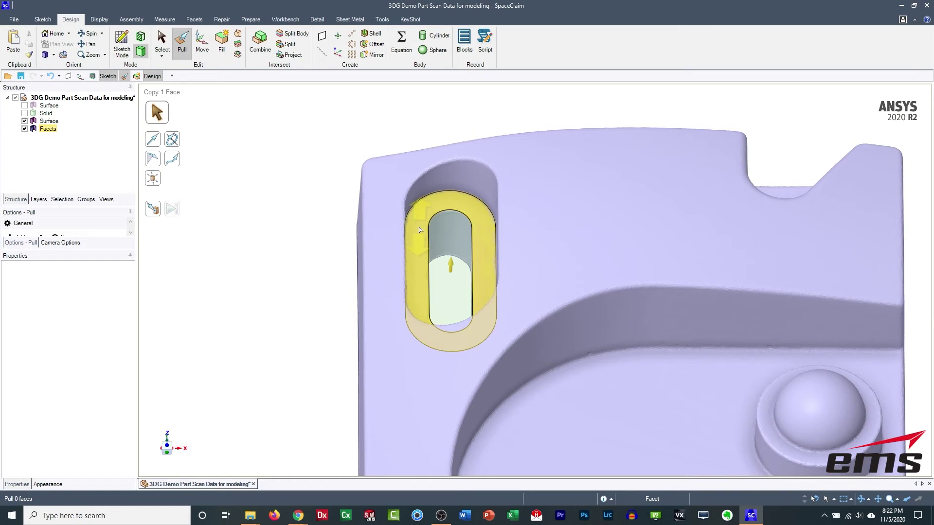
{"action": "left_click", "coordinate": [449, 242]}
{"action": "left_click", "coordinate": [285, 258]}
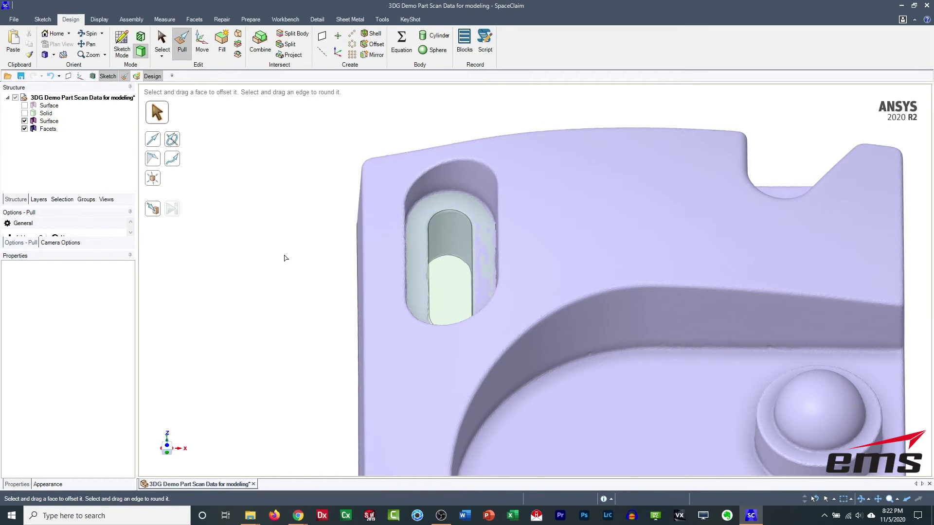
{"action": "left_click", "coordinate": [24, 129]}
{"action": "left_click", "coordinate": [24, 112]}
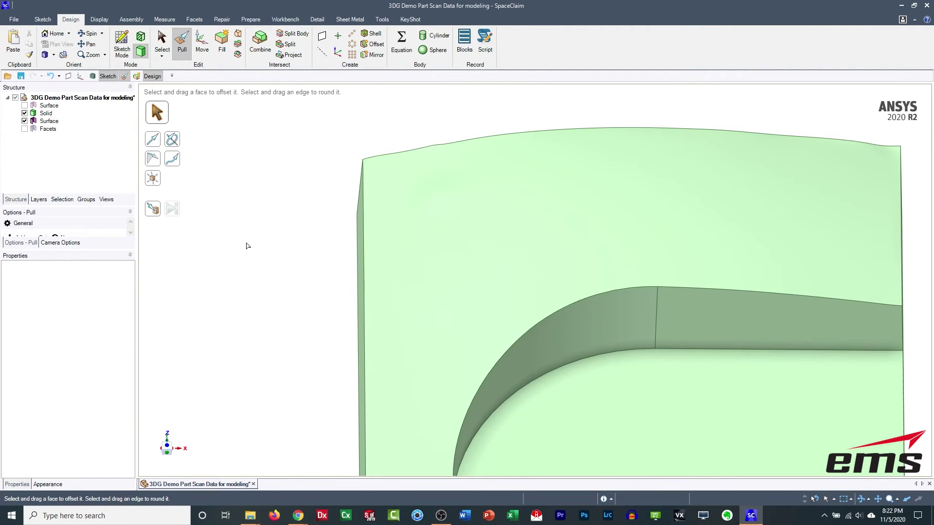
{"action": "left_click", "coordinate": [456, 242]}
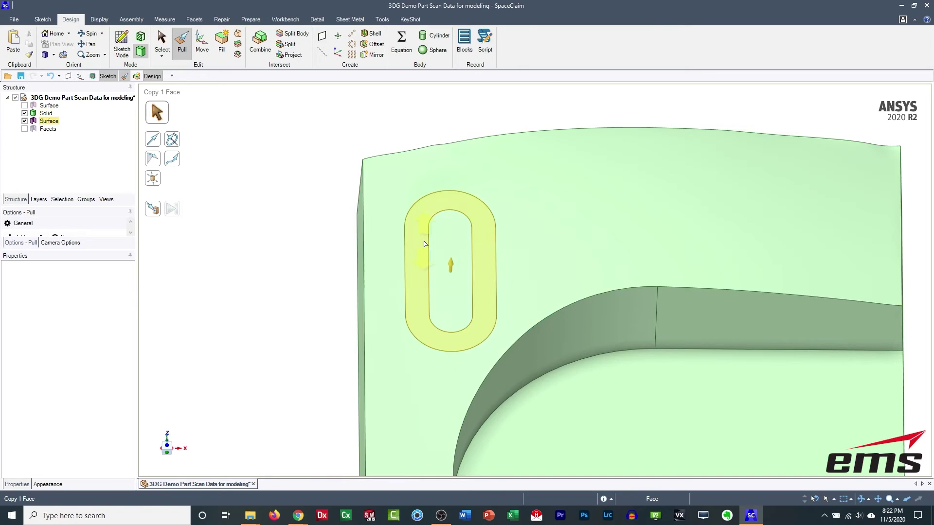
{"action": "left_click", "coordinate": [424, 244]}
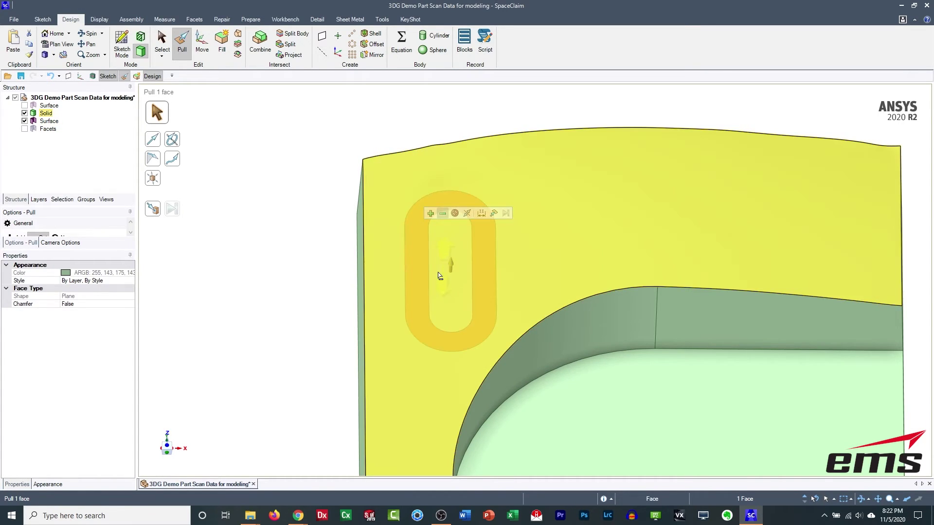
{"action": "left_click_drag", "start_coordinate": [276, 285], "coordinate": [284, 215]}
{"action": "middle_click_drag", "start_coordinate": [277, 217], "coordinate": [299, 223]}
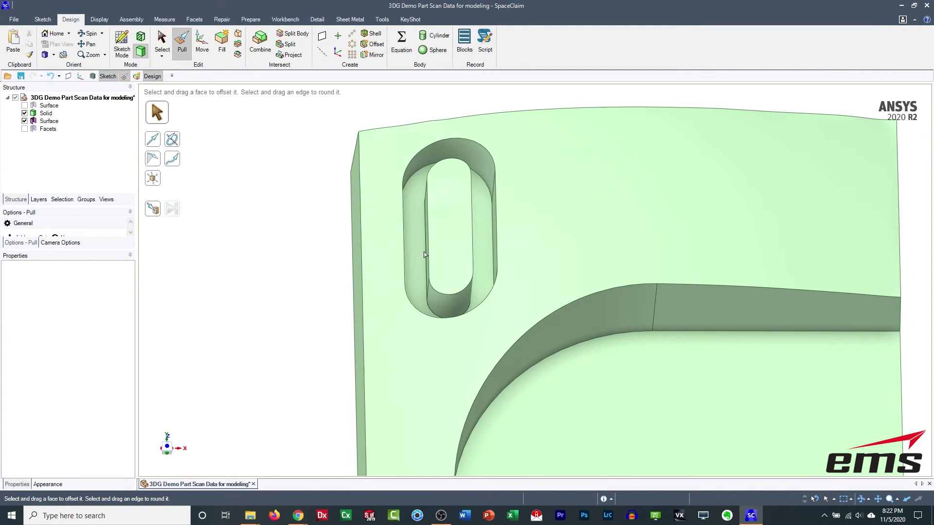
- Pull the inner slot face in both directions as a cut through the full thickness of the solid
{"action": "left_click", "coordinate": [448, 252]}
{"action": "scroll", "coordinate": [448, 252], "scroll_direction": "down", "scroll_amount": 1}
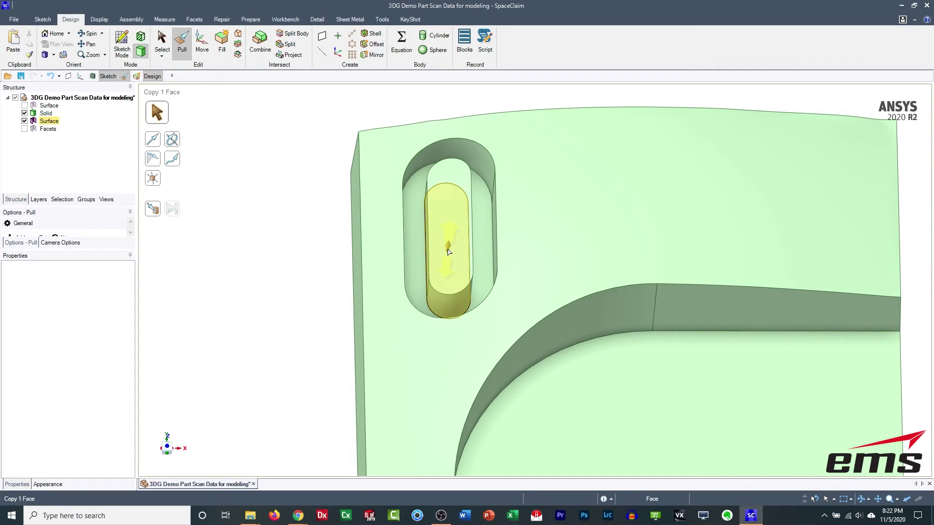
{"action": "left_click", "coordinate": [448, 252]}
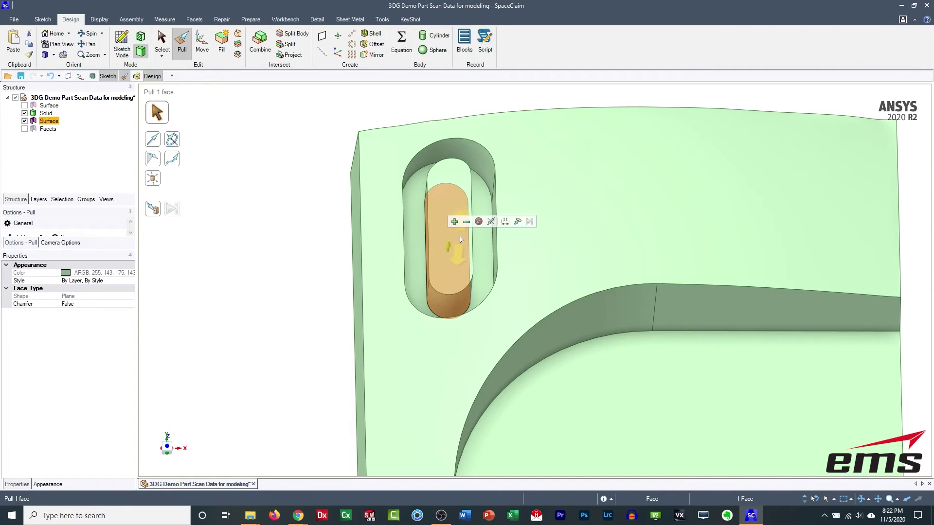
{"action": "left_click", "coordinate": [467, 221]}
{"action": "left_click", "coordinate": [491, 222]}
{"action": "left_click_drag", "start_coordinate": [313, 375], "coordinate": [321, 200]}
{"action": "scroll", "coordinate": [264, 315], "scroll_direction": "up", "scroll_amount": 2}
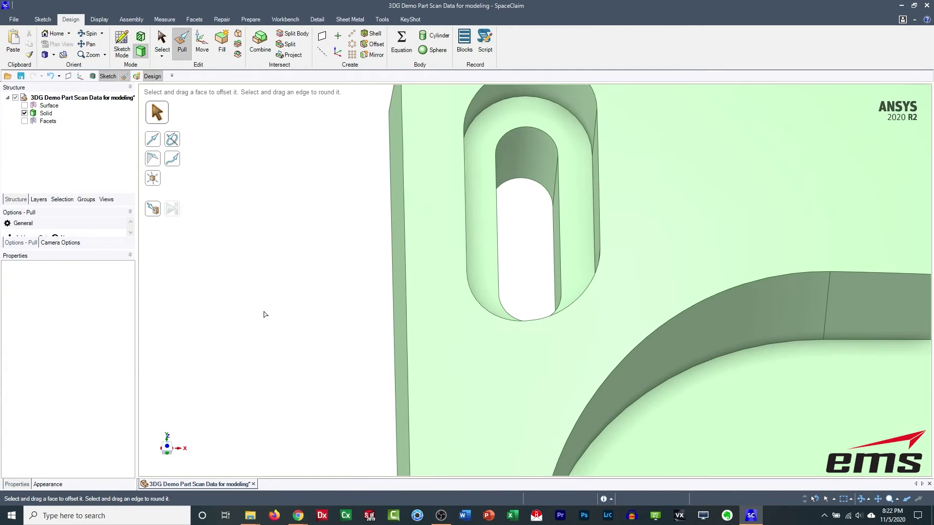
- Inspect the cut slot and the pocket's walls and floor on the solid from several angles
{"action": "scroll", "coordinate": [264, 314], "scroll_direction": "down", "scroll_amount": 4}
{"action": "mouse_move", "coordinate": [264, 314]}
{"action": "middle_mouse_down"}
{"action": "mouse_move", "coordinate": [281, 294]}
{"action": "mouse_move", "coordinate": [273, 339]}
{"action": "mouse_move", "coordinate": [273, 267]}
{"action": "mouse_move", "coordinate": [279, 275]}
{"action": "middle_mouse_up"}
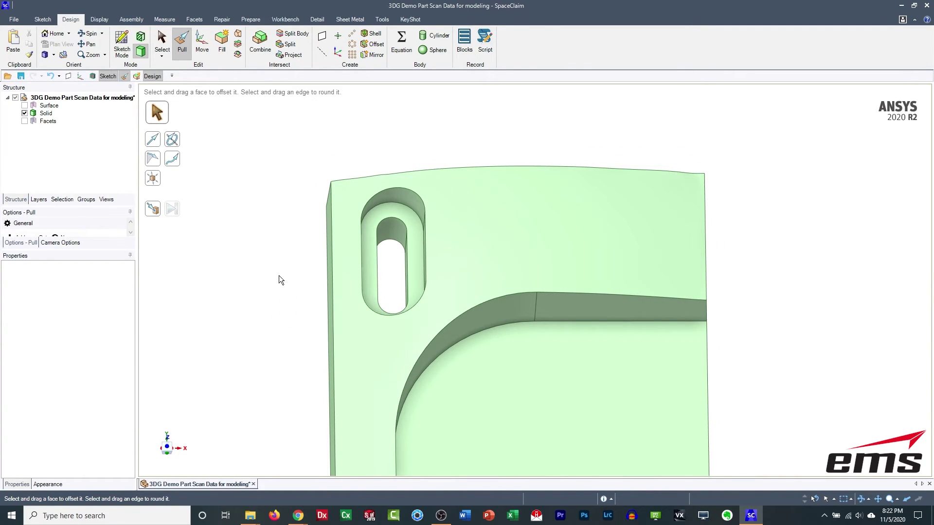
{"action": "middle_click_drag", "start_coordinate": [416, 330], "coordinate": [439, 246], "text": "shift"}
{"action": "left_click", "coordinate": [452, 287]}
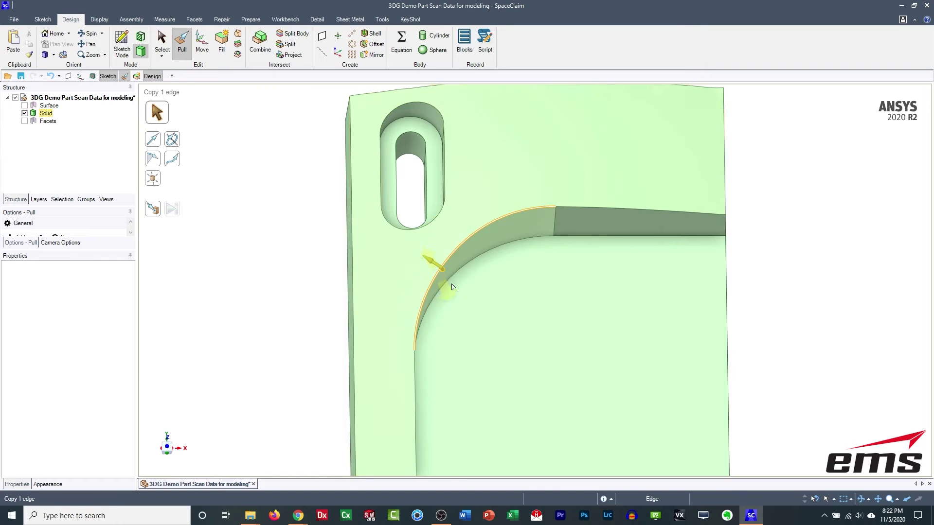
{"action": "left_click", "coordinate": [512, 338]}
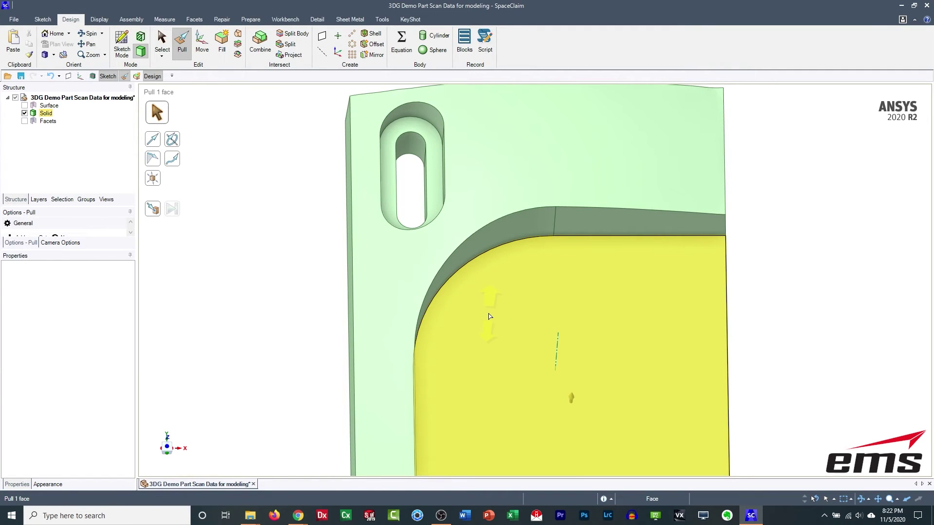
{"action": "scroll", "coordinate": [490, 317], "scroll_direction": "down", "scroll_amount": 5}
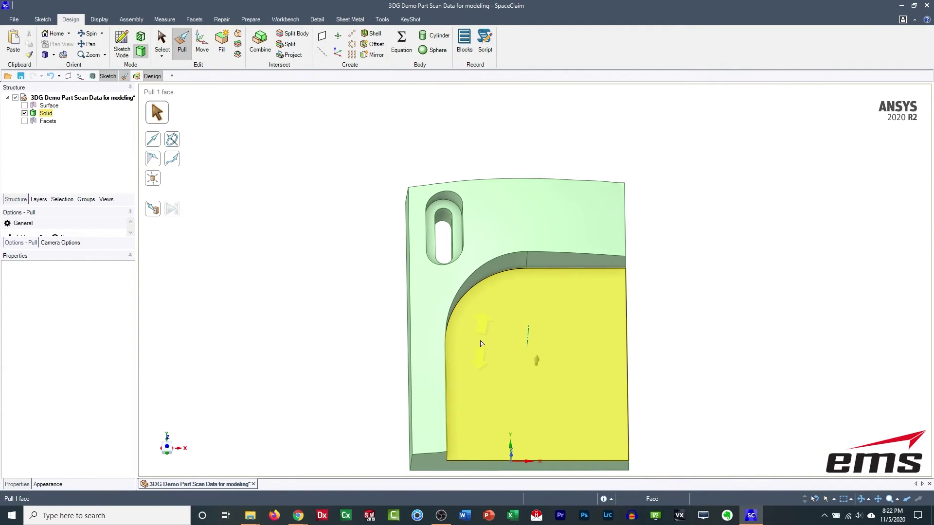
{"action": "middle_click_drag", "start_coordinate": [463, 402], "coordinate": [464, 334]}
{"action": "middle_click_drag", "start_coordinate": [605, 415], "coordinate": [530, 448]}
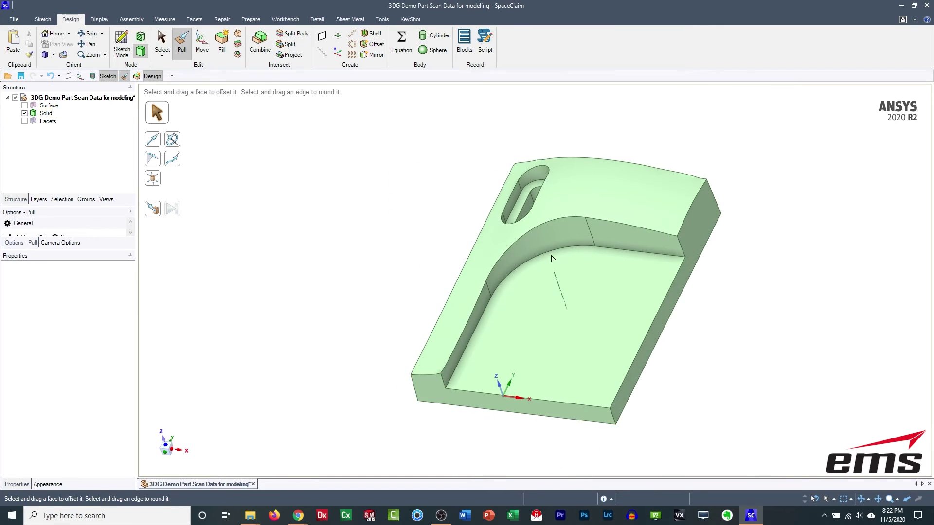
{"action": "middle_click_drag", "start_coordinate": [568, 244], "coordinate": [604, 263]}
{"action": "middle_click_drag", "start_coordinate": [559, 361], "coordinate": [448, 292], "text": "shift"}
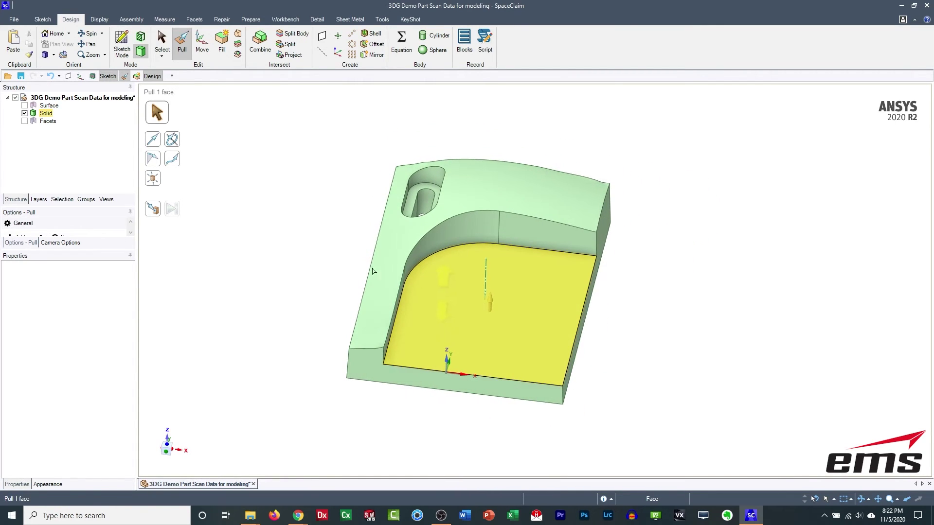
- Show the scan facets over the solid and examine the three domed bosses on the pocket floor
{"action": "left_click", "coordinate": [24, 121]}
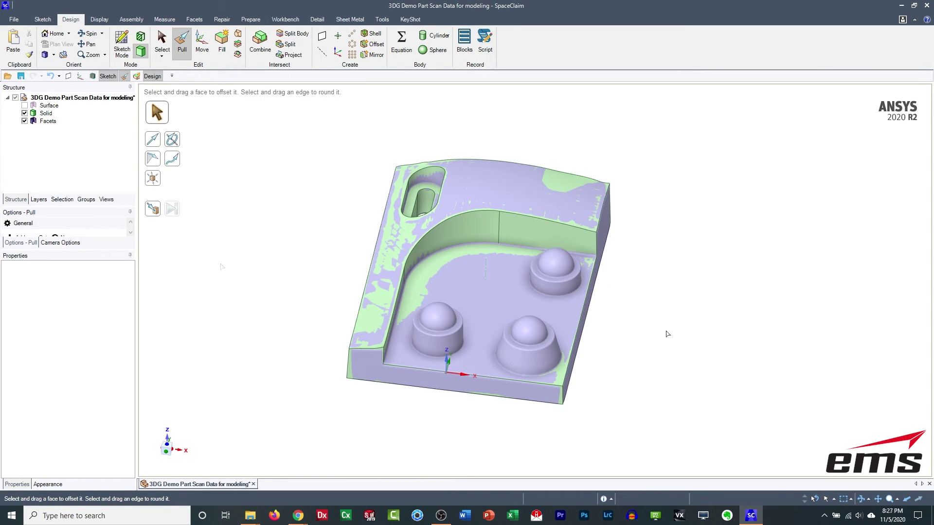
{"action": "middle_click_drag", "start_coordinate": [417, 368], "coordinate": [408, 344]}
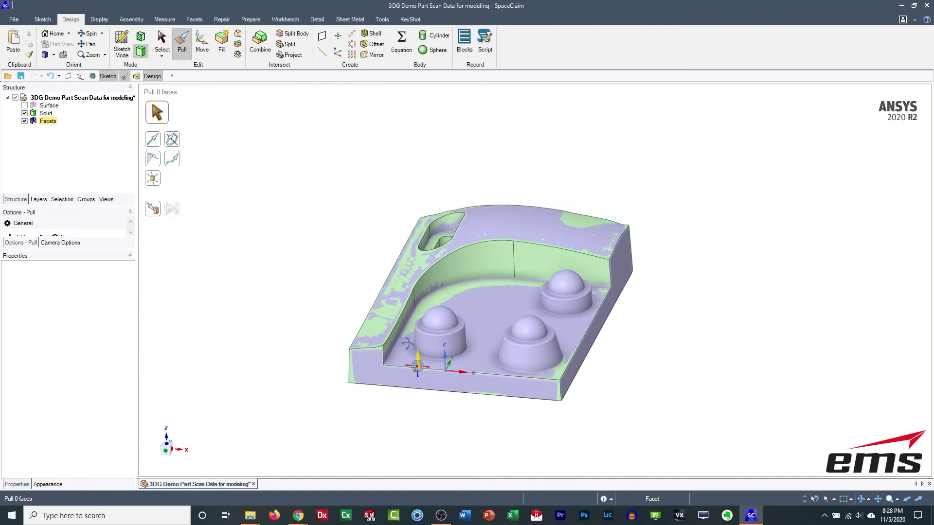
{"action": "middle_click_drag", "start_coordinate": [481, 343], "coordinate": [488, 323]}
{"action": "scroll", "coordinate": [488, 333], "scroll_direction": "up", "scroll_amount": 2}
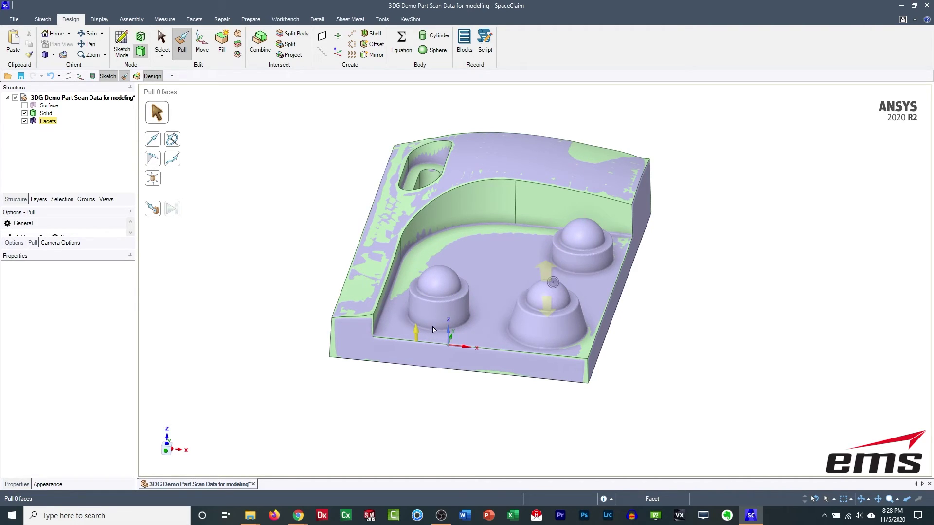
- Fit cylinder bodies to the scanned side walls of the front-left, back and front-right bosses, adjusting the facet selection for the back one
{"action": "left_click", "coordinate": [442, 315]}
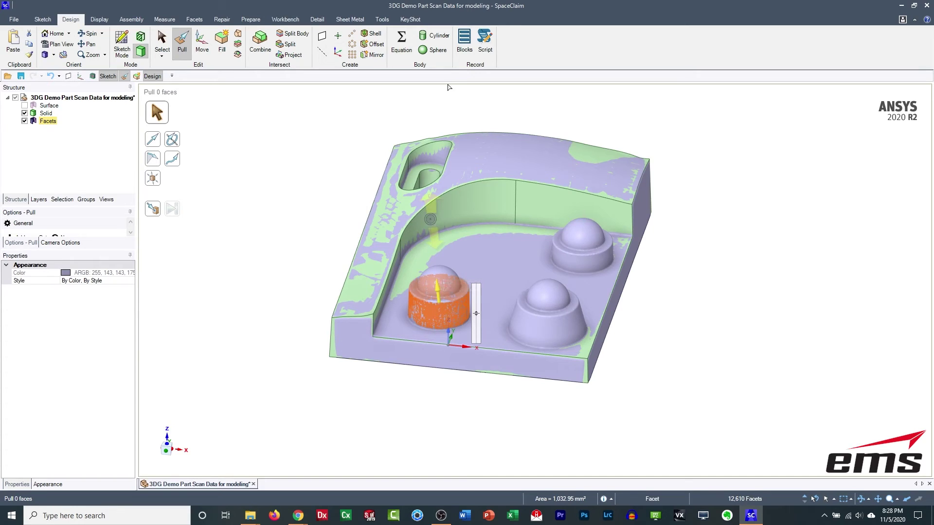
{"action": "left_click", "coordinate": [431, 37]}
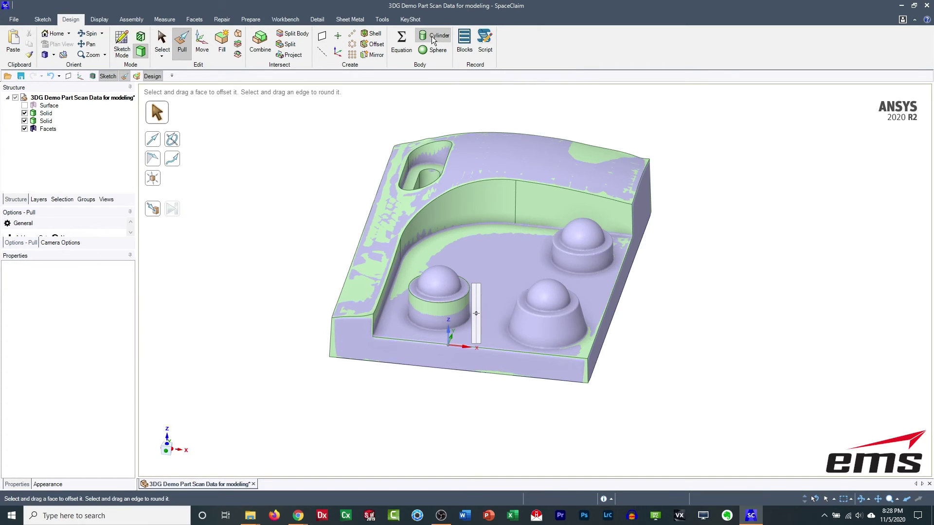
{"action": "left_click", "coordinate": [587, 268]}
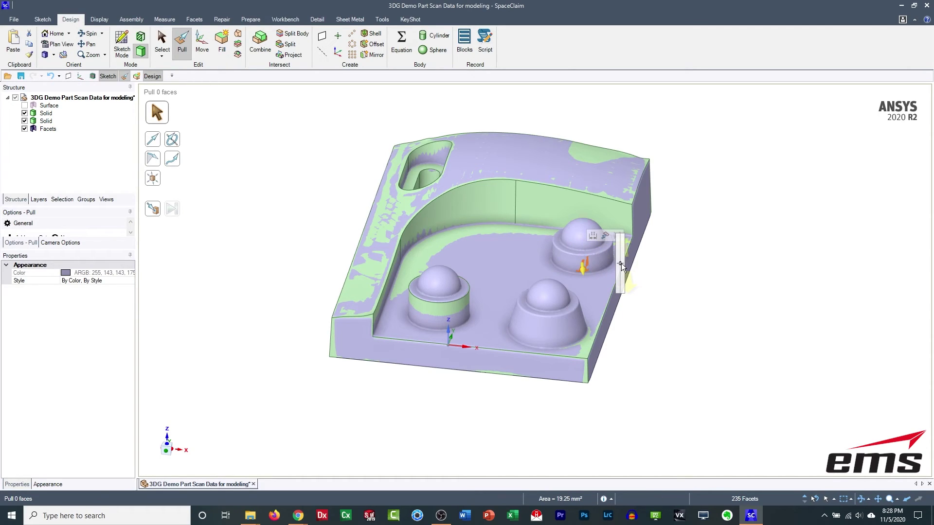
{"action": "left_click_drag", "start_coordinate": [621, 263], "coordinate": [621, 259]}
{"action": "left_click", "coordinate": [434, 37]}
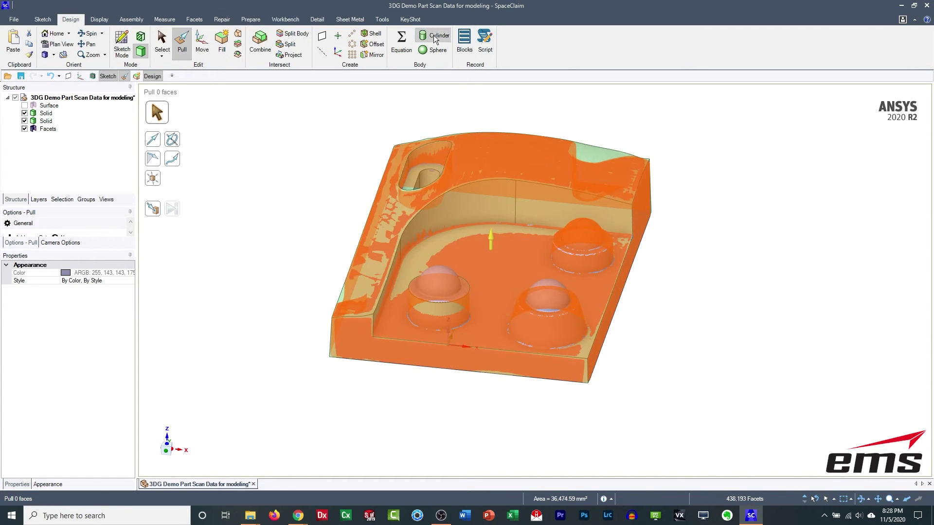
{"action": "left_click", "coordinate": [610, 262]}
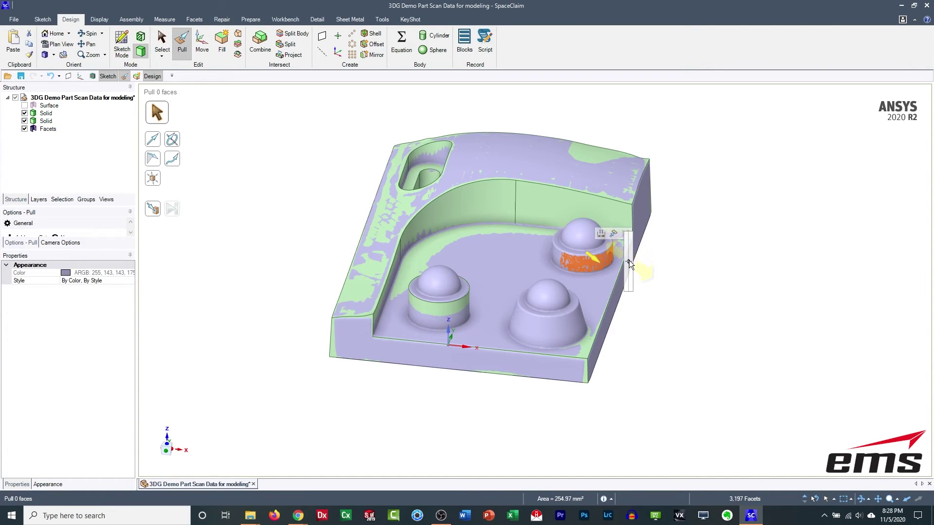
{"action": "left_click_drag", "start_coordinate": [629, 261], "coordinate": [629, 258]}
{"action": "left_click", "coordinate": [435, 36]}
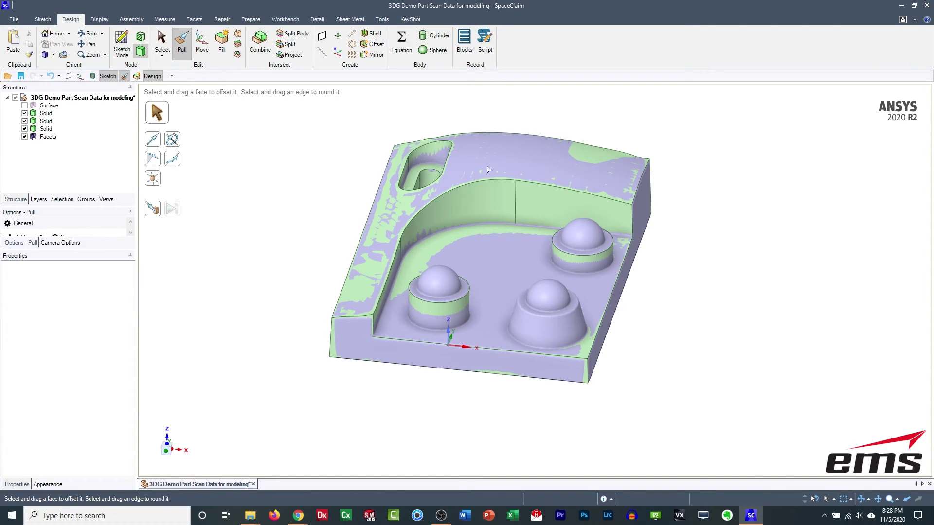
{"action": "left_click", "coordinate": [560, 330]}
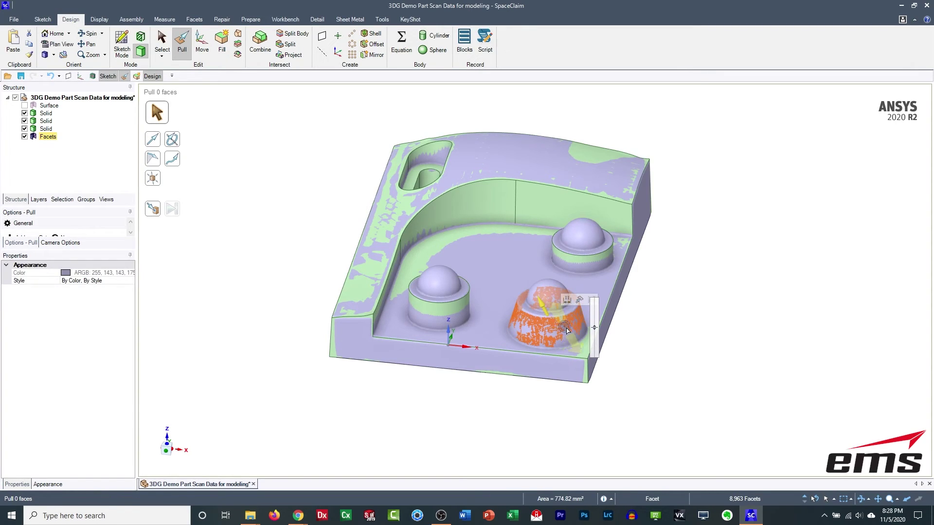
{"action": "left_click", "coordinate": [434, 36]}
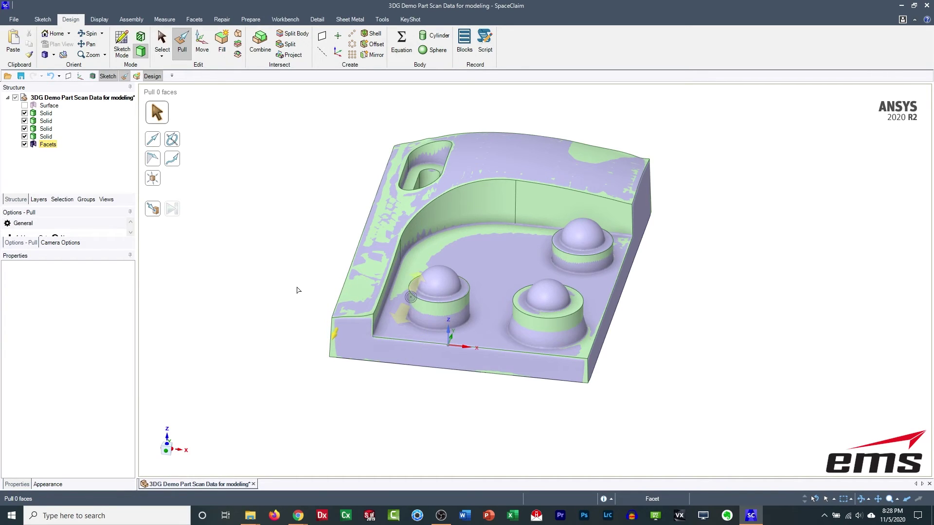
- Hide the scan facets and delete the bottom faces of the front-left and back cylinders to merge them into the pocket floor
{"action": "left_click", "coordinate": [24, 144]}
{"action": "middle_click_drag", "start_coordinate": [539, 389], "coordinate": [541, 341]}
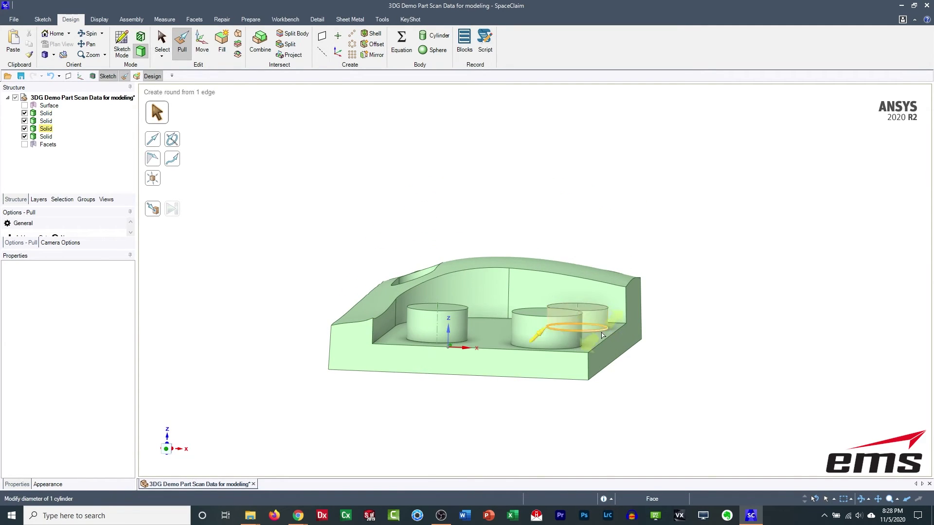
{"action": "middle_click_drag", "start_coordinate": [607, 331], "coordinate": [558, 289]}
{"action": "middle_click_drag", "start_coordinate": [510, 348], "coordinate": [513, 371]}
{"action": "scroll", "coordinate": [513, 371], "scroll_direction": "up", "scroll_amount": 2}
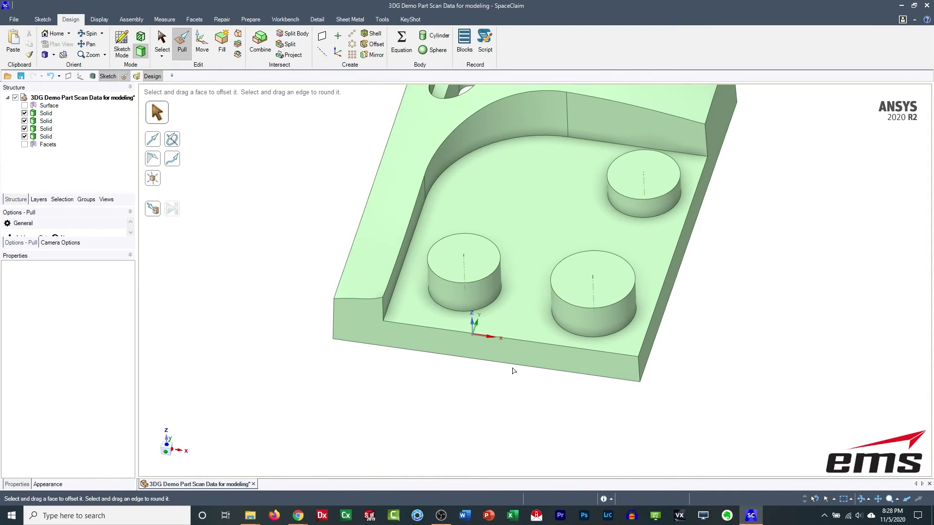
{"action": "left_click", "coordinate": [480, 290]}
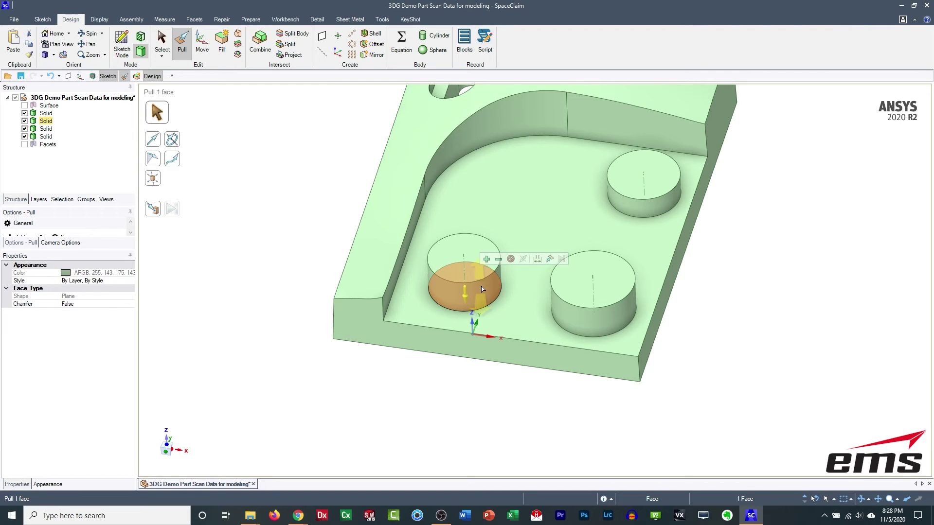
{"action": "key", "text": "Delete"}
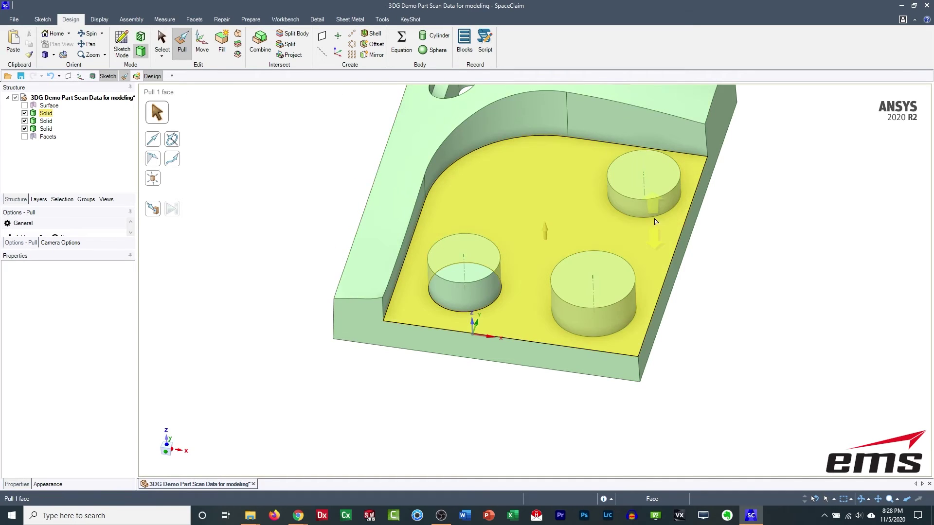
{"action": "left_click", "coordinate": [644, 197]}
{"action": "key", "text": "Delete"}
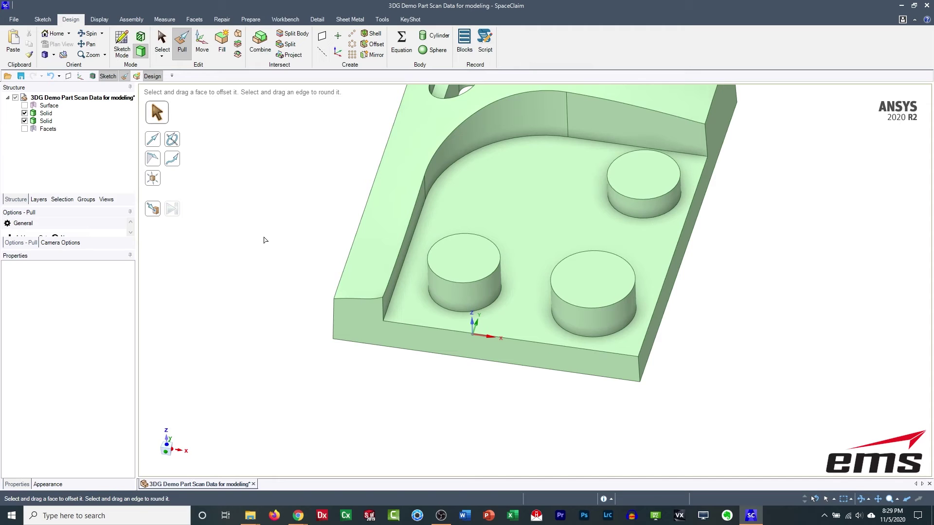
- Show the scan facets over the merged solid around the three bosses
{"action": "left_click", "coordinate": [24, 129]}
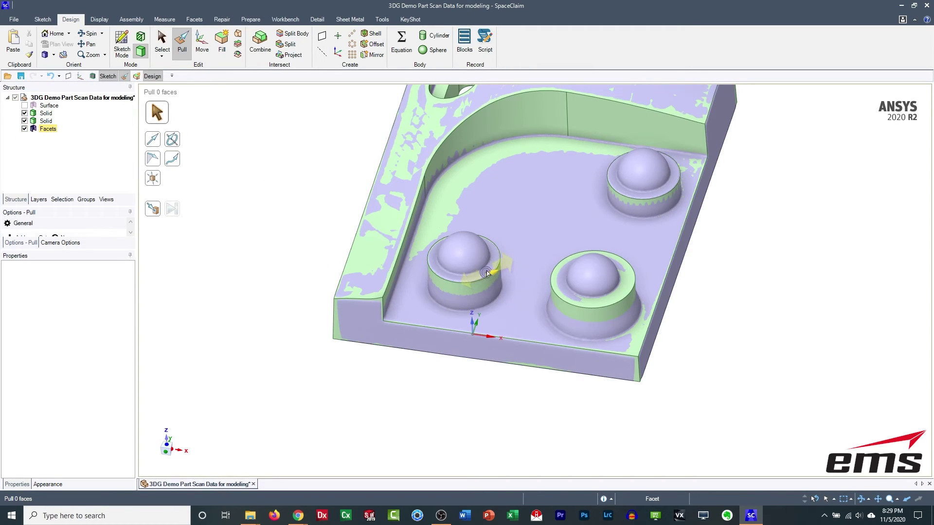
{"action": "scroll", "coordinate": [487, 273], "scroll_direction": "down", "scroll_amount": 2}
{"action": "scroll", "coordinate": [487, 273], "scroll_direction": "up", "scroll_amount": 3}
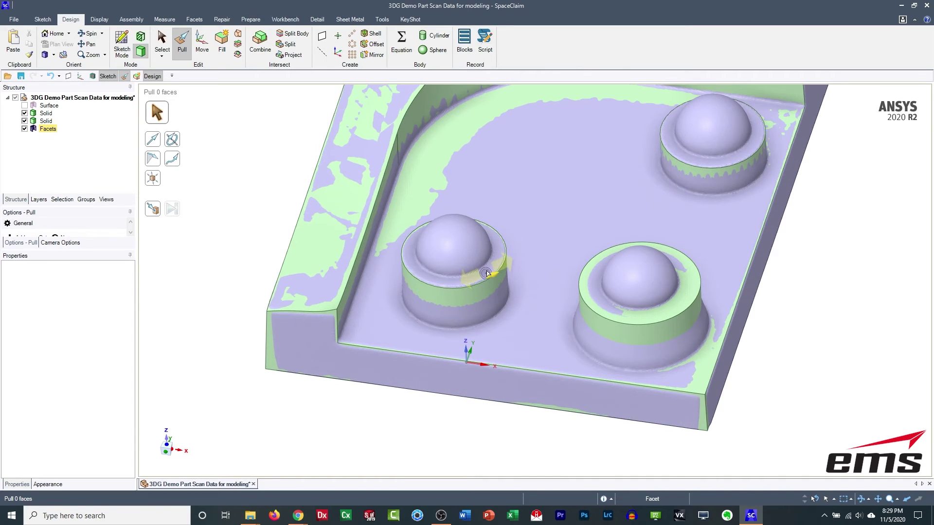
{"action": "left_click", "coordinate": [489, 272]}
{"action": "left_click_drag", "start_coordinate": [534, 271], "coordinate": [792, 332]}
{"action": "key", "text": "Escape"}
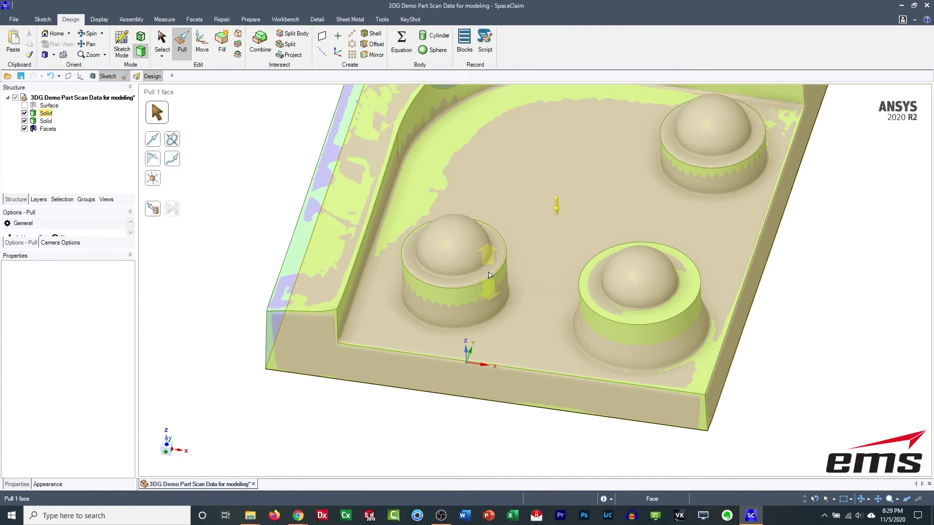
- Pull the front-left boss's top face up to the scanned flat ledge around its dome
{"action": "scroll", "coordinate": [485, 269], "scroll_direction": "up", "scroll_amount": 2}
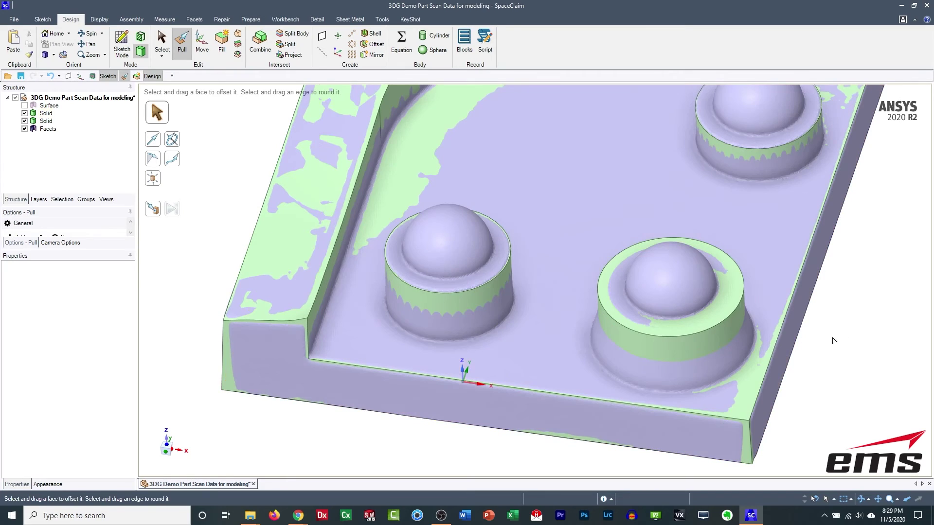
{"action": "left_click", "coordinate": [477, 265]}
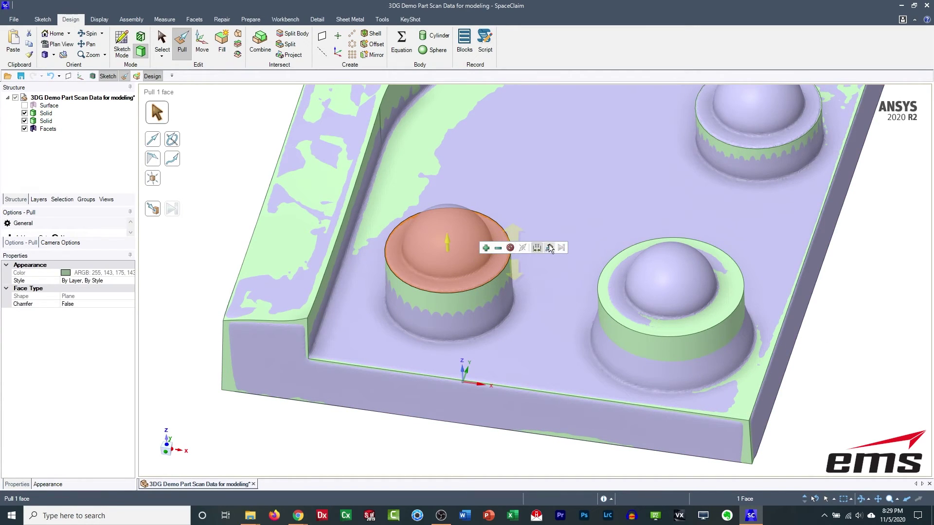
{"action": "left_click", "coordinate": [549, 248]}
{"action": "left_click", "coordinate": [498, 264]}
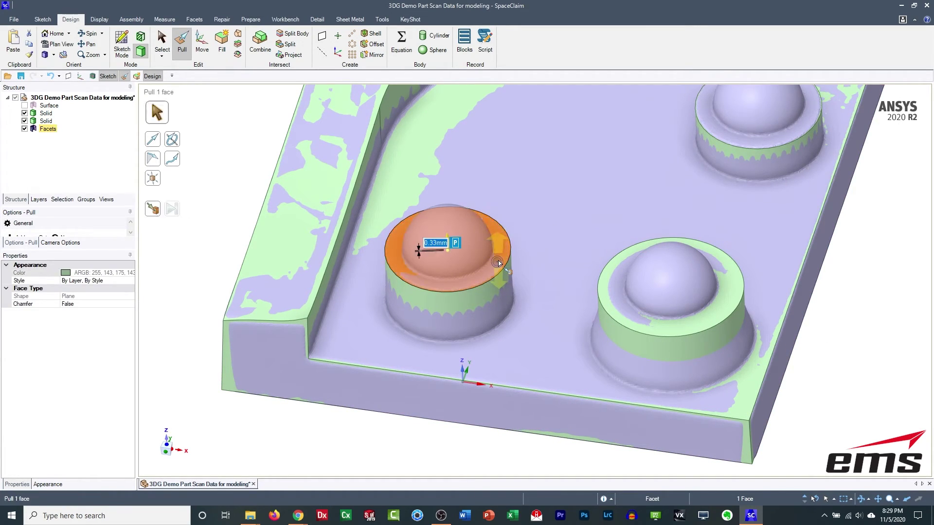
- Pull the back boss's top face up to the scanned flat ledge around its dome
{"action": "scroll", "coordinate": [802, 269], "scroll_direction": "up", "scroll_amount": 4}
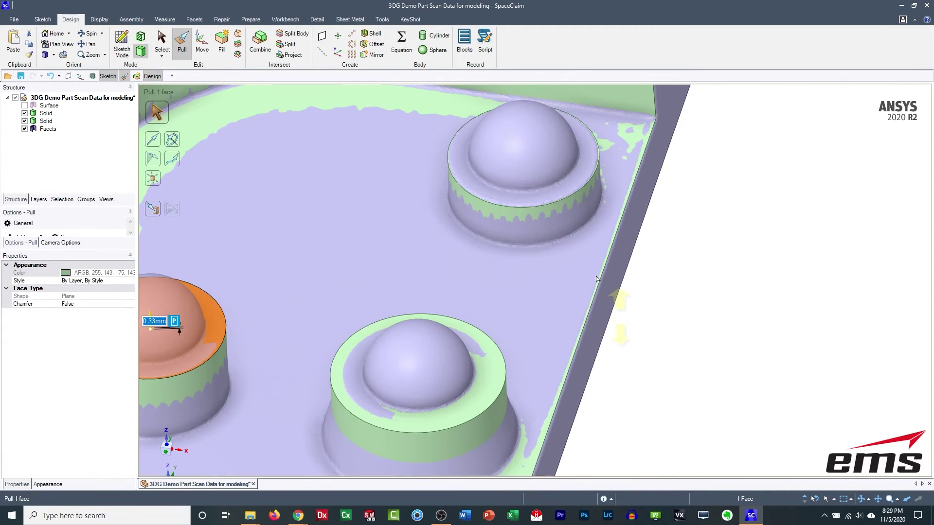
{"action": "scroll", "coordinate": [651, 275], "scroll_direction": "down", "scroll_amount": 3}
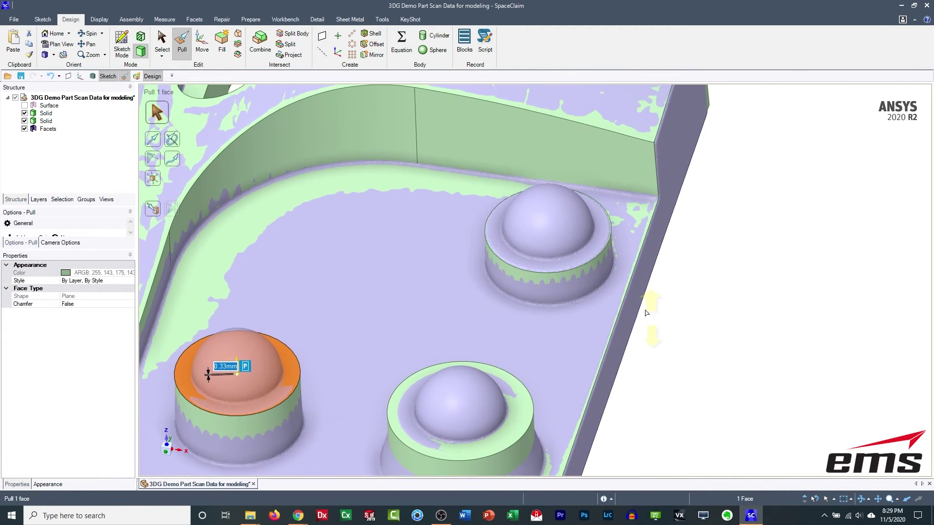
{"action": "left_click", "coordinate": [591, 253]}
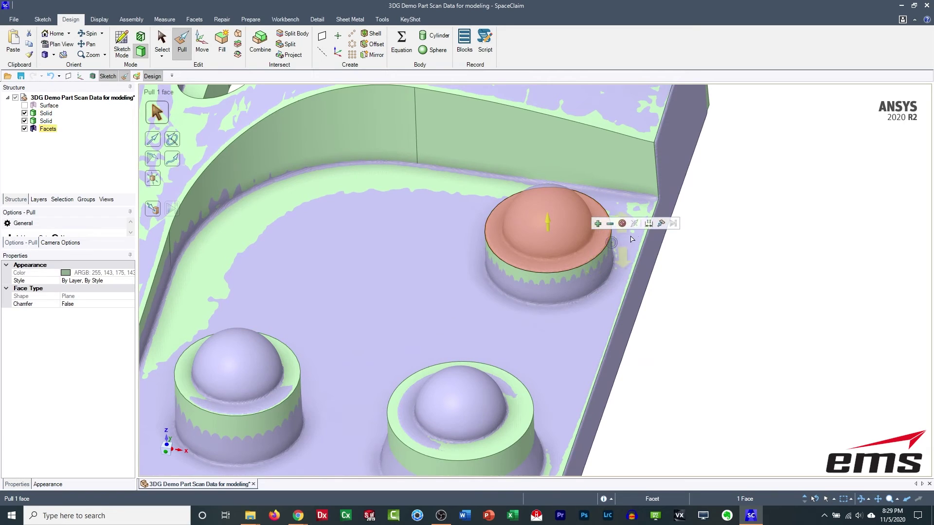
{"action": "left_click", "coordinate": [661, 224]}
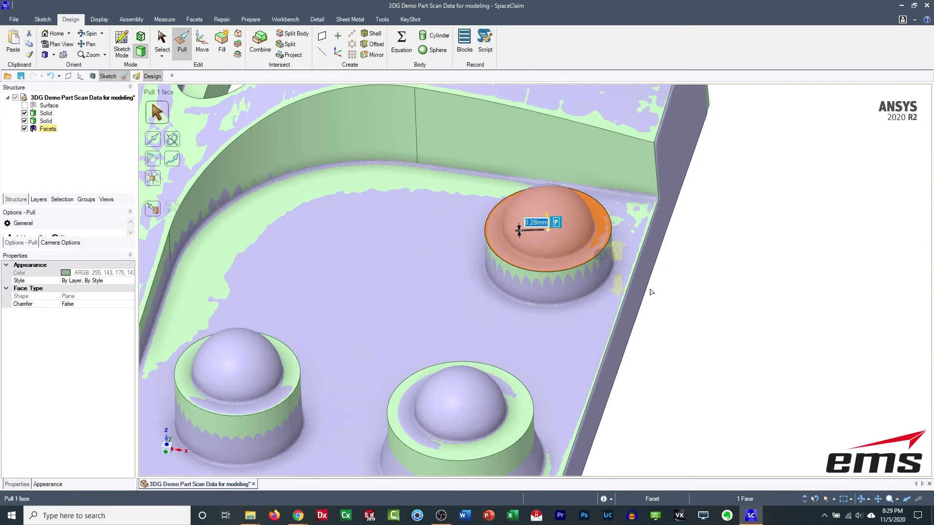
{"action": "left_click", "coordinate": [595, 246]}
- Pull the side face of the front-right cylinder outward to a radius of about 17.62 mm to match the scanned boss's base
{"action": "middle_click_drag", "start_coordinate": [499, 352], "coordinate": [594, 255], "text": "shift"}
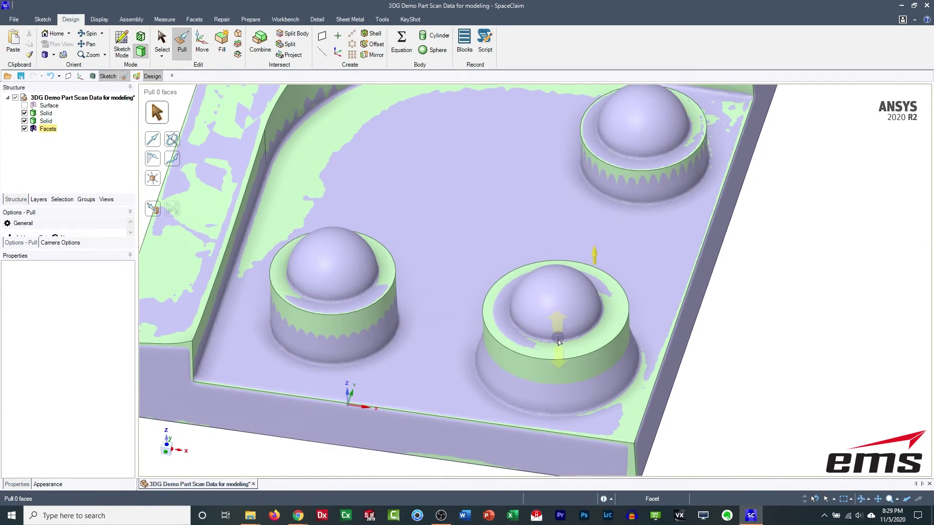
{"action": "left_click", "coordinate": [571, 359]}
{"action": "middle_click_drag", "start_coordinate": [572, 359], "coordinate": [566, 312], "text": "shift"}
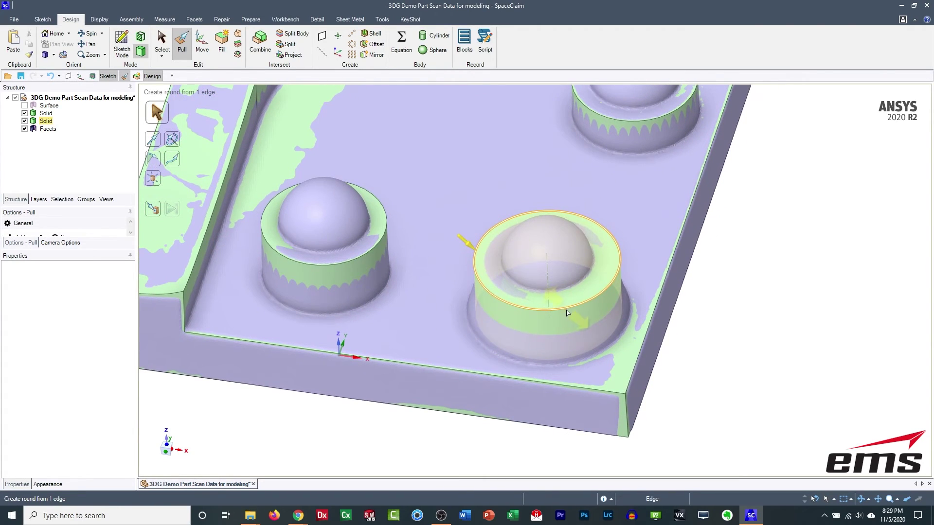
{"action": "left_click", "coordinate": [572, 332]}
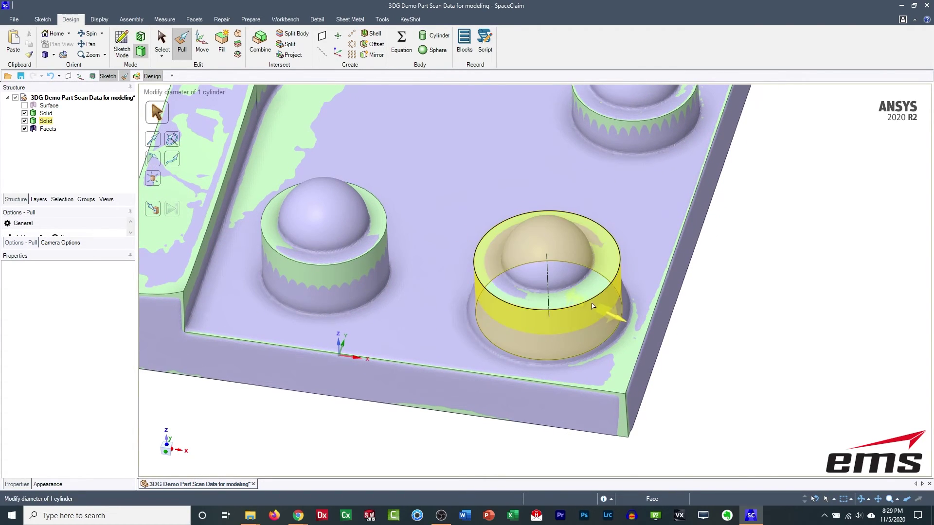
{"action": "middle_click_drag", "start_coordinate": [671, 316], "coordinate": [701, 300]}
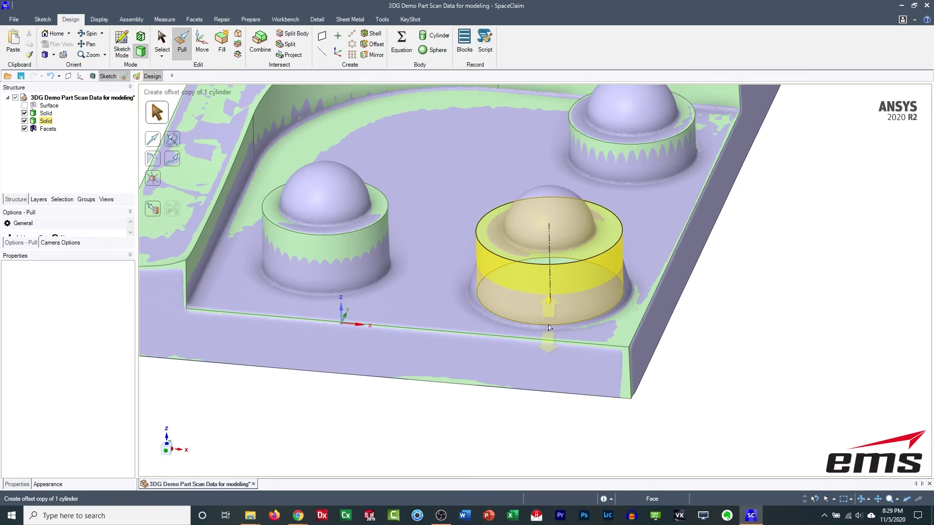
{"action": "left_click", "coordinate": [549, 325]}
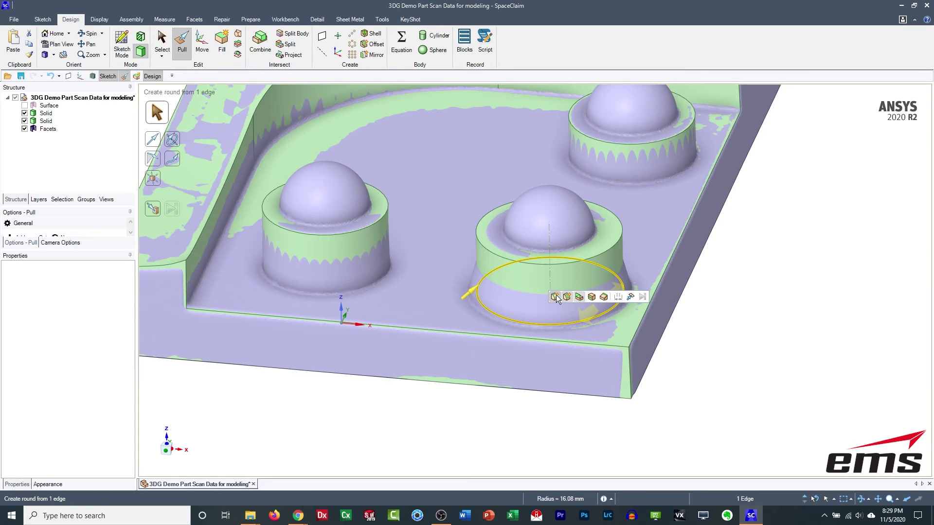
{"action": "left_click", "coordinate": [695, 352]}
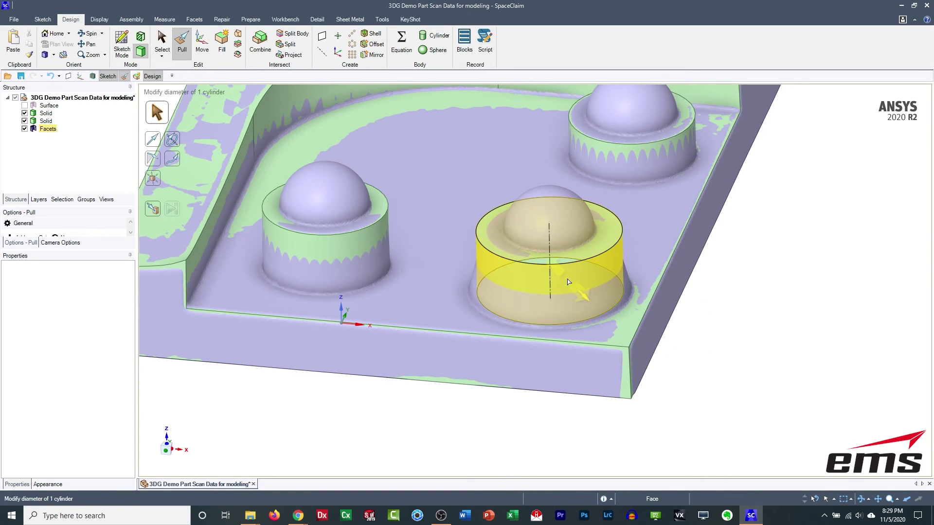
{"action": "left_click", "coordinate": [604, 285]}
{"action": "left_click_drag", "start_coordinate": [602, 295], "coordinate": [611, 311]}
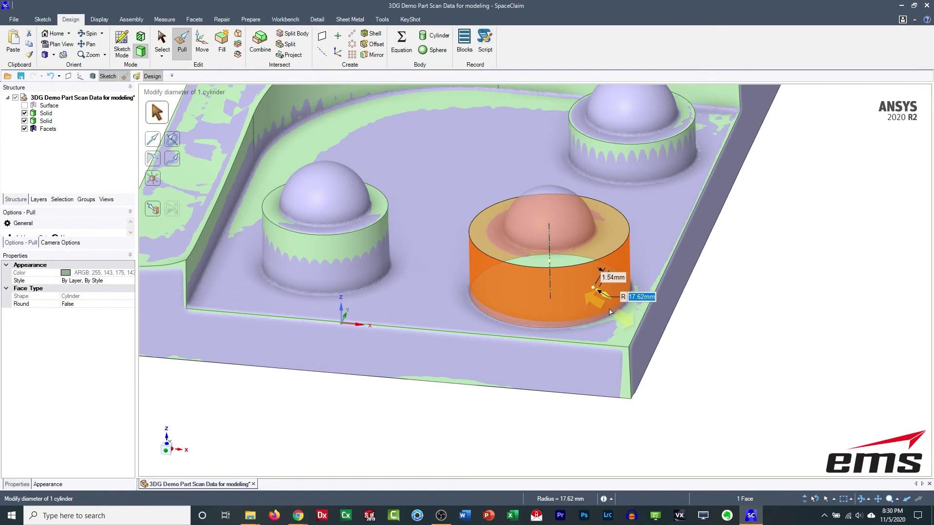
{"action": "left_click", "coordinate": [734, 276]}
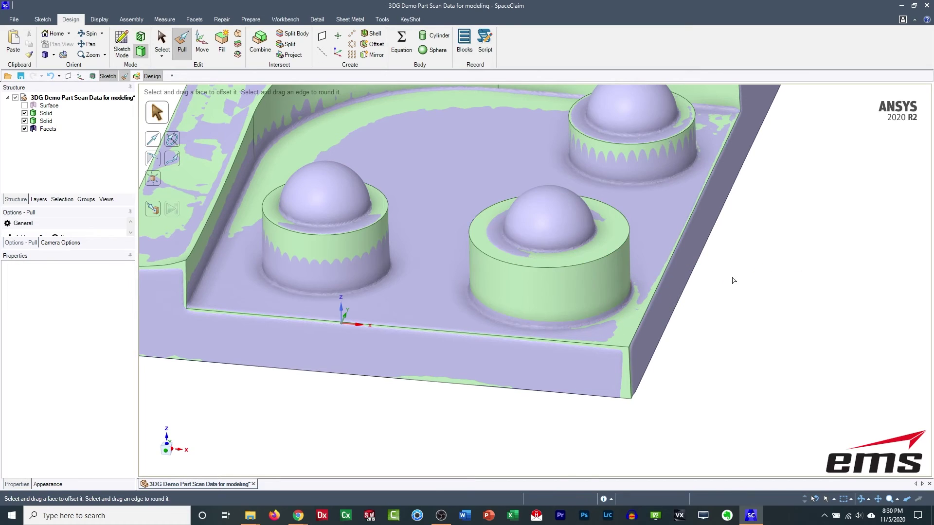
- Pivot the top edge of the front-right cylinder inward about 3.61 mm to taper its side along the scan
{"action": "left_click", "coordinate": [597, 265]}
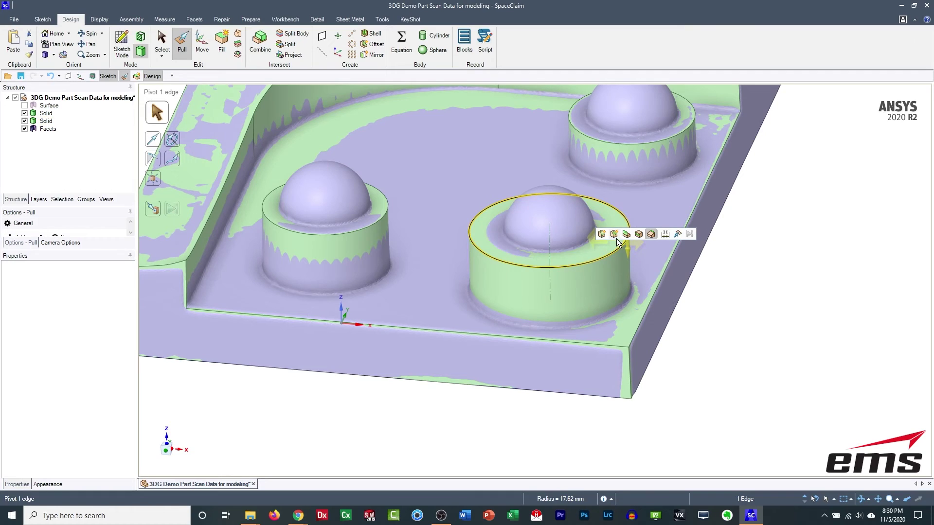
{"action": "left_click_drag", "start_coordinate": [620, 245], "coordinate": [604, 244]}
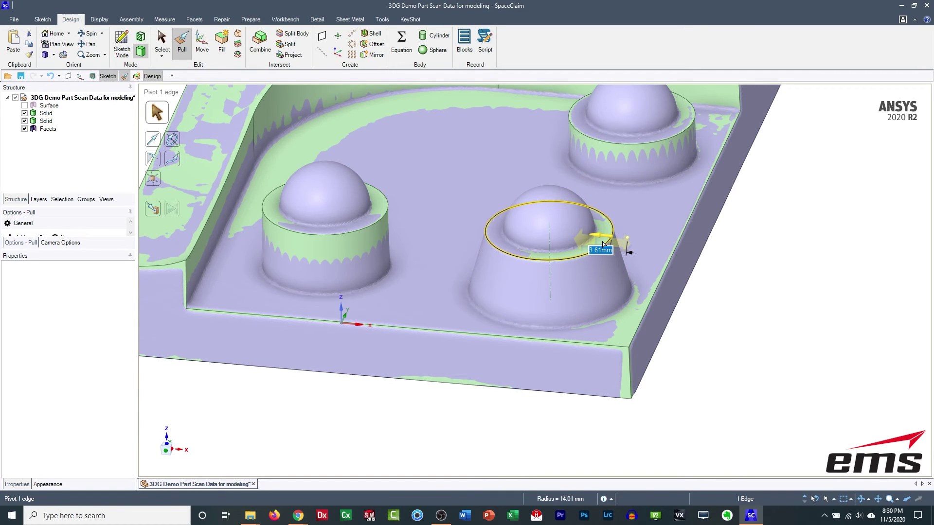
{"action": "left_click_drag", "start_coordinate": [604, 244], "coordinate": [604, 245]}
{"action": "left_click", "coordinate": [768, 315]}
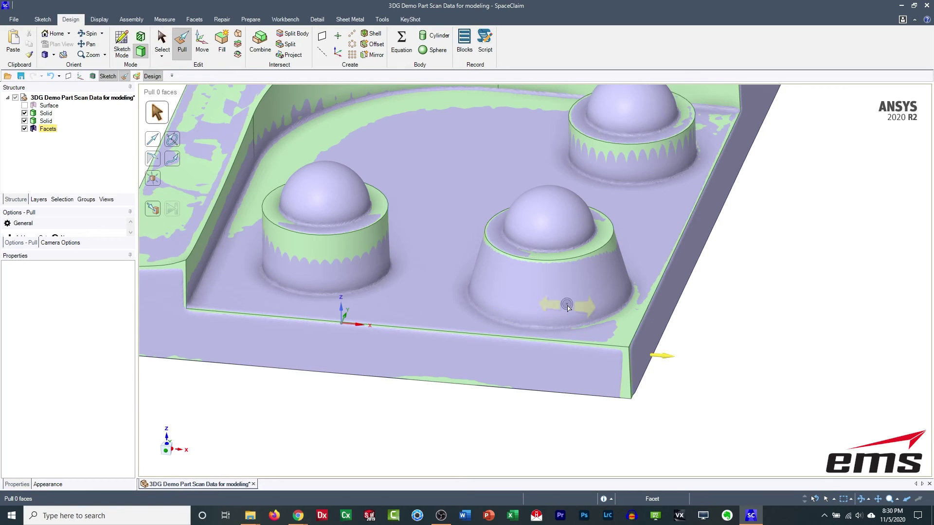
- Merge the tapered front-right boss with the main solid so both form one body
{"action": "left_click", "coordinate": [567, 306]}
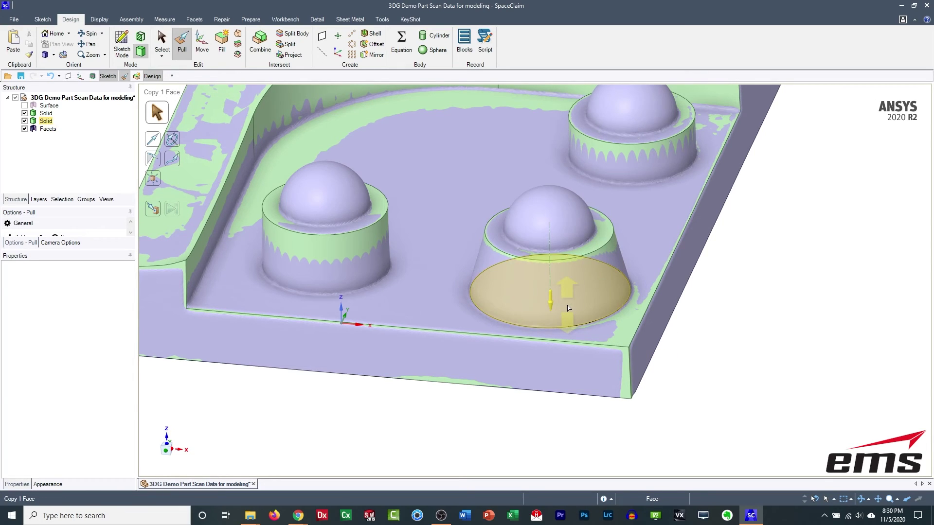
{"action": "left_click", "coordinate": [568, 307]}
{"action": "left_click", "coordinate": [753, 319]}
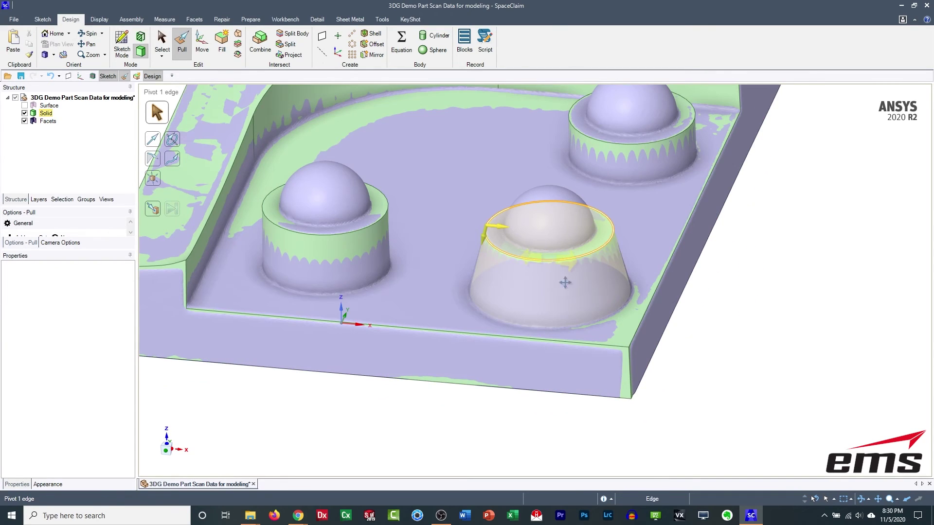
{"action": "middle_click_drag", "start_coordinate": [559, 273], "coordinate": [575, 320], "text": "ctrl"}
{"action": "scroll", "coordinate": [491, 302], "scroll_direction": "down", "scroll_amount": 3}
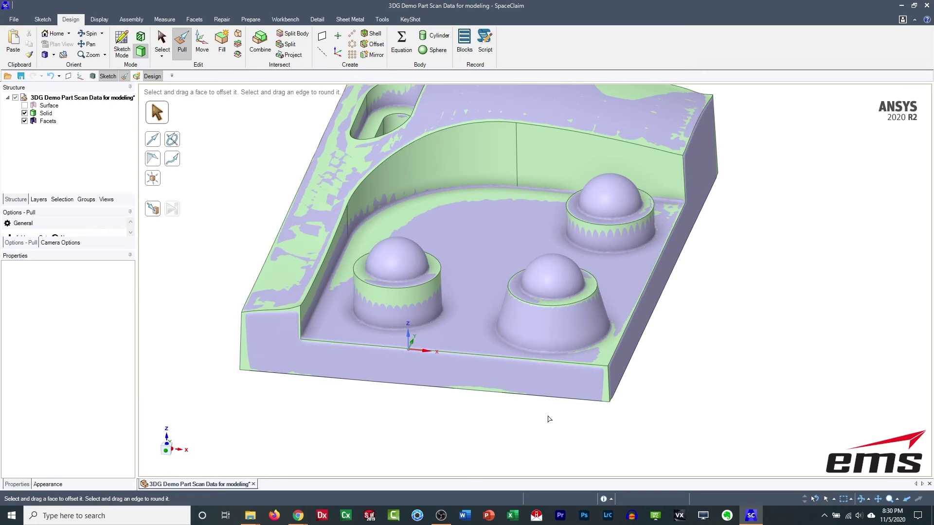
{"action": "middle_click_drag", "start_coordinate": [533, 422], "coordinate": [563, 408]}
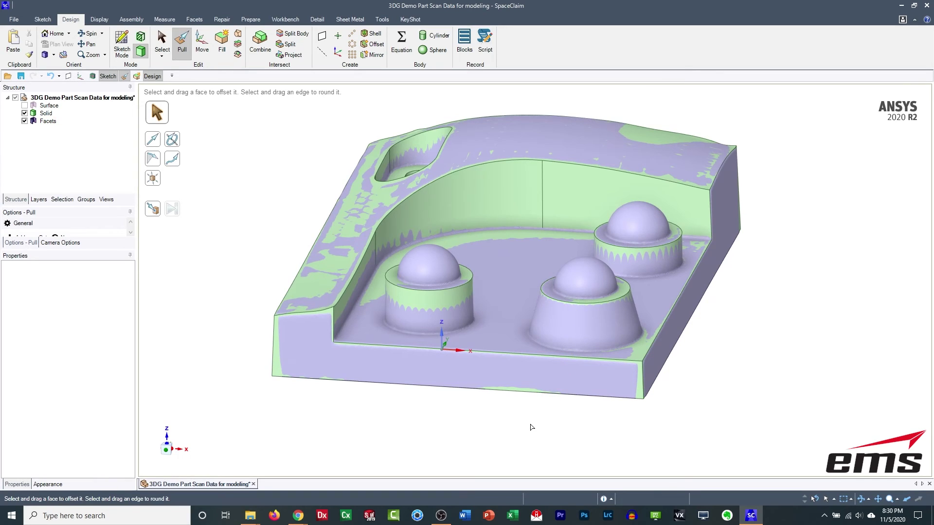
{"action": "middle_click_drag", "start_coordinate": [532, 427], "coordinate": [544, 370]}
- Start a sketch parallel to the pocket floor, hide the solid, and raise the sketch plane slightly to section the scan through the edge notches
{"action": "left_click", "coordinate": [506, 262]}
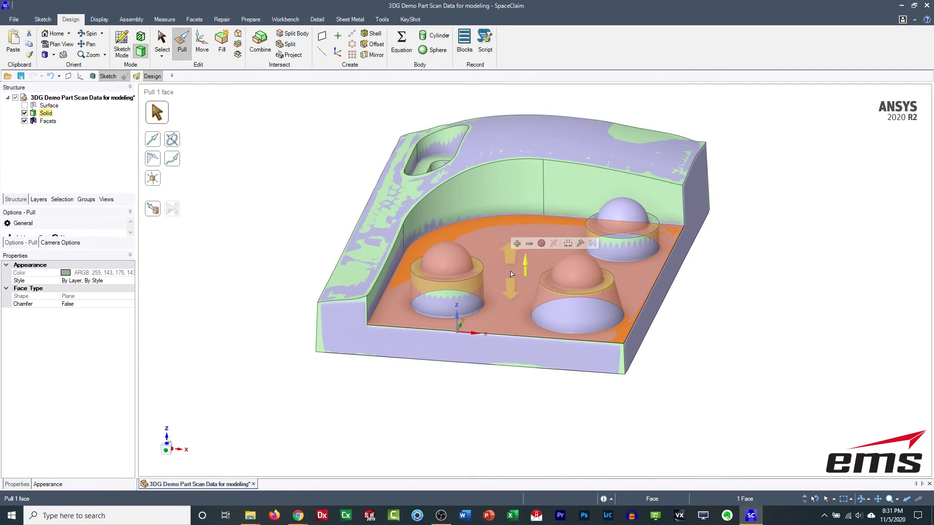
{"action": "key", "text": "k"}
{"action": "left_click", "coordinate": [24, 114]}
{"action": "left_click", "coordinate": [544, 467]}
{"action": "left_click_drag", "start_coordinate": [524, 242], "coordinate": [525, 238]}
{"action": "left_click", "coordinate": [561, 467]}
{"action": "left_click", "coordinate": [544, 470]}
{"action": "middle_click_drag", "start_coordinate": [390, 391], "coordinate": [503, 325], "text": "ctrl"}
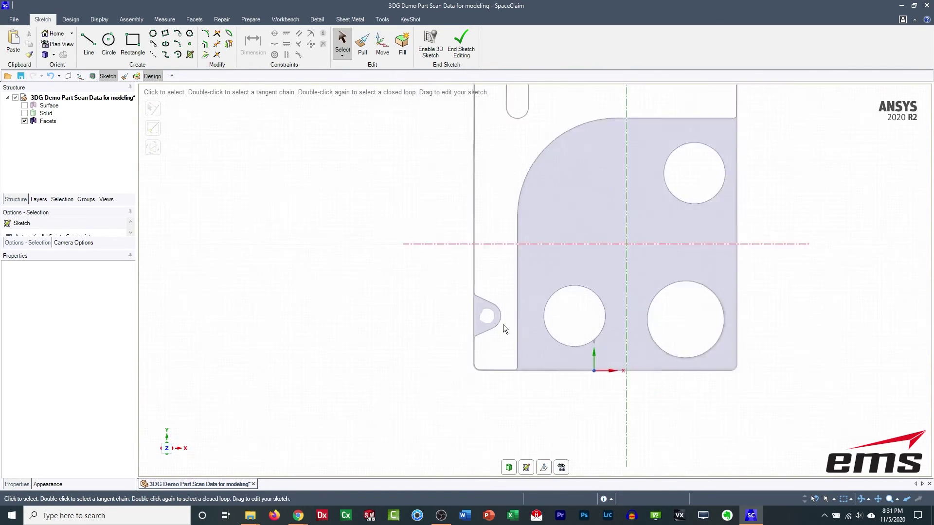
- Trace the rounded end of the scan's left-side notch with a three-point circle
{"action": "scroll", "coordinate": [504, 326], "scroll_direction": "up", "scroll_amount": 3}
{"action": "left_click", "coordinate": [153, 34]}
{"action": "left_click", "coordinate": [508, 268]}
{"action": "left_click", "coordinate": [498, 324]}
{"action": "left_click", "coordinate": [518, 301]}
- Add two tangent lines along the left-side notch's flanks and join their outer ends with a line outside the part
{"action": "left_click", "coordinate": [153, 44]}
{"action": "left_click", "coordinate": [500, 262]}
{"action": "left_click", "coordinate": [415, 225]}
{"action": "left_click", "coordinate": [498, 324]}
{"action": "left_click", "coordinate": [428, 356]}
{"action": "left_click", "coordinate": [89, 43]}
{"action": "left_click", "coordinate": [415, 225]}
{"action": "left_click", "coordinate": [428, 356]}
- Trace the rounded end of the scan's back-edge notch with a three-point circle
{"action": "middle_click_drag", "start_coordinate": [769, 173], "coordinate": [439, 327], "text": "ctrl"}
{"action": "middle_click_drag", "start_coordinate": [606, 104], "coordinate": [487, 392], "text": "ctrl"}
{"action": "middle_click_drag", "start_coordinate": [635, 239], "coordinate": [629, 467], "text": "ctrl"}
{"action": "scroll", "coordinate": [629, 467], "scroll_direction": "up", "scroll_amount": 1}
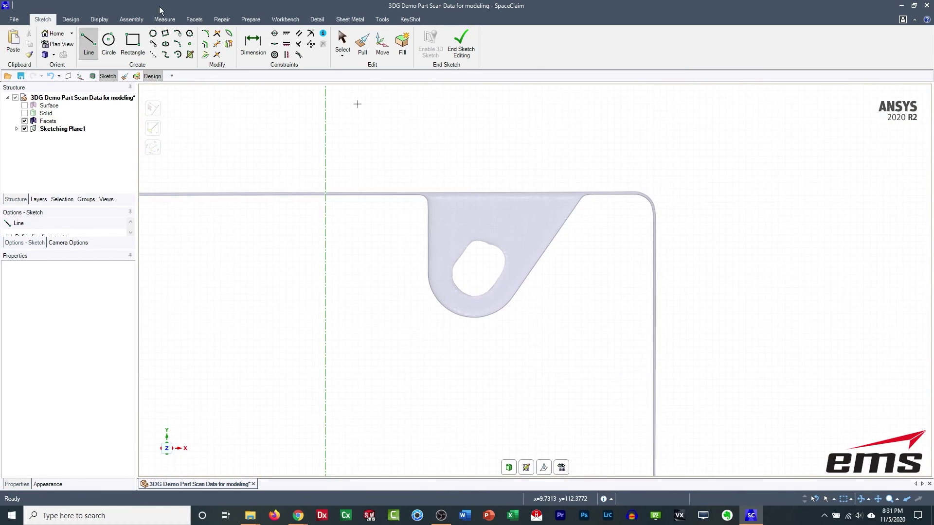
{"action": "left_click", "coordinate": [150, 35]}
{"action": "left_click", "coordinate": [429, 284]}
{"action": "left_click", "coordinate": [509, 302]}
{"action": "left_click", "coordinate": [473, 317]}
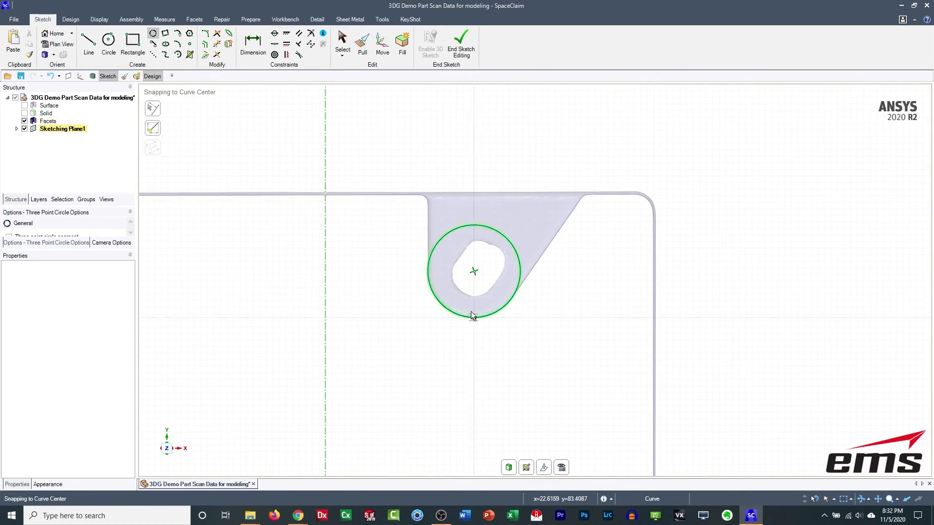
- Add two tangent lines along the back notch's flanks and close the profile with a line beyond the part's back edge
{"action": "left_click", "coordinate": [153, 44]}
{"action": "left_click", "coordinate": [428, 262]}
{"action": "left_click", "coordinate": [428, 148]}
{"action": "left_click", "coordinate": [513, 297]}
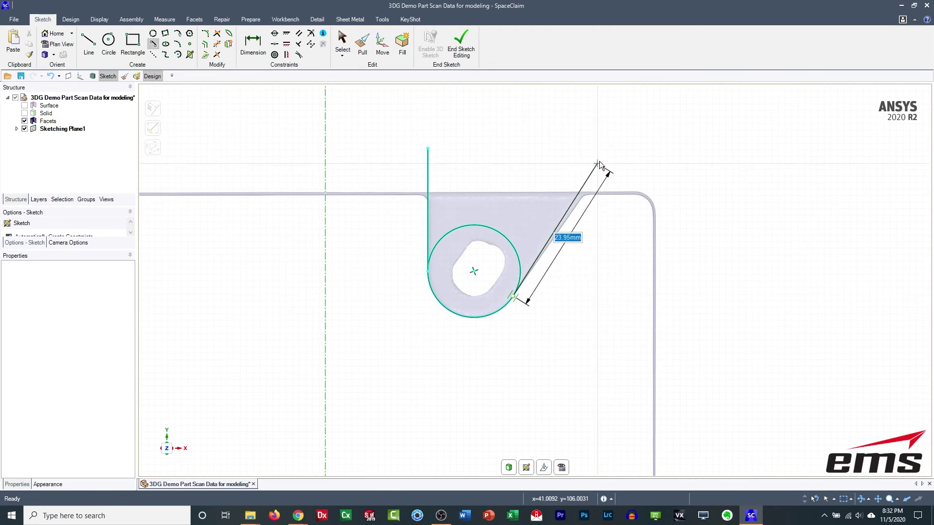
{"action": "left_click", "coordinate": [612, 155]}
{"action": "key", "text": "l"}
{"action": "left_click", "coordinate": [428, 149]}
{"action": "left_click", "coordinate": [612, 154]}
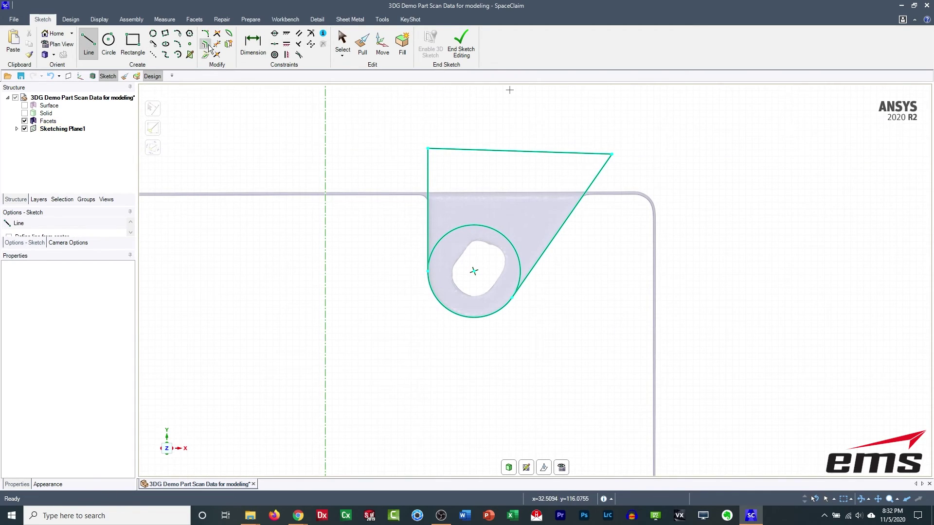
- Trim the inner arcs of the notch circles to leave two closed profiles, and finish the sketch
{"action": "key", "text": "t"}
{"action": "left_click", "coordinate": [469, 226]}
{"action": "scroll", "coordinate": [468, 227], "scroll_direction": "down", "scroll_amount": 5}
{"action": "scroll", "coordinate": [428, 319], "scroll_direction": "up", "scroll_amount": 4}
{"action": "scroll", "coordinate": [444, 321], "scroll_direction": "down", "scroll_amount": 8}
{"action": "scroll", "coordinate": [401, 431], "scroll_direction": "up", "scroll_amount": 6}
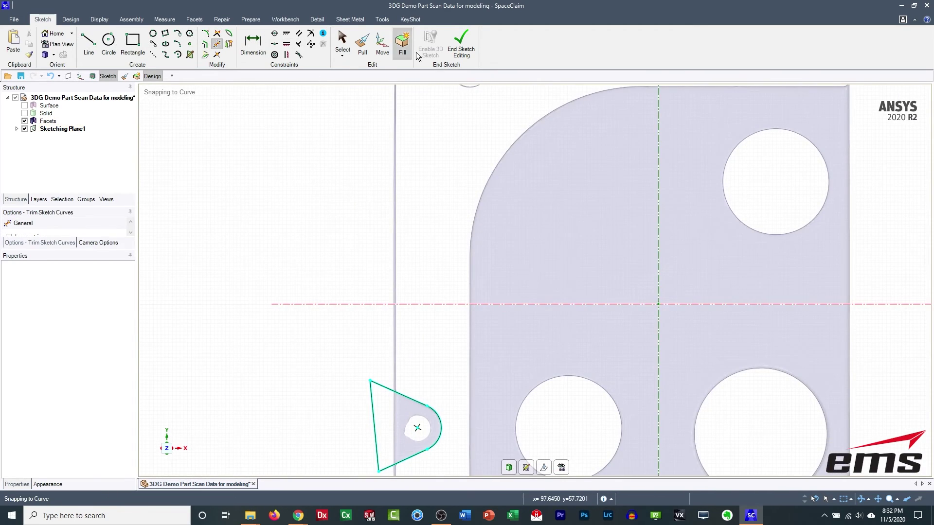
{"action": "left_click", "coordinate": [461, 43]}
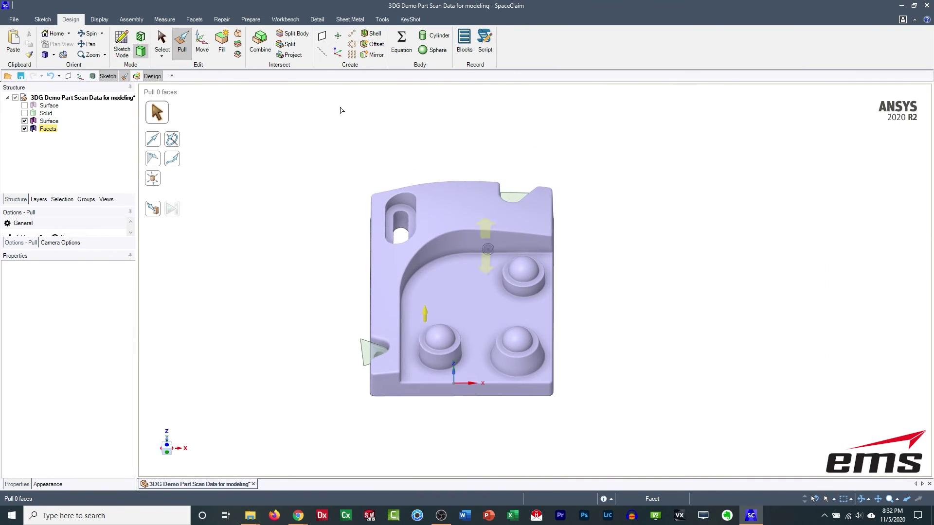
- Show the solid again and pull both notch profiles upward through it to cut the back and left-side notches
{"action": "left_click", "coordinate": [24, 113]}
{"action": "left_click", "coordinate": [372, 353]}
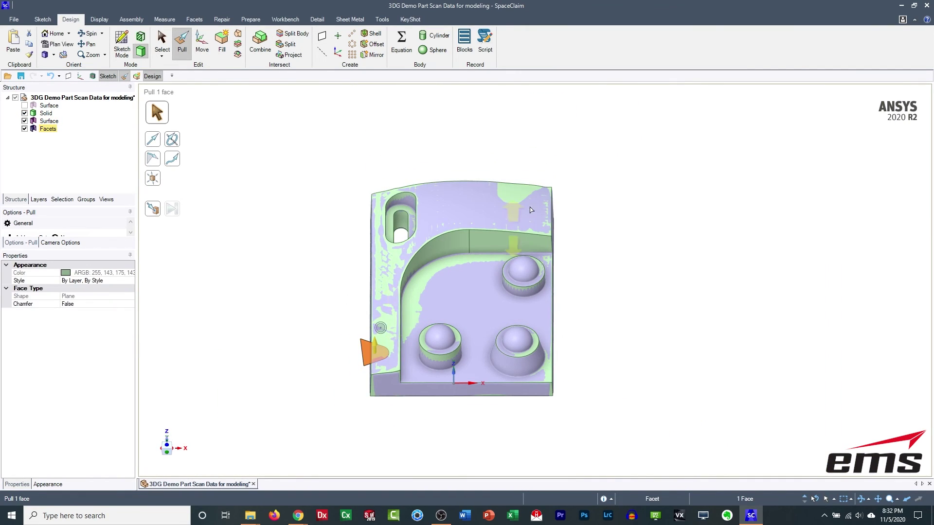
{"action": "left_click", "coordinate": [528, 210]}
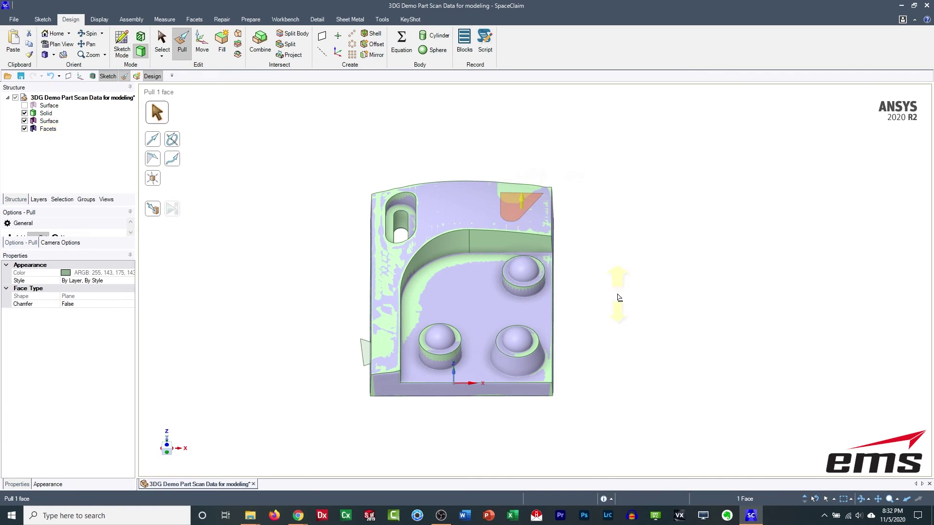
{"action": "left_click_drag", "start_coordinate": [618, 297], "coordinate": [618, 258]}
{"action": "left_click", "coordinate": [364, 353]}
{"action": "left_click_drag", "start_coordinate": [308, 333], "coordinate": [308, 292]}
- Pull the left-side notch's floor up to the matching flat area of the scan
{"action": "middle_click_drag", "start_coordinate": [632, 214], "coordinate": [263, 210]}
{"action": "scroll", "coordinate": [421, 373], "scroll_direction": "up", "scroll_amount": 5}
{"action": "middle_click_drag", "start_coordinate": [477, 311], "coordinate": [540, 292]}
{"action": "left_click", "coordinate": [544, 292]}
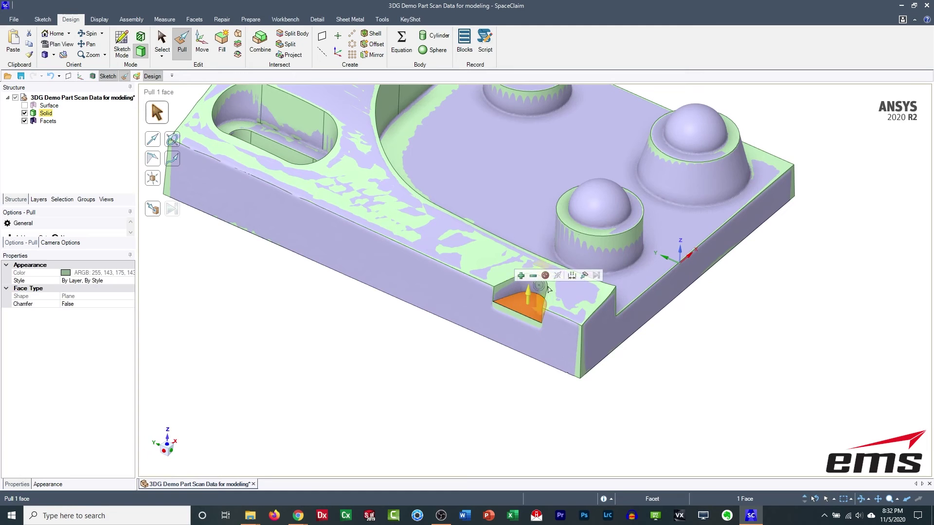
{"action": "left_click", "coordinate": [584, 275]}
{"action": "left_click", "coordinate": [508, 316]}
{"action": "middle_click_drag", "start_coordinate": [429, 396], "coordinate": [479, 363]}
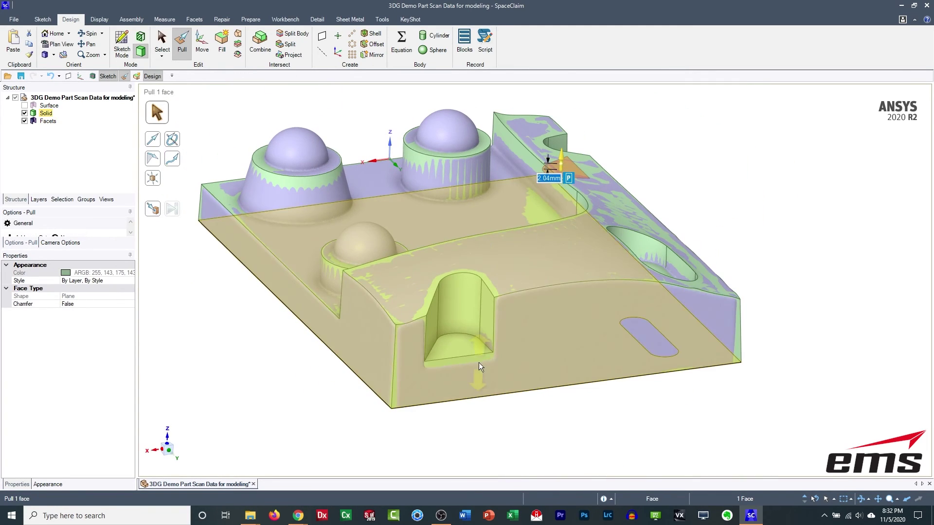
{"action": "key", "text": "Escape"}
- Pull the back notch's floor up to the scanned floor of the same notch
{"action": "left_click", "coordinate": [447, 355]}
{"action": "left_click", "coordinate": [508, 326]}
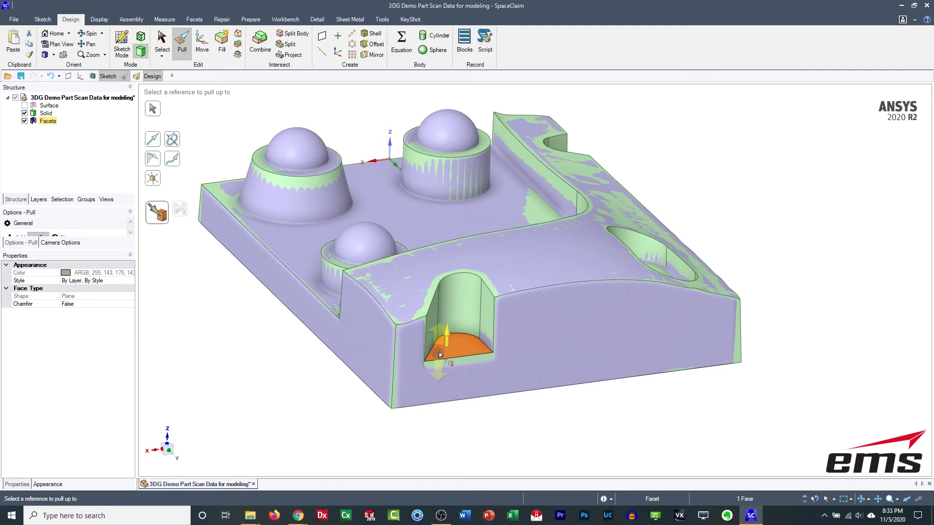
{"action": "left_click", "coordinate": [439, 355]}
{"action": "left_click", "coordinate": [269, 371]}
{"action": "middle_click_drag", "start_coordinate": [516, 382], "coordinate": [548, 284]}
{"action": "scroll", "coordinate": [559, 248], "scroll_direction": "down", "scroll_amount": 3}
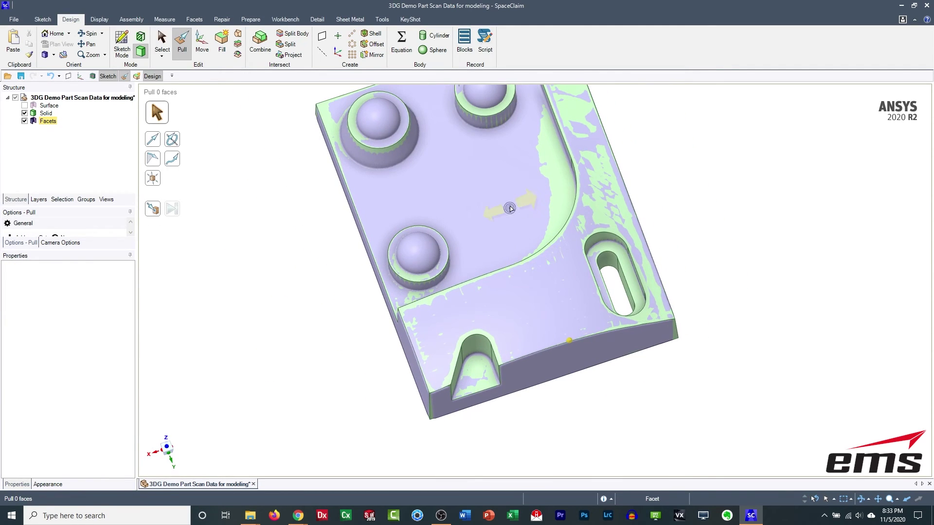
- Start a sketch on the back notch's floor, hide the solid, and lower the sketch plane to section the scanned notch holes
{"action": "left_click", "coordinate": [482, 374]}
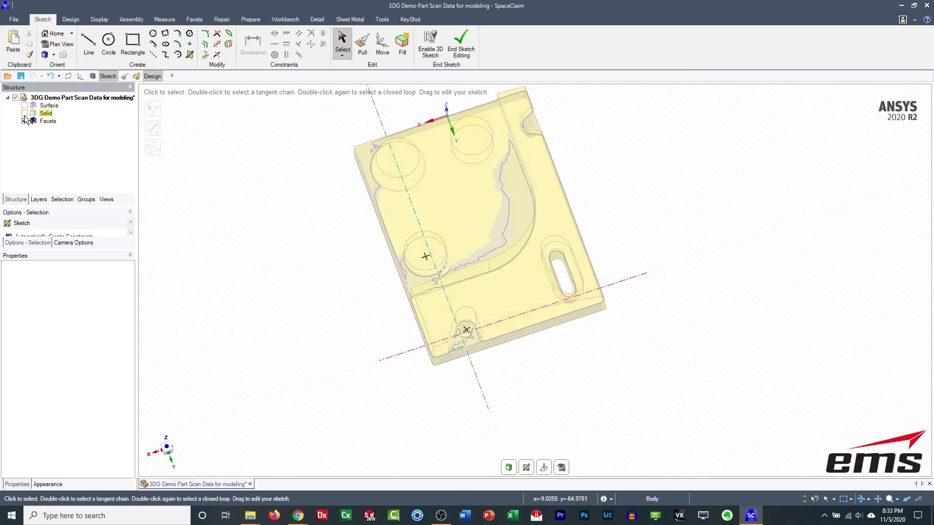
{"action": "key", "text": "h"}
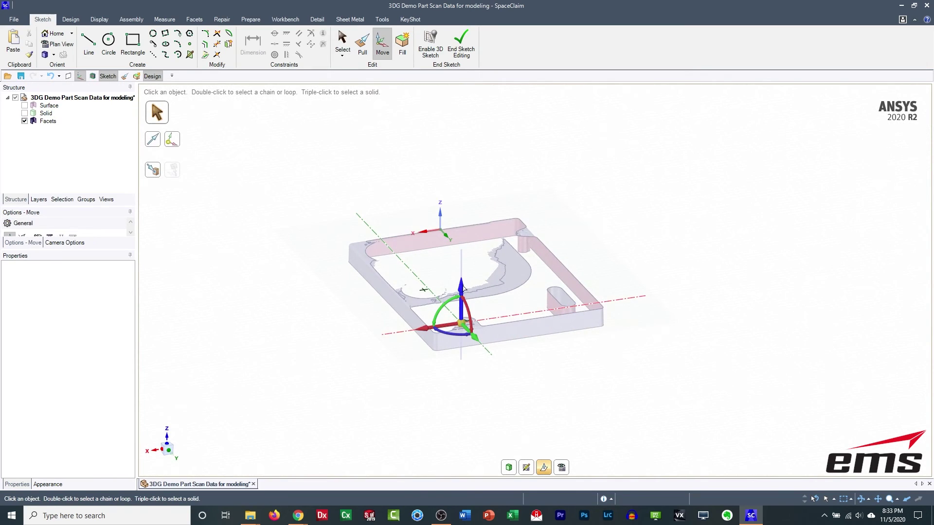
{"action": "key", "text": "v"}
{"action": "key", "text": "s"}
- Trace the scanned hole in the left-side notch with a three-point circle, following its round portion
{"action": "scroll", "coordinate": [542, 279], "scroll_direction": "up", "scroll_amount": 5}
{"action": "left_click", "coordinate": [153, 33]}
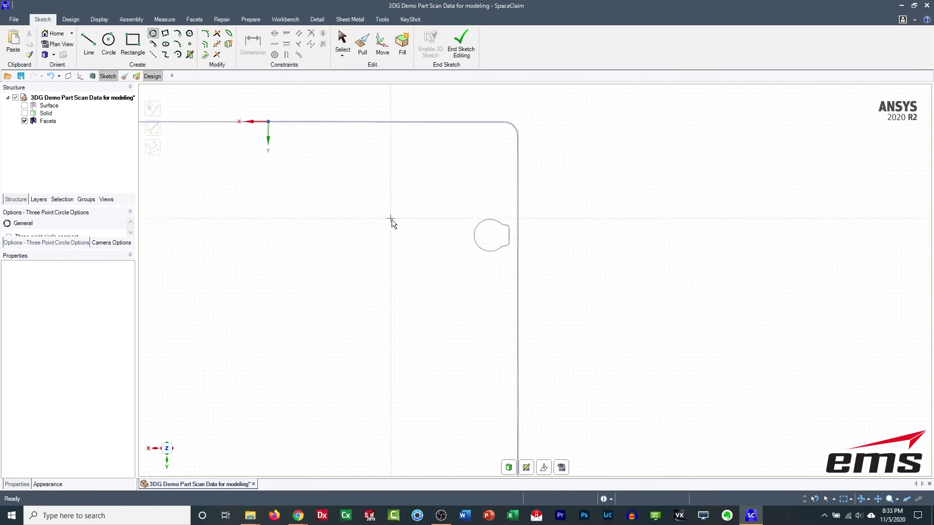
{"action": "scroll", "coordinate": [511, 239], "scroll_direction": "up", "scroll_amount": 2}
{"action": "left_click", "coordinate": [487, 211]}
{"action": "left_click", "coordinate": [460, 228]}
{"action": "left_click", "coordinate": [478, 257]}
- Trace the scanned hole in the back notch with a three-point circle
{"action": "scroll", "coordinate": [378, 340], "scroll_direction": "down", "scroll_amount": 6}
{"action": "middle_click_drag", "start_coordinate": [379, 341], "coordinate": [561, 127], "text": "ctrl"}
{"action": "scroll", "coordinate": [430, 323], "scroll_direction": "up", "scroll_amount": 5}
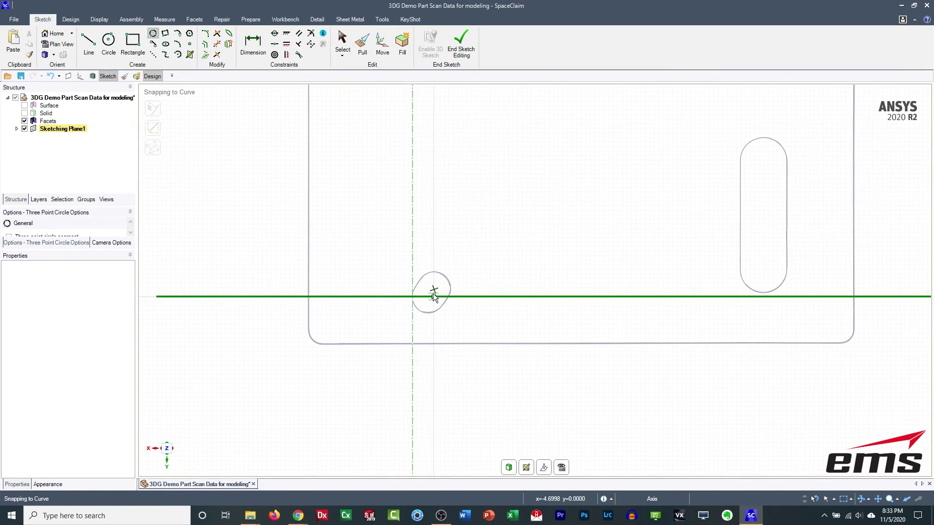
{"action": "left_click", "coordinate": [419, 277]}
{"action": "left_click", "coordinate": [449, 293]}
{"action": "left_click", "coordinate": [433, 312]}
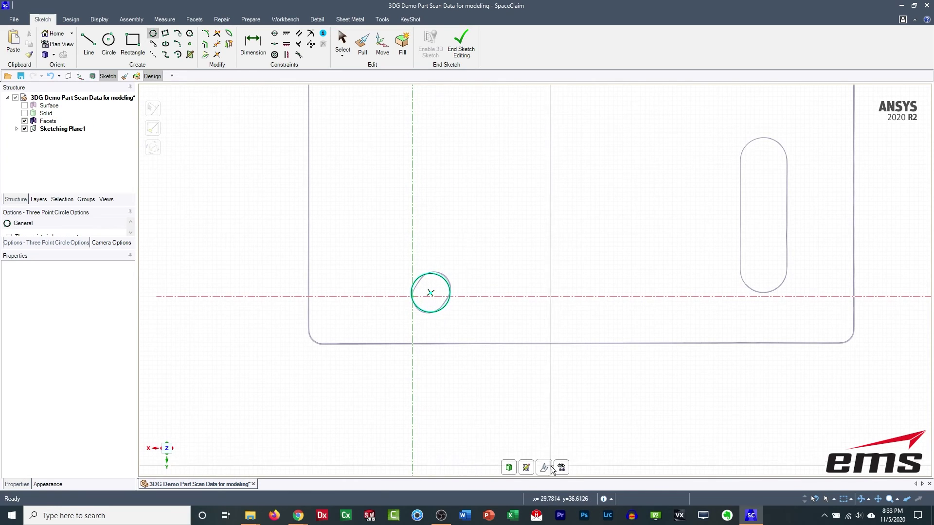
{"action": "scroll", "coordinate": [538, 433], "scroll_direction": "down", "scroll_amount": 6}
- Finish the sketch, hide the scan, and pull both circles through the solid to cut the two notch holes
{"action": "left_click", "coordinate": [562, 468]}
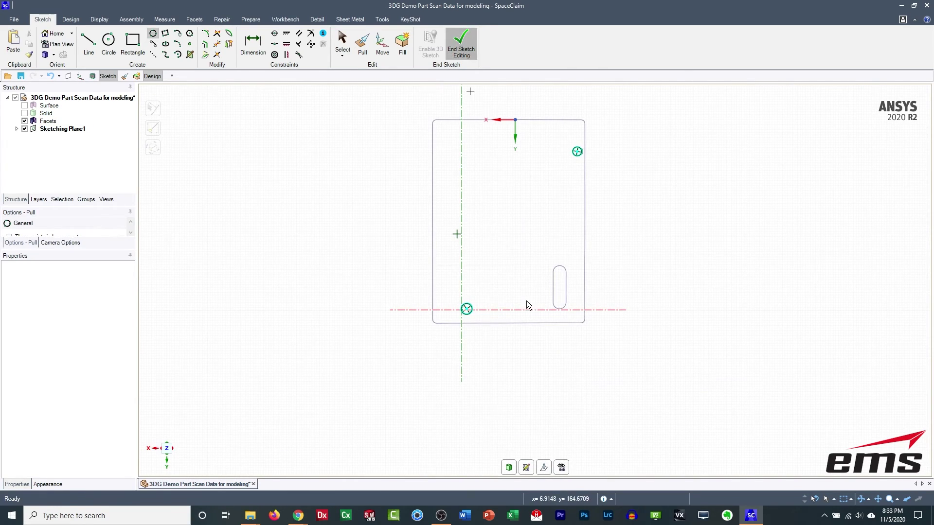
{"action": "left_click", "coordinate": [25, 128]}
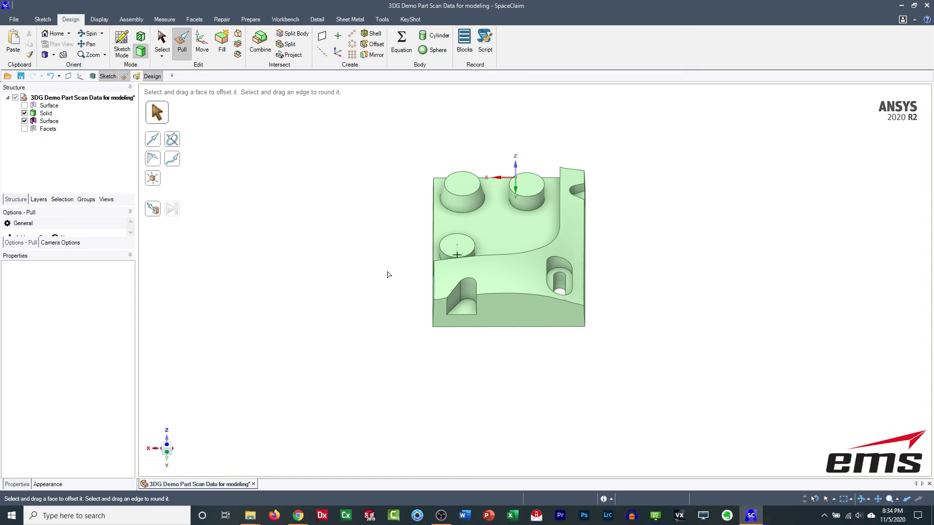
{"action": "scroll", "coordinate": [465, 315], "scroll_direction": "down", "scroll_amount": 2}
{"action": "scroll", "coordinate": [465, 315], "scroll_direction": "up", "scroll_amount": 3}
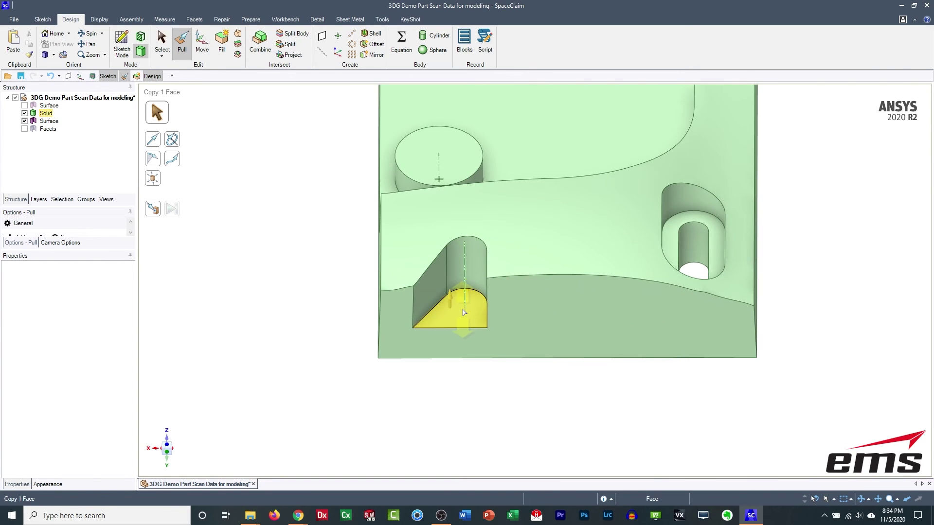
{"action": "left_click", "coordinate": [462, 317]}
{"action": "left_click", "coordinate": [327, 294]}
{"action": "middle_click_drag", "start_coordinate": [741, 202], "coordinate": [430, 412], "text": "ctrl"}
{"action": "left_click", "coordinate": [429, 175]}
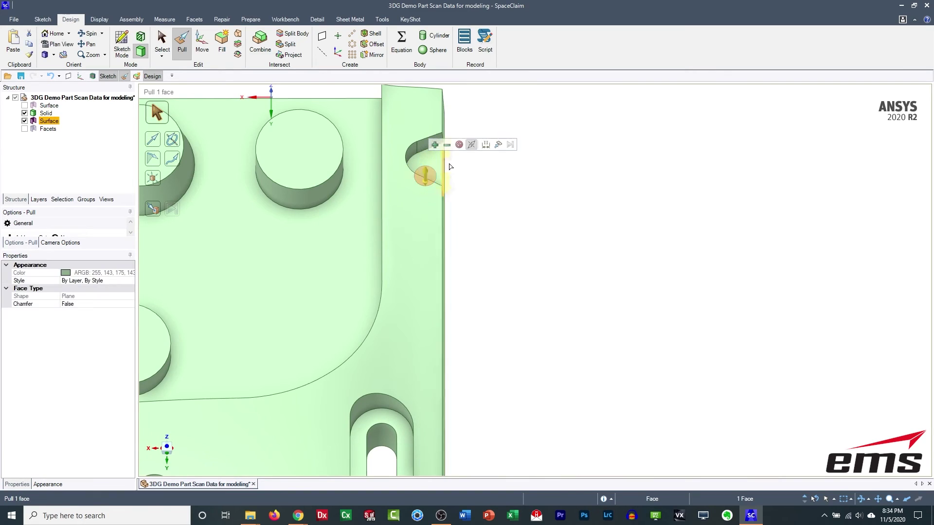
{"action": "left_click", "coordinate": [497, 145]}
{"action": "key", "text": "s"}
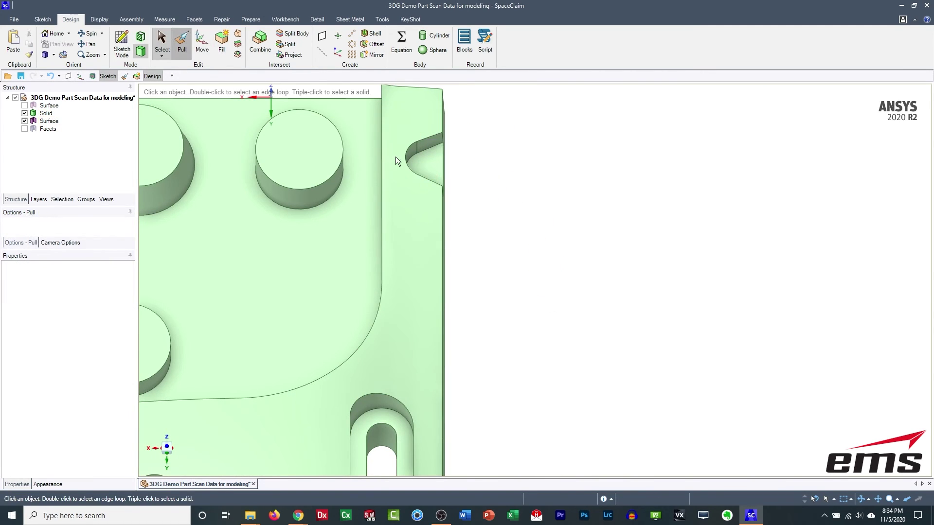
{"action": "key", "text": "p"}
{"action": "left_click", "coordinate": [542, 183]}
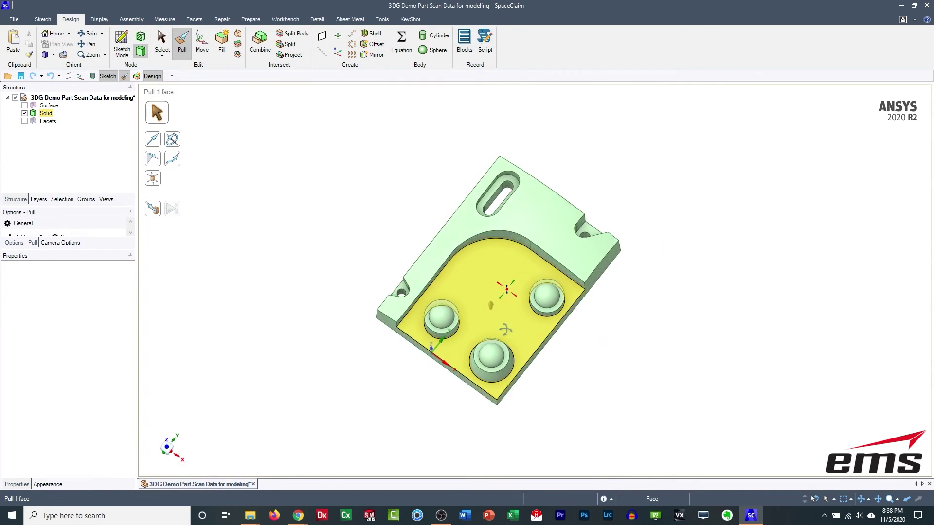
{"action": "middle_click_drag", "start_coordinate": [505, 330], "coordinate": [503, 306]}
{"action": "scroll", "coordinate": [503, 306], "scroll_direction": "down", "scroll_amount": 1}
{"action": "scroll", "coordinate": [503, 306], "scroll_direction": "up", "scroll_amount": 2}
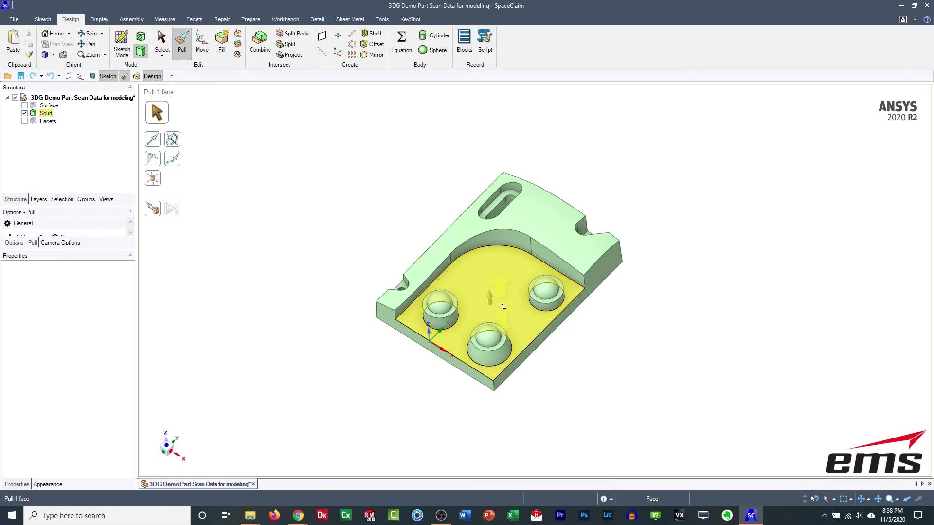
{"action": "left_click", "coordinate": [356, 178]}
{"action": "left_click", "coordinate": [471, 228]}
{"action": "key", "text": "Escape"}
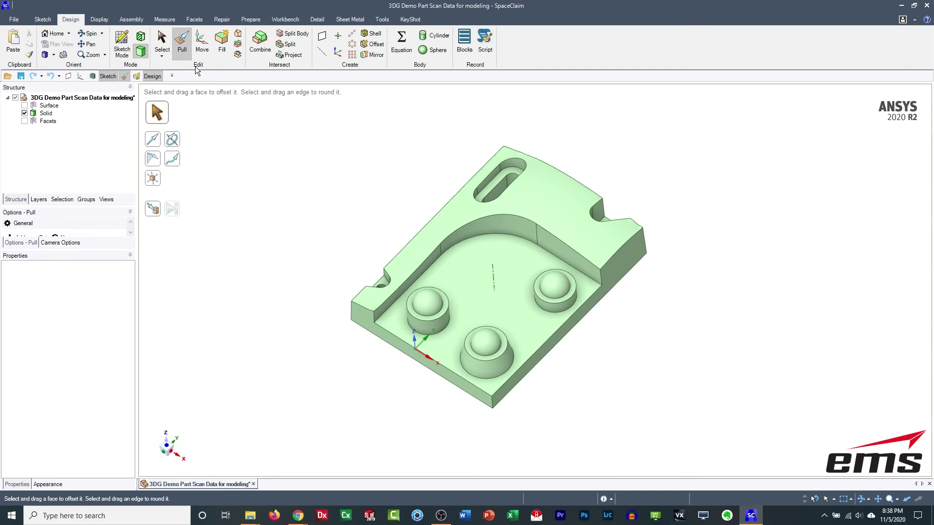
- Select the three-edge chain along the pocket's upper rim, show the scan, and try to round the edges to match it
{"action": "left_click", "coordinate": [501, 217]}
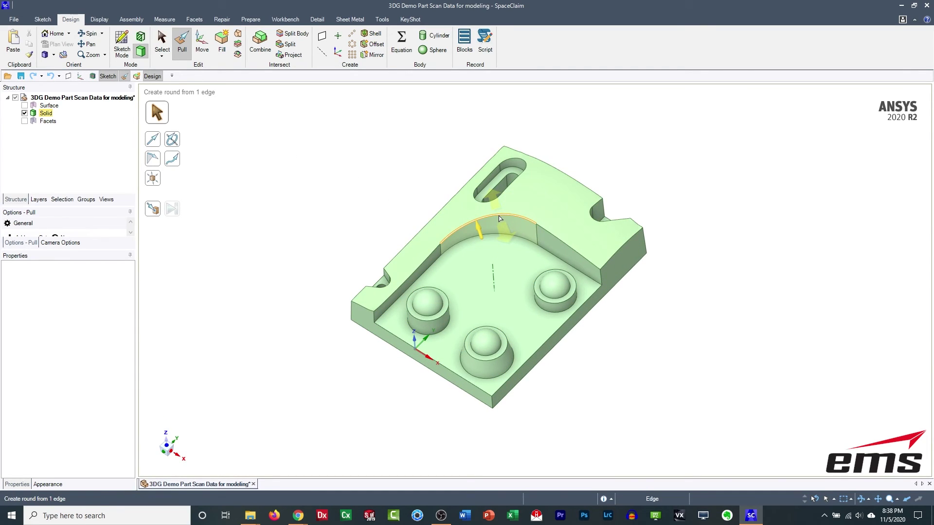
{"action": "left_click", "coordinate": [499, 218]}
{"action": "middle_click_drag", "start_coordinate": [496, 306], "coordinate": [494, 274]}
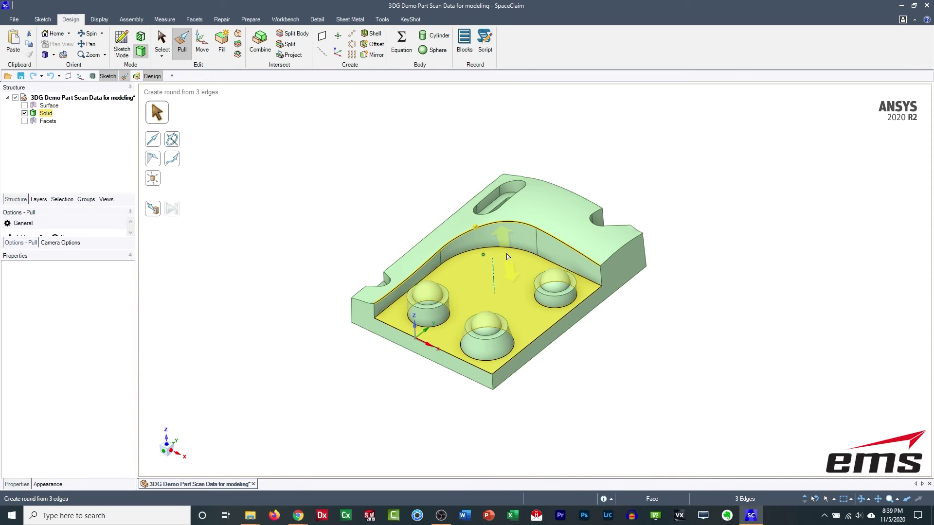
{"action": "scroll", "coordinate": [486, 292], "scroll_direction": "up", "scroll_amount": 3}
{"action": "left_click", "coordinate": [25, 121]}
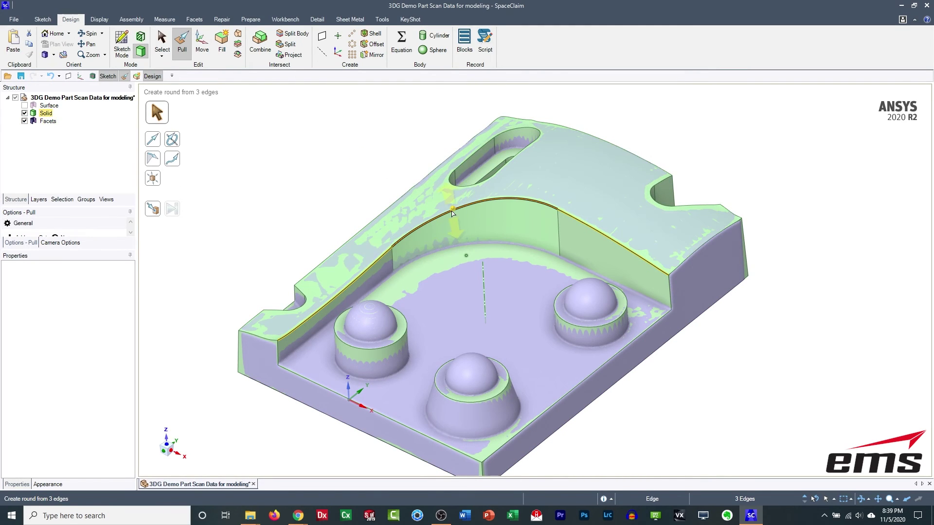
{"action": "left_click_drag", "start_coordinate": [454, 209], "coordinate": [451, 227]}
{"action": "middle_click_drag", "start_coordinate": [451, 227], "coordinate": [484, 202]}
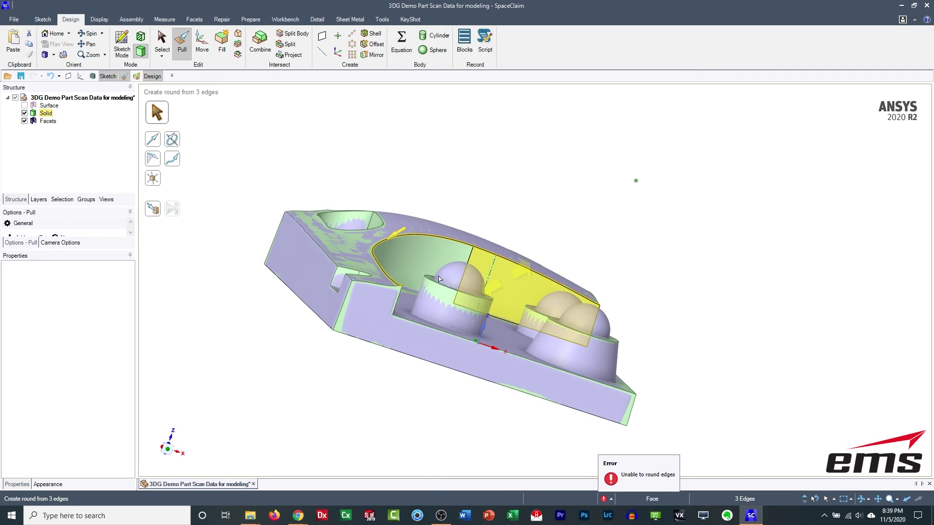
- Round the pocket's upper rim edges with a 2 mm radius and hide the scan
{"action": "left_click", "coordinate": [387, 240]}
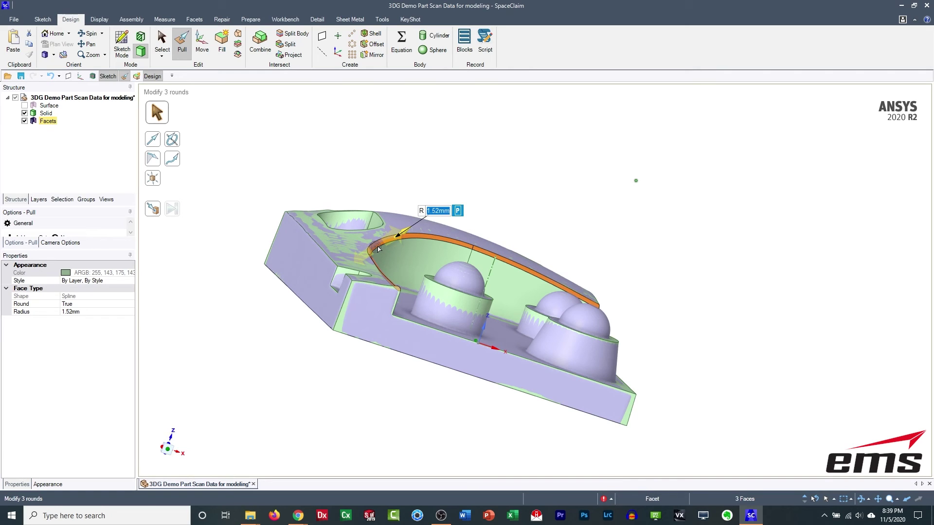
{"action": "type", "text": "2"}
{"action": "key", "text": "Return"}
{"action": "middle_click_drag", "start_coordinate": [453, 301], "coordinate": [600, 385]}
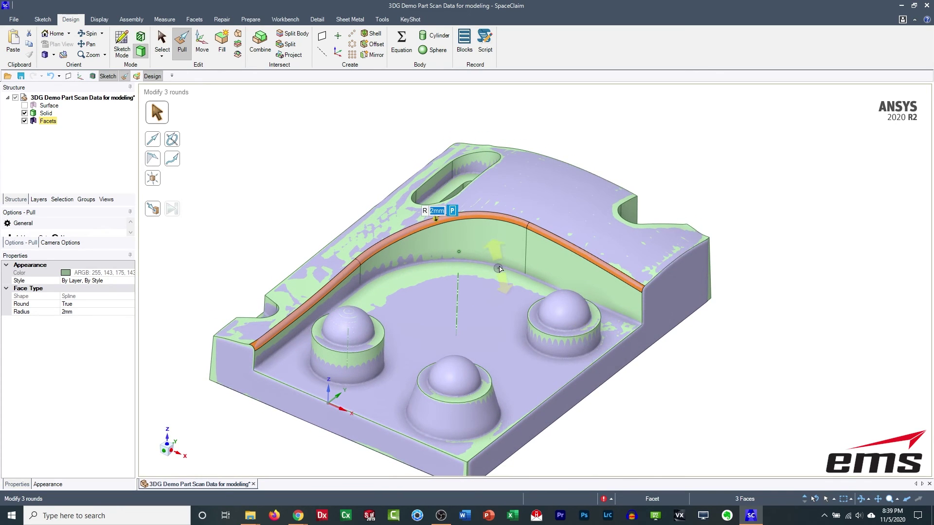
{"action": "left_click", "coordinate": [208, 155]}
{"action": "left_click", "coordinate": [25, 121]}
- Round the three-edge chain where the pocket walls meet the floor with a 2 mm radius
{"action": "left_click", "coordinate": [424, 268]}
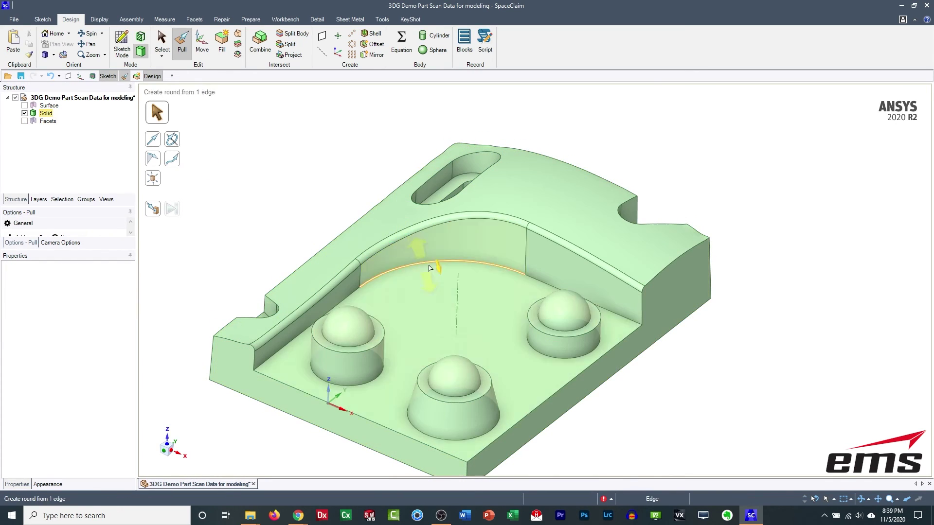
{"action": "double_click", "coordinate": [439, 264]}
{"action": "middle_click_drag", "start_coordinate": [435, 263], "coordinate": [732, 335]}
{"action": "left_click_drag", "start_coordinate": [448, 275], "coordinate": [458, 269]}
{"action": "key", "text": "Return"}
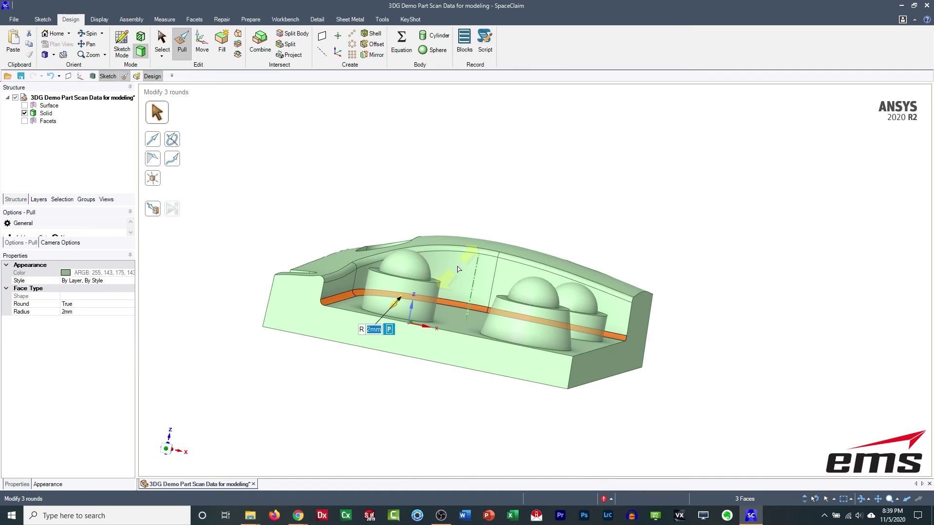
{"action": "left_click", "coordinate": [571, 219]}
{"action": "middle_click_drag", "start_coordinate": [658, 242], "coordinate": [597, 286]}
{"action": "scroll", "coordinate": [483, 298], "scroll_direction": "down", "scroll_amount": 2}
{"action": "middle_click_drag", "start_coordinate": [495, 270], "coordinate": [502, 256], "text": "shift"}
{"action": "left_click", "coordinate": [618, 367]}
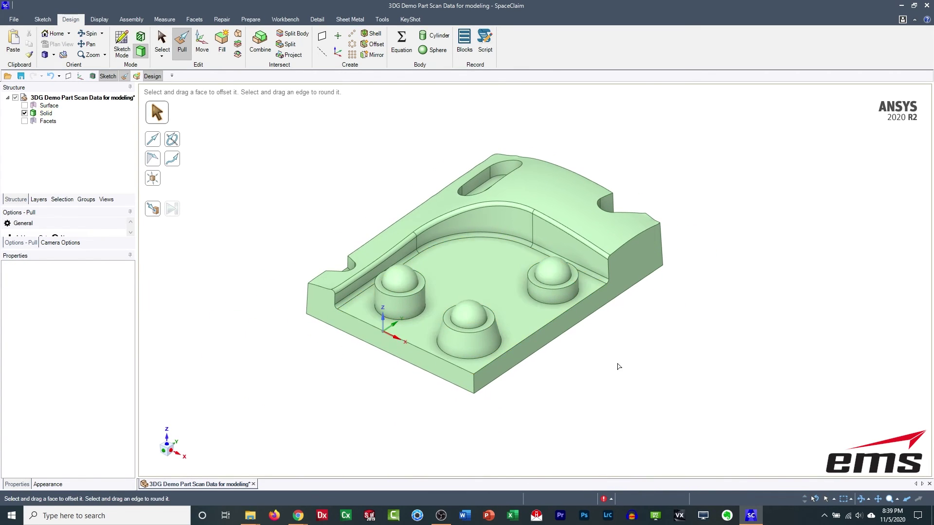
{"action": "left_click", "coordinate": [373, 265]}
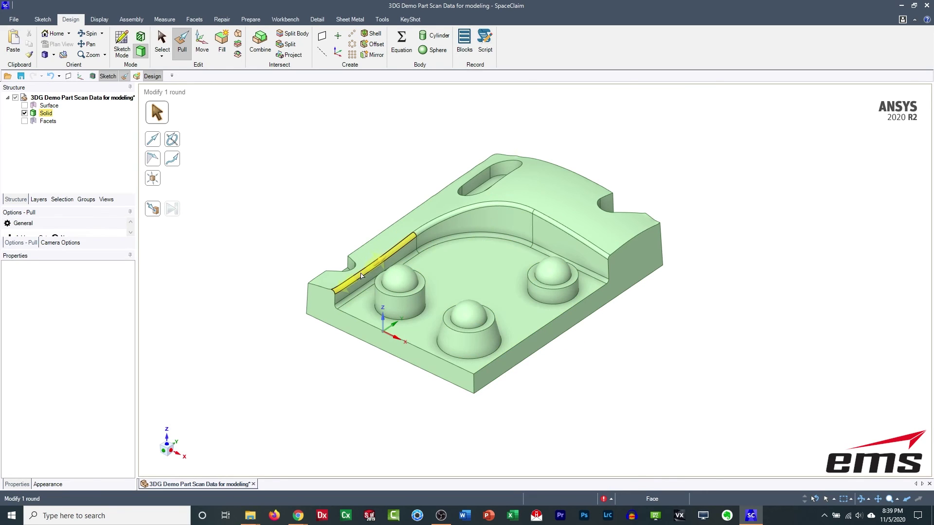
{"action": "key", "text": "Escape"}
- Shell the solid from its flat underside with a 1.5 mm wall thickness
{"action": "middle_click_drag", "start_coordinate": [573, 388], "coordinate": [540, 138]}
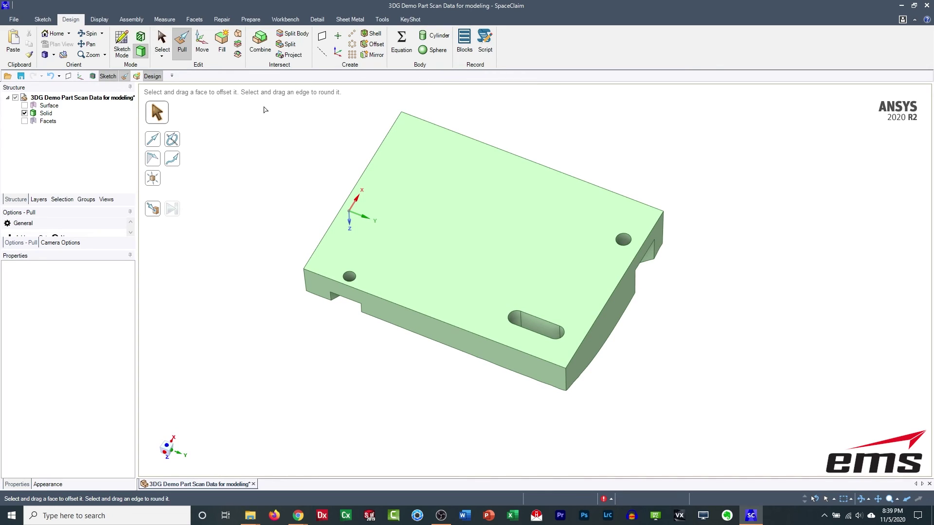
{"action": "left_click", "coordinate": [372, 33]}
{"action": "left_click", "coordinate": [451, 206]}
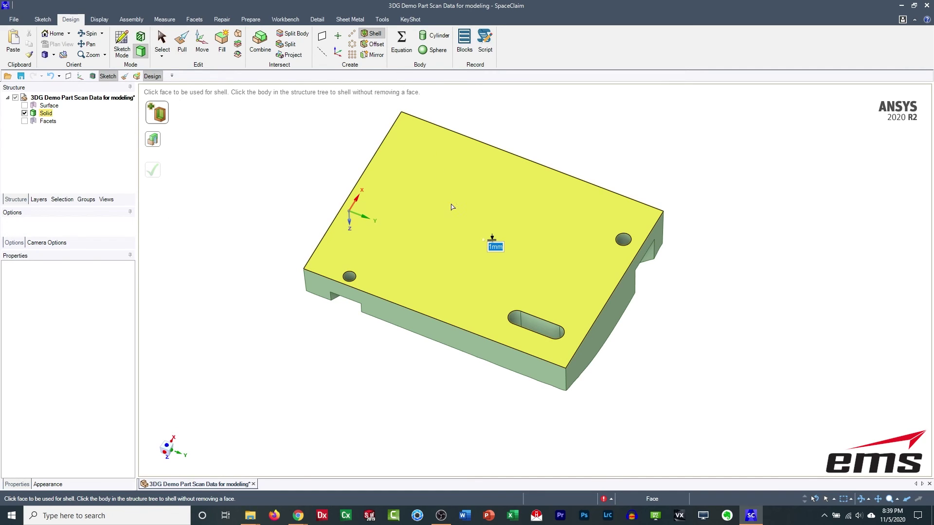
{"action": "type", "text": "1.5"}
{"action": "key", "text": "Return"}
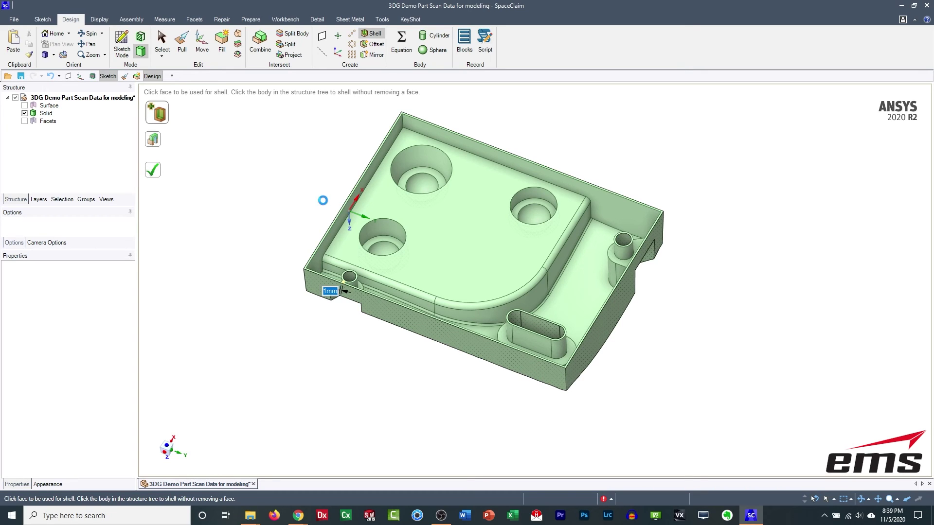
{"action": "middle_click_drag", "start_coordinate": [517, 120], "coordinate": [528, 336]}
{"action": "left_click", "coordinate": [153, 173]}
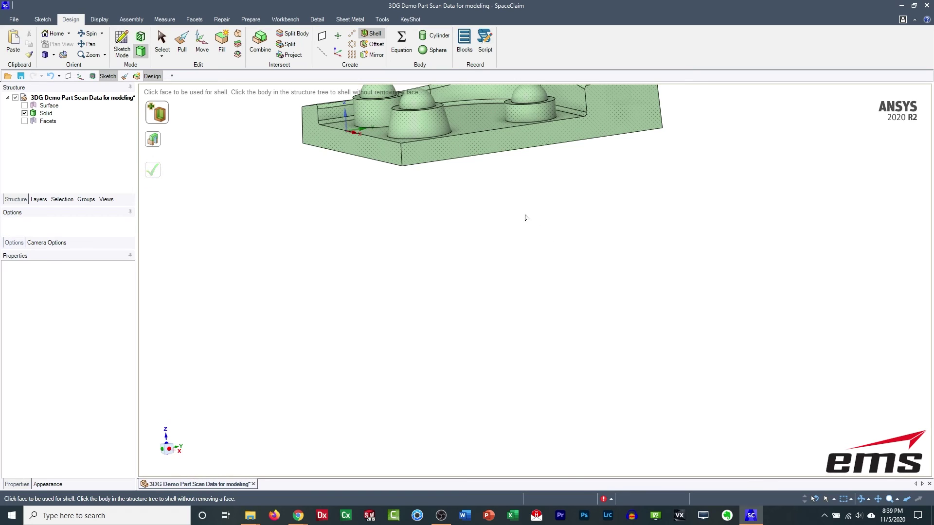
{"action": "middle_click_drag", "start_coordinate": [501, 198], "coordinate": [511, 286]}
{"action": "left_click", "coordinate": [490, 190]}
{"action": "middle_click_drag", "start_coordinate": [490, 191], "coordinate": [492, 258], "text": "shift"}
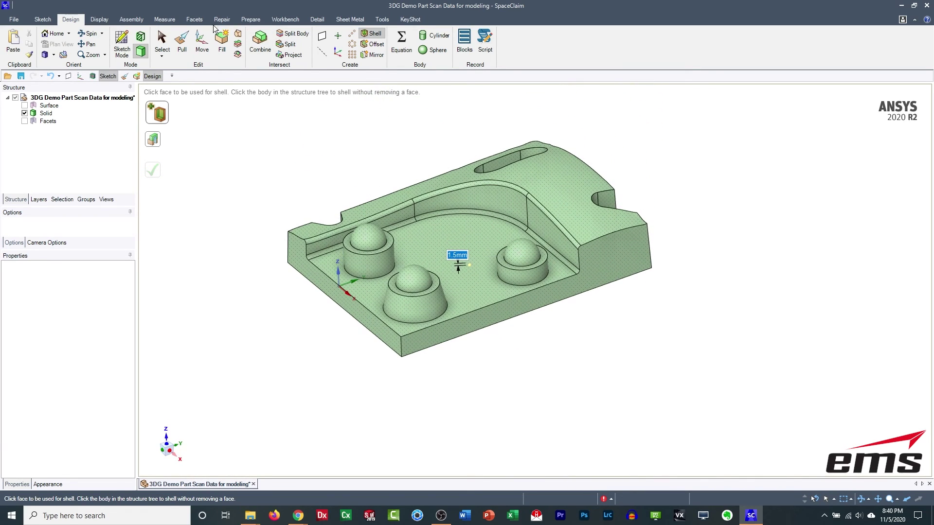
- Run a deviation analysis with the scan facets as source and the shelled solid as target
{"action": "left_click", "coordinate": [168, 21]}
{"action": "middle_click_drag", "start_coordinate": [362, 163], "coordinate": [409, 173]}
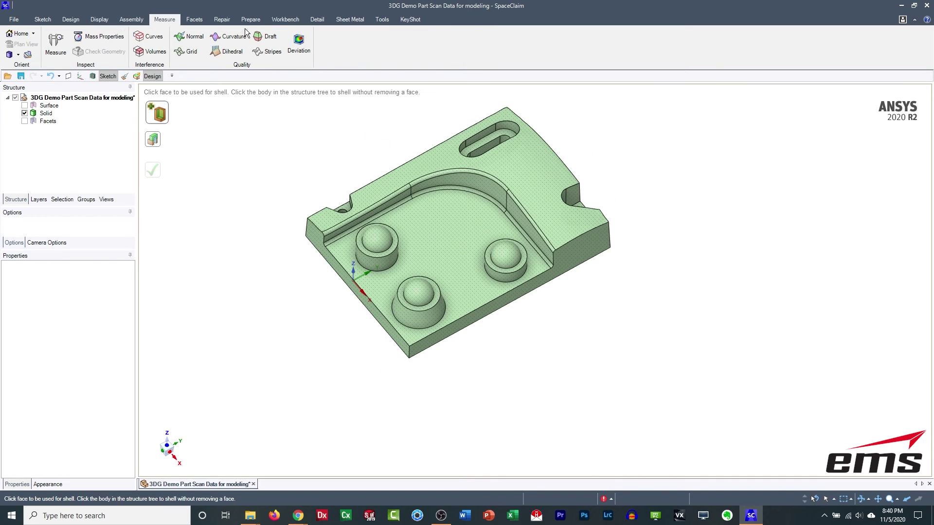
{"action": "left_click", "coordinate": [305, 43]}
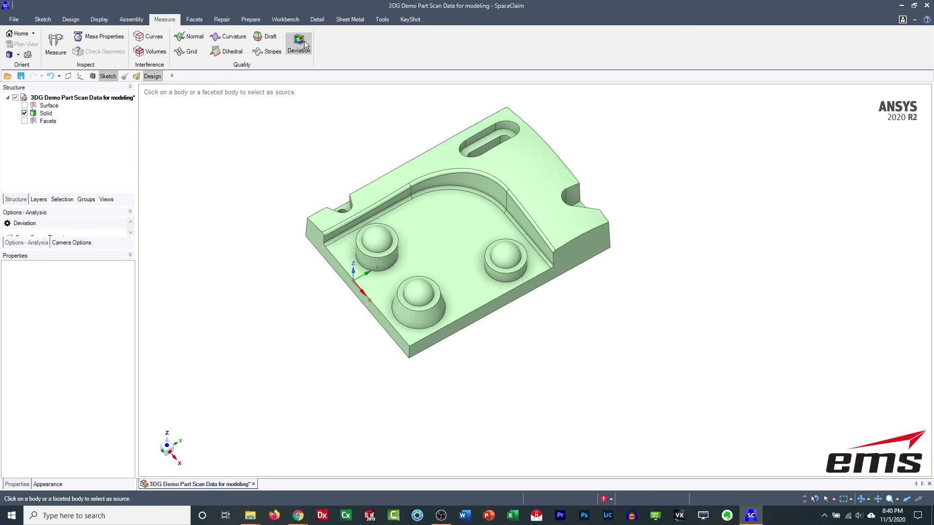
{"action": "left_click", "coordinate": [48, 121]}
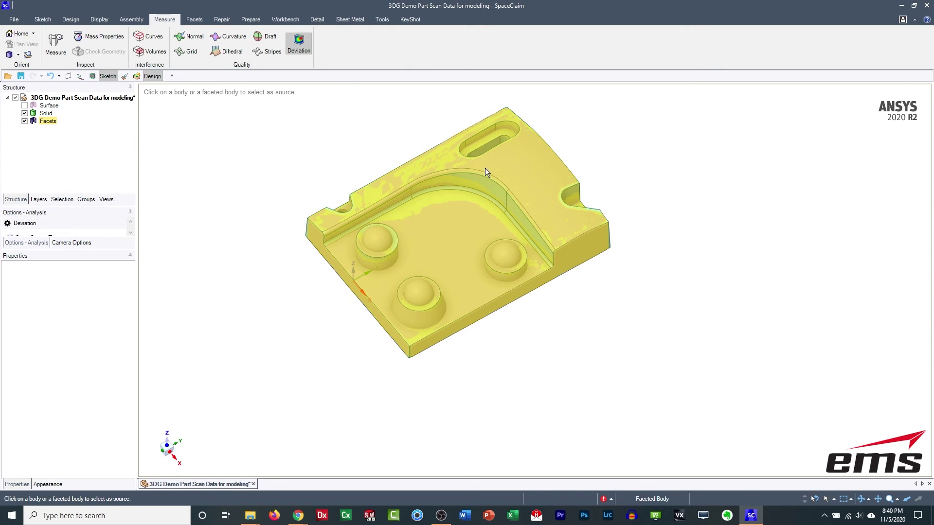
{"action": "left_click", "coordinate": [511, 169]}
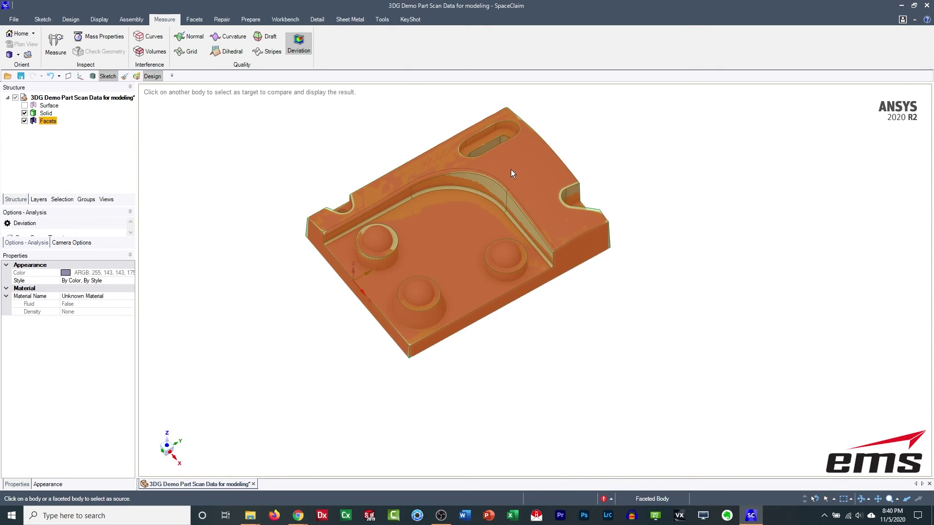
{"action": "left_click", "coordinate": [437, 162]}
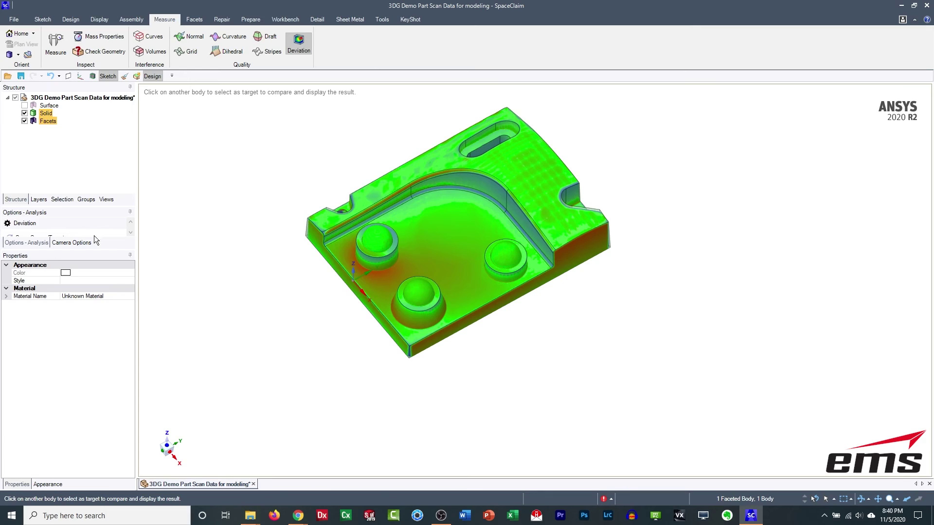
- Enlarge the deviation options and examine the deviation colours across the pocket floor, bosses and outer walls
{"action": "left_click_drag", "start_coordinate": [54, 206], "coordinate": [56, 170]}
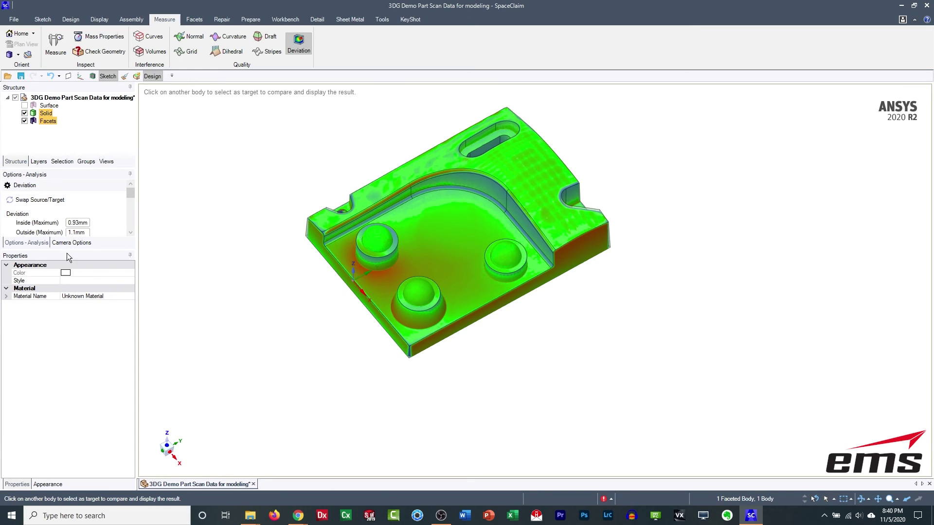
{"action": "left_click_drag", "start_coordinate": [64, 250], "coordinate": [64, 312]}
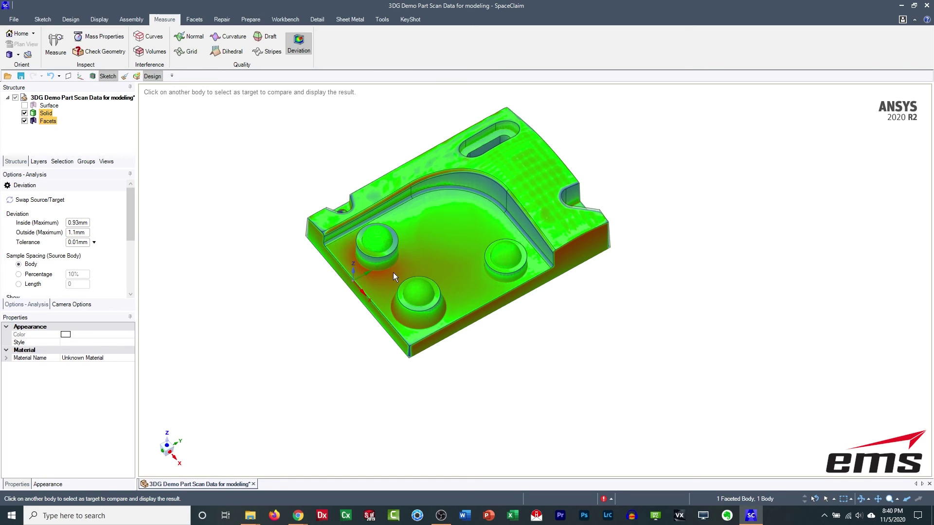
{"action": "middle_click_drag", "start_coordinate": [497, 293], "coordinate": [508, 265]}
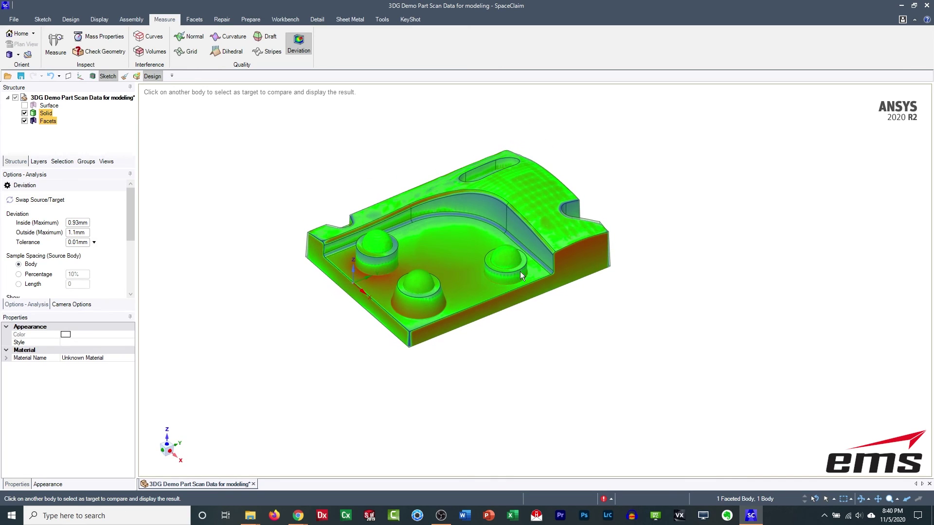
{"action": "mouse_move", "coordinate": [454, 258]}
{"action": "middle_mouse_down"}
{"action": "mouse_move", "coordinate": [406, 212]}
{"action": "mouse_move", "coordinate": [424, 200]}
{"action": "mouse_move", "coordinate": [405, 181]}
{"action": "mouse_move", "coordinate": [432, 208]}
{"action": "middle_mouse_up"}
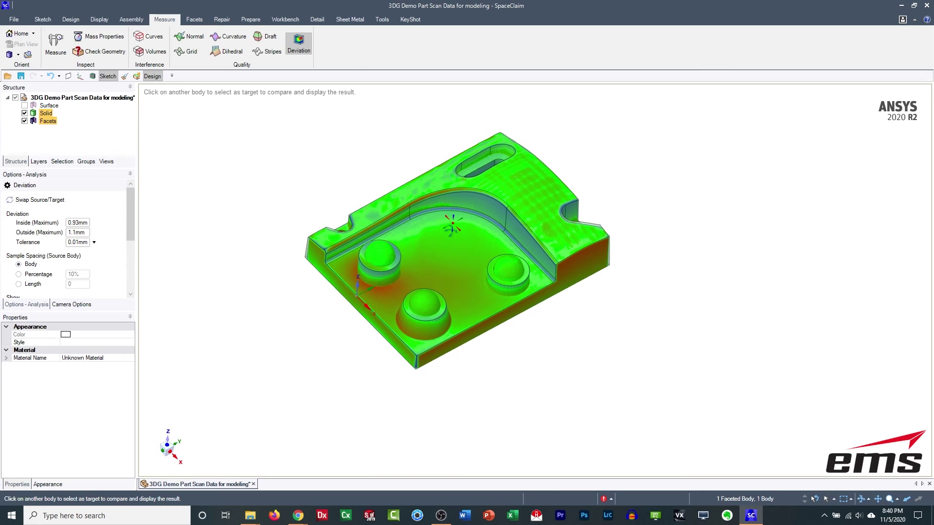
{"action": "left_click", "coordinate": [298, 43]}
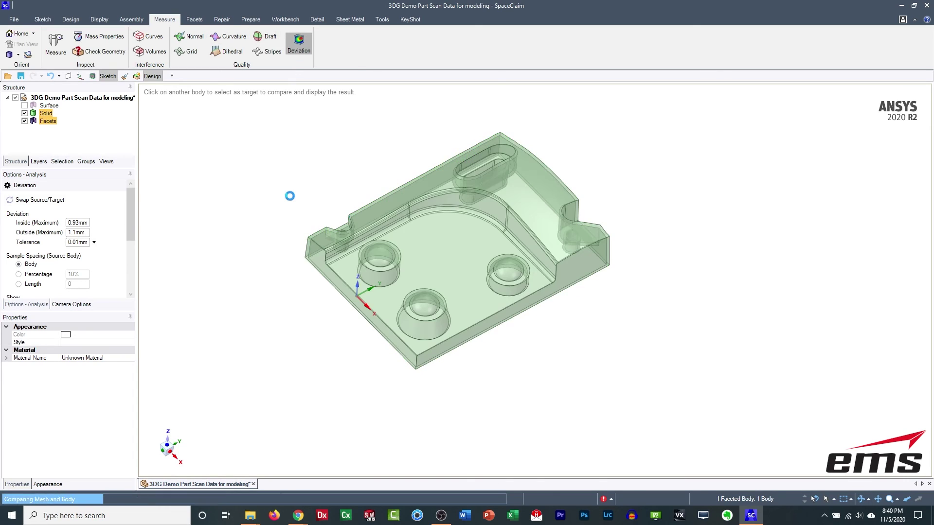